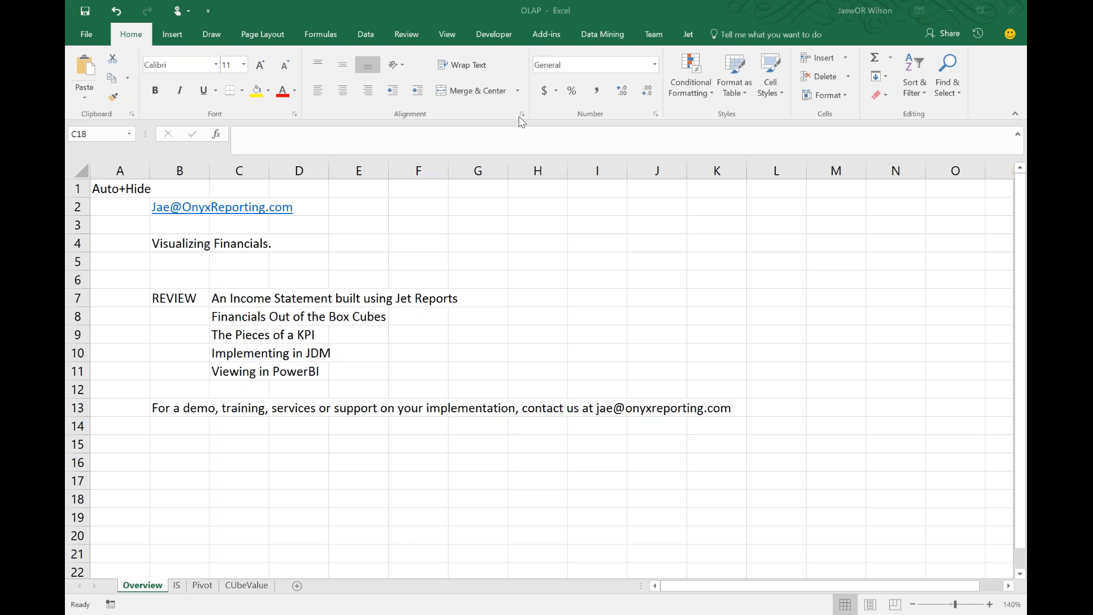
# On the IS sheet, change the second line of the YTD percentage column's heading in H9 to "Revenue"
pyautogui.click(177, 586)
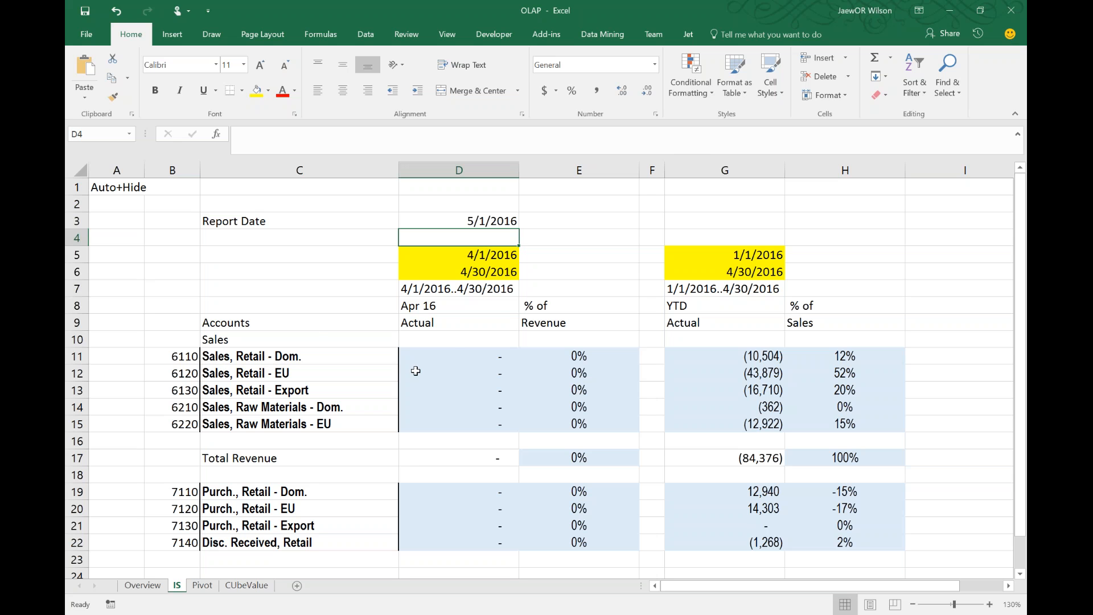
pyautogui.moveTo(427, 306); pyautogui.dragTo(499, 544)
pyautogui.moveTo(569, 306); pyautogui.dragTo(579, 542)
pyautogui.moveTo(723, 306); pyautogui.dragTo(723, 541)
pyautogui.moveTo(811, 302); pyautogui.dragTo(797, 545)
pyautogui.click(805, 323)
pyautogui.write('Revenue')
pyautogui.press('Return')
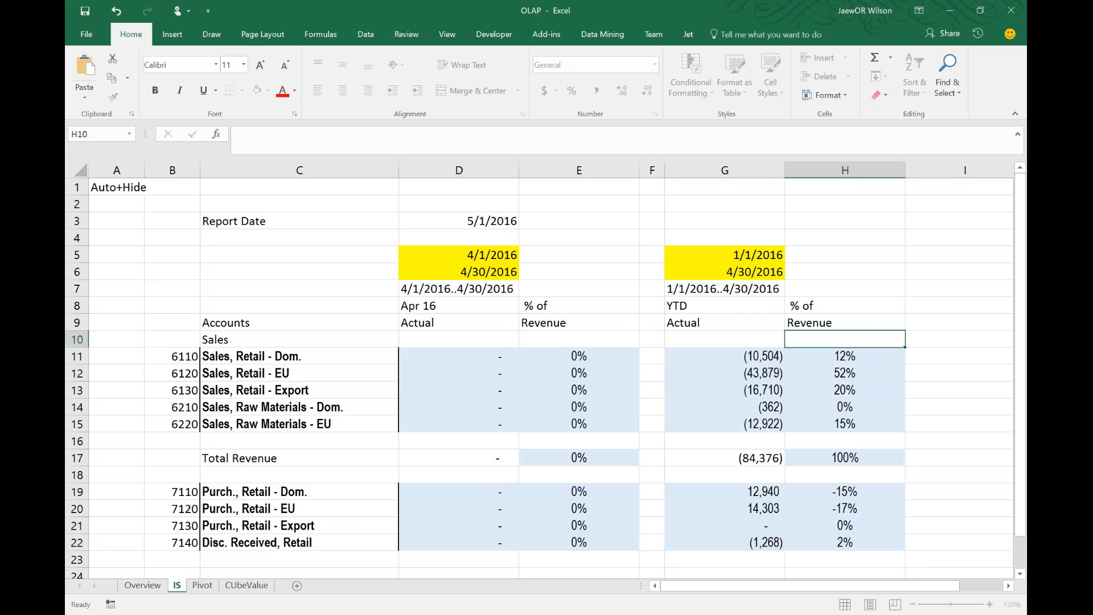
# Set the income statement's Report Date in D3 to 1/1/2016
pyautogui.click(518, 222)
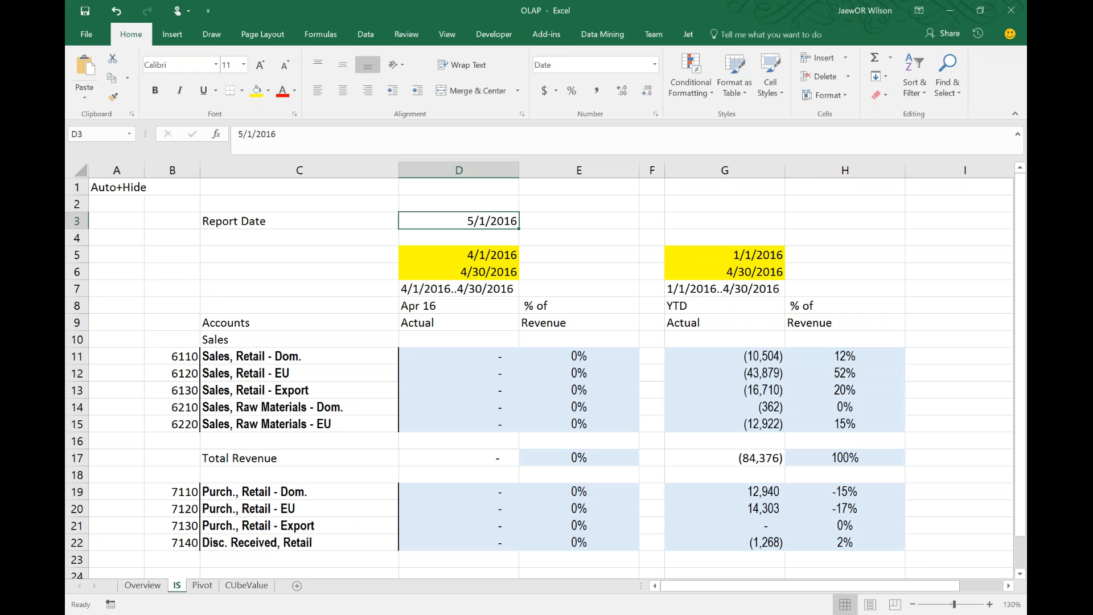
pyautogui.write('1/1/2')
pyautogui.press('BackSpace')
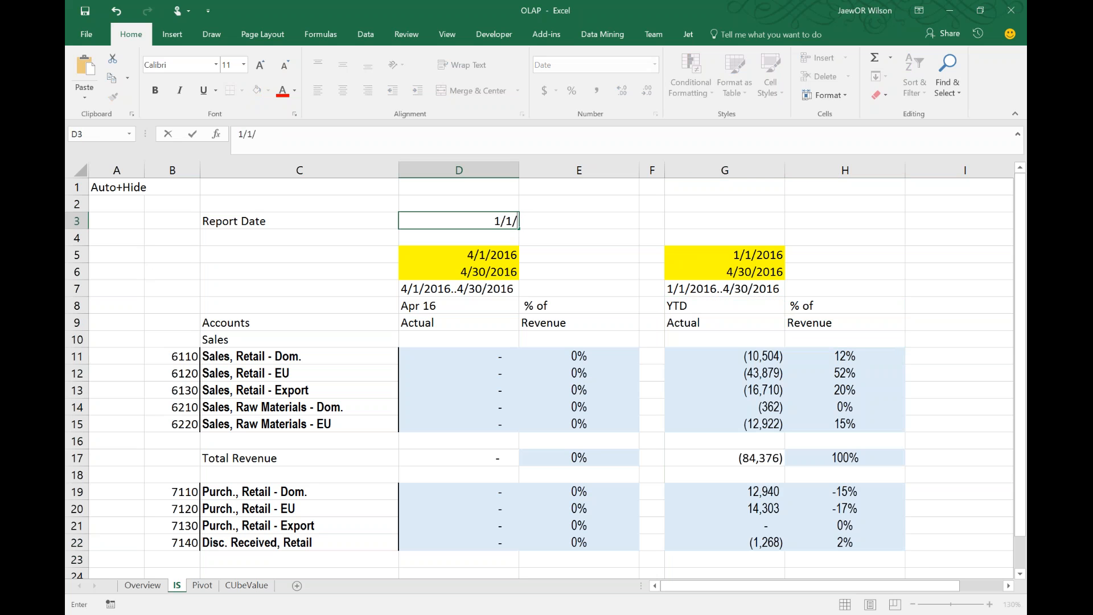
pyautogui.write('2016')
pyautogui.press('Return')
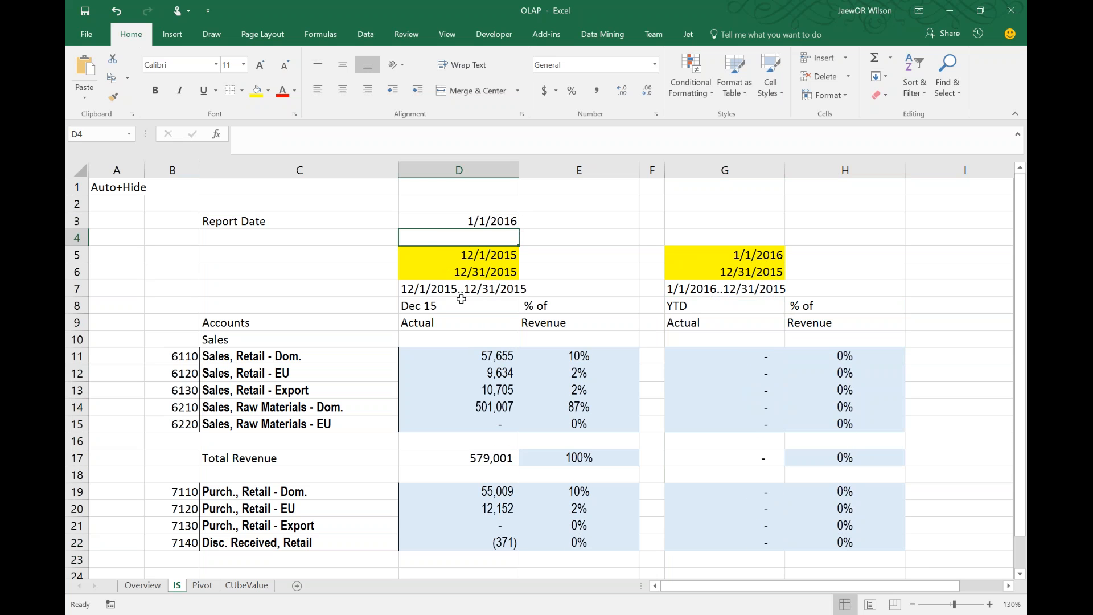
# Change the Report Date in D3 to 2/1/2016
pyautogui.click(483, 220)
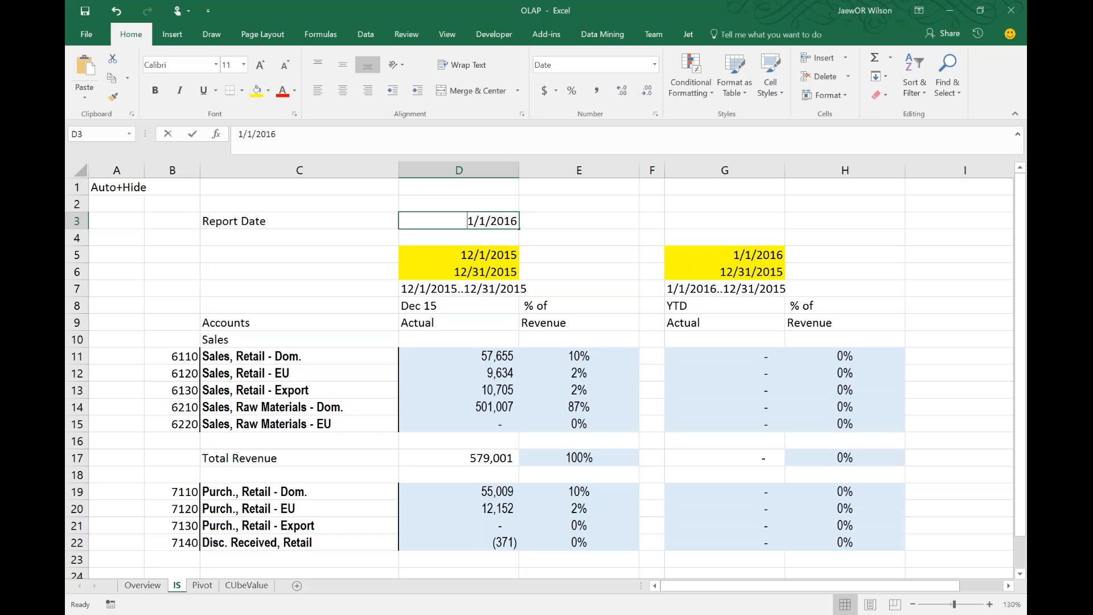
pyautogui.write('2/1/2016')
pyautogui.hotkey('ctrl', 'Return')
pyautogui.press('Return')
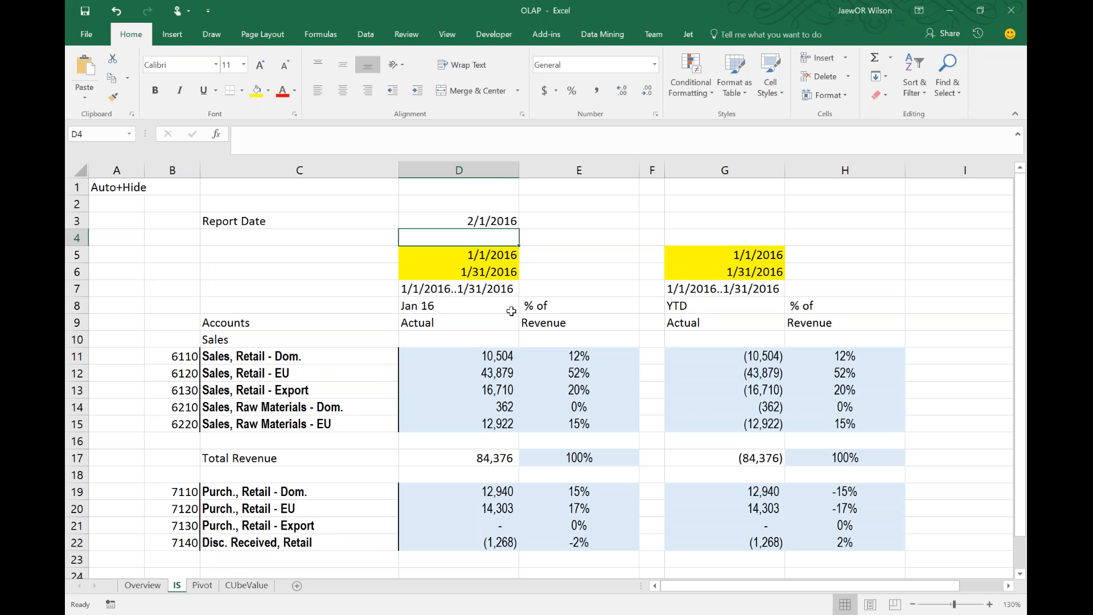
# Show the sheet's formulas, examine the dates, account numbers, account names and net change amounts, and return to displaying values
pyautogui.hotkey('ctrl', '`')
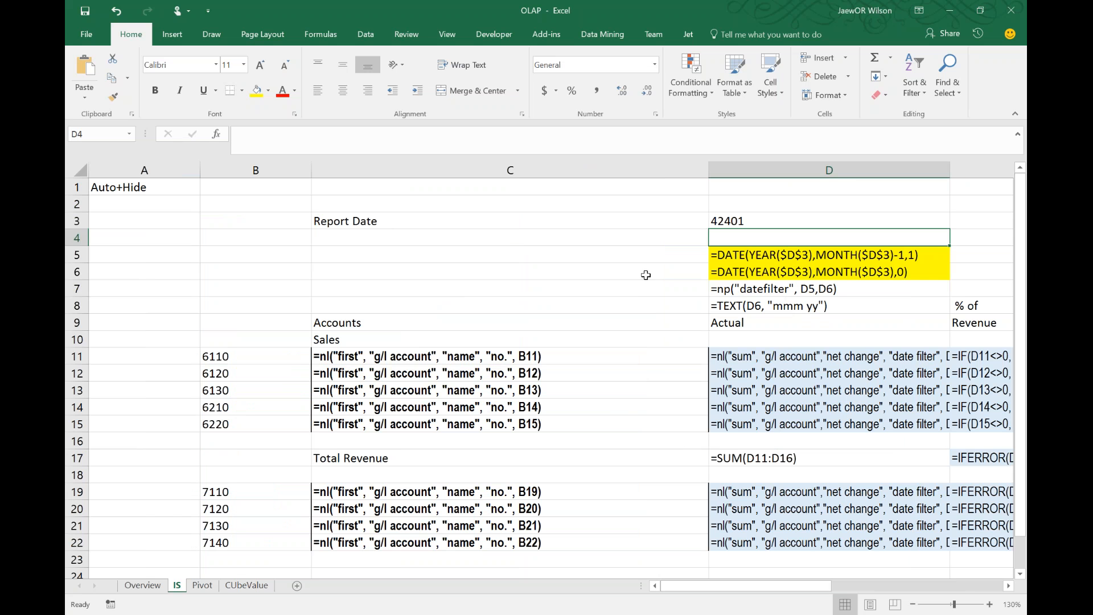
pyautogui.click(720, 256)
pyautogui.moveTo(720, 255); pyautogui.dragTo(741, 271)
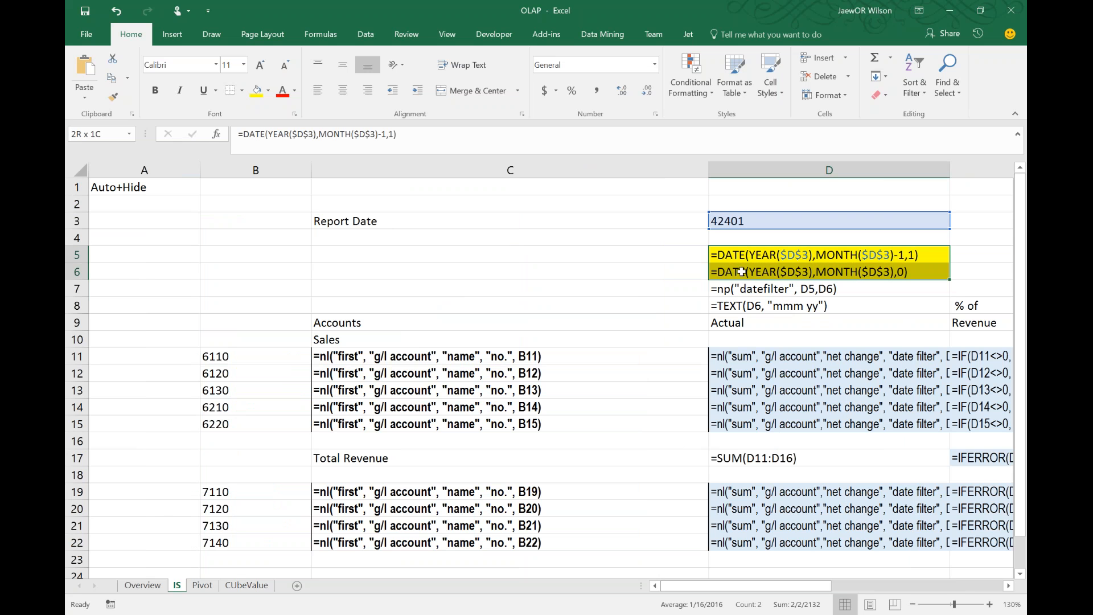
pyautogui.moveTo(236, 351); pyautogui.dragTo(209, 535)
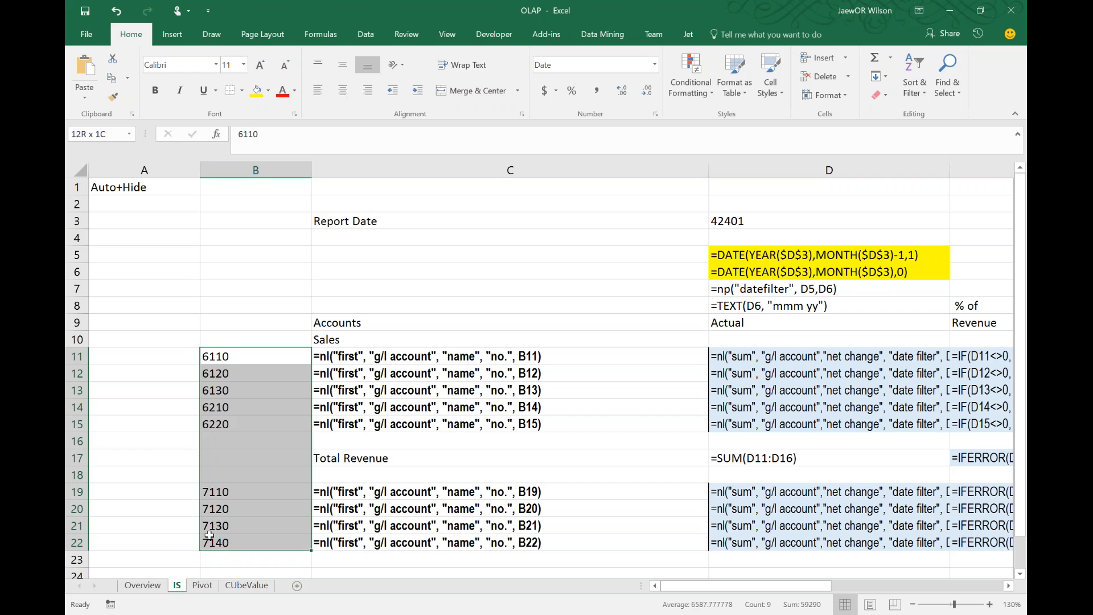
pyautogui.doubleClick(535, 354)
pyautogui.moveTo(531, 385); pyautogui.dragTo(531, 424)
pyautogui.moveTo(765, 359); pyautogui.dragTo(763, 412)
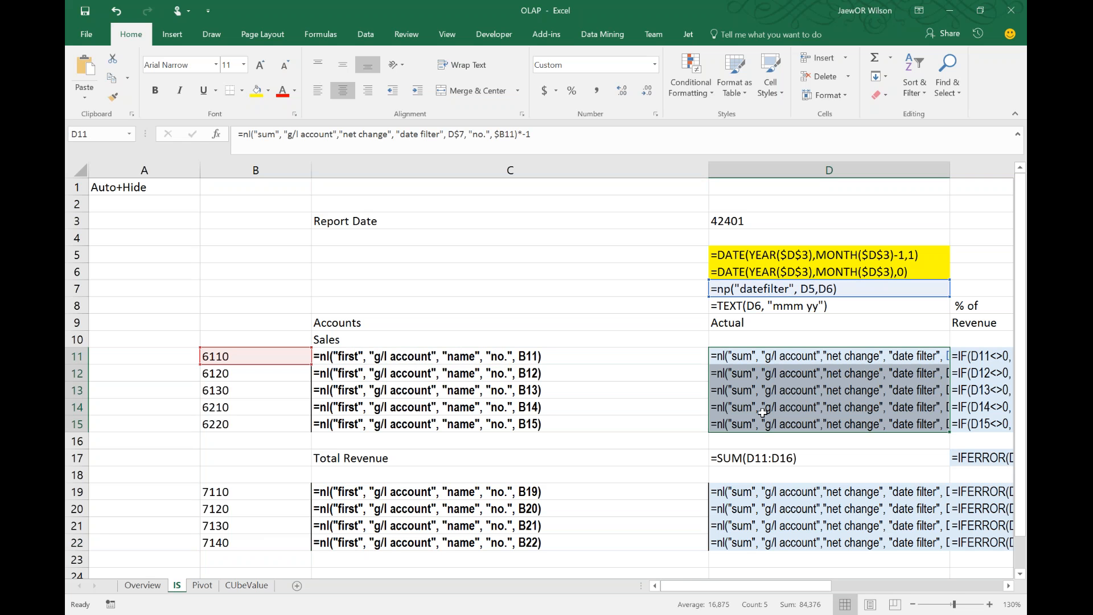
pyautogui.hotkey('ctrl', '`')
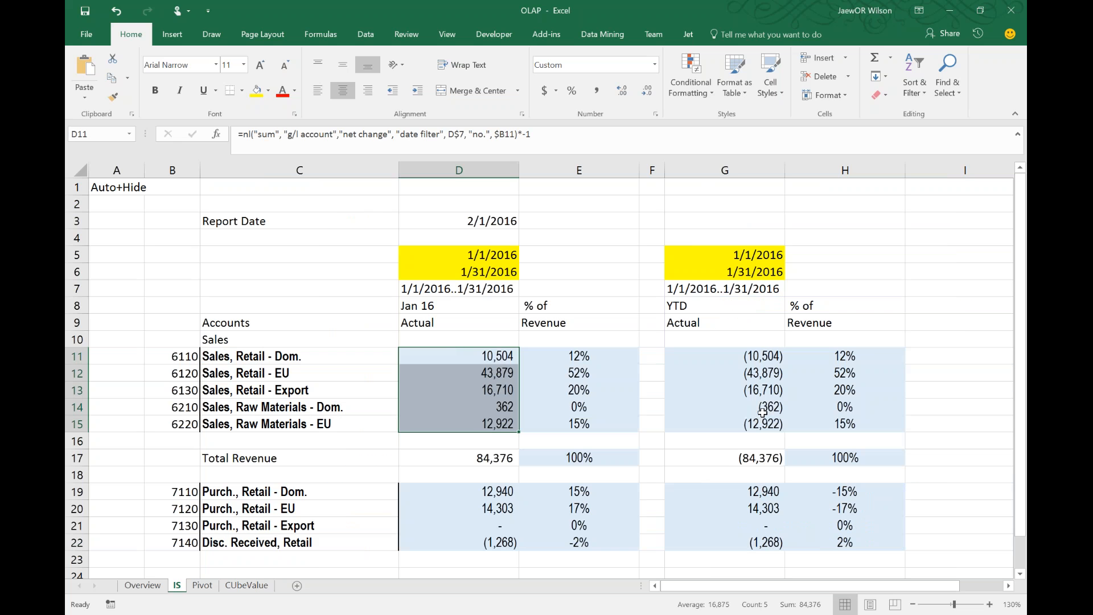
# Edit the percent-of-revenue formula in E11 to =IF($D$17<>0, D11/$D$17, 0) and fill it down through E15
pyautogui.press('Right')
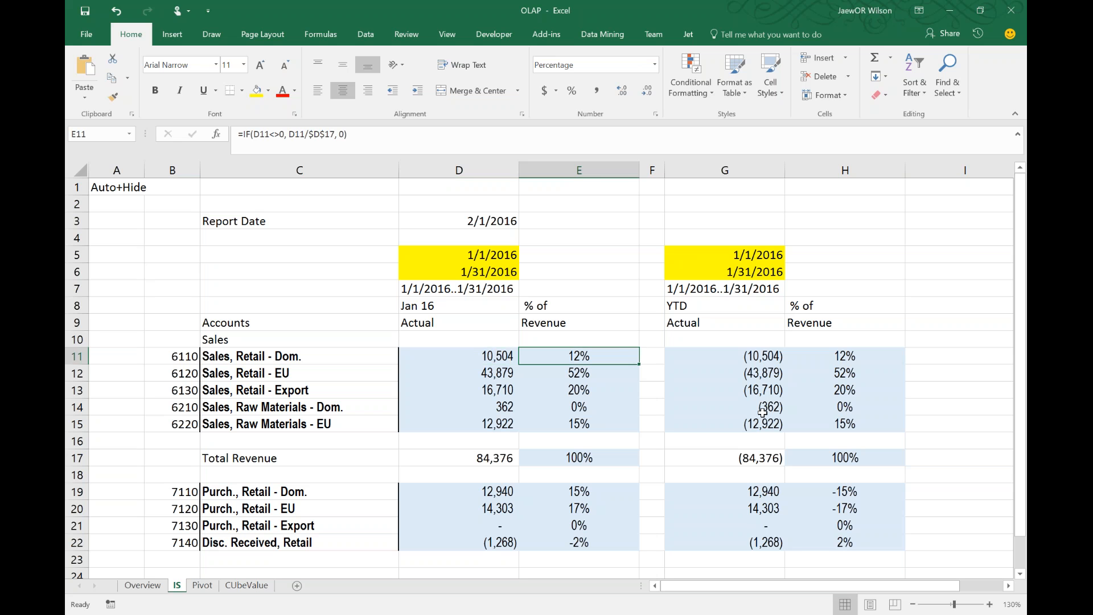
pyautogui.press('F2')
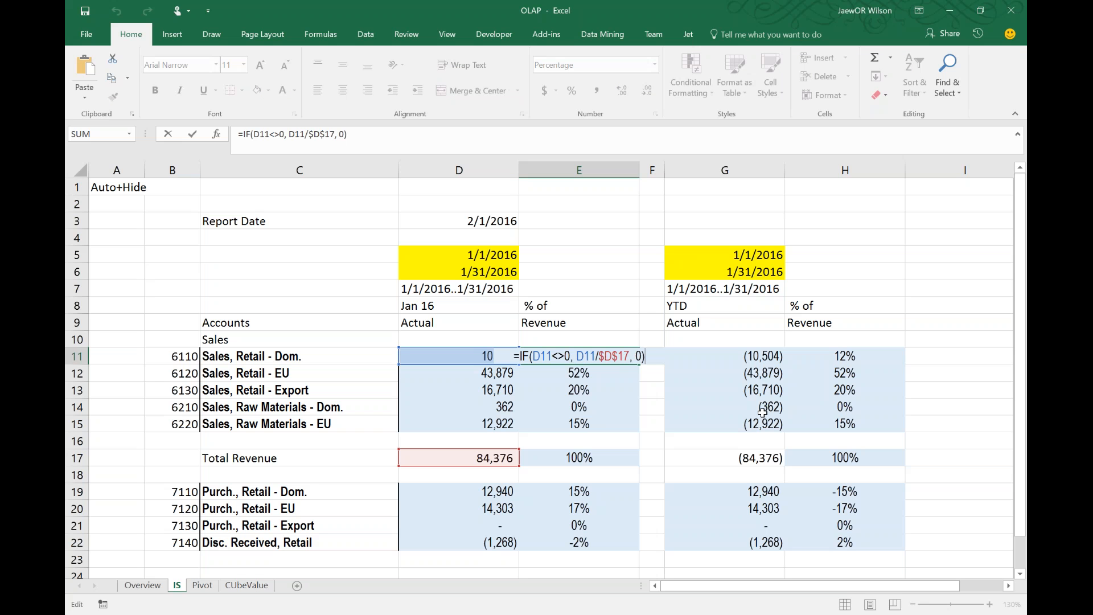
pyautogui.click(547, 356)
pyautogui.doubleClick(548, 356)
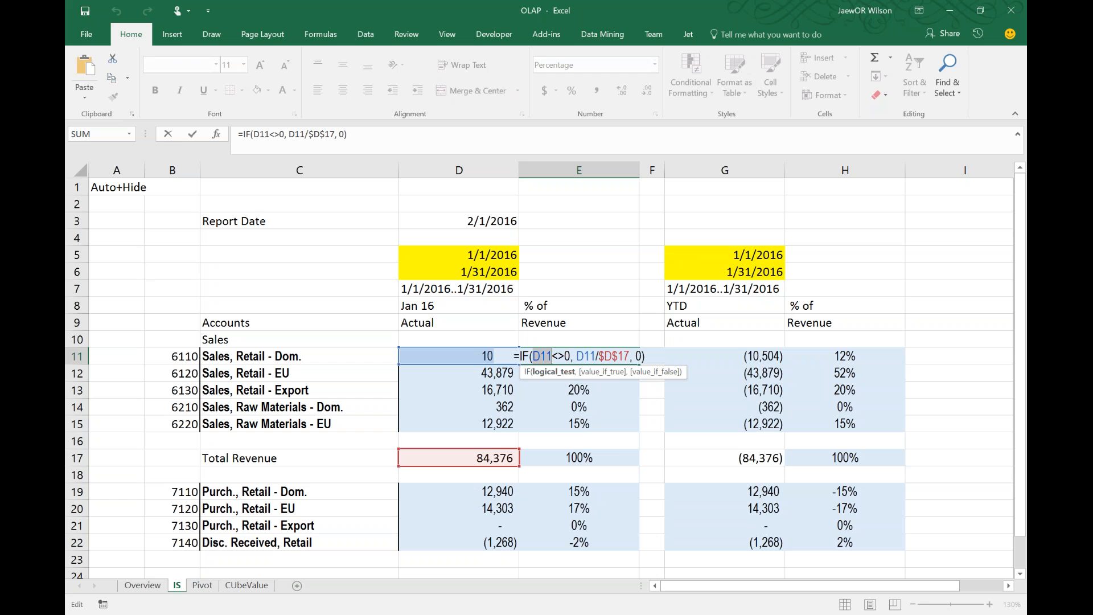
pyautogui.click(453, 457)
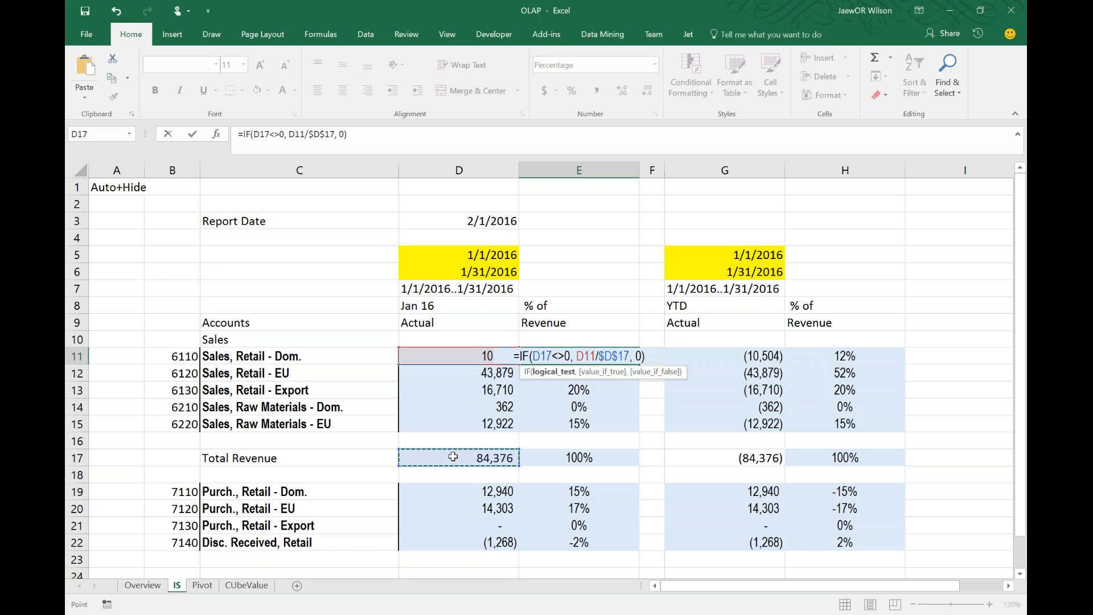
pyautogui.press('F4')
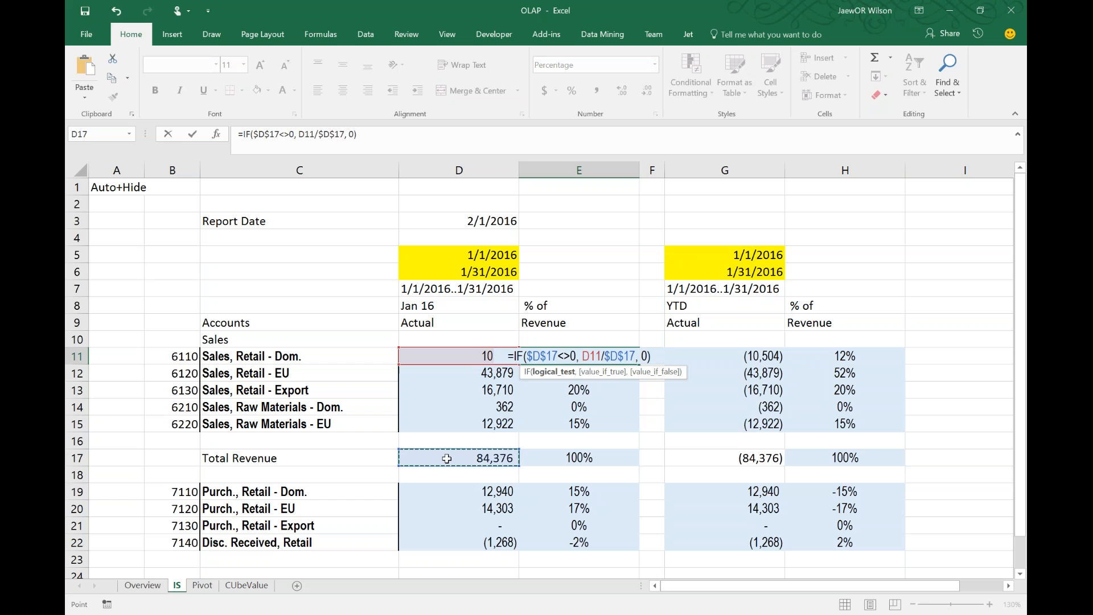
pyautogui.write('\\')
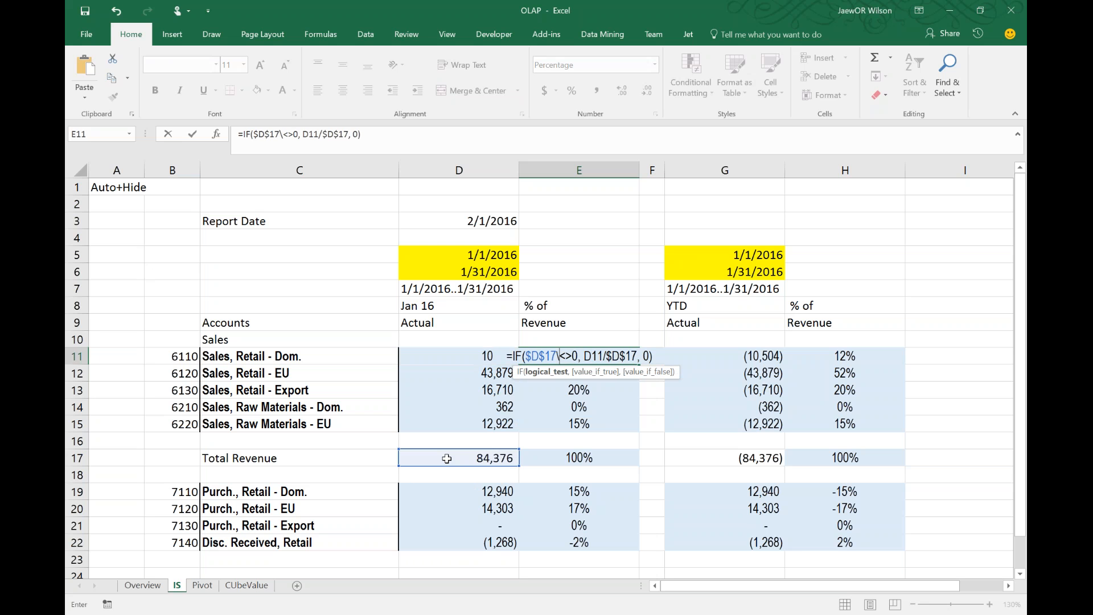
pyautogui.press('BackSpace')
pyautogui.hotkey('ctrl', 'Return')
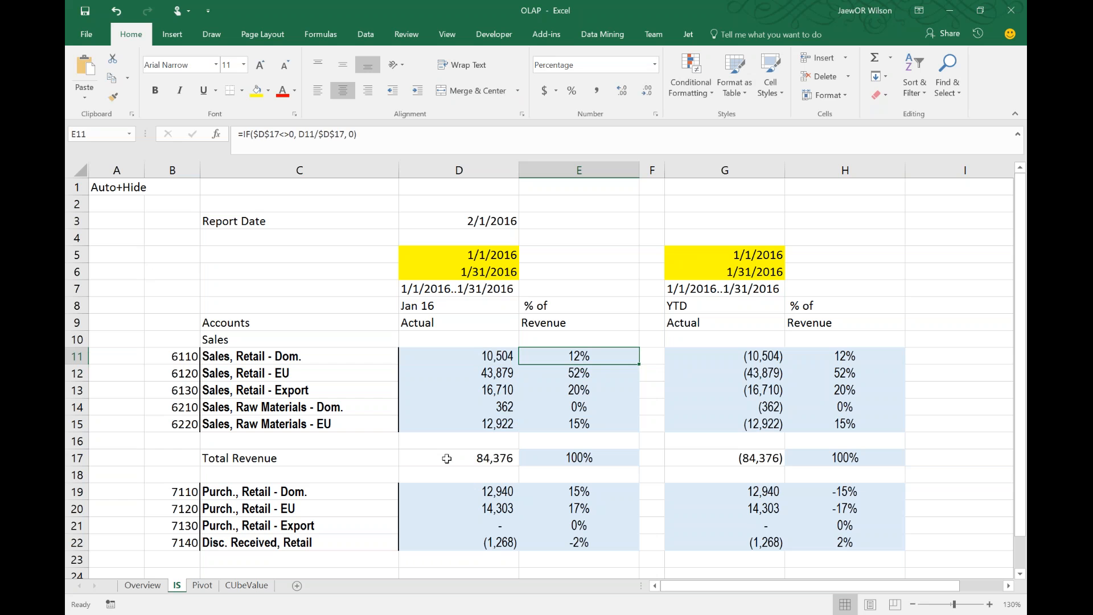
pyautogui.moveTo(641, 369); pyautogui.dragTo(626, 426)
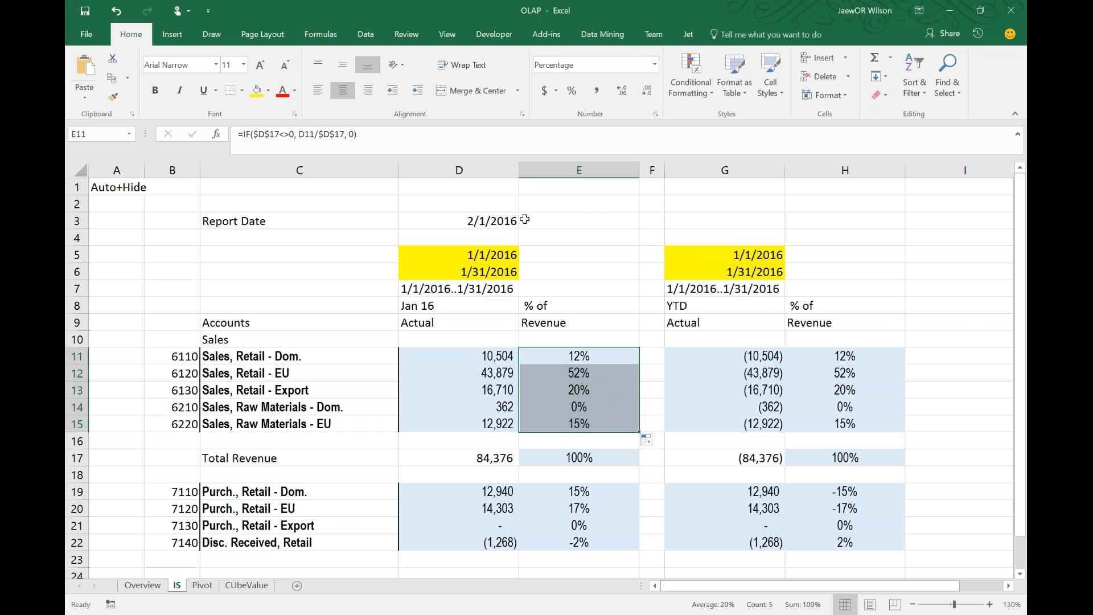
# Examine the percent-of-revenue column and the formulas behind the monthly sales and purchase amounts in column D
pyautogui.click(574, 170)
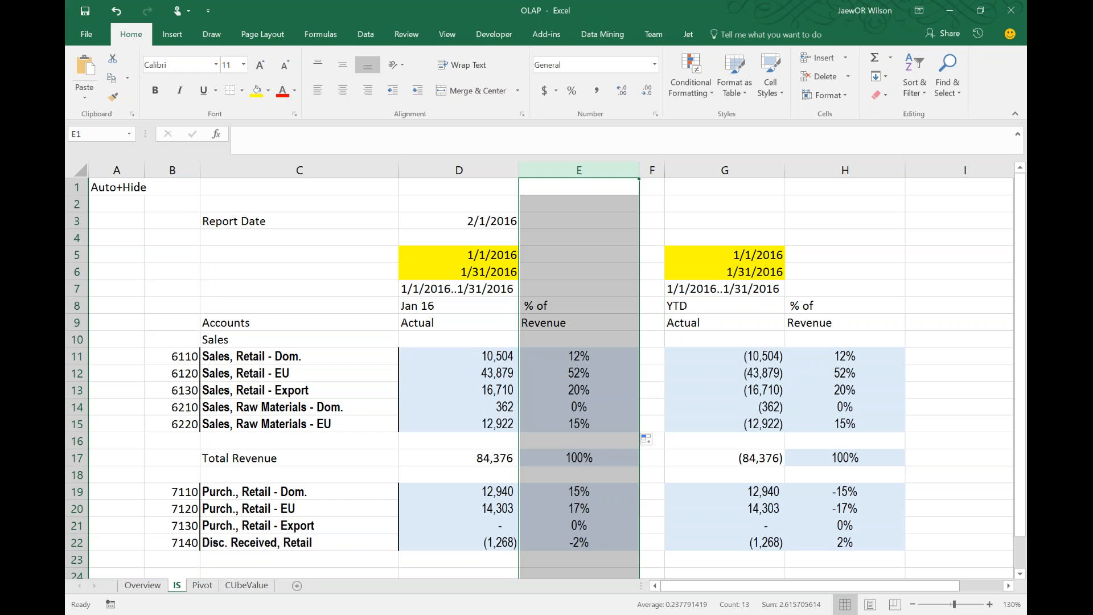
pyautogui.click(415, 358)
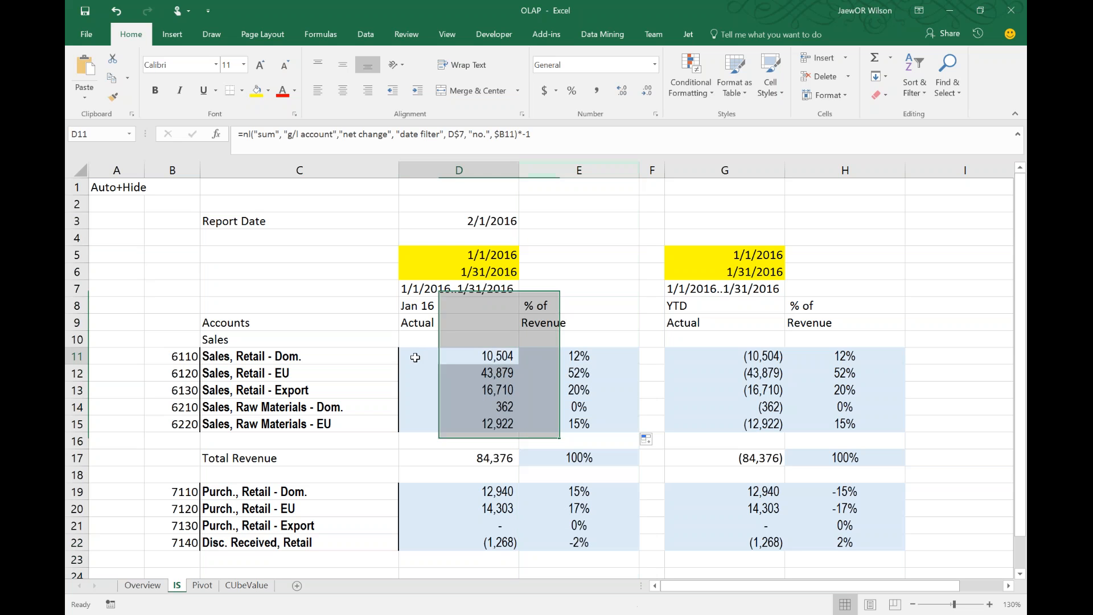
pyautogui.press('Down')
pyautogui.click(418, 392)
pyautogui.click(424, 378)
pyautogui.moveTo(432, 487); pyautogui.dragTo(431, 542)
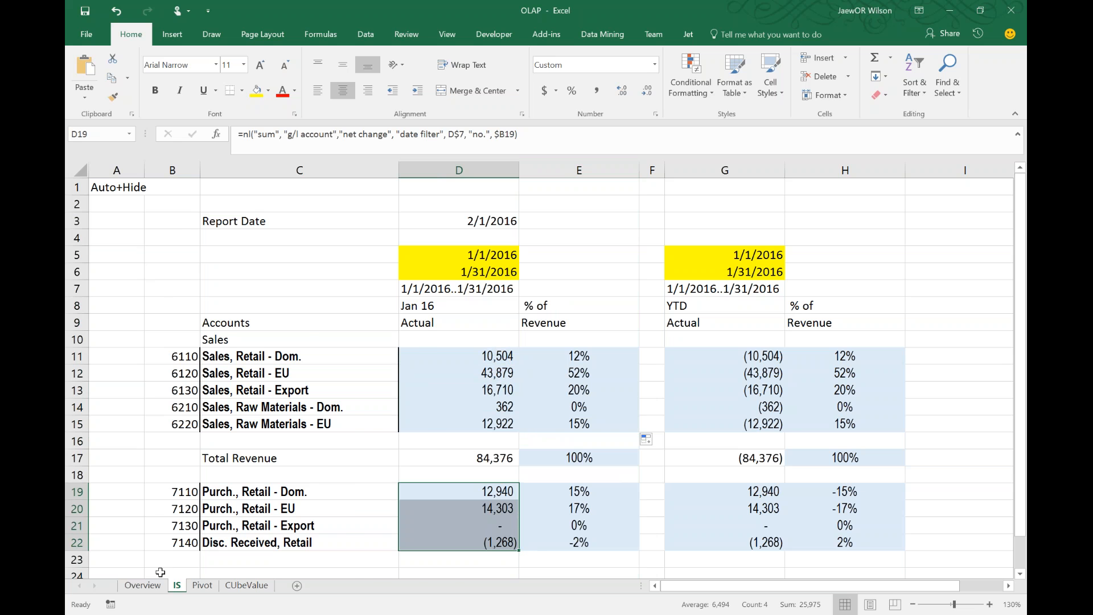
# Open the Pivot sheet and examine the account and document rows with their Amount and Amount YTD values
pyautogui.click(202, 585)
pyautogui.click(336, 420)
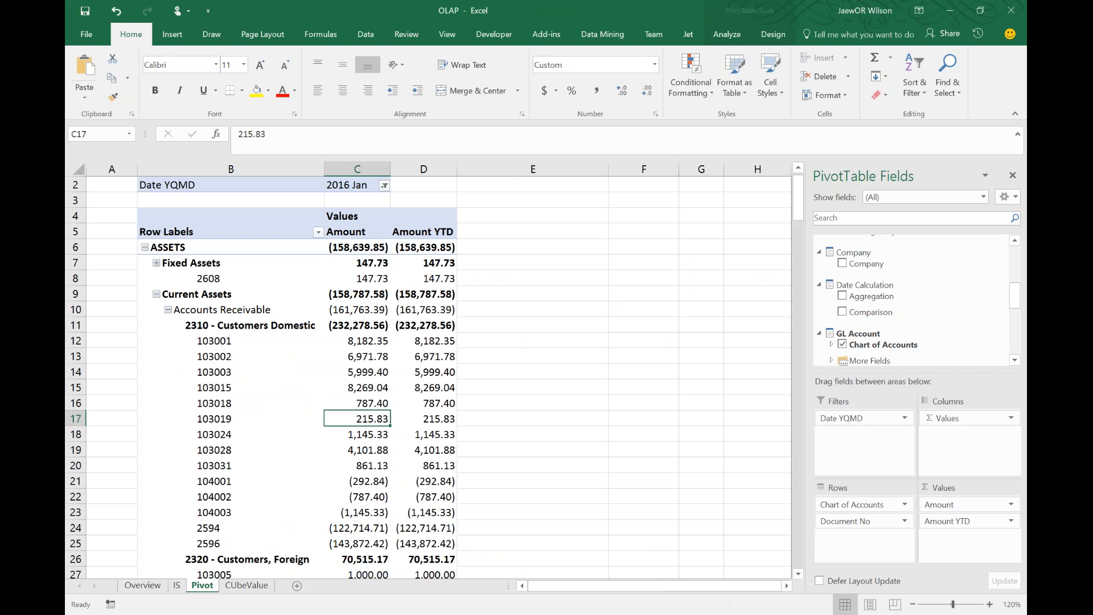
pyautogui.scroll(1, 320, 453)
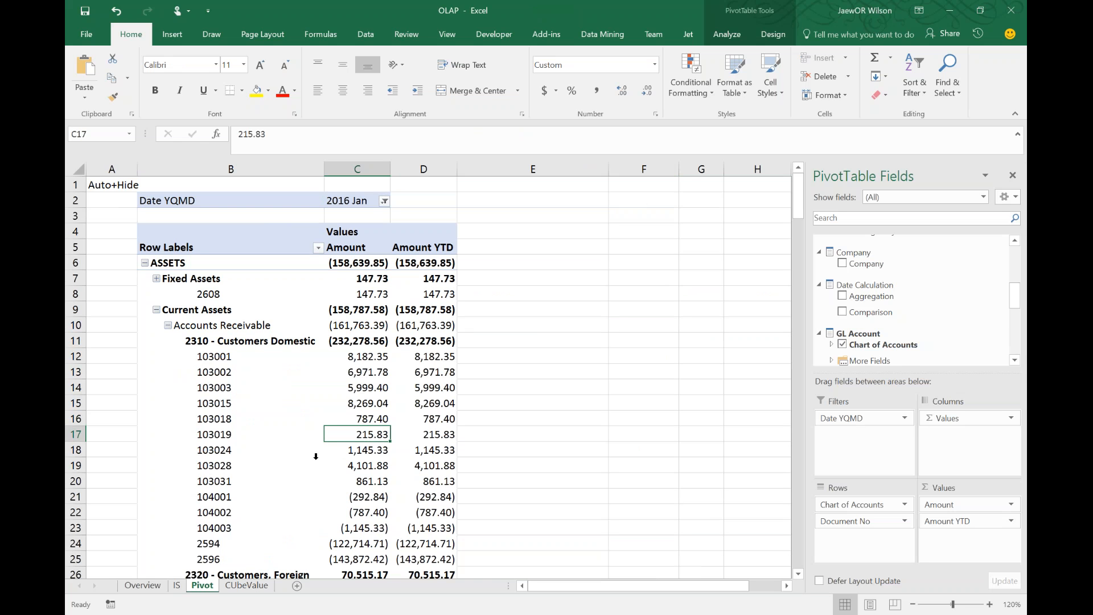
pyautogui.click(264, 438)
pyautogui.click(245, 386)
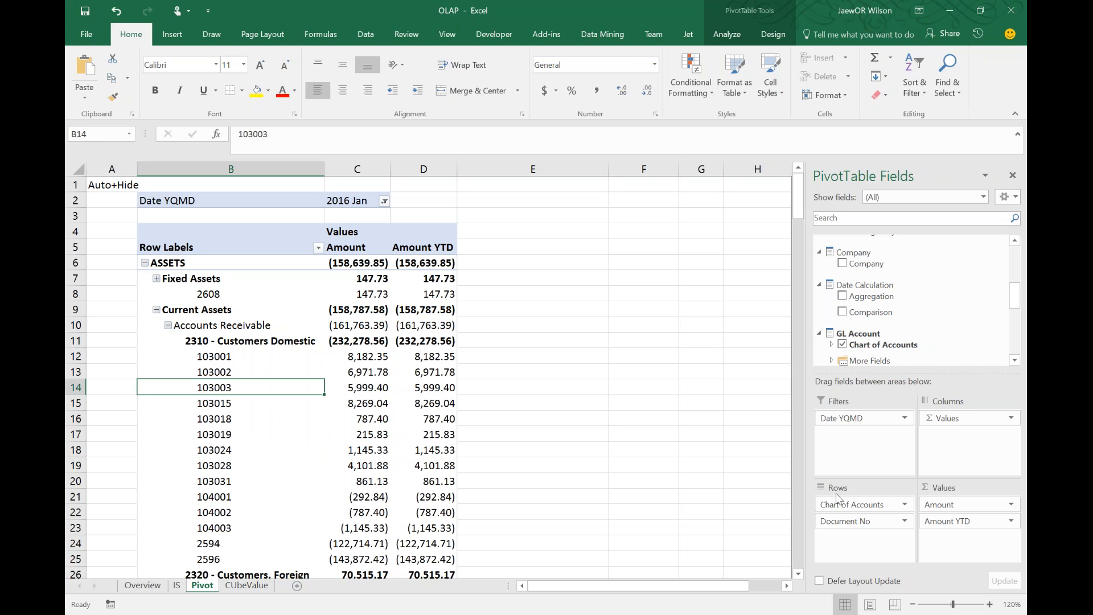
pyautogui.click(341, 431)
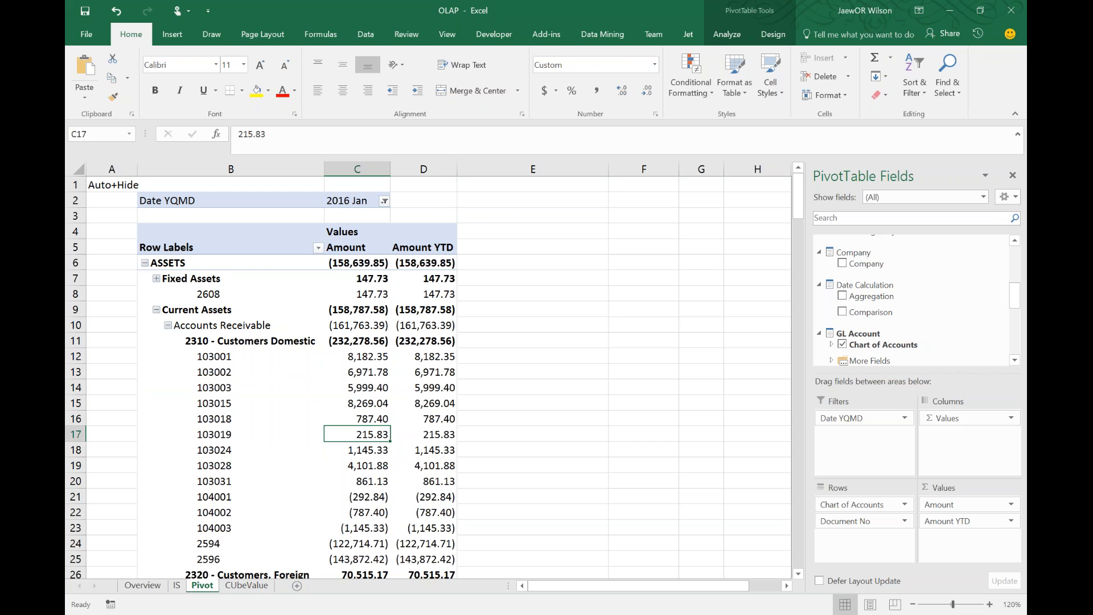
pyautogui.scroll(-1, 427, 376)
pyautogui.scroll(-1, 427, 376)
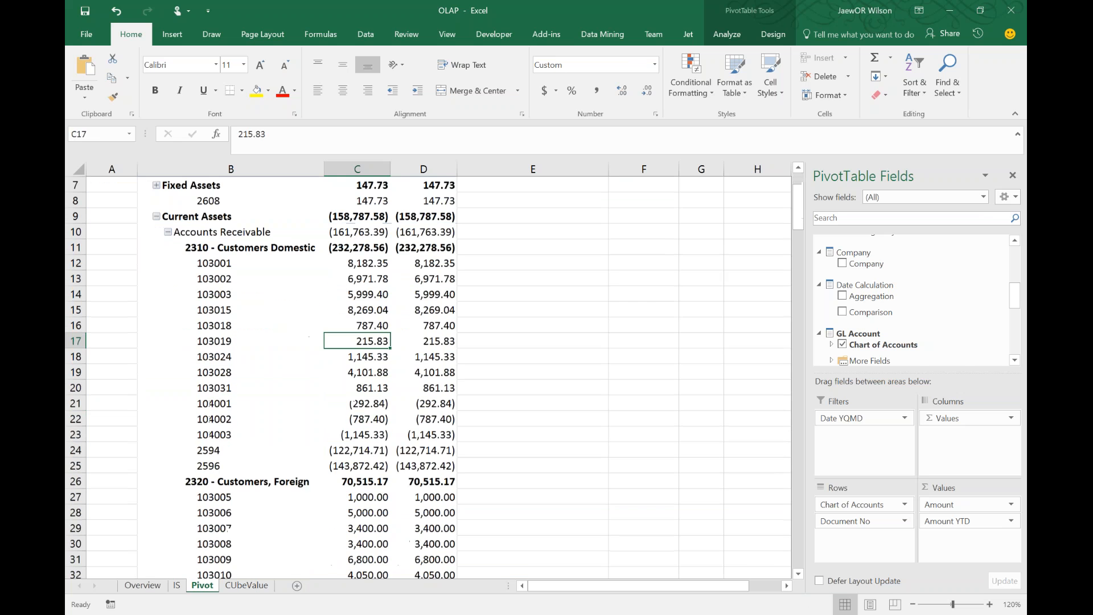
pyautogui.scroll(2, 427, 375)
# Remove Document No from the PivotTable's rows and review the amounts by chart of accounts
pyautogui.moveTo(847, 522); pyautogui.dragTo(720, 461)
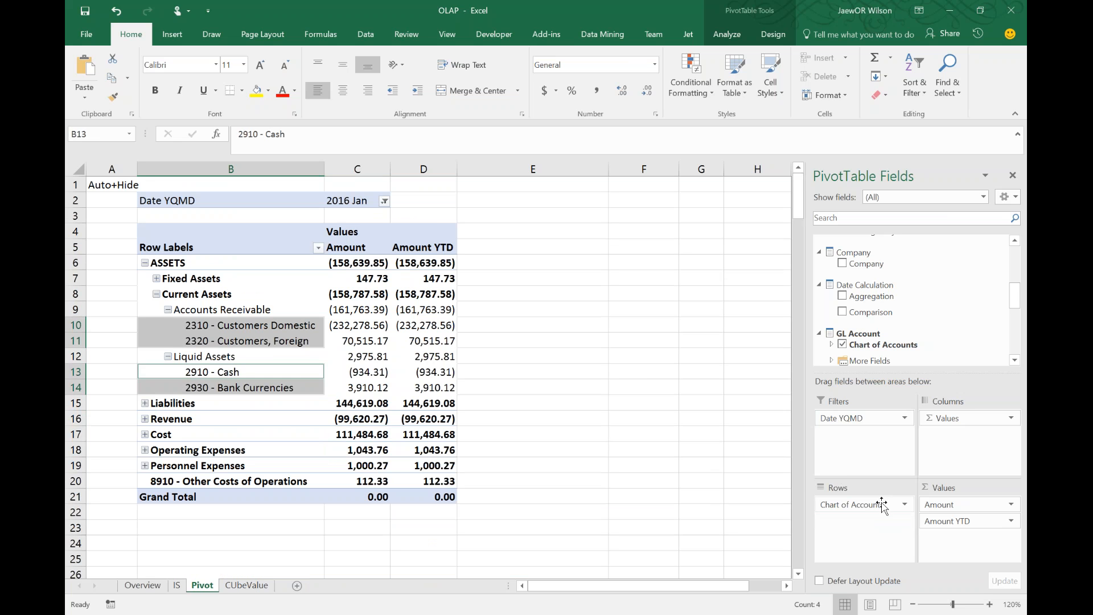
pyautogui.moveTo(352, 292); pyautogui.dragTo(433, 380)
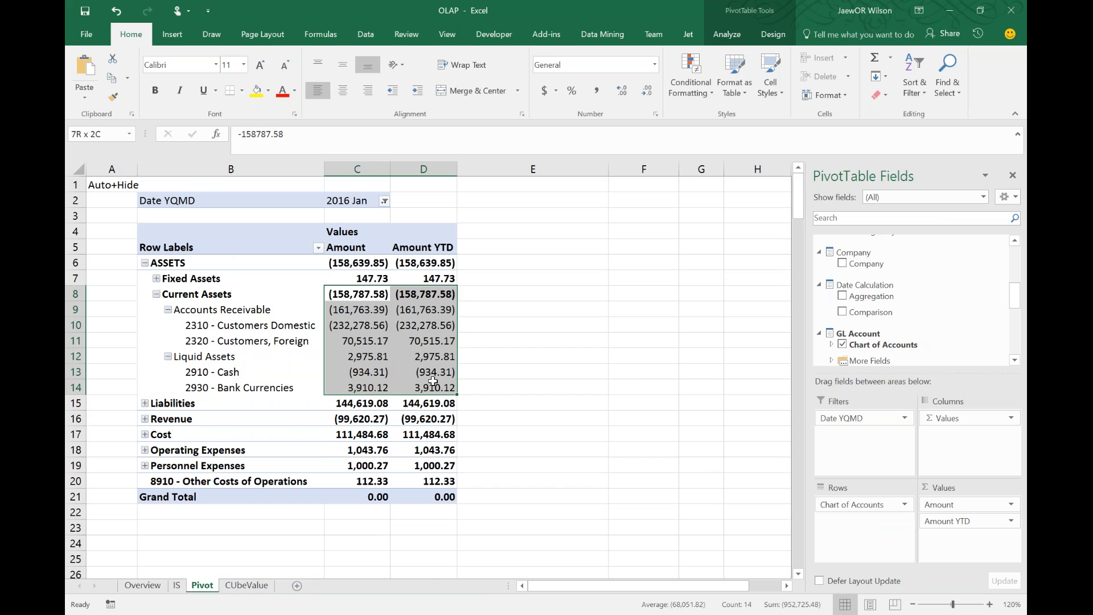
pyautogui.moveTo(352, 237); pyautogui.dragTo(361, 421)
pyautogui.moveTo(424, 263); pyautogui.dragTo(423, 420)
pyautogui.moveTo(210, 300); pyautogui.dragTo(245, 465)
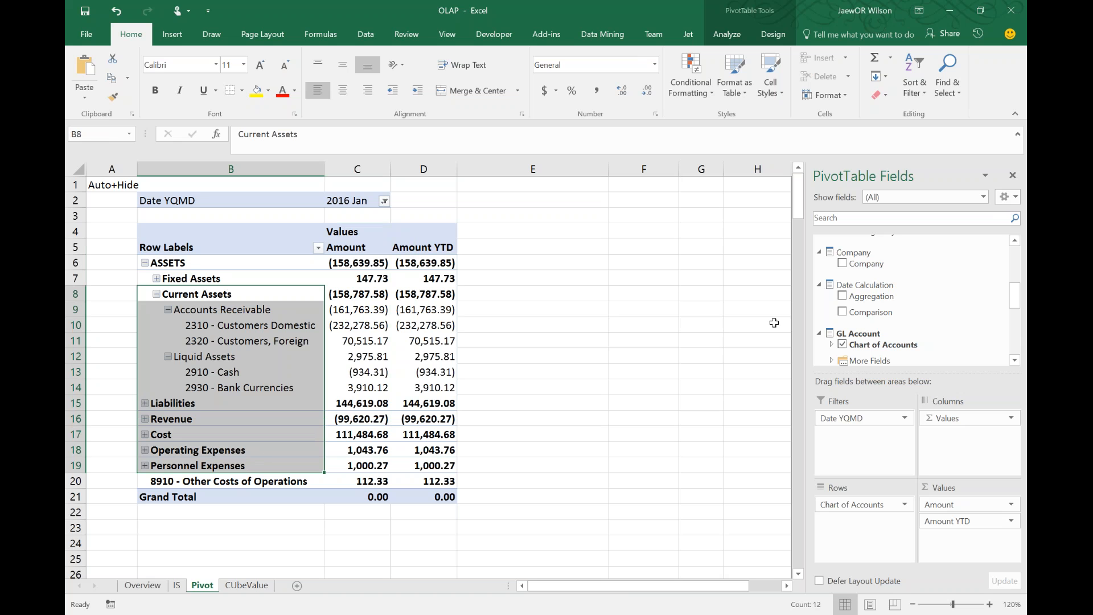
# Add Global Dimension 1 to the PivotTable's columns above Values and inspect the Administration, Production and Sales columns
pyautogui.moveTo(1015, 299); pyautogui.dragTo(1018, 338)
pyautogui.moveTo(894, 256); pyautogui.dragTo(962, 419)
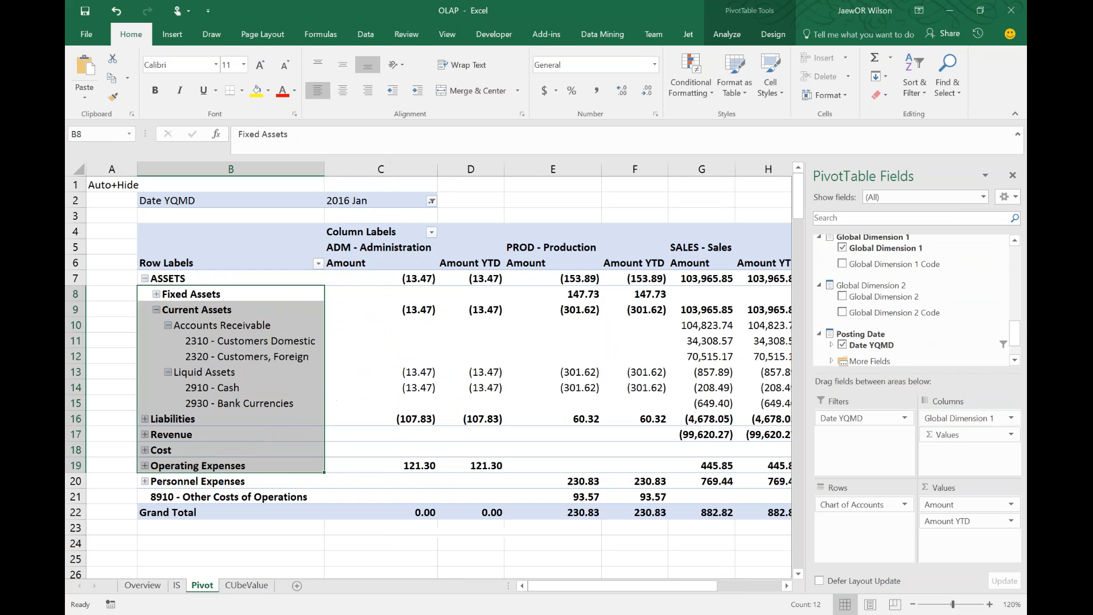
pyautogui.click(359, 247)
pyautogui.click(572, 247)
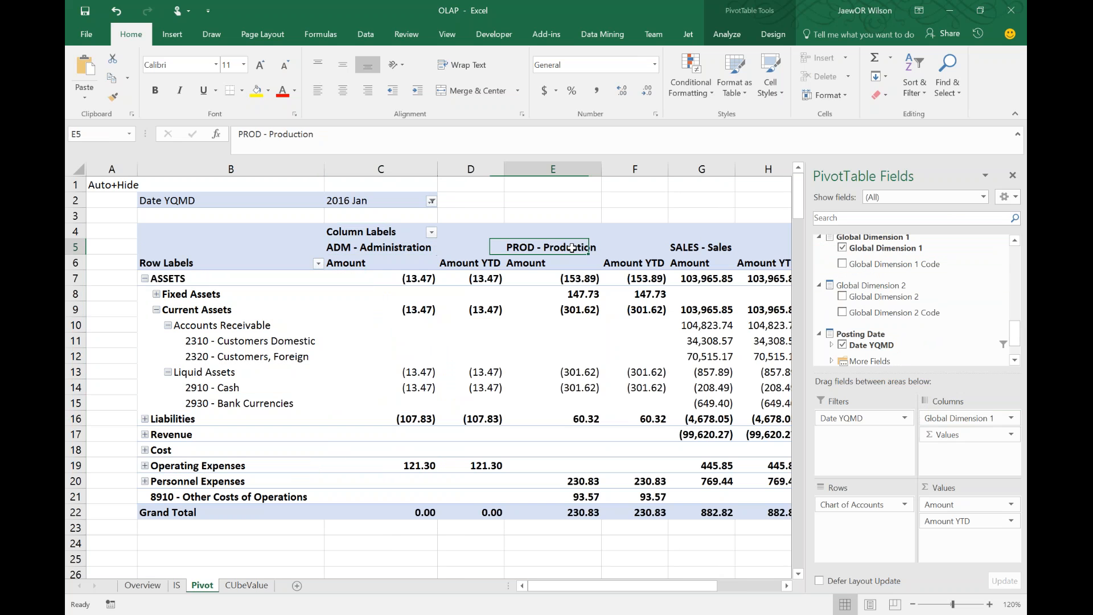
pyautogui.click(711, 258)
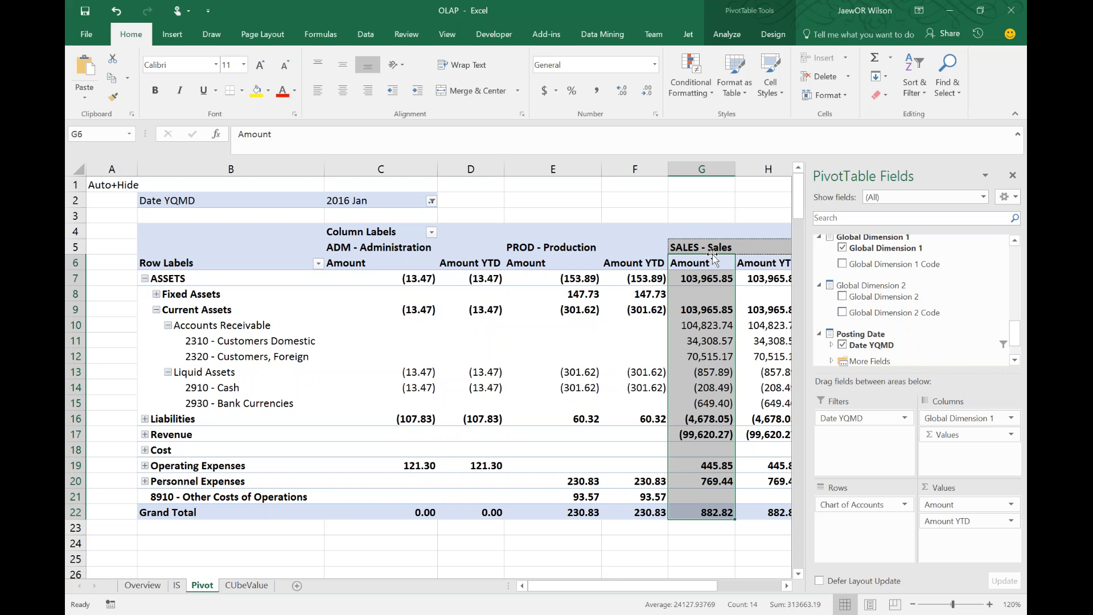
pyautogui.click(596, 322)
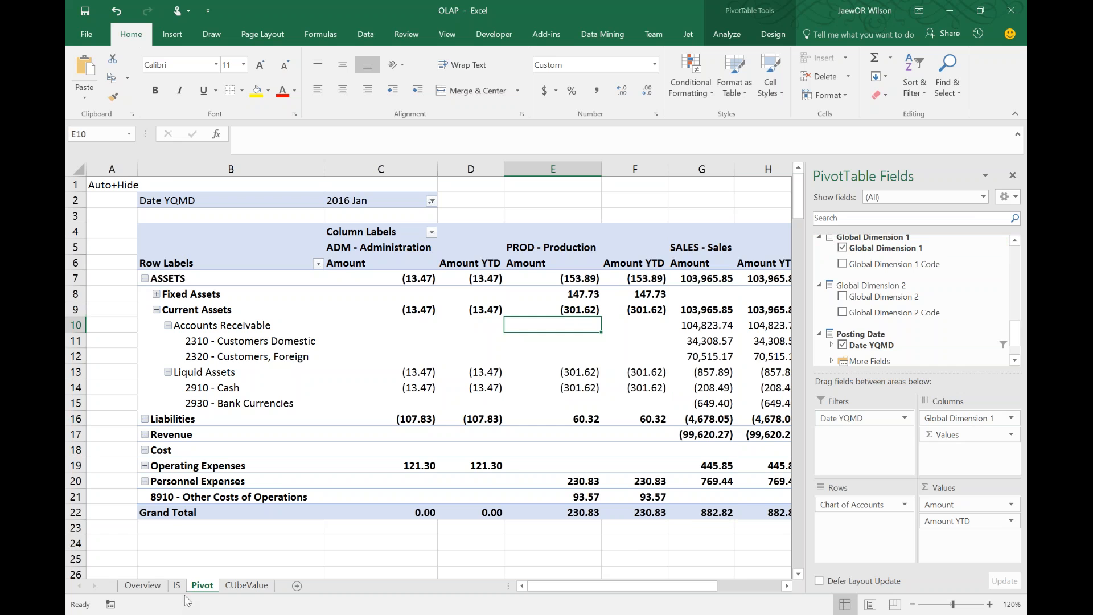
# Open the IS sheet and review the report date row and the date-driven monthly and YTD figures beneath it
pyautogui.click(181, 588)
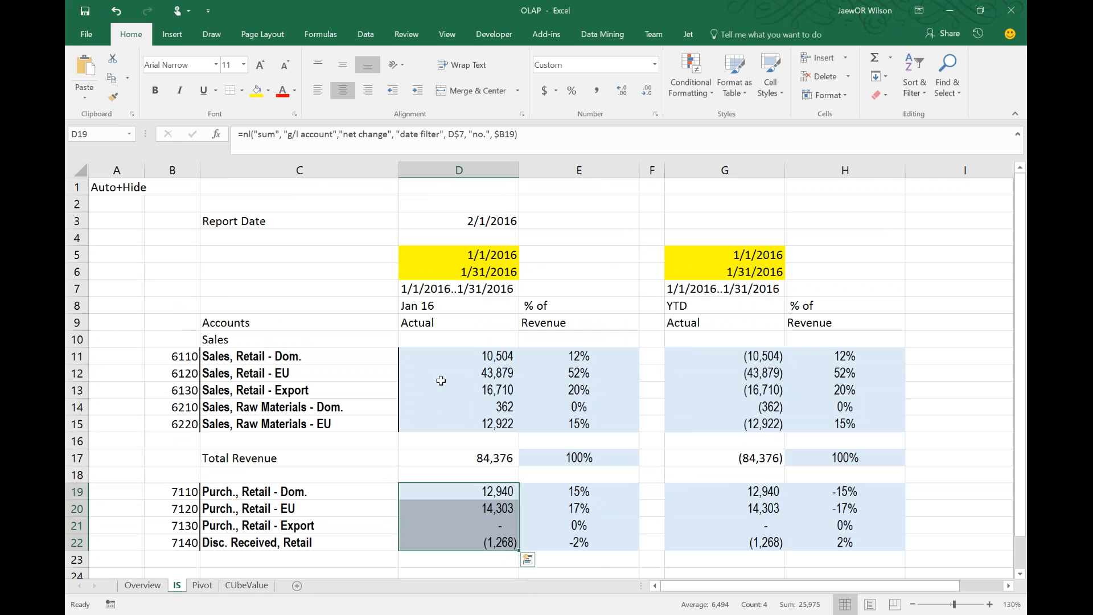
pyautogui.moveTo(473, 219); pyautogui.dragTo(945, 227)
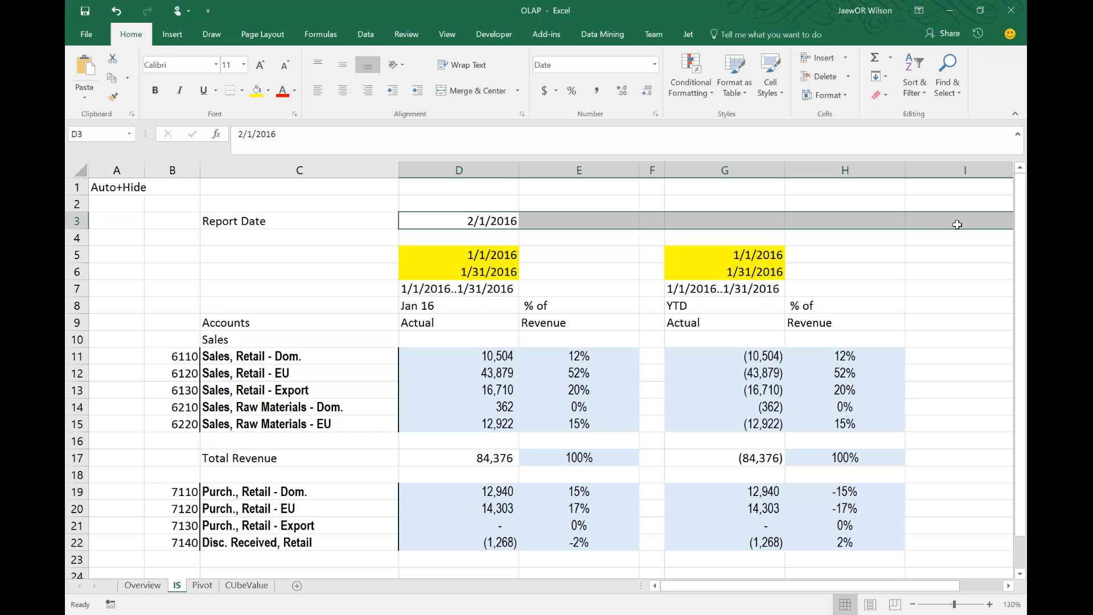
pyautogui.click(461, 269)
pyautogui.moveTo(461, 270); pyautogui.dragTo(821, 487)
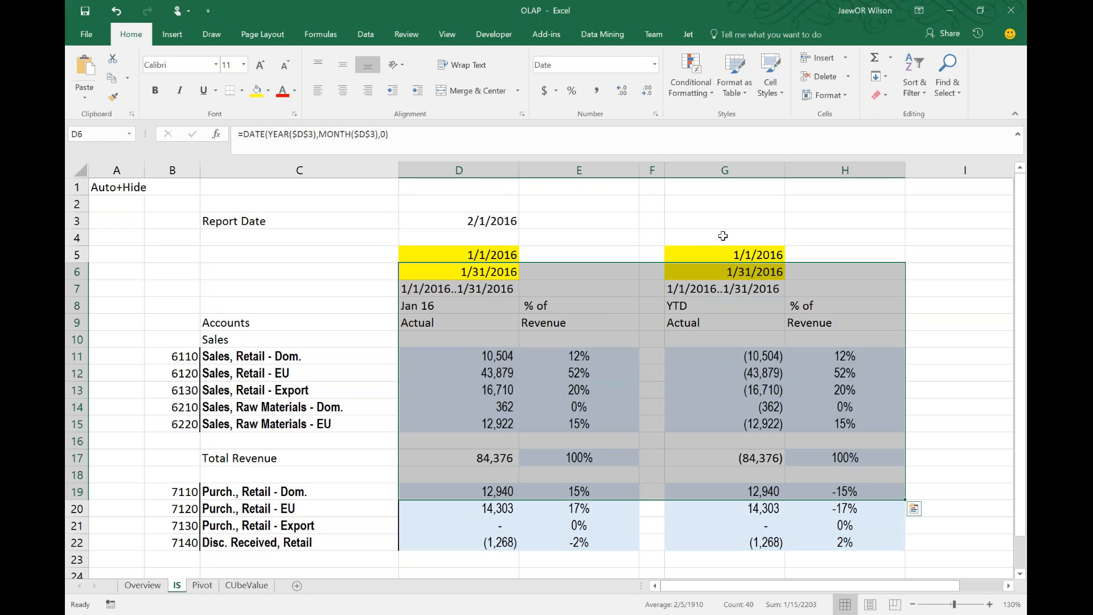
# Remove Global Dimension 1 from the column fields of the PivotTable on the Pivot sheet
pyautogui.click(203, 585)
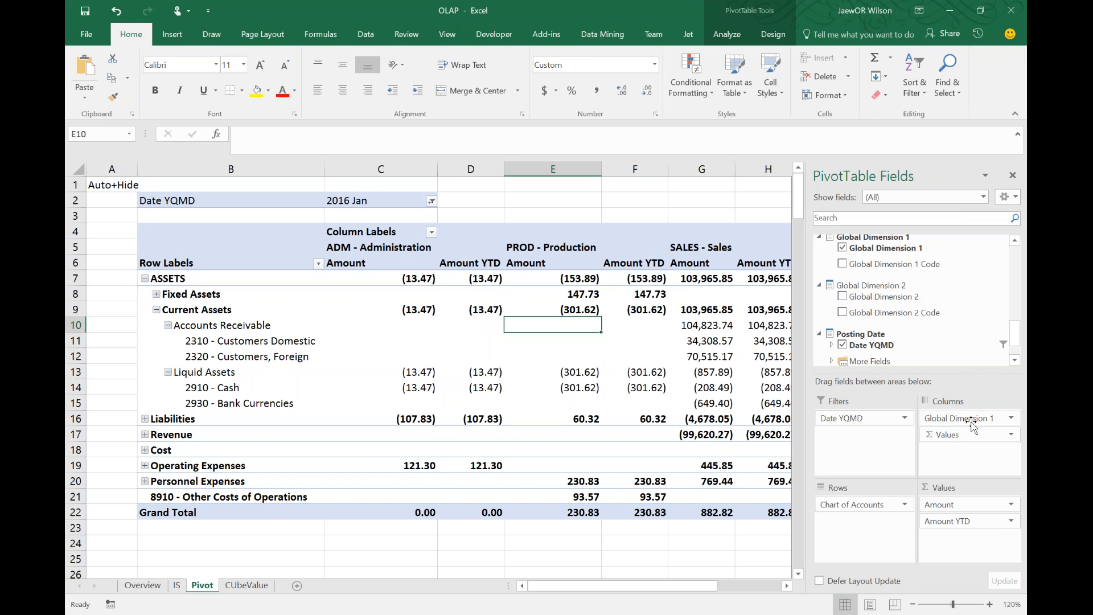
pyautogui.moveTo(959, 418); pyautogui.dragTo(586, 415)
pyautogui.click(378, 336)
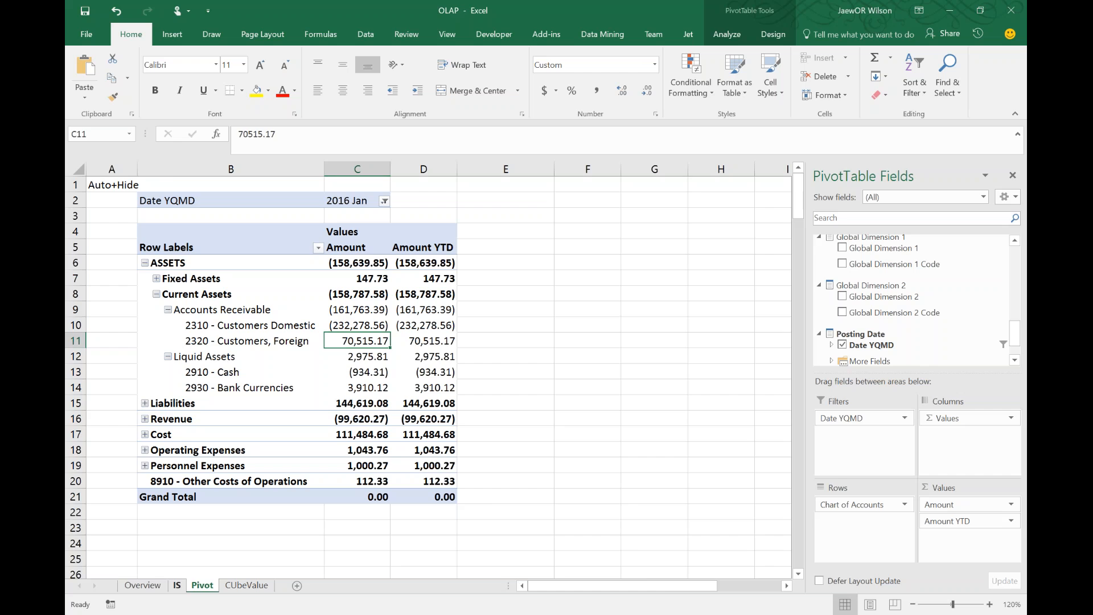
# Check the % of Revenue column on the IS sheet and return to the empty area beside the PivotTable
pyautogui.click(177, 585)
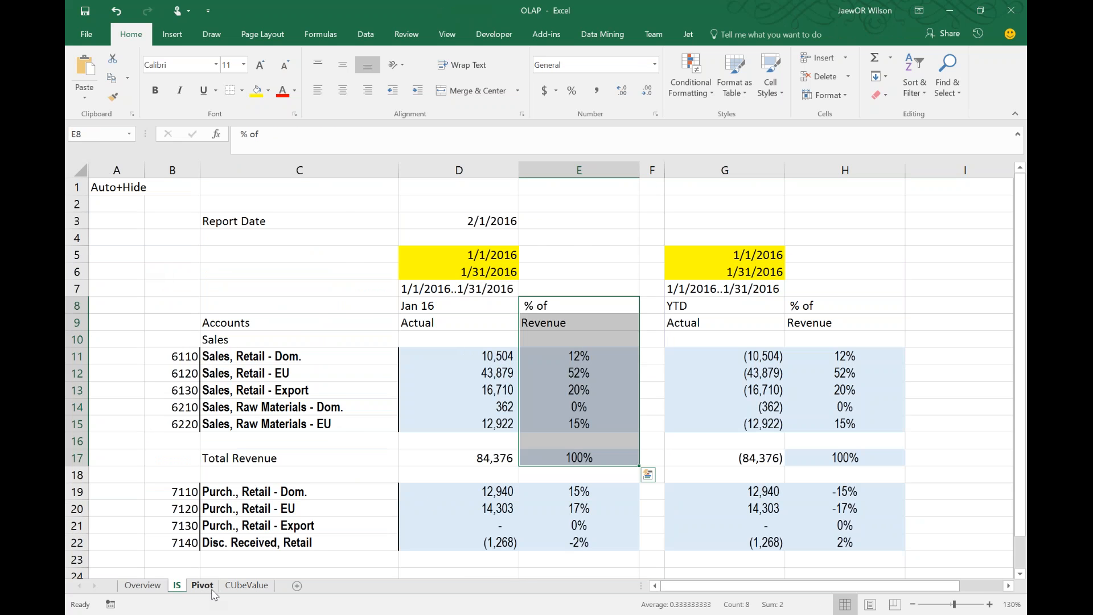
pyautogui.click(203, 585)
pyautogui.click(589, 274)
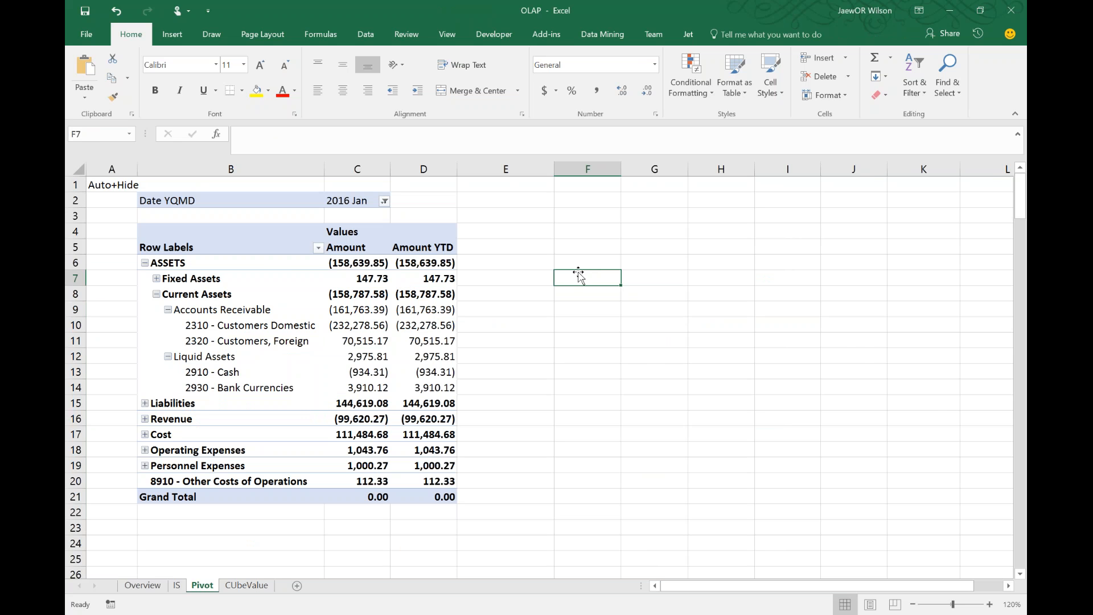
# Add the GL Account field Income Balance to the PivotTable's filters and set it to Income Statement
pyautogui.click(197, 289)
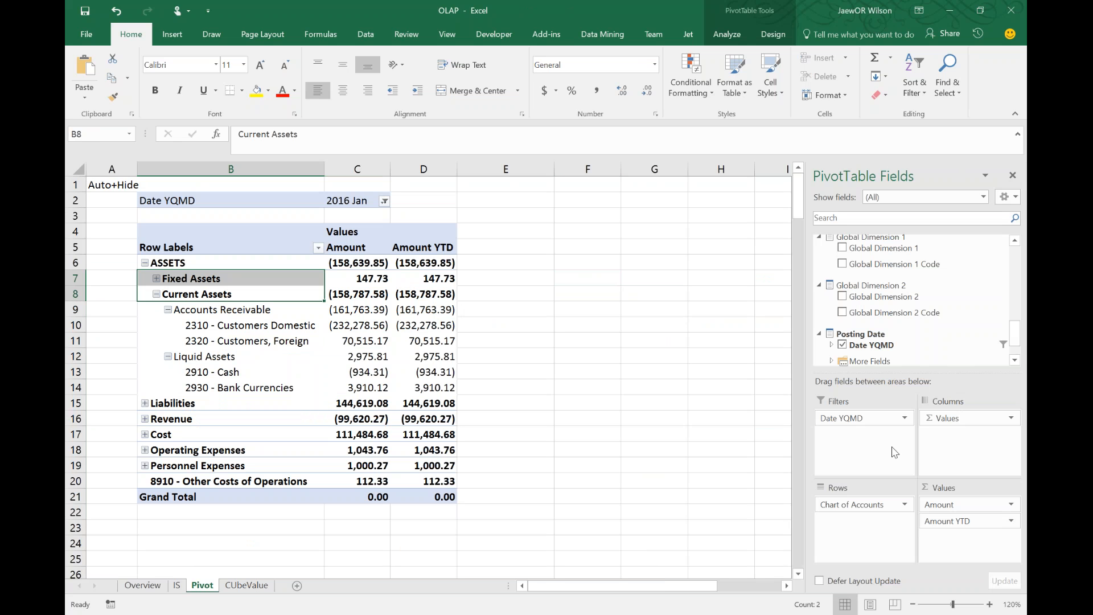
pyautogui.scroll(3, 1016, 333)
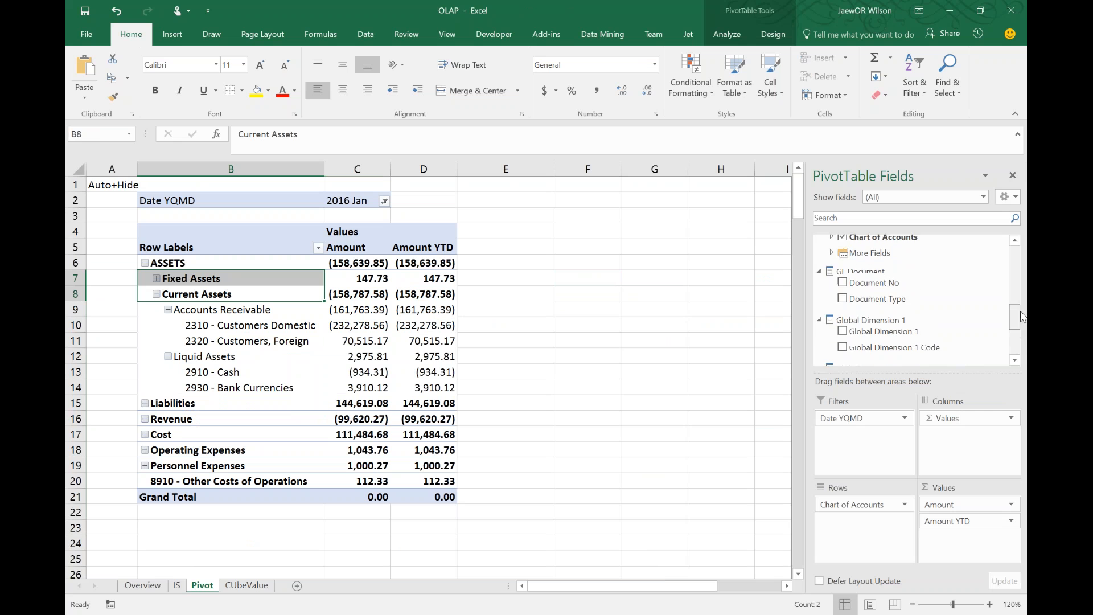
pyautogui.click(866, 280)
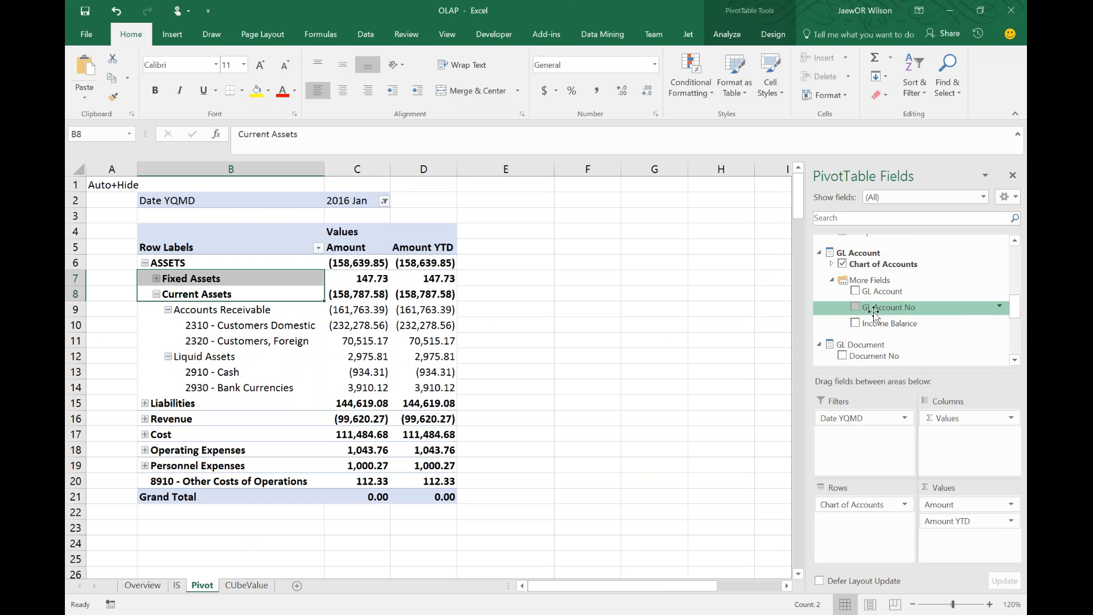
pyautogui.moveTo(889, 323); pyautogui.dragTo(862, 436)
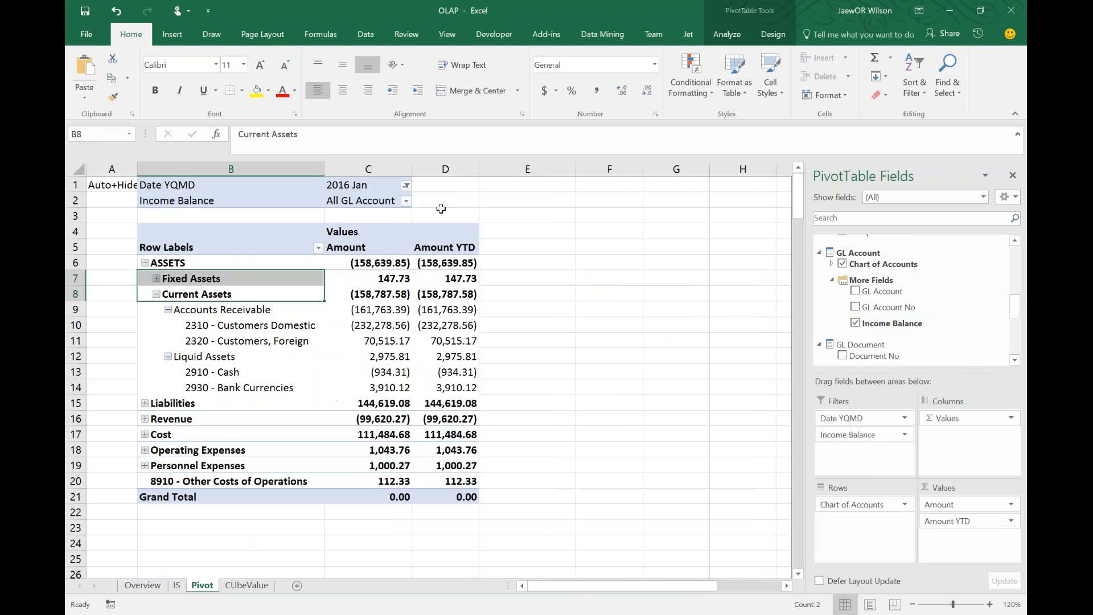
pyautogui.click(407, 201)
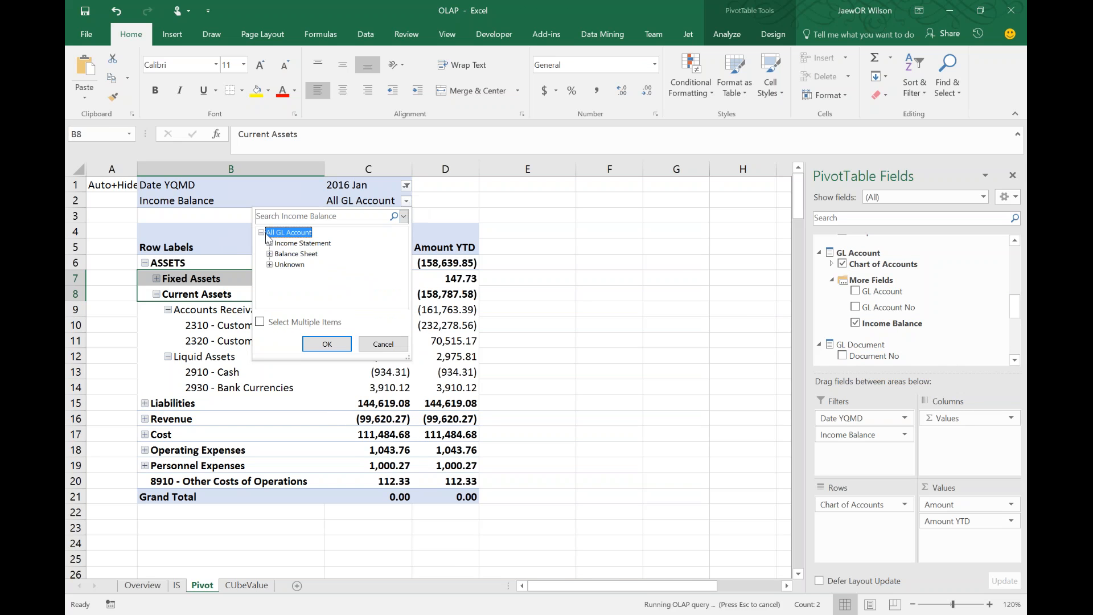
pyautogui.click(327, 343)
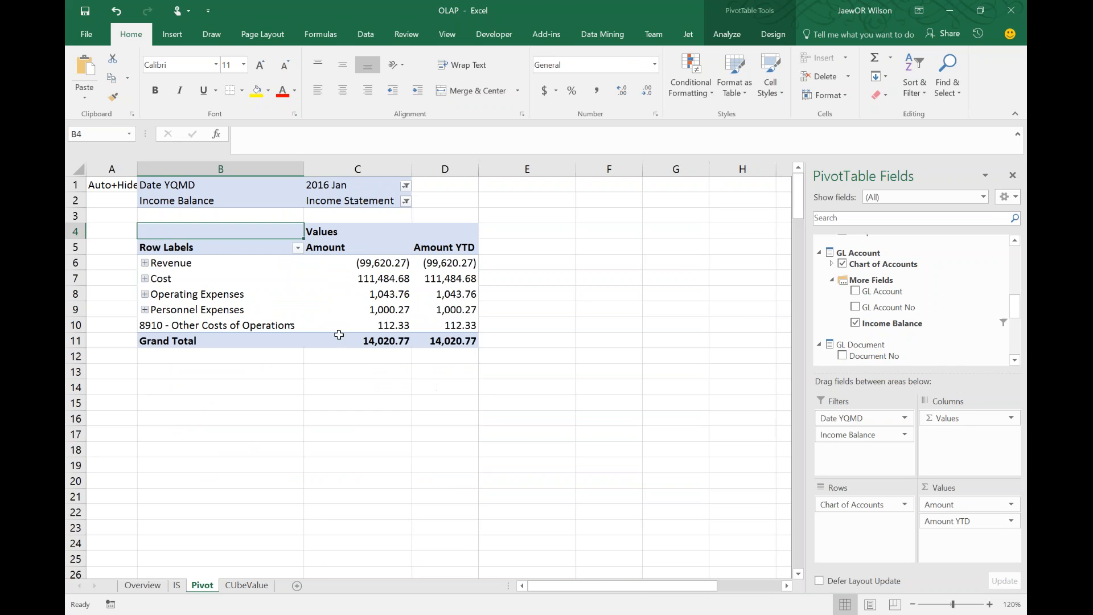
# Expand the Revenue and Cost groups in the PivotTable's rows
pyautogui.click(516, 292)
pyautogui.click(144, 262)
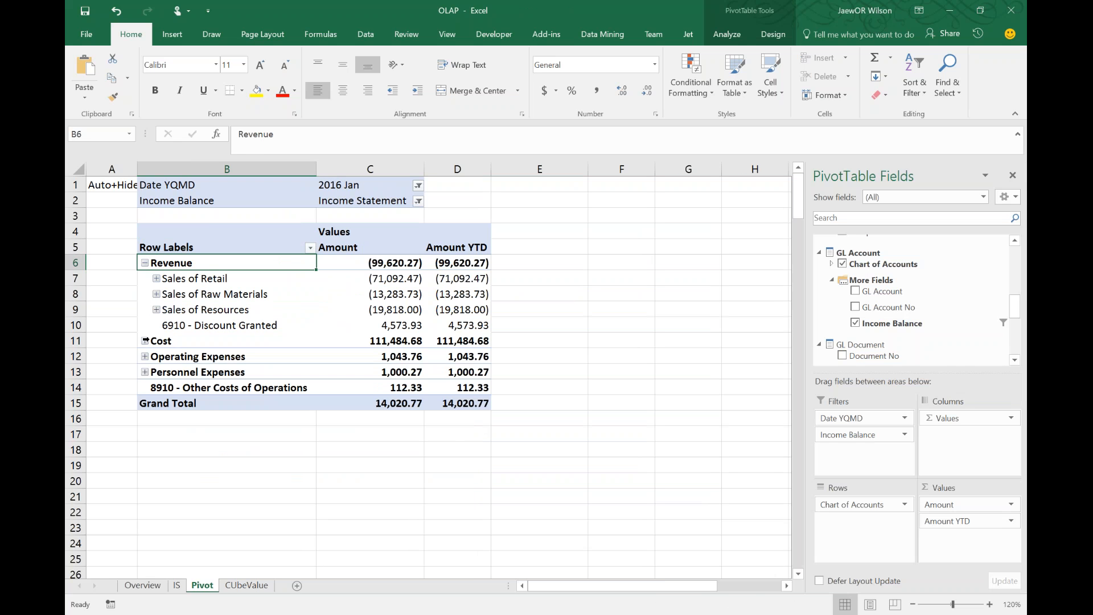
pyautogui.click(144, 341)
pyautogui.click(488, 337)
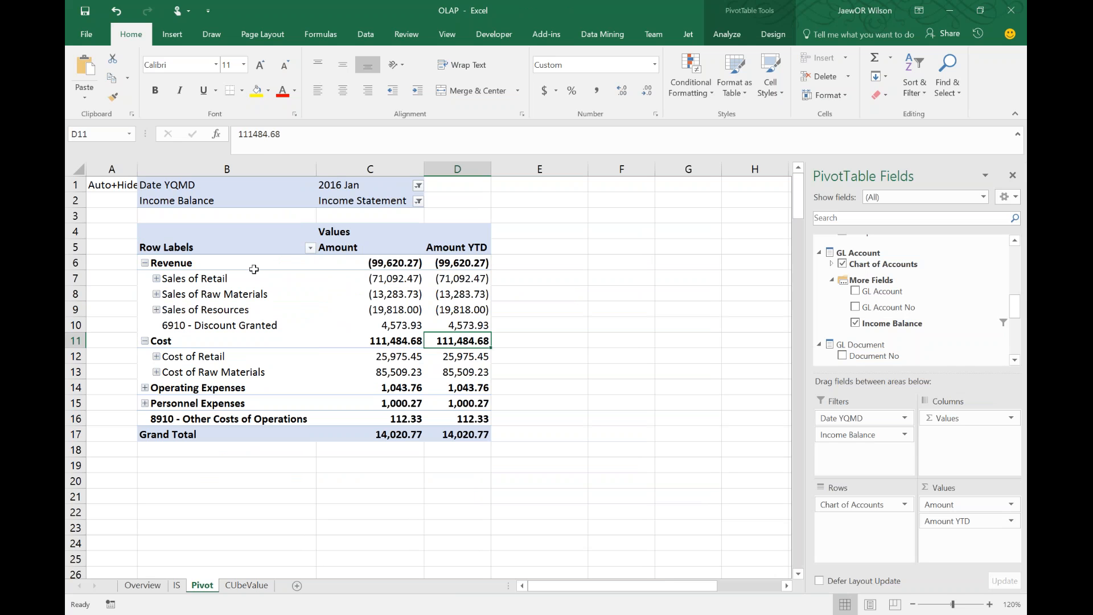
# In F7, enter a formula dividing the Sales of Retail Amount by the Revenue Amount and format it as a percentage
pyautogui.click(384, 282)
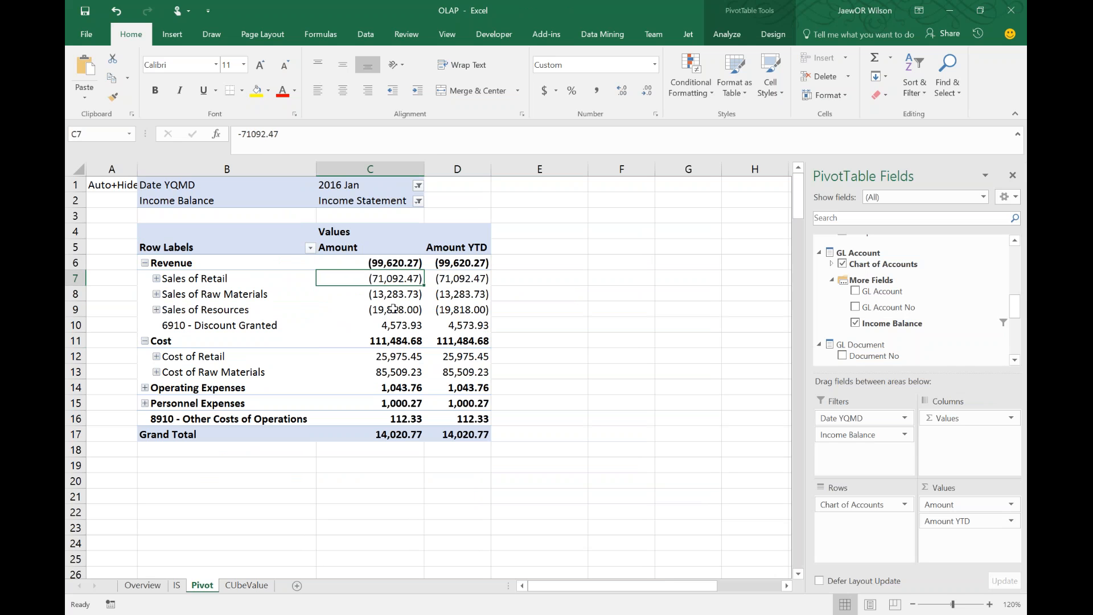
pyautogui.press('Up')
pyautogui.click(605, 277)
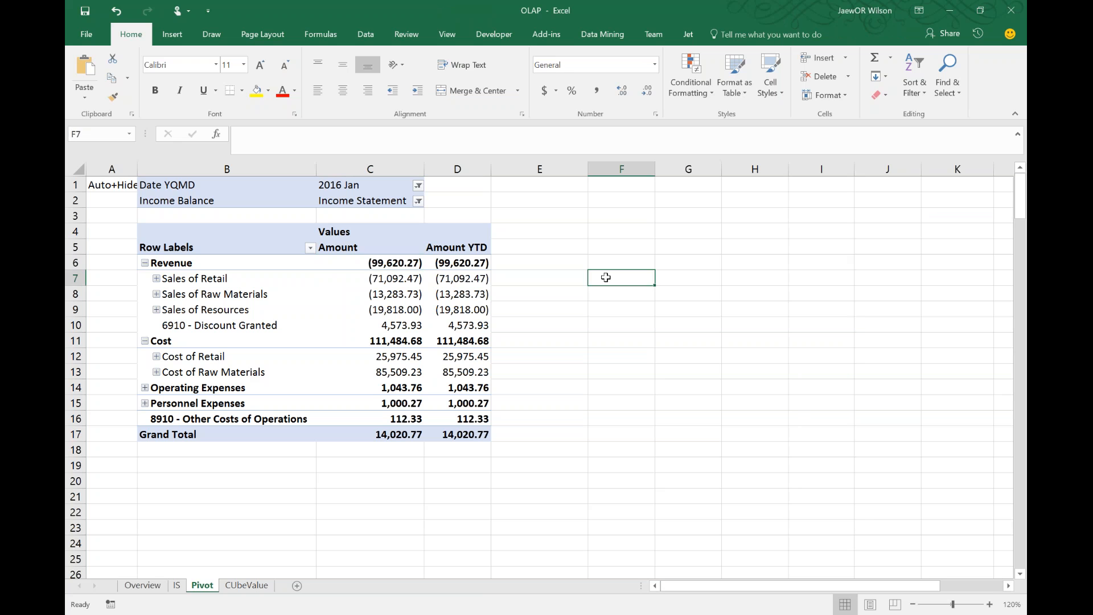
pyautogui.write('=')
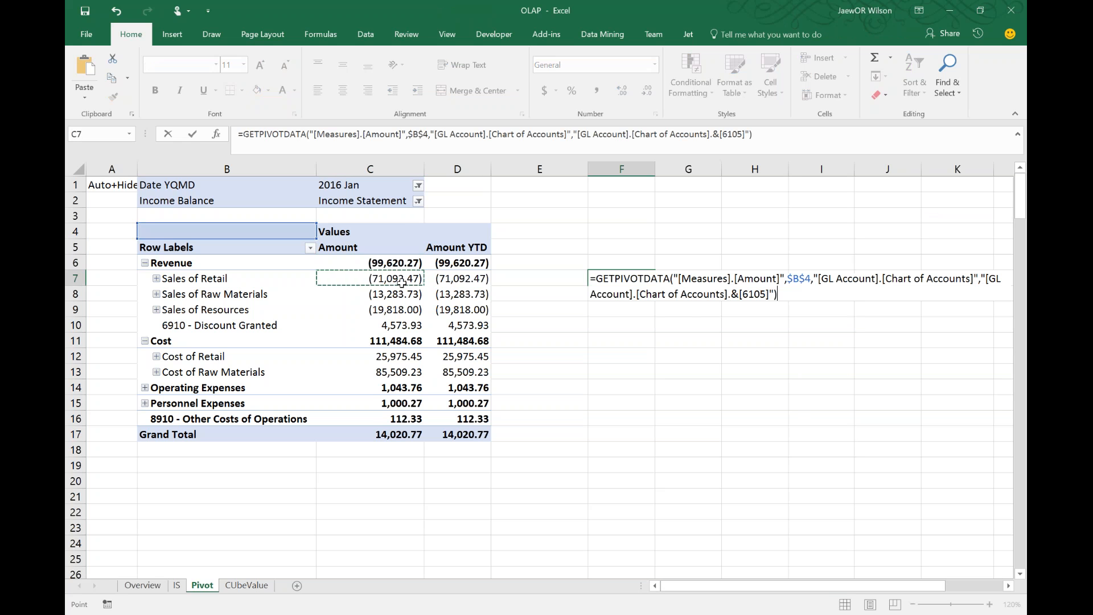
pyautogui.click(398, 263)
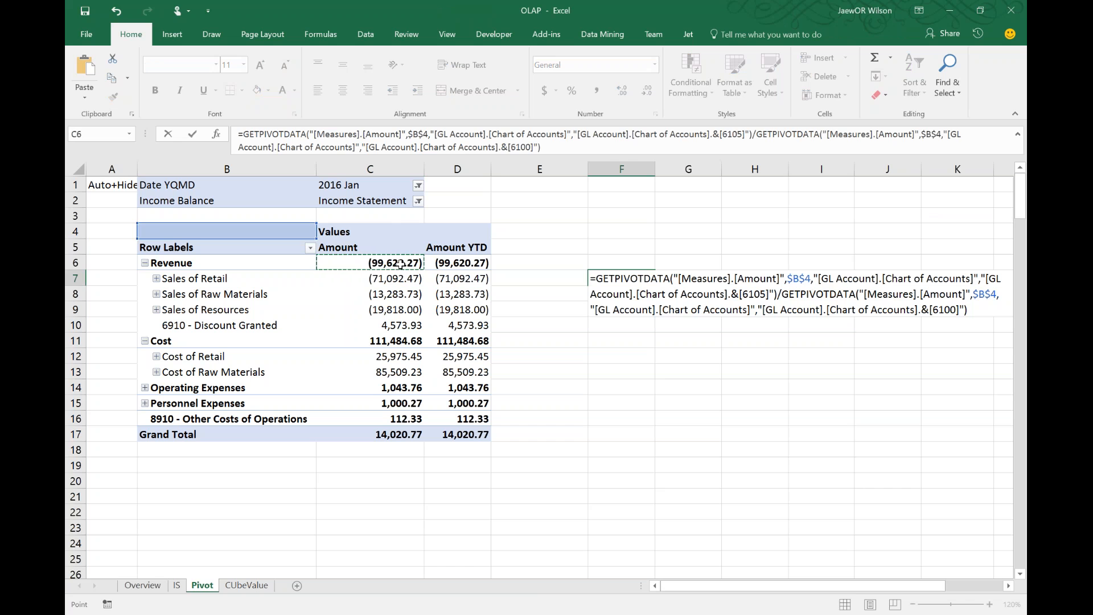
pyautogui.press('Return')
pyautogui.click(615, 276)
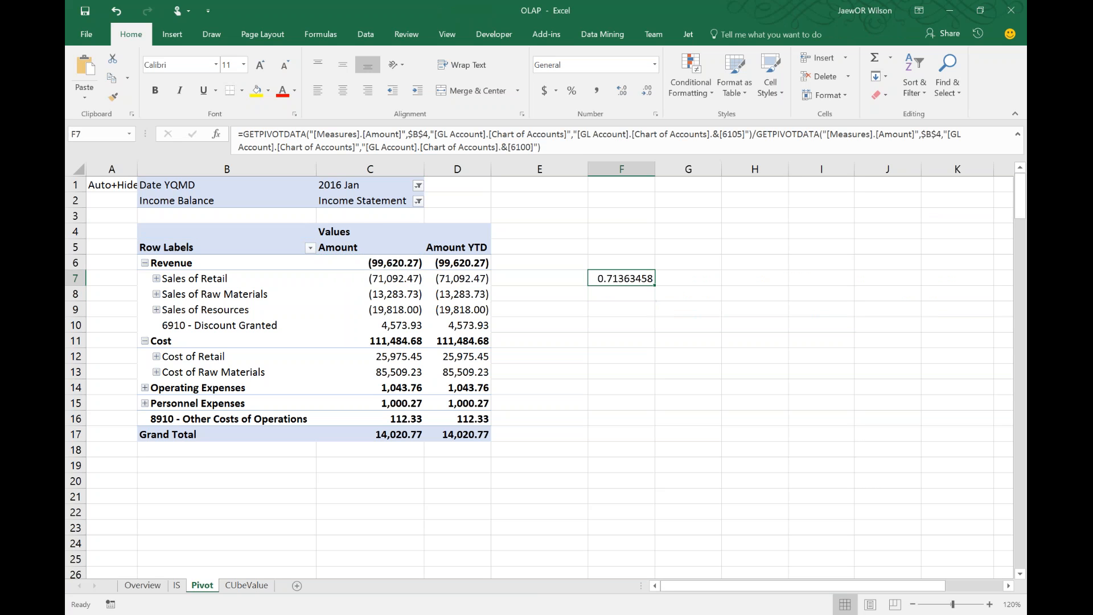
pyautogui.click(570, 90)
# In F8, enter a formula dividing the Sales of Raw Materials Amount by the Revenue Amount and format it as a percentage
pyautogui.click(618, 292)
pyautogui.write('=')
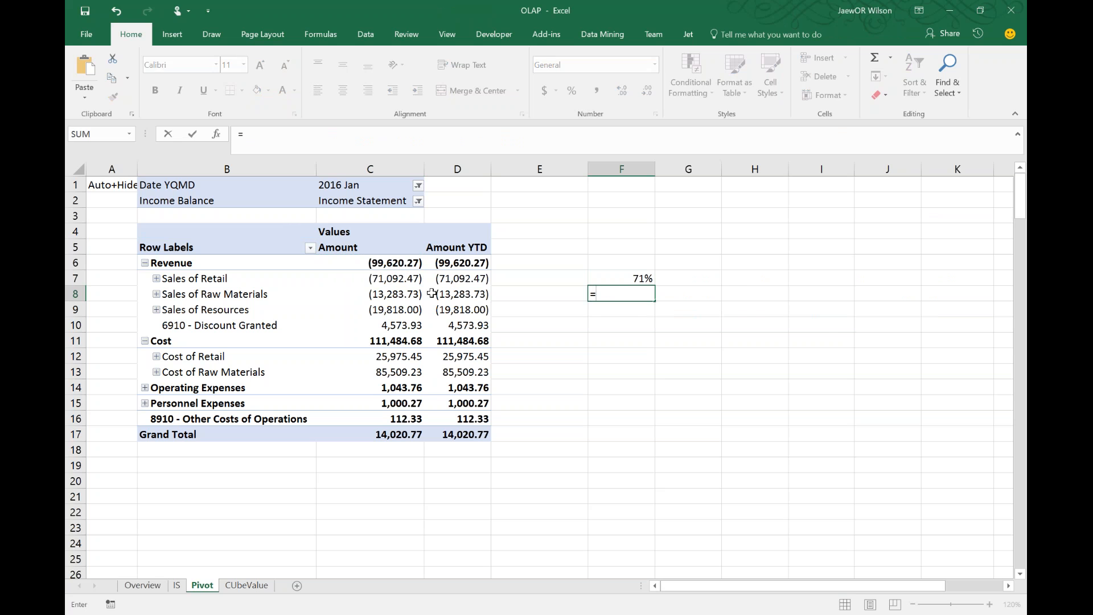
pyautogui.click(401, 295)
pyautogui.write('/')
pyautogui.click(402, 264)
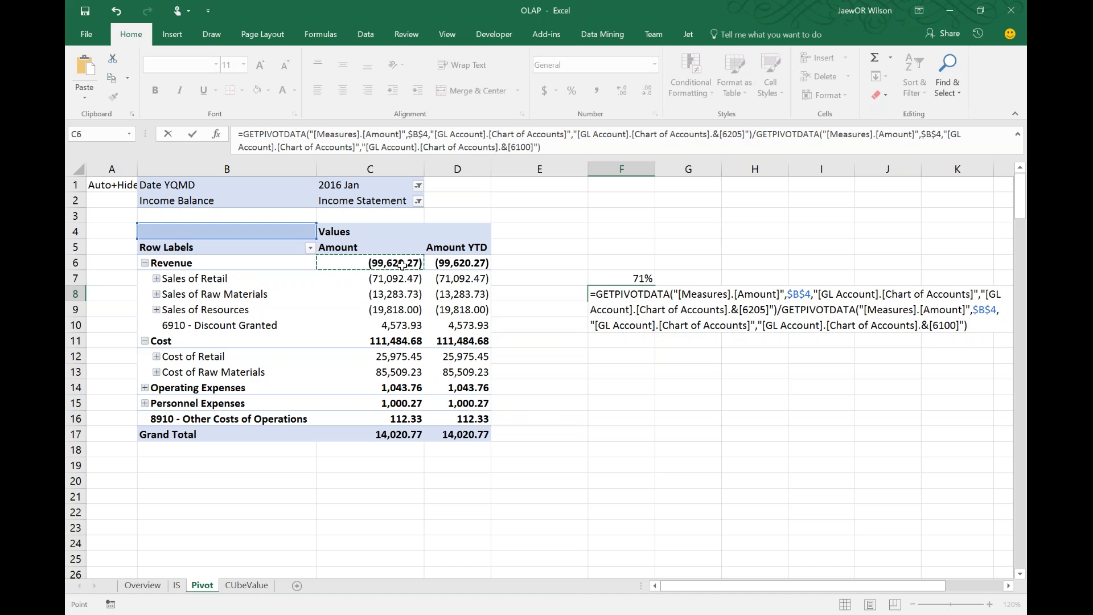
pyautogui.press('Return')
pyautogui.click(602, 287)
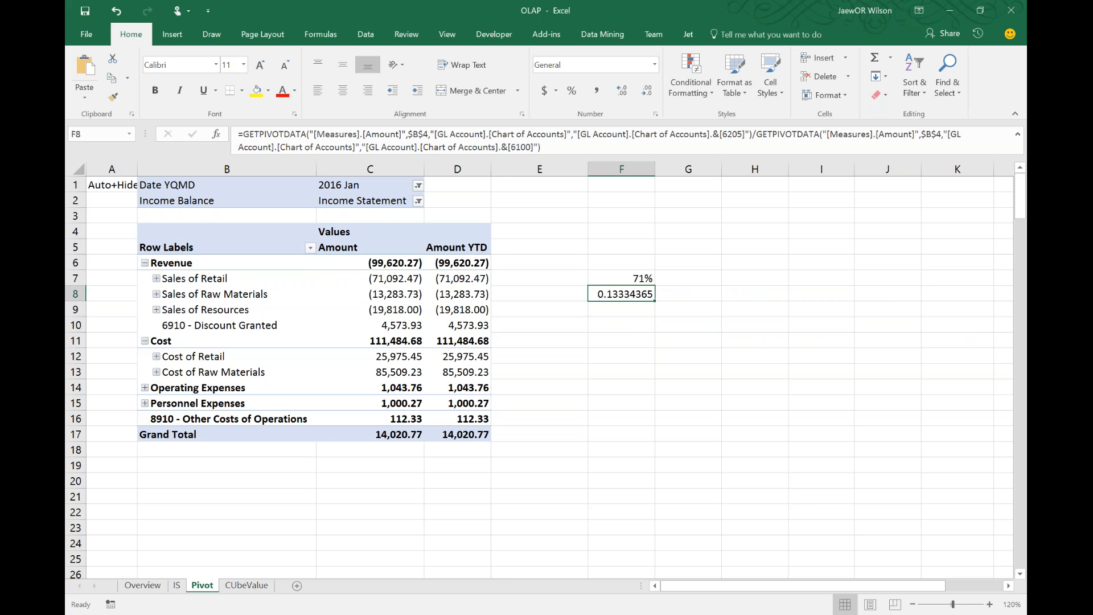
pyautogui.click(572, 90)
# Fill the F8 percentage formula down to F16, compare it with the amounts, and clear the copies from F11 downward
pyautogui.moveTo(652, 302); pyautogui.dragTo(649, 428)
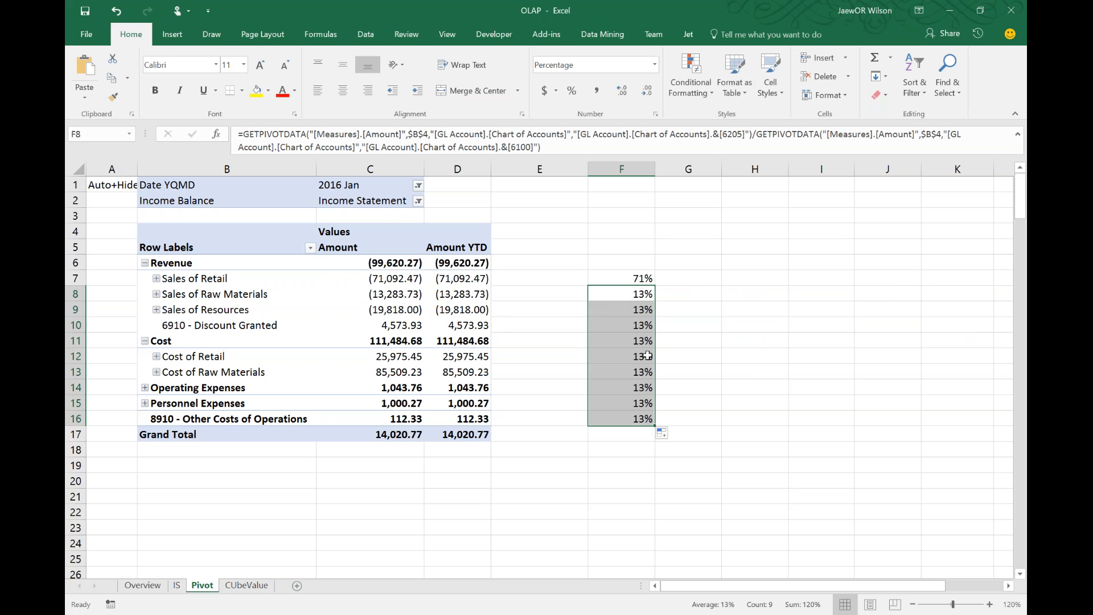
pyautogui.moveTo(412, 298); pyautogui.dragTo(410, 404)
pyautogui.moveTo(617, 311); pyautogui.dragTo(637, 420)
pyautogui.moveTo(637, 338); pyautogui.dragTo(638, 448)
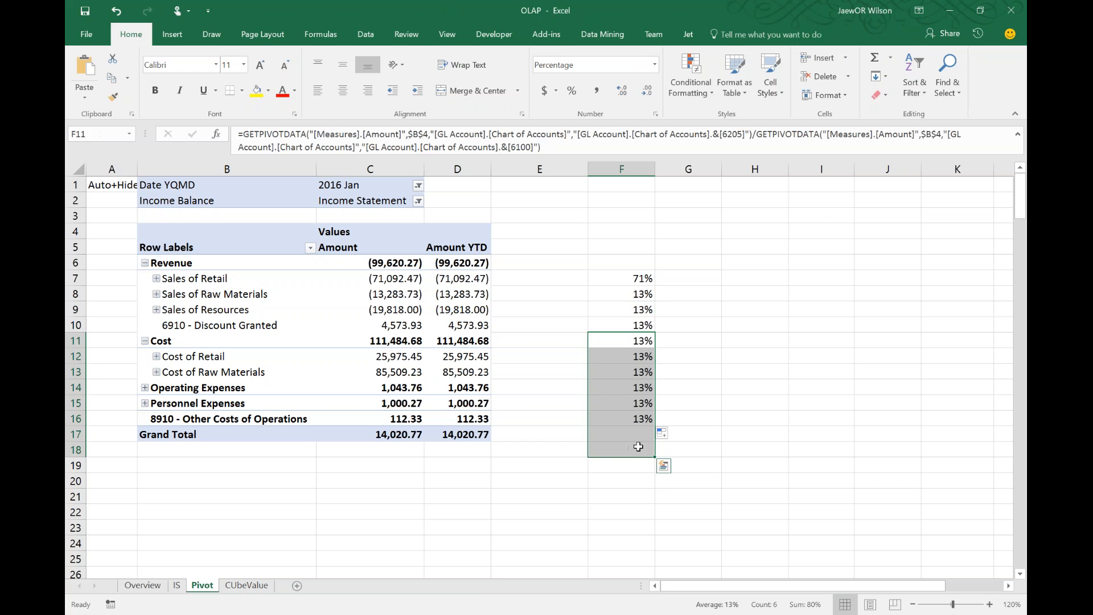
pyautogui.press('Delete')
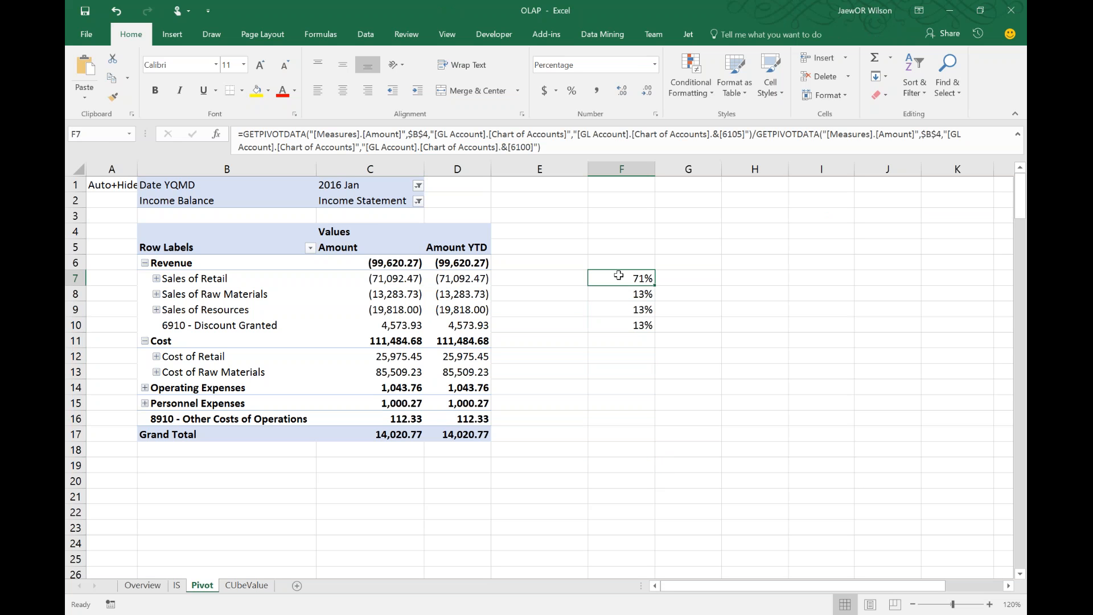
# Examine the GETPIVOTDATA function and its measure and account arguments in F7, leaving the formula unedited
pyautogui.click(265, 134)
pyautogui.doubleClick(265, 134)
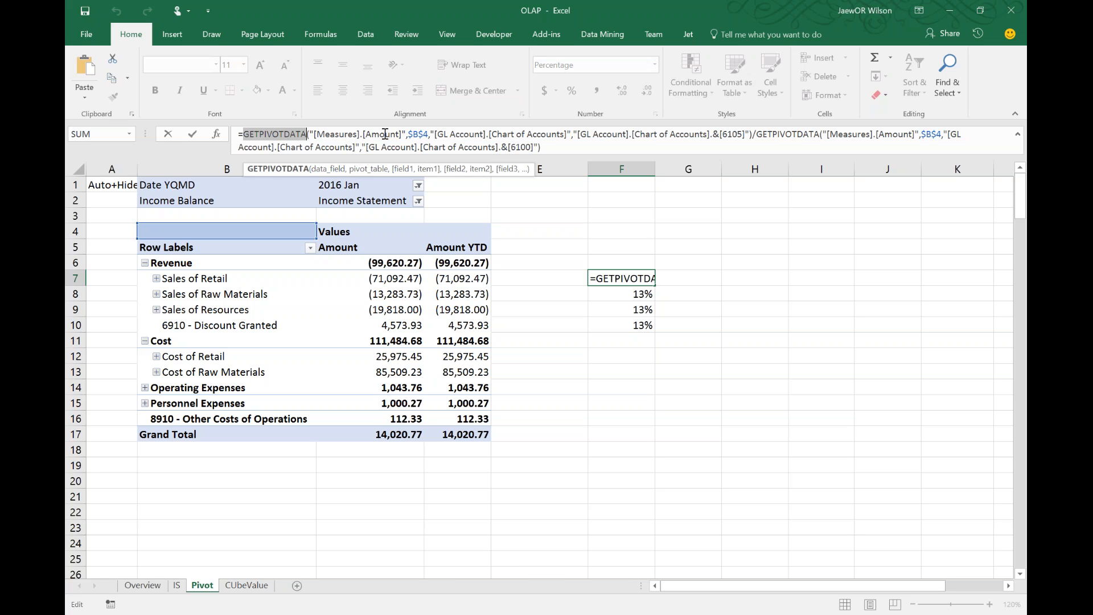
pyautogui.moveTo(316, 134); pyautogui.dragTo(747, 140)
pyautogui.hotkey('shift', 'Left')
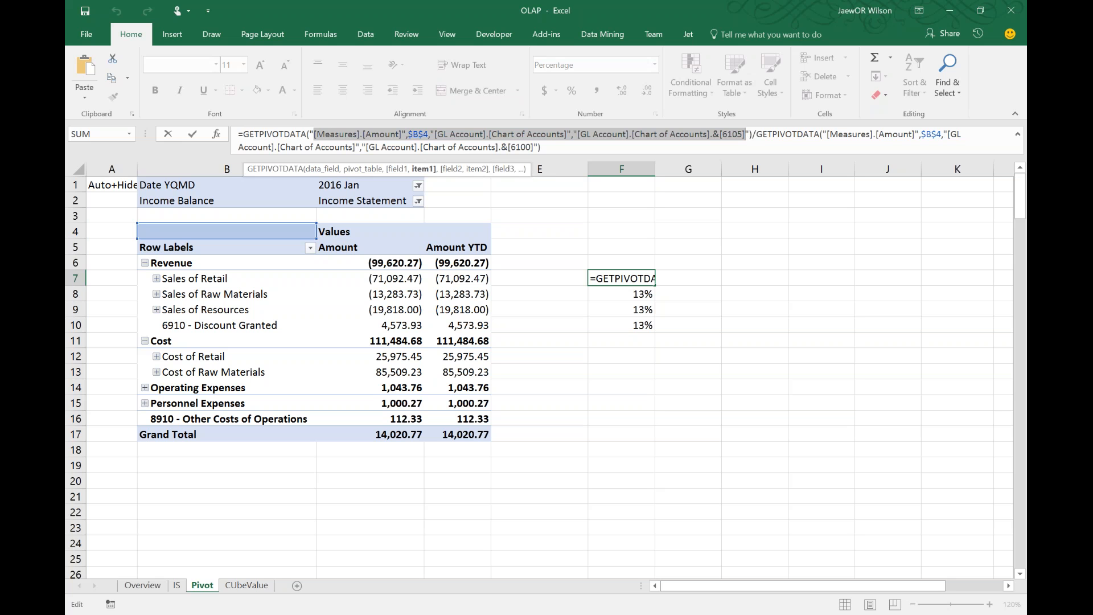
pyautogui.press('Escape')
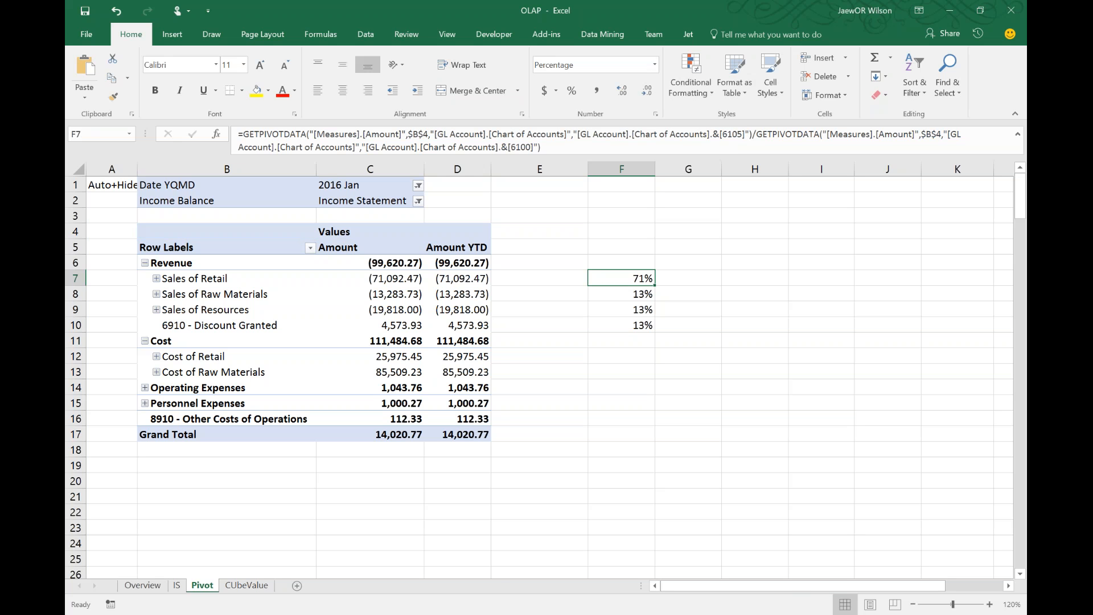
# Expand Sales of Retail to its accounts and collapse the Revenue and Cost groups in the PivotTable
pyautogui.click(199, 280)
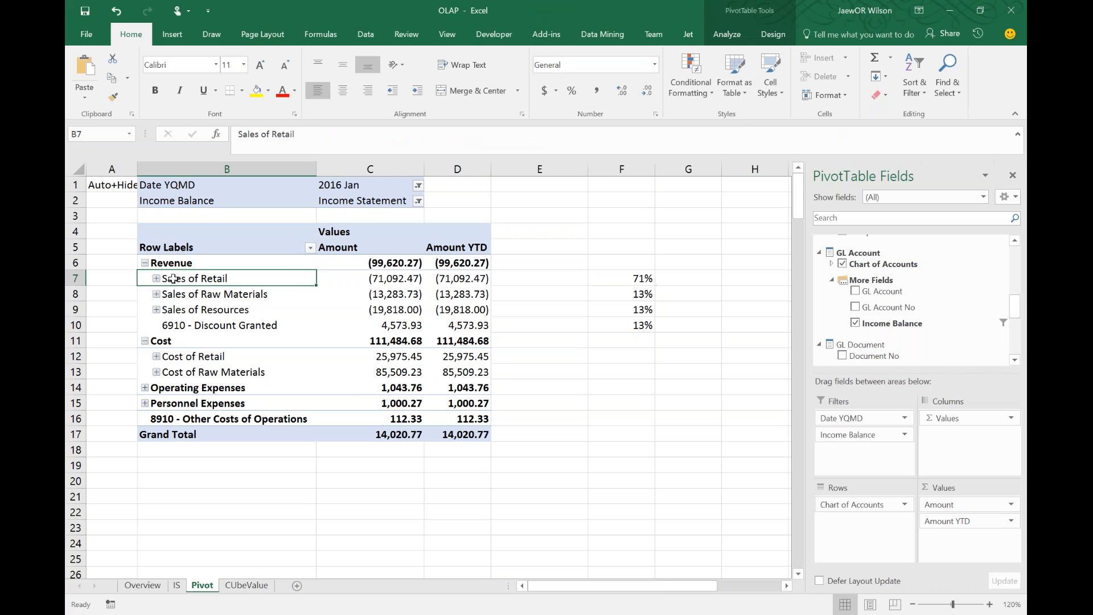
pyautogui.click(155, 278)
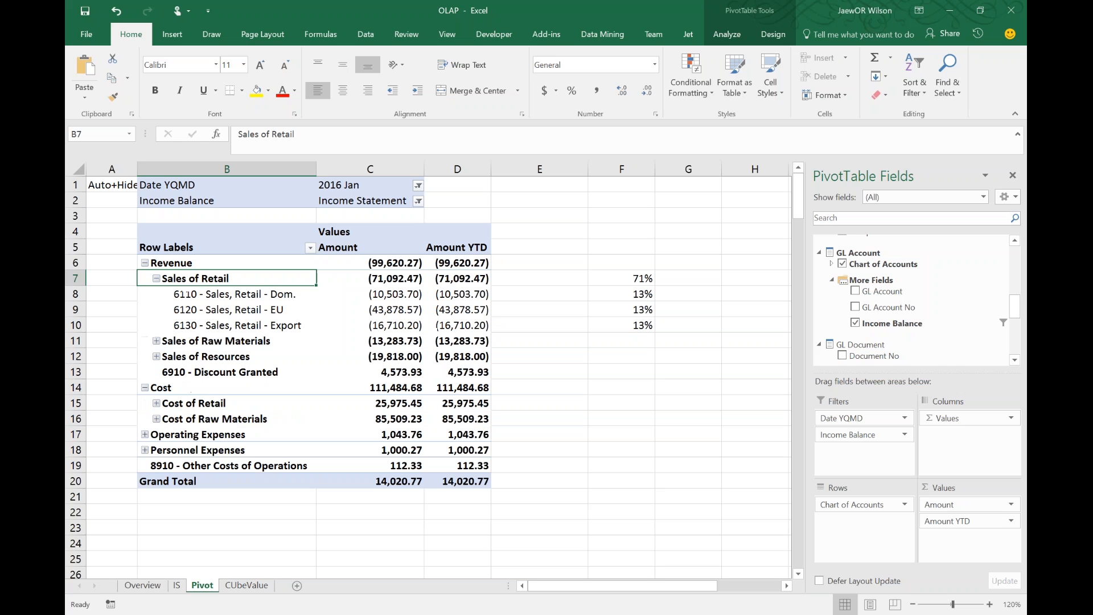
pyautogui.click(145, 263)
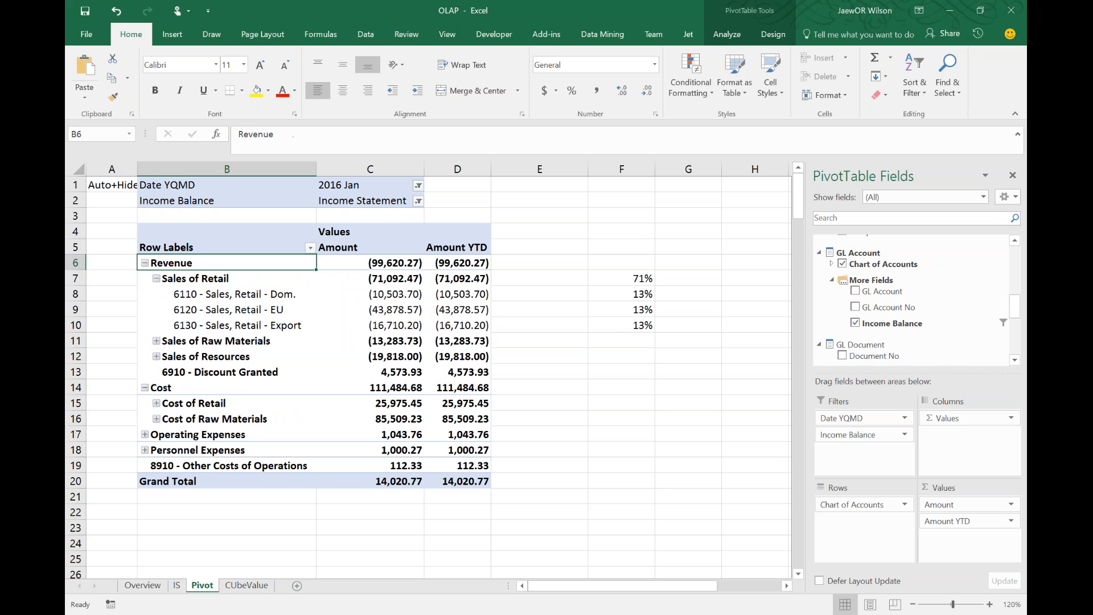
pyautogui.click(144, 279)
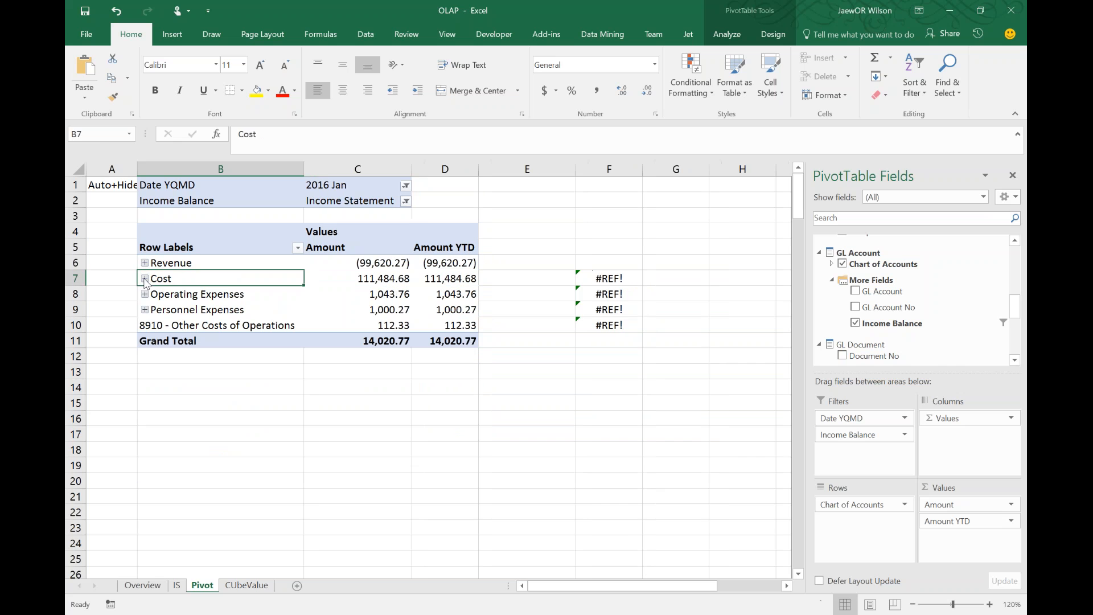
# Check the F7:F10 formulas against the collapsed account rows and expand the Revenue group again
pyautogui.moveTo(580, 275); pyautogui.dragTo(598, 309)
pyautogui.moveTo(231, 279); pyautogui.dragTo(246, 324)
pyautogui.moveTo(608, 279); pyautogui.dragTo(618, 330)
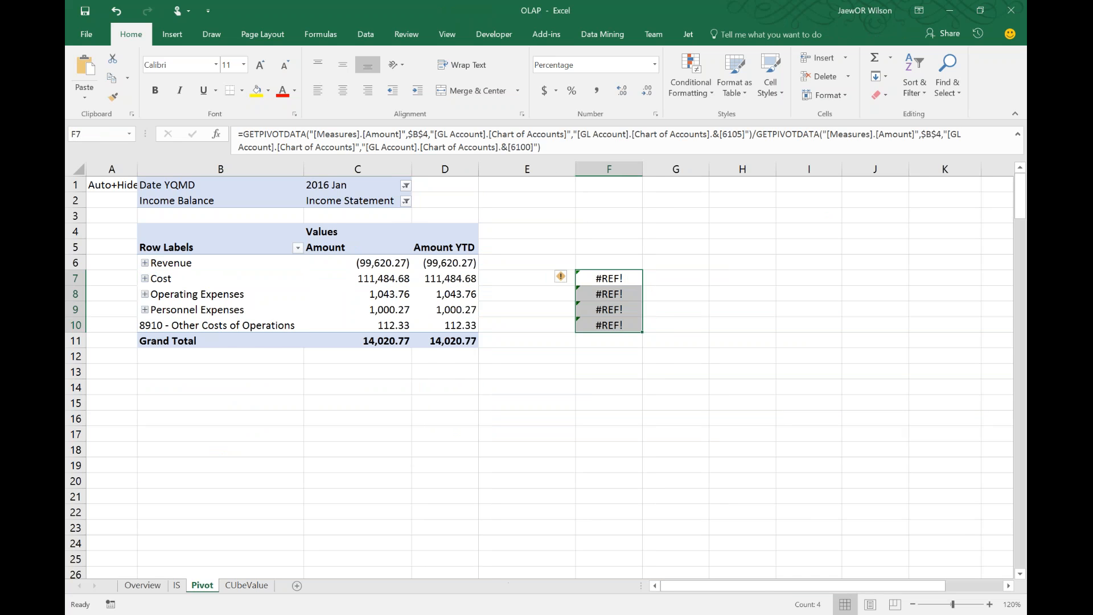
pyautogui.click(145, 262)
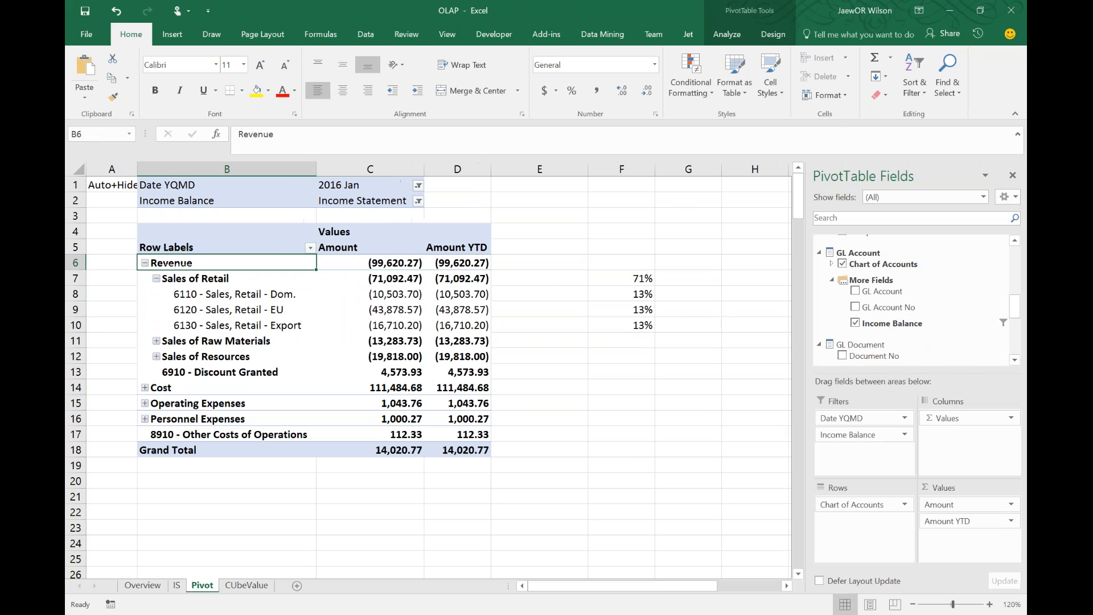
# Expand the Cost group in the PivotTable and compare the F7:F10 percentages with the account amounts
pyautogui.click(144, 387)
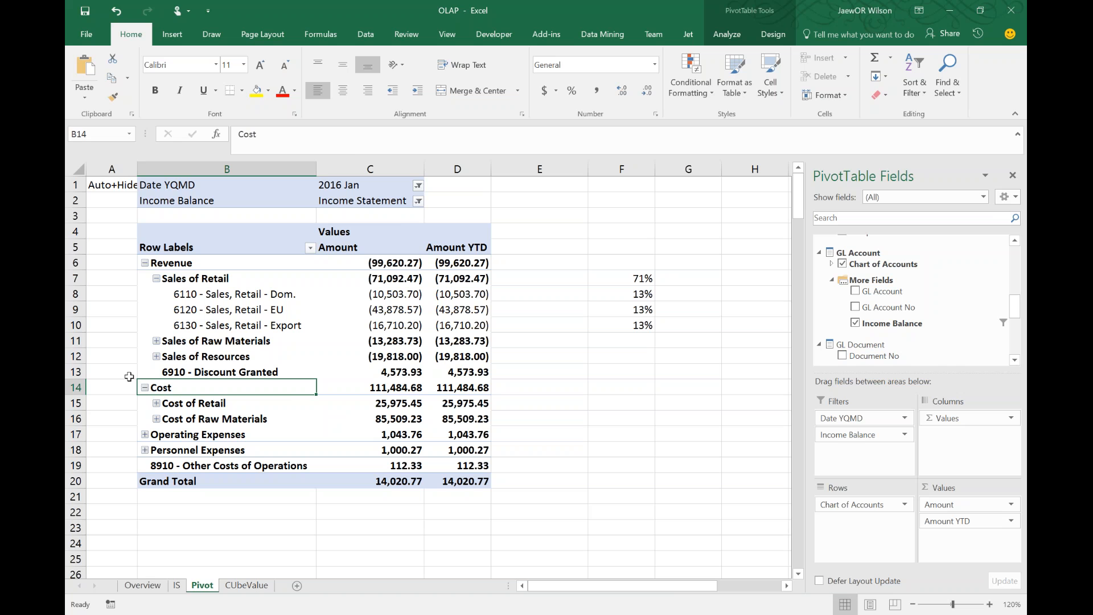
pyautogui.moveTo(595, 278); pyautogui.dragTo(633, 325)
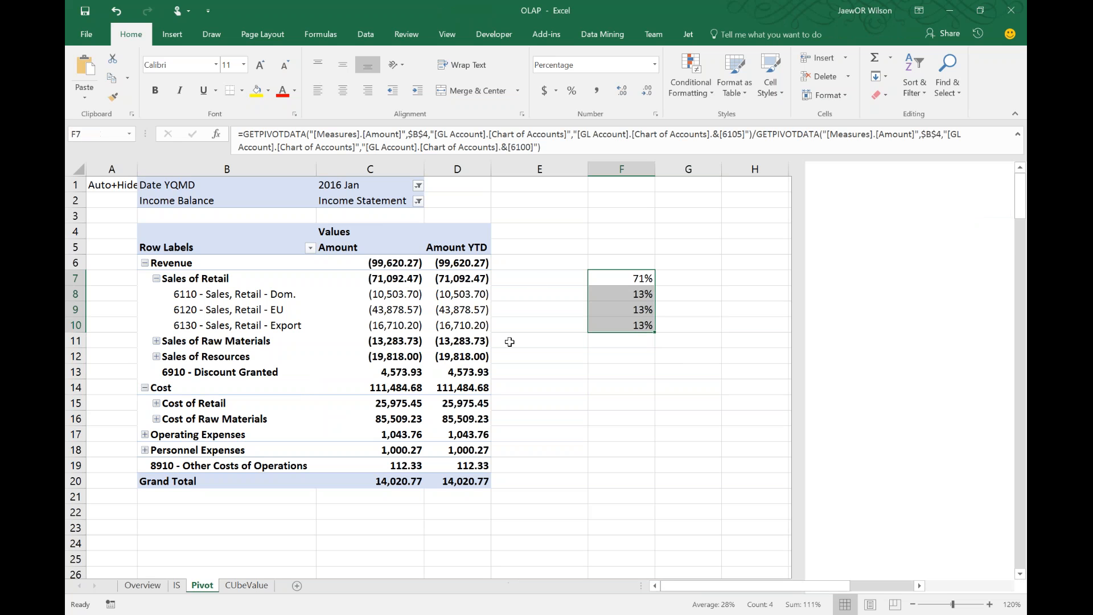
pyautogui.click(396, 307)
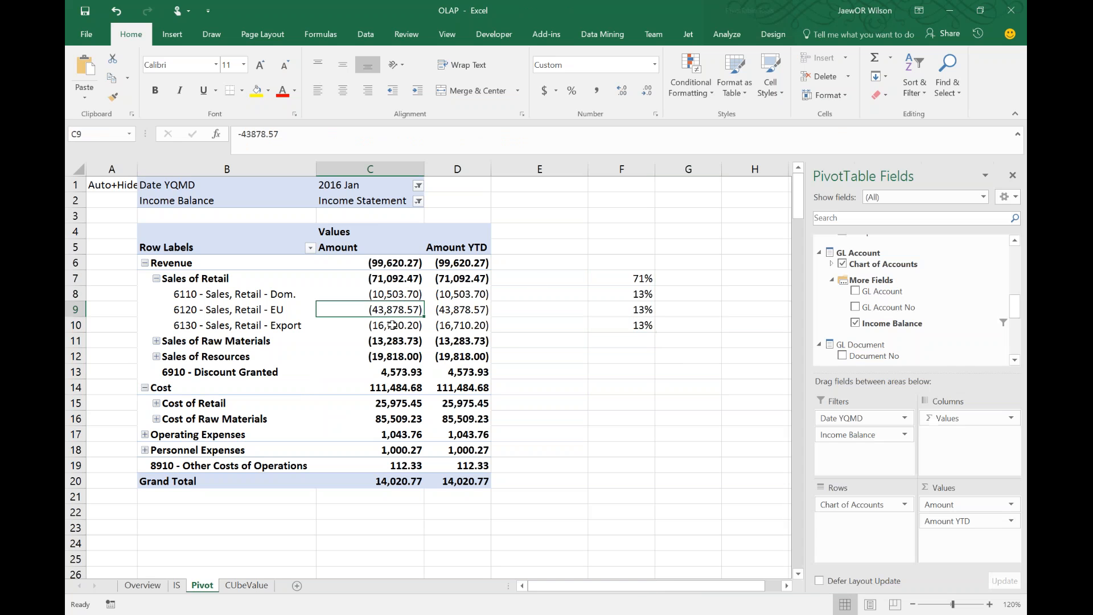
# Convert the PivotTable to cube formulas without converting the report filters, and inspect the formulas in B8 and C8
pyautogui.click(728, 40)
pyautogui.click(736, 76)
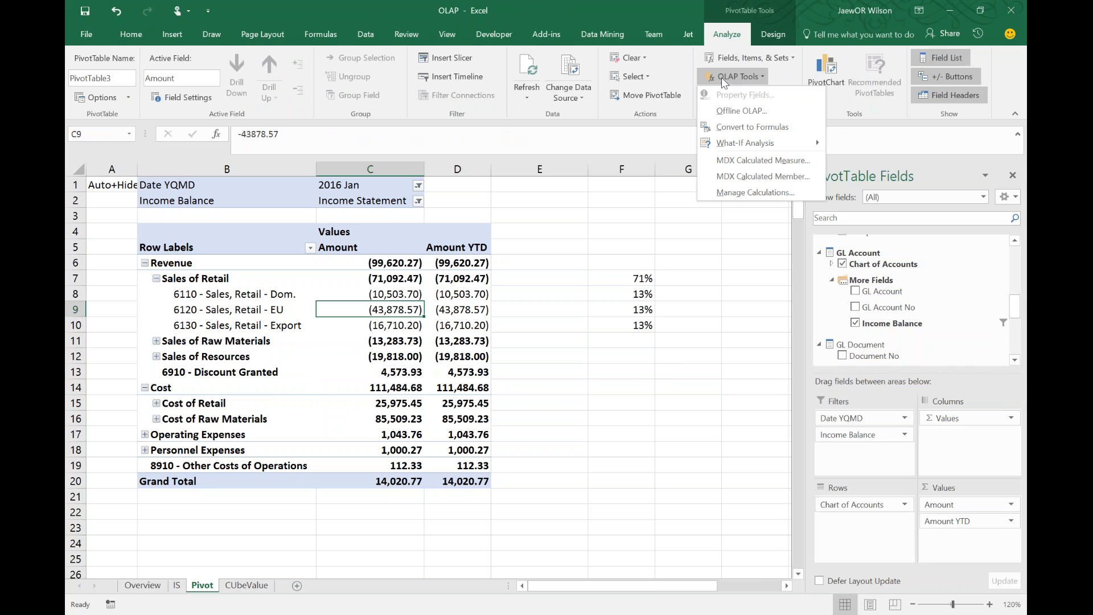
pyautogui.click(736, 129)
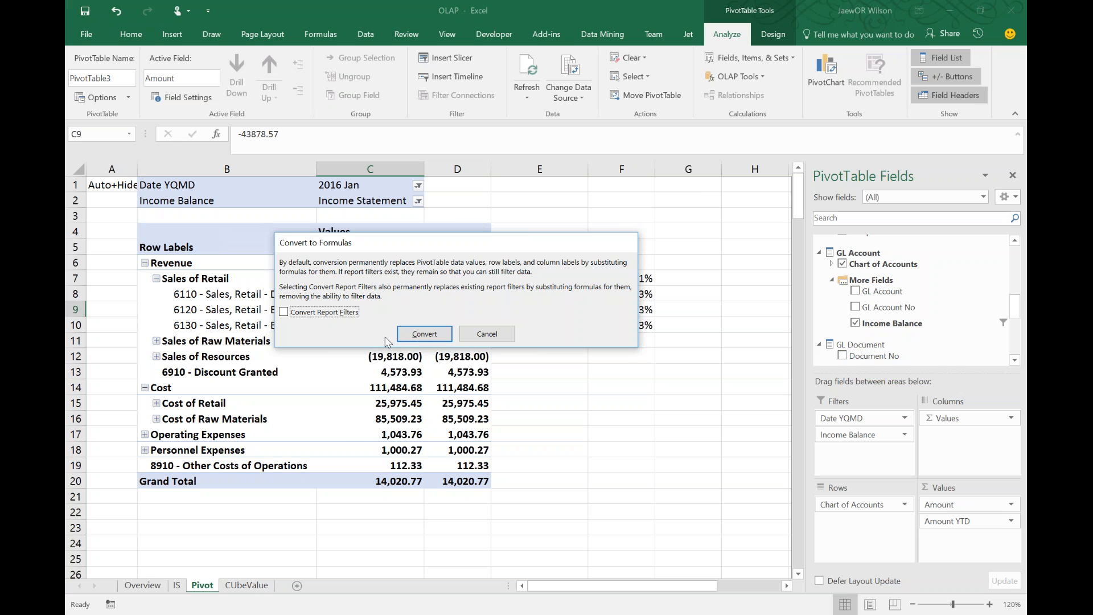
pyautogui.click(421, 335)
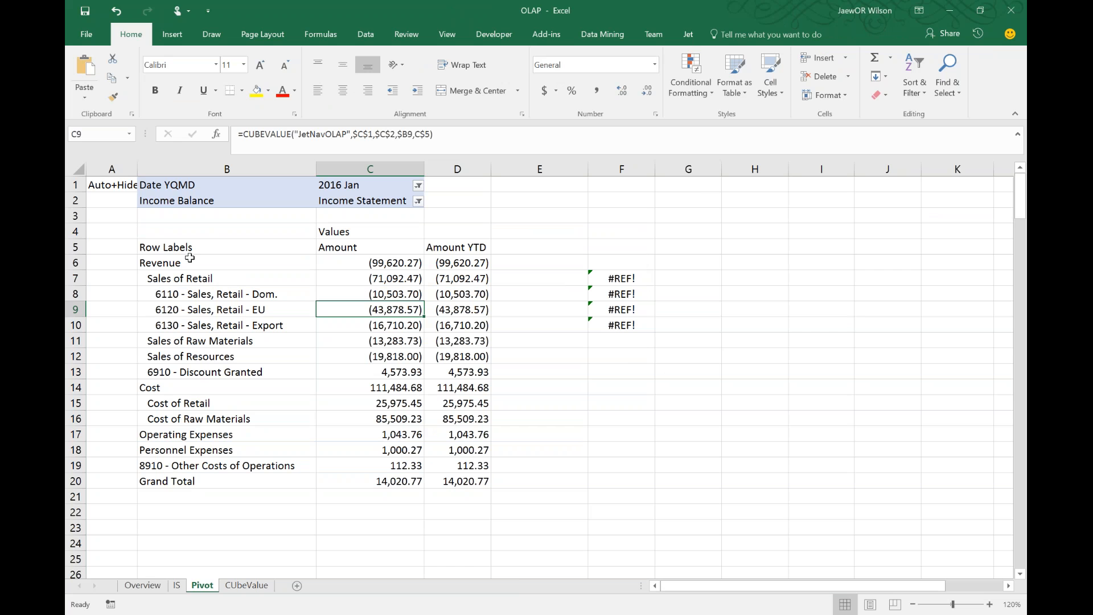
pyautogui.click(207, 296)
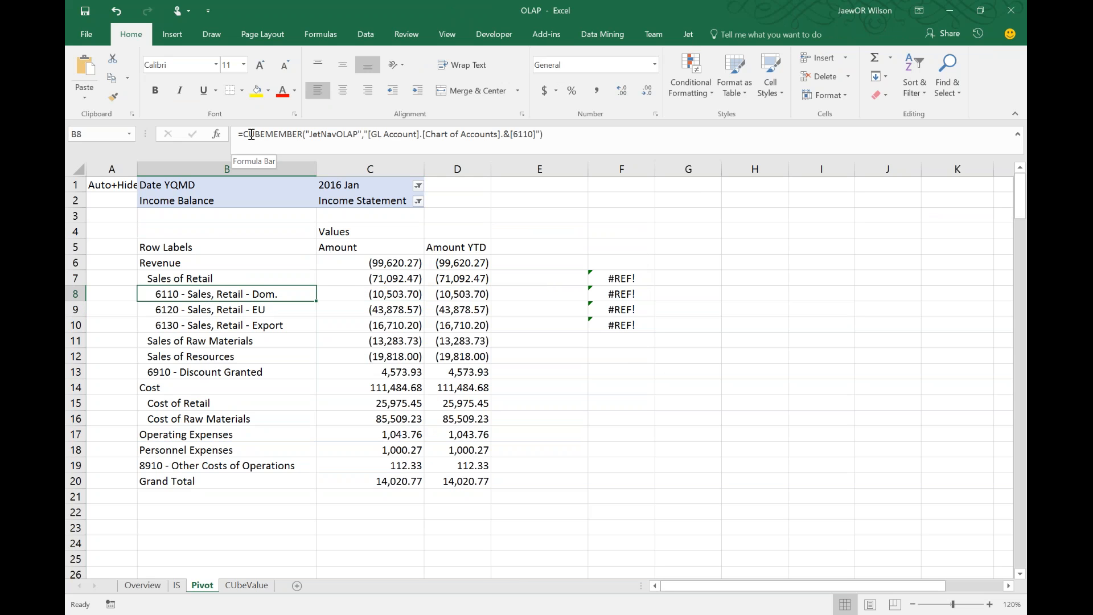
pyautogui.click(352, 288)
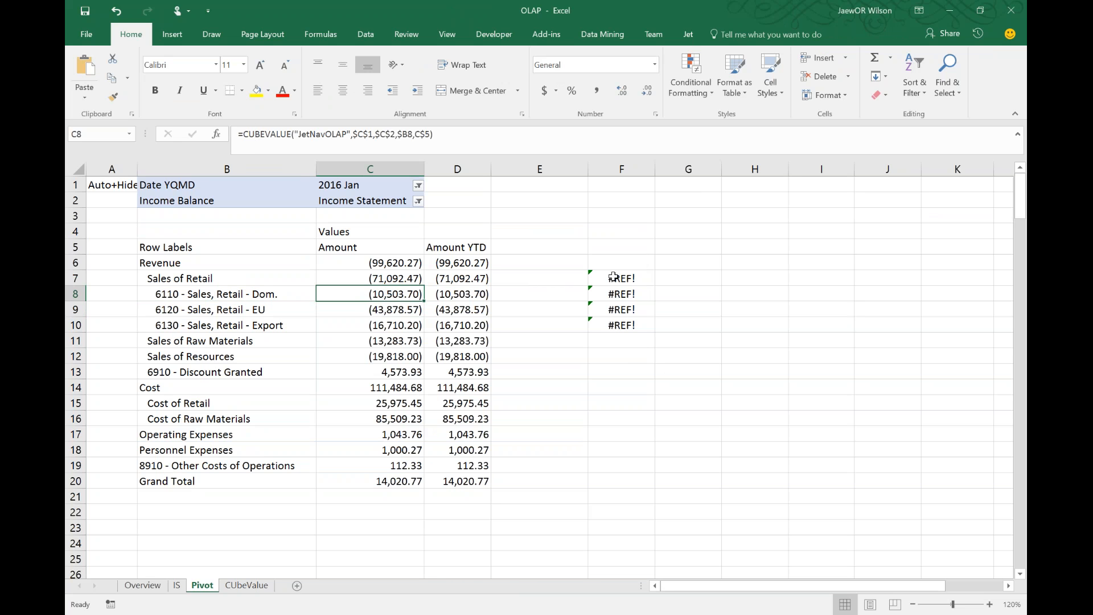
# Enter the percent-of-revenue formula =C7/$C$6 in F7 and fill it down to F19
pyautogui.click(592, 276)
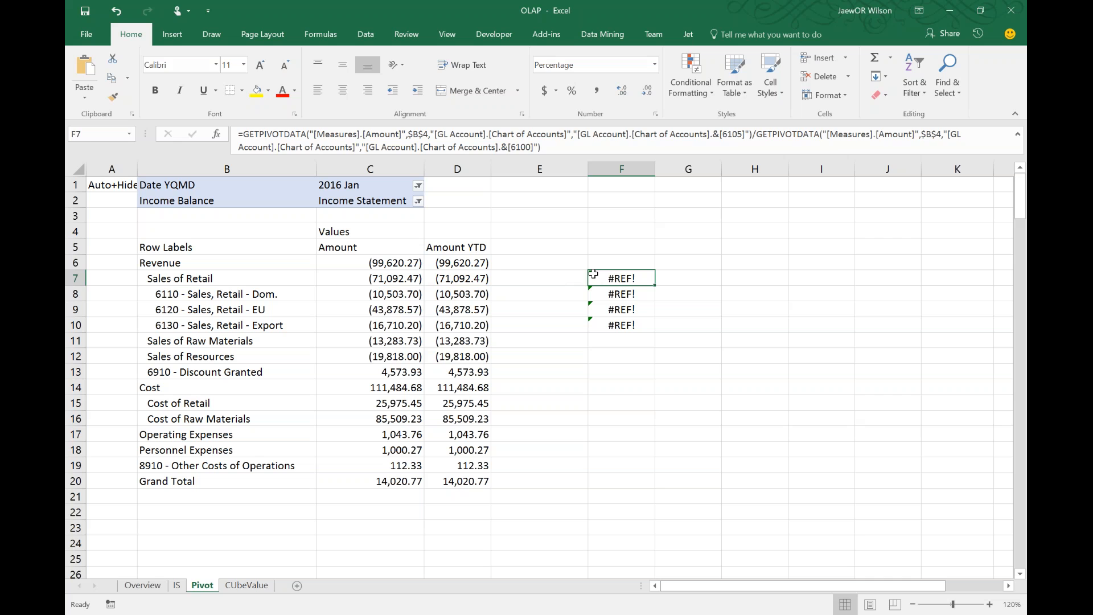
pyautogui.write('=')
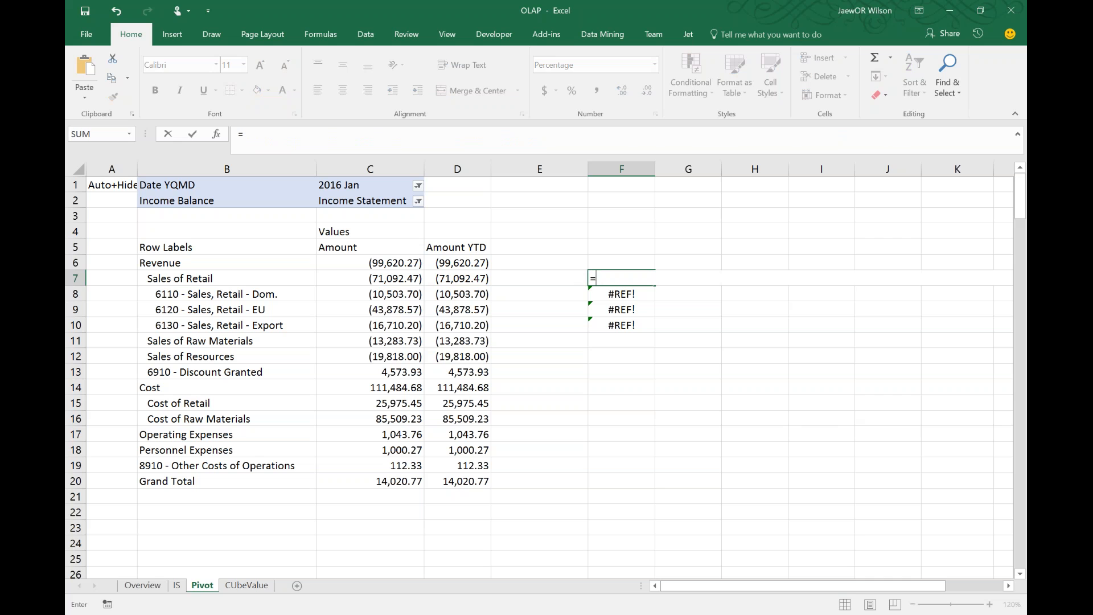
pyautogui.click(398, 278)
pyautogui.write('/')
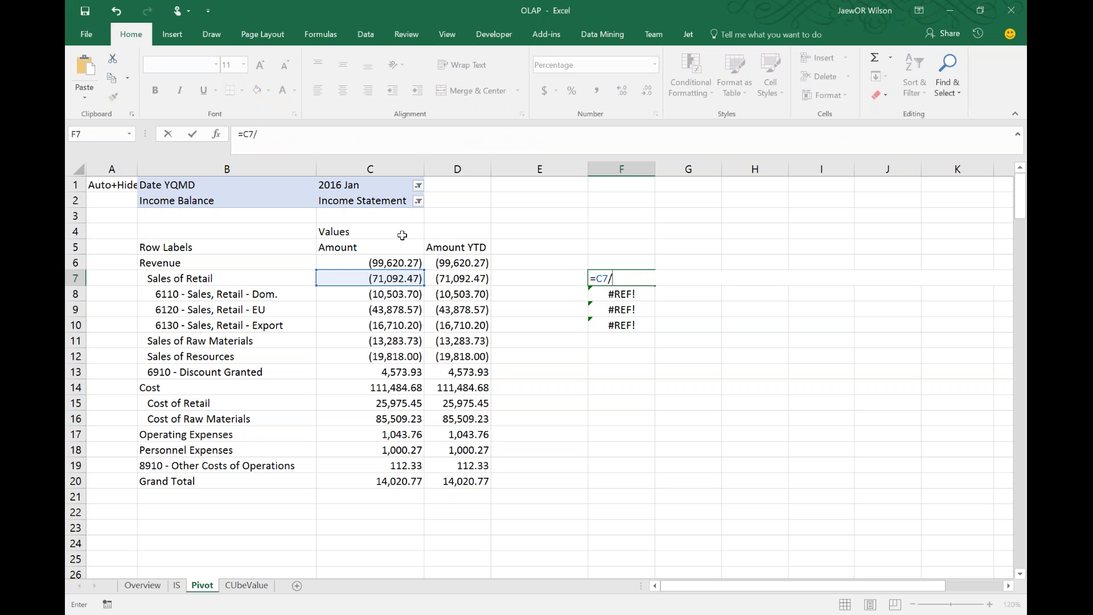
pyautogui.click(397, 262)
pyautogui.press('F4')
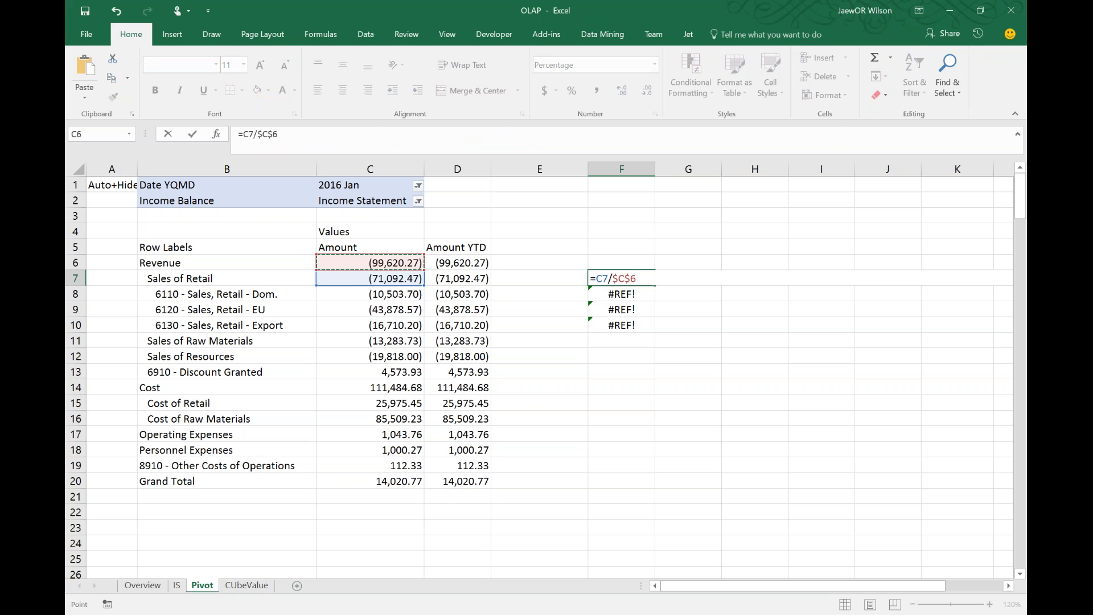
pyautogui.press('Return')
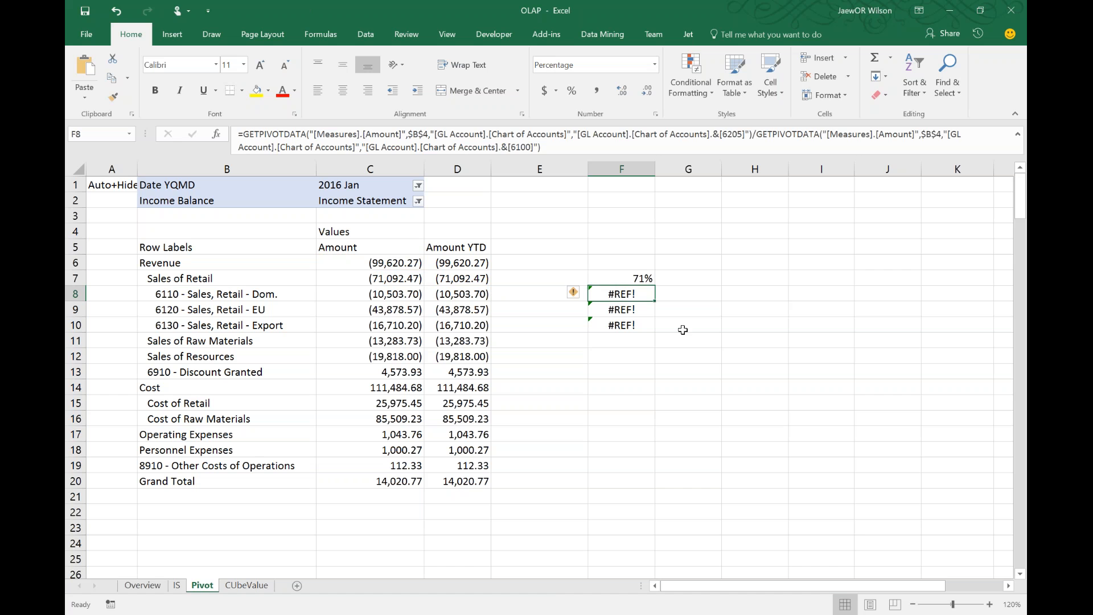
pyautogui.click(645, 277)
pyautogui.moveTo(655, 283); pyautogui.dragTo(637, 474)
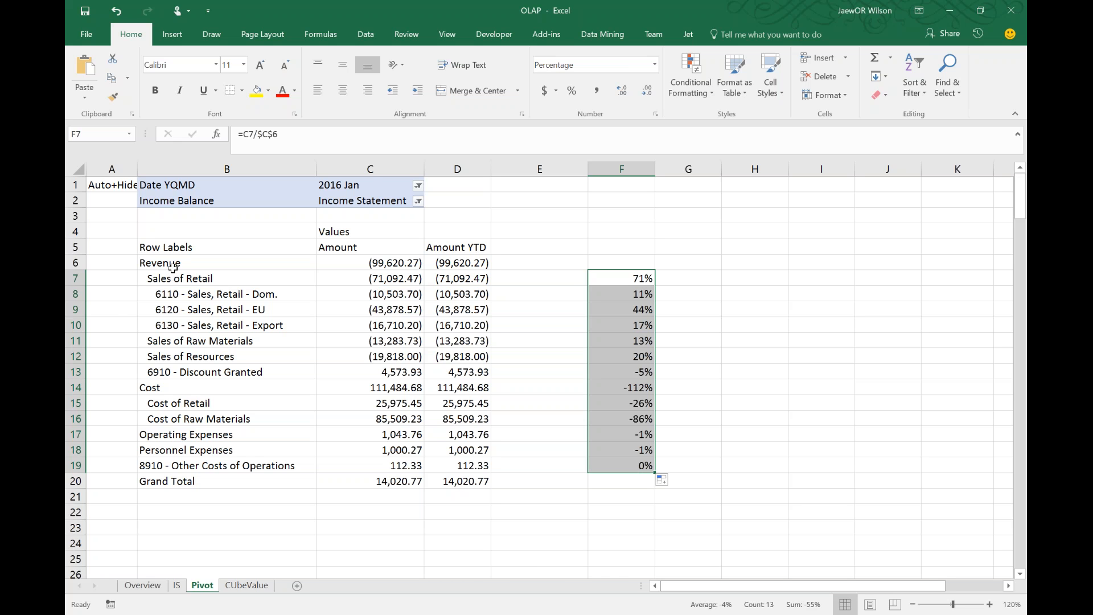
# Review the converted report and insert two blank rows above the Cost row
pyautogui.moveTo(176, 249); pyautogui.dragTo(428, 492)
pyautogui.click(257, 418)
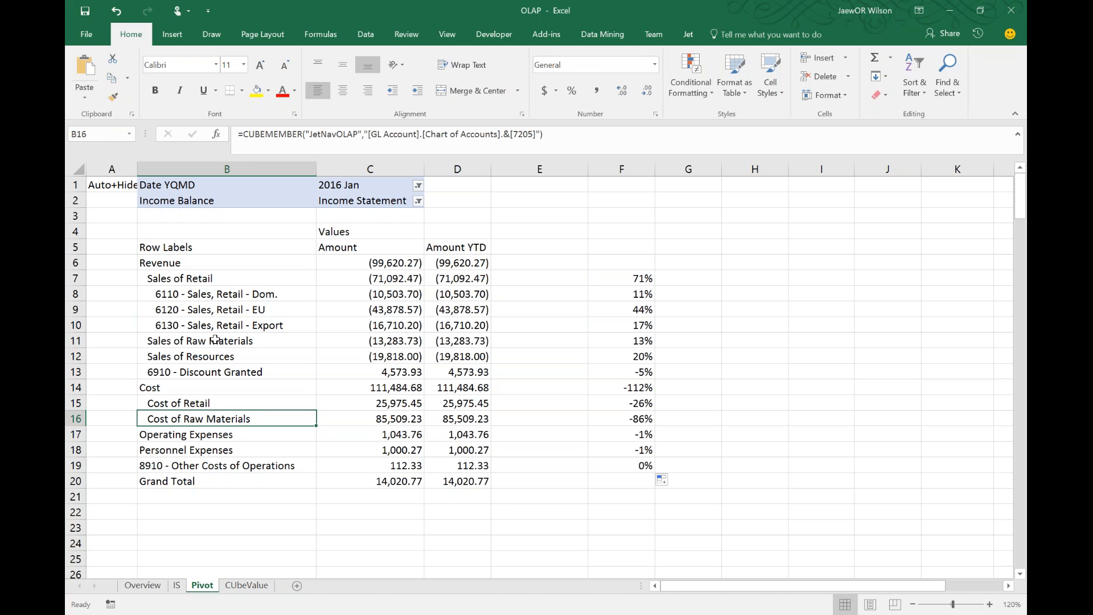
pyautogui.moveTo(155, 387); pyautogui.dragTo(608, 518)
pyautogui.click(532, 386)
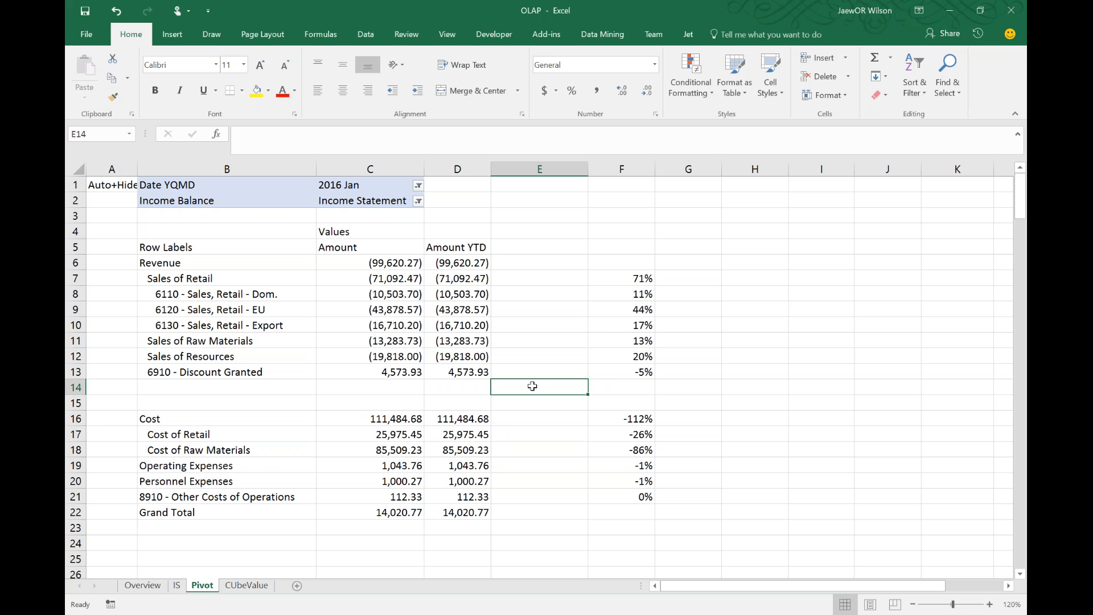
# Undo the row insertion, the percentage formulas and the conversion to restore the PivotTable
pyautogui.hotkey('ctrl', 'z')
pyautogui.hotkey('ctrl', 'z')
pyautogui.hotkey('ctrl', 'z')
pyautogui.hotkey('ctrl', 'z')
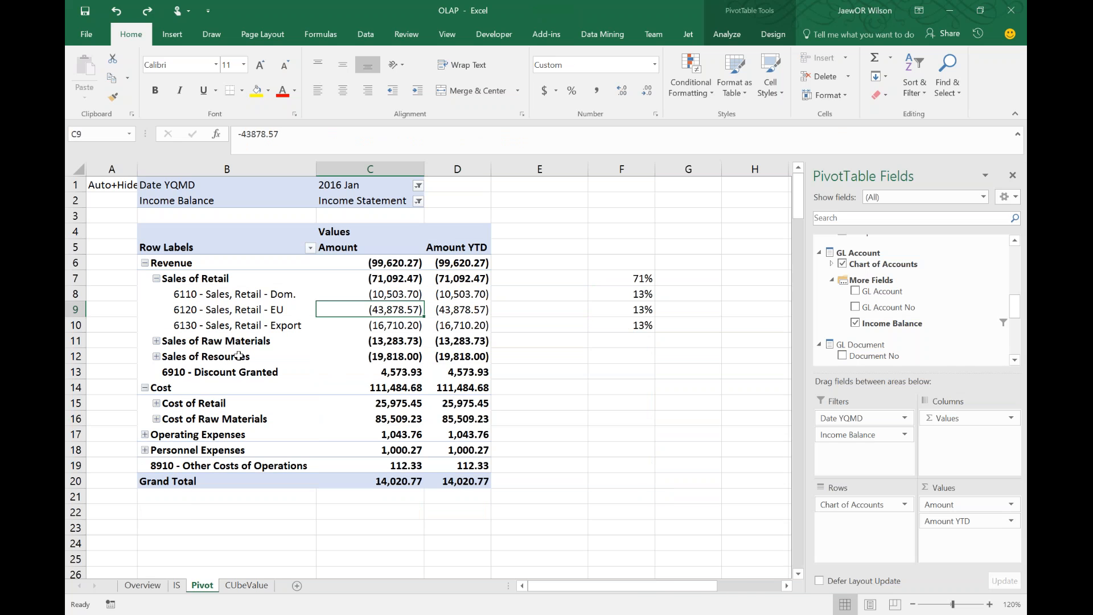
# Collapse Sales of Retail in the PivotTable and check the F7:F10 percentages against the shifted rows
pyautogui.click(156, 278)
pyautogui.press('Down')
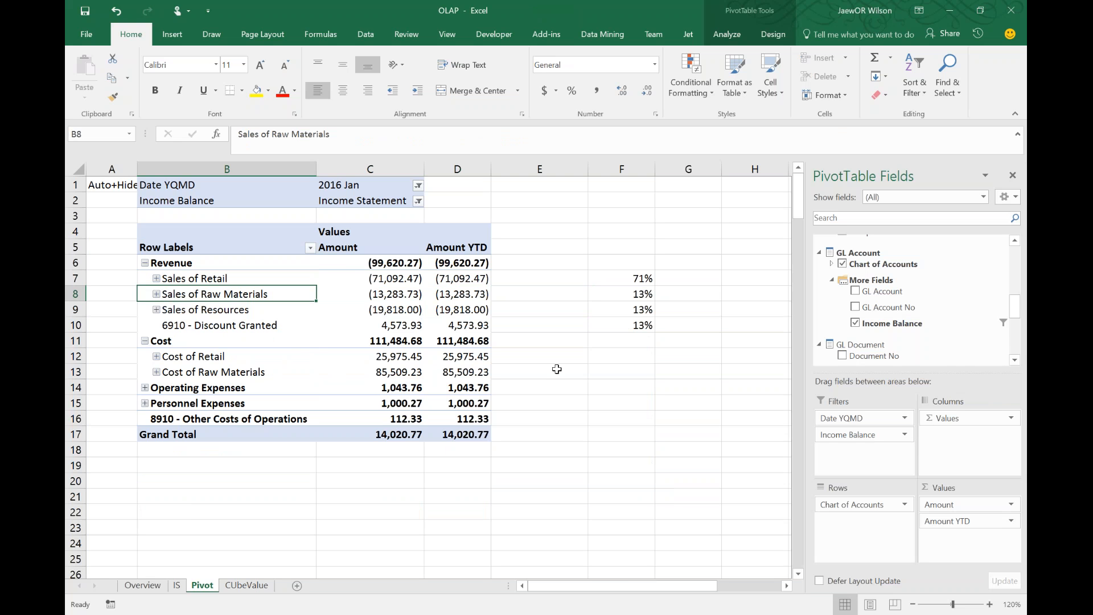
pyautogui.moveTo(623, 280); pyautogui.dragTo(615, 331)
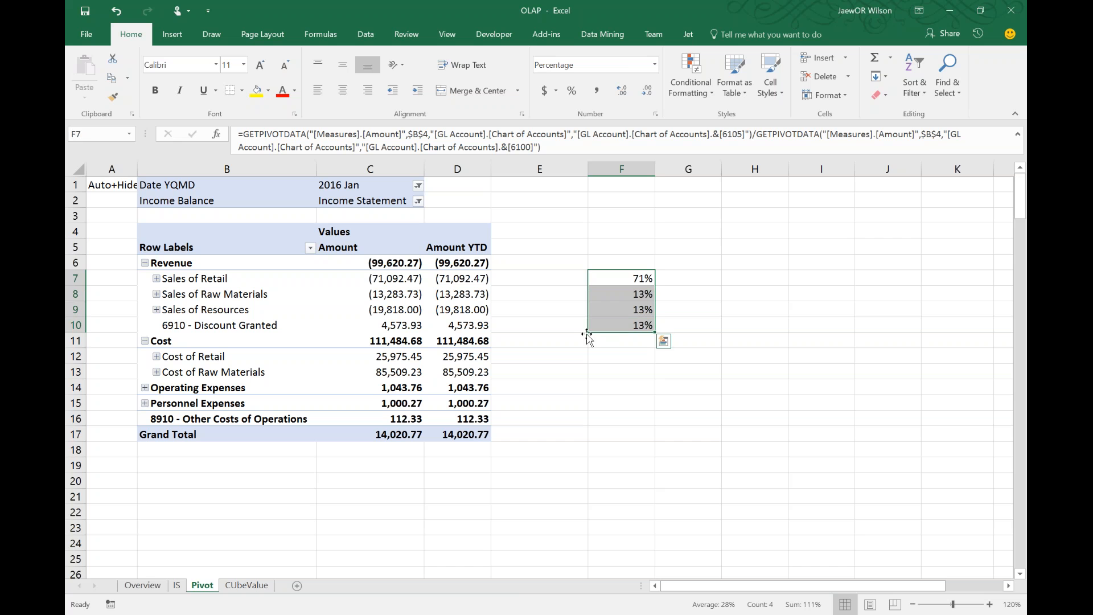
# Compare the sales rows on the IS sheet with the retail cost accounts, including 7150 and 7170, on the CUbeValue sheet
pyautogui.click(177, 585)
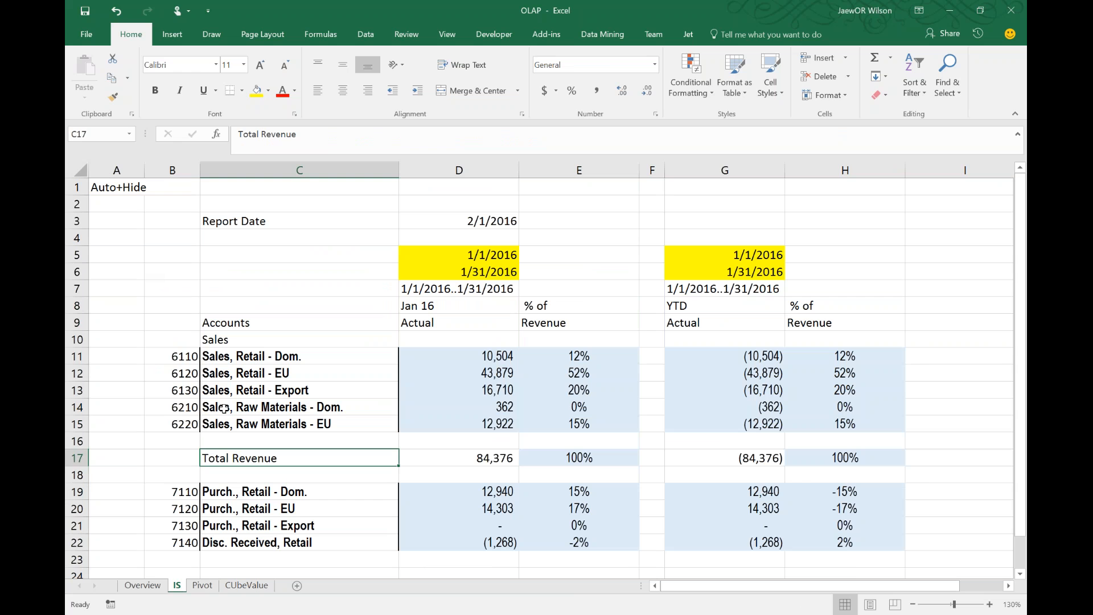
pyautogui.moveTo(170, 394); pyautogui.dragTo(899, 428)
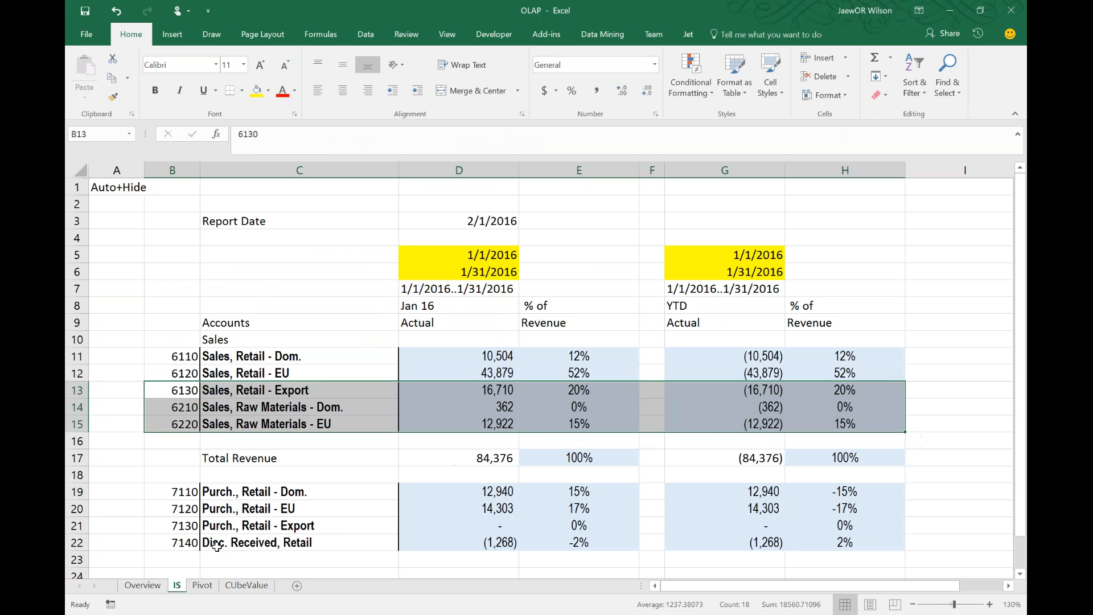
pyautogui.click(246, 586)
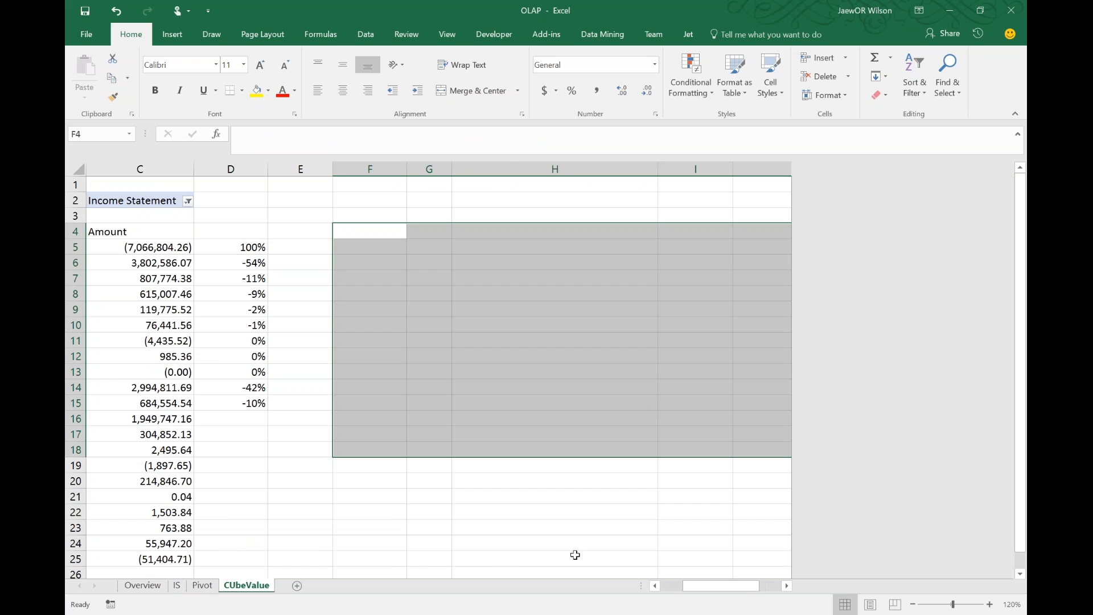
pyautogui.moveTo(759, 589); pyautogui.dragTo(706, 592)
pyautogui.click(299, 340)
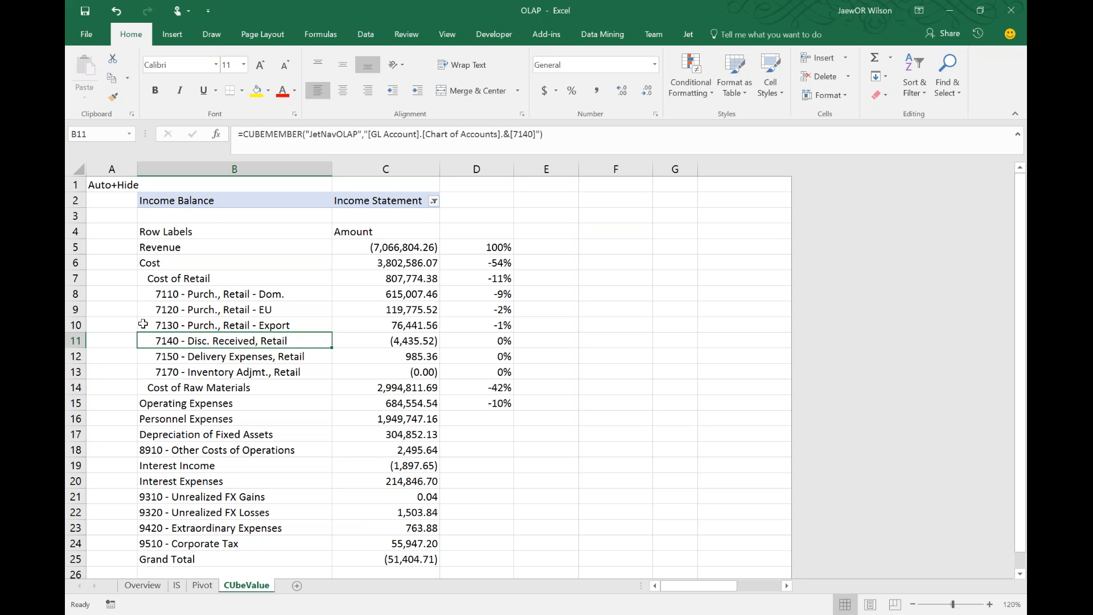
pyautogui.moveTo(150, 358); pyautogui.dragTo(512, 373)
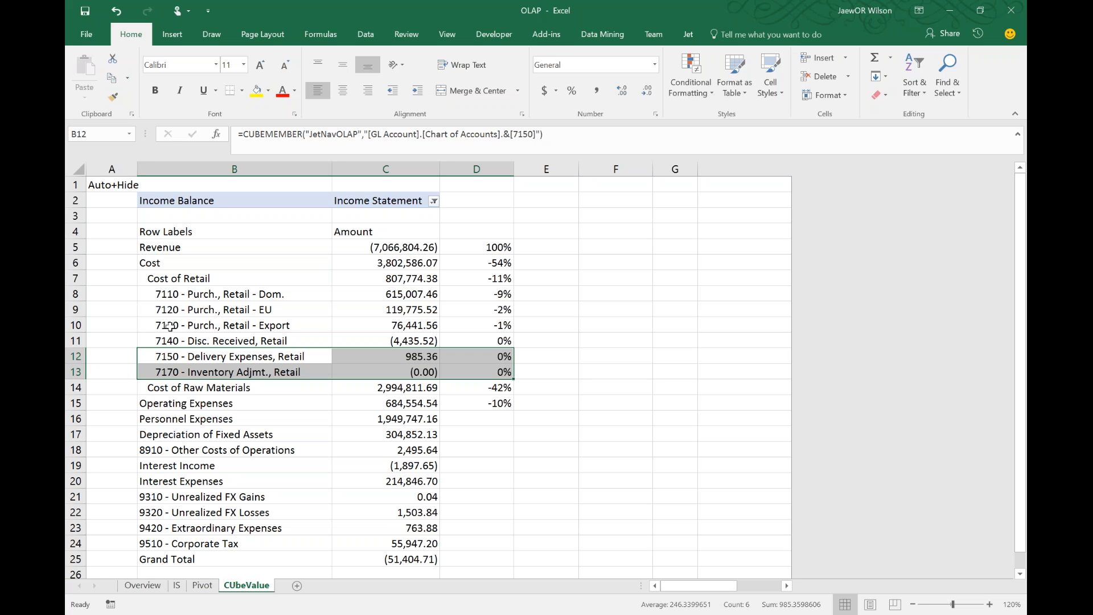
# Examine the purchase accounts 7110 to 7140 and the Total Cost row on the IS sheet
pyautogui.click(177, 586)
pyautogui.click(165, 492)
pyautogui.scroll(-2, 148, 442)
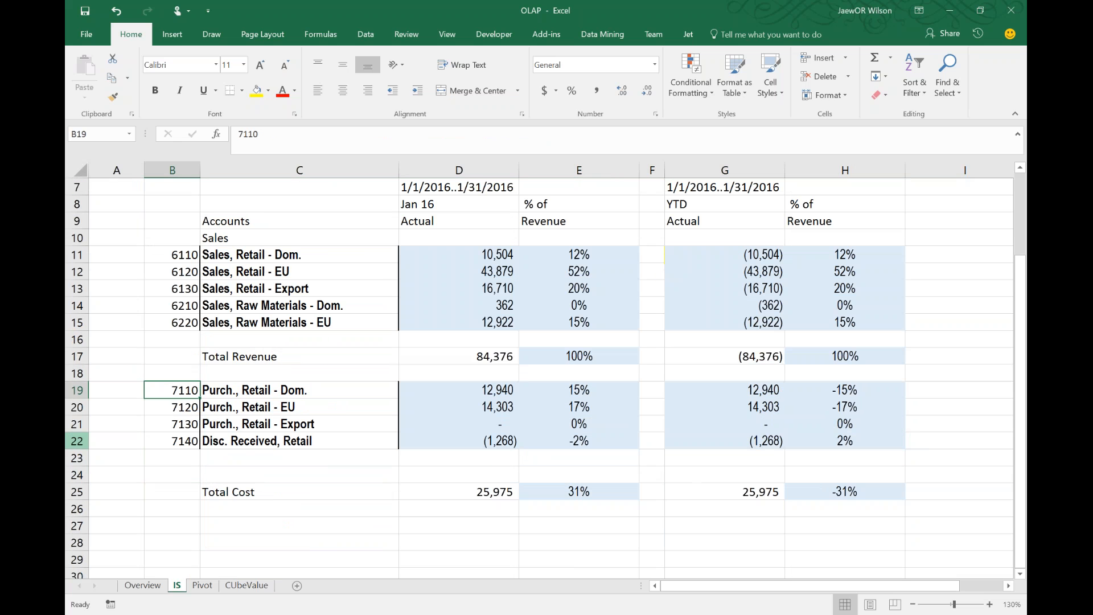
pyautogui.moveTo(79, 441); pyautogui.dragTo(847, 457)
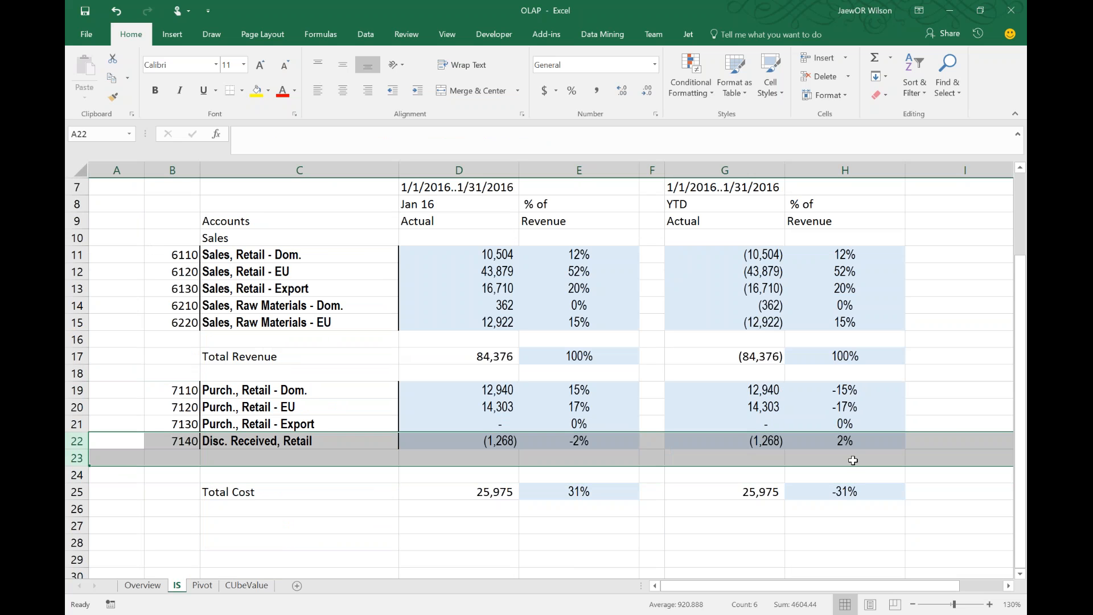
pyautogui.moveTo(496, 484); pyautogui.dragTo(568, 481)
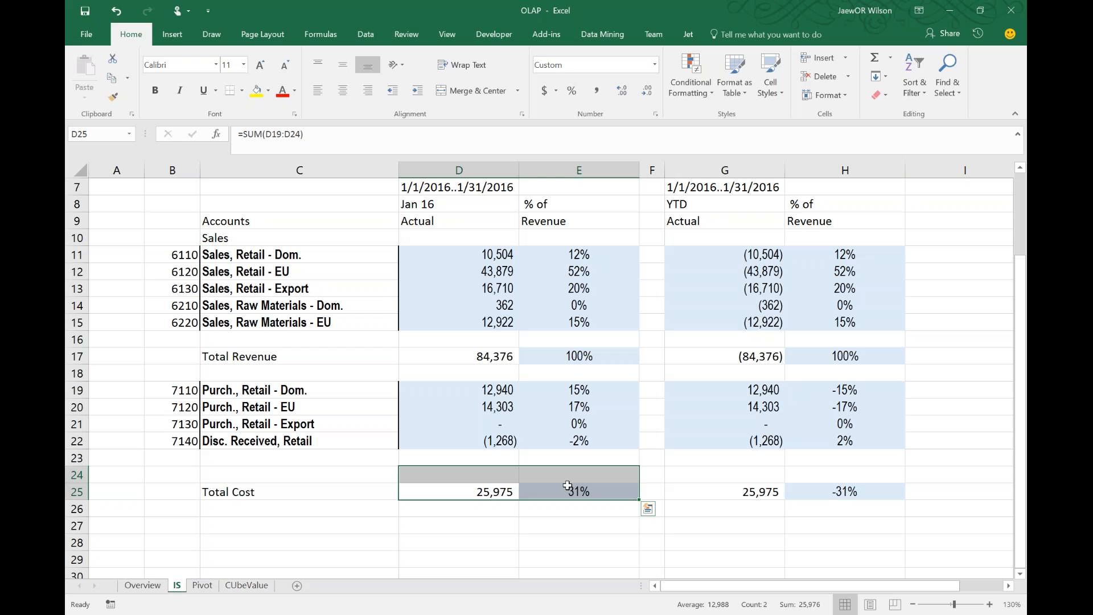
# Compare the Amount values on the Pivot sheet with the GETPIVOTDATA percentages in F7:F10
pyautogui.click(212, 587)
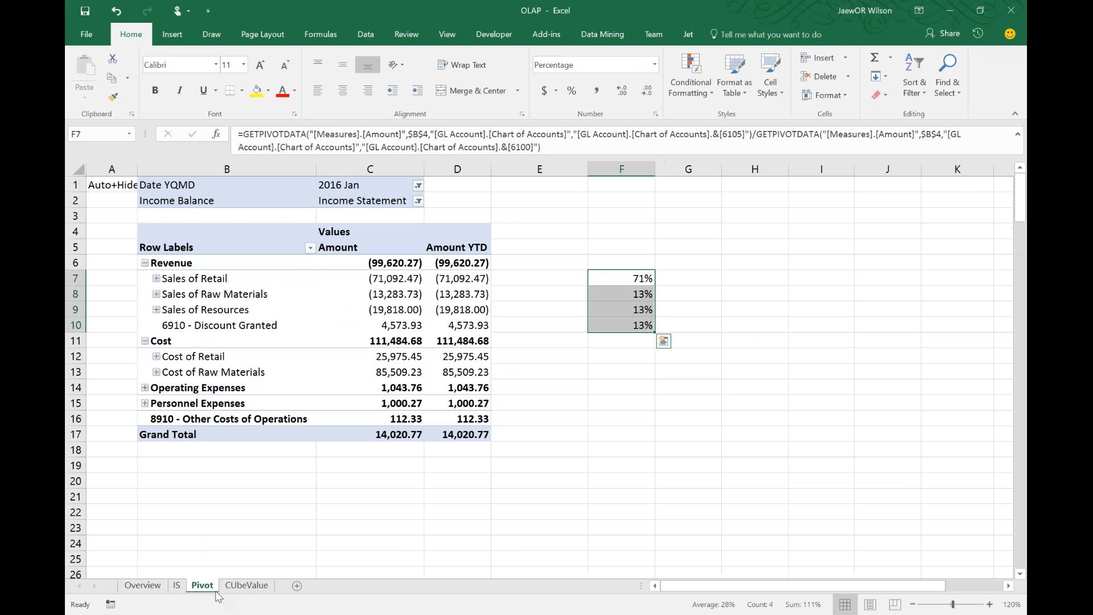
pyautogui.moveTo(407, 279); pyautogui.dragTo(410, 358)
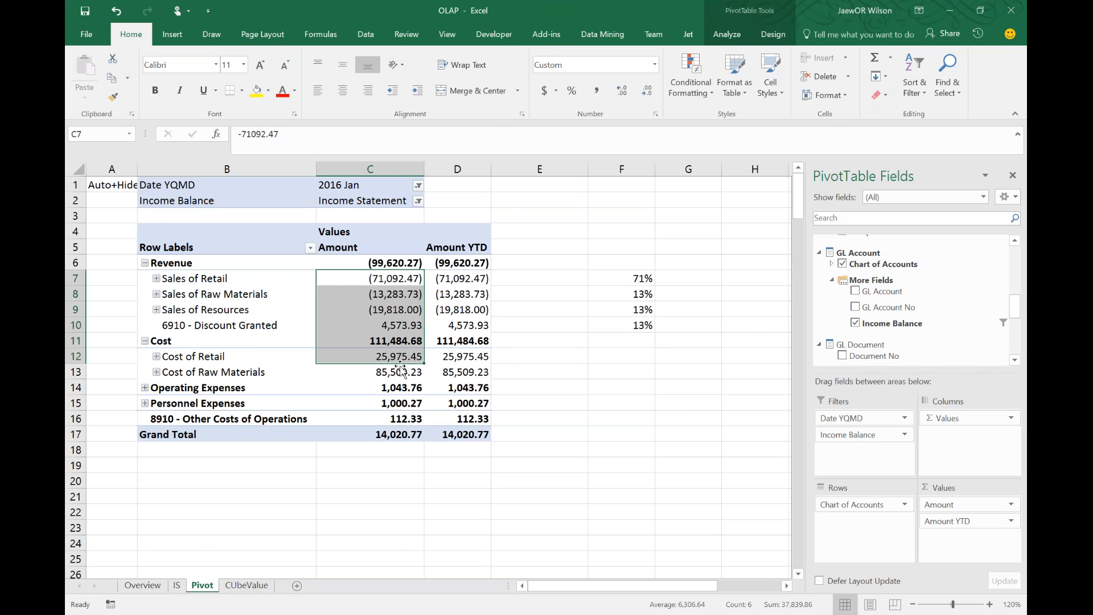
pyautogui.click(515, 358)
pyautogui.moveTo(637, 279); pyautogui.dragTo(697, 310)
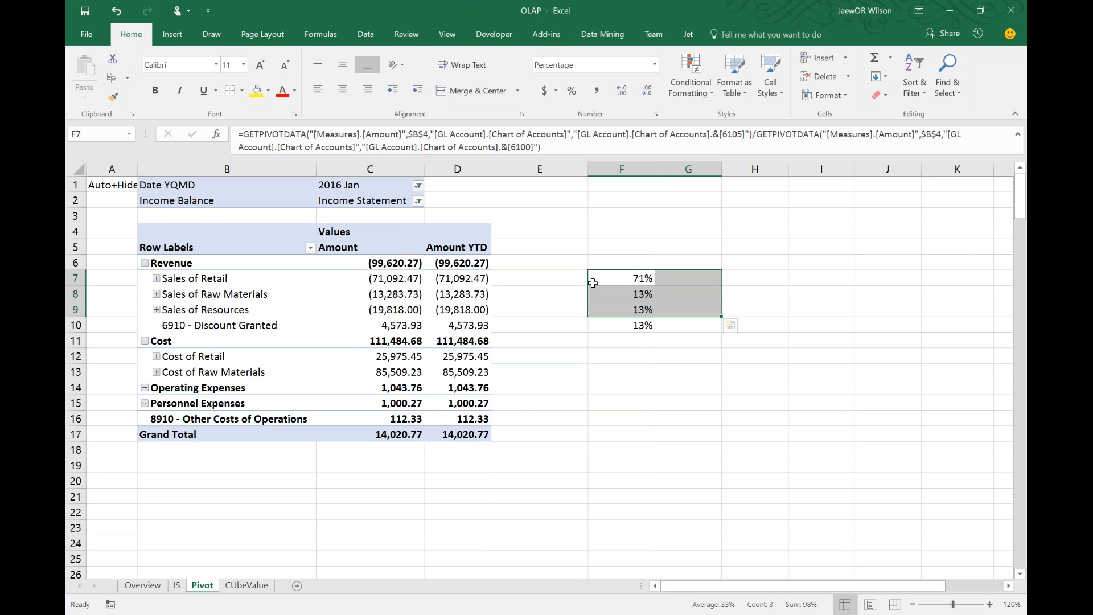
pyautogui.moveTo(593, 281); pyautogui.dragTo(602, 320)
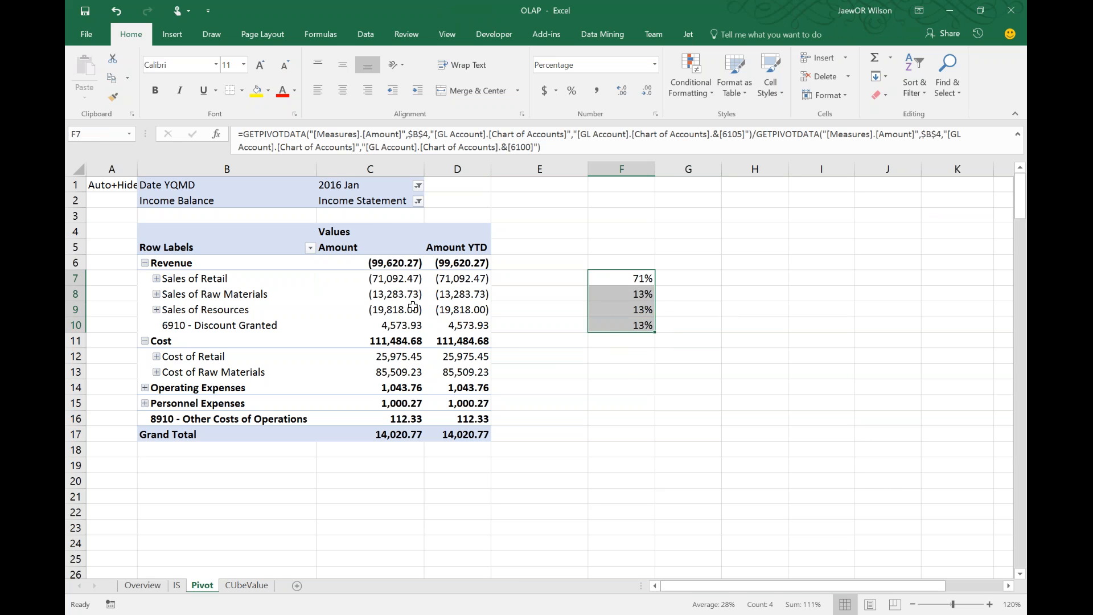
pyautogui.moveTo(409, 309); pyautogui.dragTo(406, 301)
# Enter the label "Amount - Percent of Revenue" in cell H9 of the CUbeValue sheet
pyautogui.click(247, 585)
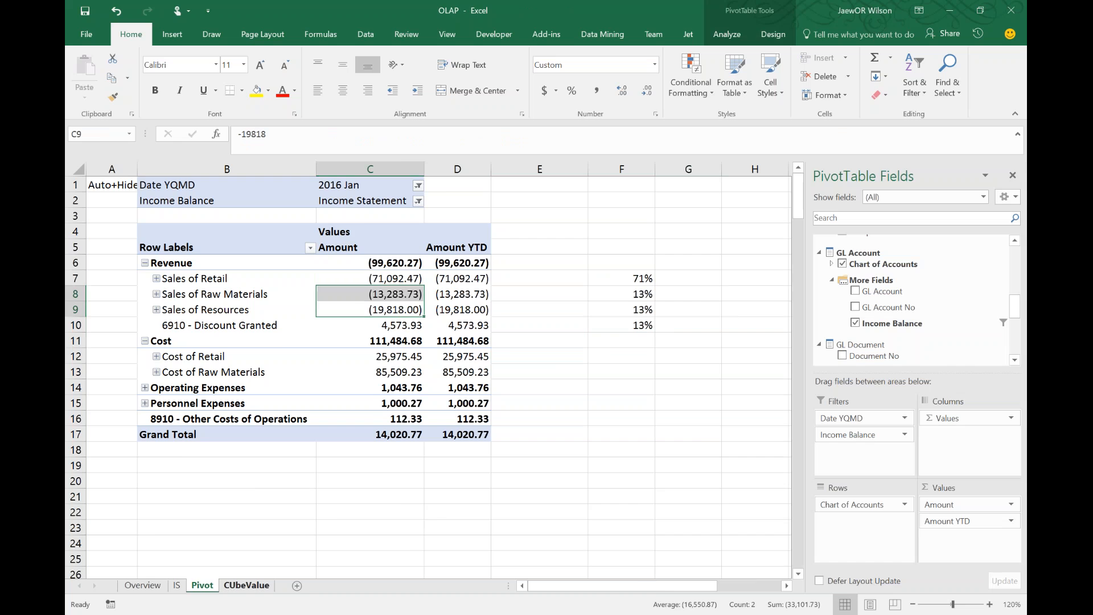
pyautogui.click(733, 250)
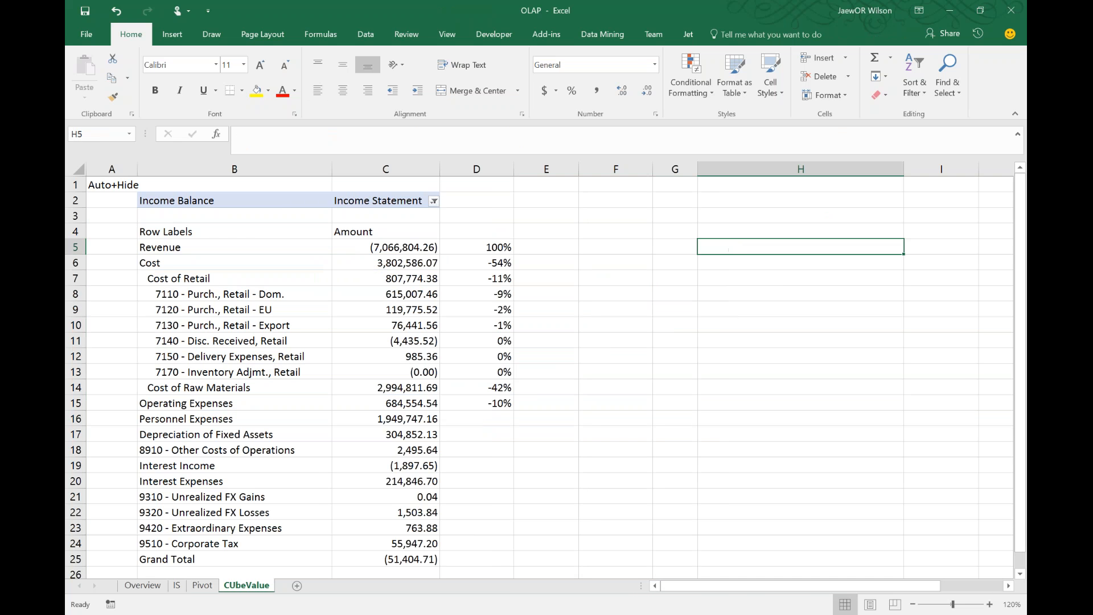
pyautogui.press('Down')
pyautogui.press('Down')
pyautogui.press('Down')
pyautogui.press('Down')
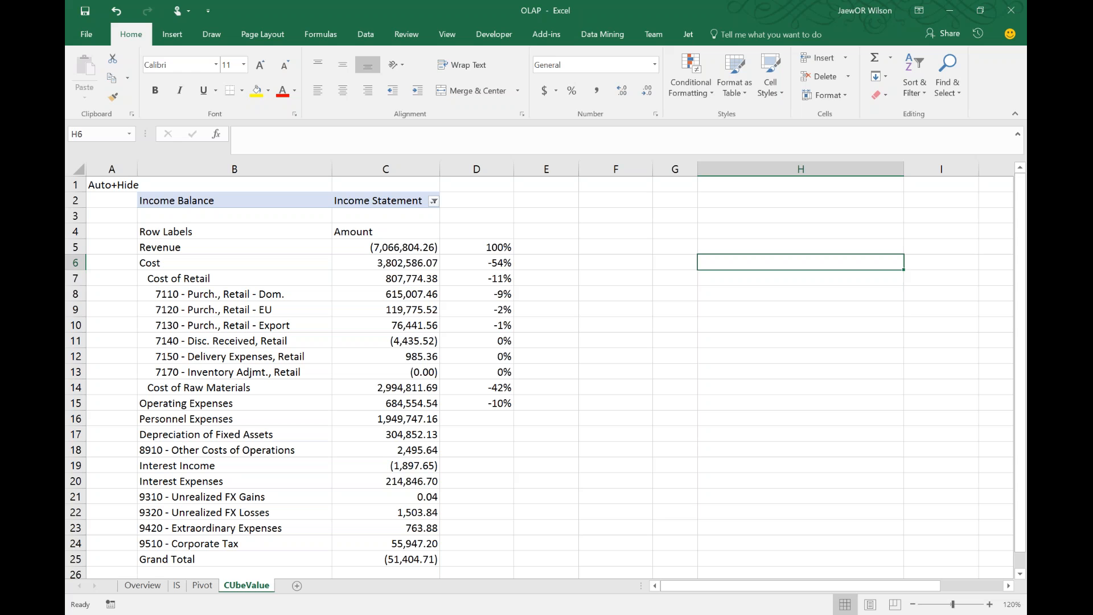
pyautogui.press('F2')
pyautogui.write('ount')
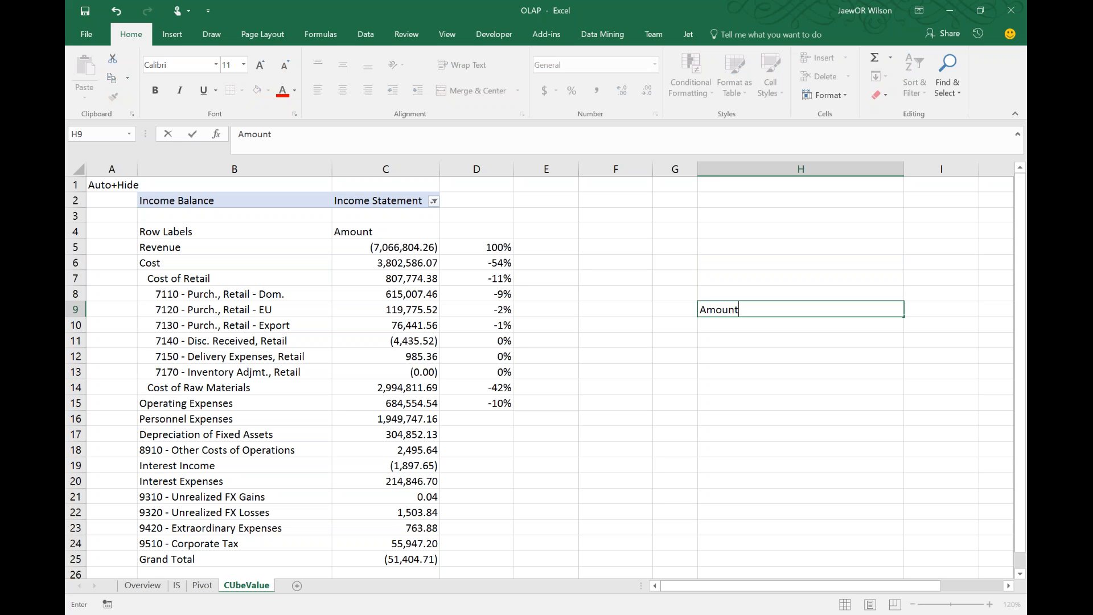
pyautogui.write(' - Percent of Revenue')
pyautogui.press('Return')
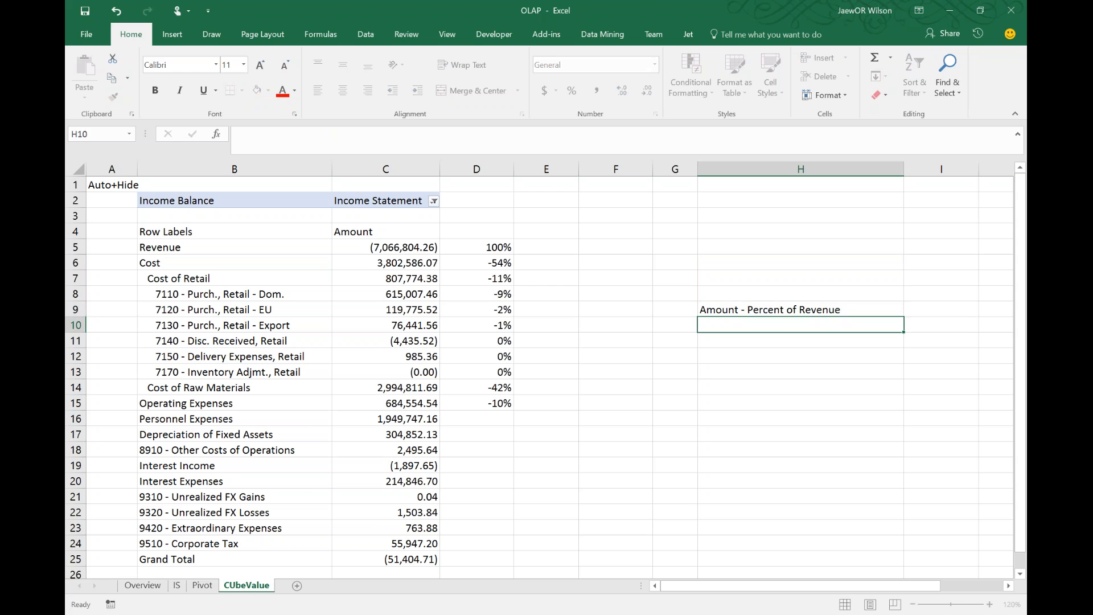
# Move the "Amount - Percent of Revenue" label from H9 to H12
pyautogui.press('Up')
pyautogui.hotkey('ctrl', 'x')
pyautogui.press('Down')
pyautogui.press('Down')
pyautogui.press('Down')
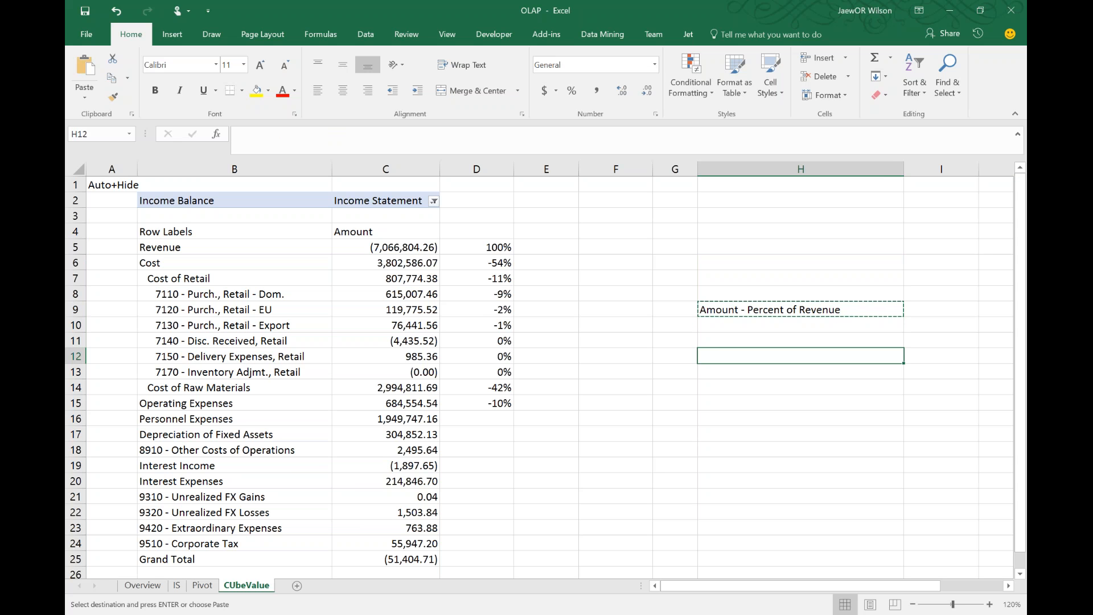
pyautogui.hotkey('ctrl', 'v')
# Enter the formula note "[Amount] / [Revenue Amt]" in cell I13
pyautogui.press('Down')
pyautogui.press('Right')
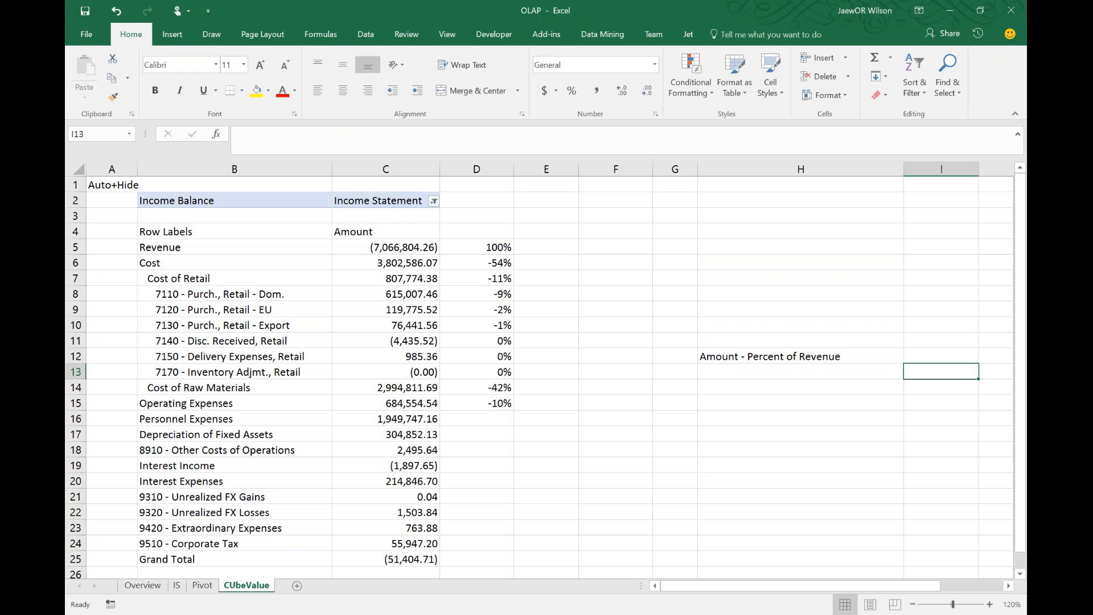
pyautogui.write('[Amount]')
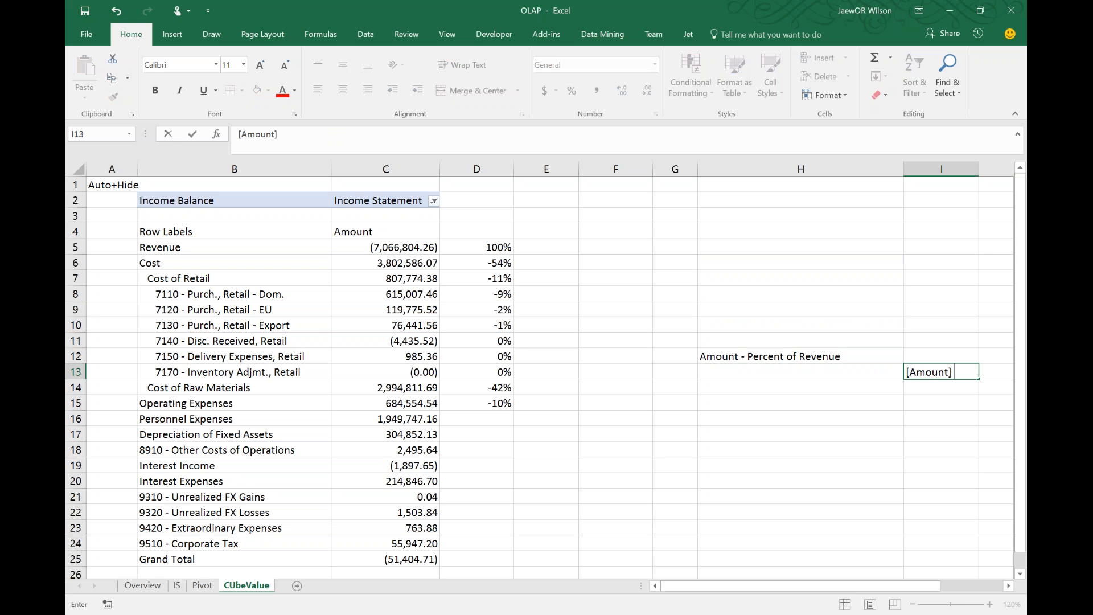
pyautogui.write(' / [Revenue Amt]')
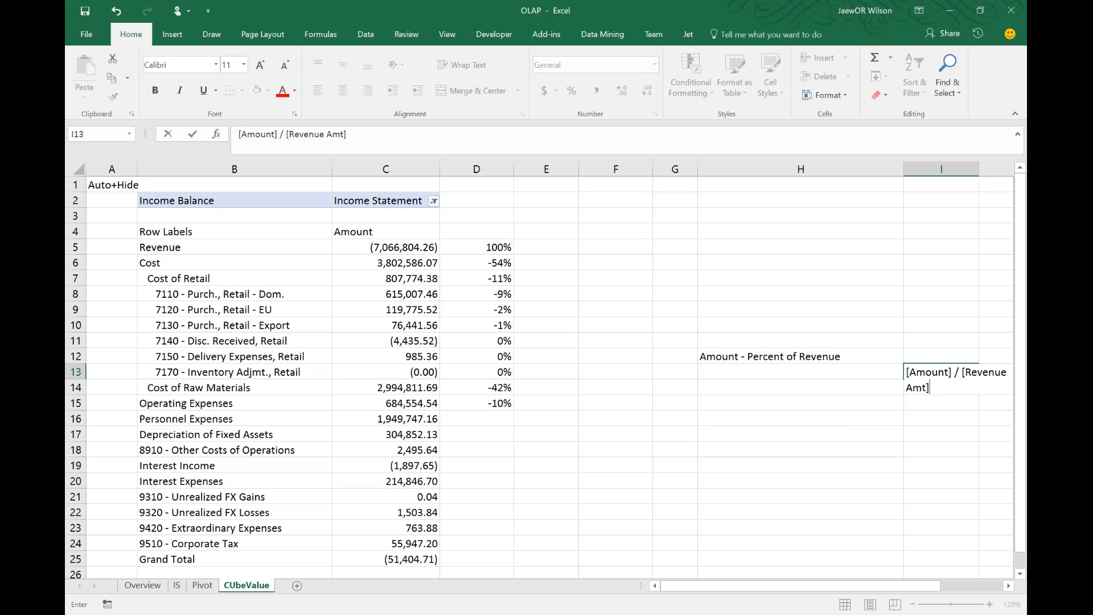
pyautogui.press('Return')
# Widen column I to fit its formula note and narrow the empty column F, then select H12:I13
pyautogui.moveTo(972, 169); pyautogui.dragTo(1021, 169)
pyautogui.moveTo(653, 169); pyautogui.dragTo(600, 169)
pyautogui.click(713, 308)
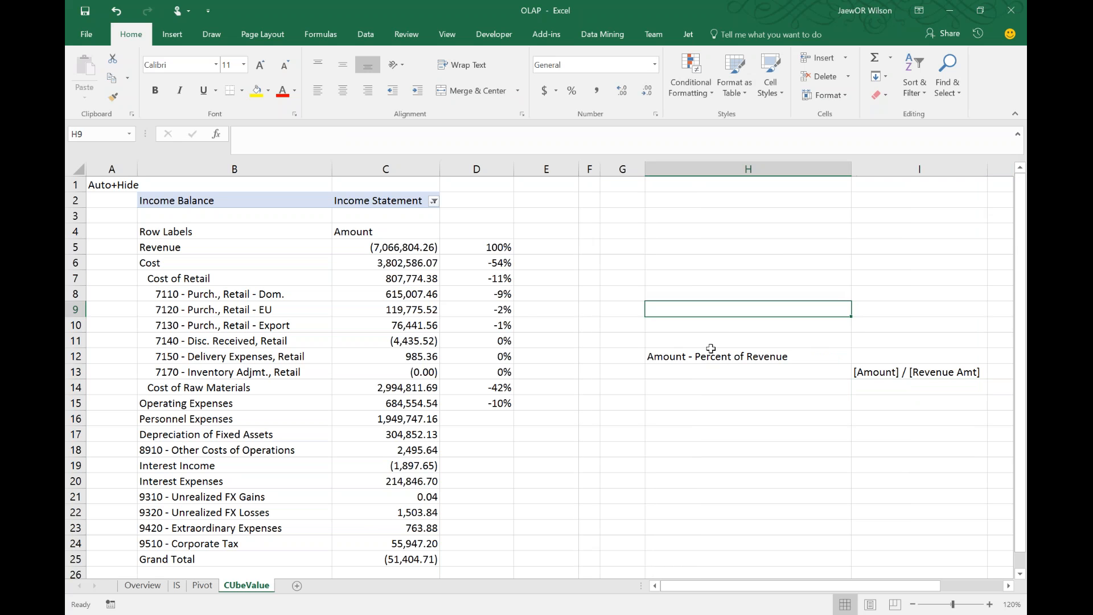
pyautogui.moveTo(711, 354); pyautogui.dragTo(916, 373)
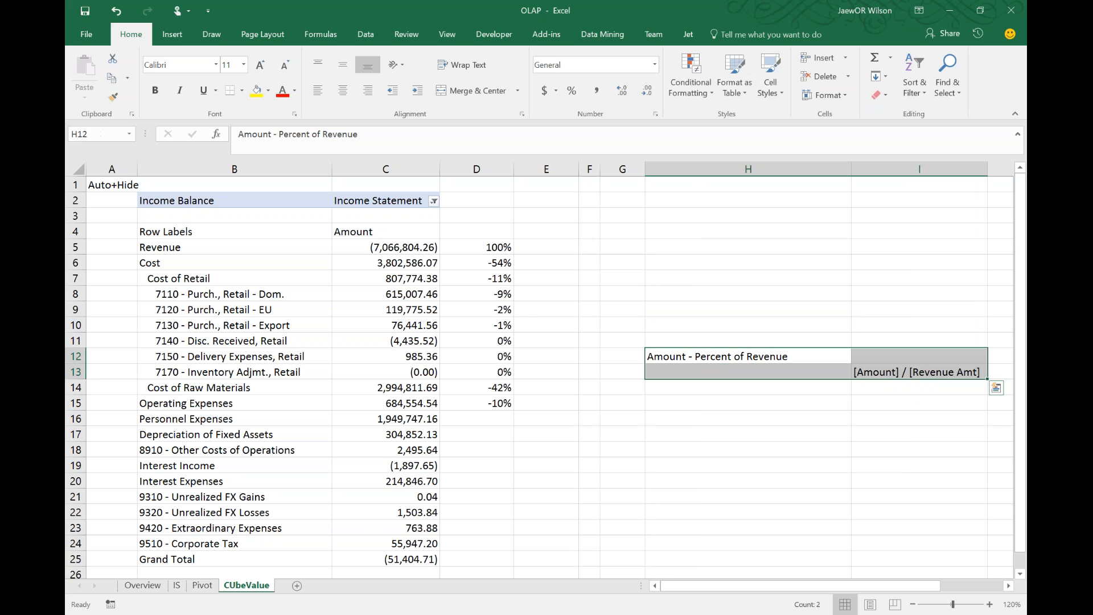
# Enter the question "What is [Revenue Amt] ?" in cell H8 and select H4
pyautogui.click(770, 291)
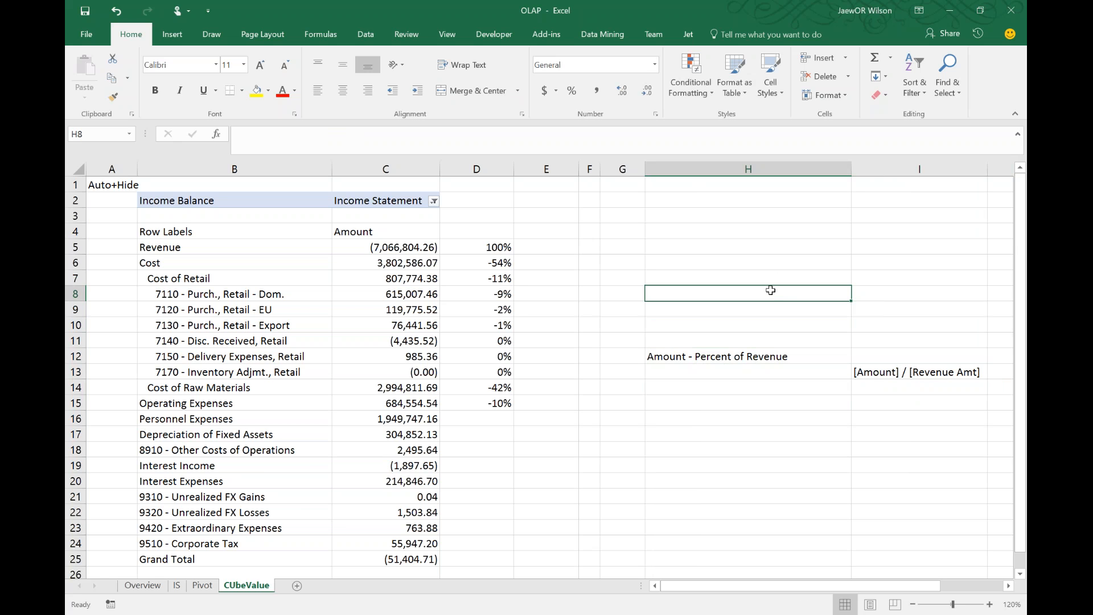
pyautogui.write('What is RAeve')
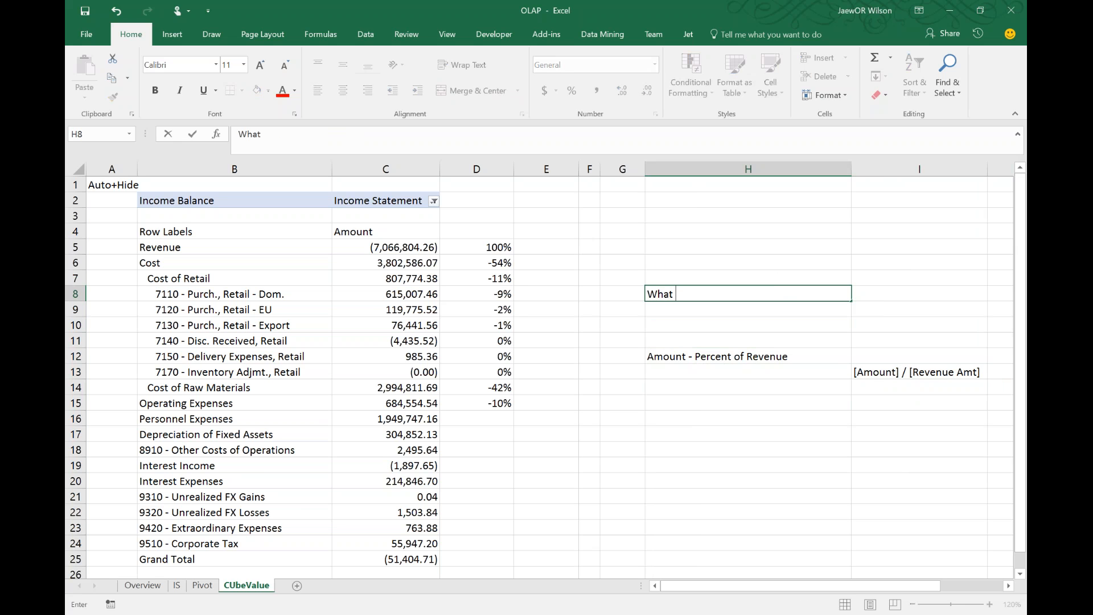
pyautogui.press('BackSpace')
pyautogui.press('BackSpace')
pyautogui.press('BackSpace')
pyautogui.write('[Revenue Amt]')
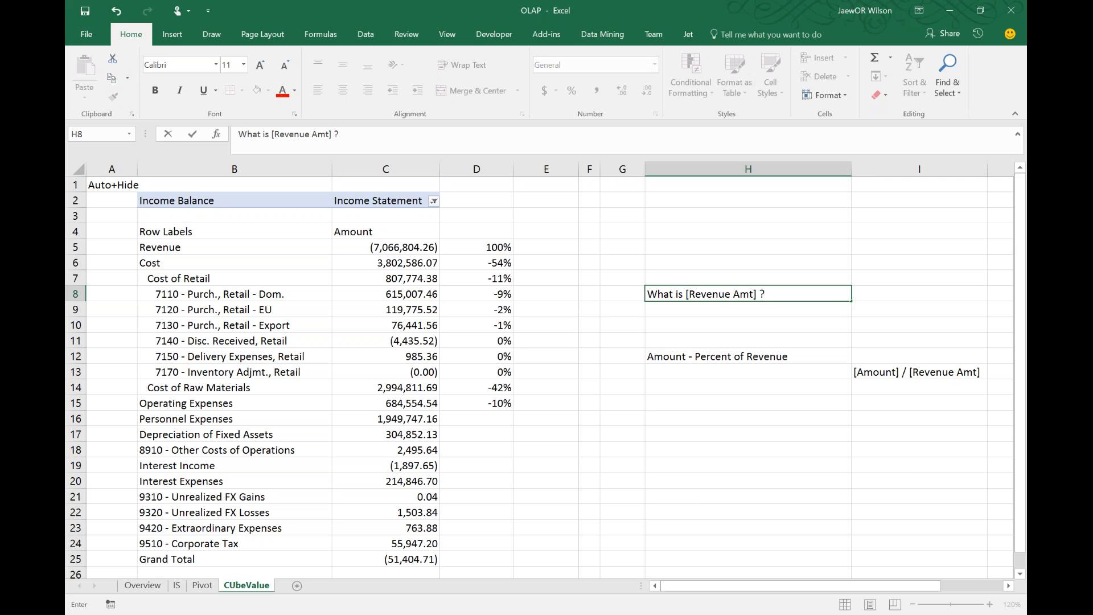
pyautogui.write(' ?')
pyautogui.press('Up')
pyautogui.press('Up')
pyautogui.press('Up')
pyautogui.press('Up')
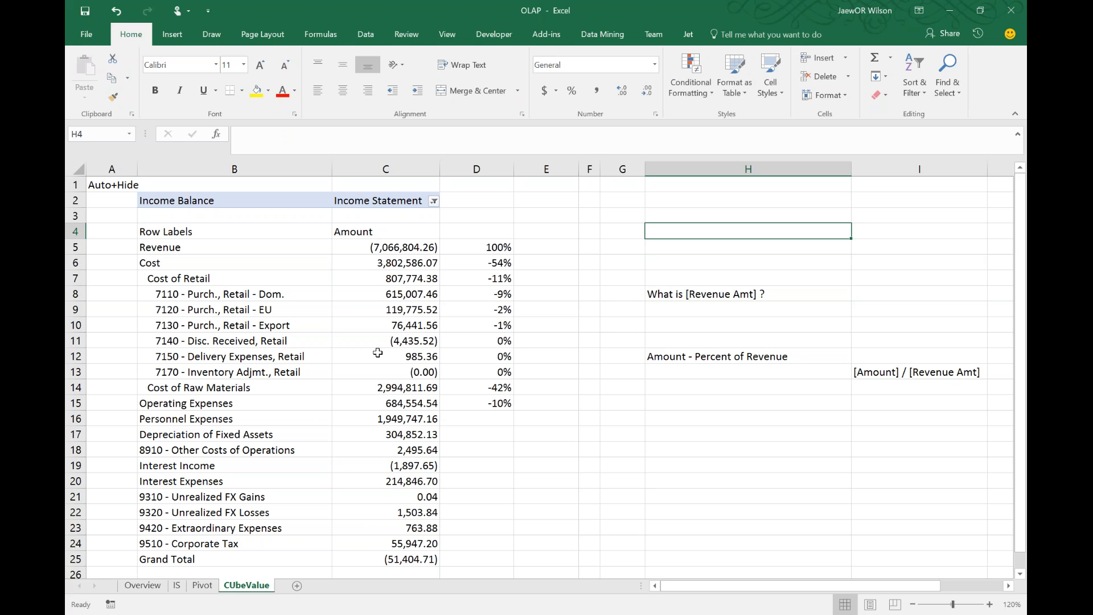
# Examine the signs of the Revenue and Cost amounts in the PivotTable on the Pivot sheet
pyautogui.click(205, 586)
pyautogui.click(297, 355)
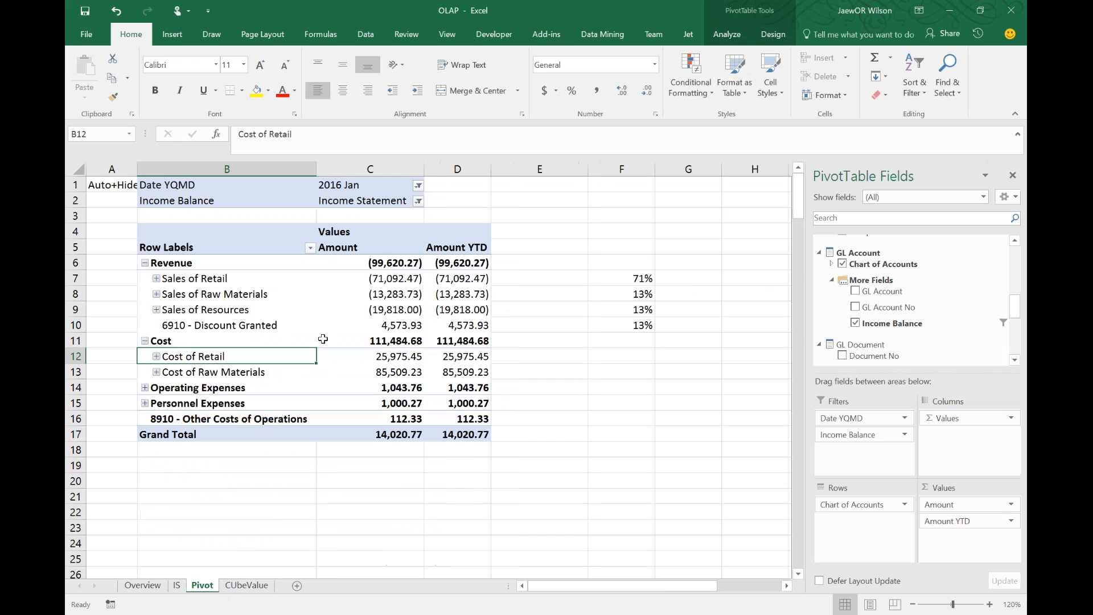
pyautogui.click(388, 265)
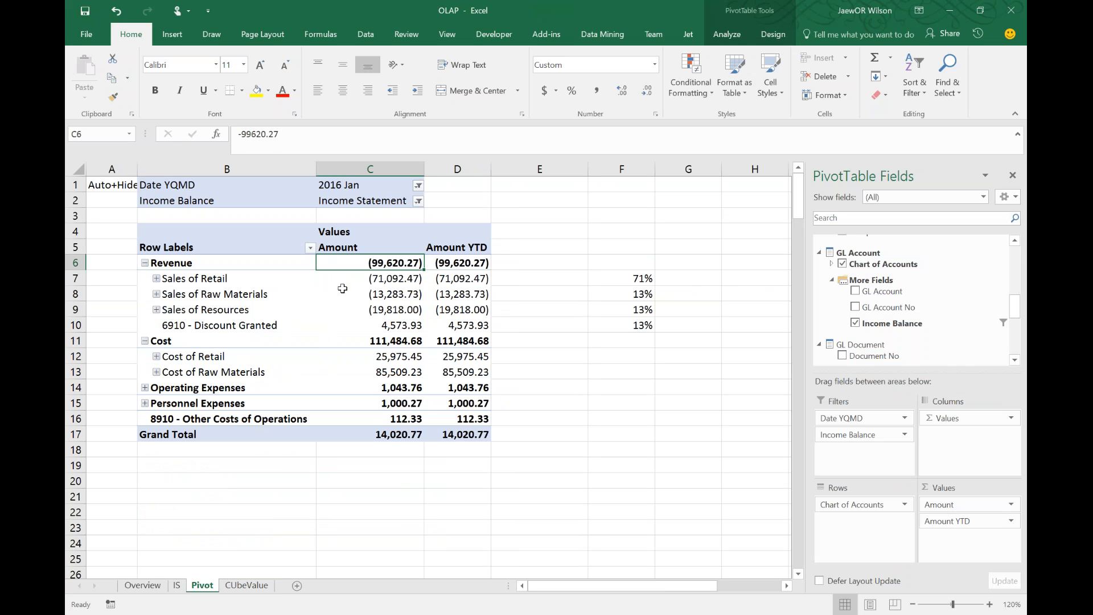
pyautogui.moveTo(375, 350); pyautogui.dragTo(376, 342)
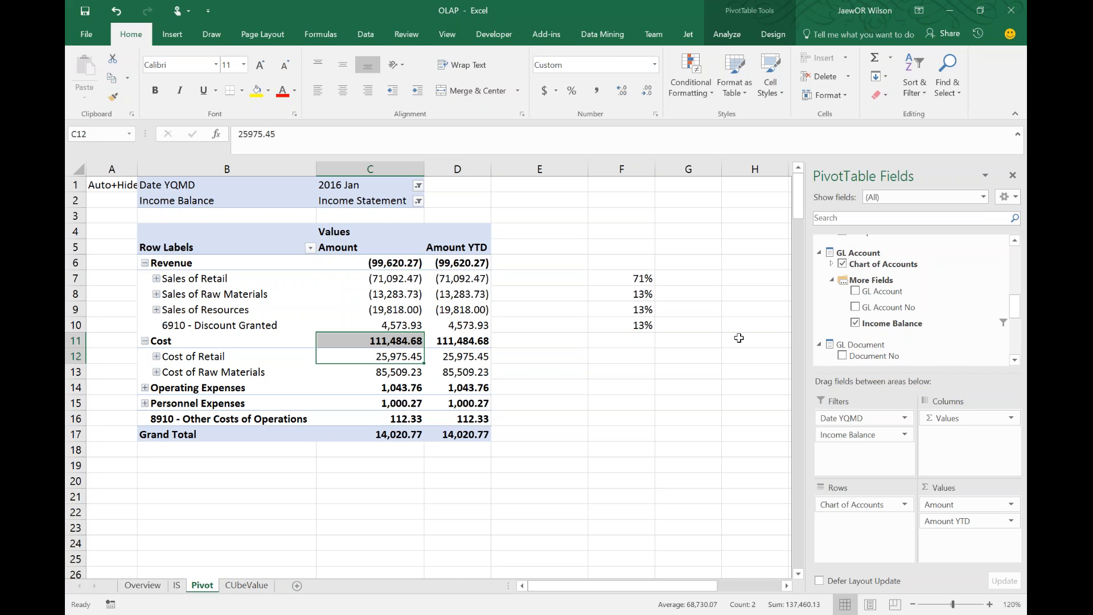
# Move Income Balance from the filters to the rows above Chart of Accounts and compare the Balance Sheet and Income Statement sections
pyautogui.moveTo(857, 436); pyautogui.dragTo(860, 508)
pyautogui.scroll(-2, 427, 376)
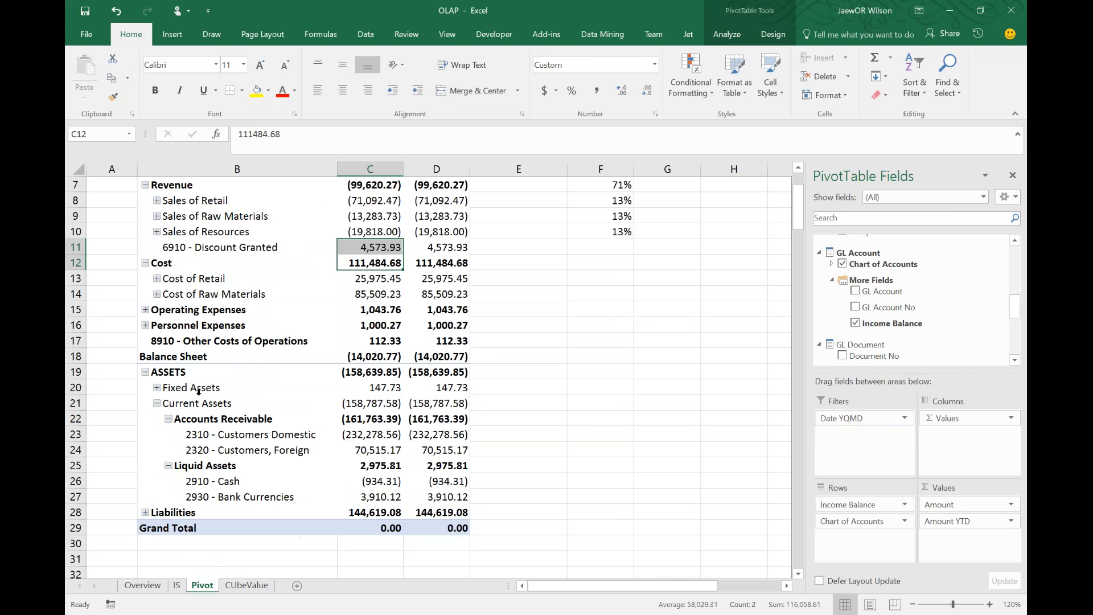
pyautogui.moveTo(364, 357); pyautogui.dragTo(458, 495)
pyautogui.click(370, 466)
pyautogui.click(370, 387)
pyautogui.moveTo(207, 392); pyautogui.dragTo(428, 510)
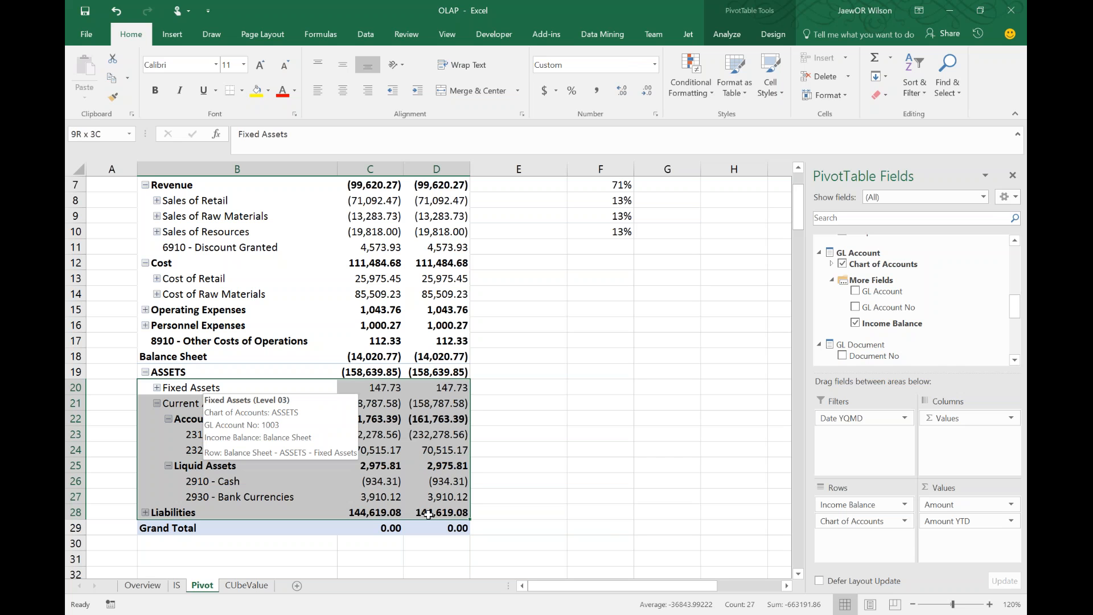
pyautogui.scroll(2, 428, 509)
pyautogui.moveTo(199, 263); pyautogui.dragTo(436, 431)
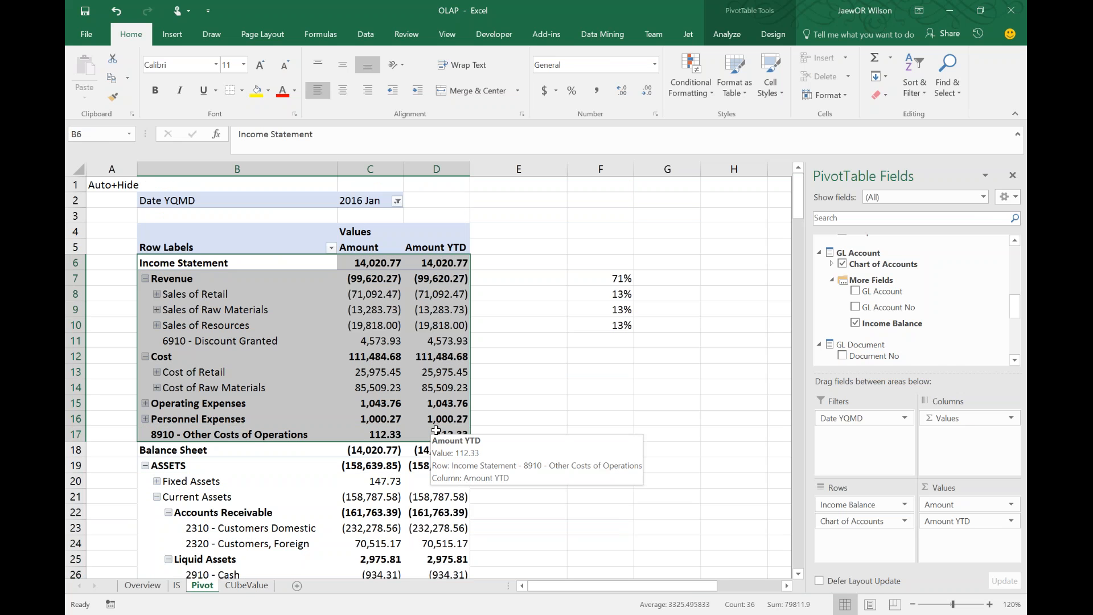
# Enter the note "Invert sign of Income Statement Accounts" in cell H4 of the CUbeValue sheet
pyautogui.click(246, 585)
pyautogui.write('I')
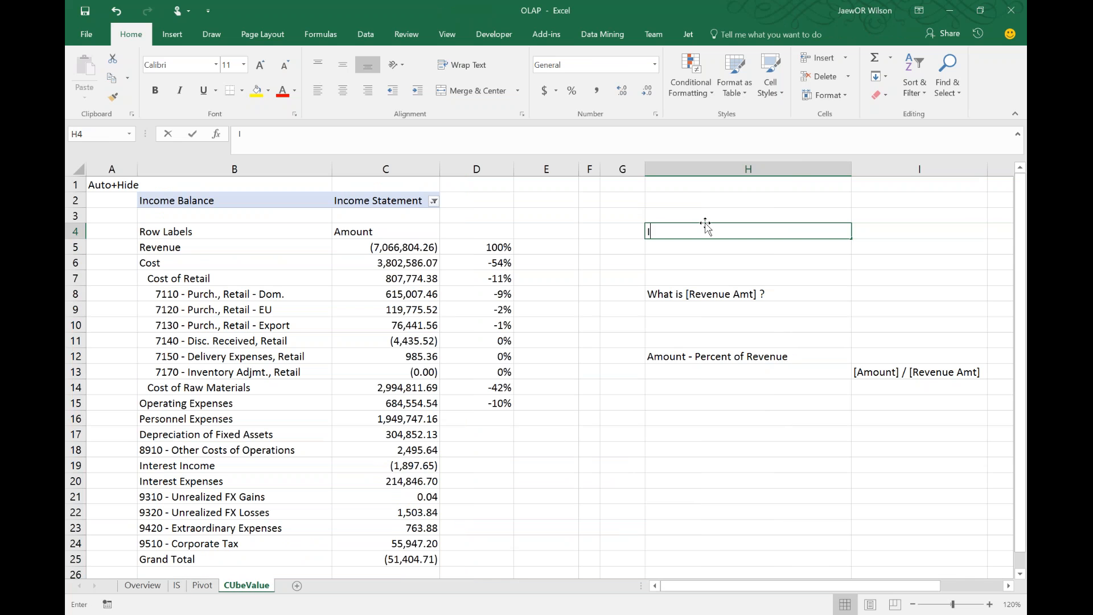
pyautogui.write('nvert sign of I')
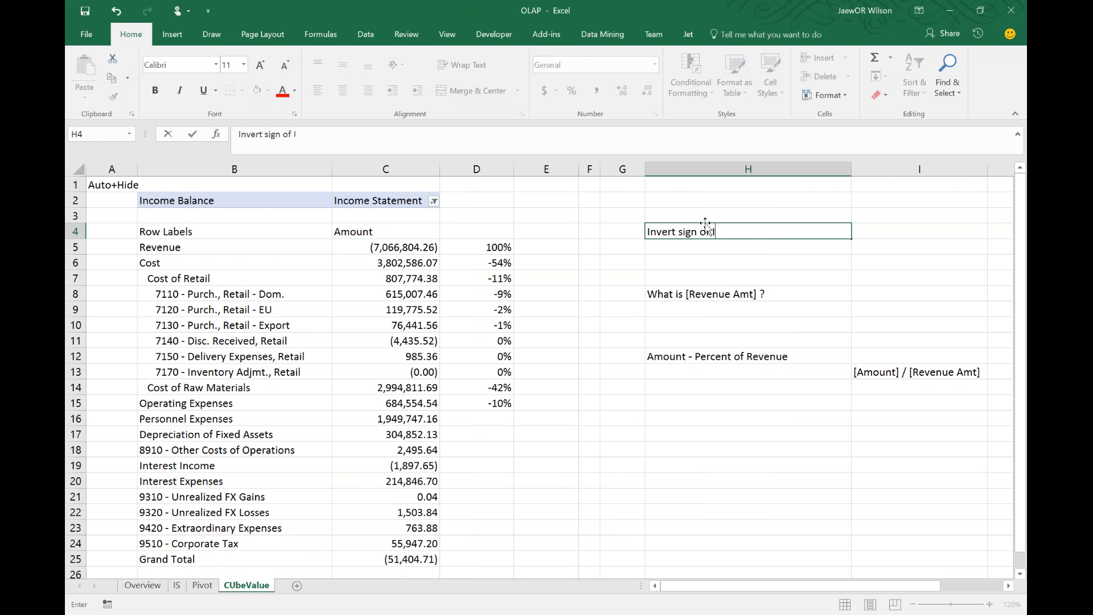
pyautogui.write('ncome Statement Ac')
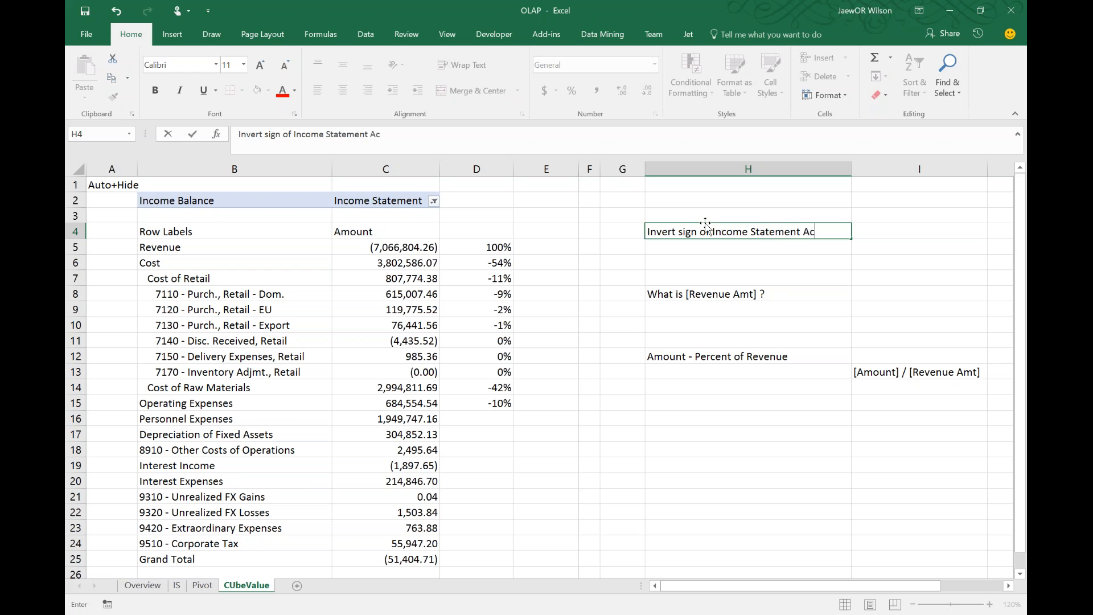
pyautogui.write('counts')
pyautogui.press('Tab')
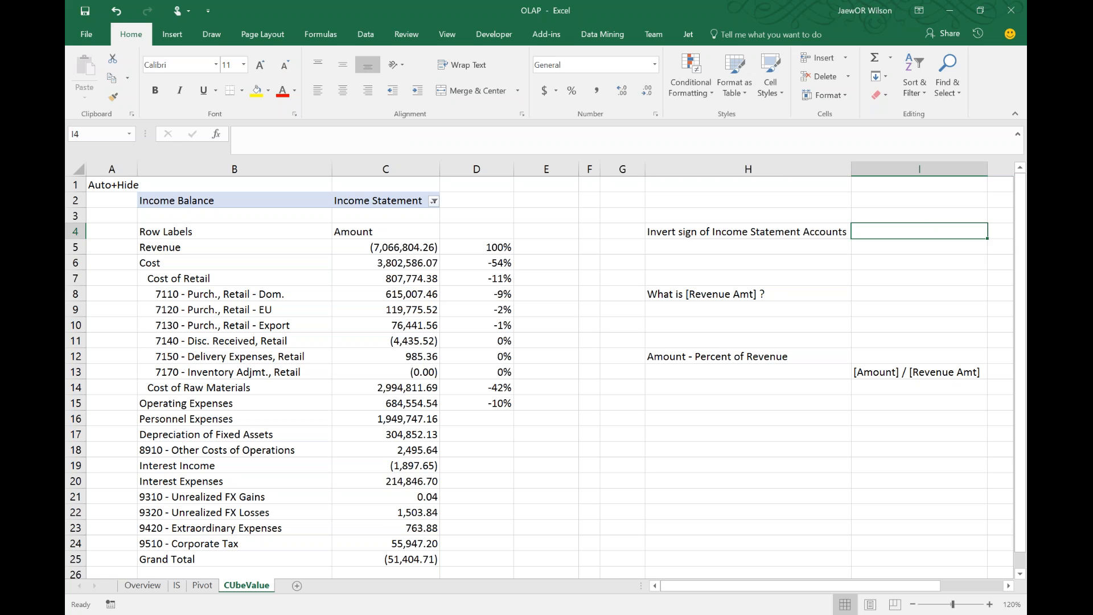
# Enter the label "Amount YTD - Percent of Revenue YTD" in cell H17
pyautogui.click(750, 434)
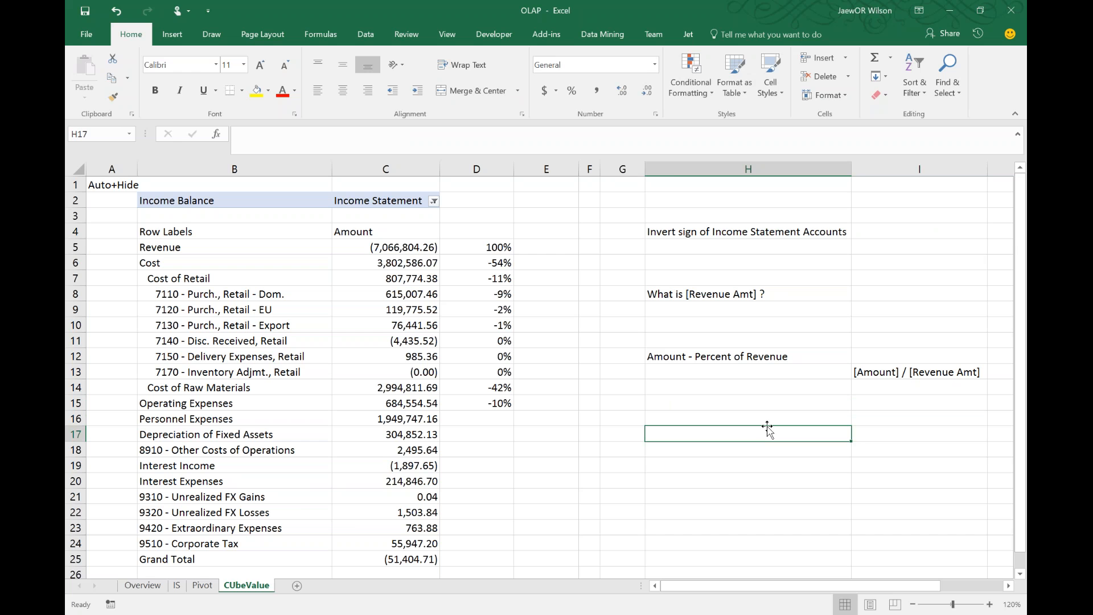
pyautogui.write('Amount ')
pyautogui.write('-')
pyautogui.press('BackSpace')
pyautogui.write('YTD - Re')
pyautogui.press('BackSpace')
pyautogui.press('BackSpace')
pyautogui.write('Perve')
pyautogui.press('BackSpace')
pyautogui.press('BackSpace')
pyautogui.write('cent of Revenue YTD')
pyautogui.press('Return')
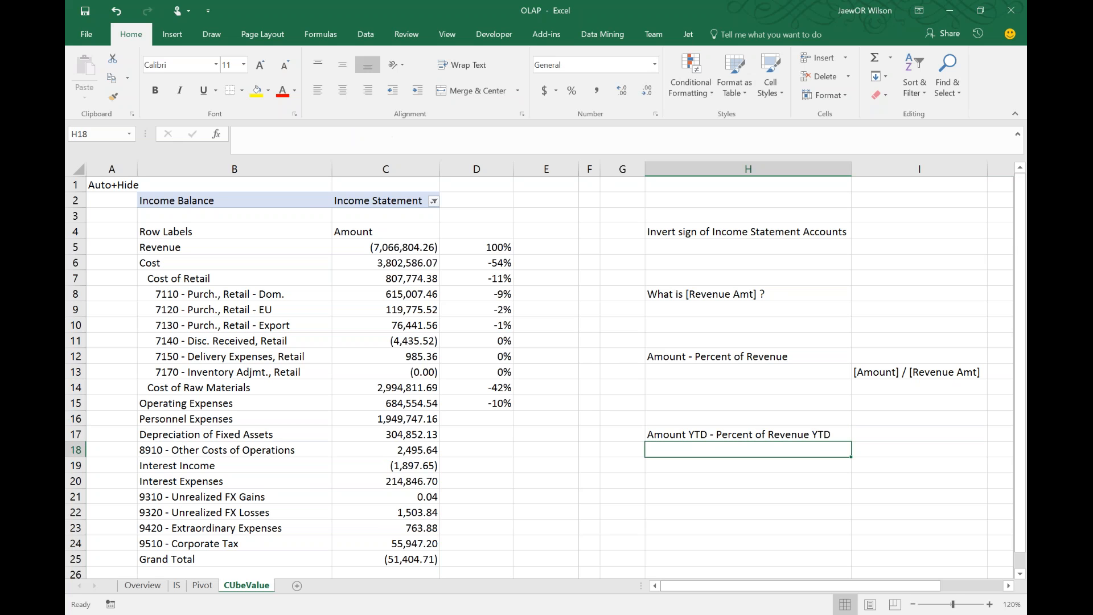
# Enter the formula note "[Amount YTD] / [Revenue Amt YTD]" in cell I18, with both bracket pairs complete
pyautogui.click(890, 449)
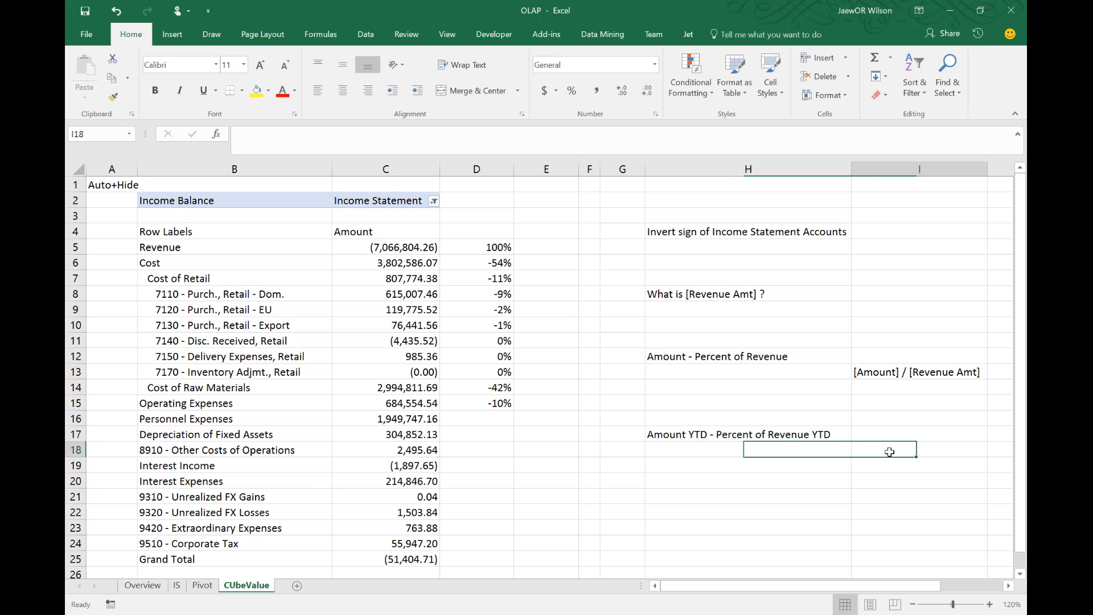
pyautogui.write('Amount Y')
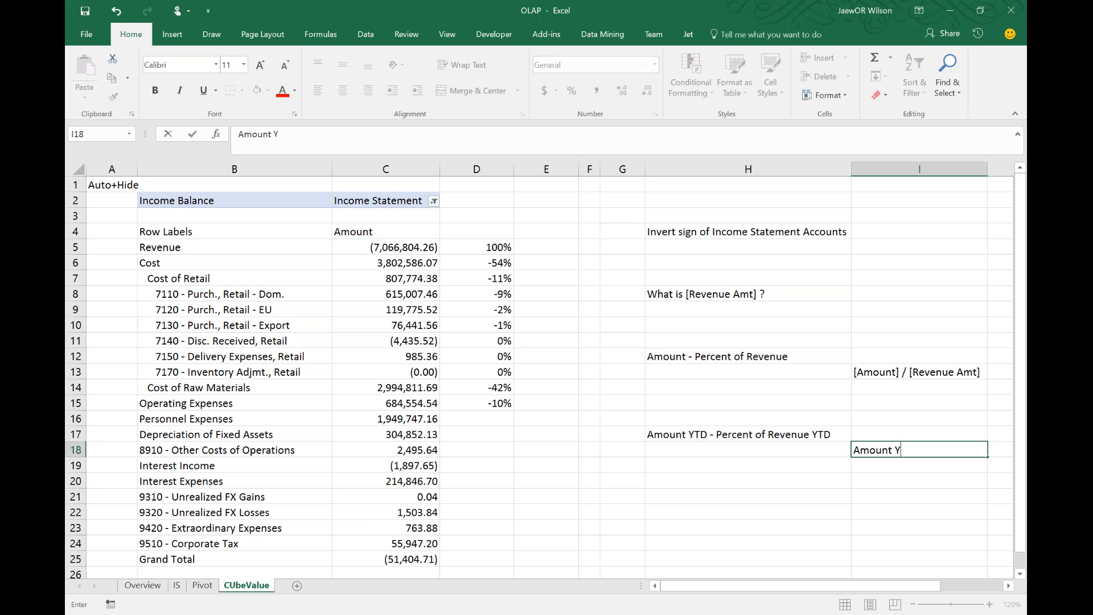
pyautogui.write('TD] / [Revene')
pyautogui.write('u')
pyautogui.press('BackSpace')
pyautogui.press('BackSpace')
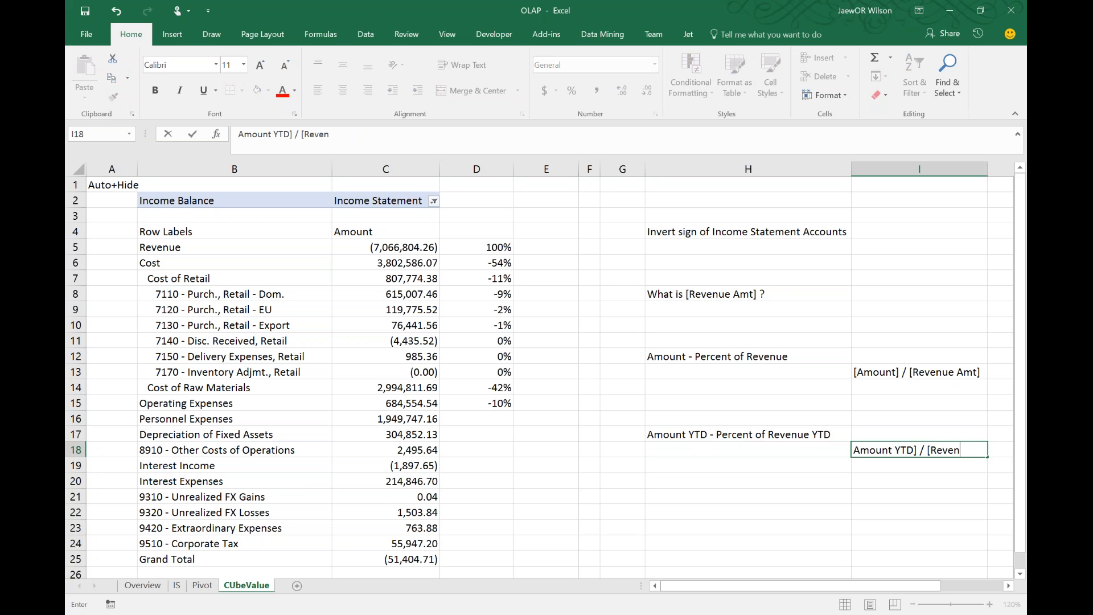
pyautogui.write('ue Amt YTD]')
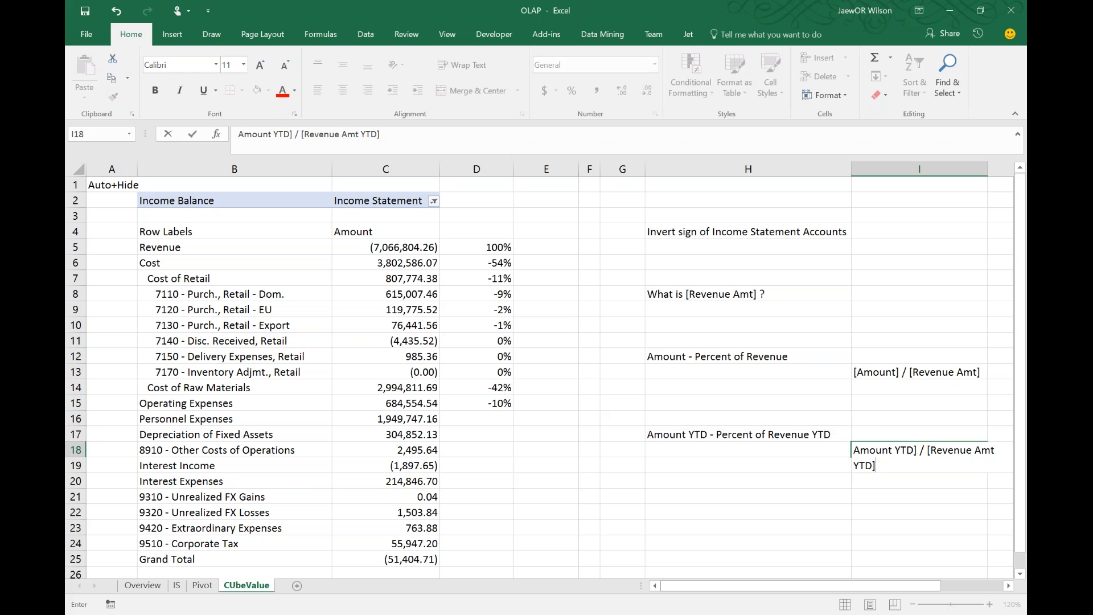
pyautogui.press('Up')
pyautogui.press('Left')
pyautogui.press('Down')
pyautogui.press('Right')
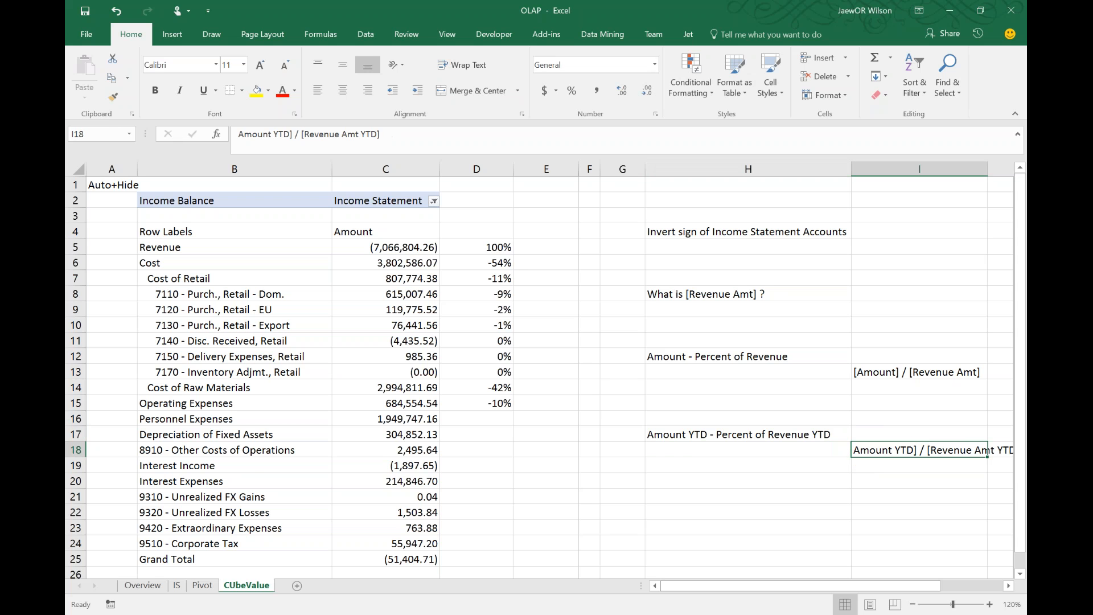
pyautogui.click(235, 137)
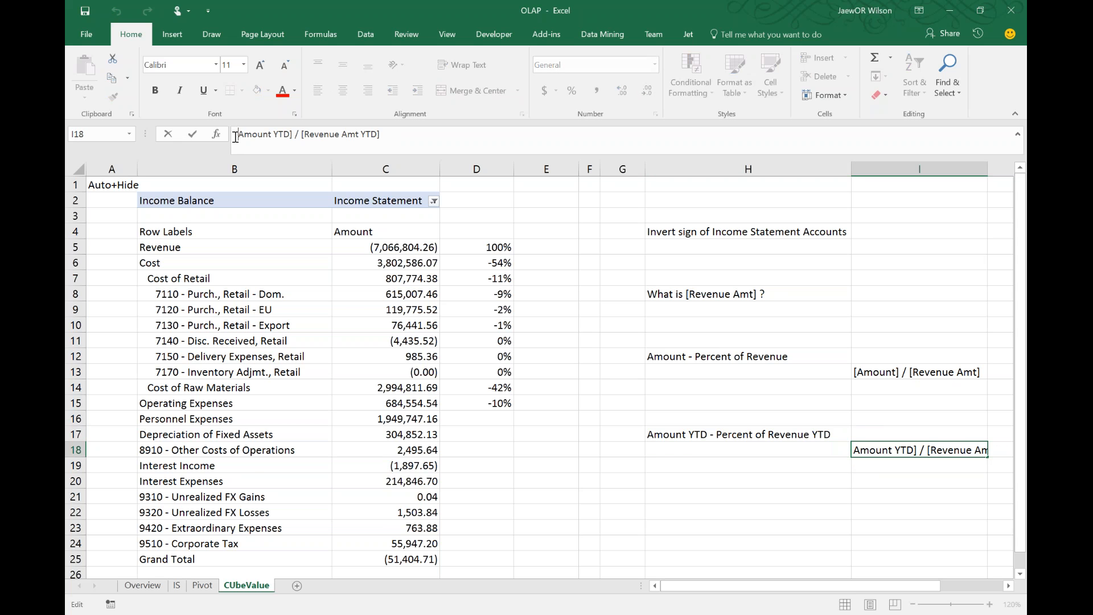
pyautogui.write('[')
pyautogui.press('Tab')
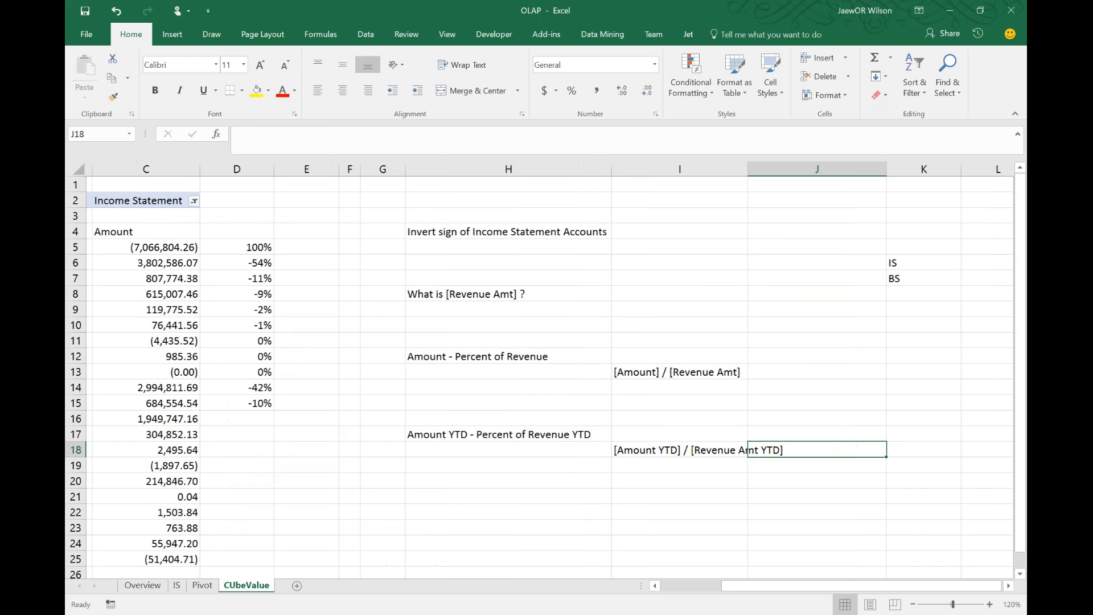
pyautogui.click(612, 514)
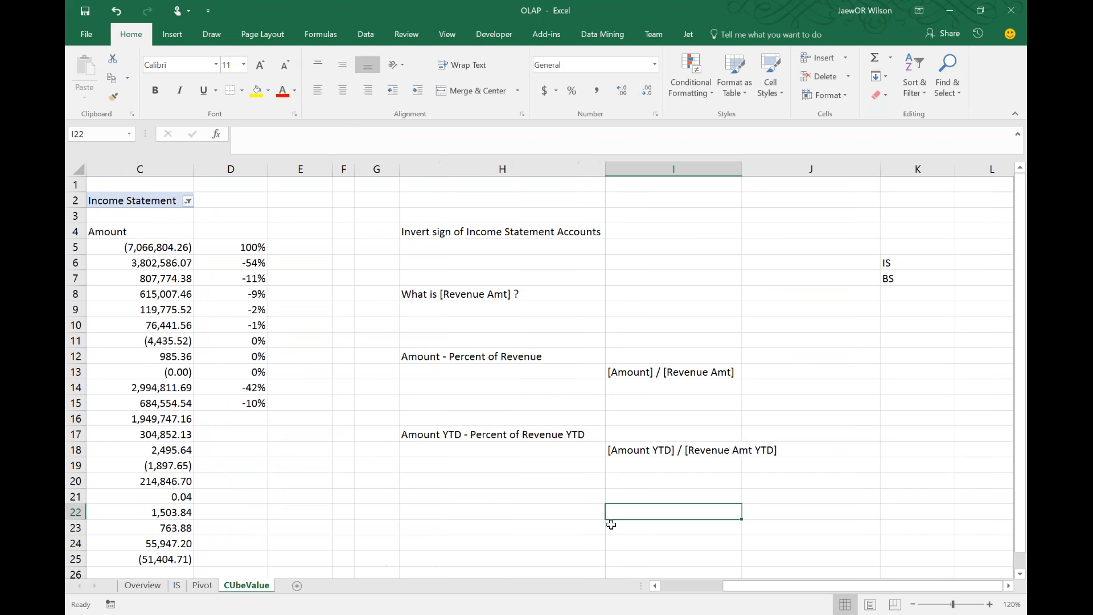
# Move the IS and BS labels from column K to cells I5:I6 under the sign-inversion note
pyautogui.click(894, 278)
pyautogui.moveTo(898, 262); pyautogui.dragTo(608, 263)
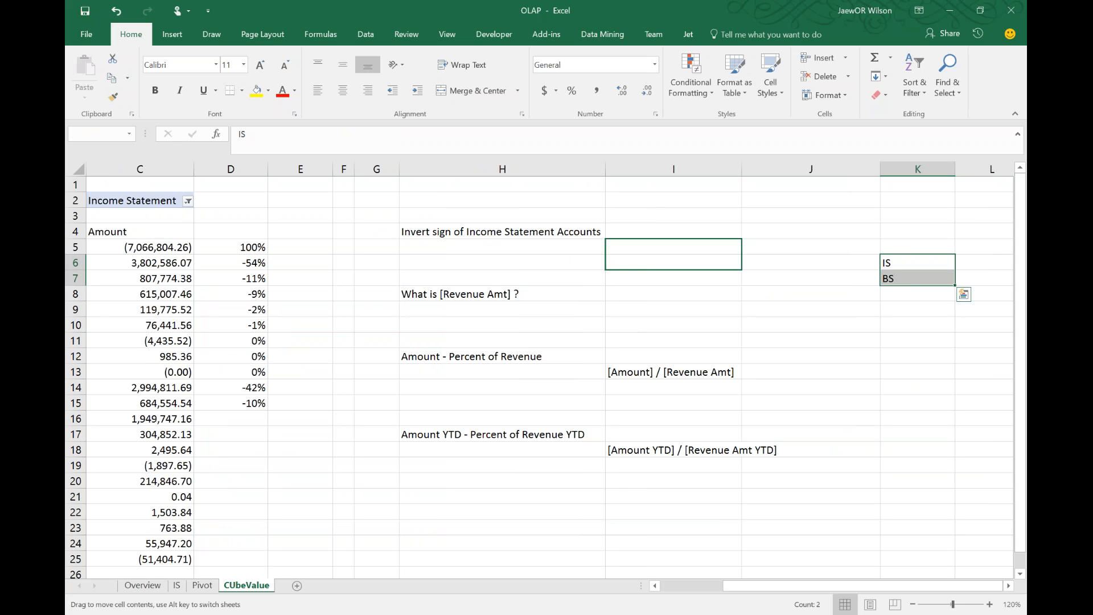
pyautogui.click(630, 325)
# Enter "[Amount - Display]" in cell I4 beside the note on inverting Income Statement signs
pyautogui.press('Left')
pyautogui.press('Left')
pyautogui.press('Left')
pyautogui.press('Left')
pyautogui.press('Left')
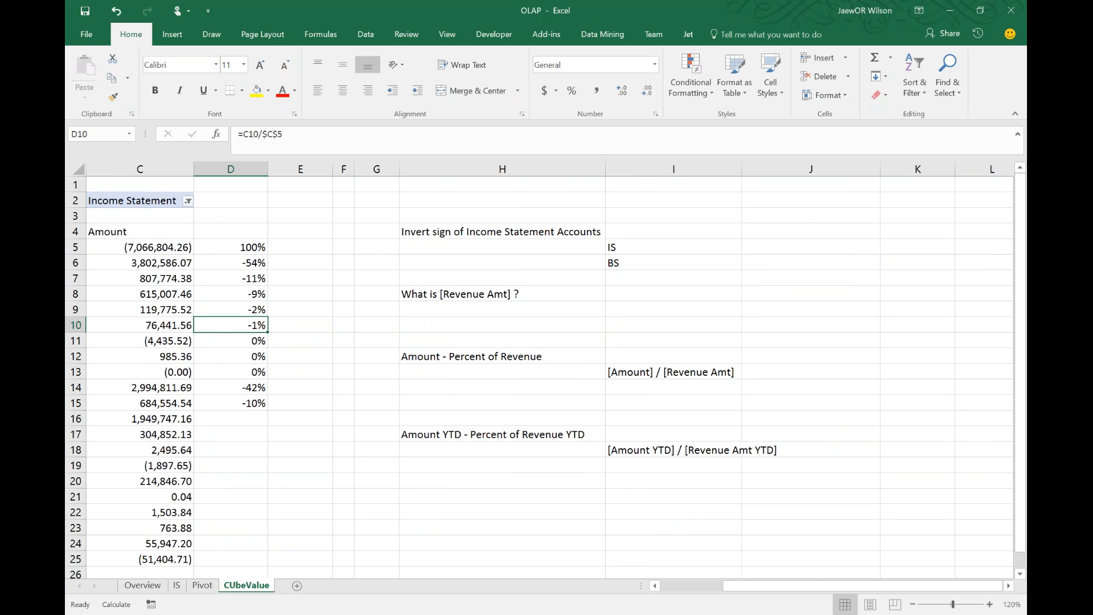
pyautogui.press('Left')
pyautogui.press('Left')
pyautogui.press('Left')
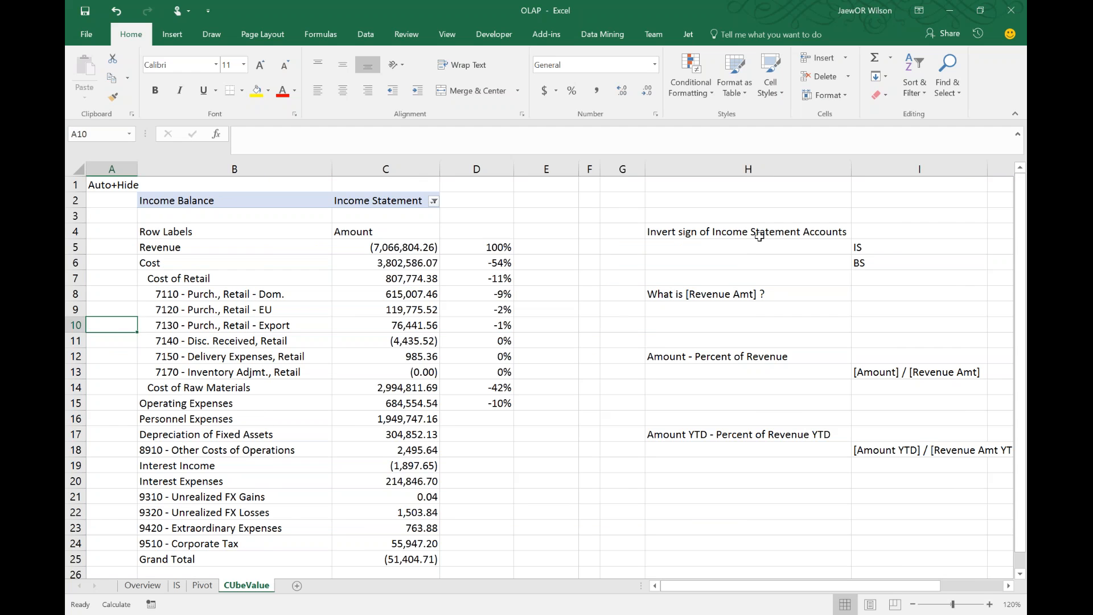
pyautogui.click(757, 234)
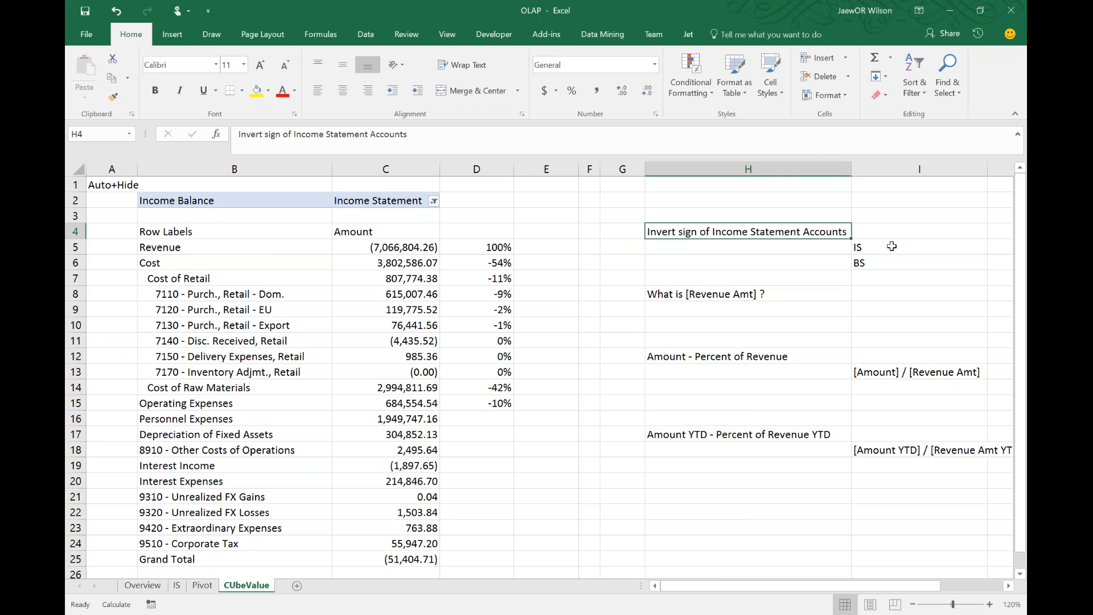
pyautogui.click(905, 233)
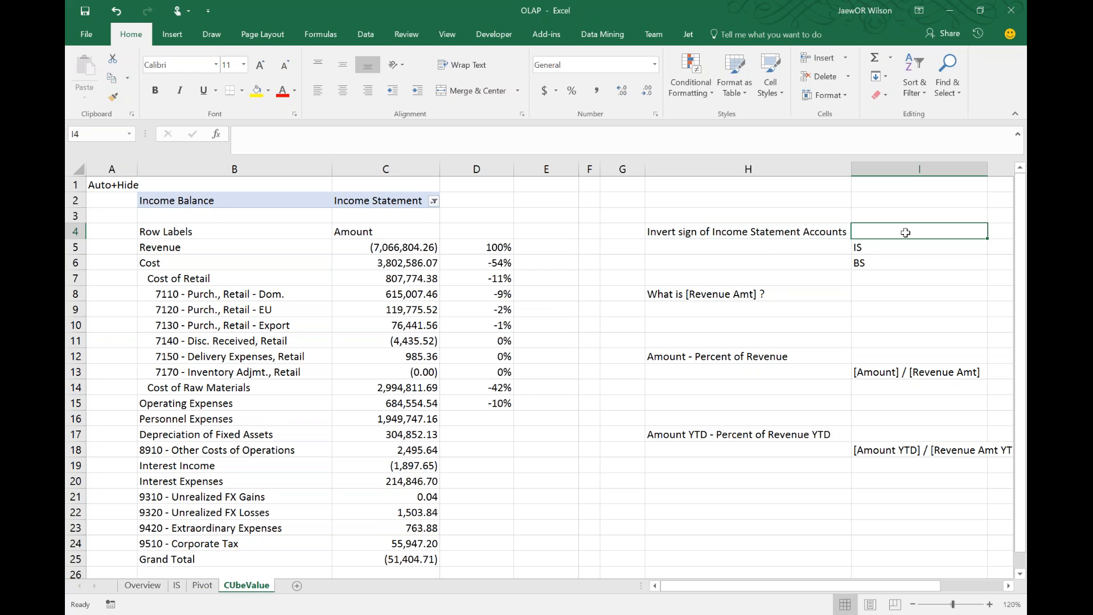
pyautogui.write('[Amou')
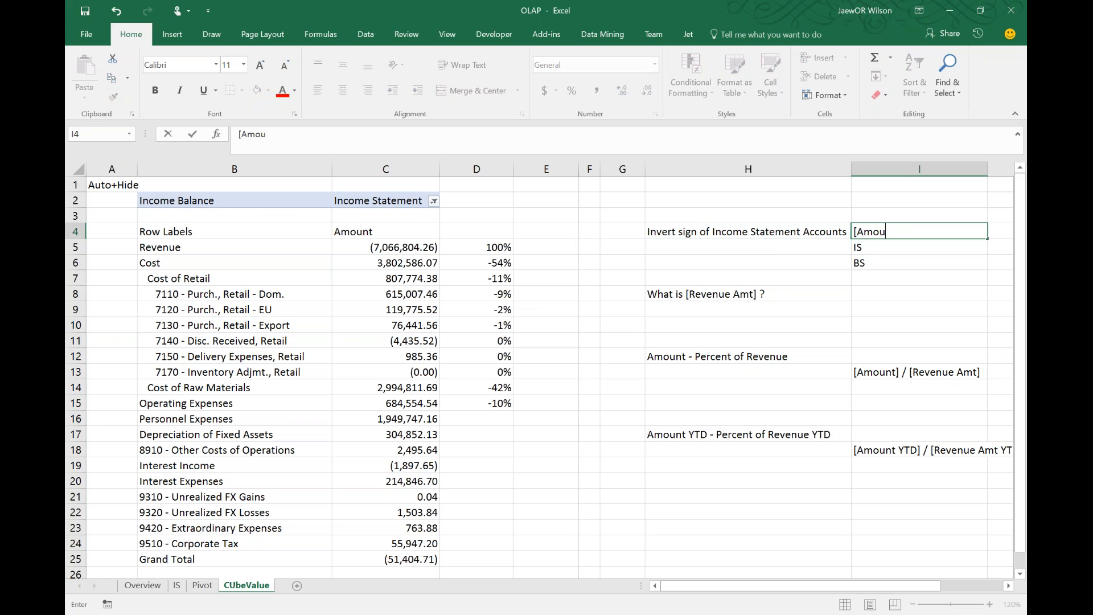
pyautogui.write('nt - Display')
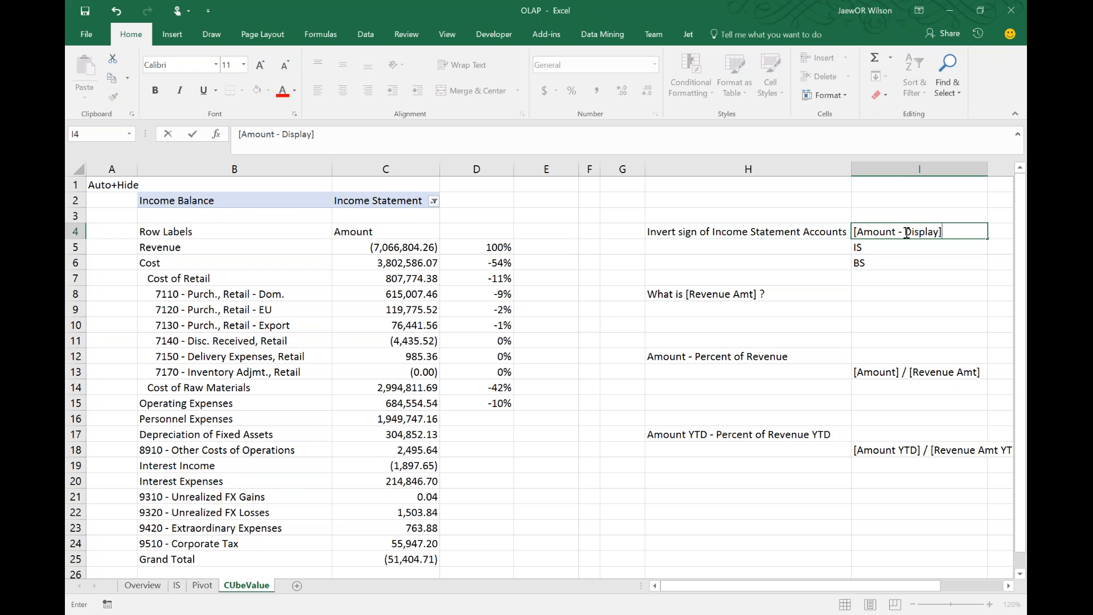
pyautogui.press('Return')
pyautogui.press('Up')
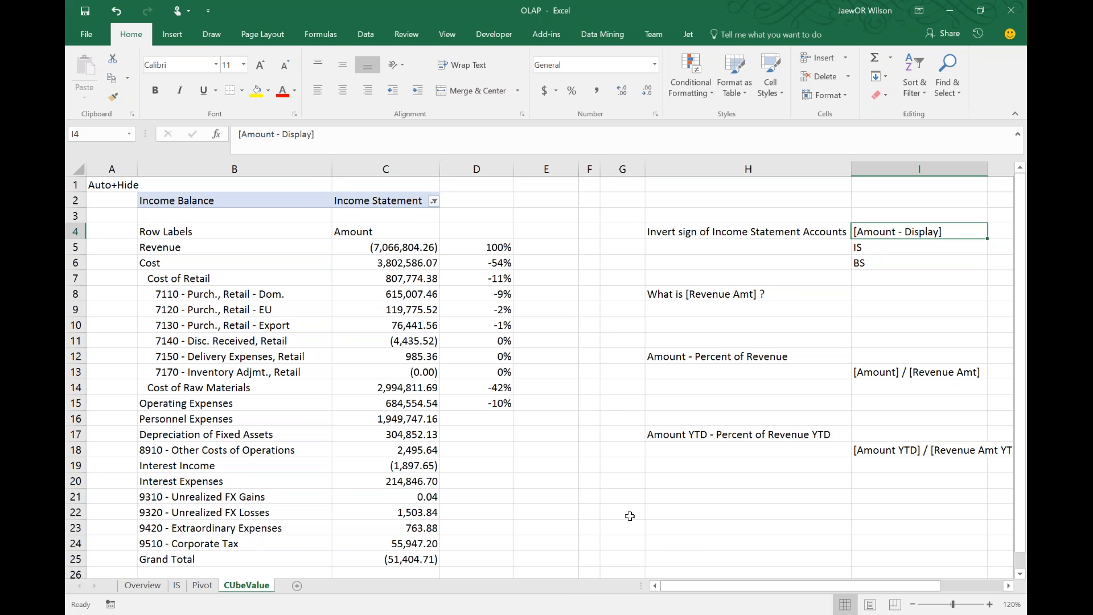
# In Jet Data Manager, start a calculated measure in the Finance cube's Amount folder named "Amount - Display" with format string #,#
pyautogui.moveTo(611, 614)
pyautogui.hotkey('alt', 'Tab')
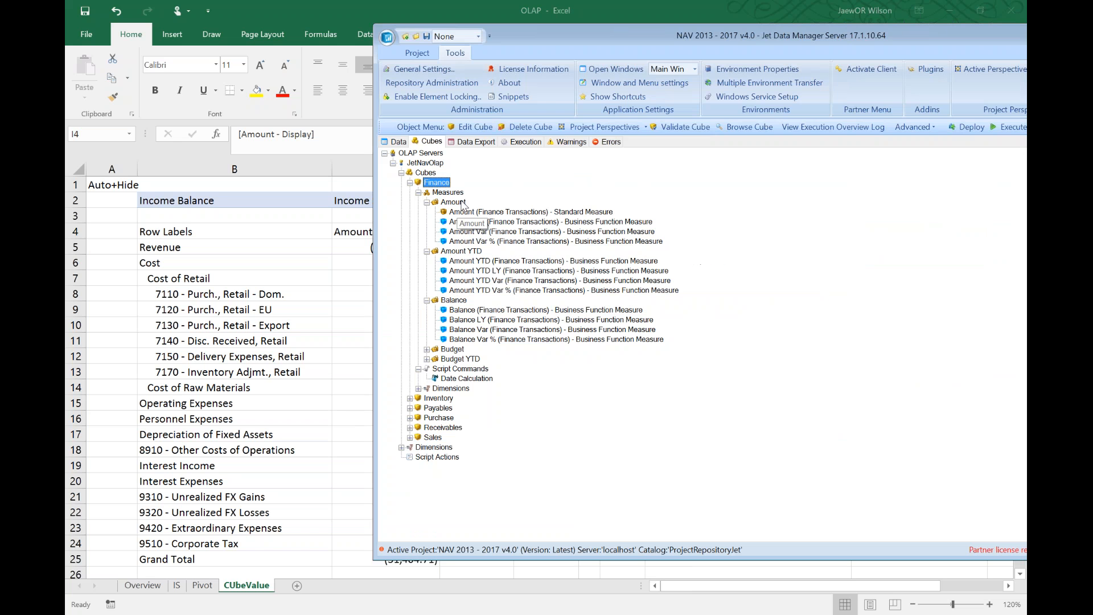
pyautogui.rightClick(462, 203)
pyautogui.click(524, 267)
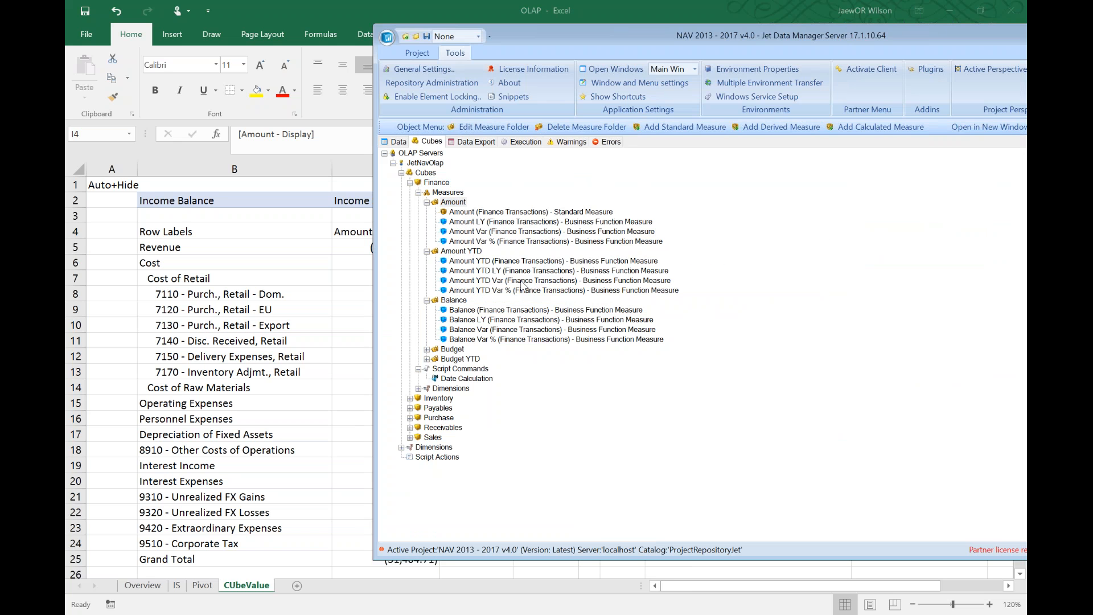
pyautogui.write('Di')
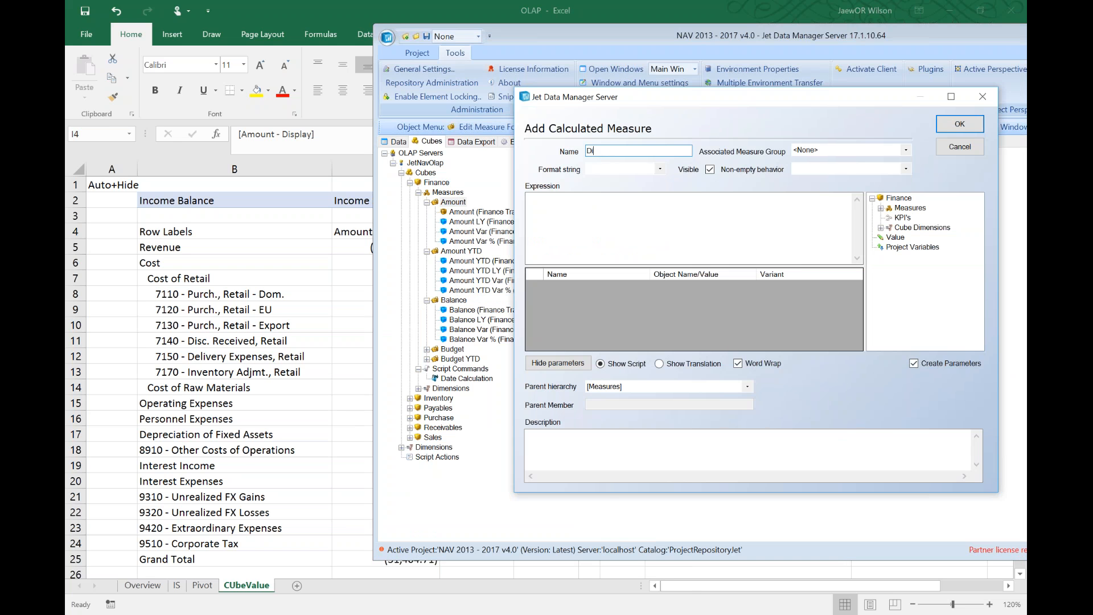
pyautogui.write('Amount - Display')
pyautogui.click(659, 169)
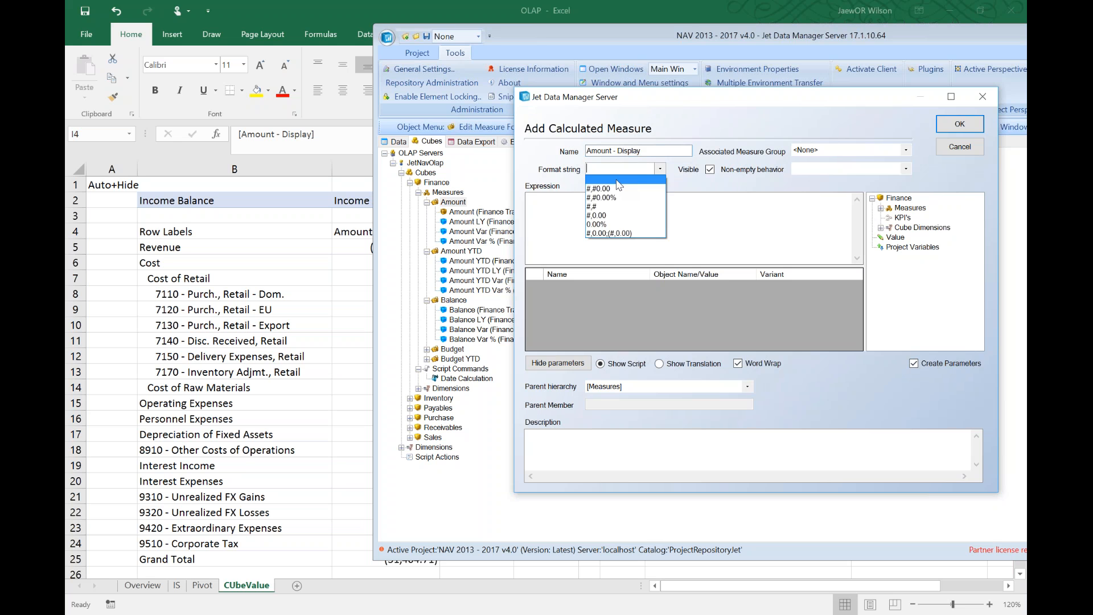
pyautogui.click(604, 206)
# Associate the measure with the Finance Transactions group and save it with the expression [Measures].[Amount]
pyautogui.click(856, 150)
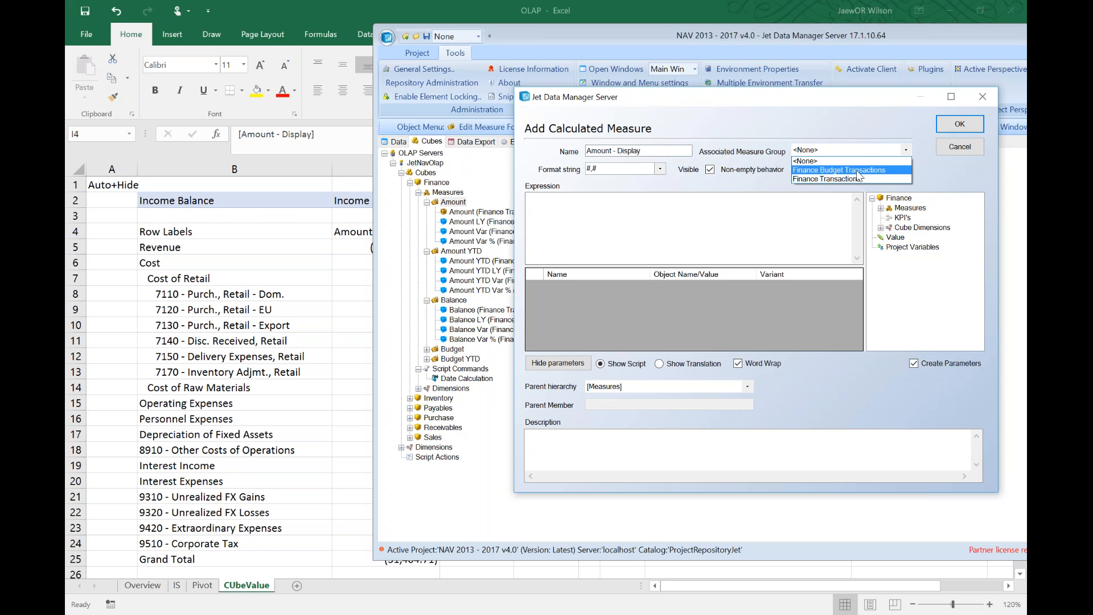
pyautogui.click(856, 179)
pyautogui.click(787, 234)
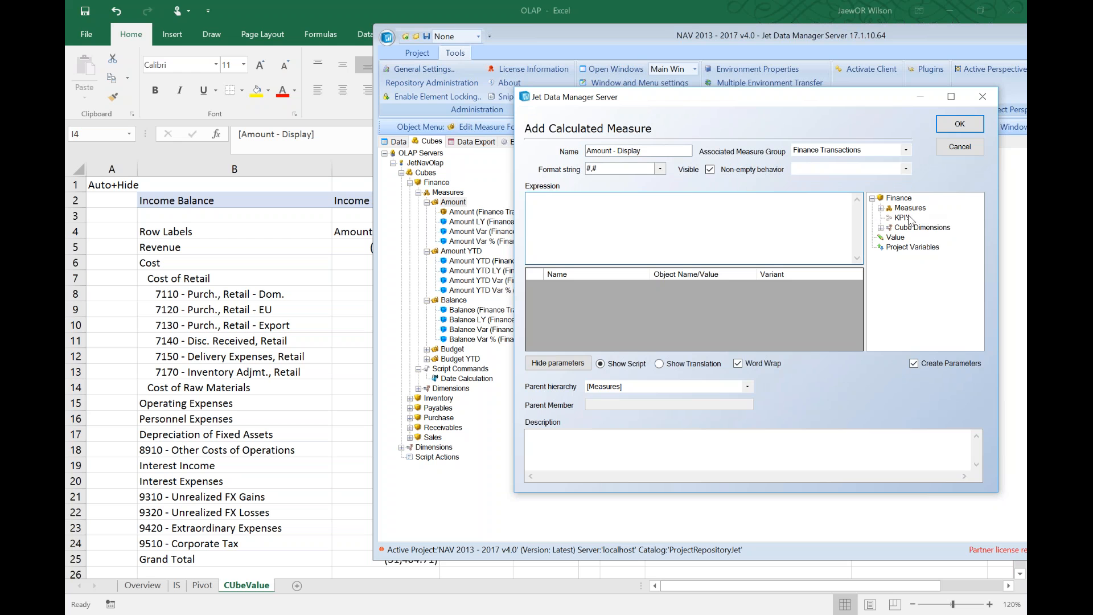
pyautogui.click(880, 208)
pyautogui.moveTo(911, 207); pyautogui.dragTo(747, 219)
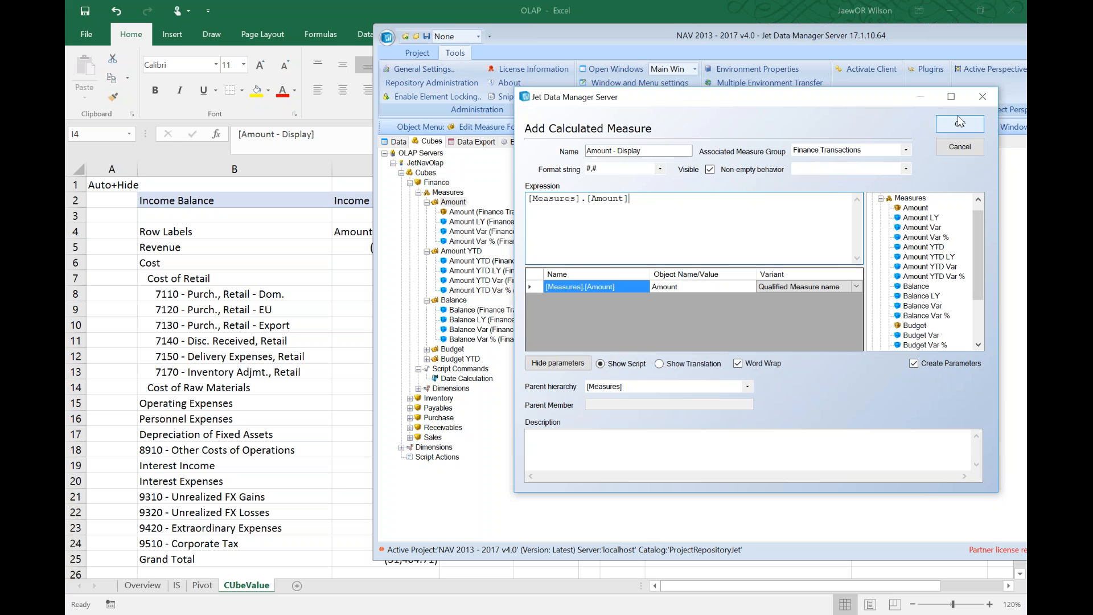
pyautogui.click(960, 123)
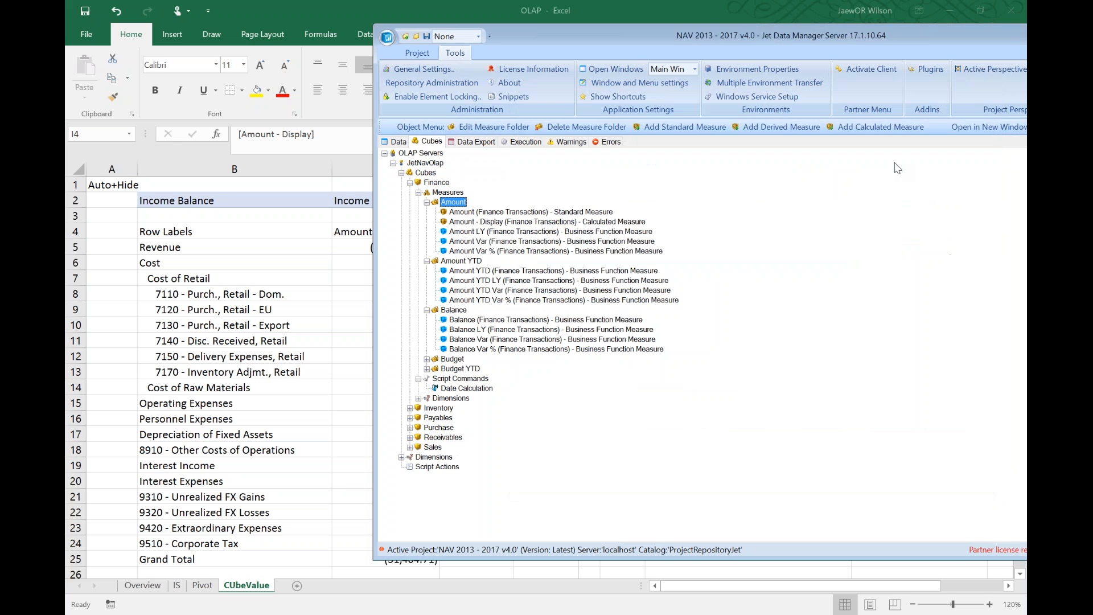
# Reapply the calculated measures and script commands of the Finance cube
pyautogui.rightClick(437, 182)
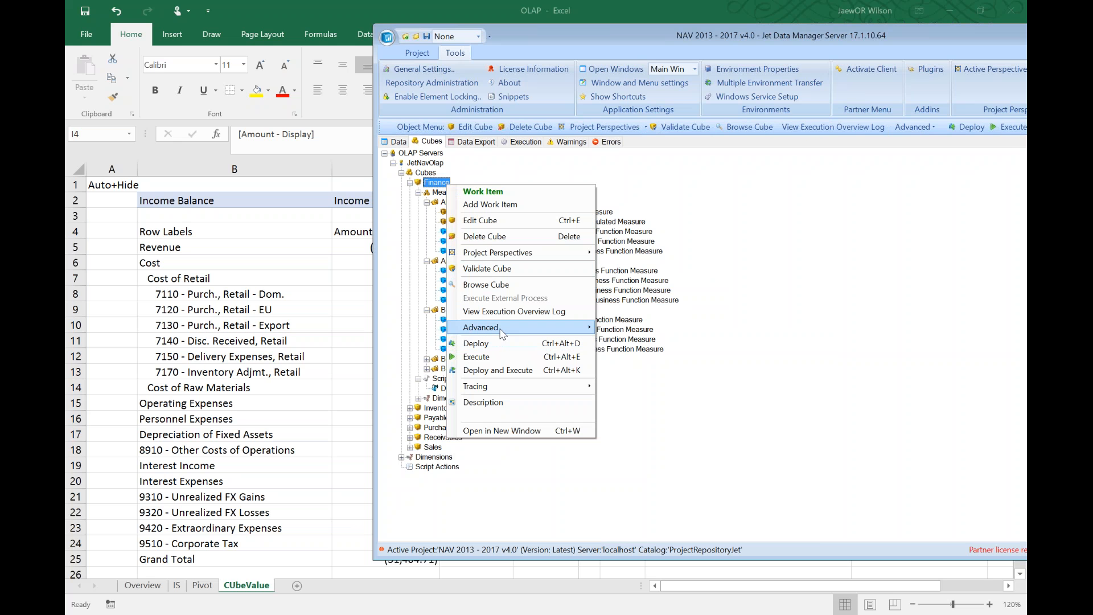
pyautogui.moveTo(502, 334)
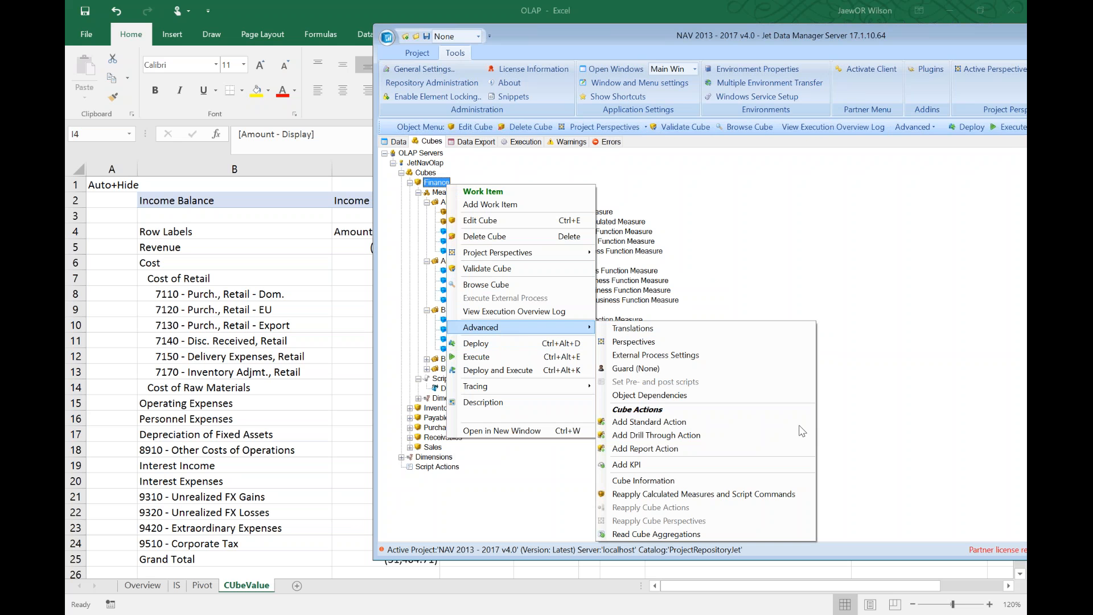
pyautogui.click(770, 494)
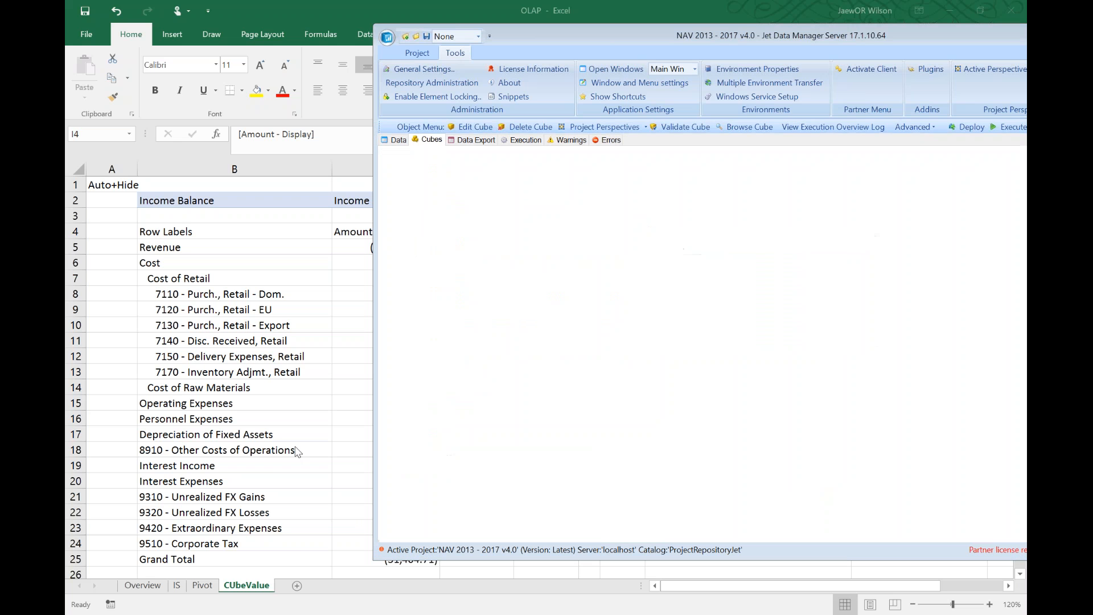
# Return to the Pivot sheet of the Excel workbook and refresh the PivotTable
pyautogui.click(235, 415)
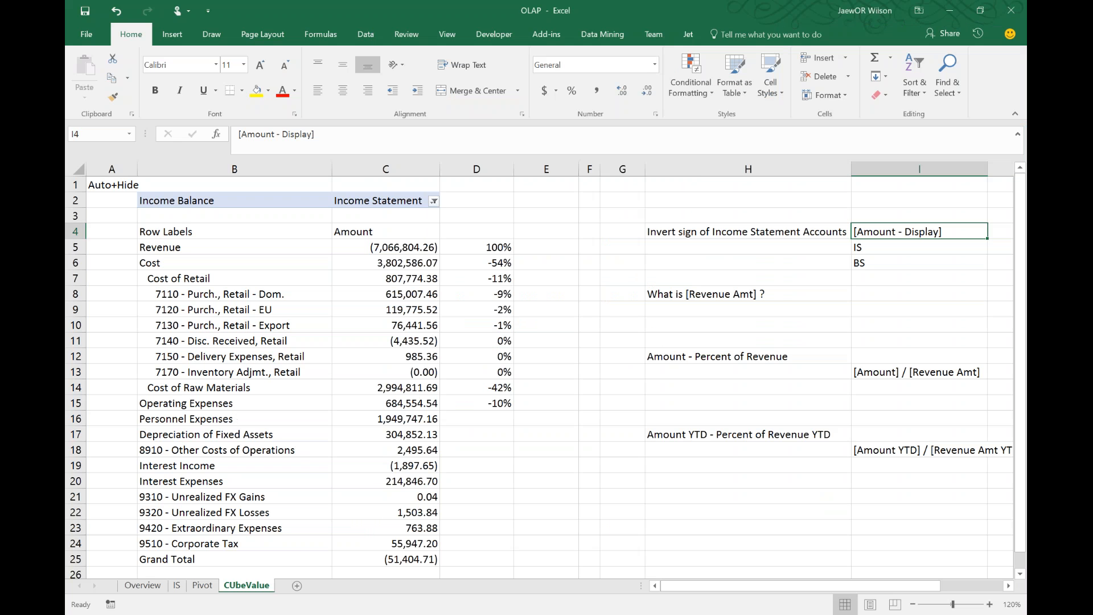
pyautogui.click(202, 585)
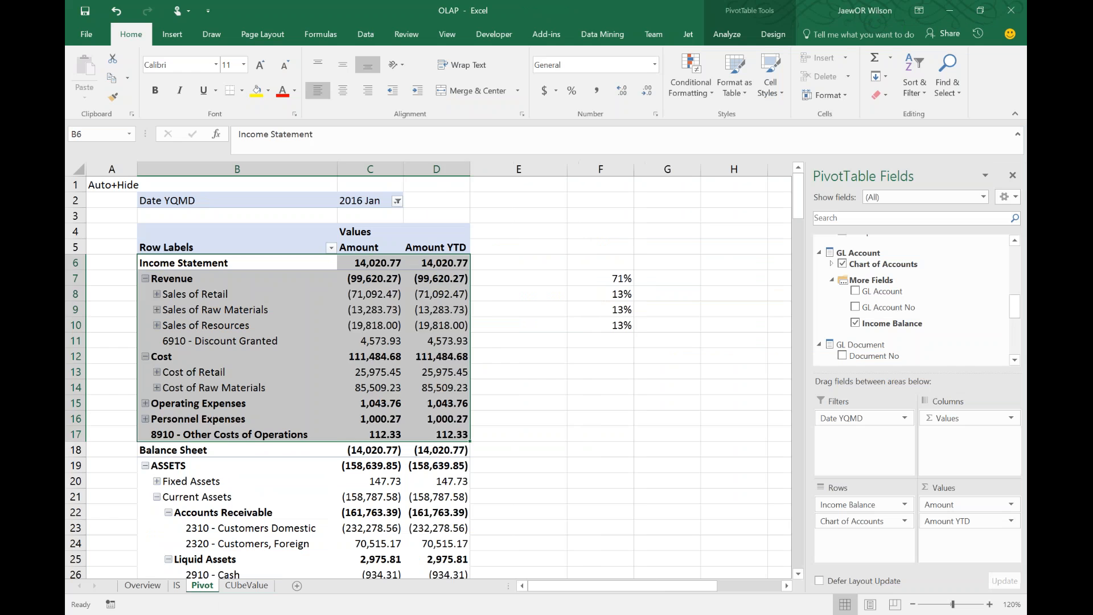
pyautogui.click(742, 32)
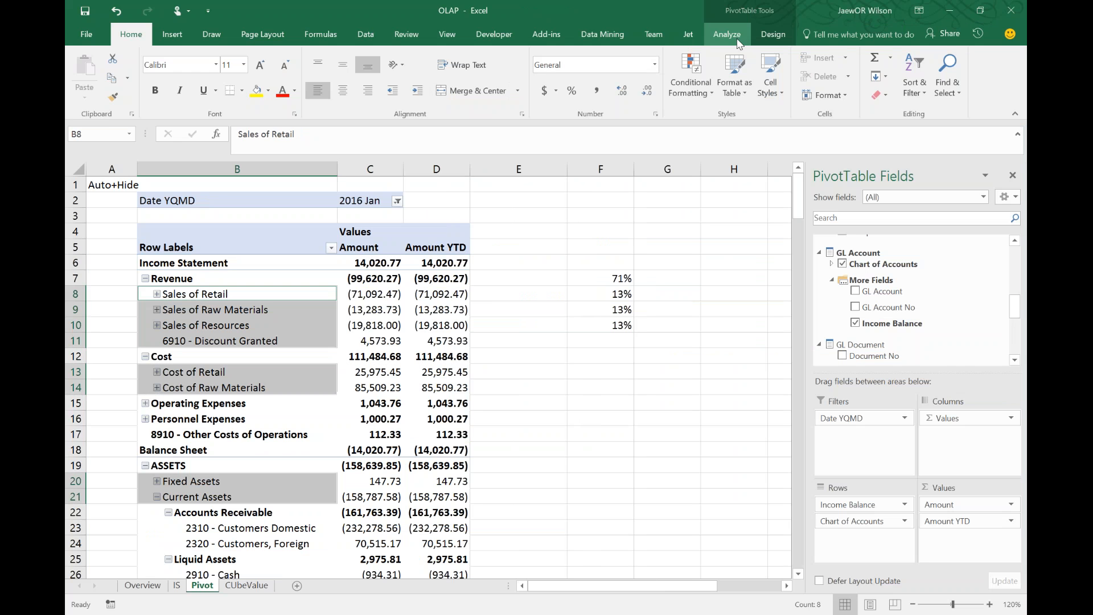
pyautogui.click(728, 35)
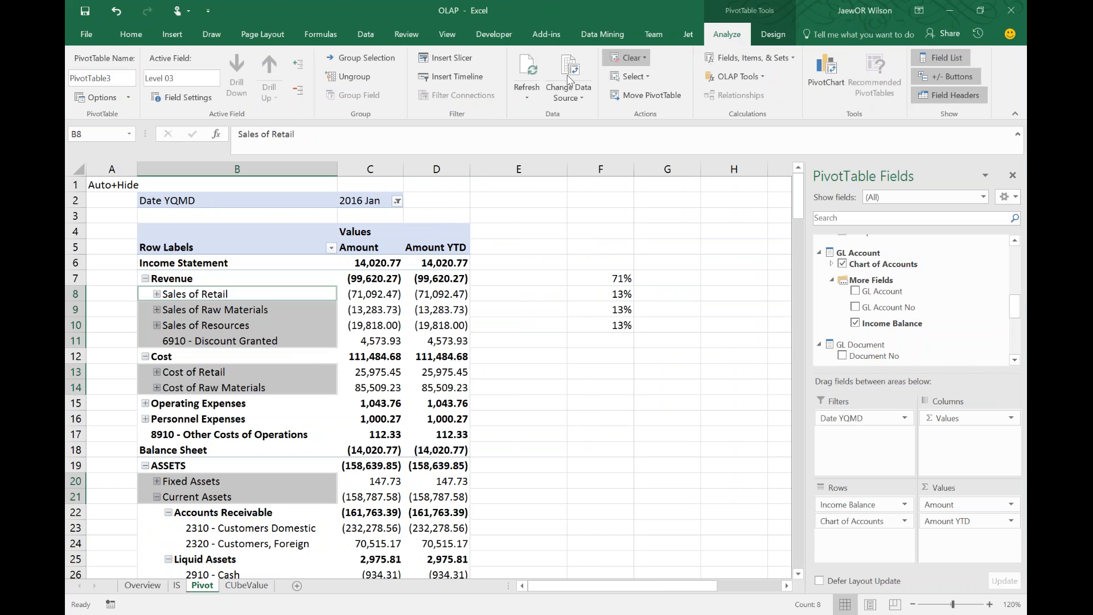
pyautogui.click(526, 72)
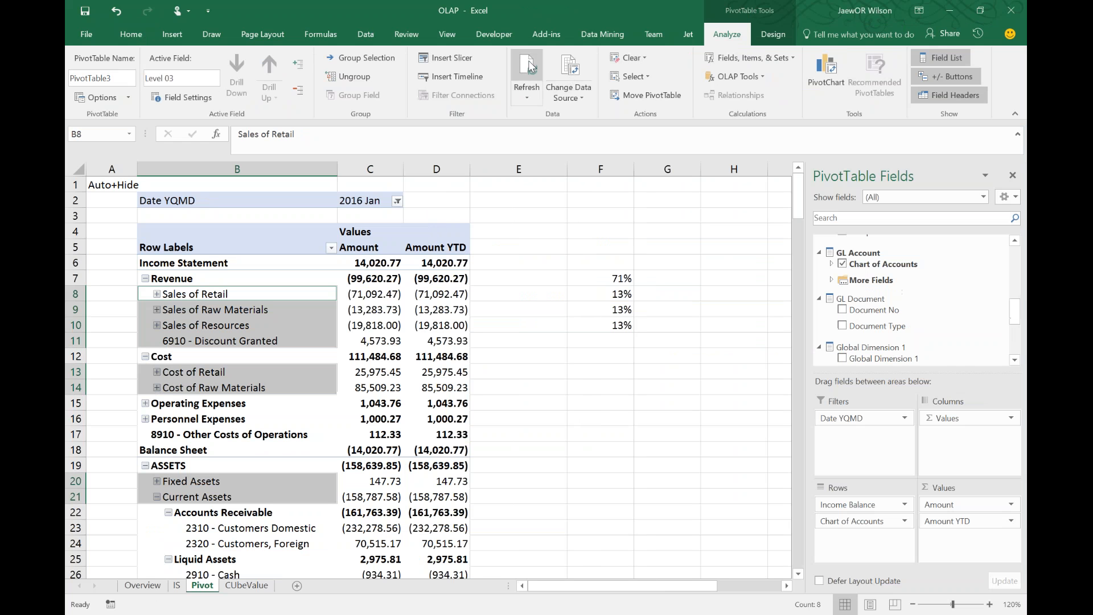
# Remove Amount YTD from the PivotTable values and move Income Balance from the rows to the filters
pyautogui.moveTo(945, 521); pyautogui.dragTo(623, 407)
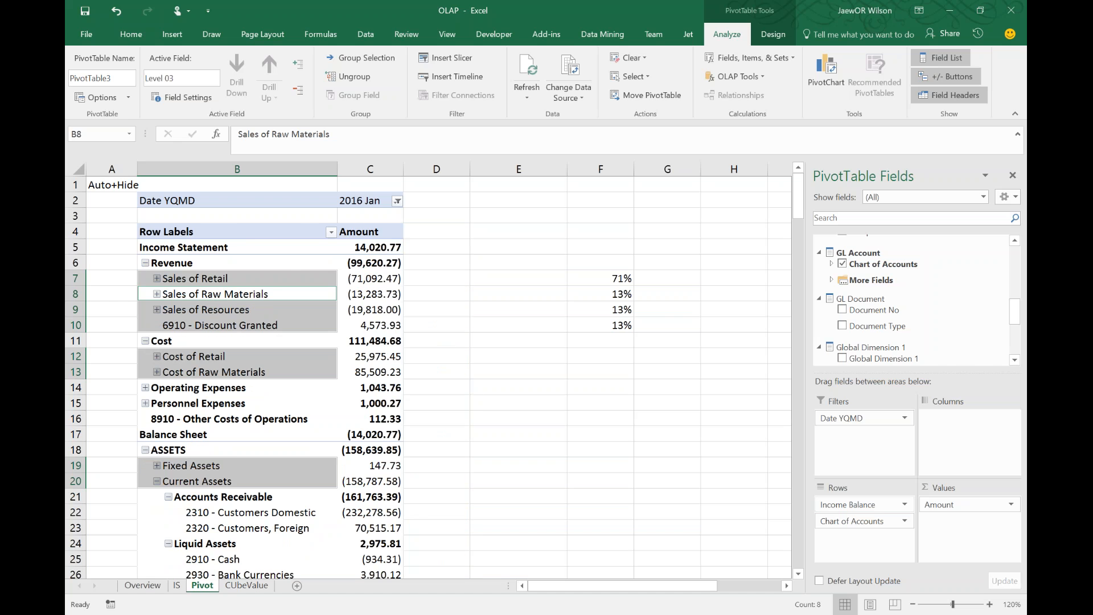
pyautogui.moveTo(869, 503); pyautogui.dragTo(863, 427)
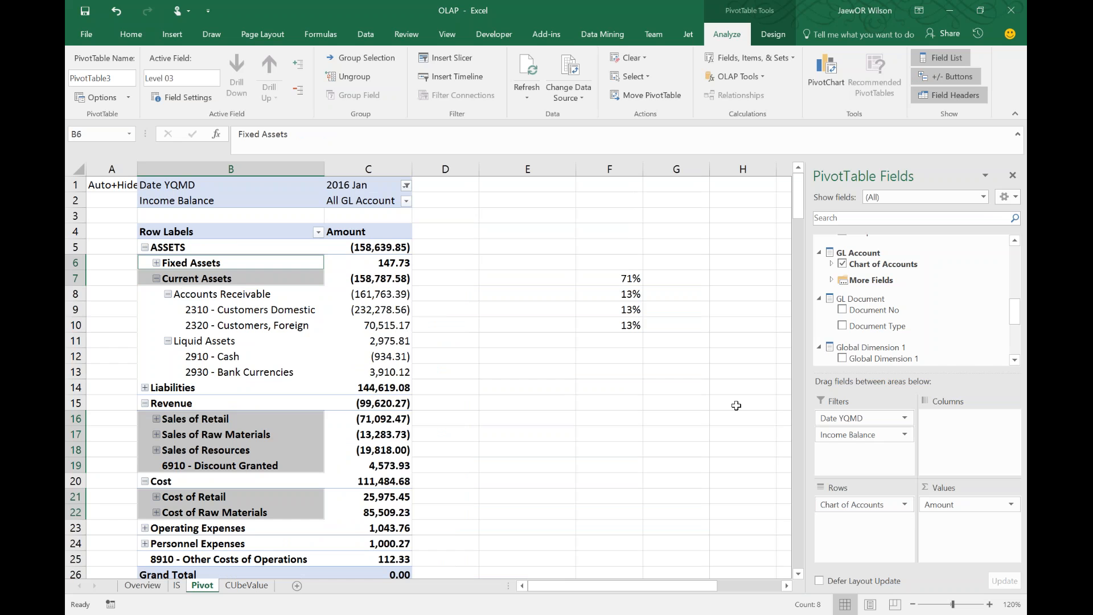
# Filter the PivotTable's Income Balance to Income Statement
pyautogui.click(405, 201)
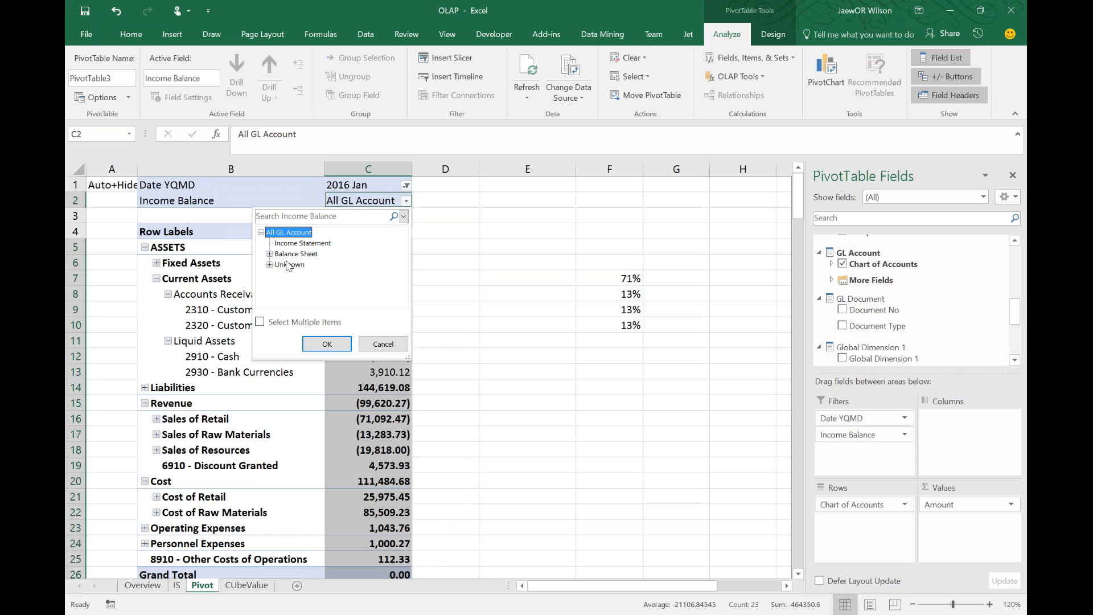
pyautogui.click(324, 347)
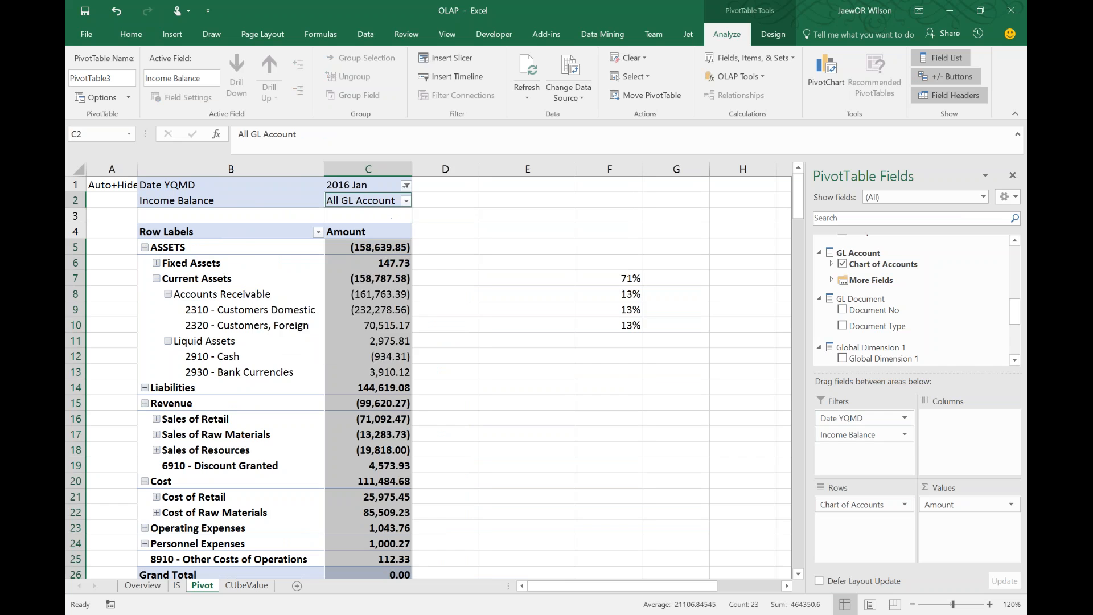
pyautogui.click(336, 280)
# Add the Amount - Display measure from Finance Transactions to the PivotTable values below Amount
pyautogui.moveTo(1016, 317); pyautogui.dragTo(1015, 263)
pyautogui.click(830, 295)
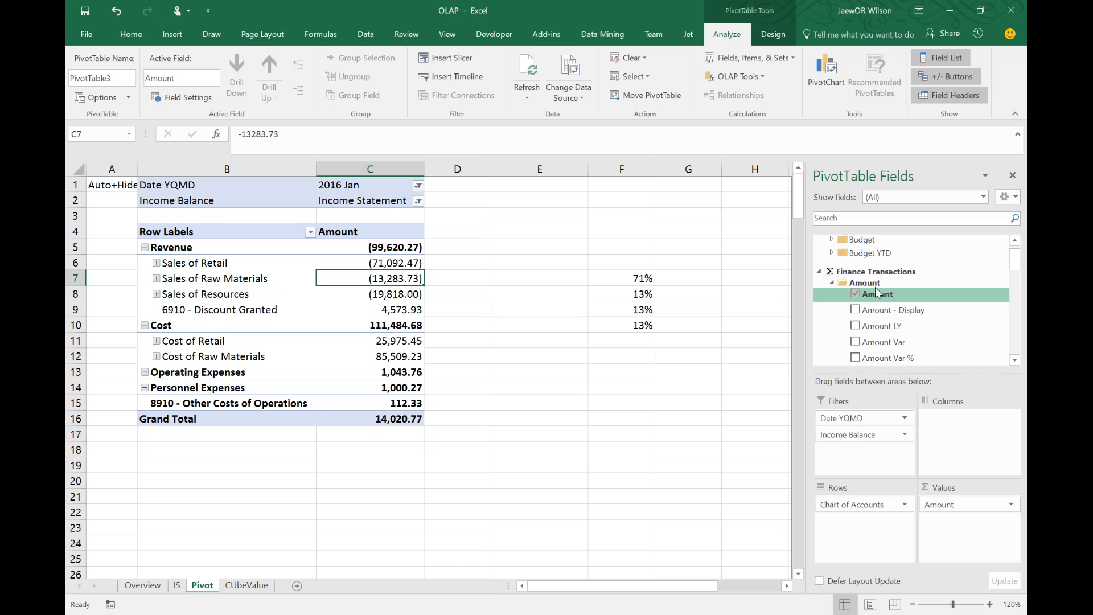
pyautogui.moveTo(893, 309); pyautogui.dragTo(953, 529)
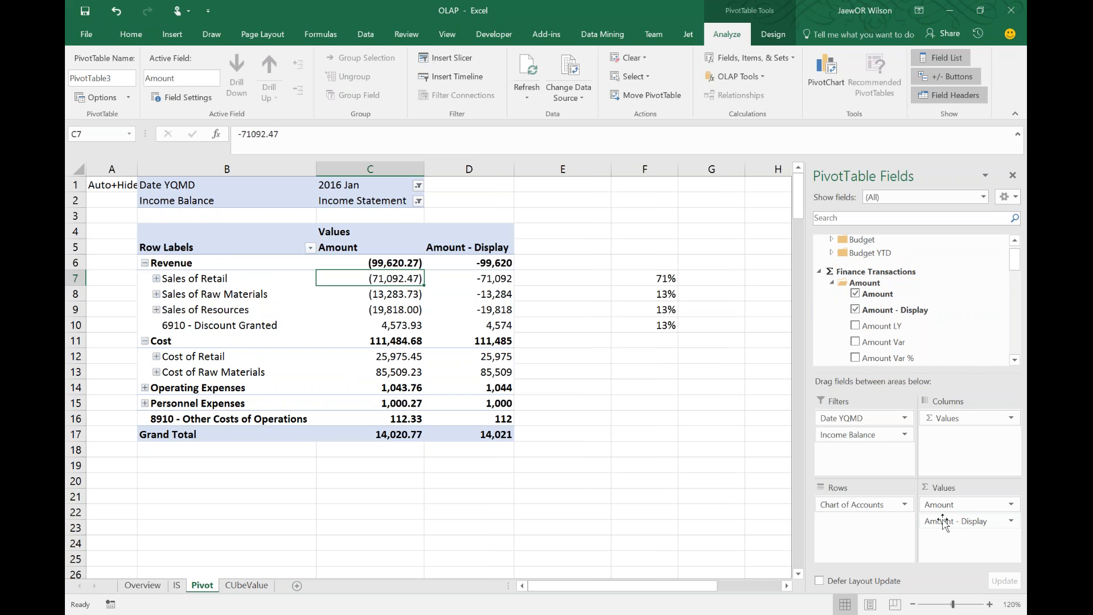
# Compare the Amount and Amount - Display columns across the revenue accounts and totals of the PivotTable
pyautogui.click(393, 293)
pyautogui.click(466, 296)
pyautogui.click(412, 306)
pyautogui.click(459, 294)
pyautogui.moveTo(400, 280); pyautogui.dragTo(399, 324)
pyautogui.moveTo(468, 279); pyautogui.dragTo(500, 320)
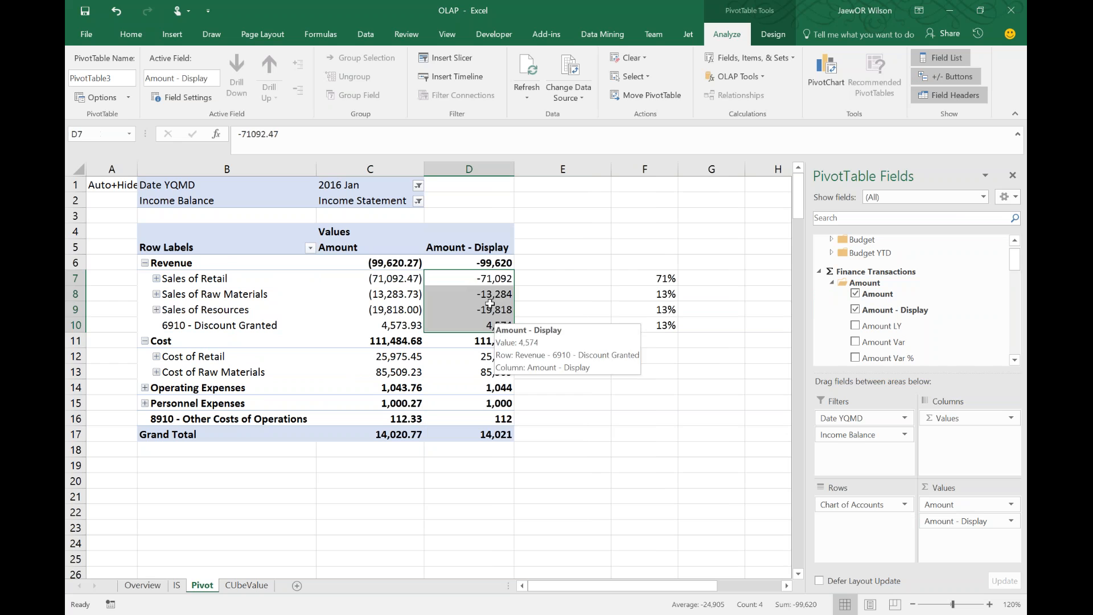
pyautogui.moveTo(504, 433); pyautogui.dragTo(398, 262)
pyautogui.click(386, 282)
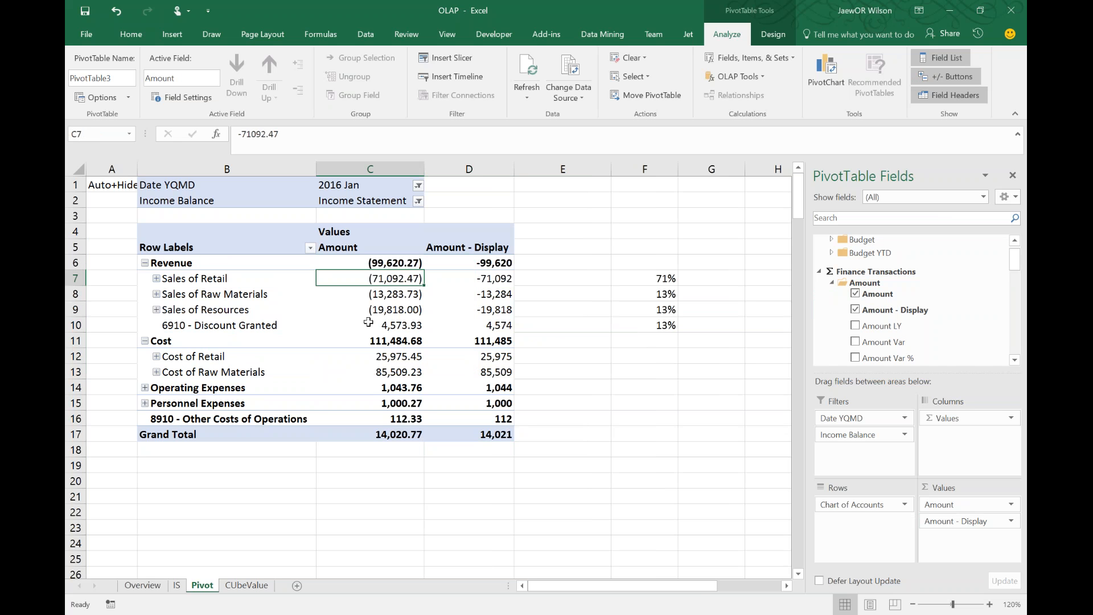
# On the CUbeValue sheet, review the "What is [Revenue Amt] ?" note and the CUBEVALUE formula for Revenue in C5
pyautogui.click(246, 585)
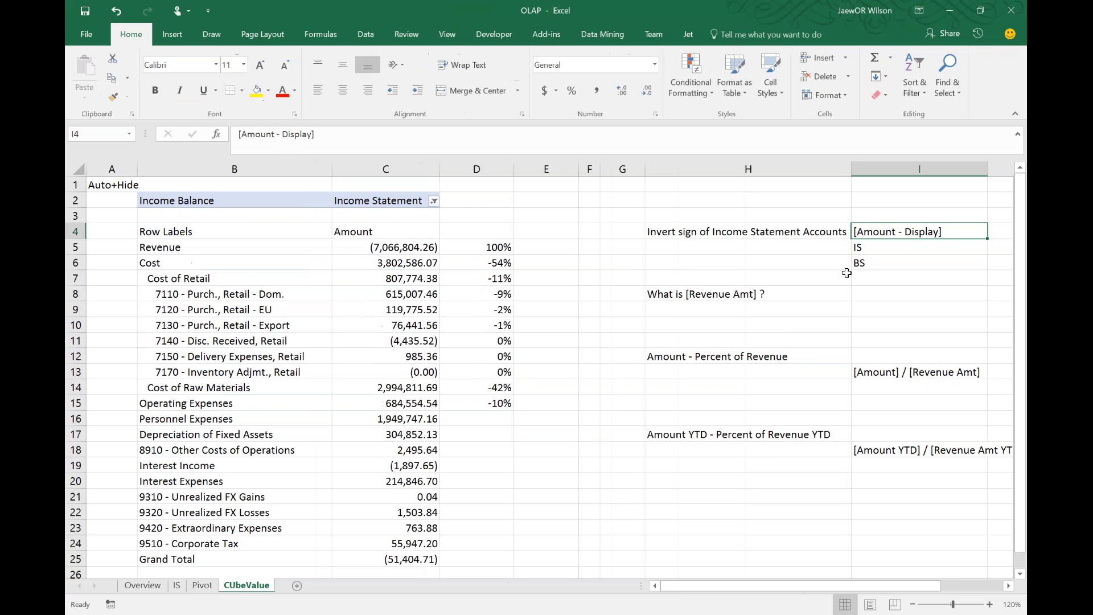
pyautogui.click(819, 297)
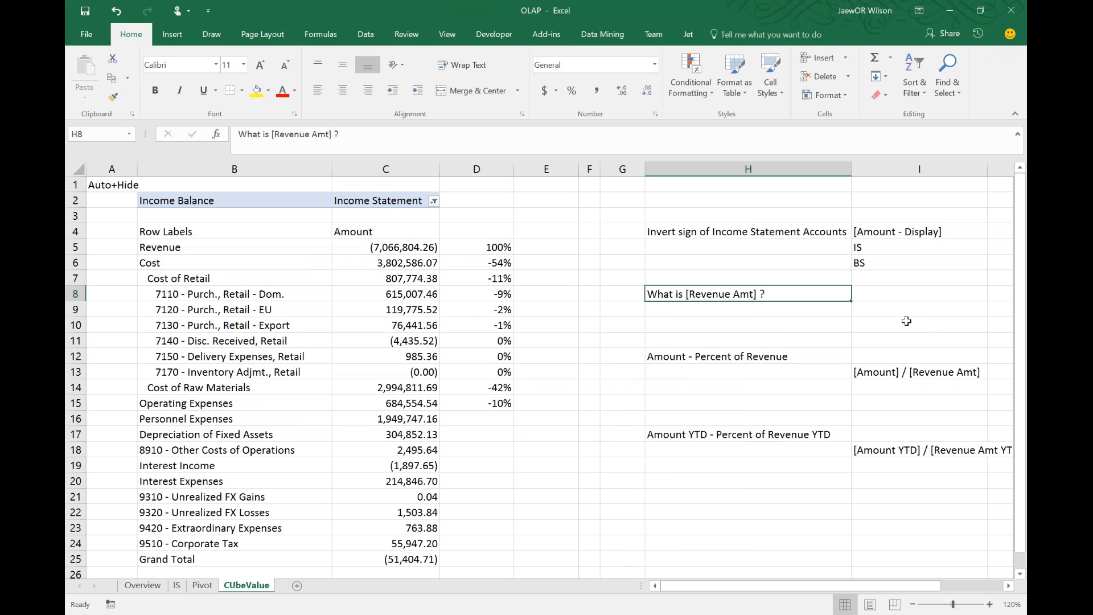
pyautogui.click(381, 248)
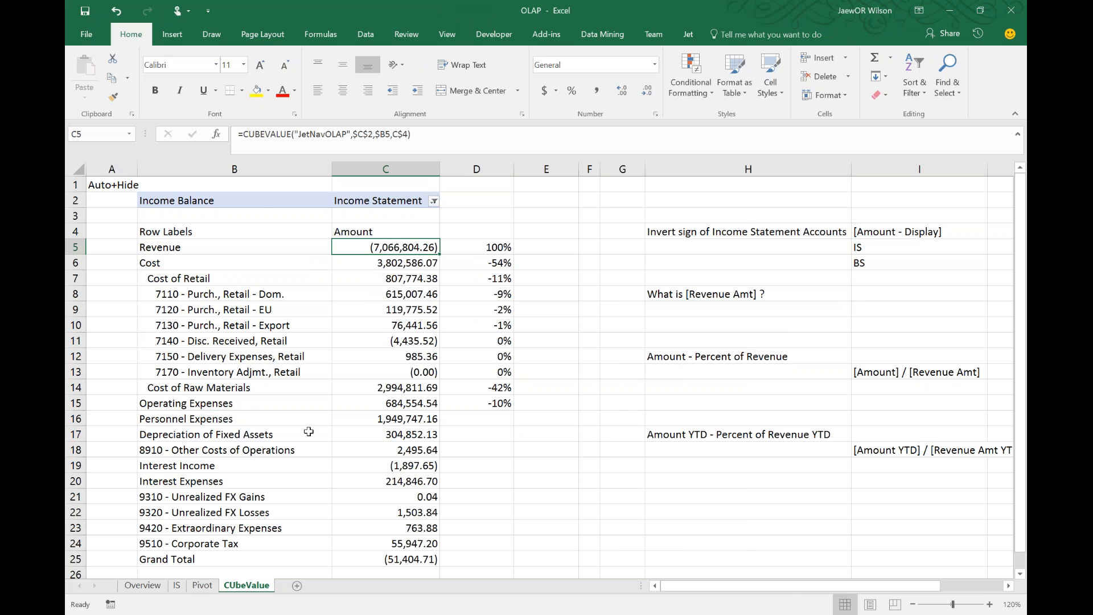
# Convert the PivotTable on the Pivot sheet to cube formulas
pyautogui.click(202, 585)
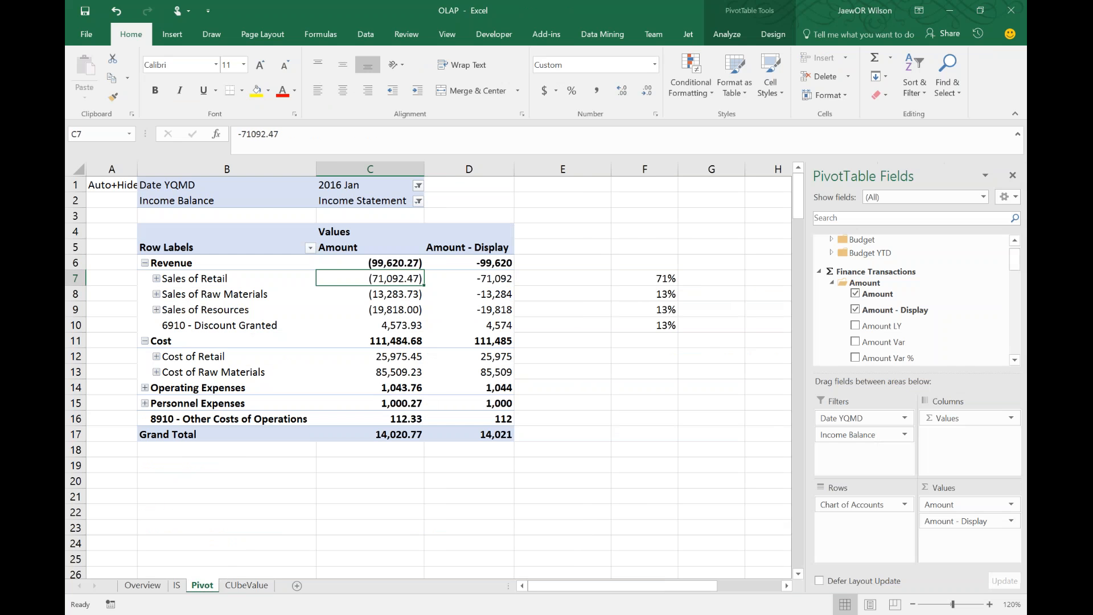
pyautogui.moveTo(481, 319)
pyautogui.hotkey('alt', 'Tab')
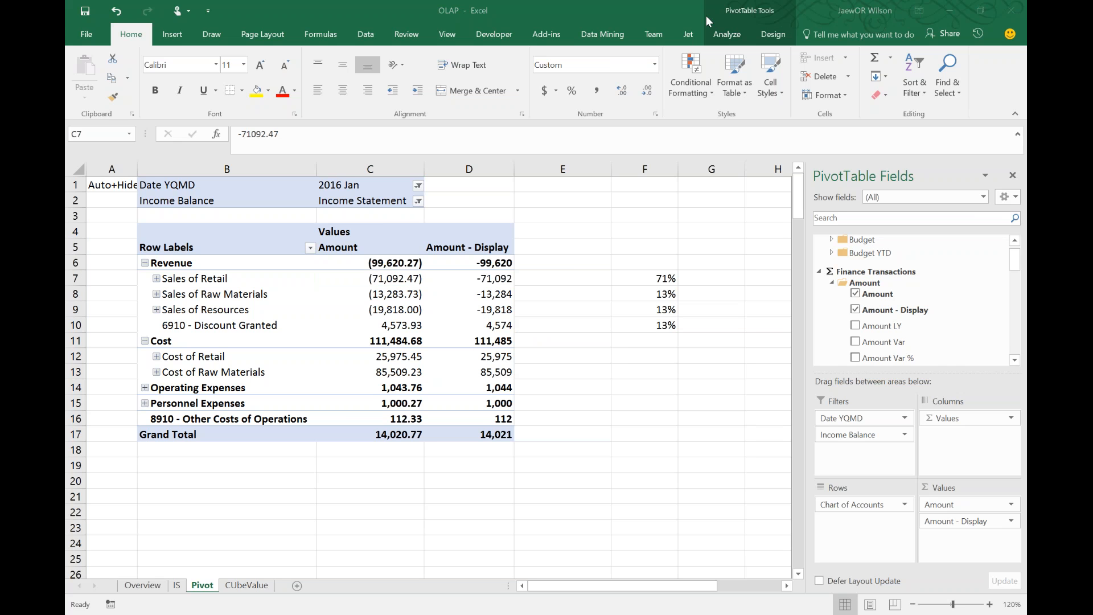
pyautogui.click(201, 269)
pyautogui.click(191, 267)
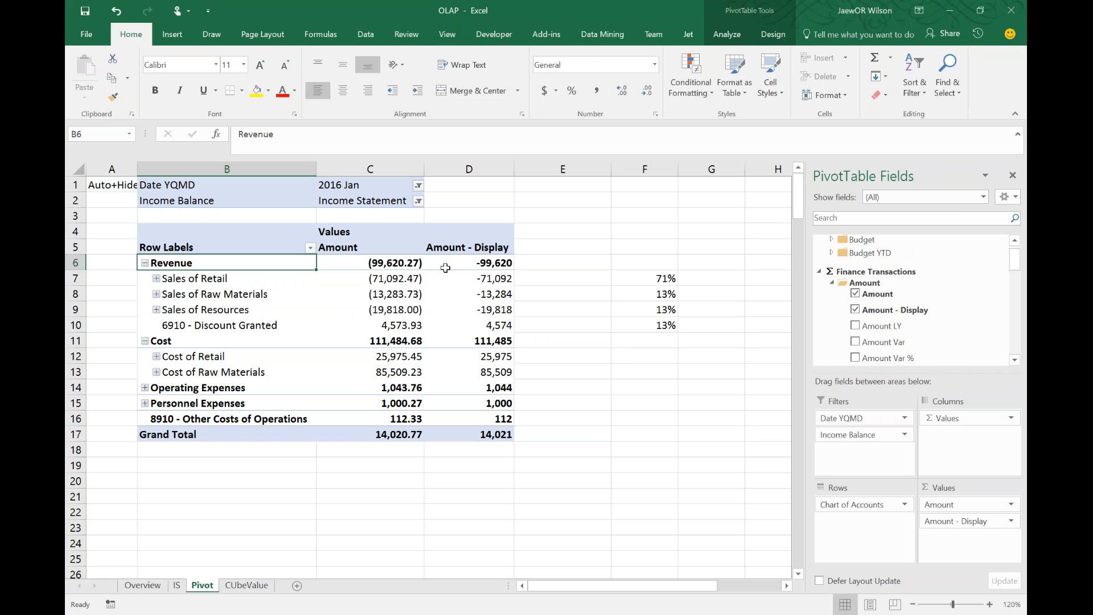
pyautogui.click(736, 31)
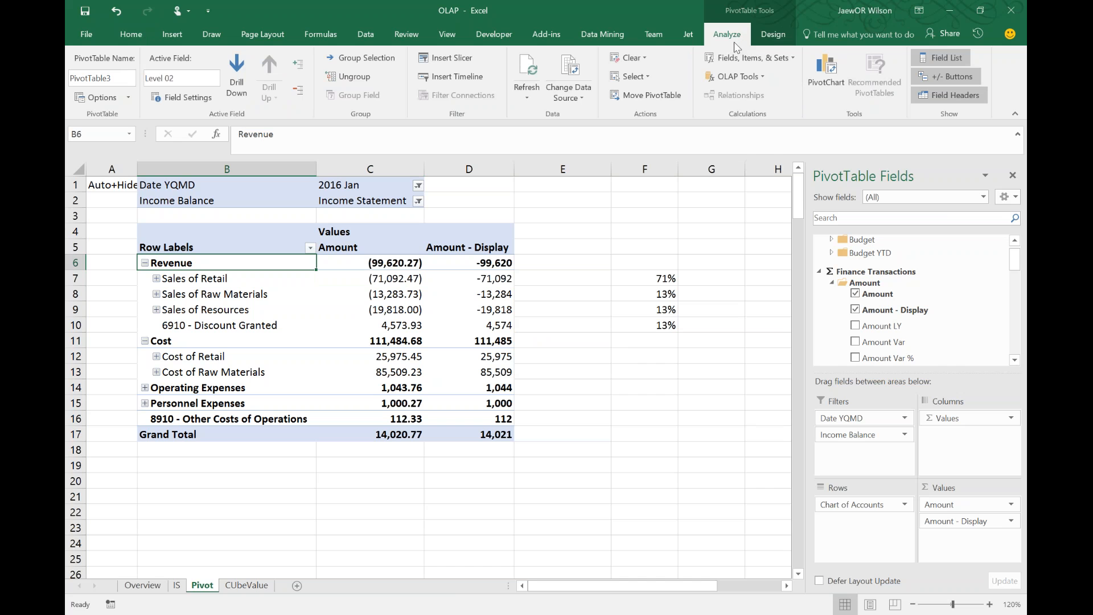
pyautogui.click(753, 73)
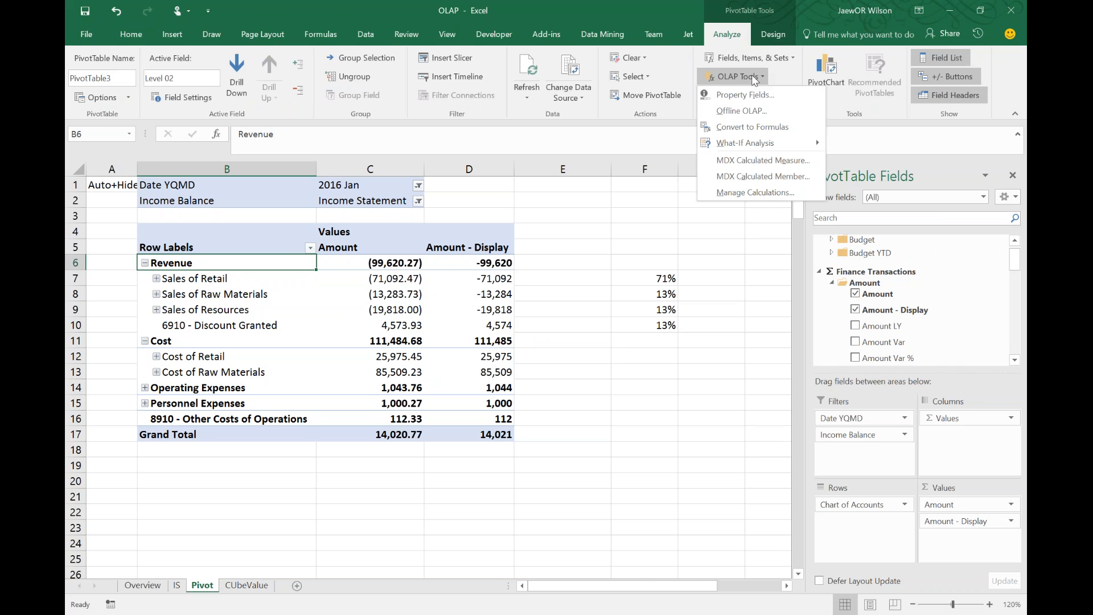
pyautogui.click(751, 128)
pyautogui.click(431, 339)
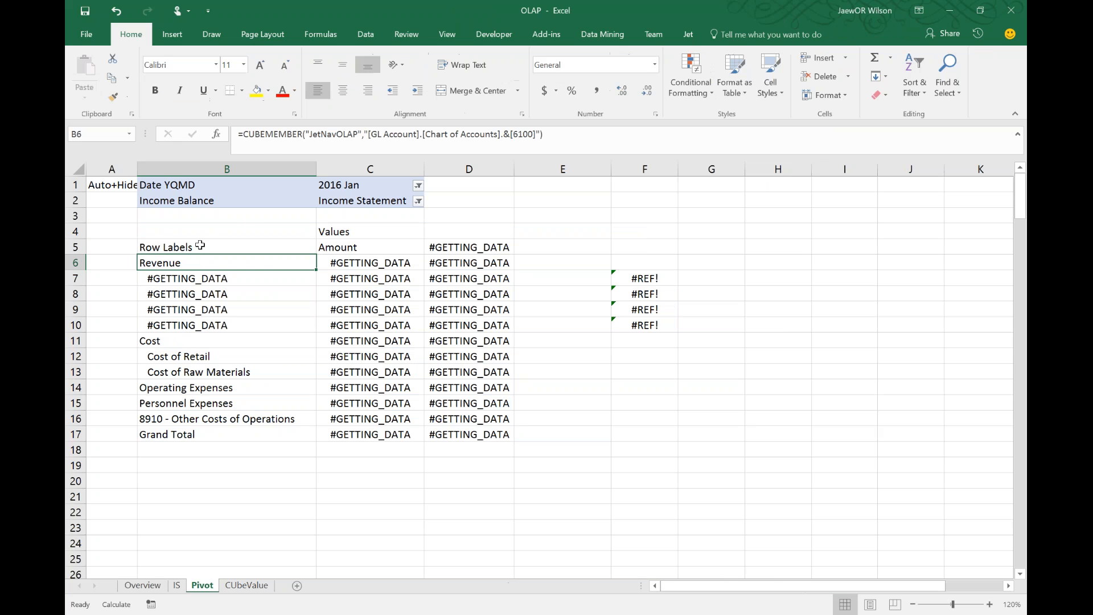
# Copy the member expression [GL Account].[Chart of Accounts].&[6100] from the Revenue formula in B6, and undo the conversion to formulas
pyautogui.moveTo(238, 135); pyautogui.dragTo(659, 157)
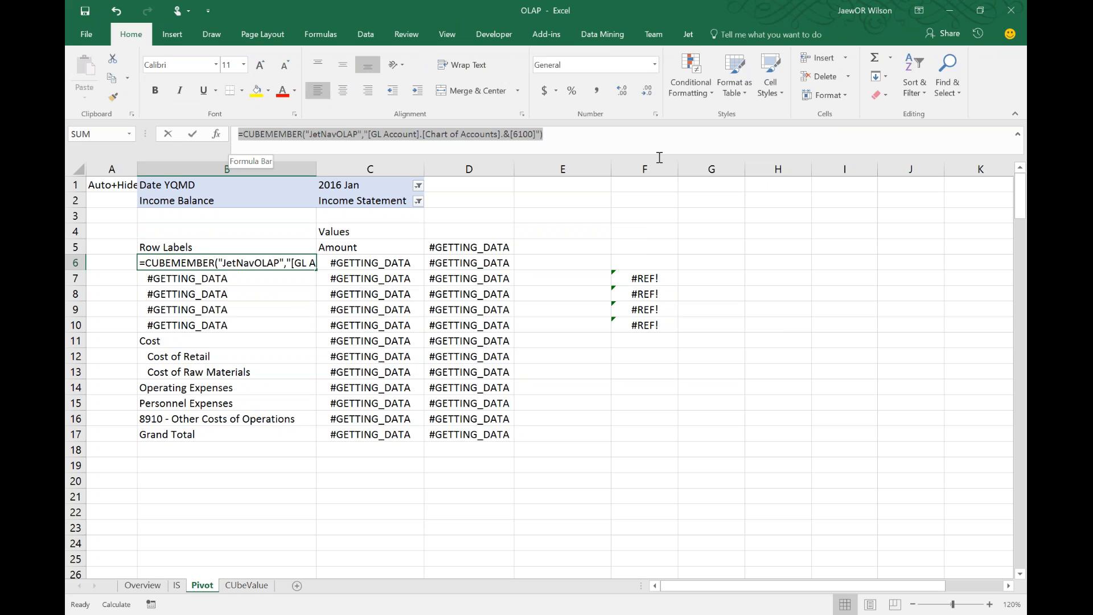
pyautogui.press('Escape')
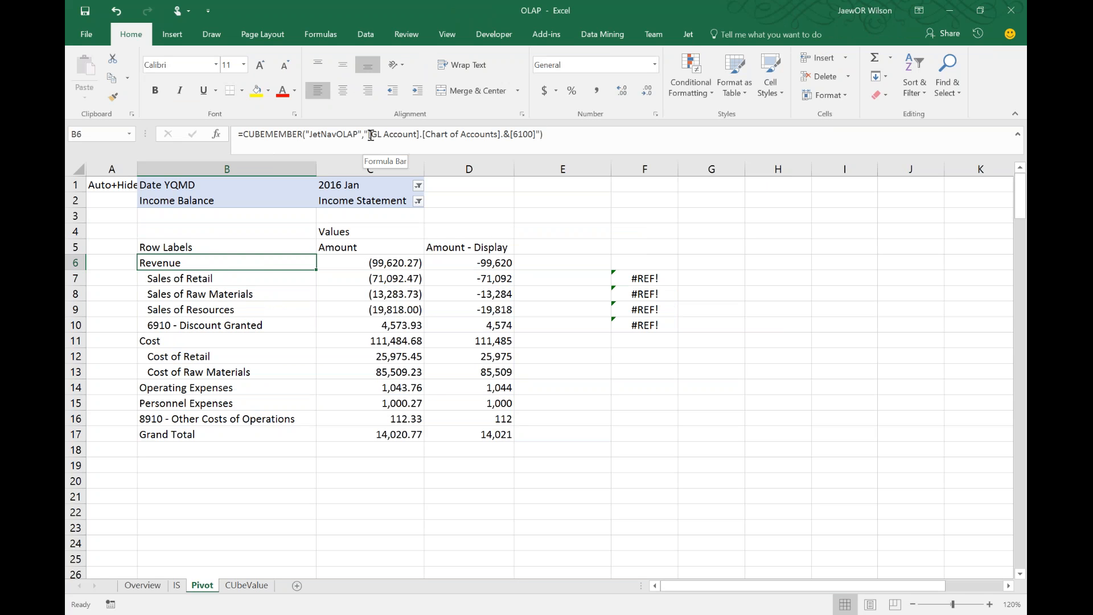
pyautogui.moveTo(369, 135); pyautogui.dragTo(538, 135)
pyautogui.hotkey('ctrl', 'c')
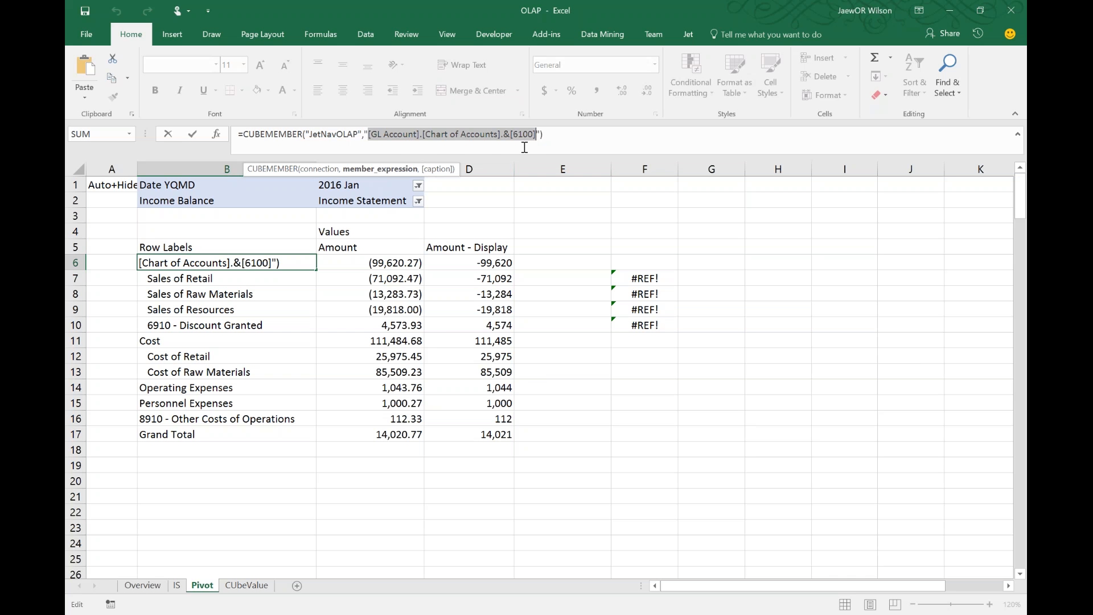
pyautogui.press('Escape')
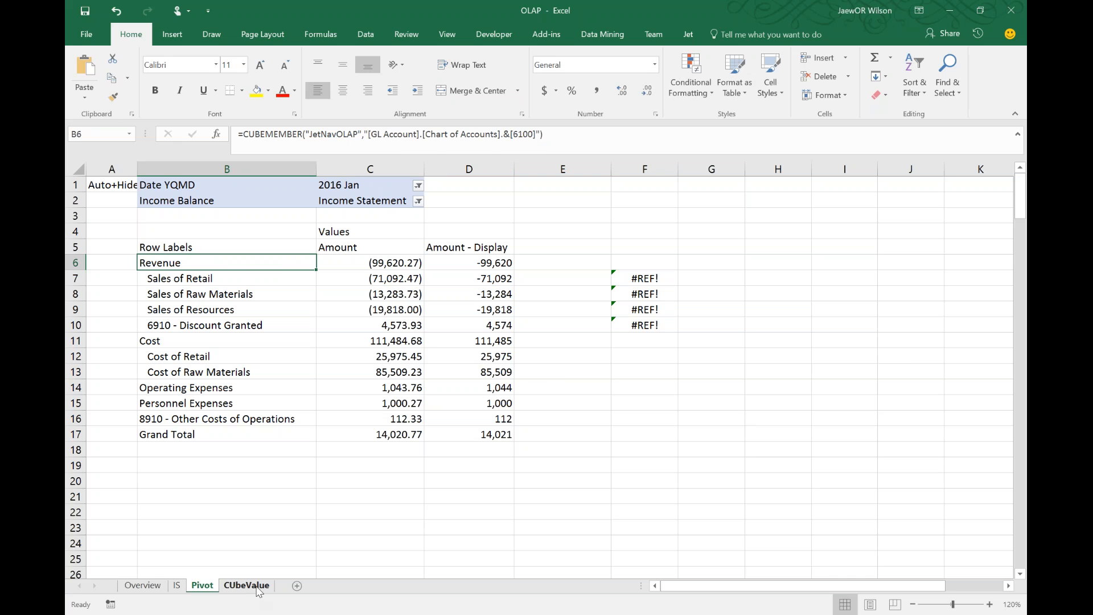
pyautogui.hotkey('ctrl', 'z')
# Paste the member expression on the CUbeValue sheet under "What is [Revenue Amt] ?" and move it to I9
pyautogui.hotkey('ctrl', 'pagedown')
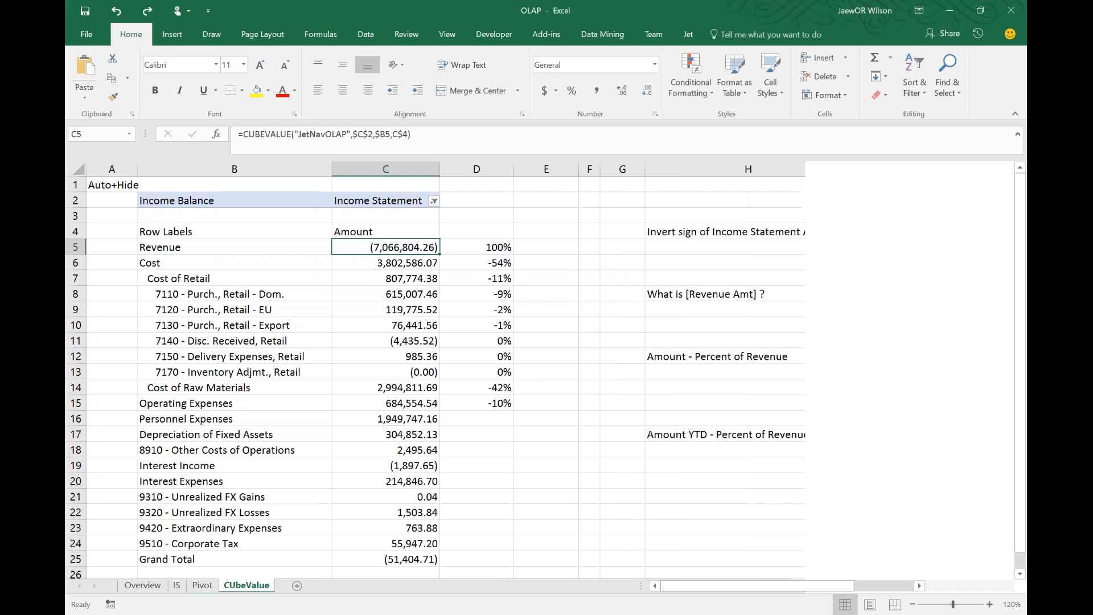
pyautogui.click(845, 306)
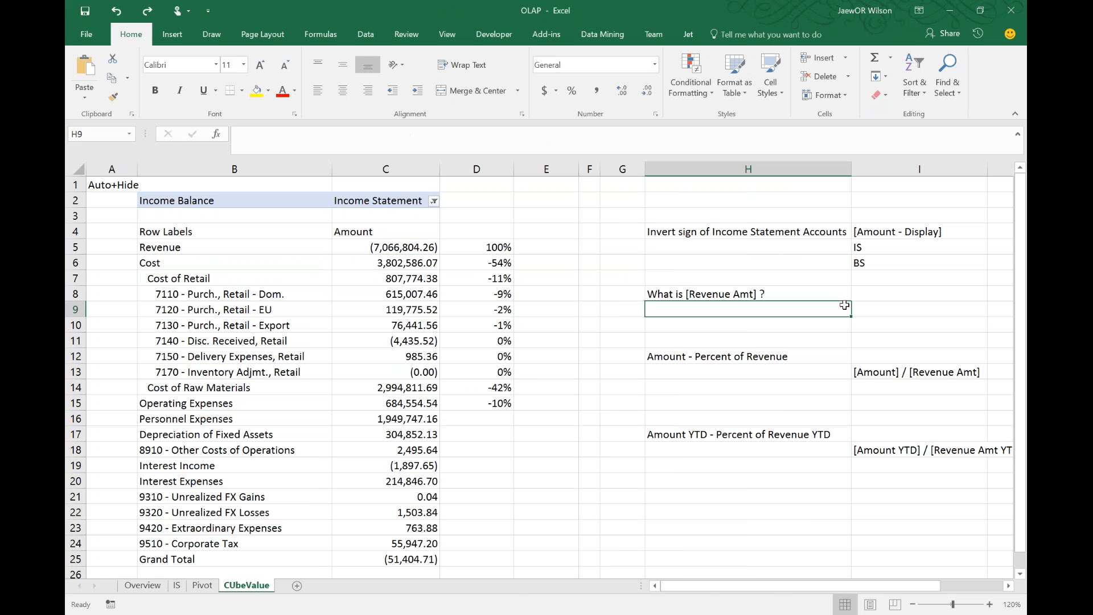
pyautogui.hotkey('ctrl', 'v')
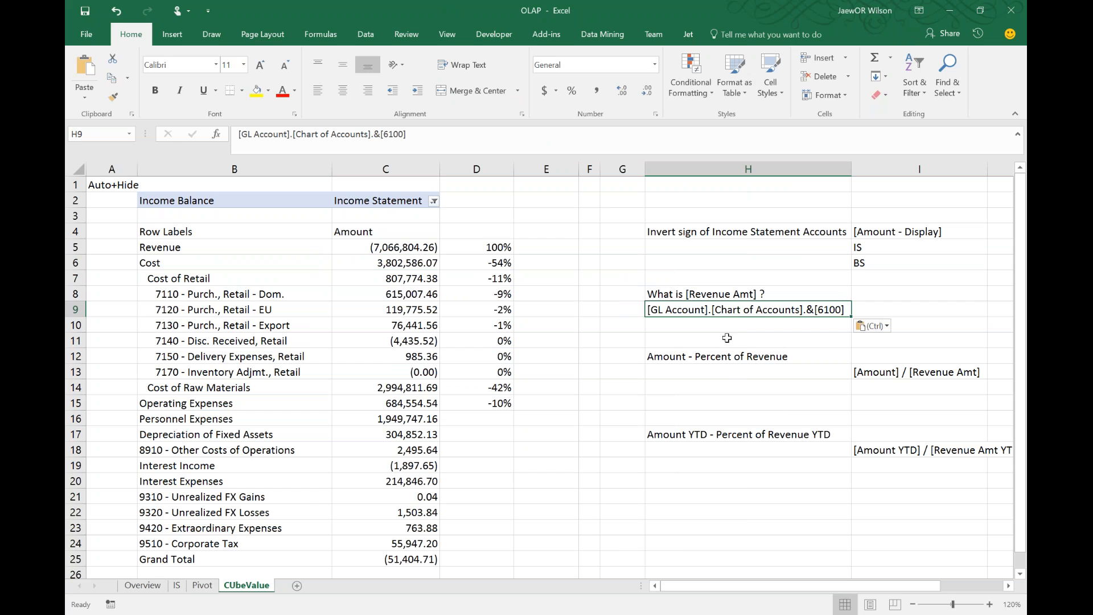
pyautogui.hotkey('ctrl', 'x')
pyautogui.press('Right')
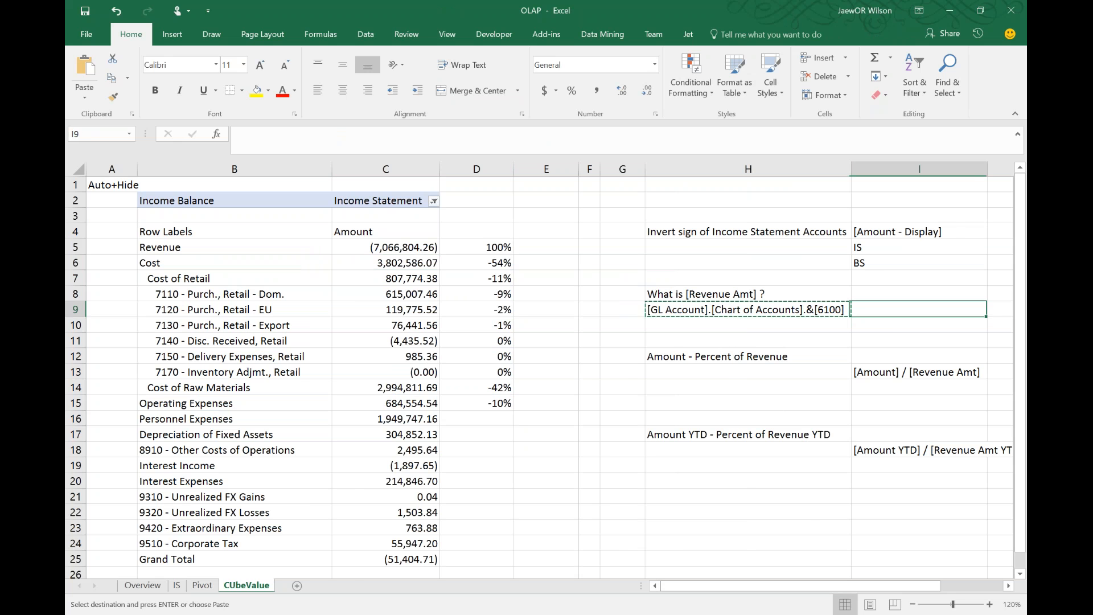
pyautogui.hotkey('ctrl', 'v')
# Review the "What is [Revenue Amt] ?" note with its member expression in I9, alongside the account row labels on the CUbeValue sheet
pyautogui.press('Left')
pyautogui.press('Right')
pyautogui.press('Right')
pyautogui.press('Right')
pyautogui.press('Left')
pyautogui.press('Left')
pyautogui.press('Left')
pyautogui.press('Left')
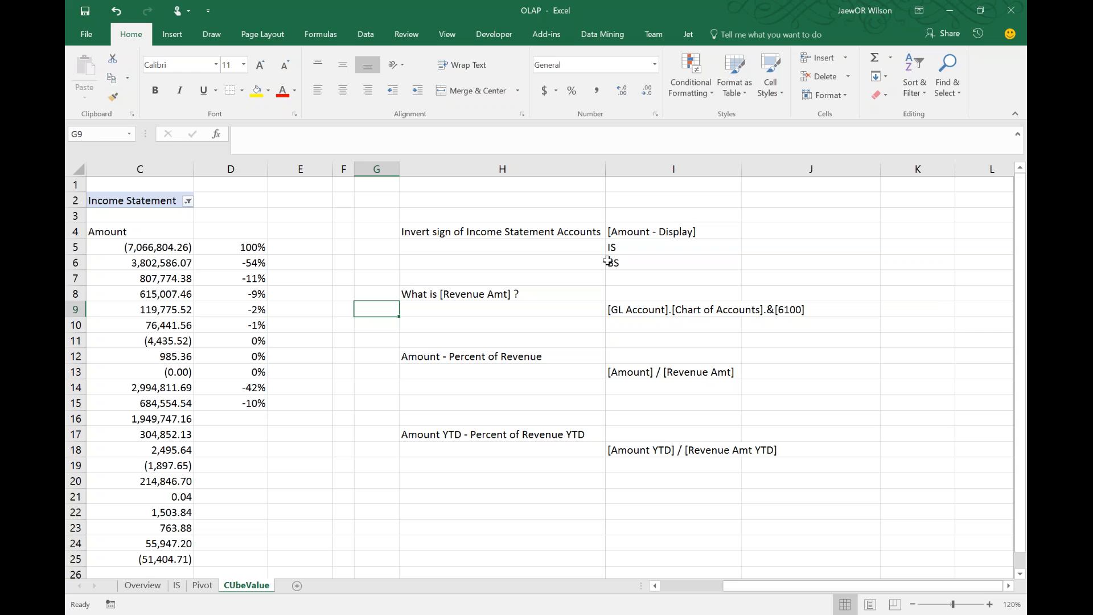
pyautogui.moveTo(491, 291); pyautogui.dragTo(799, 322)
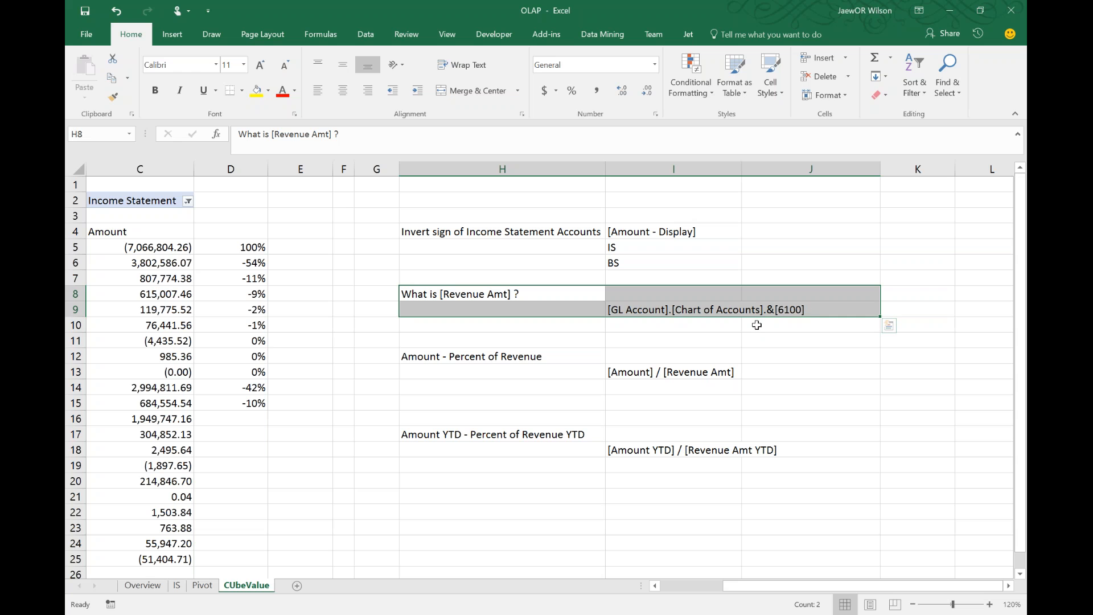
pyautogui.press('Left')
pyautogui.press('Left')
pyautogui.press('Left')
pyautogui.press('Left')
pyautogui.press('Left')
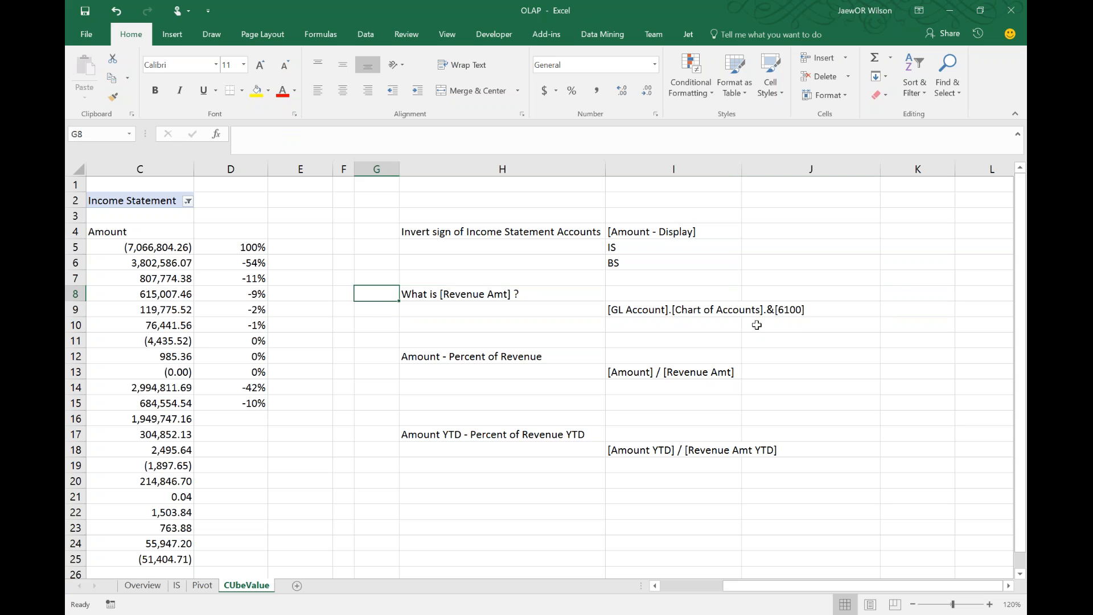
pyautogui.press('Left')
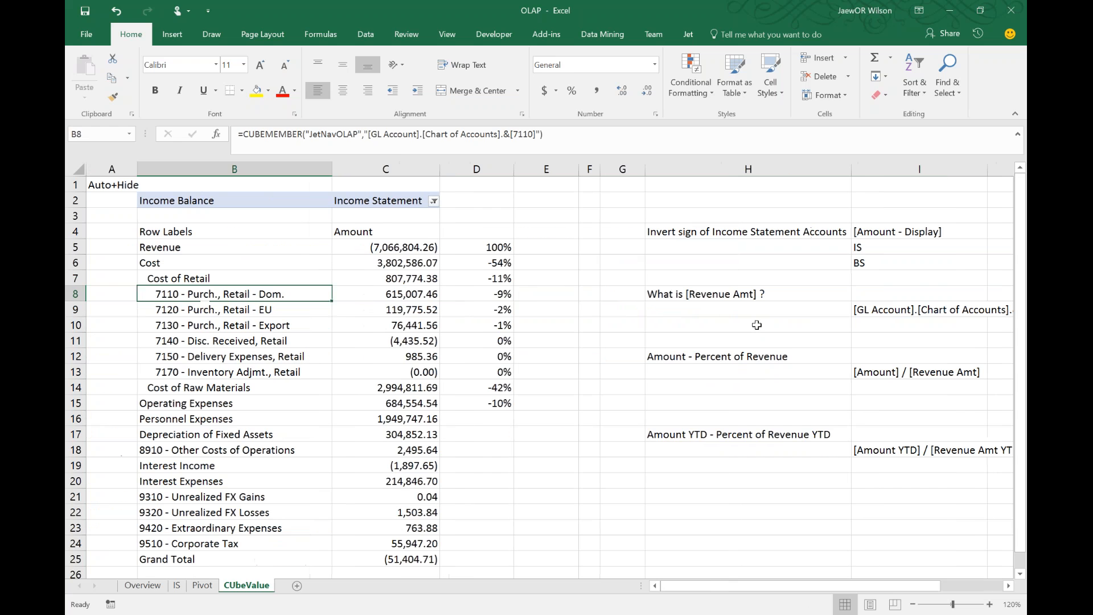
pyautogui.press('Right')
pyautogui.press('Right')
pyautogui.press('Right')
pyautogui.press('Right')
pyautogui.press('Right')
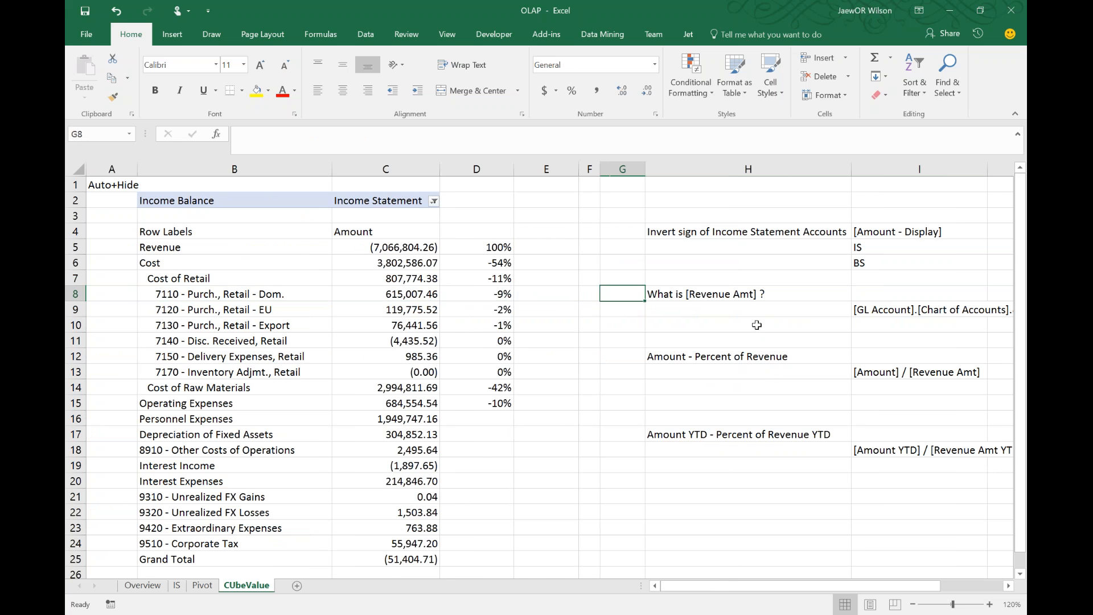
pyautogui.click(936, 312)
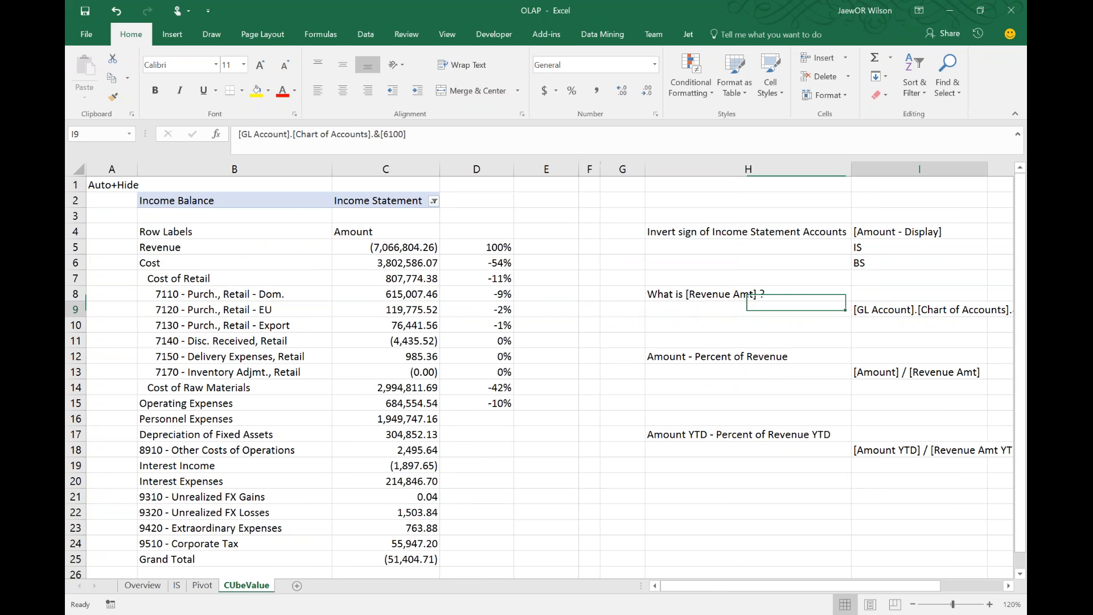
# Switch to Jet Data Manager and add a measure folder named Revenue to the Finance cube's measures
pyautogui.click(544, 564)
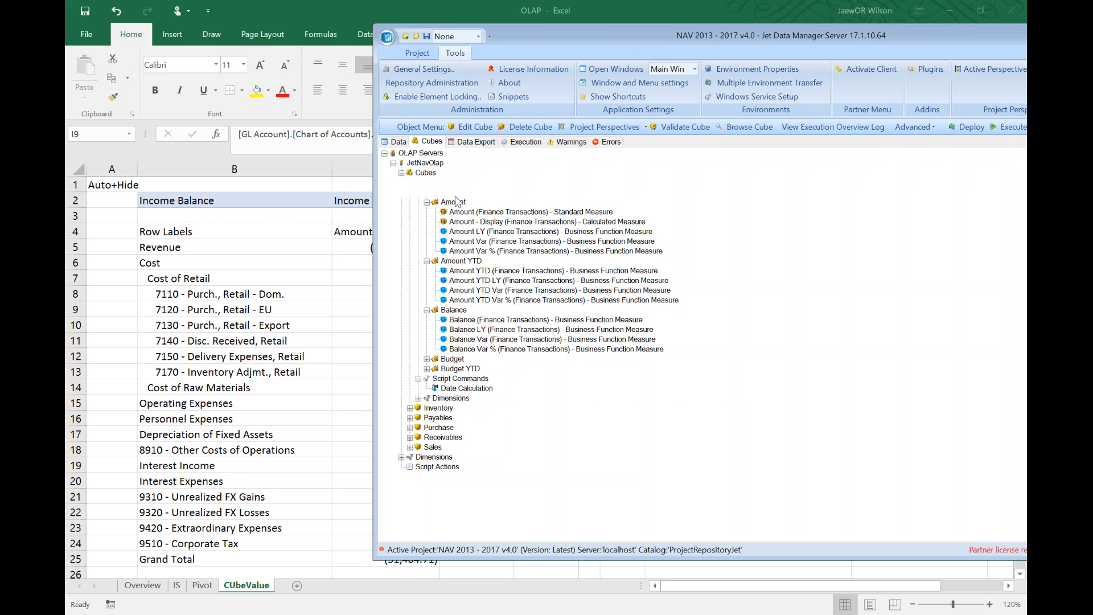
pyautogui.rightClick(462, 194)
pyautogui.click(489, 250)
pyautogui.write('Revenue')
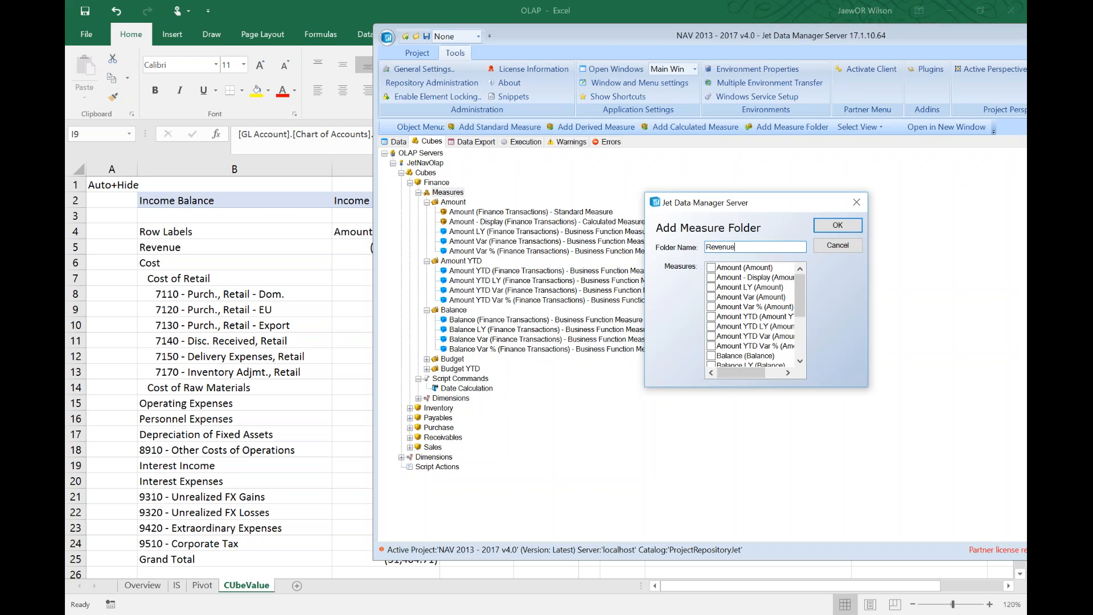
pyautogui.press('Return')
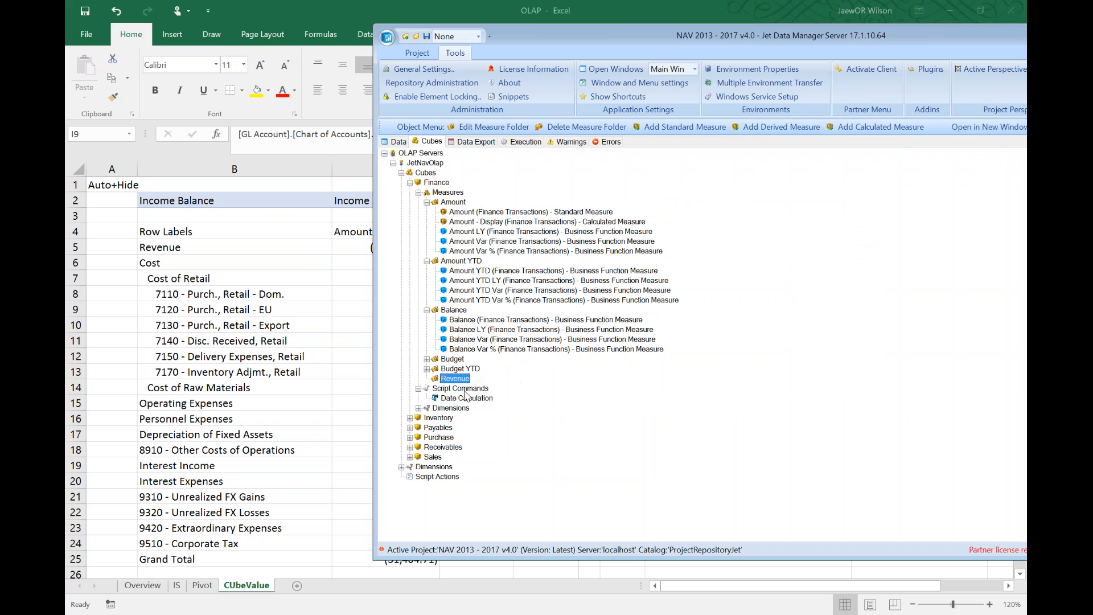
# Collapse the Balance and Amount YTD folders among the Finance cube's measures
pyautogui.click(454, 310)
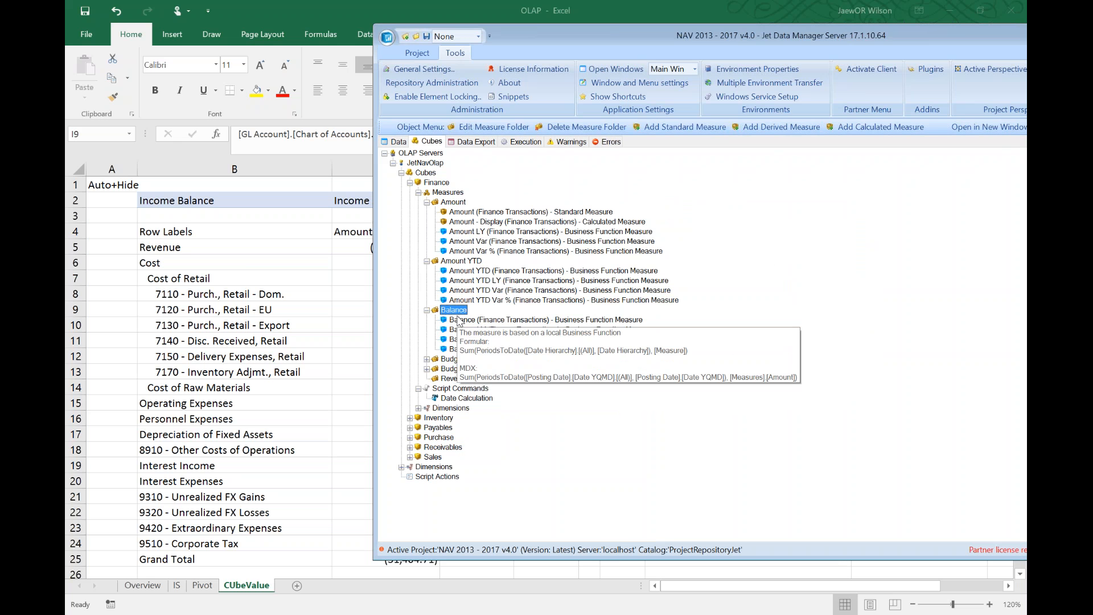
pyautogui.press('Left')
pyautogui.press('Up')
pyautogui.press('Left')
pyautogui.press('Left')
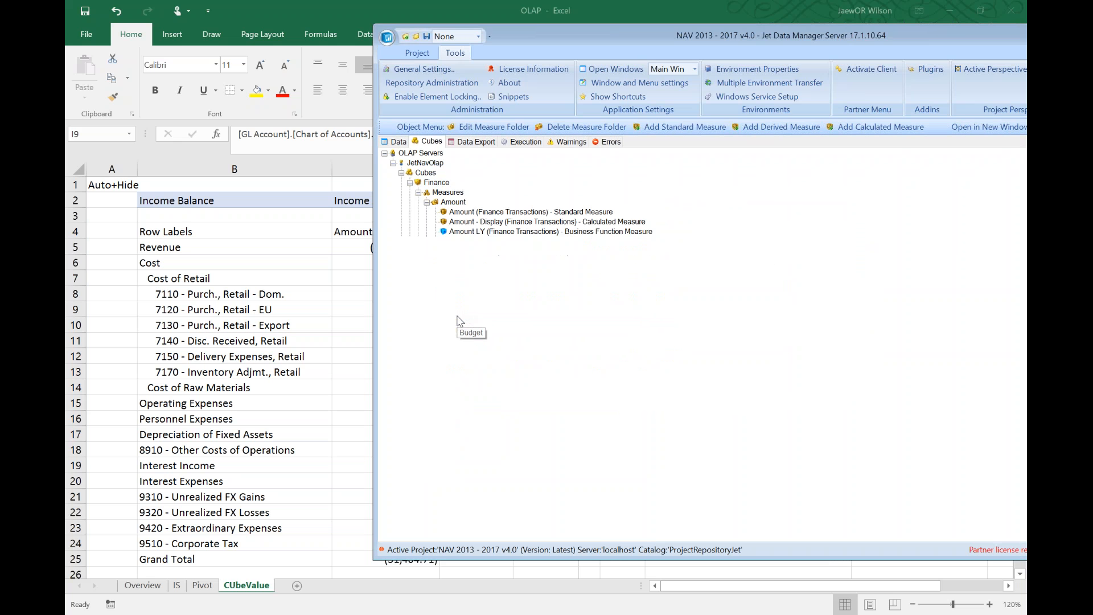
pyautogui.press('Up')
pyautogui.press('Up')
pyautogui.press('Up')
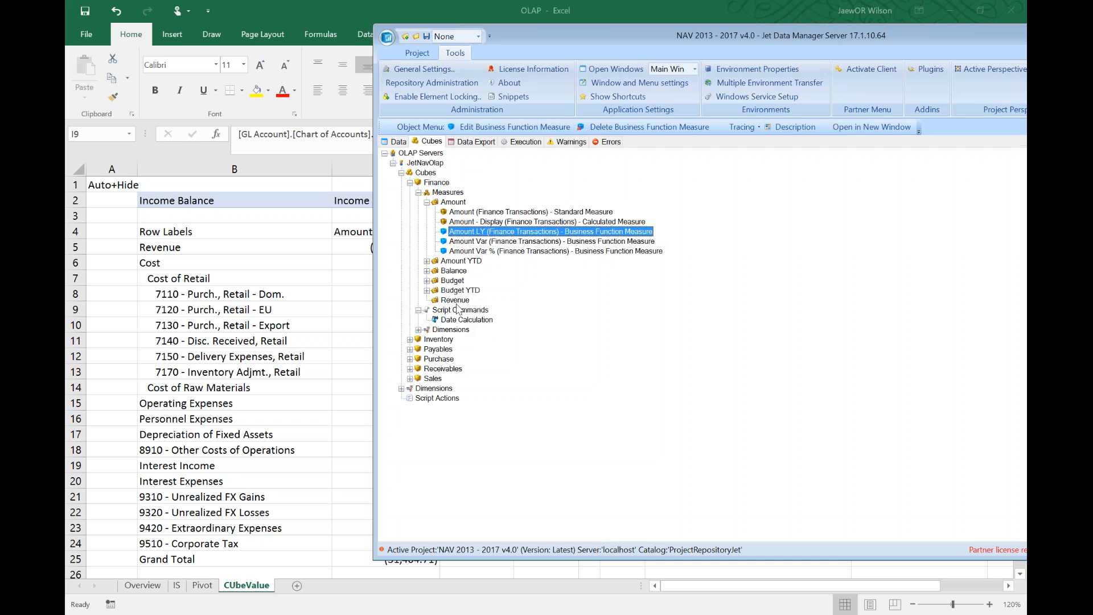
# Start a calculated measure named Revenue in the Revenue folder, with measure group Finance Transactions and format string #,#
pyautogui.rightClick(466, 300)
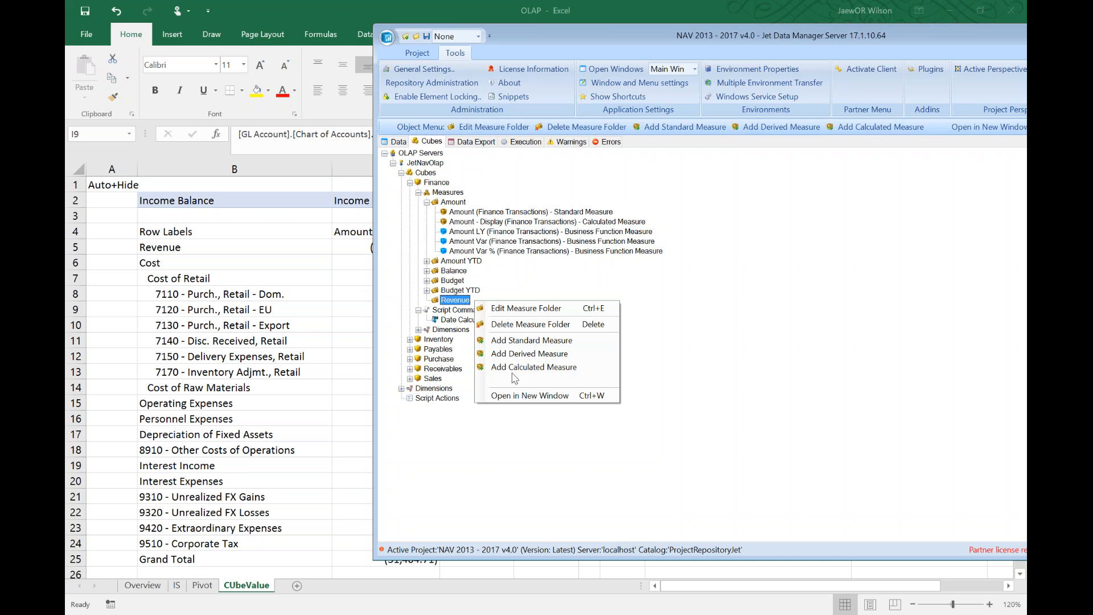
pyautogui.click(516, 367)
pyautogui.write('Revenue')
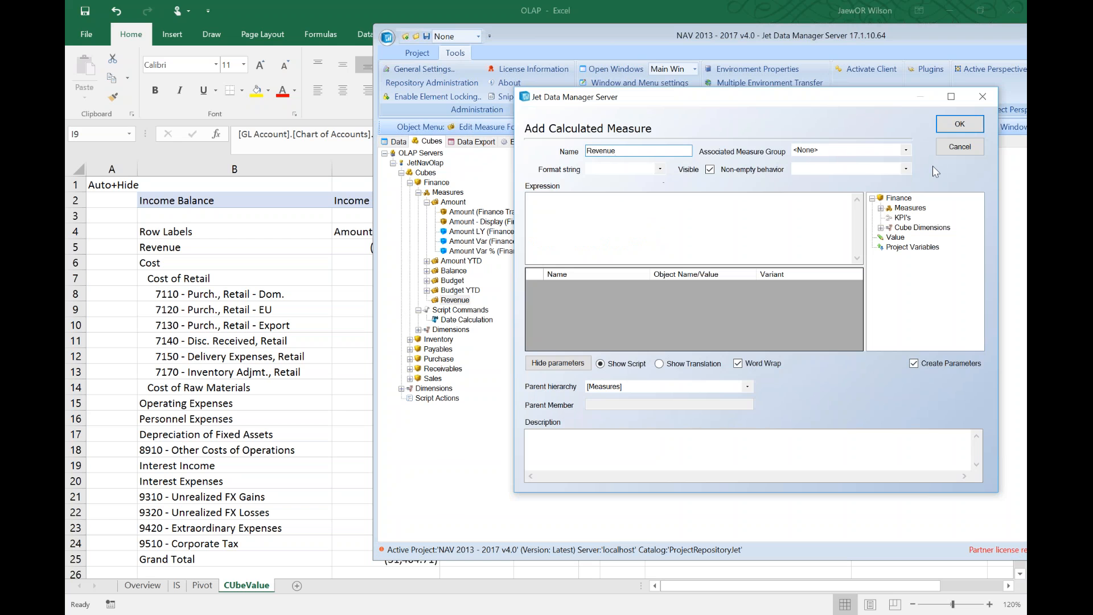
pyautogui.click(905, 149)
pyautogui.click(836, 176)
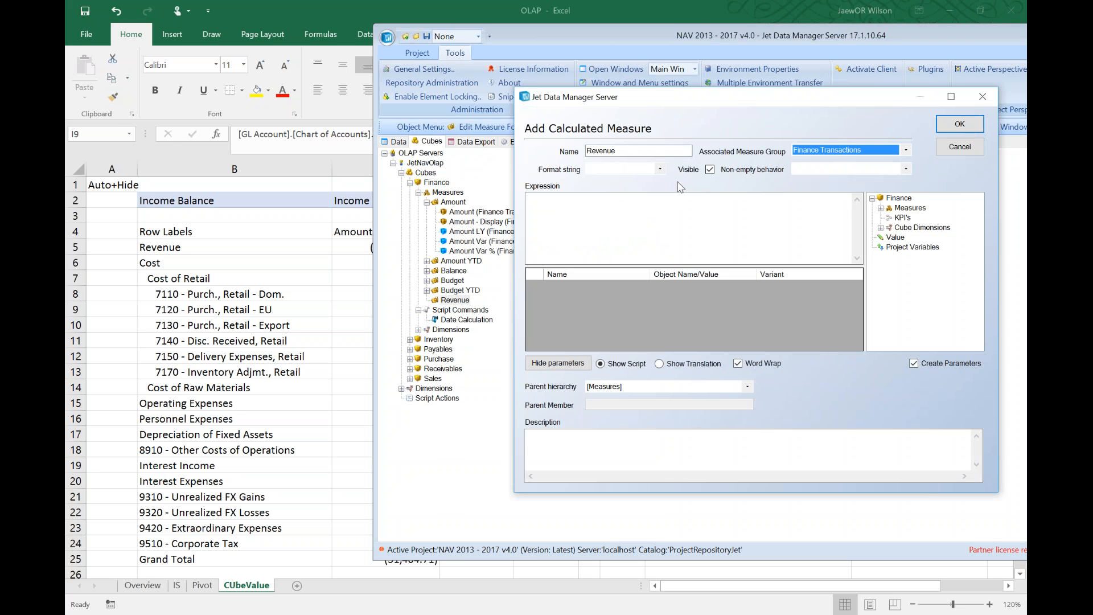
pyautogui.click(636, 169)
pyautogui.write('#,#')
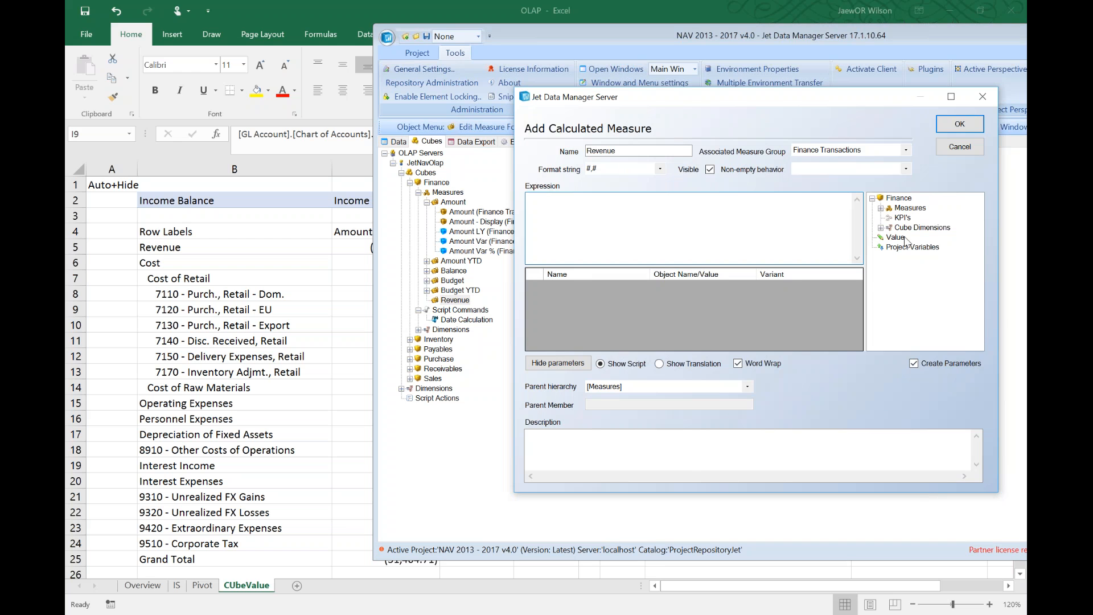
# Begin the Revenue expression with an opening parenthesis, a blank line and an indented [Measures].[Amount - Display] parameter
pyautogui.click(881, 209)
pyautogui.click(899, 218)
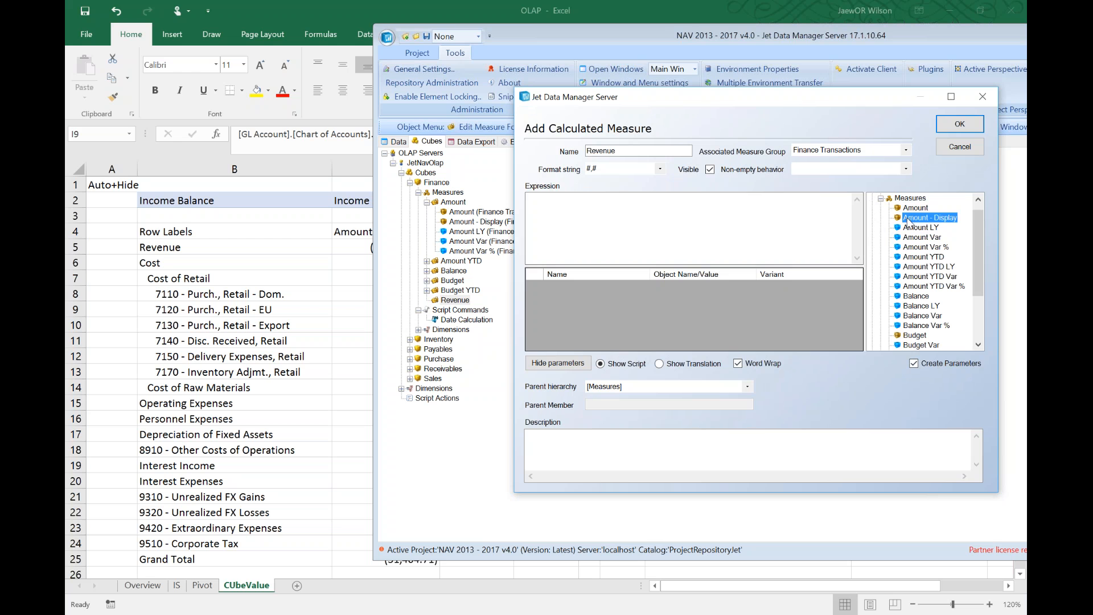
pyautogui.moveTo(910, 218); pyautogui.dragTo(573, 220)
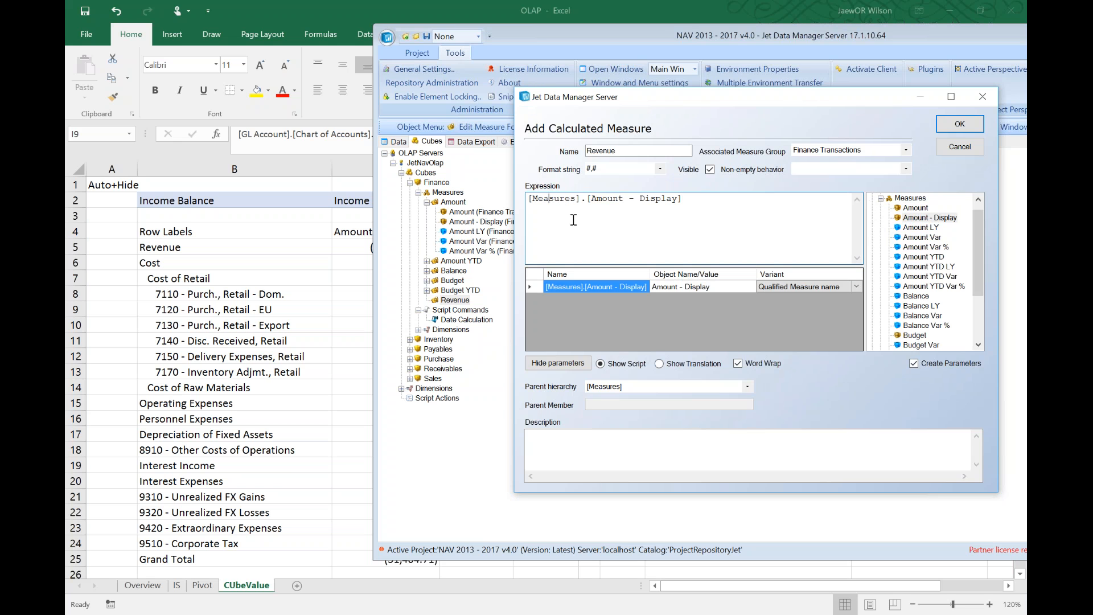
pyautogui.write('(')
pyautogui.press('Return')
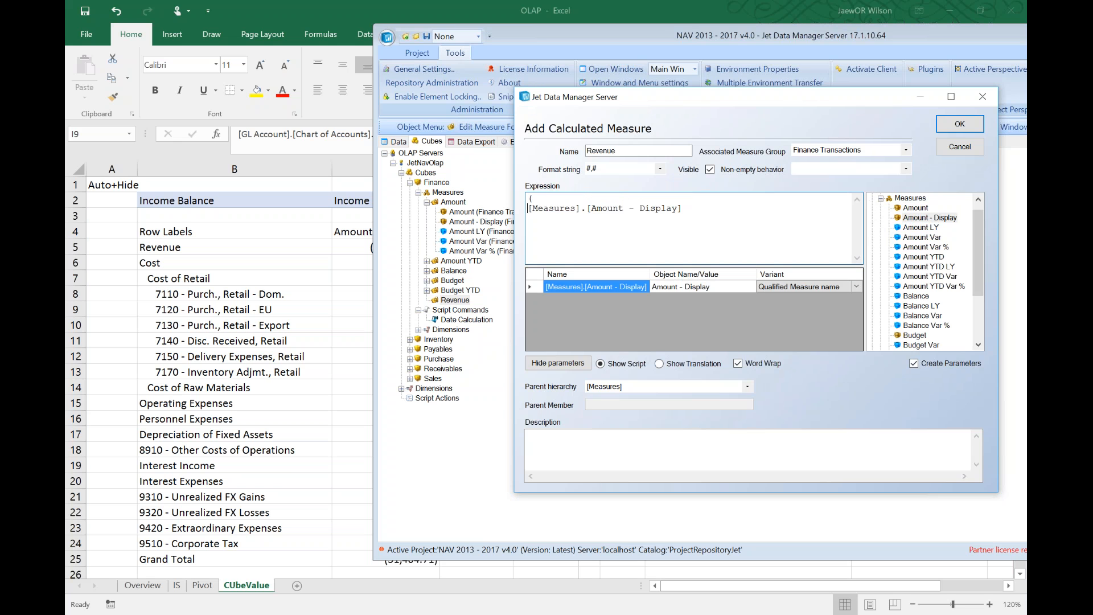
pyautogui.press('Tab')
pyautogui.press('Up')
pyautogui.press('Return')
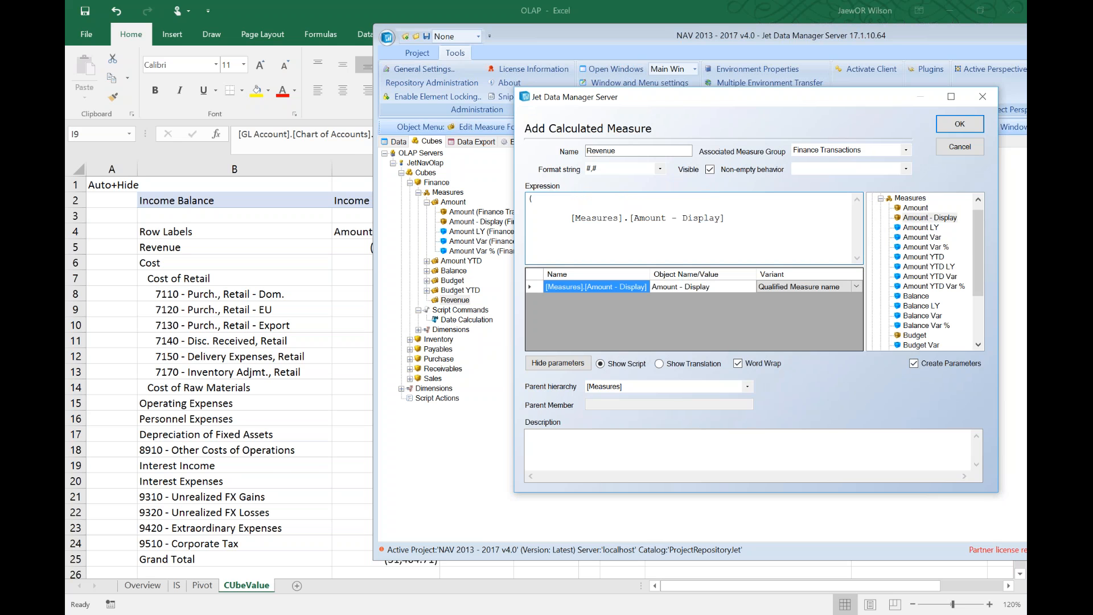
# Copy [GL Account].[Chart of Accounts].&[6100] from Excel into the Revenue expression, add a comma before the measure, close the parenthesis and save the measure
pyautogui.hotkey('alt', 'Tab')
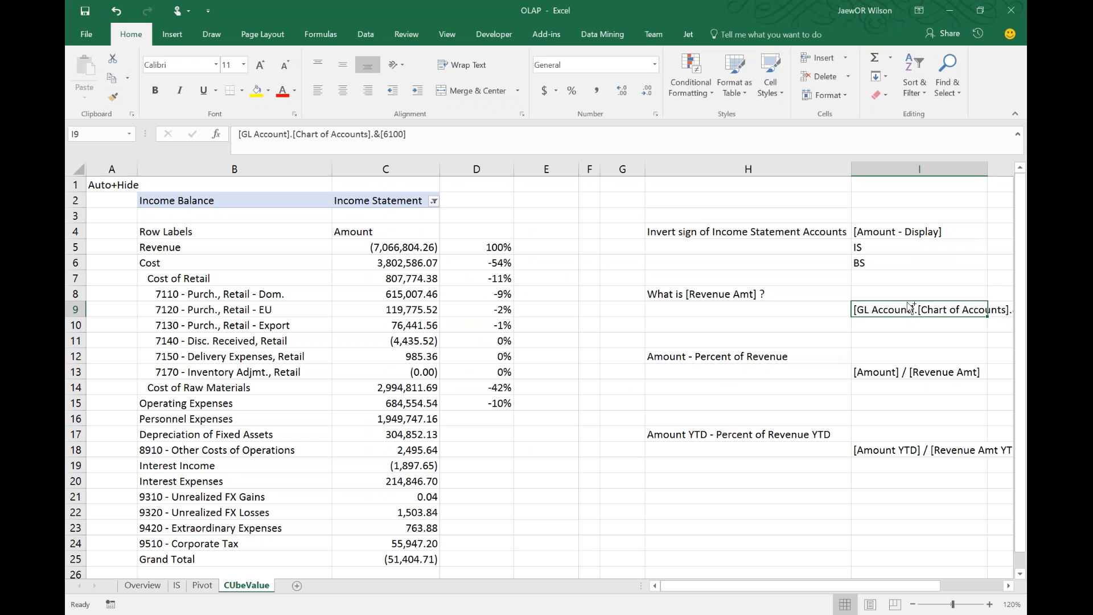
pyautogui.moveTo(475, 142); pyautogui.dragTo(67, 126)
pyautogui.hotkey('ctrl', 'c')
pyautogui.hotkey('alt', 'Tab')
pyautogui.hotkey('ctrl', 'v')
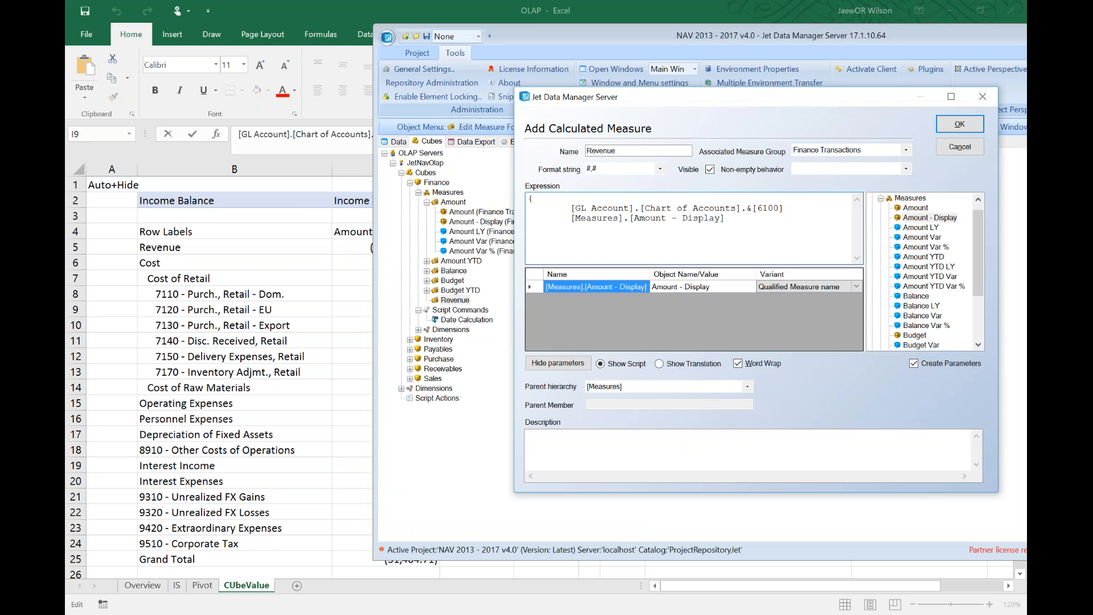
pyautogui.write(',')
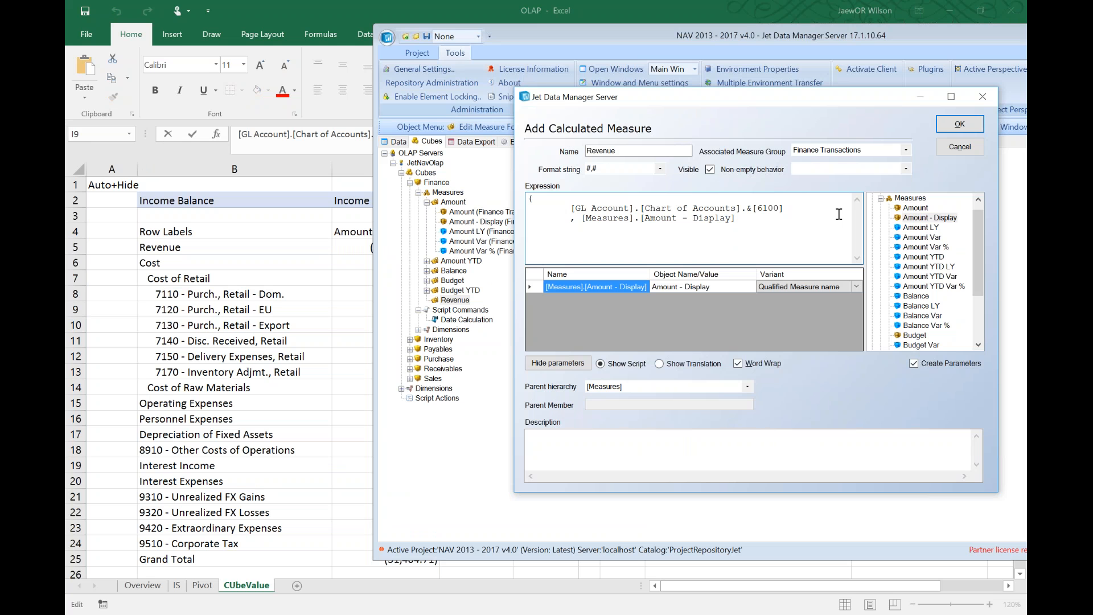
pyautogui.write(')')
pyautogui.click(976, 123)
# Reapply the calculated measures and script commands of the Finance cube
pyautogui.rightClick(448, 194)
pyautogui.rightClick(436, 183)
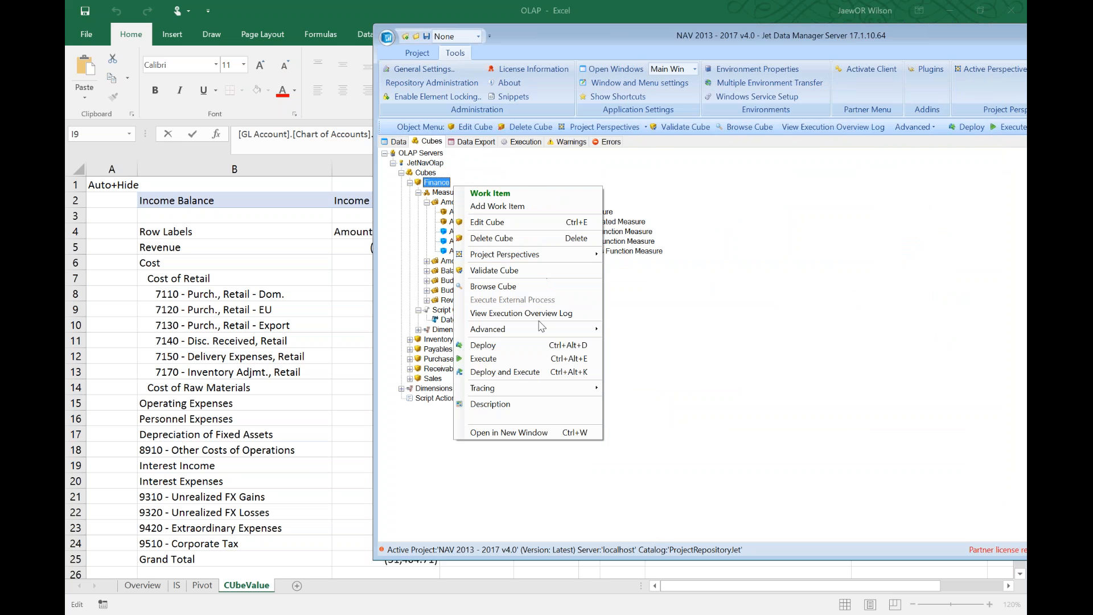
pyautogui.moveTo(541, 325)
pyautogui.click(690, 492)
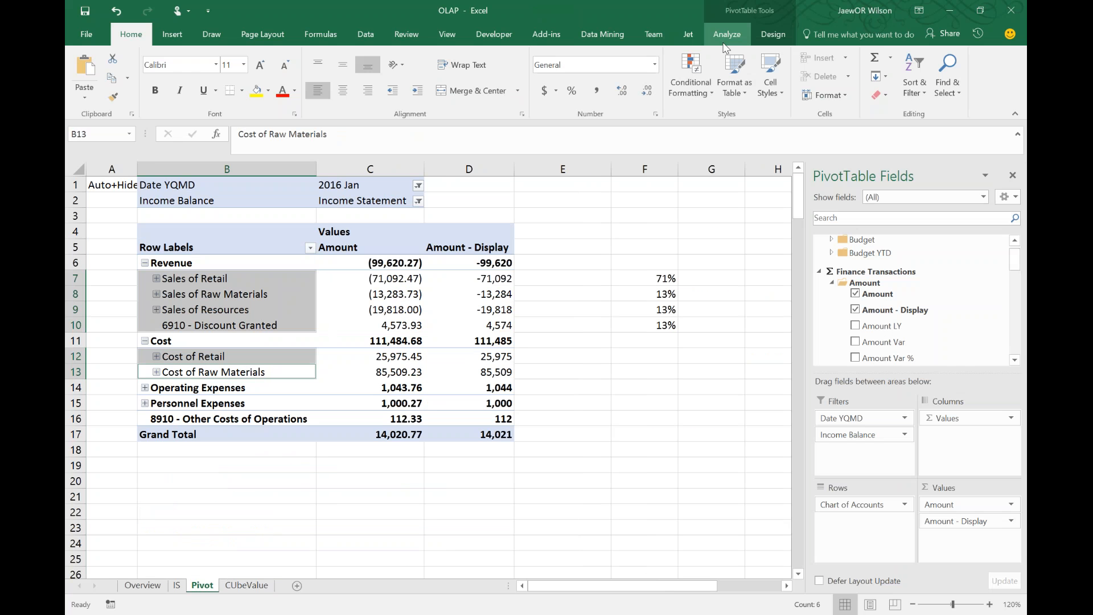
# On the Pivot sheet in Excel, refresh the PivotTable and add the Revenue measure from the Revenue folder to its values
pyautogui.click(726, 35)
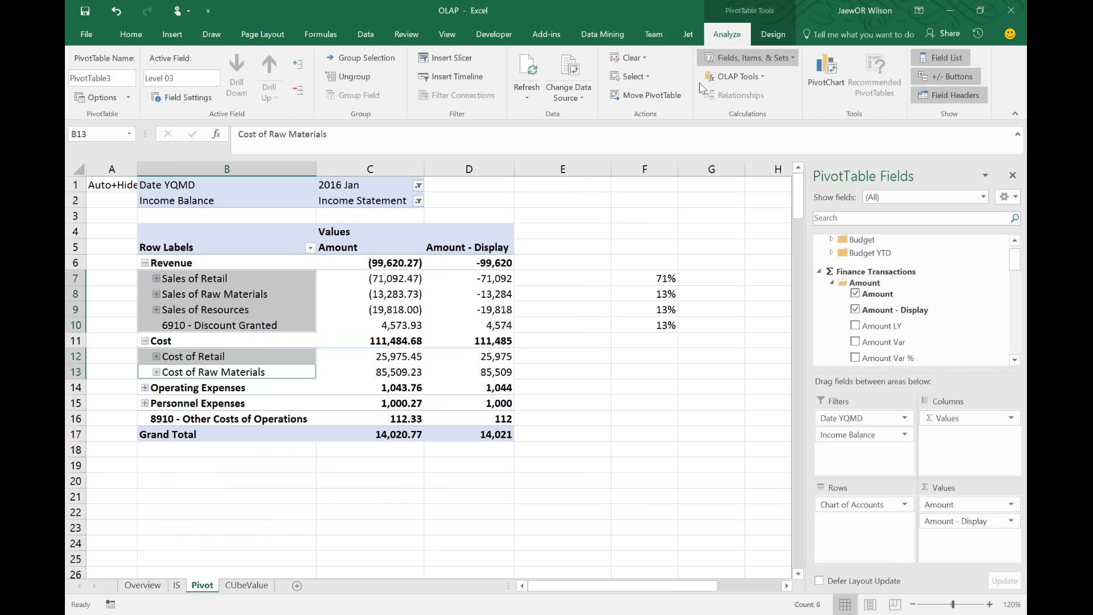
pyautogui.click(528, 77)
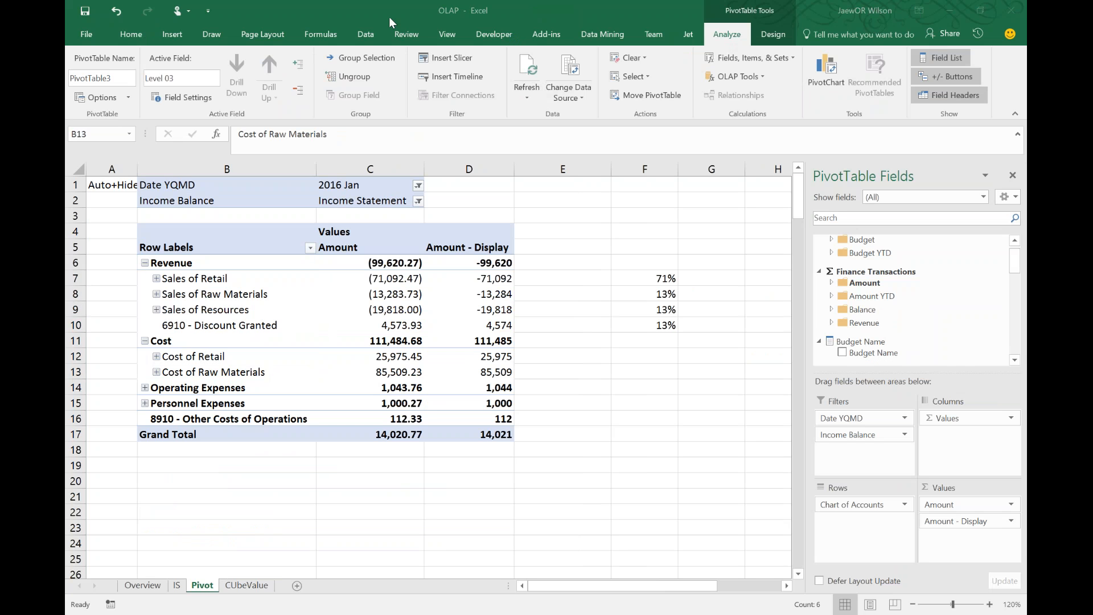
pyautogui.click(853, 323)
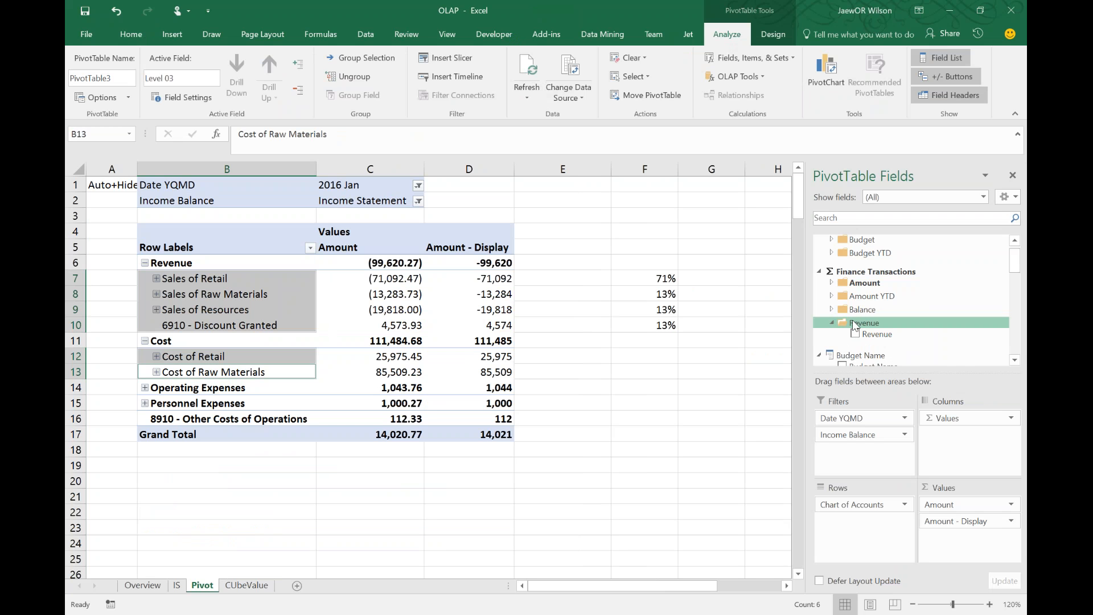
pyautogui.moveTo(880, 334); pyautogui.dragTo(962, 536)
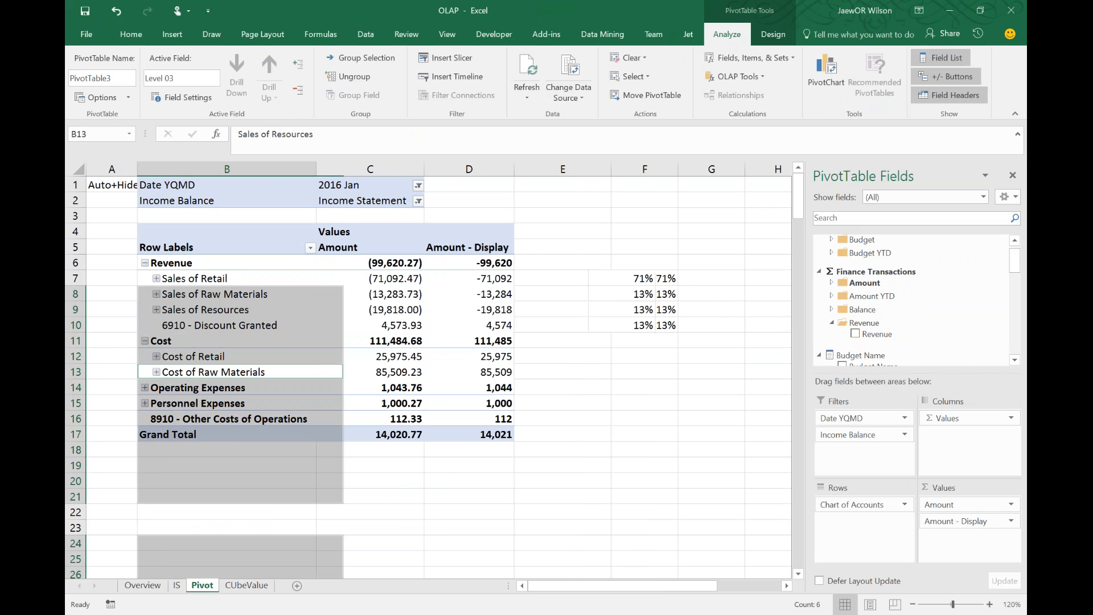
# Examine the PivotTable's Revenue column down to the grand total and compare it with Amount on the Revenue row
pyautogui.moveTo(559, 280); pyautogui.dragTo(562, 544)
pyautogui.scroll(-4, 558, 431)
pyautogui.moveTo(564, 434); pyautogui.dragTo(564, 561)
pyautogui.scroll(-8, 558, 535)
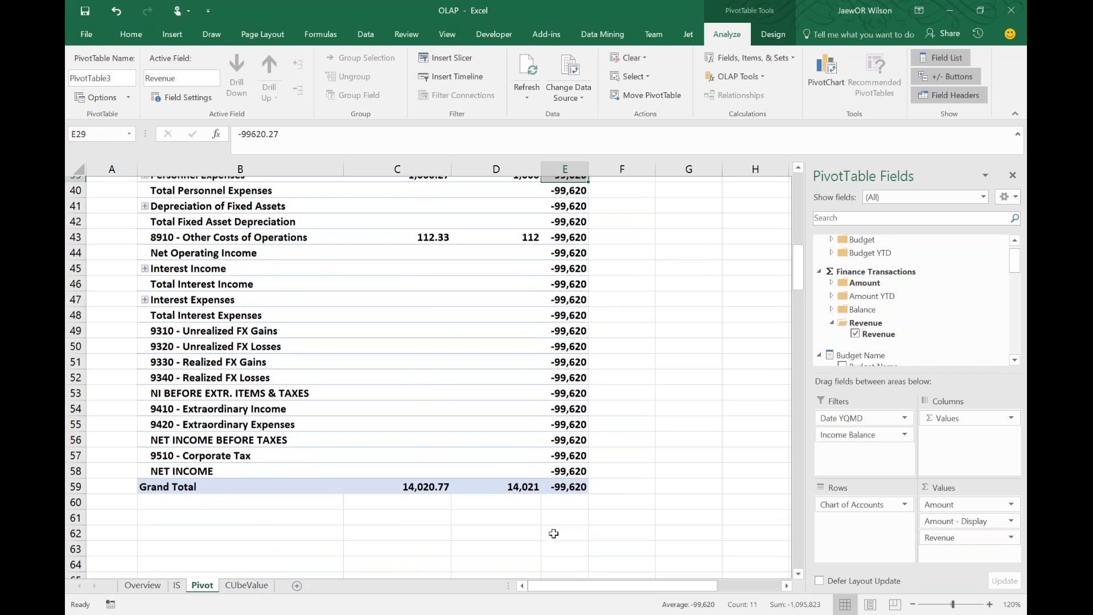
pyautogui.scroll(13, 553, 534)
pyautogui.click(578, 294)
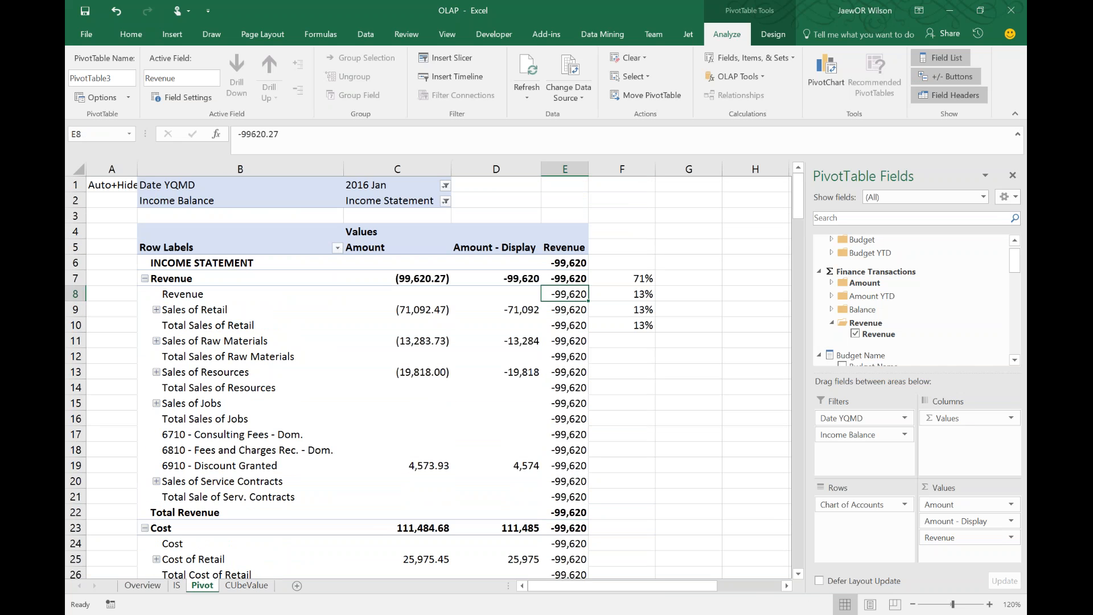
pyautogui.click(398, 279)
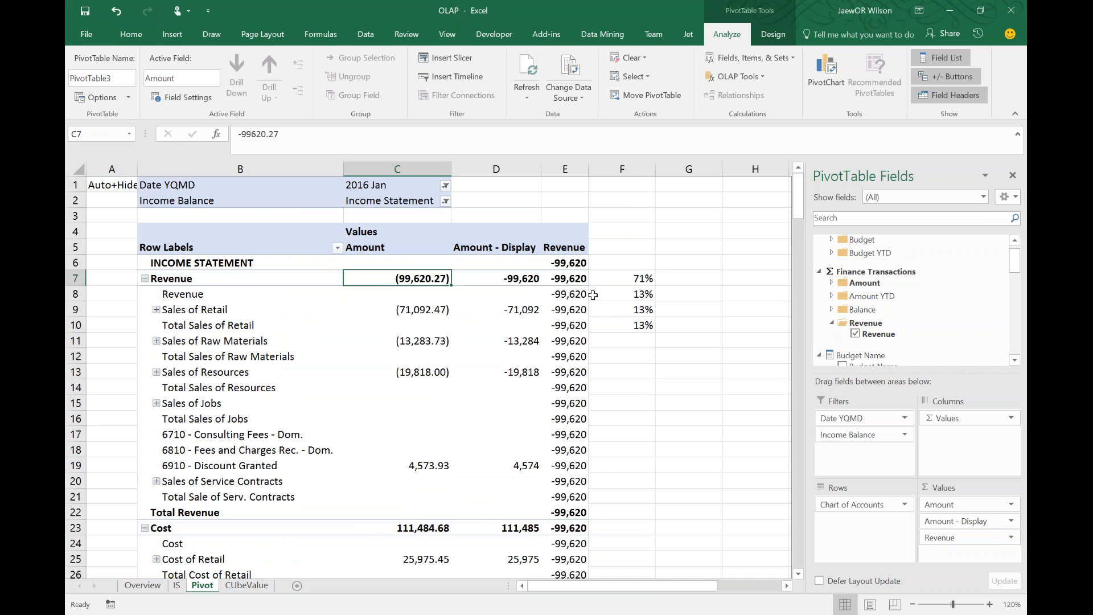
pyautogui.keyDown('ctrl'); pyautogui.click(572, 279); pyautogui.keyUp('ctrl')
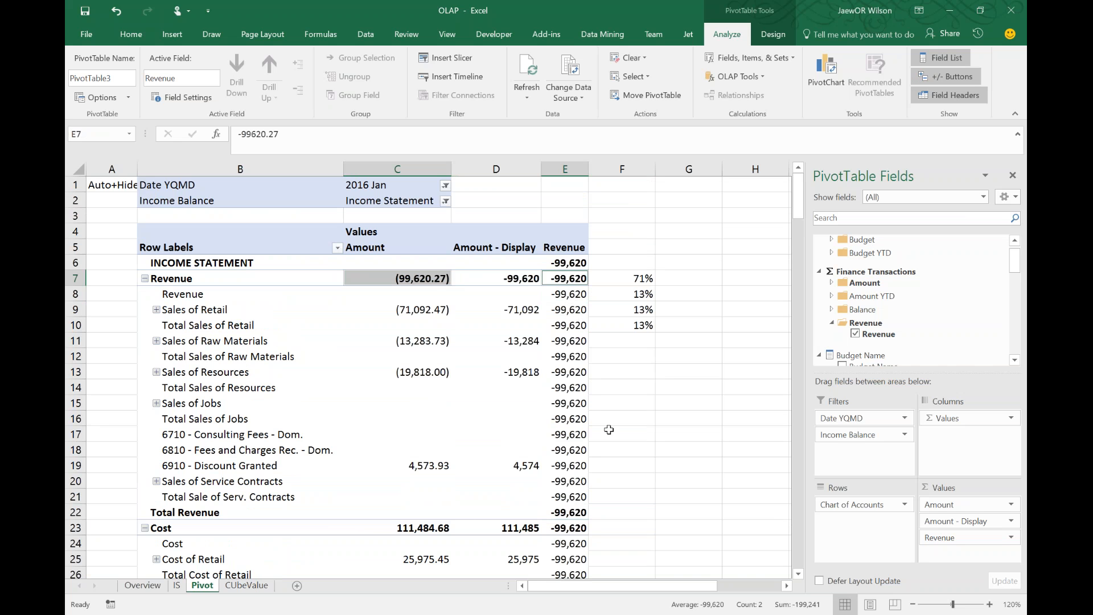
# Review the Revenue Amt and Amount - Percent of Revenue notes on the CUbeValue sheet
pyautogui.click(261, 590)
pyautogui.moveTo(737, 292); pyautogui.dragTo(859, 326)
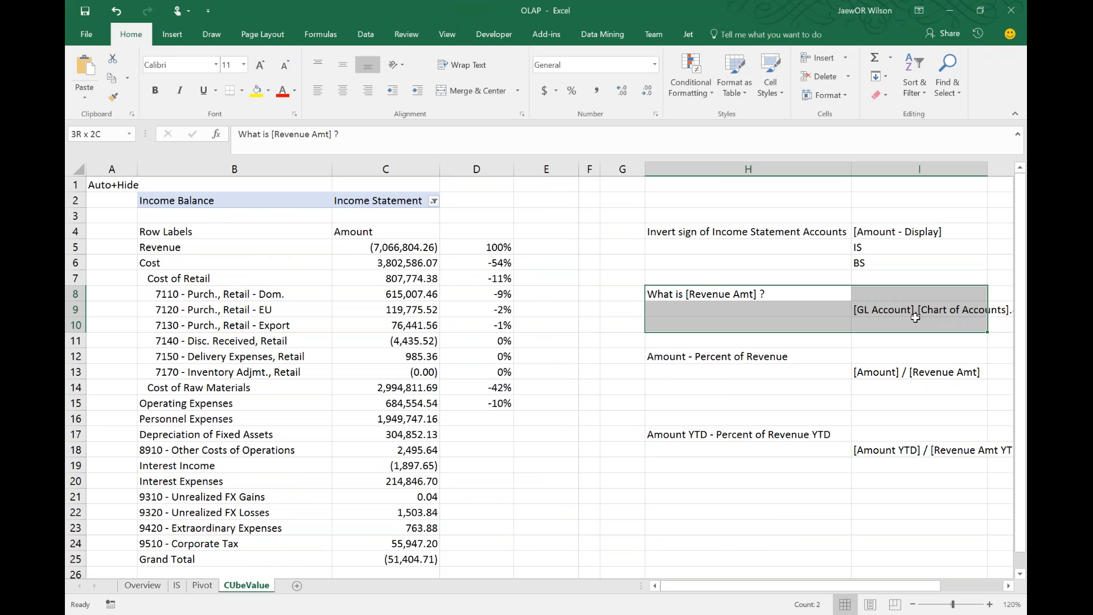
pyautogui.moveTo(761, 360); pyautogui.dragTo(894, 373)
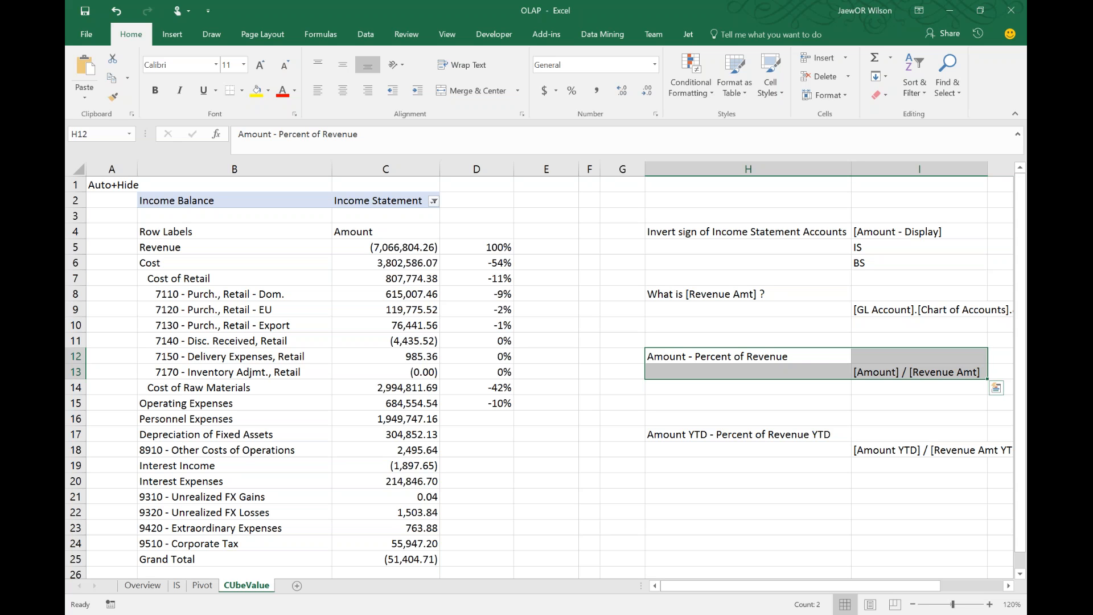
pyautogui.click(888, 372)
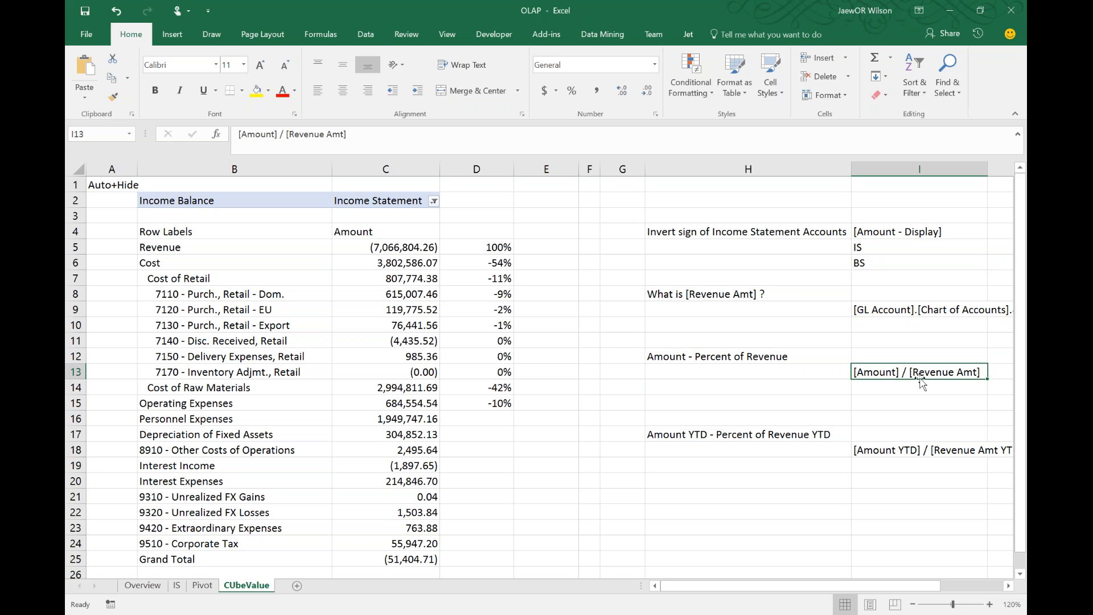
# In Jet Data Manager, start a calculated measure Amount - Pct of Revenue in the Revenue folder, with measure group Finance Transactions and format string #,#
pyautogui.hotkey('alt', 'Tab')
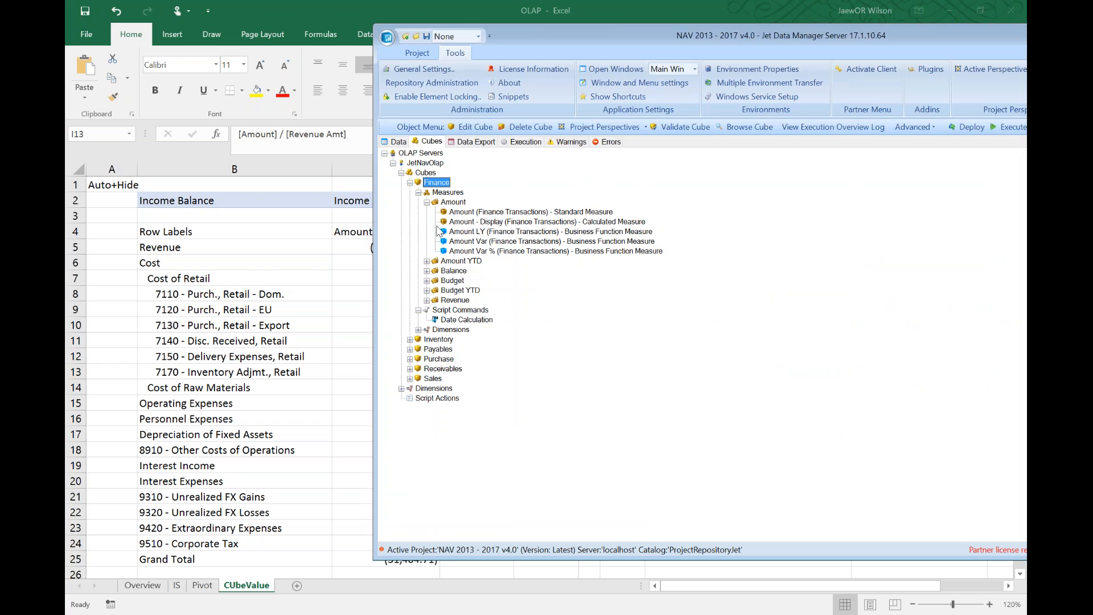
pyautogui.click(425, 301)
pyautogui.rightClick(458, 300)
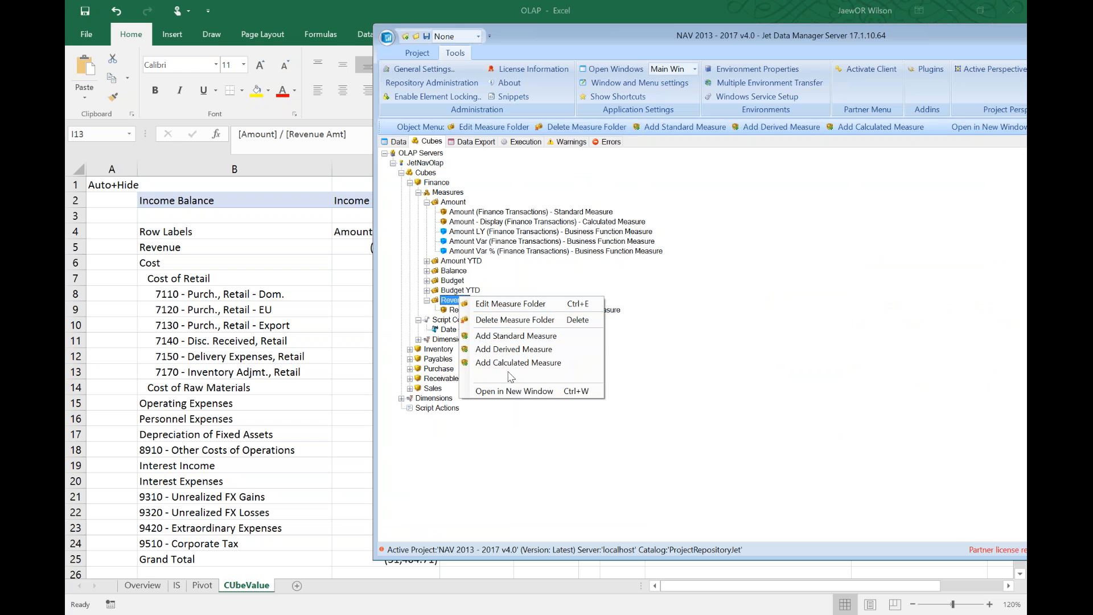
pyautogui.click(508, 362)
pyautogui.write('A')
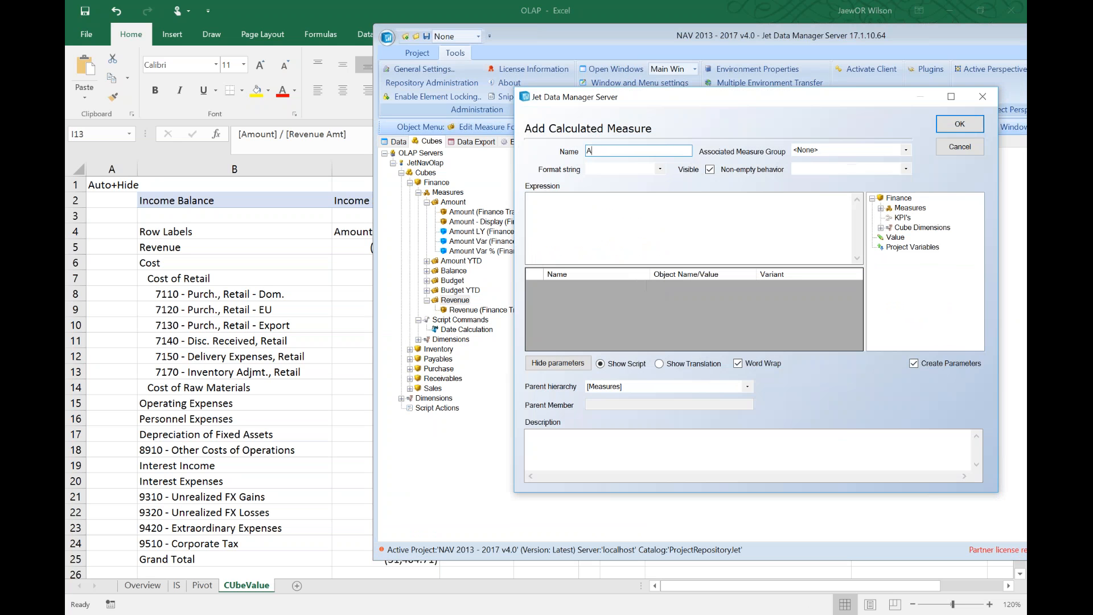
pyautogui.write('mount - Pct of Revenue')
pyautogui.press('Tab')
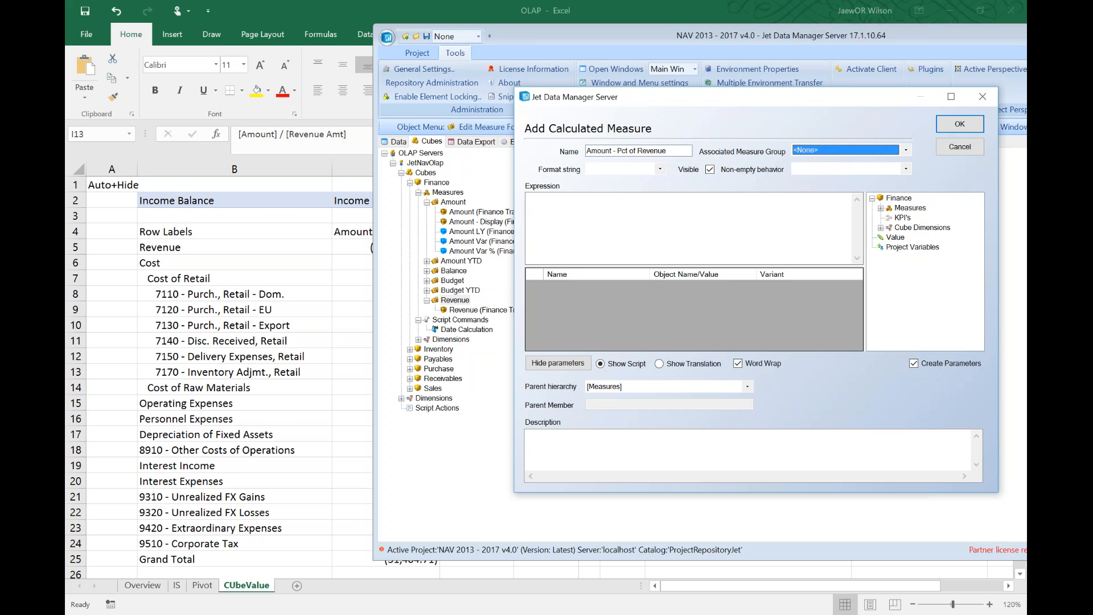
pyautogui.press('Down')
pyautogui.press('Down')
pyautogui.click(632, 169)
pyautogui.write('#,#')
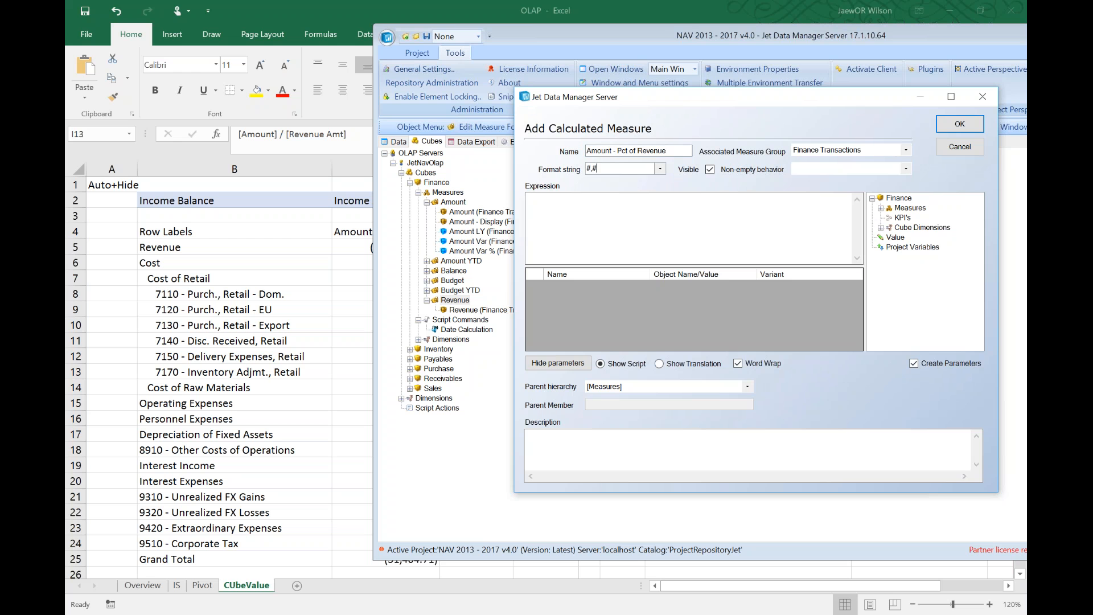
# Build the expression [Measures].[Amount - Display] / [Measures].[Revenue] from the measures list and save the calculated measure
pyautogui.click(880, 208)
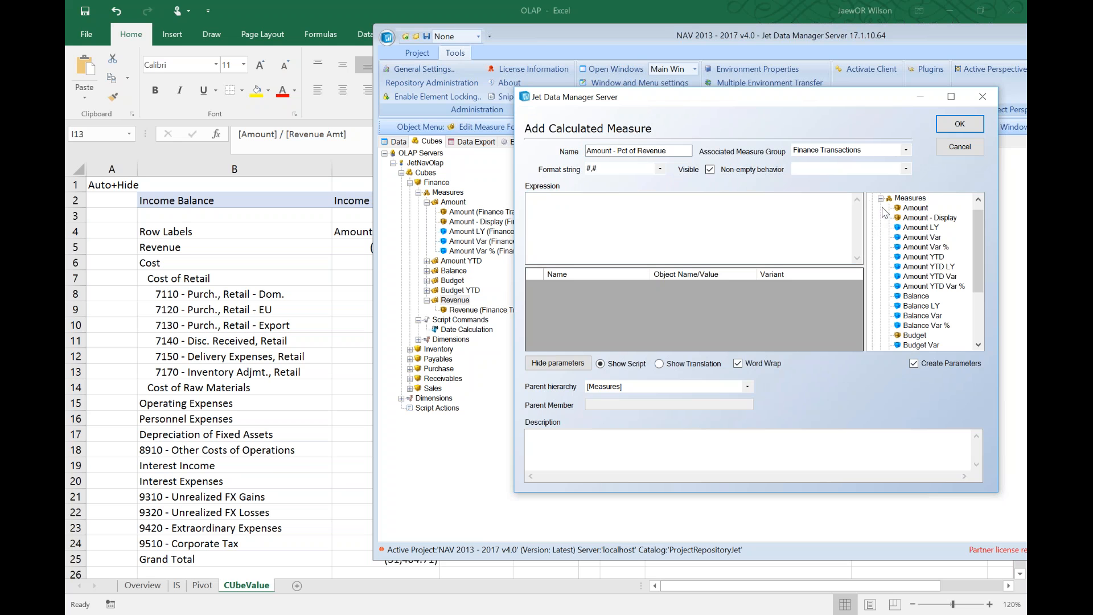
pyautogui.moveTo(913, 222); pyautogui.dragTo(706, 225)
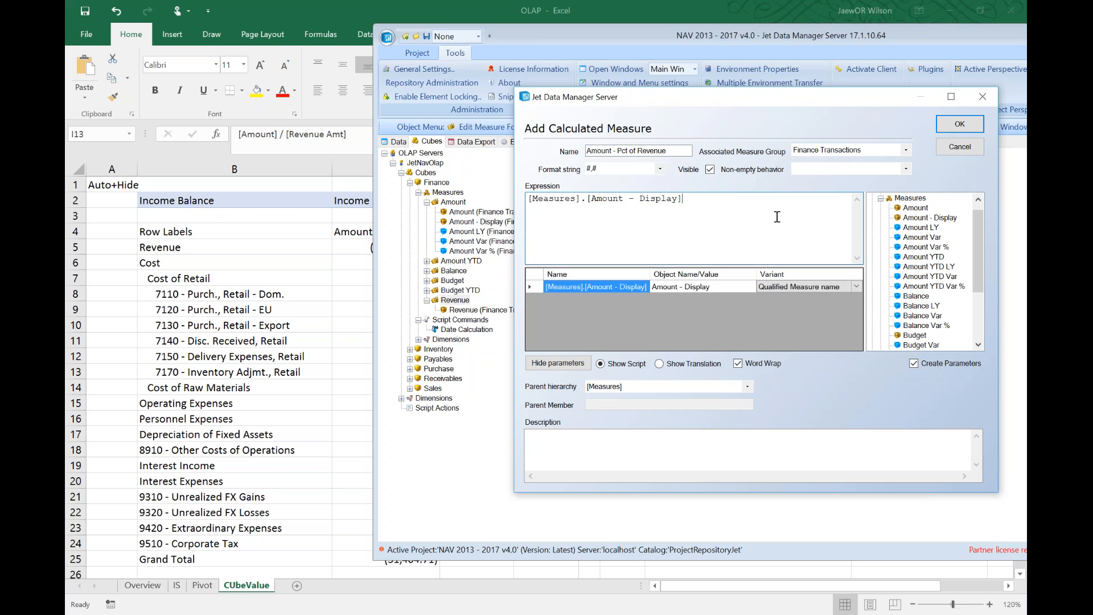
pyautogui.write('/')
pyautogui.click(933, 286)
pyautogui.scroll(-3, 938, 293)
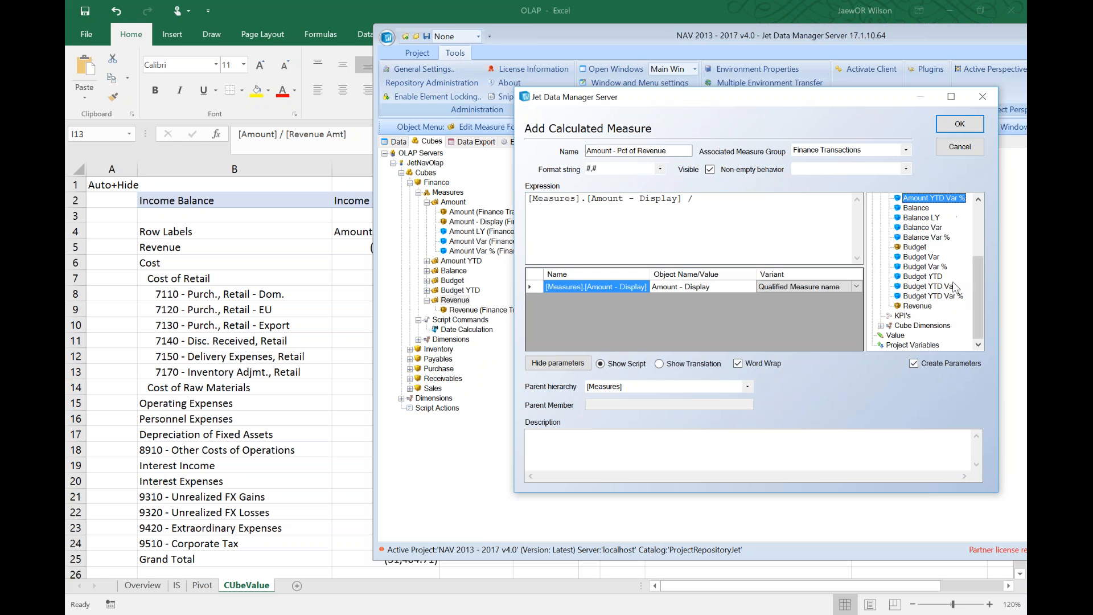
pyautogui.moveTo(917, 305); pyautogui.dragTo(740, 225)
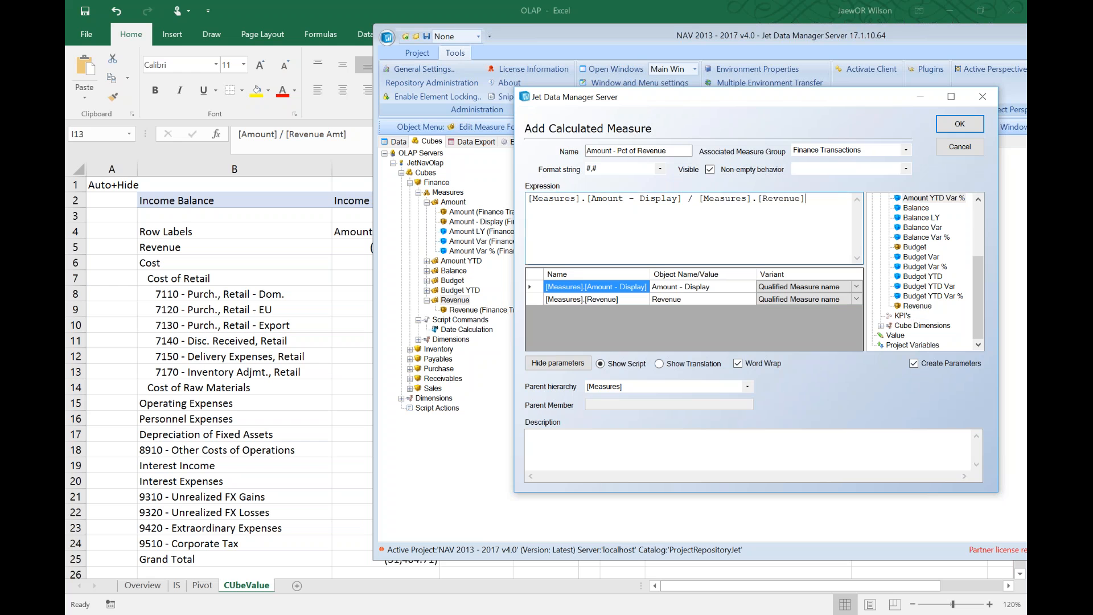
pyautogui.click(959, 124)
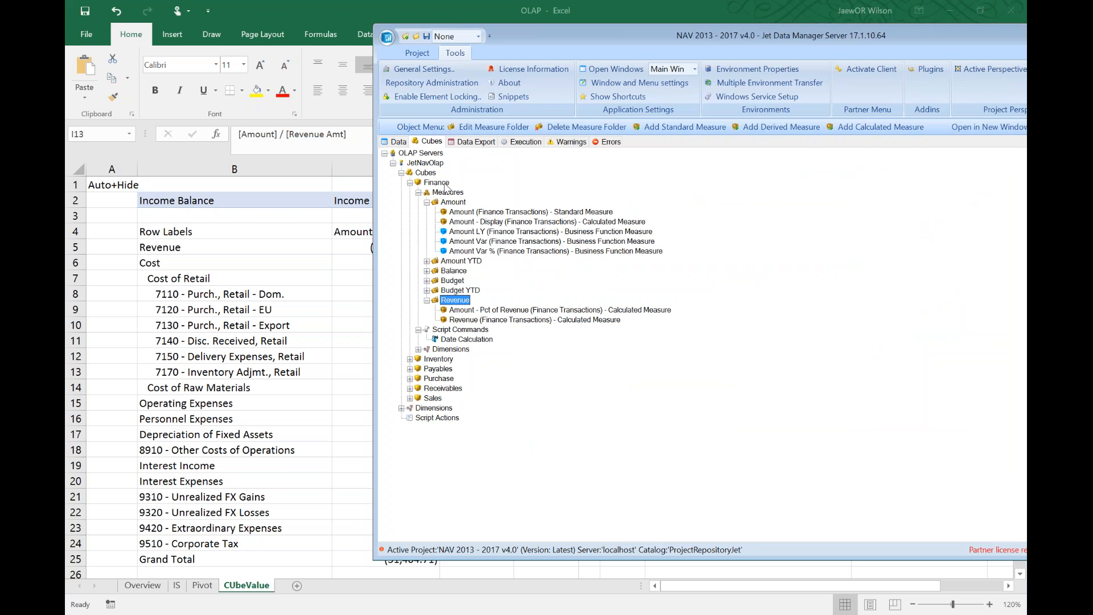
# Reapply the Finance cube's calculated measures and script commands to include the percent of revenue measure
pyautogui.rightClick(443, 183)
pyautogui.moveTo(549, 322)
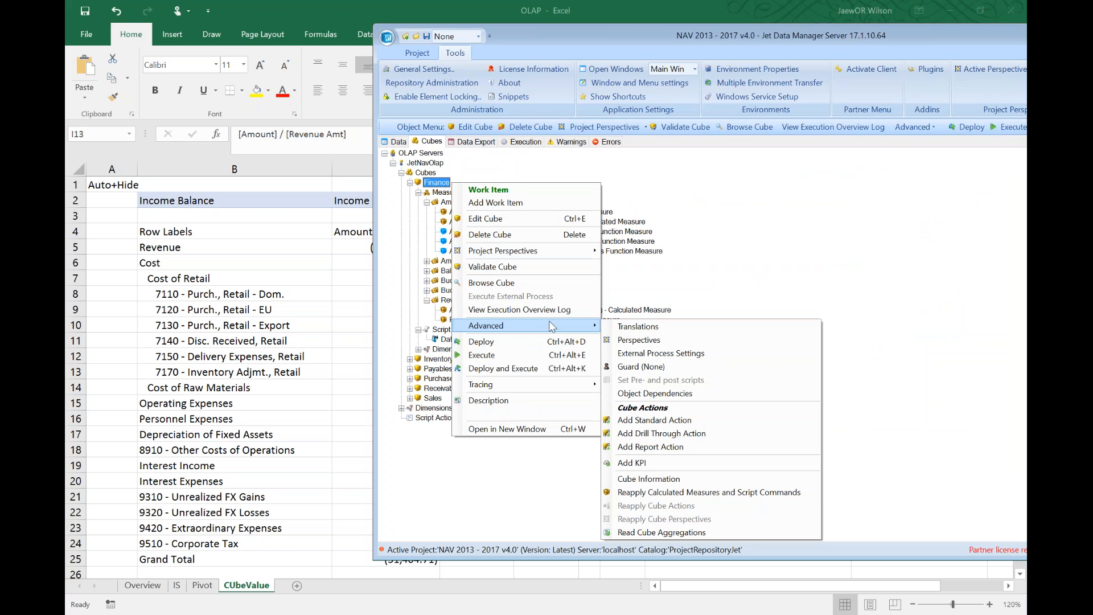
pyautogui.click(708, 492)
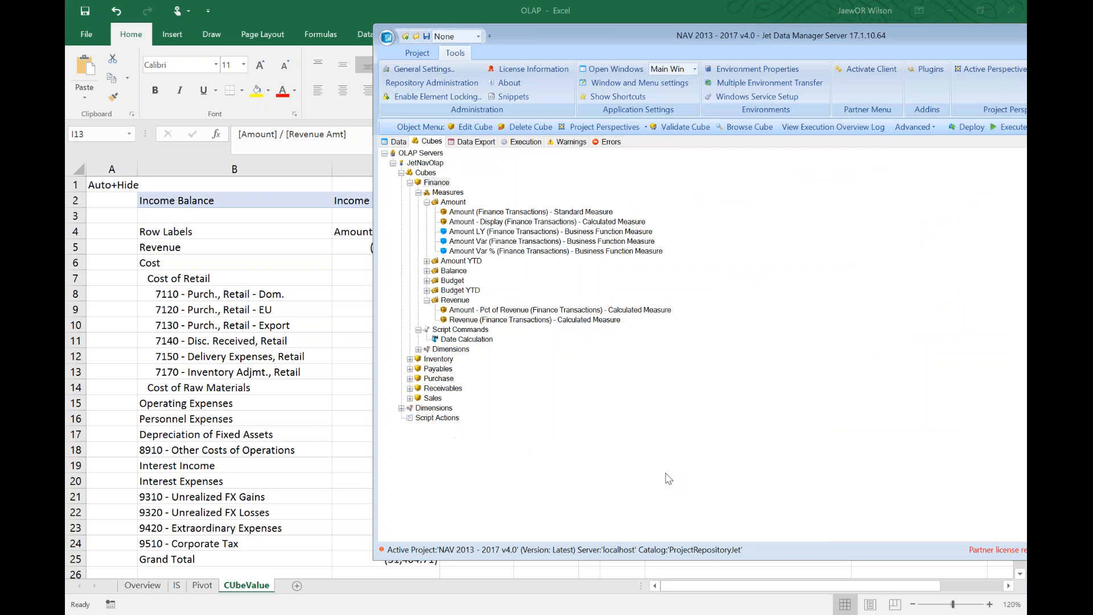
# Set the format string of the Amount - Pct of Revenue measure to #.00% and save it
pyautogui.click(539, 311)
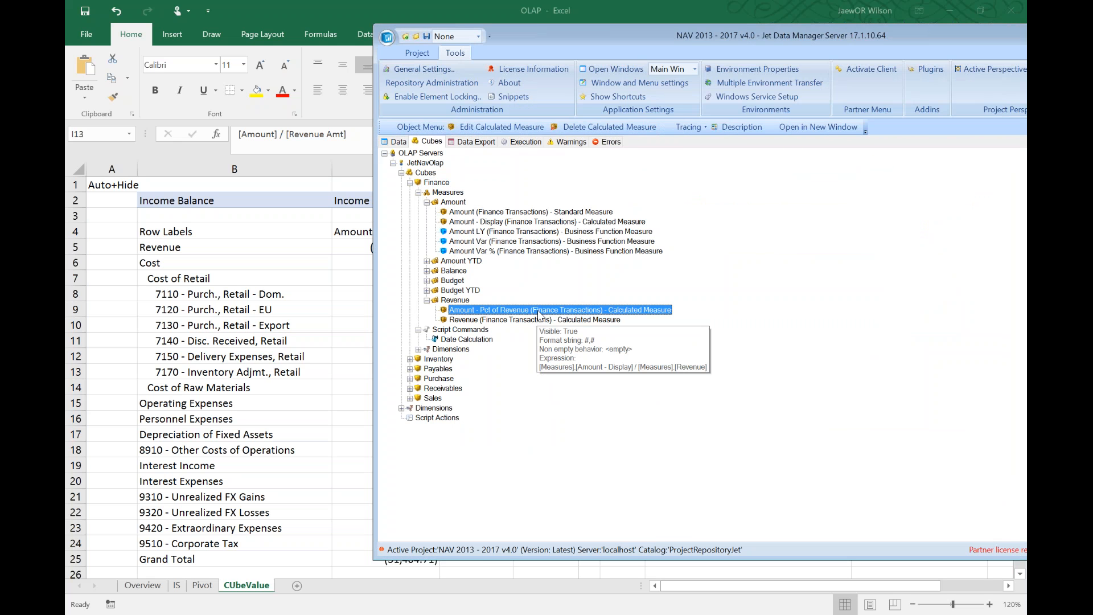
pyautogui.doubleClick(539, 311)
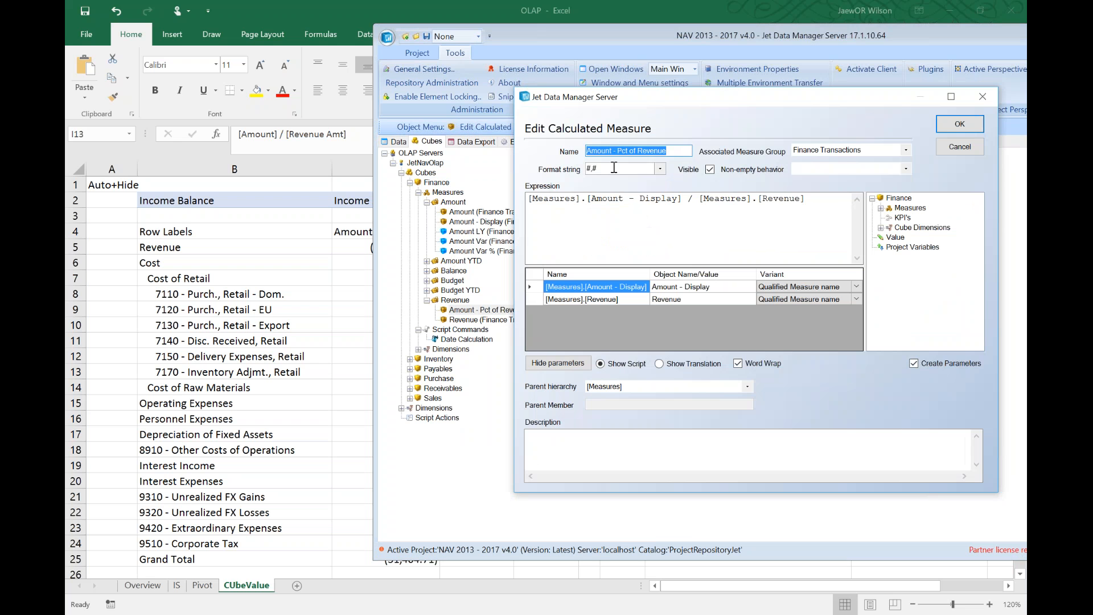
pyautogui.press('BackSpace')
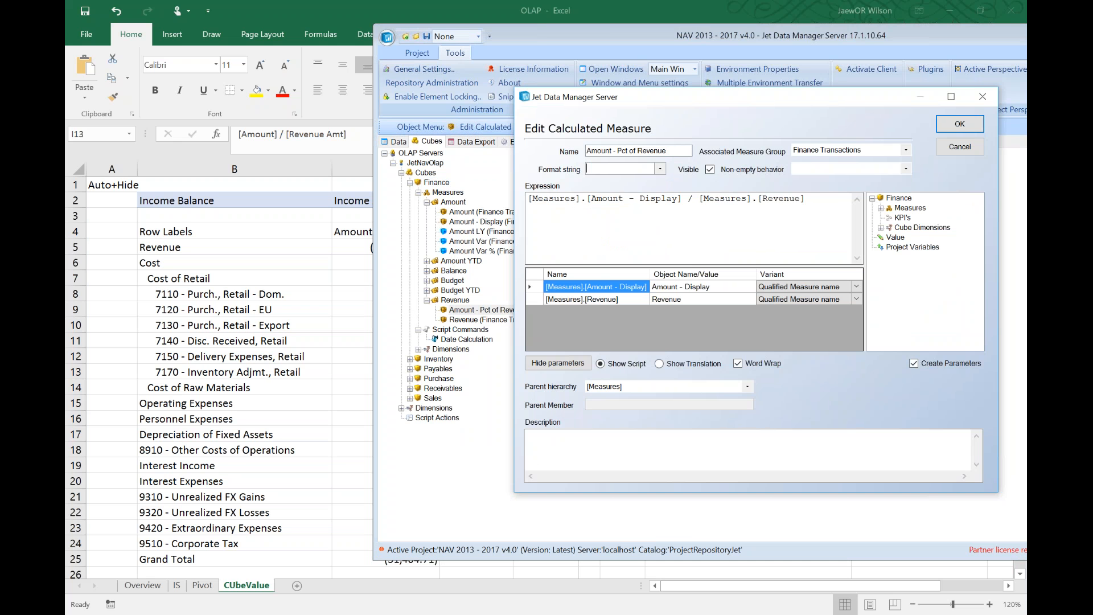
pyautogui.write('#.00%')
pyautogui.click(965, 128)
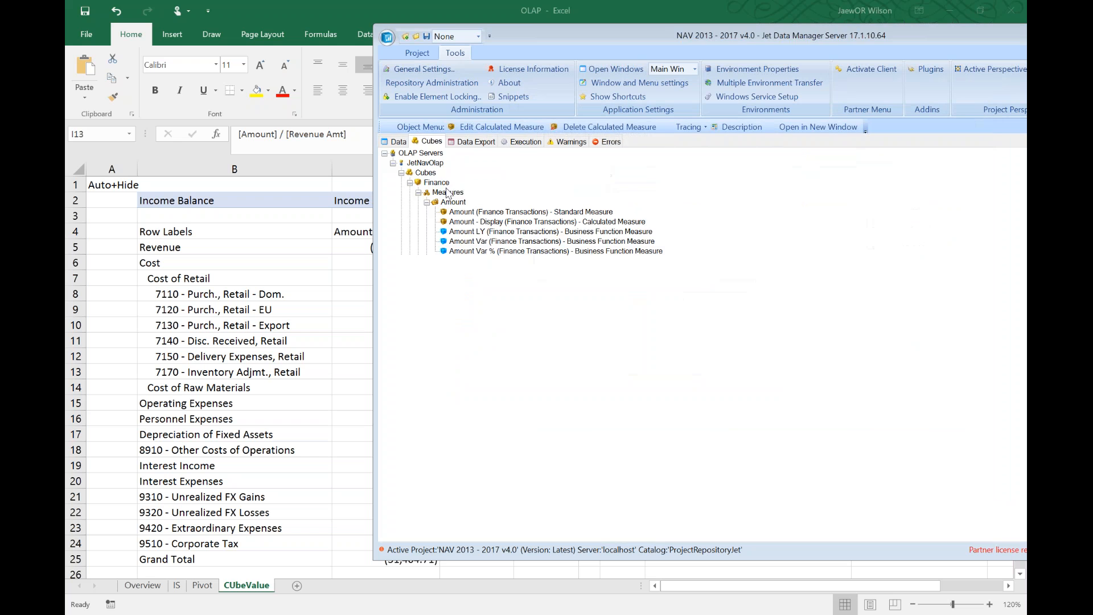
# Reapply the Finance cube's calculated measures and script commands with the new format, and return to the Pivot sheet in Excel
pyautogui.rightClick(444, 182)
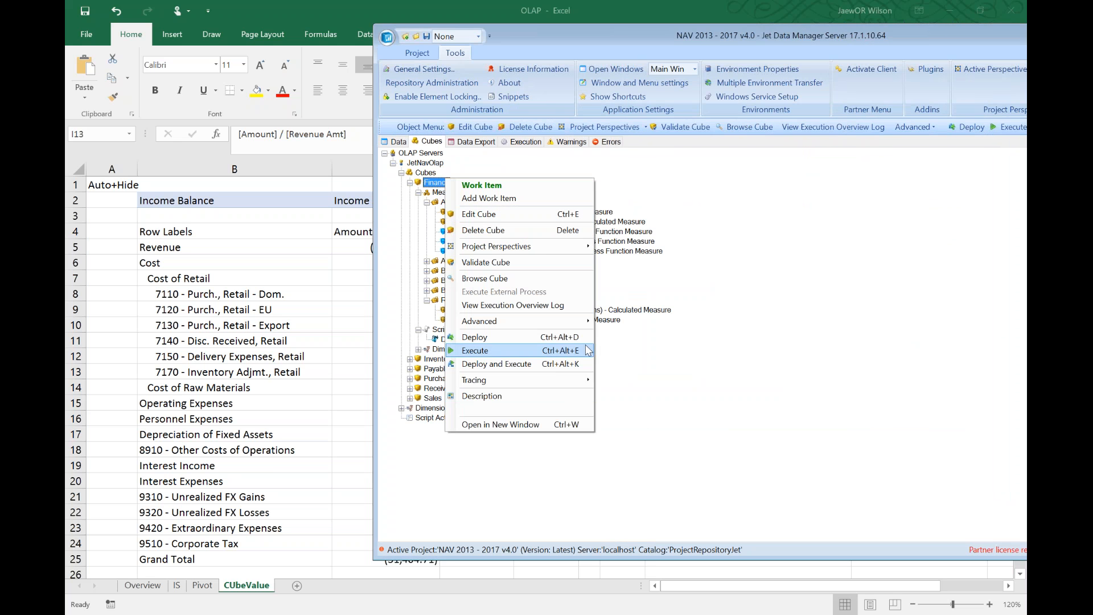
pyautogui.moveTo(592, 323)
pyautogui.click(678, 488)
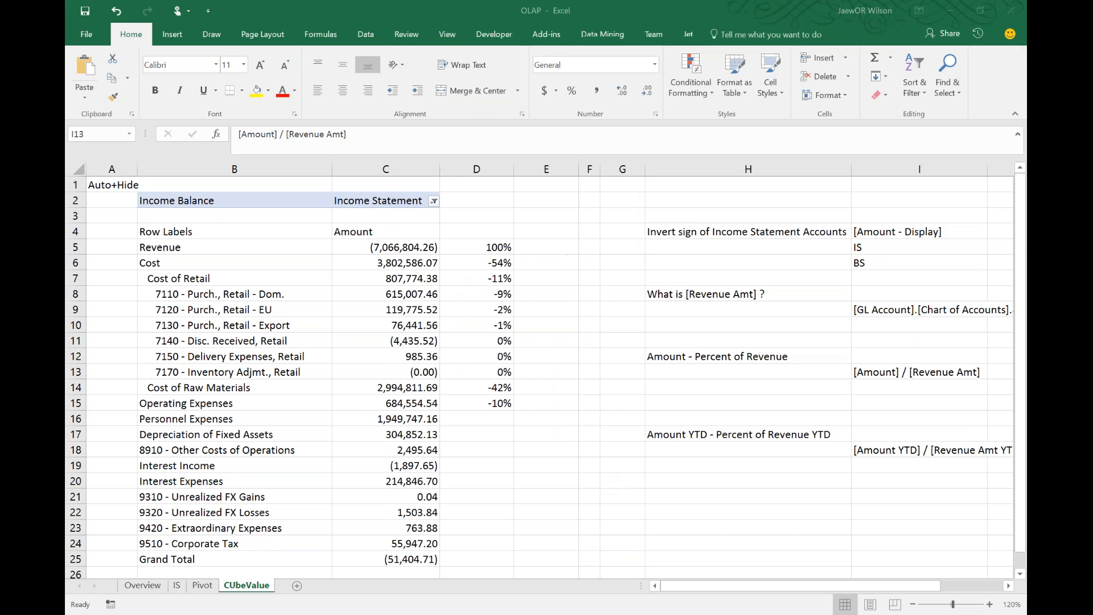
pyautogui.click(202, 585)
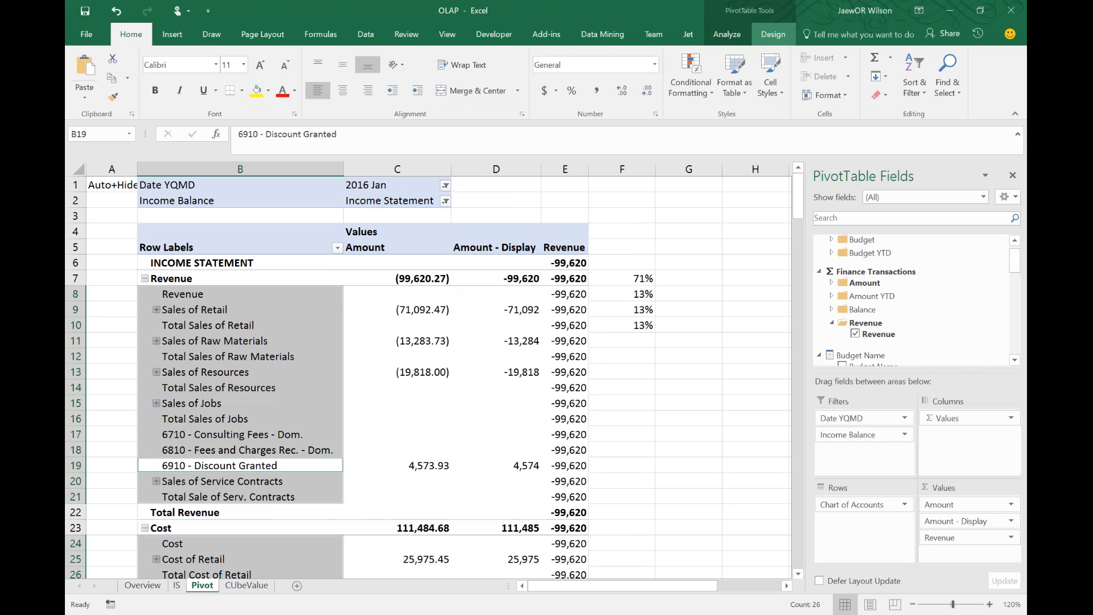
# Refresh the PivotTable and replace the Revenue measure with Amount - Pct of Revenue in its values
pyautogui.click(740, 41)
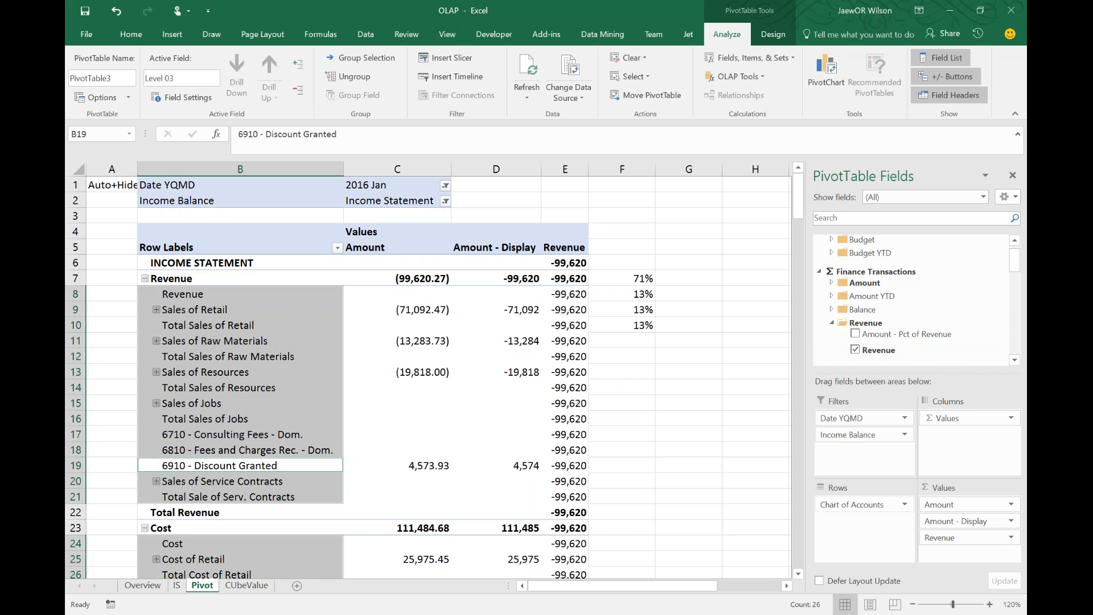
pyautogui.moveTo(948, 507)
pyautogui.mouseDown()
pyautogui.moveTo(715, 452)
pyautogui.moveTo(916, 488)
pyautogui.moveTo(945, 517)
pyautogui.mouseUp()
pyautogui.moveTo(945, 541); pyautogui.dragTo(740, 501)
pyautogui.click(856, 336)
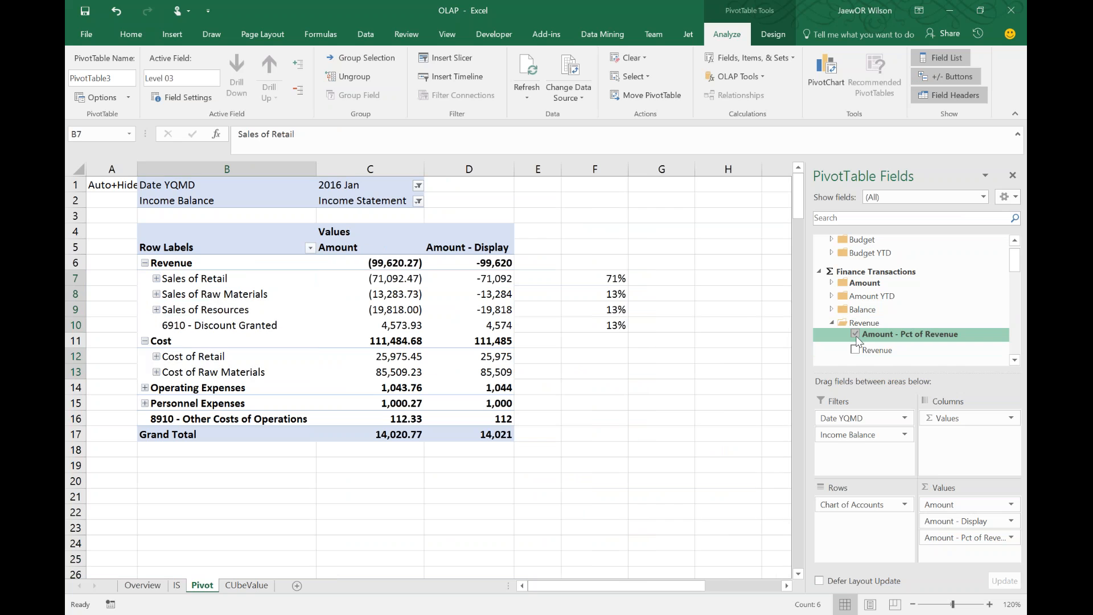
# Insert a blank column F beside the PivotTable
pyautogui.rightClick(681, 176)
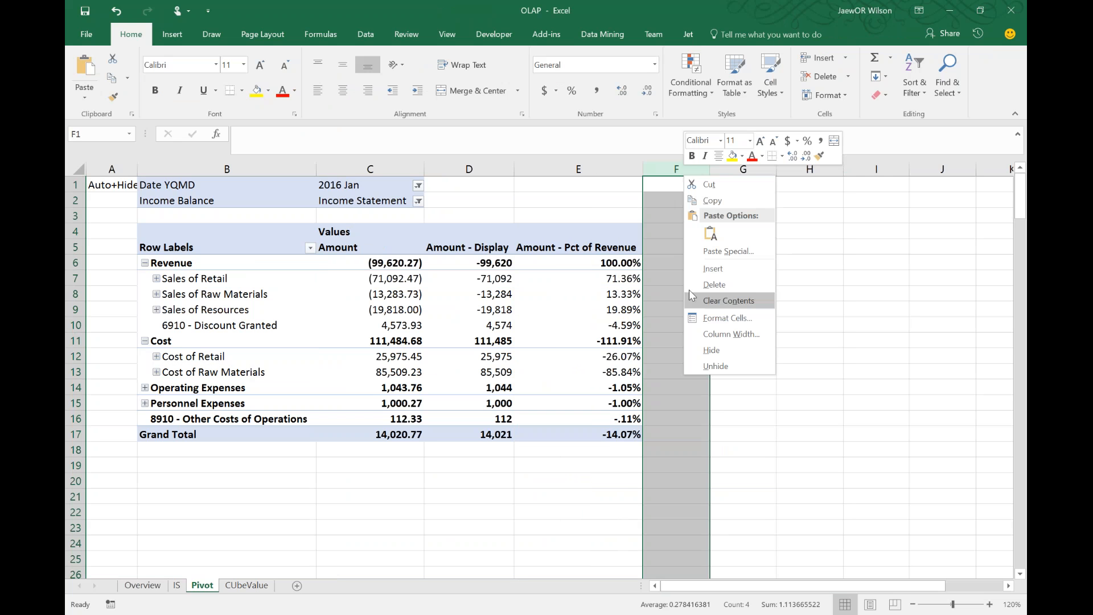
pyautogui.click(740, 268)
pyautogui.click(604, 309)
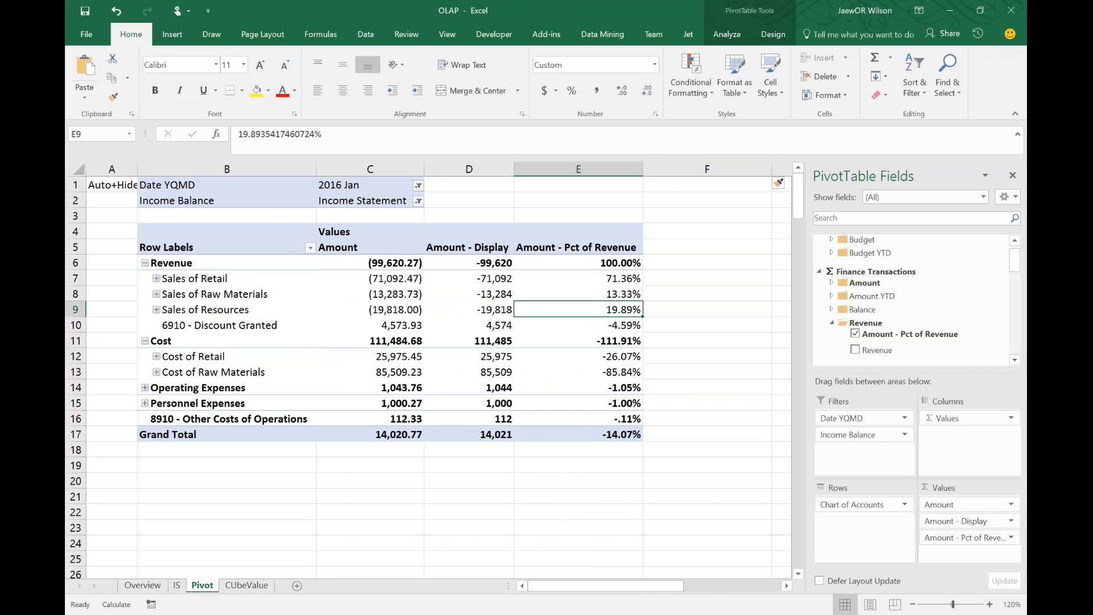
# Compare the Amount, Amount - Display and Amount - Pct of Revenue values across the revenue and cost accounts
pyautogui.click(619, 285)
pyautogui.click(345, 263)
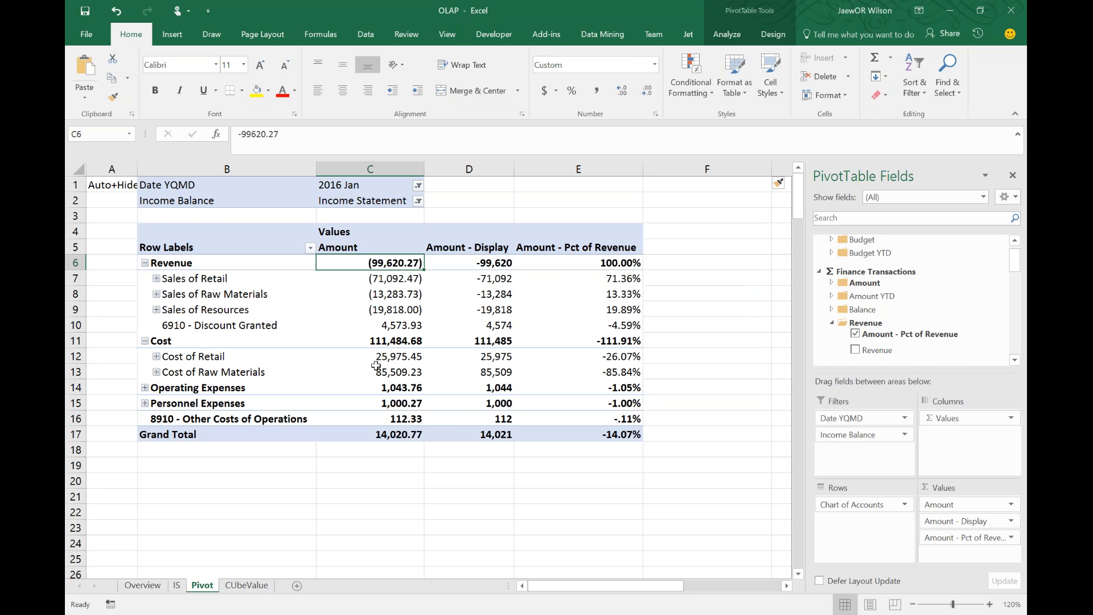
pyautogui.click(490, 278)
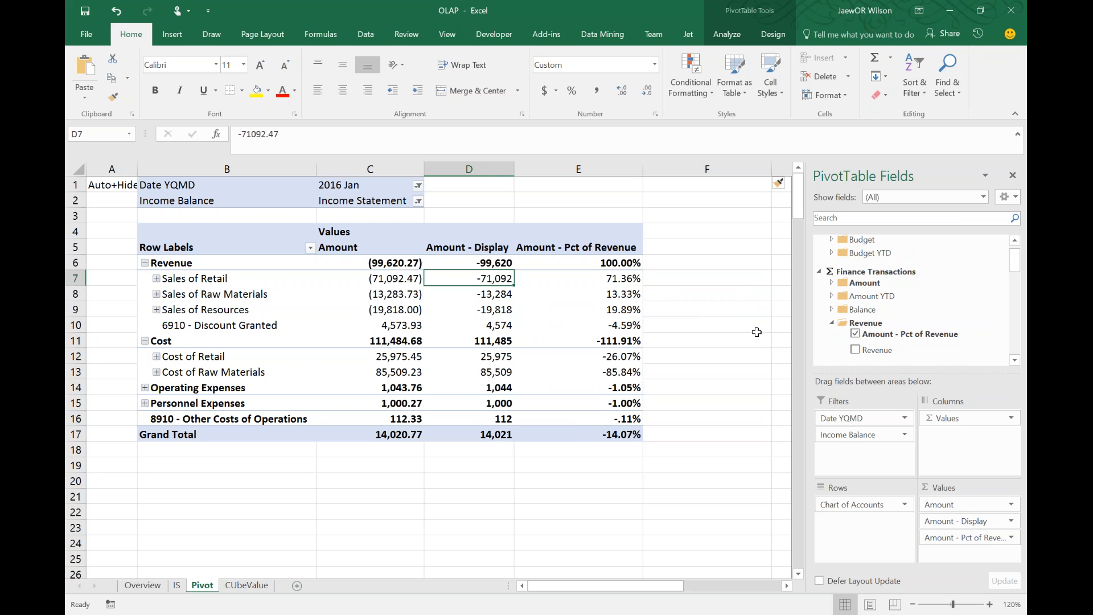
pyautogui.click(492, 325)
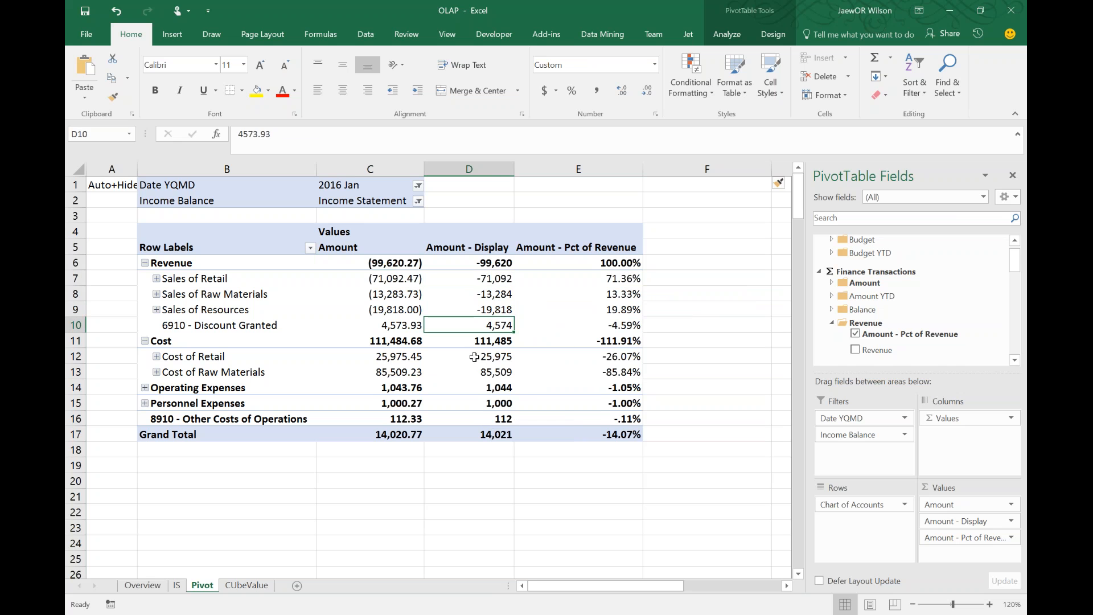
pyautogui.moveTo(473, 354)
pyautogui.click(620, 323)
pyautogui.moveTo(622, 342)
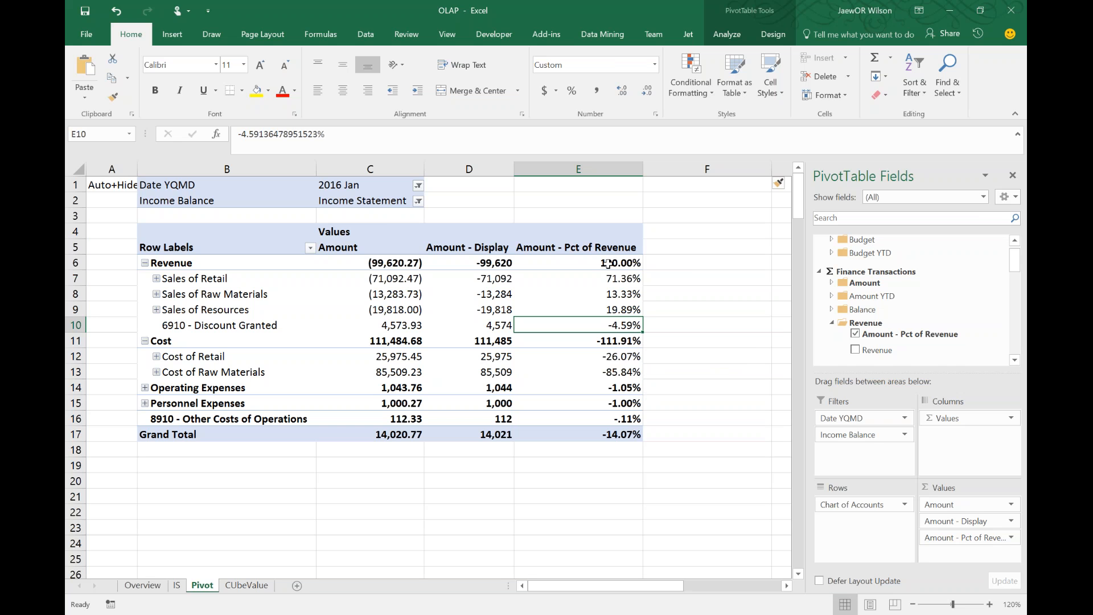
pyautogui.click(622, 275)
pyautogui.moveTo(621, 275); pyautogui.dragTo(617, 420)
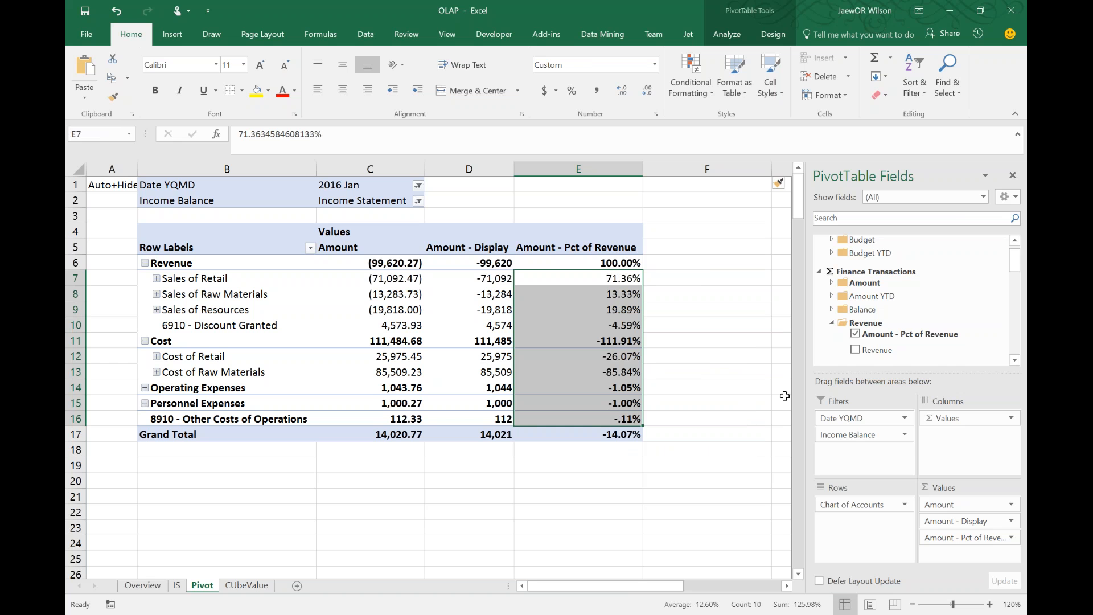
# Remove Chart of Accounts from the PivotTable rows and add the Revenue measure to the values
pyautogui.moveTo(872, 435); pyautogui.dragTo(885, 514)
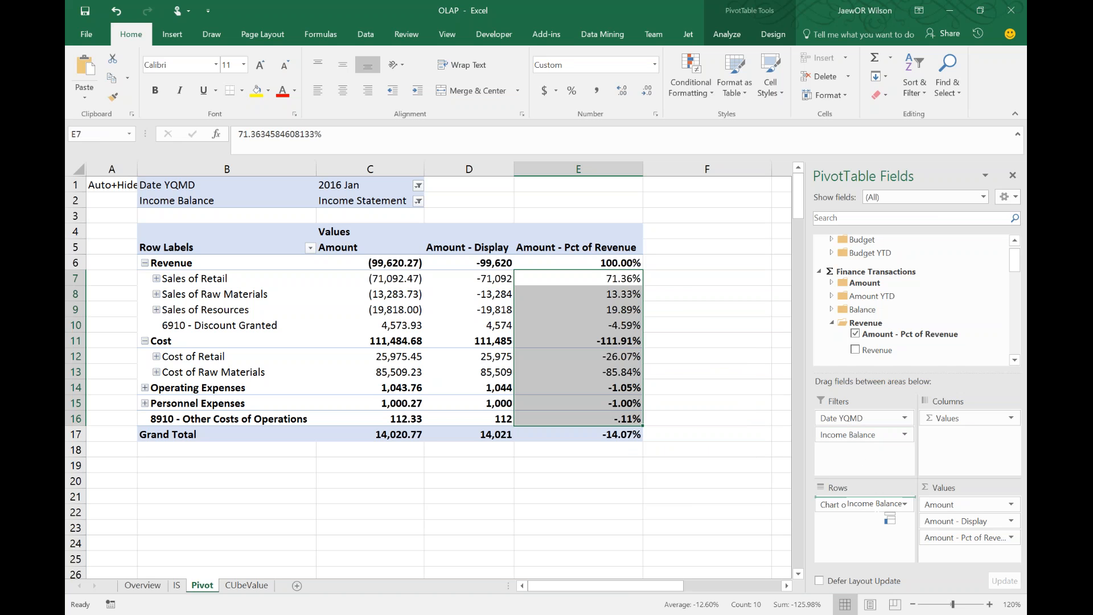
pyautogui.moveTo(885, 514); pyautogui.dragTo(886, 445)
pyautogui.moveTo(857, 501); pyautogui.dragTo(764, 511)
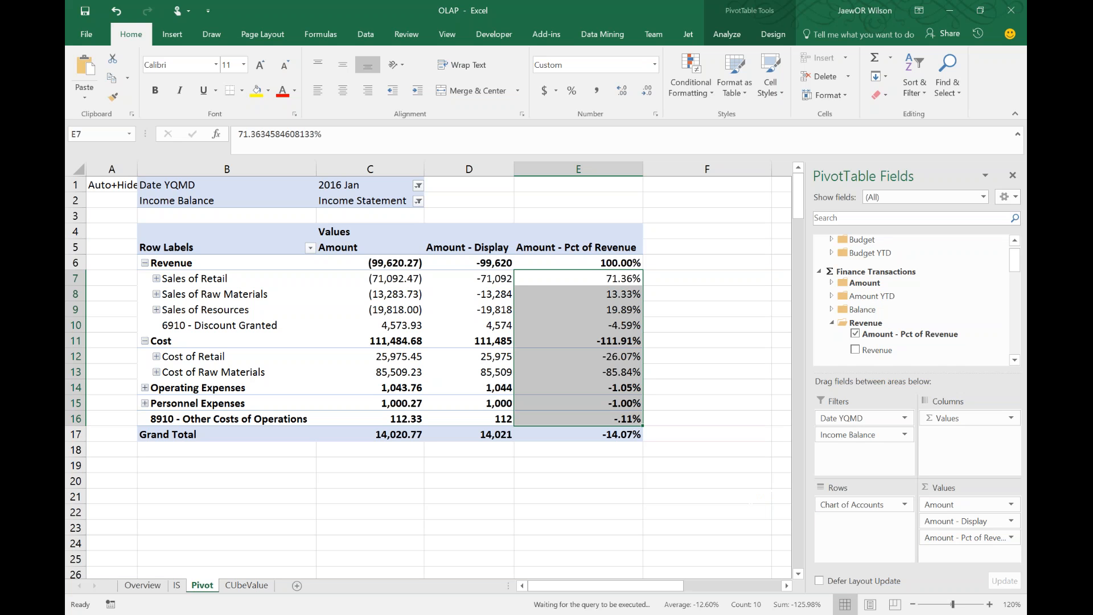
pyautogui.click(856, 350)
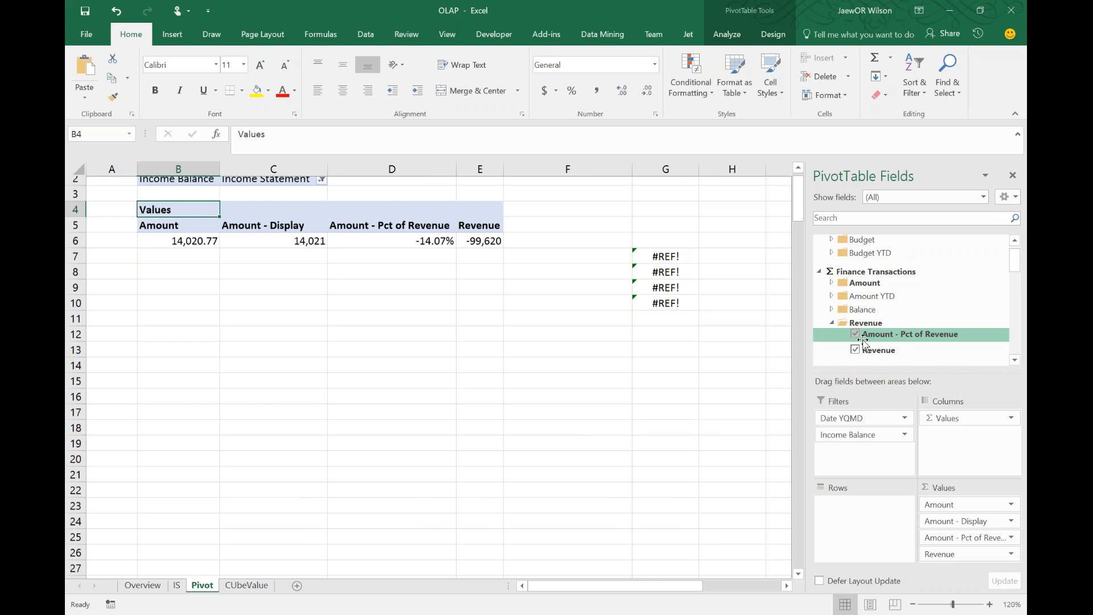
# Add Global Dimension 1 to the PivotTable rows
pyautogui.moveTo(1016, 263); pyautogui.dragTo(1021, 355)
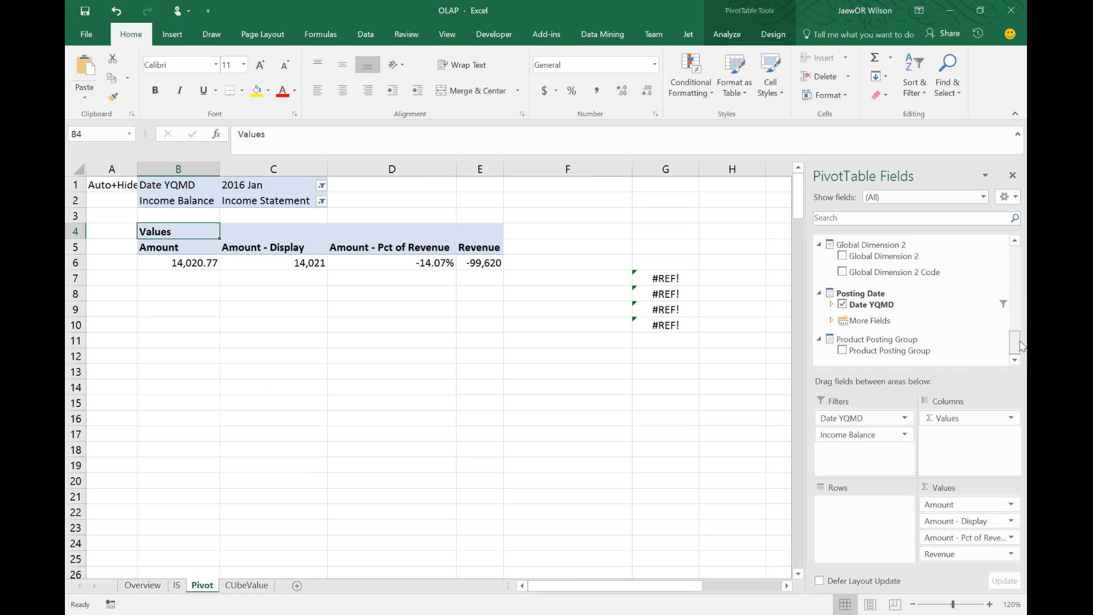
pyautogui.scroll(2, 846, 270)
pyautogui.click(846, 272)
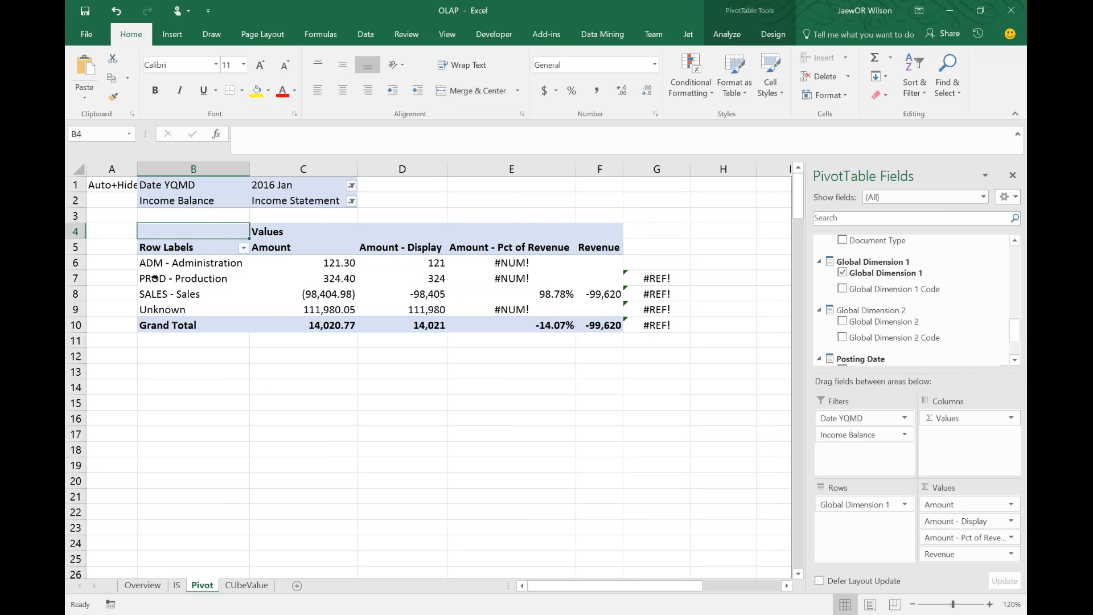
# Examine the Amount, Revenue and Amount - Pct of Revenue values for each Global Dimension 1 department, including the error cells
pyautogui.click(173, 270)
pyautogui.click(418, 261)
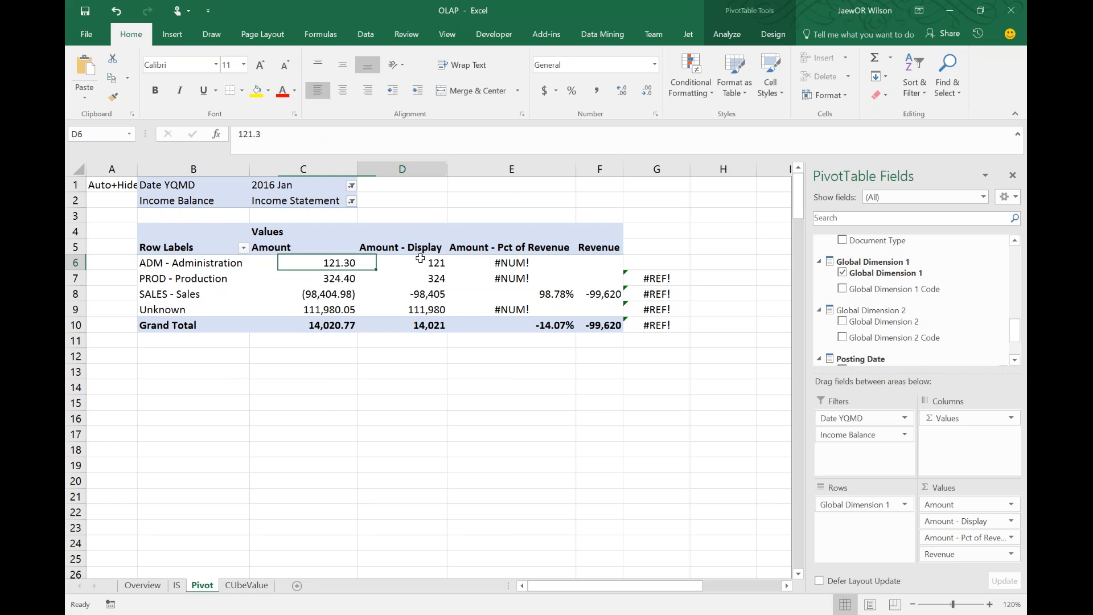
pyautogui.click(314, 269)
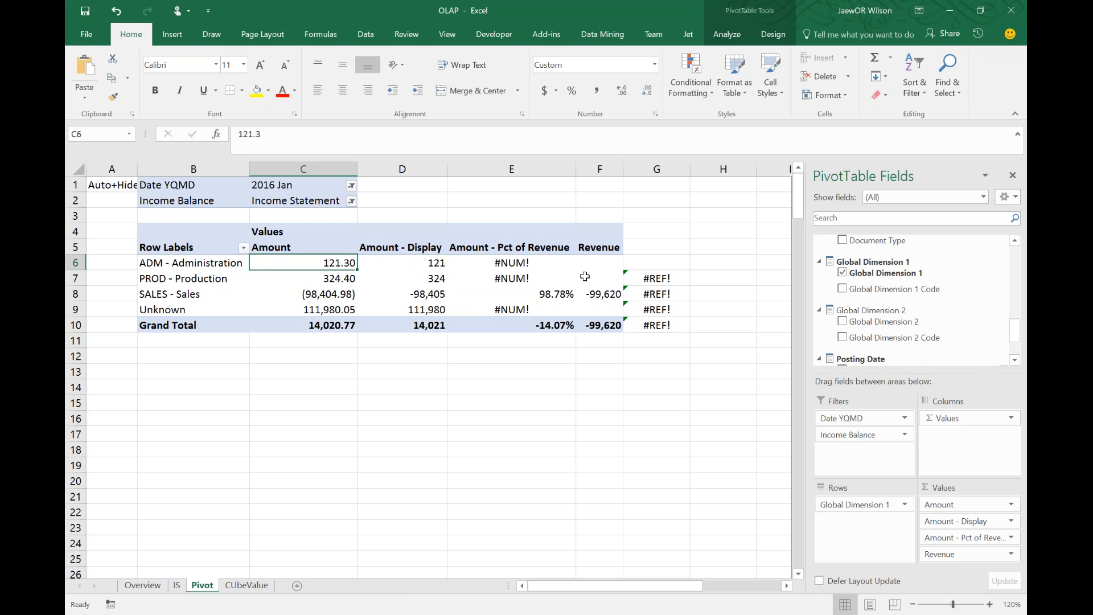
pyautogui.moveTo(598, 266); pyautogui.dragTo(602, 275)
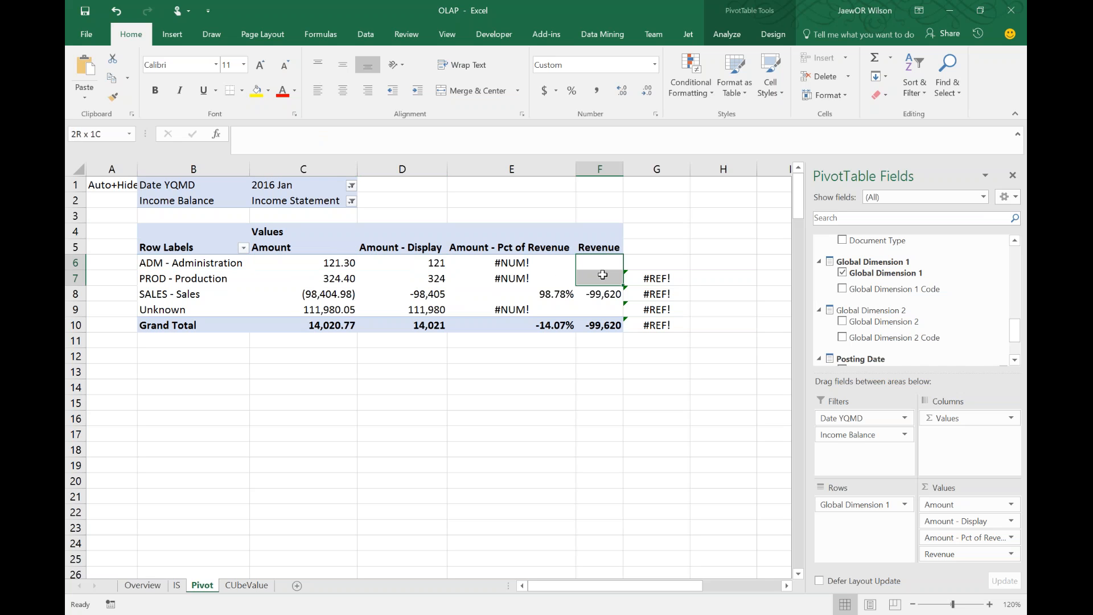
pyautogui.moveTo(598, 294); pyautogui.dragTo(183, 294)
pyautogui.click(595, 296)
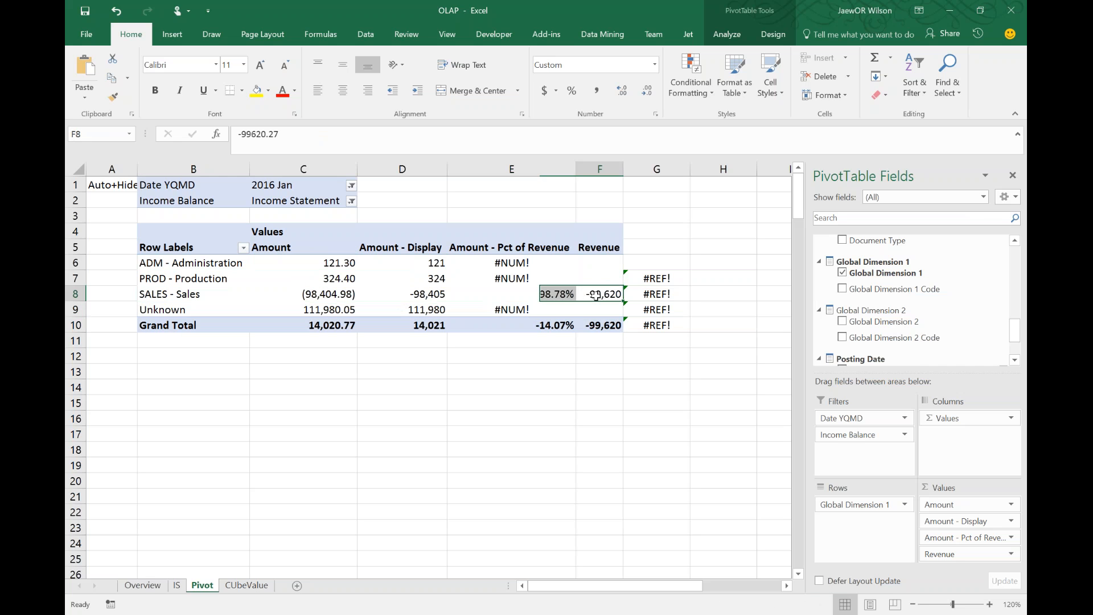
pyautogui.click(549, 297)
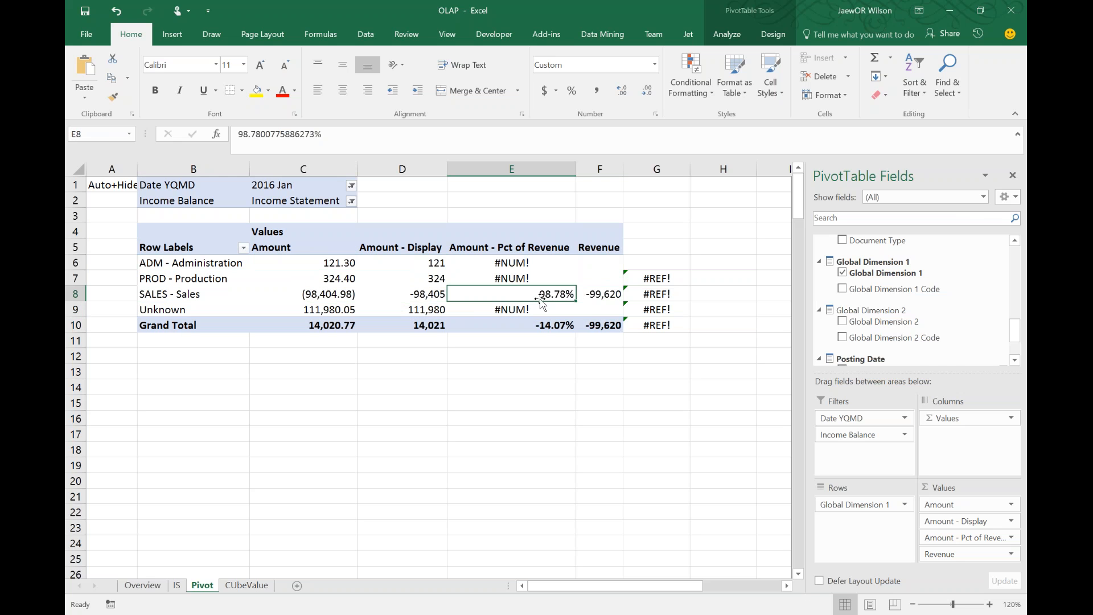
pyautogui.moveTo(535, 266); pyautogui.dragTo(524, 277)
pyautogui.click(507, 309)
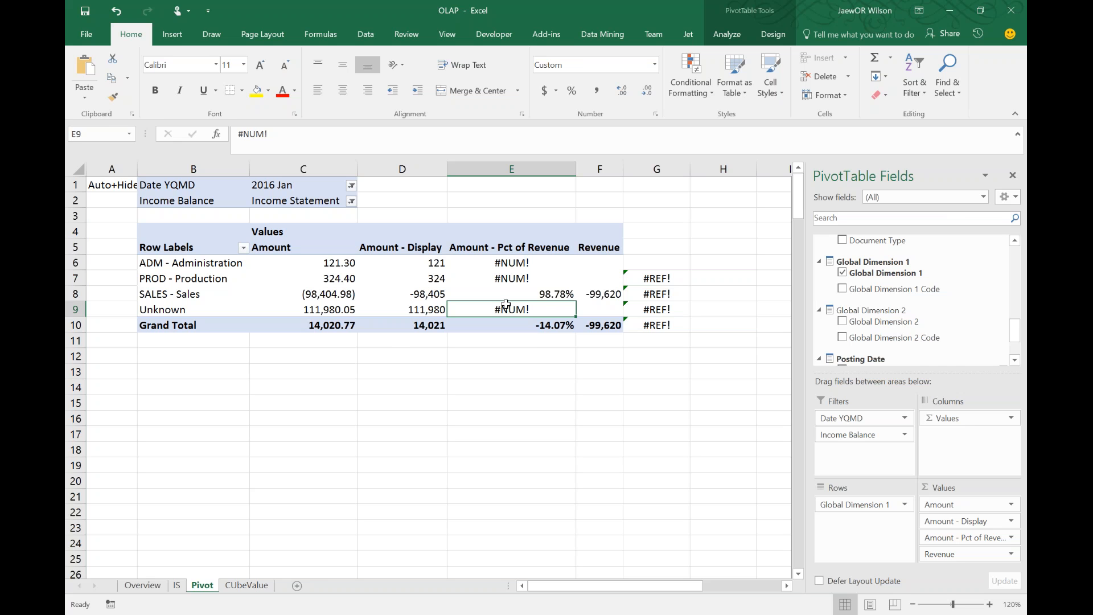
pyautogui.moveTo(610, 262); pyautogui.dragTo(609, 280)
pyautogui.moveTo(609, 281)
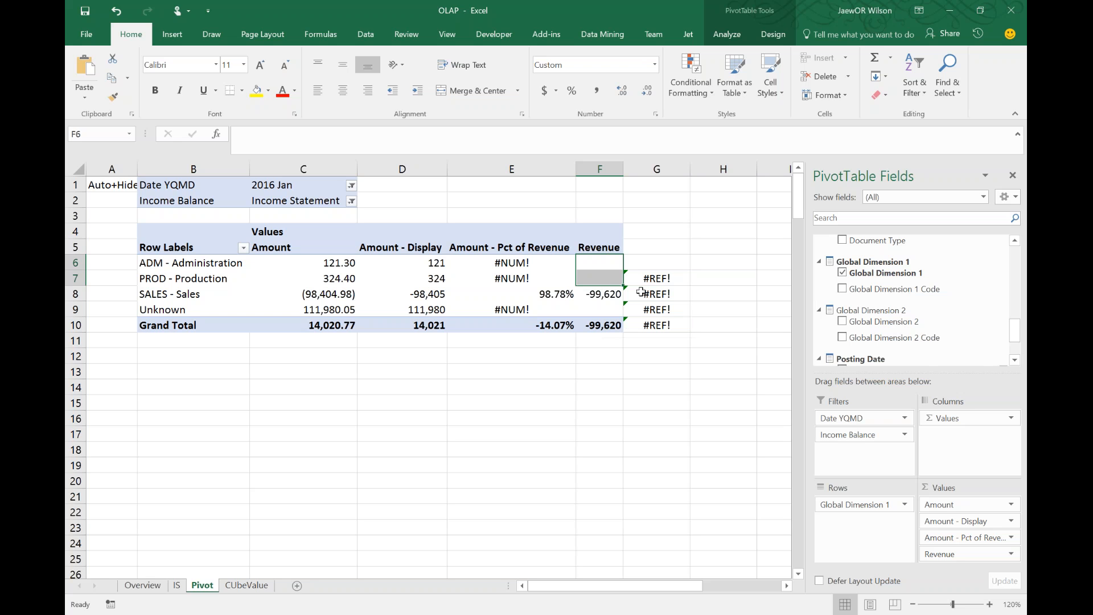
pyautogui.moveTo(525, 263); pyautogui.dragTo(520, 278)
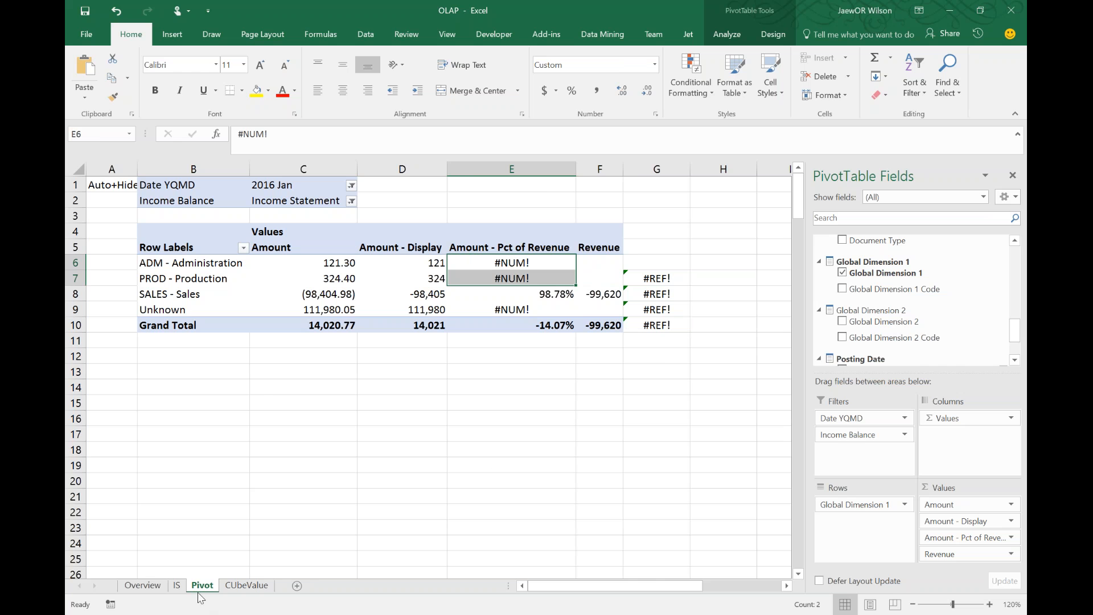
# On the IS sheet, inspect the IF formula in cell E11 that guards the percent of revenue division
pyautogui.click(180, 588)
pyautogui.click(584, 239)
pyautogui.click(585, 250)
pyautogui.moveTo(253, 135); pyautogui.dragTo(355, 142)
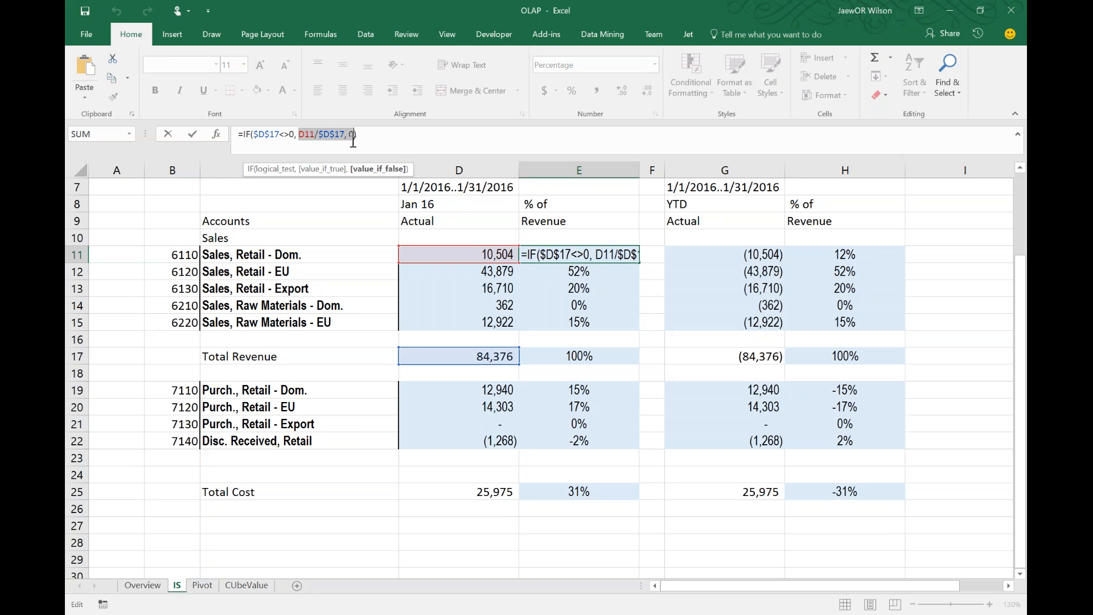
pyautogui.doubleClick(247, 134)
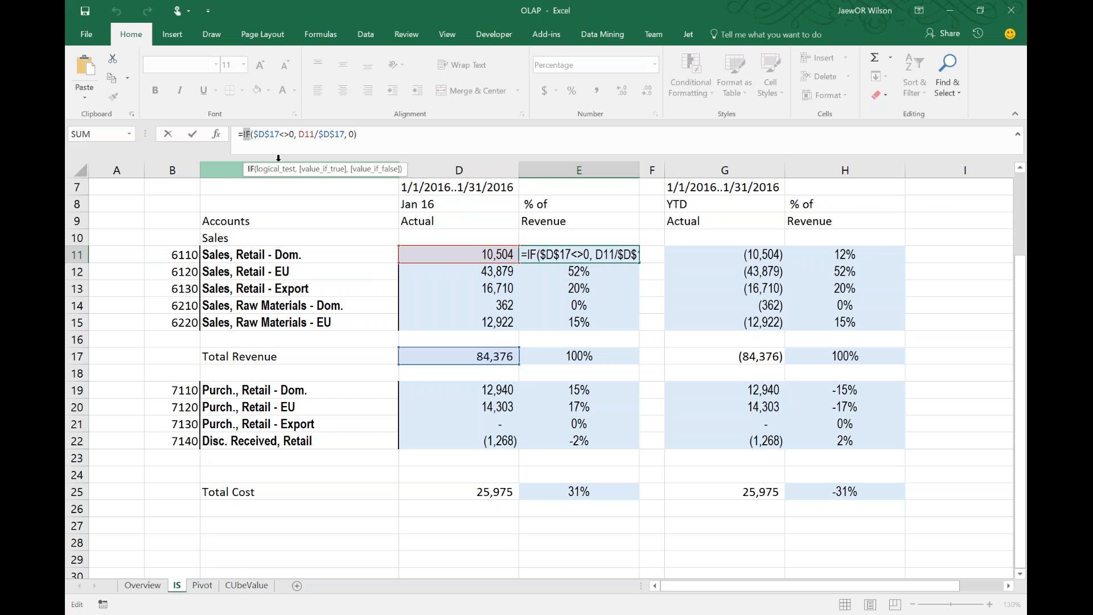
pyautogui.hotkey('ctrl', 'Return')
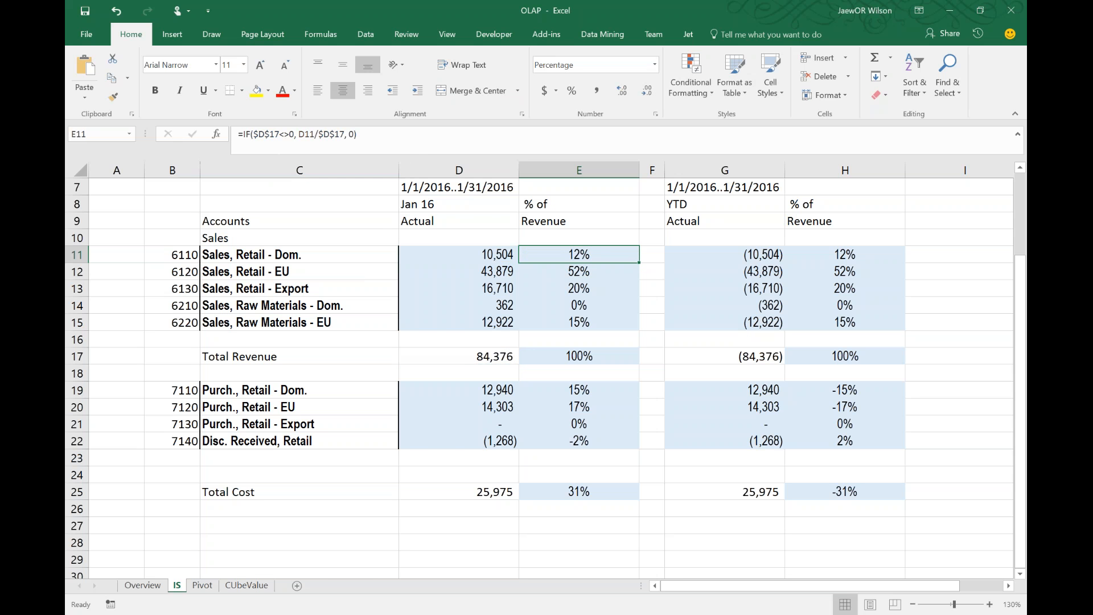
# Switch to Jet Data Manager and view the Amount Var % measure's full formula as MDX, selecting its whole text
pyautogui.hotkey('alt', 'Tab')
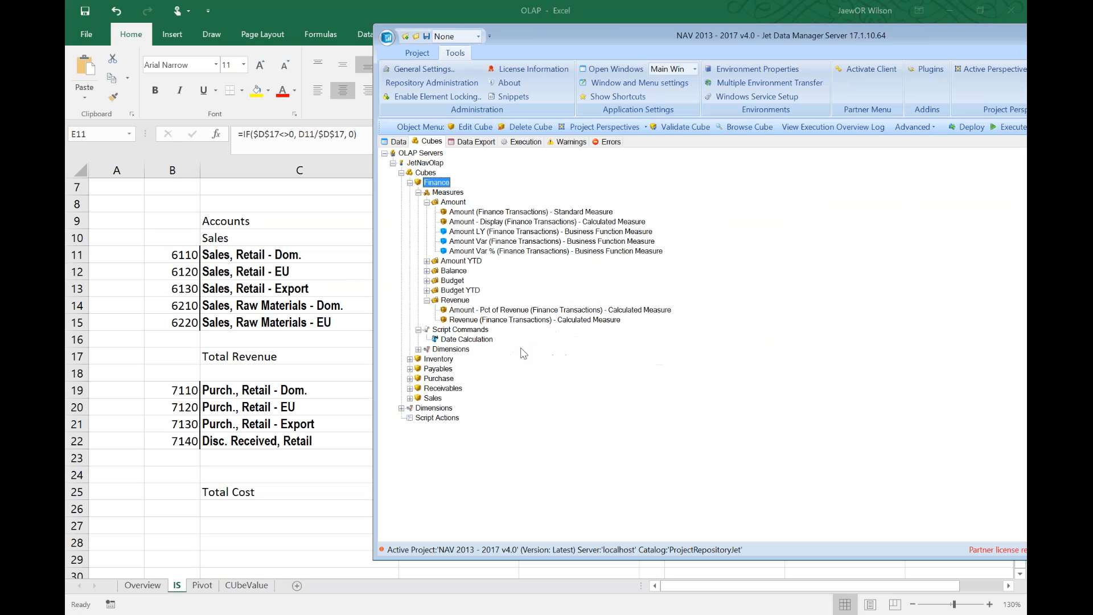
pyautogui.moveTo(529, 311)
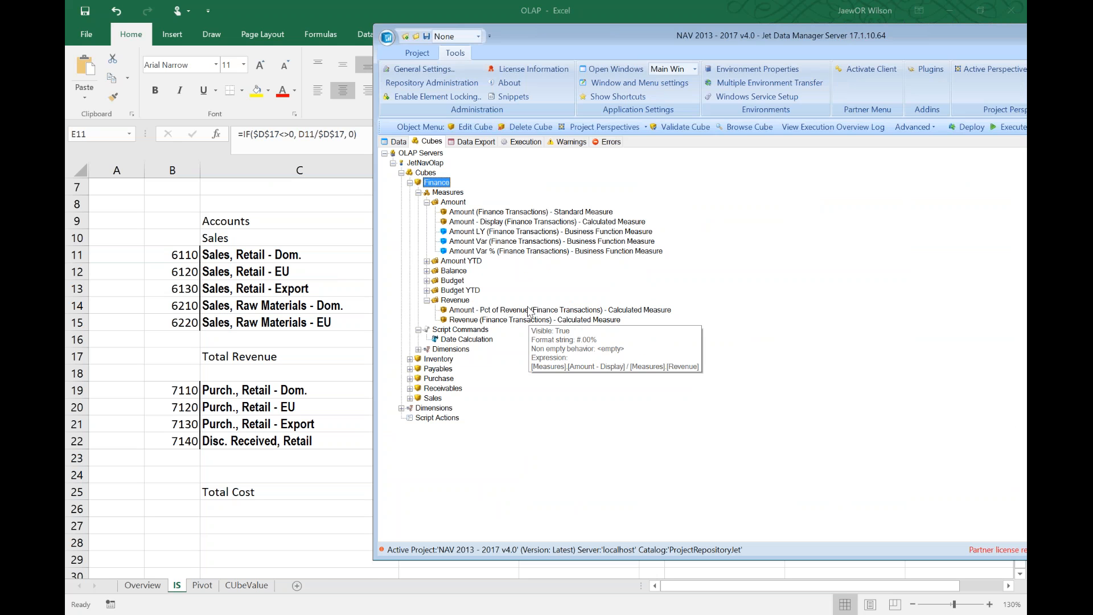
pyautogui.click(515, 251)
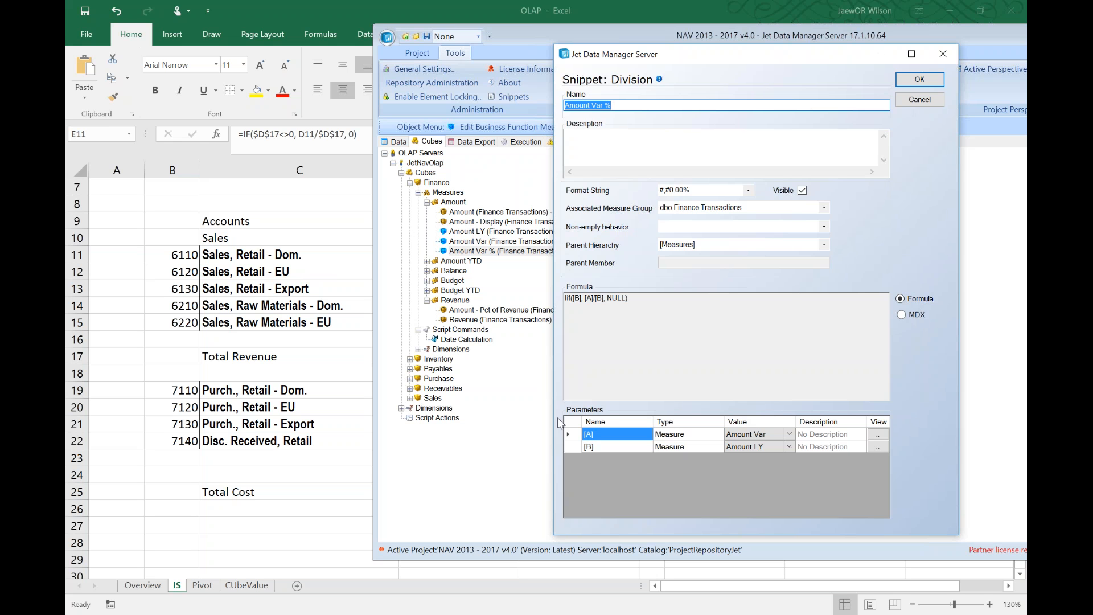
pyautogui.click(900, 314)
pyautogui.doubleClick(568, 297)
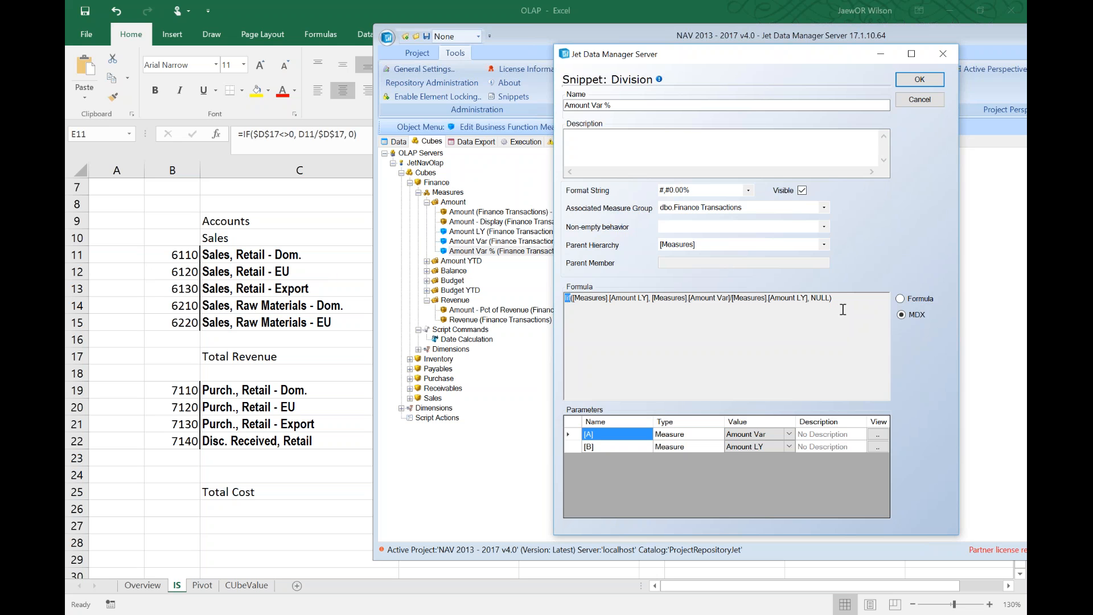
pyautogui.hotkey('ctrl', 'a')
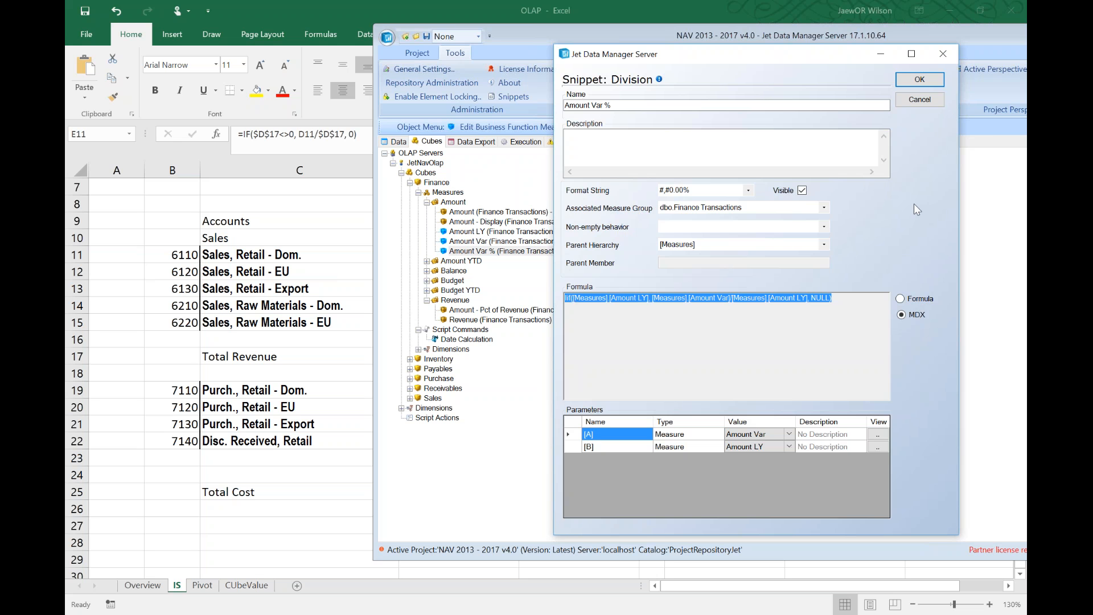
pyautogui.click(906, 79)
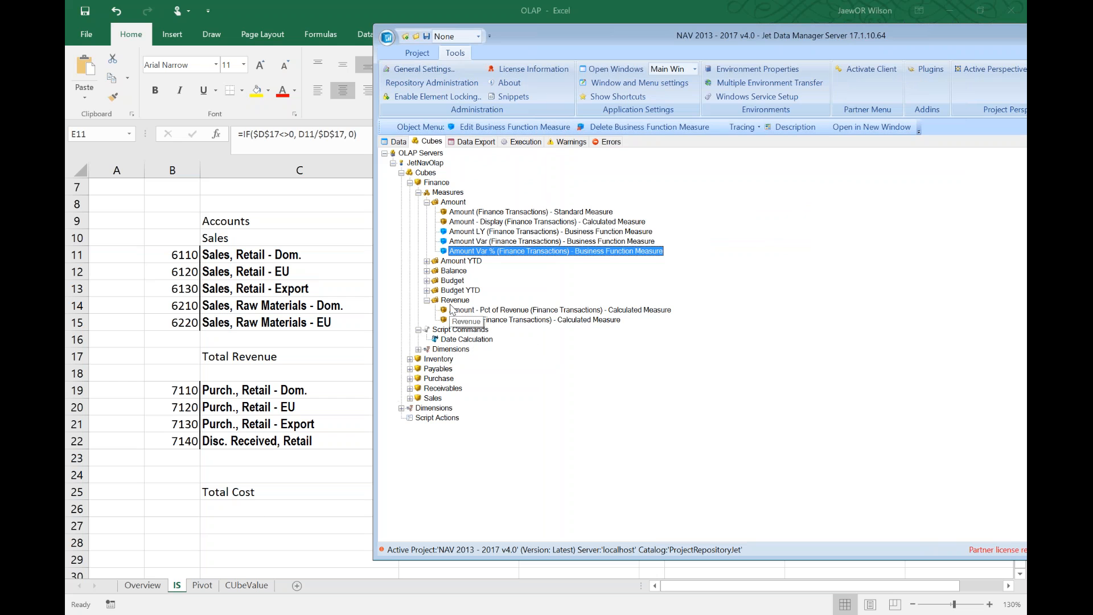
# Open the Amount - Pct of Revenue calculated measure in the Revenue folder for editing of its expression
pyautogui.rightClick(468, 302)
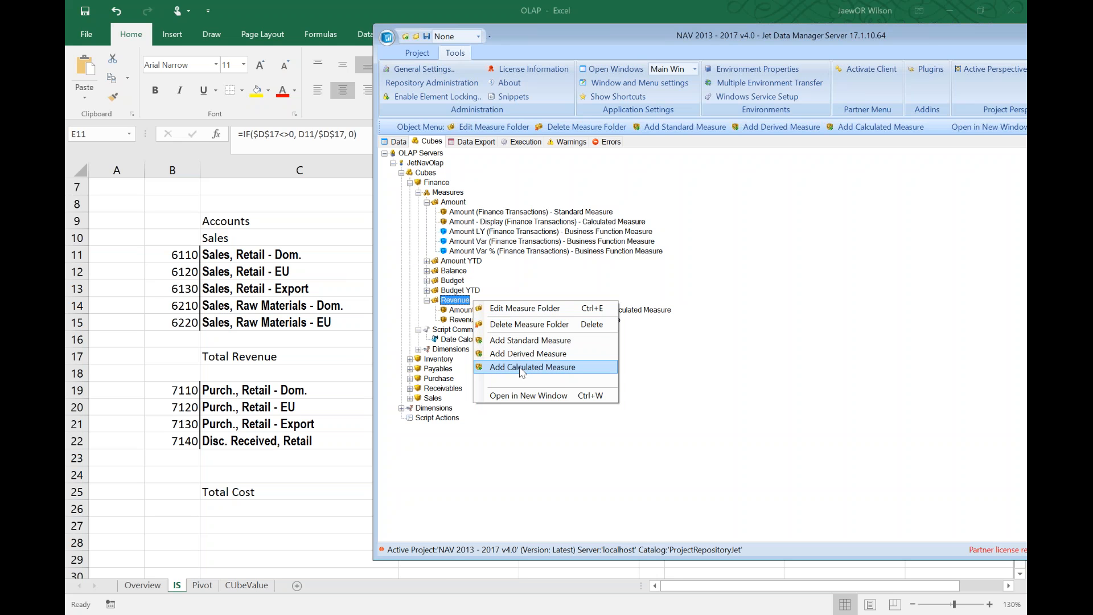
pyautogui.doubleClick(461, 319)
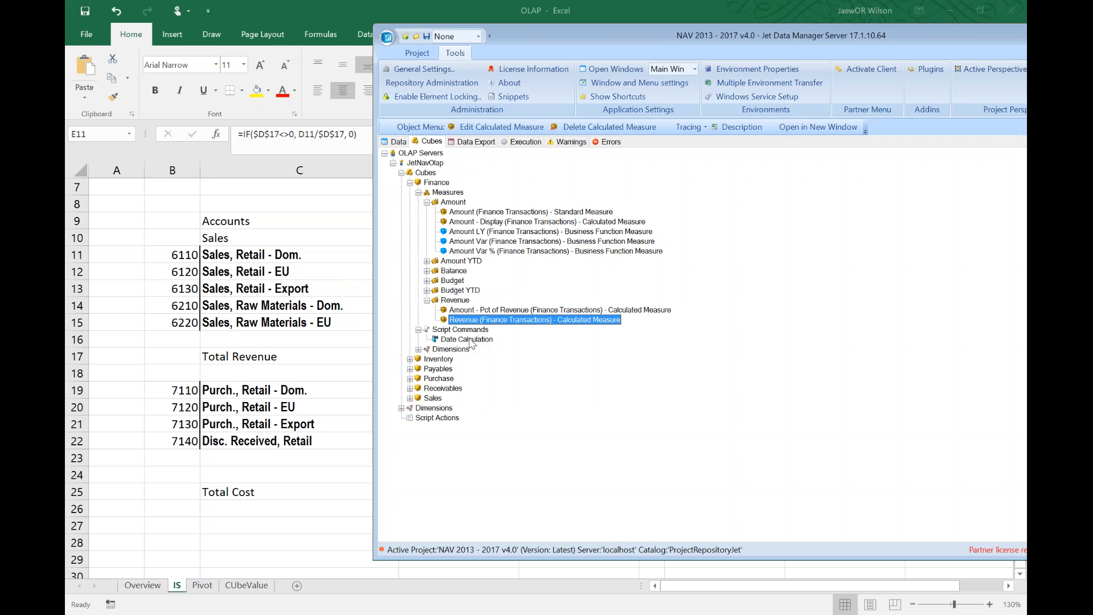
pyautogui.press('Up')
pyautogui.press('Return')
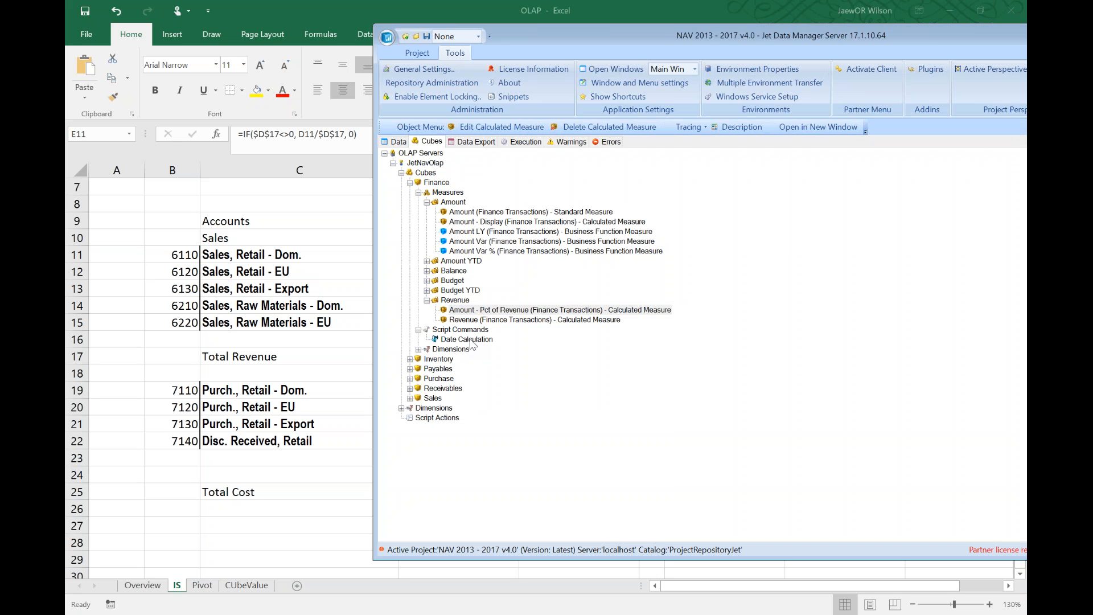
pyautogui.click(648, 238)
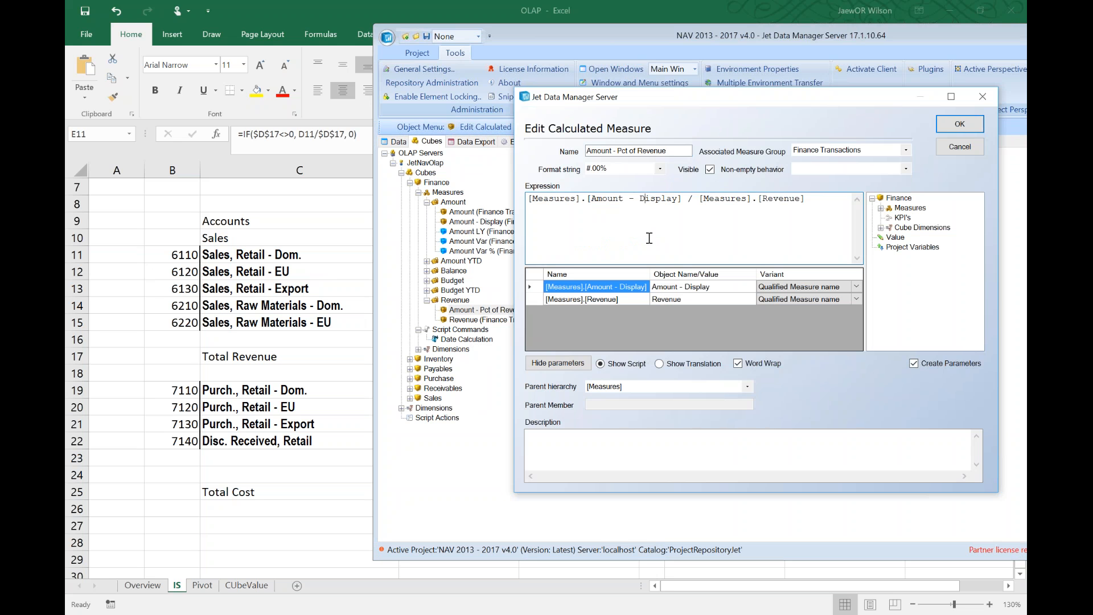
# Insert Iif([Measures].[Amount LY], [Measures].[Amount Var]/[Measures].[Amount LY], NULL) above the existing expression, separated from it by blank lines
pyautogui.press('Return')
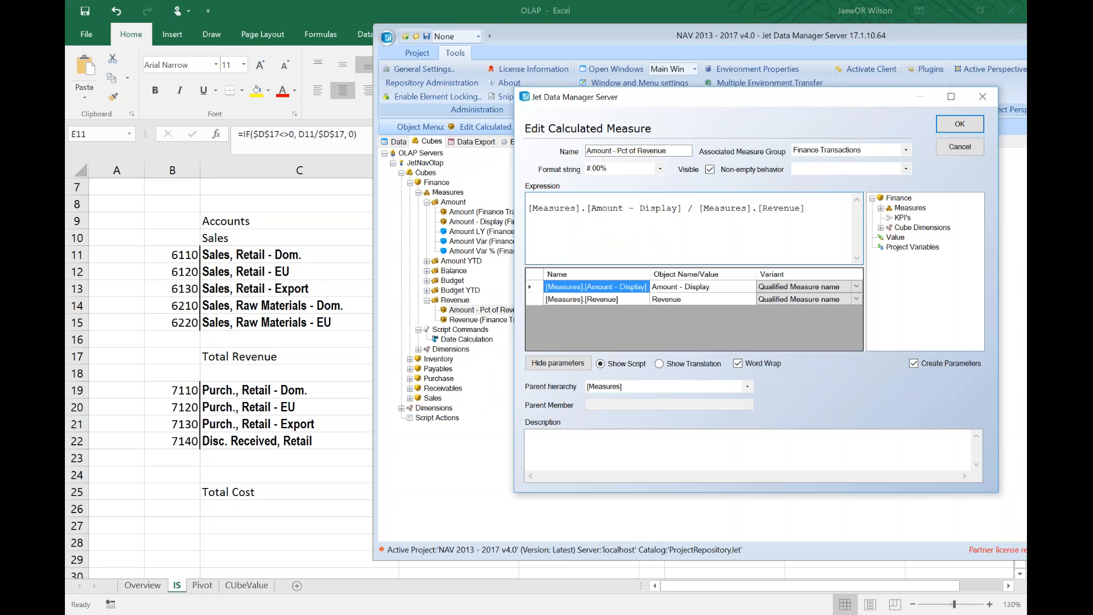
pyautogui.write('Iif([Measures].[Amount LY], [Measures].[Amount Var]/[Measures].[Amount LY], NULL)')
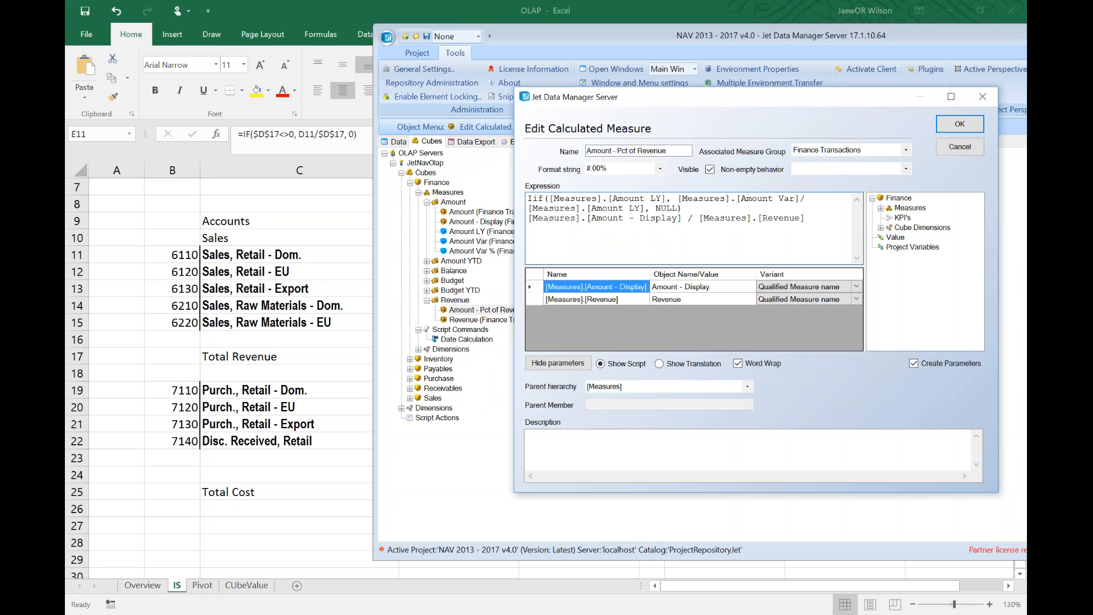
pyautogui.press('Return')
pyautogui.press('Return')
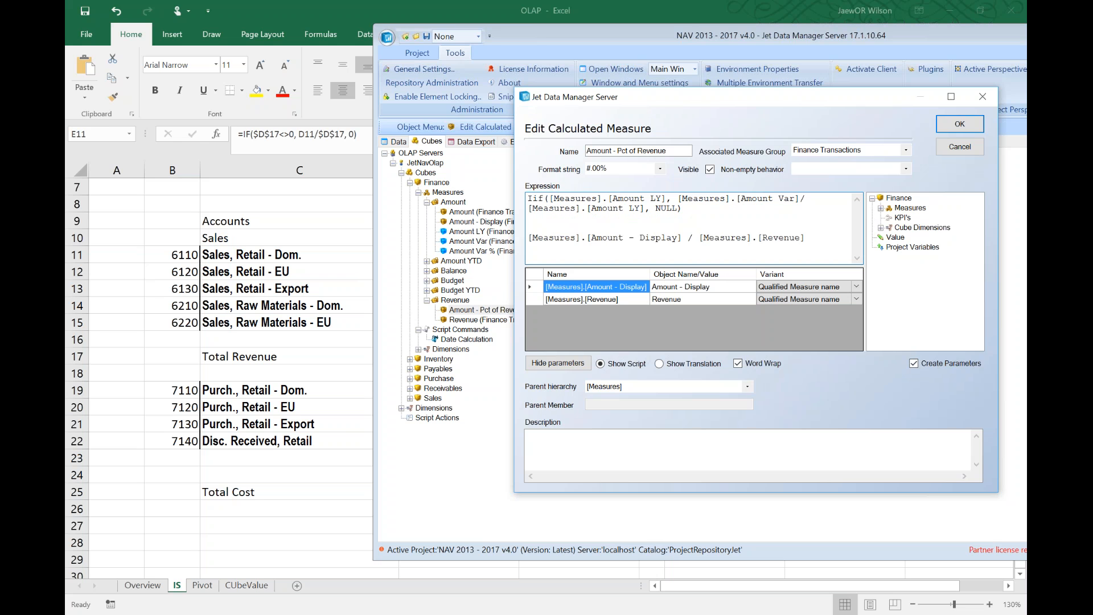
# Split the Iif expression so each argument has its own indented line and the closing parenthesis stands alone
pyautogui.press('Return')
pyautogui.press('Tab')
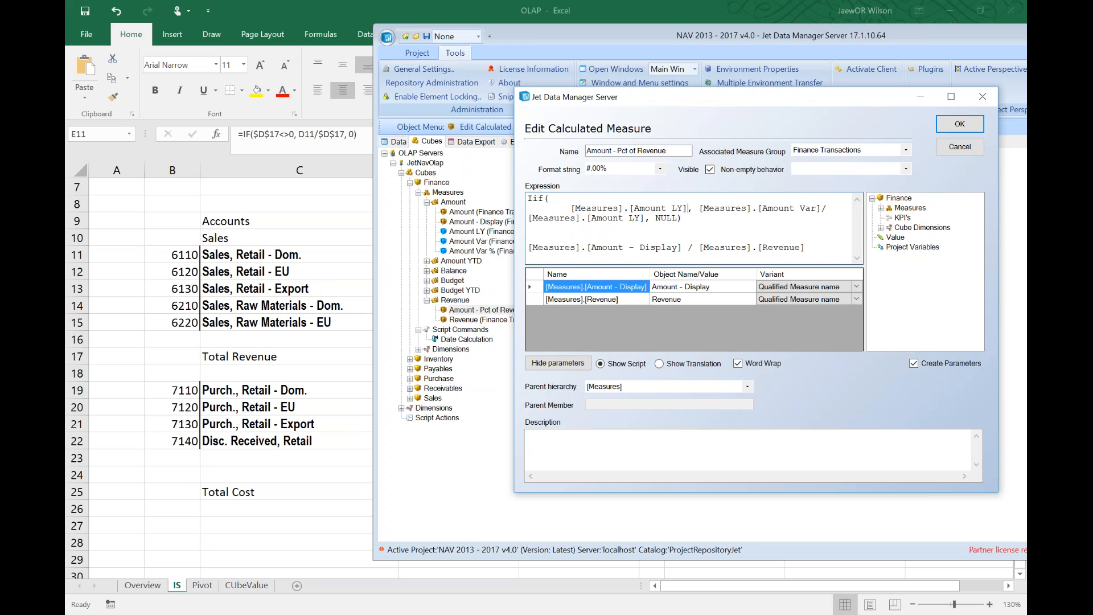
pyautogui.press('Return')
pyautogui.press('Tab')
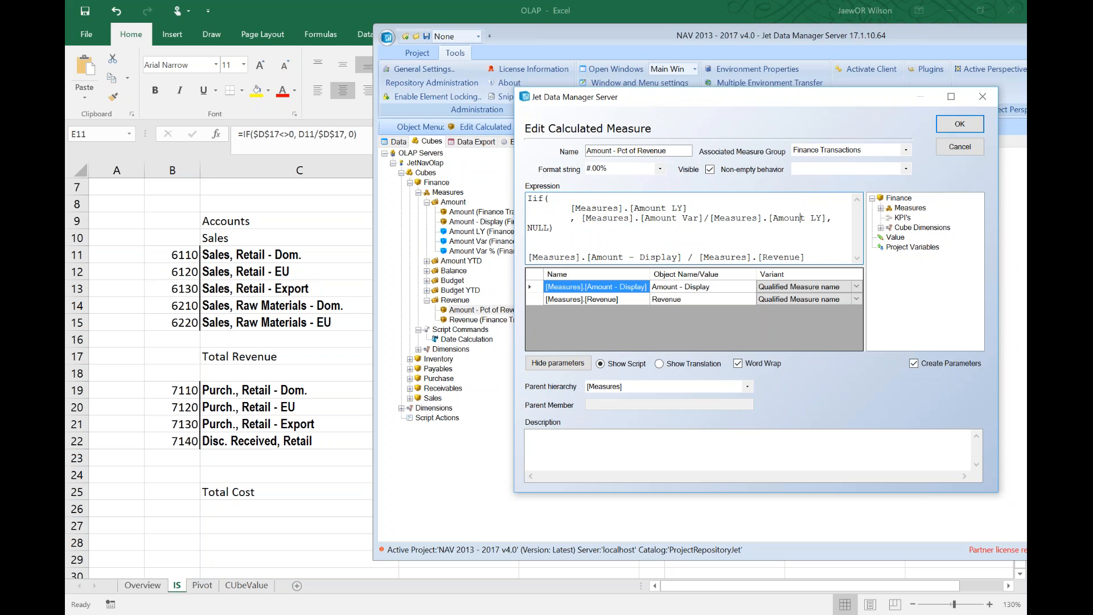
pyautogui.press('Return')
pyautogui.press('Tab')
pyautogui.press('Right')
pyautogui.press('Right')
pyautogui.press('Return')
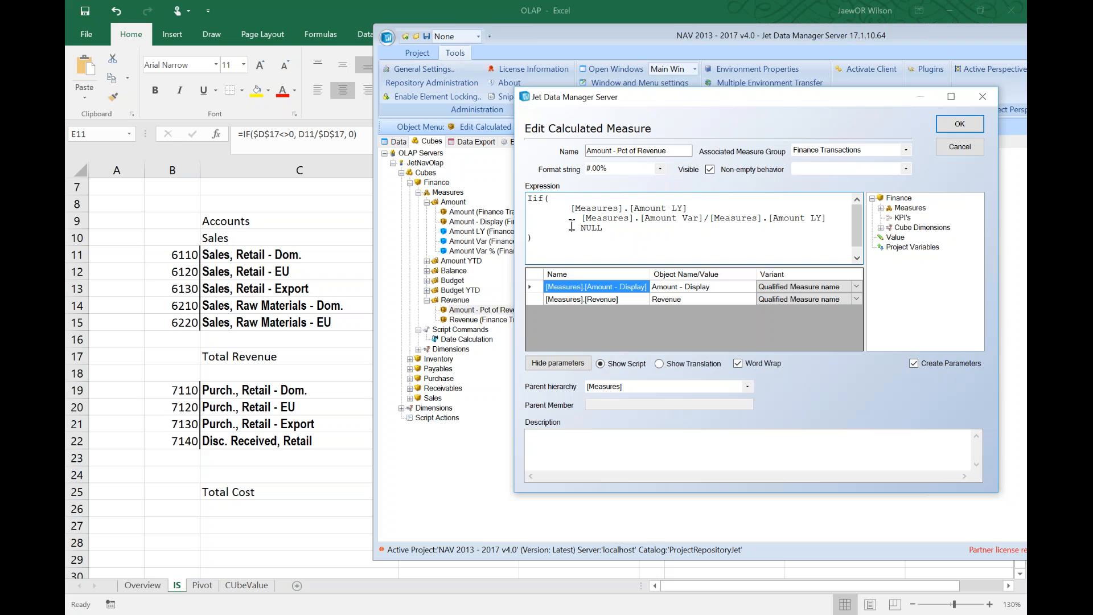
# Review the condition, the true result and the NULL result of the Iif expression
pyautogui.moveTo(570, 208); pyautogui.dragTo(706, 204)
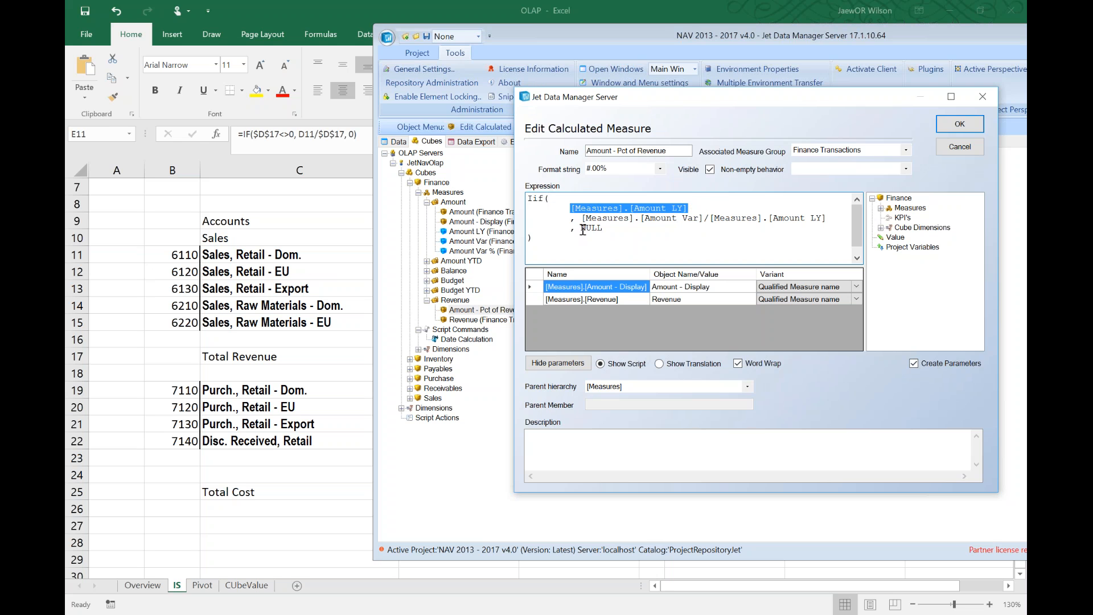
pyautogui.moveTo(582, 219); pyautogui.dragTo(832, 215)
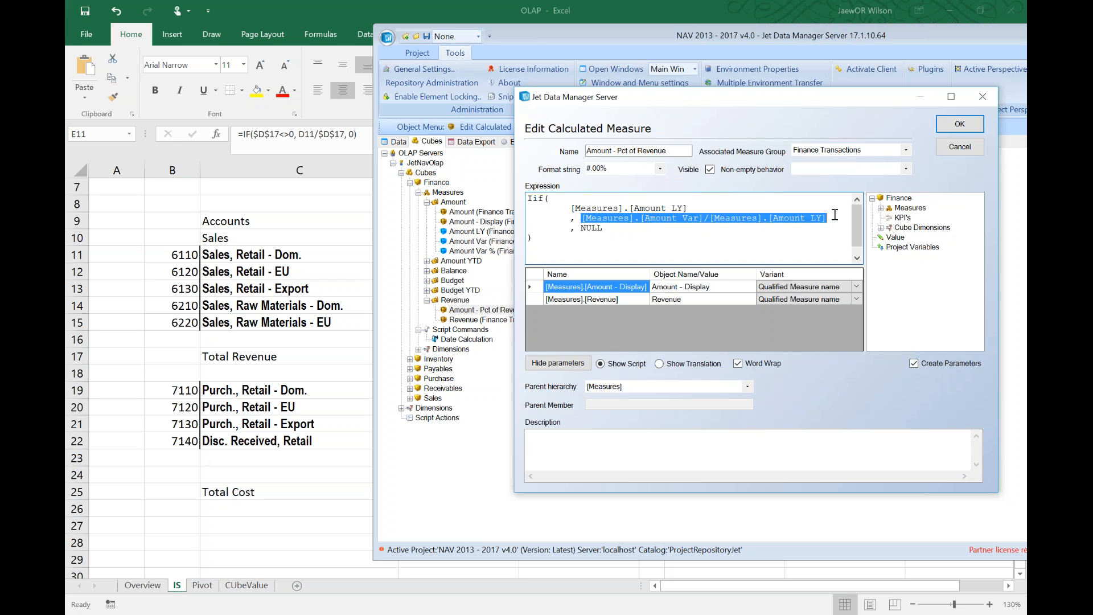
pyautogui.doubleClick(592, 227)
# Move [Measures].[Amount - Display] / [Measures].[Revenue] into the Iif expression in place of its second argument
pyautogui.scroll(-1, 596, 238)
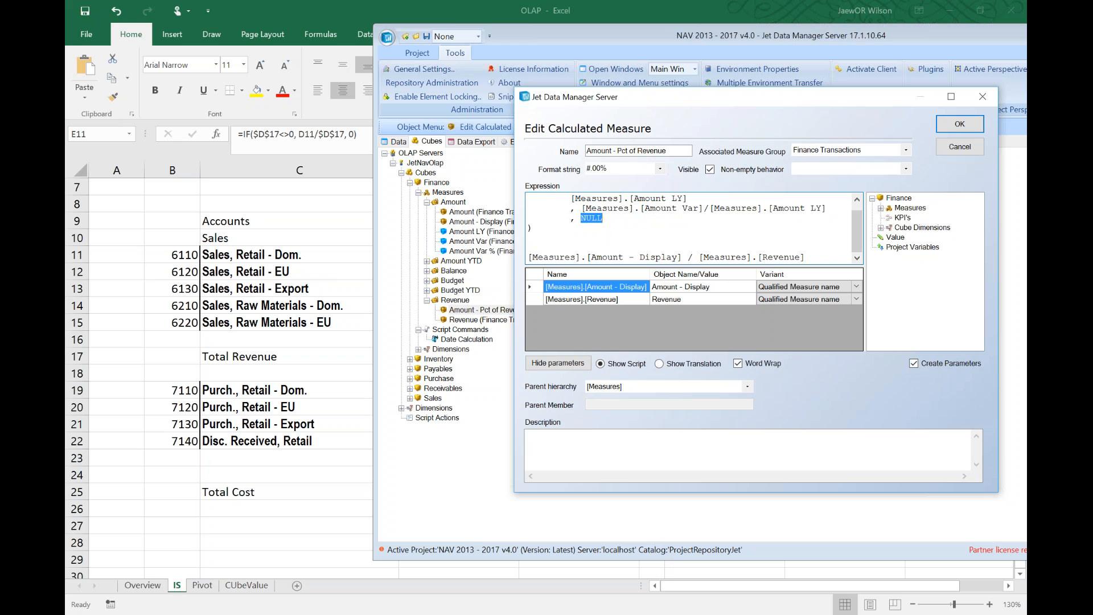
pyautogui.moveTo(806, 258); pyautogui.dragTo(522, 261)
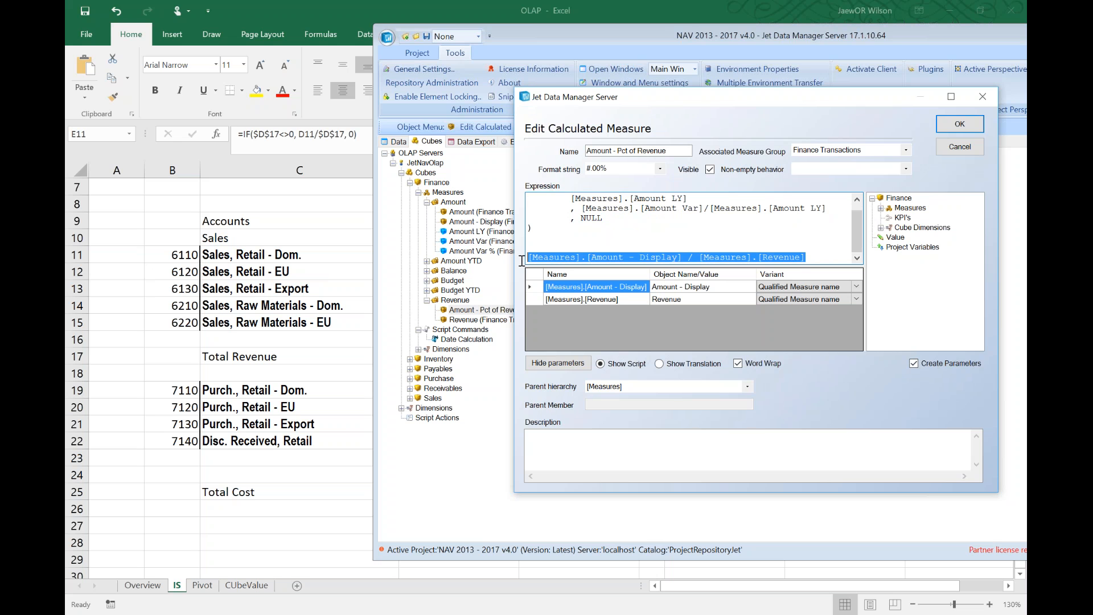
pyautogui.hotkey('ctrl', 'x')
pyautogui.press('BackSpace')
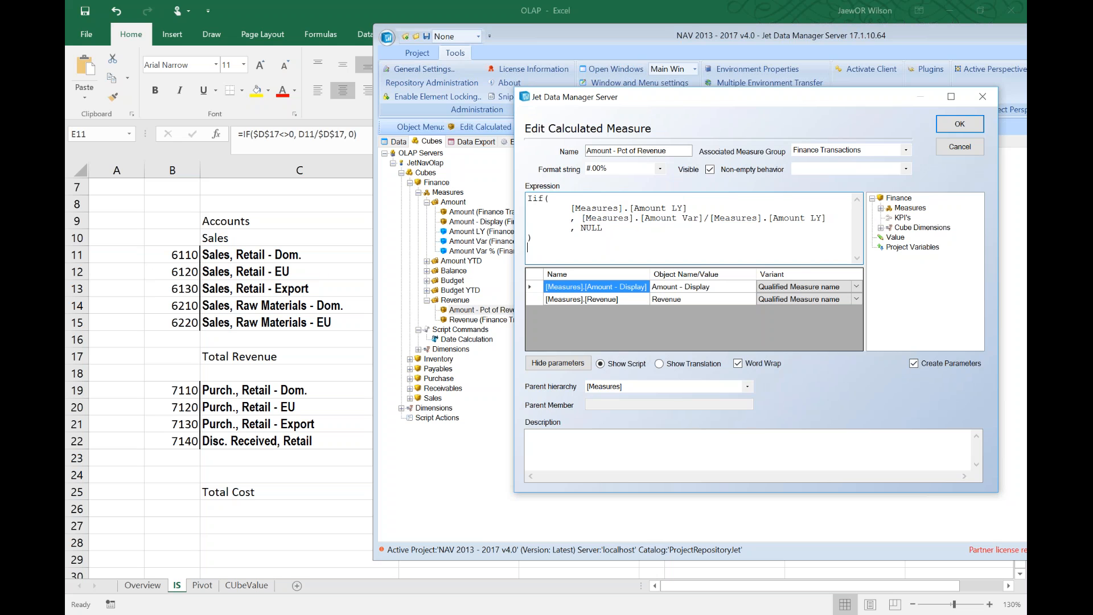
pyautogui.moveTo(827, 219); pyautogui.dragTo(584, 220)
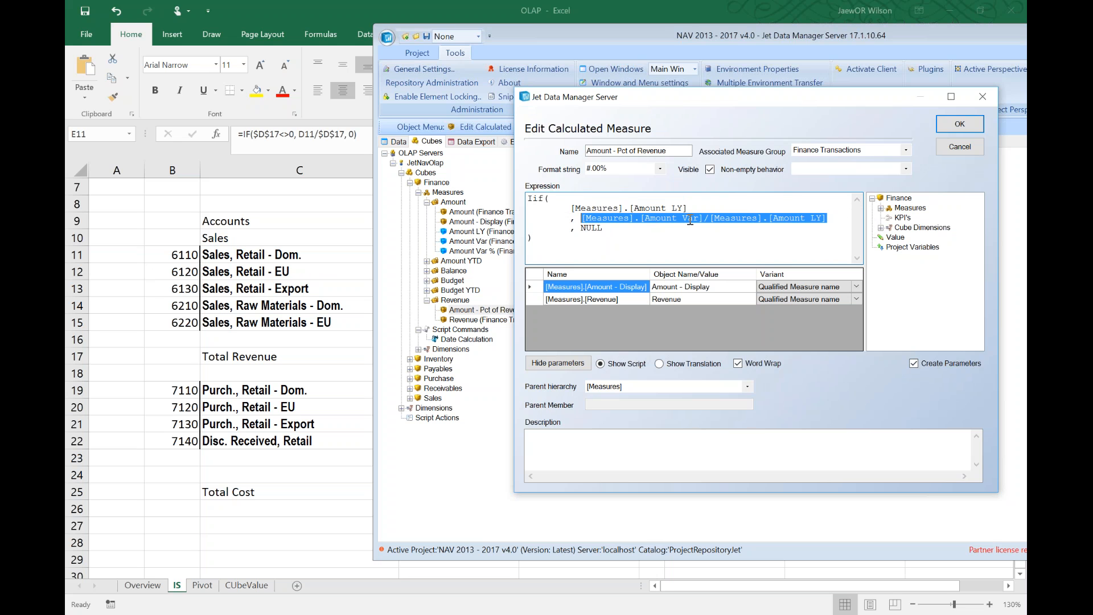
pyautogui.hotkey('ctrl', 'v')
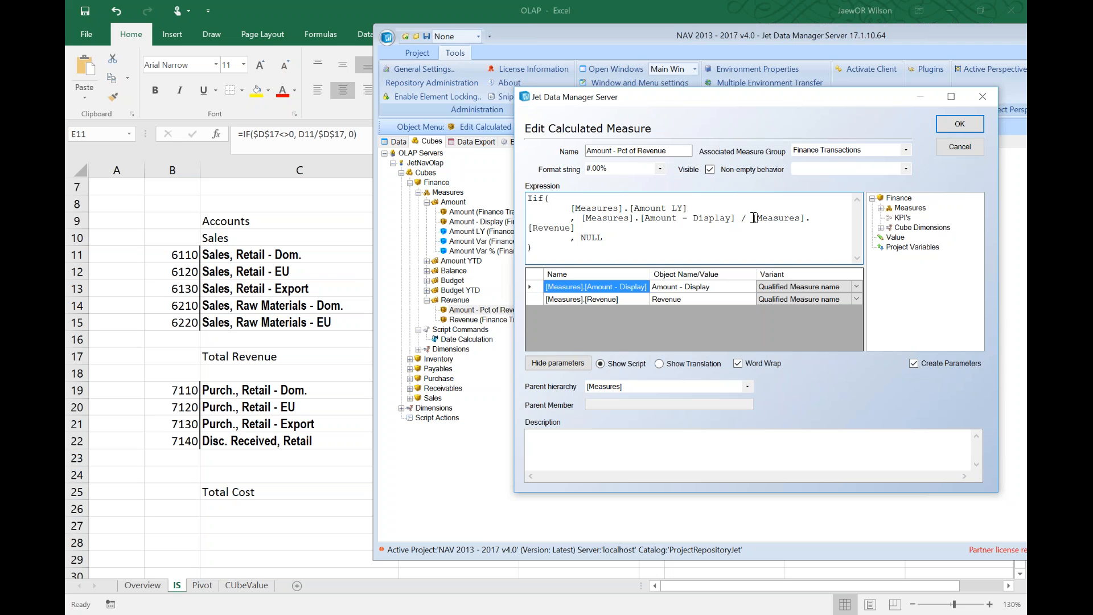
# Replace the Iif condition with [Measures].[Revenue] and save the calculated measure
pyautogui.moveTo(754, 218); pyautogui.dragTo(751, 229)
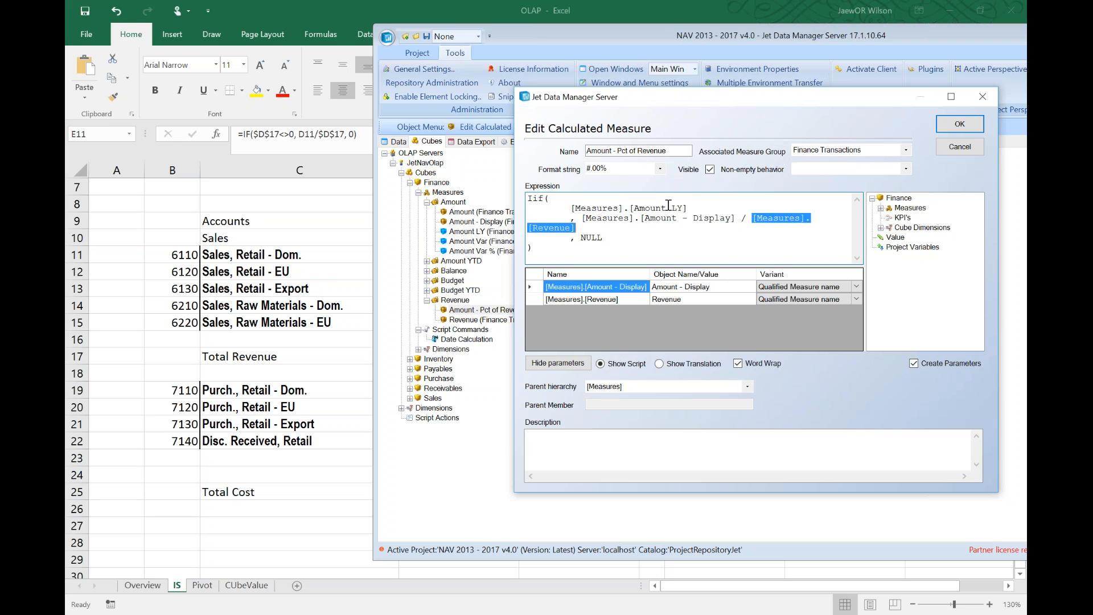
pyautogui.moveTo(694, 199); pyautogui.dragTo(571, 208)
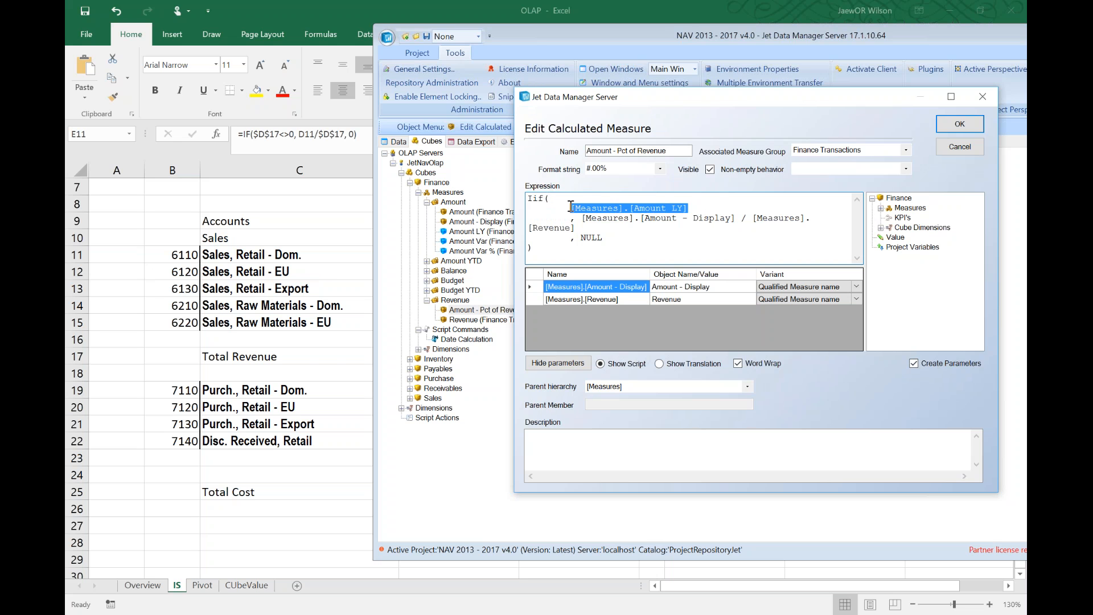
pyautogui.hotkey('ctrl', 'v')
pyautogui.doubleClick(573, 227)
pyautogui.doubleClick(599, 240)
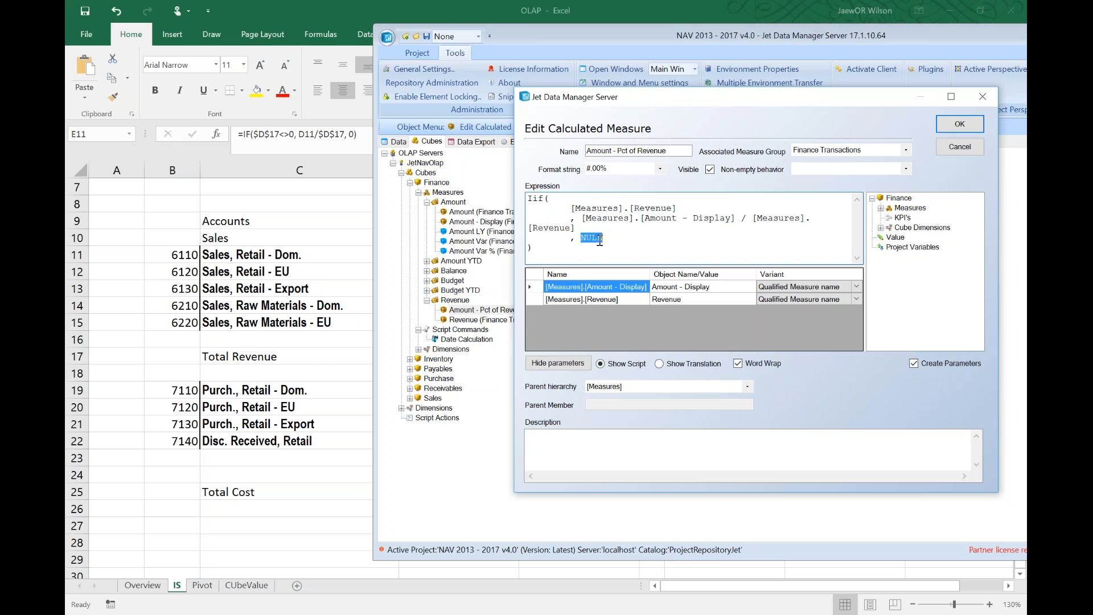
pyautogui.click(637, 231)
pyautogui.click(949, 123)
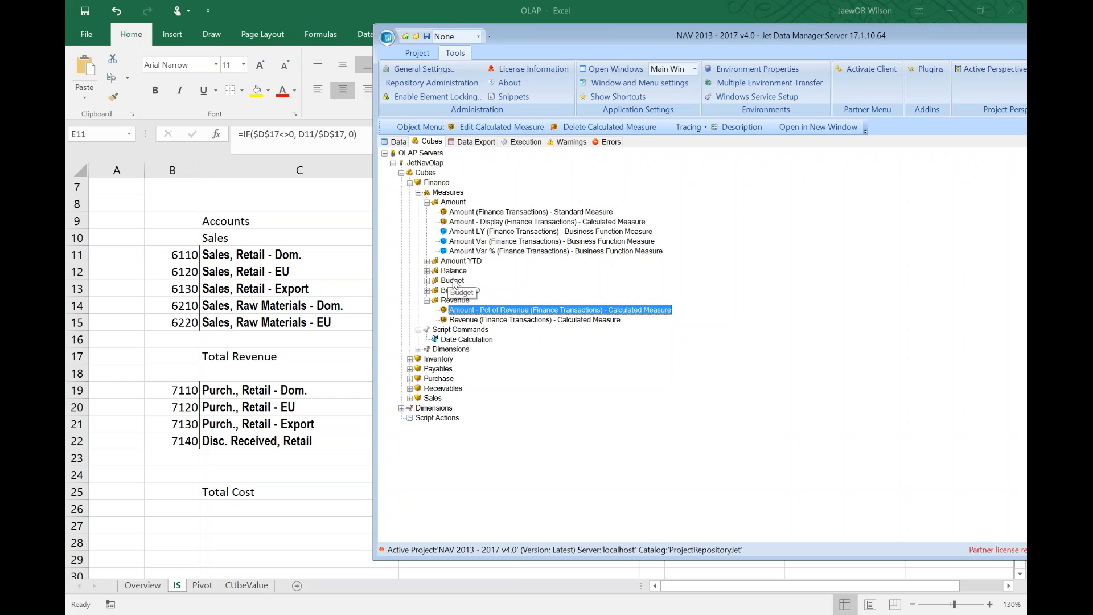
# Deploy the Finance cube with the edited measure
pyautogui.click(436, 183)
pyautogui.rightClick(437, 183)
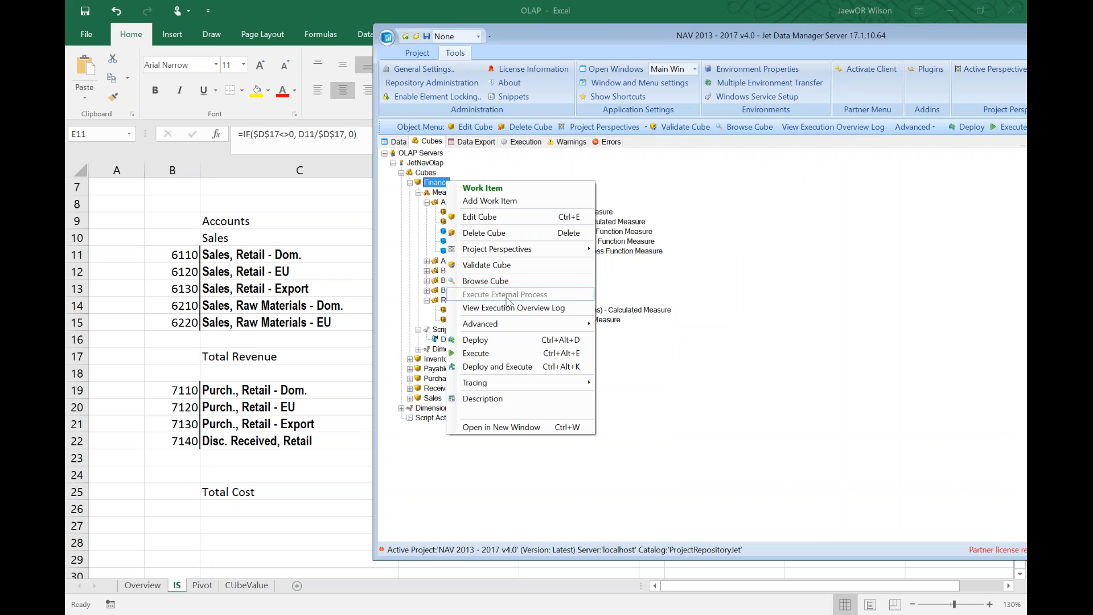
pyautogui.moveTo(512, 324)
pyautogui.click(649, 491)
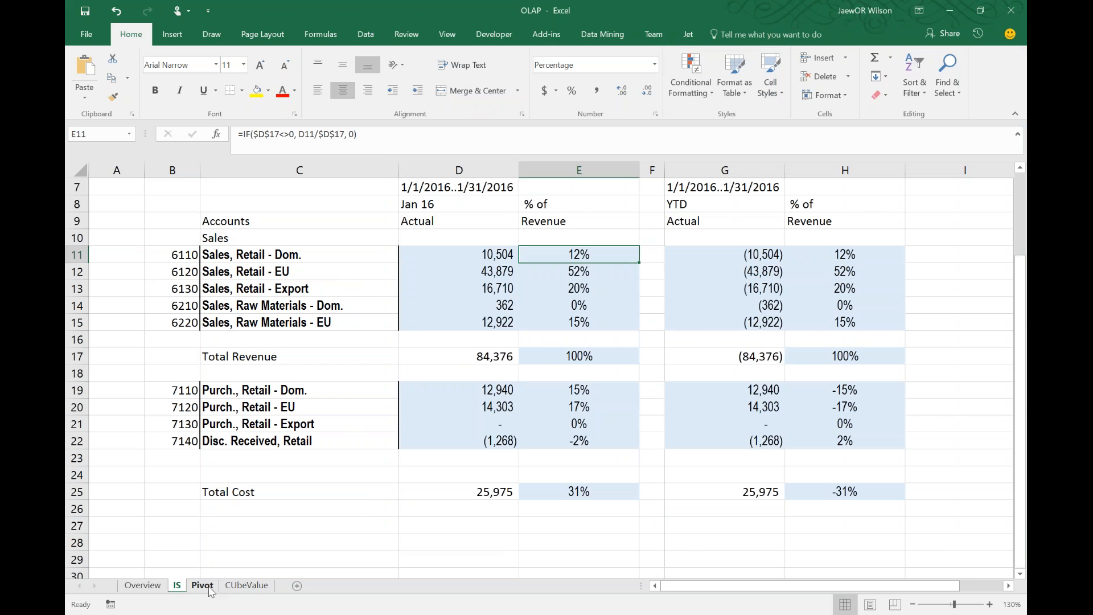
# Switch to the Pivot sheet in the OLAP workbook in Excel and refresh the pivot table
pyautogui.click(202, 585)
pyautogui.click(438, 278)
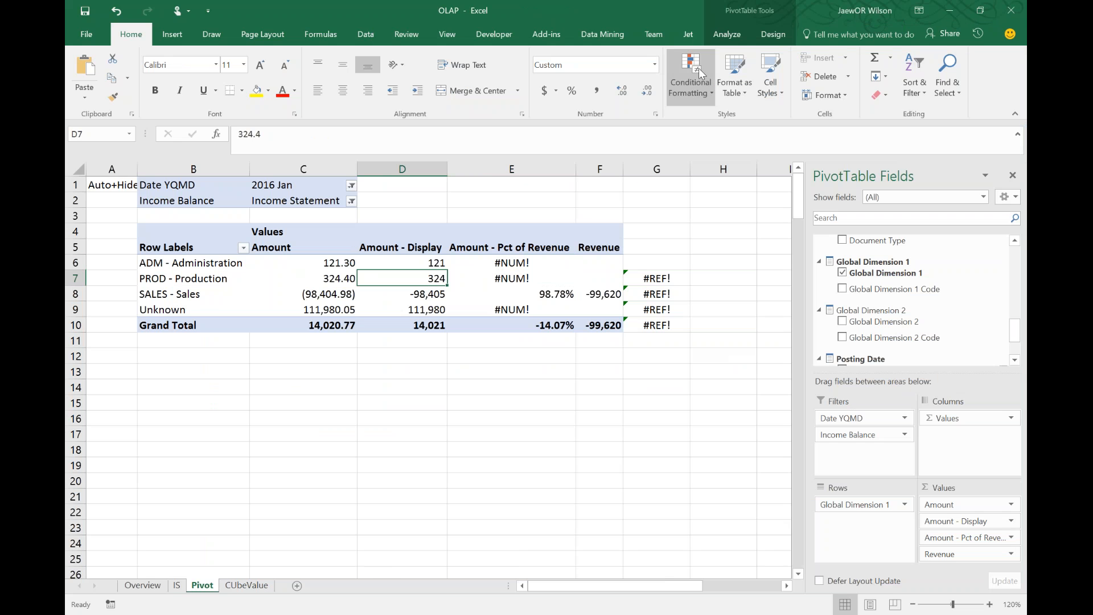
pyautogui.click(714, 35)
pyautogui.click(535, 67)
# Examine the pivot table's Amount - Pct of Revenue column and compare it with the % of Revenue column on the IS sheet
pyautogui.moveTo(532, 271)
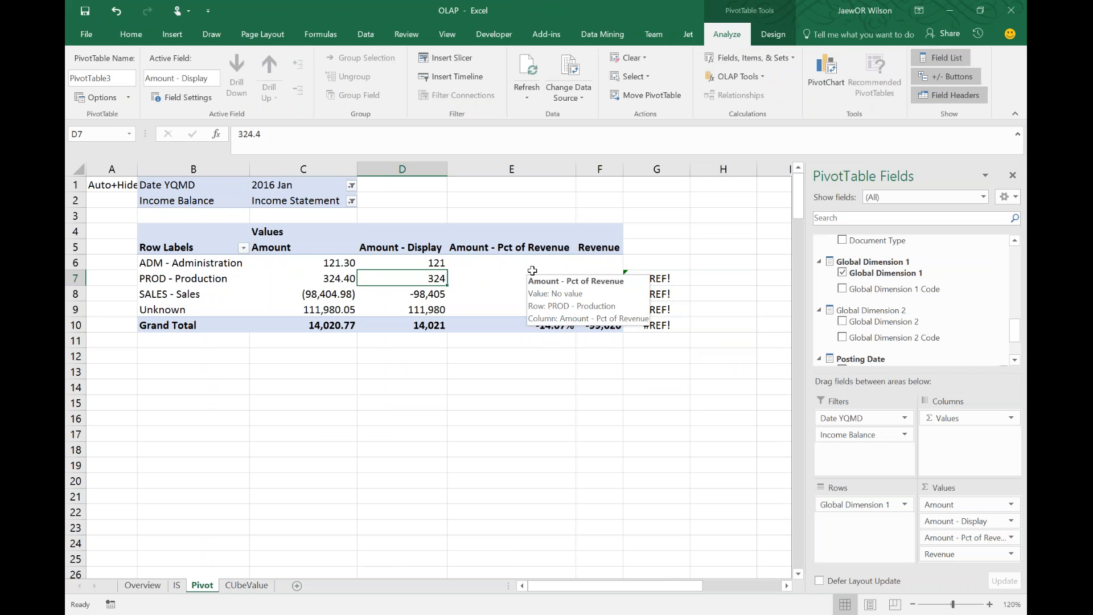
pyautogui.click(532, 271)
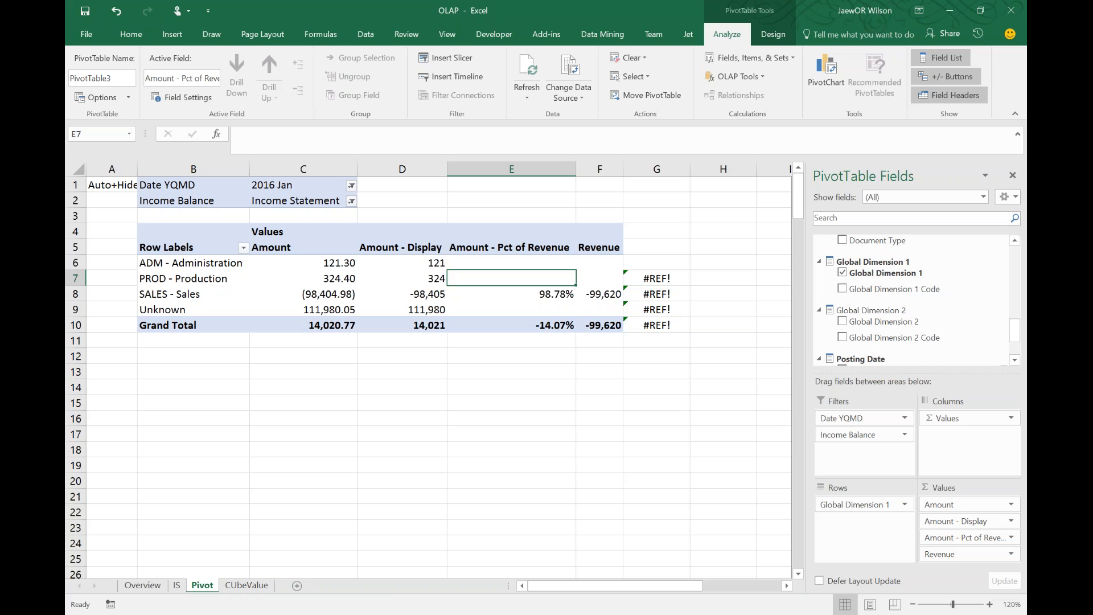
pyautogui.moveTo(586, 262); pyautogui.dragTo(558, 277)
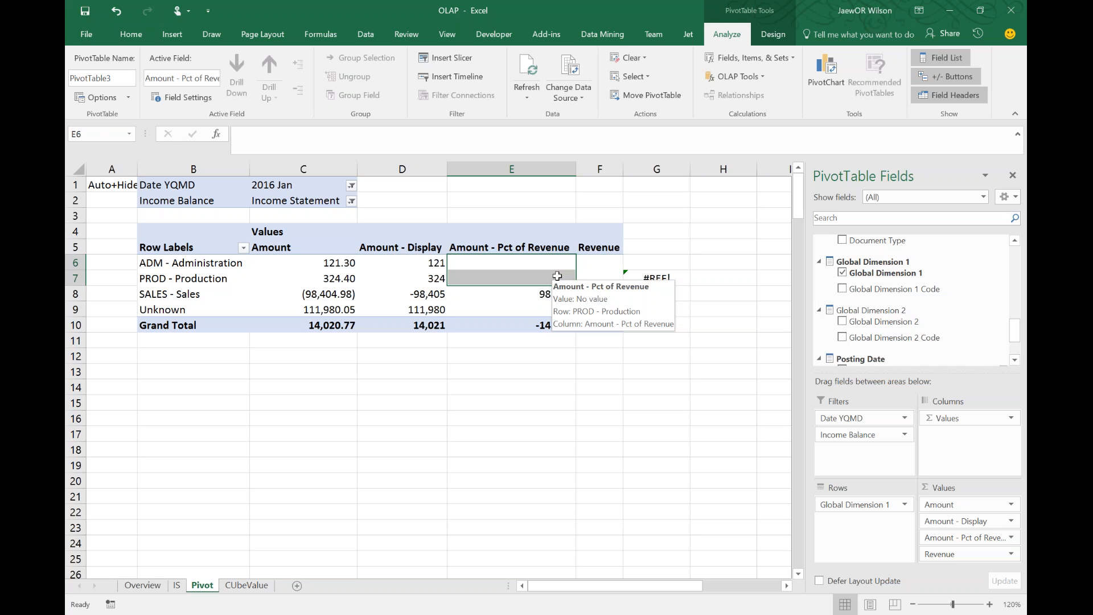
pyautogui.click(341, 292)
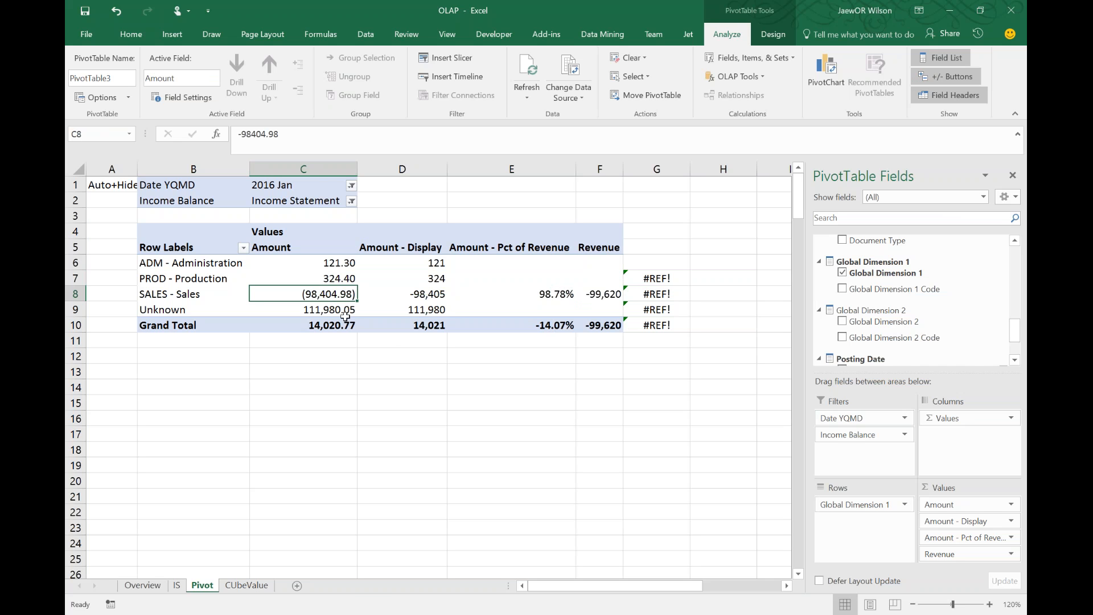
pyautogui.click(524, 168)
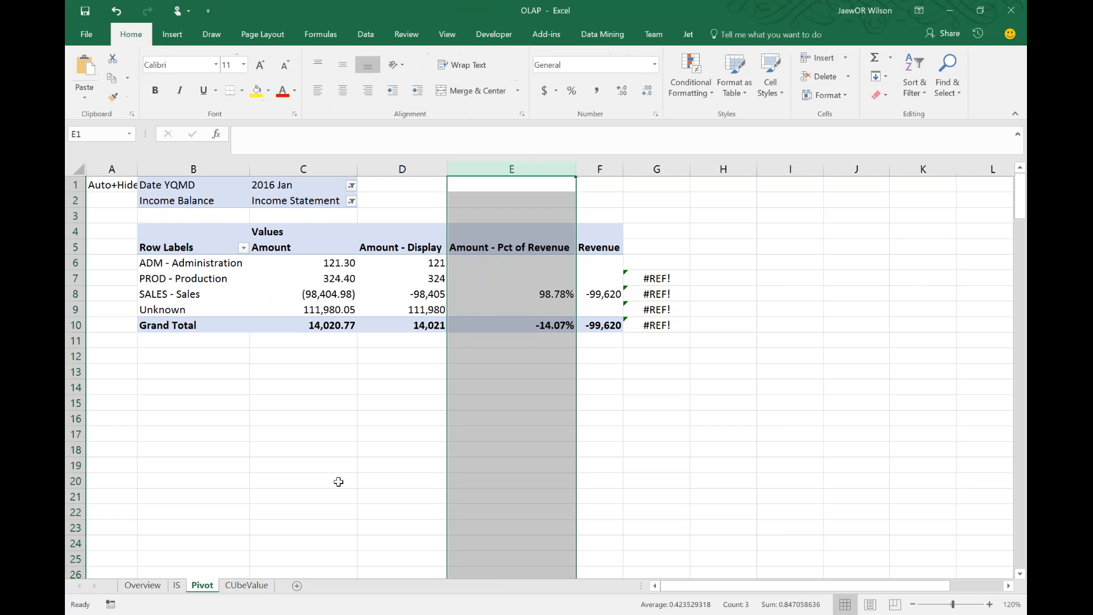
pyautogui.click(182, 592)
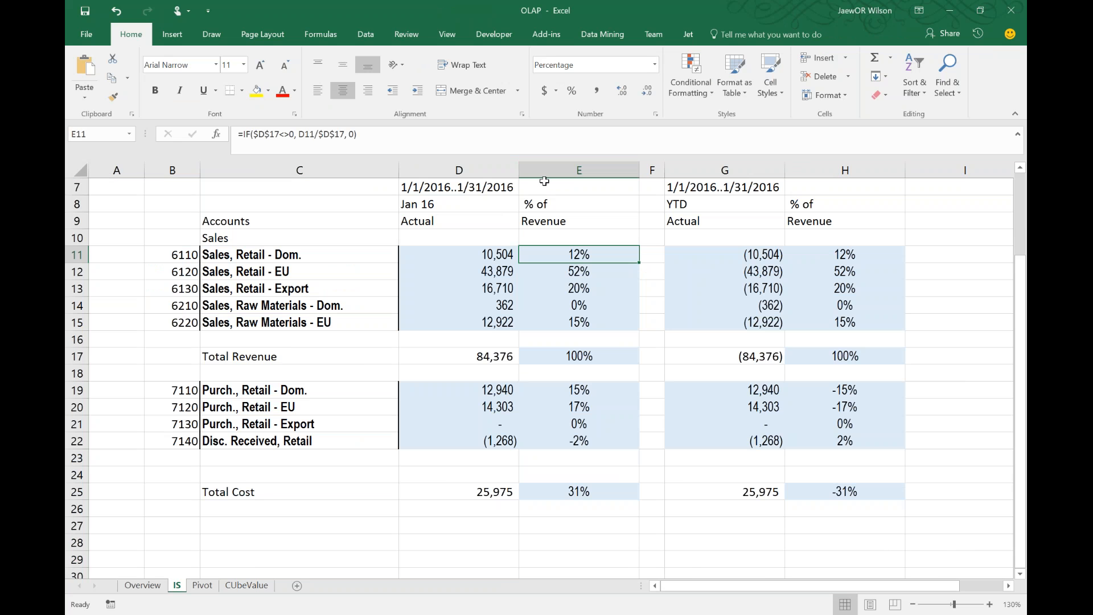
pyautogui.click(548, 171)
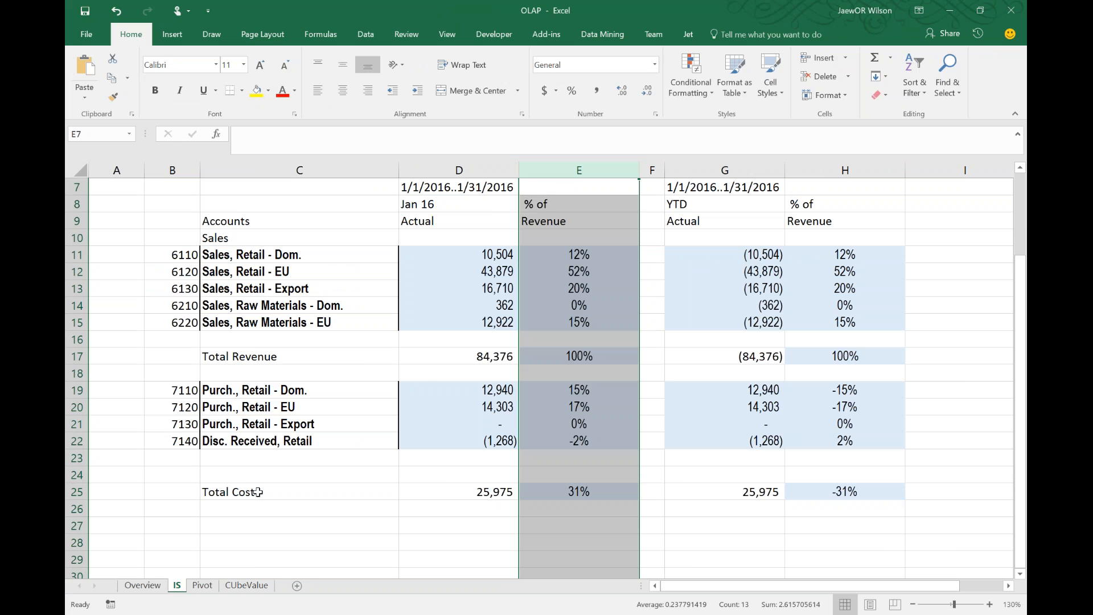
# On the Pivot sheet, replace Global Dimension 1 with Document Type as the pivot table's row field
pyautogui.click(200, 585)
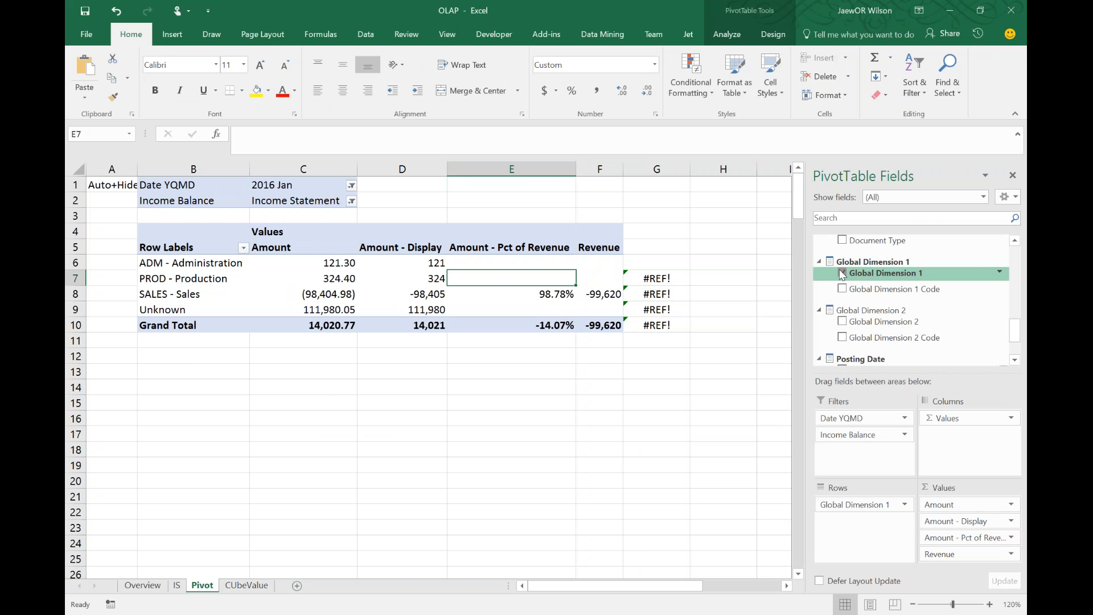
pyautogui.click(841, 272)
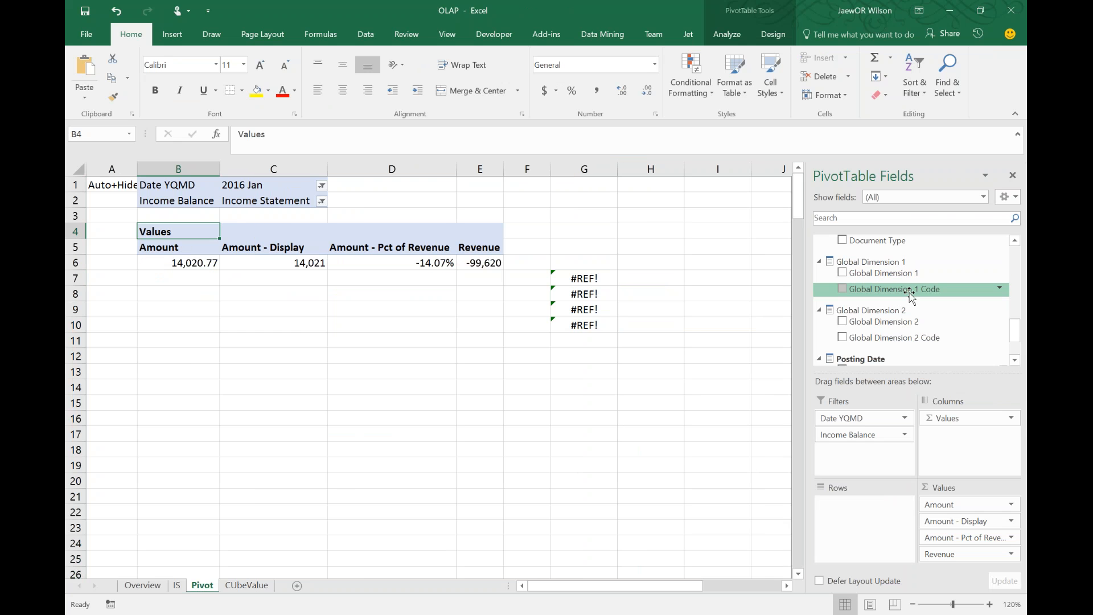
pyautogui.scroll(3, 911, 293)
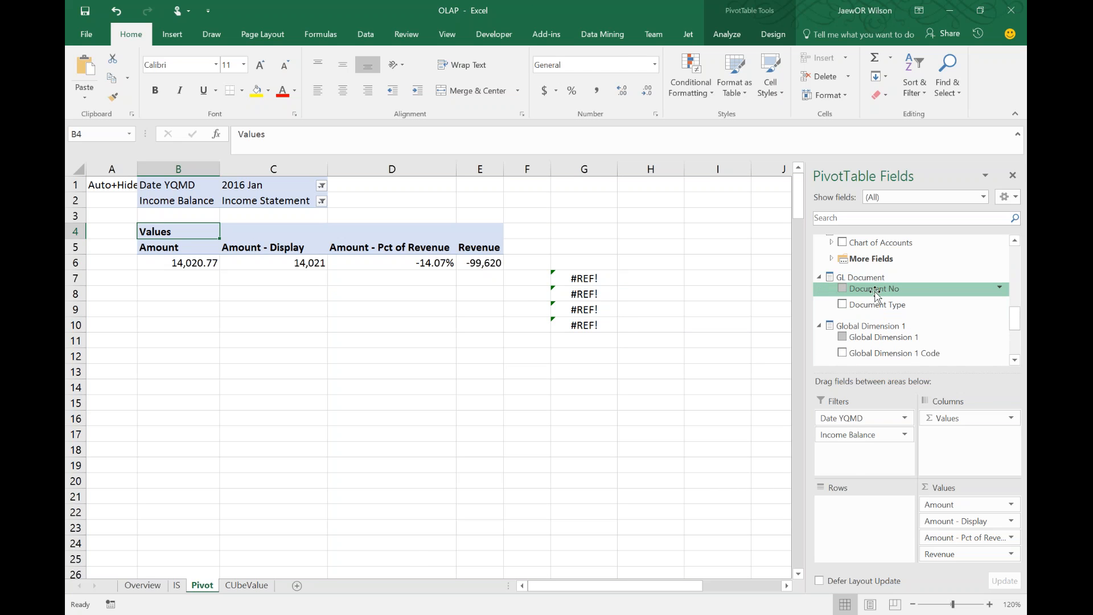
pyautogui.moveTo(876, 304); pyautogui.dragTo(862, 504)
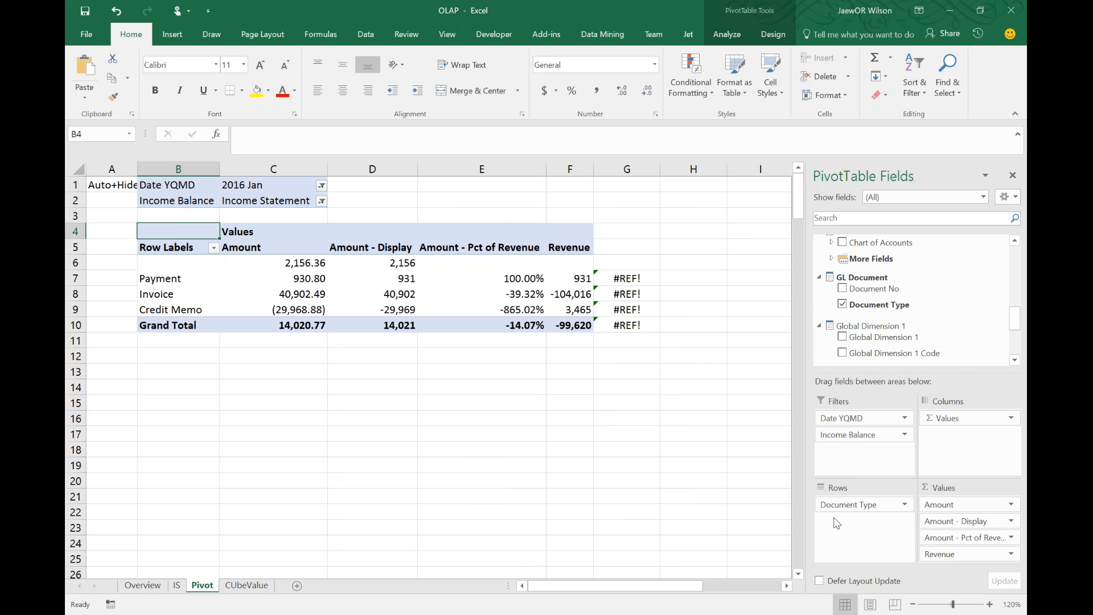
# Remove Document Type from the pivot rows and move Date YQMD from the filters into the rows
pyautogui.moveTo(854, 505); pyautogui.dragTo(893, 327)
pyautogui.scroll(-3, 894, 336)
pyautogui.scroll(-5, 895, 335)
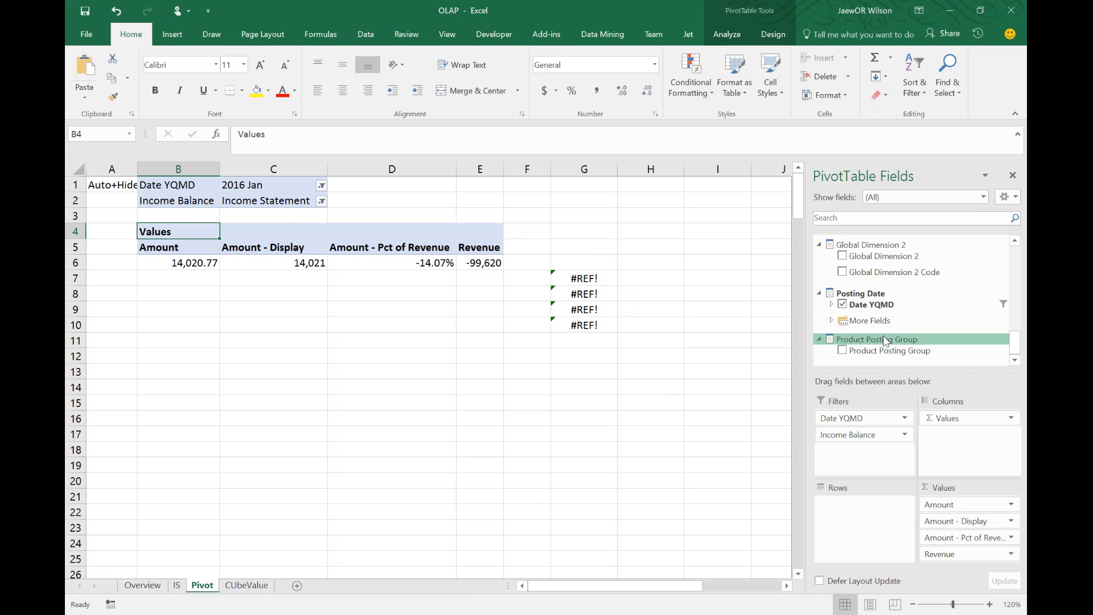
pyautogui.moveTo(854, 419); pyautogui.dragTo(866, 545)
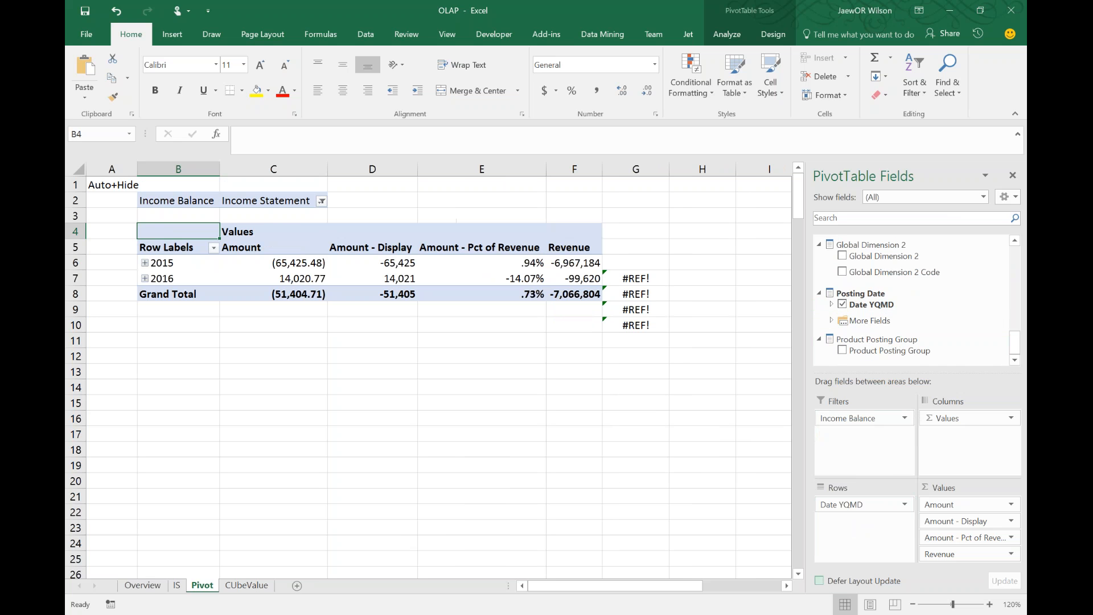
# Move Date YQMD back to the pivot filters and select the Amount - Pct of Revenue value
pyautogui.moveTo(854, 505); pyautogui.dragTo(852, 455)
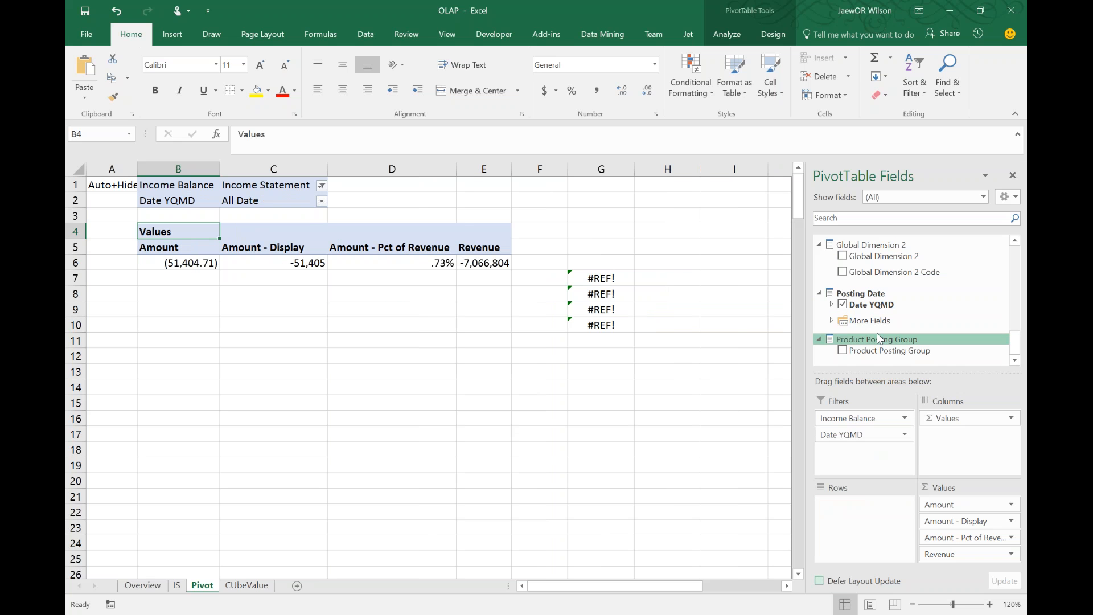
pyautogui.click(440, 266)
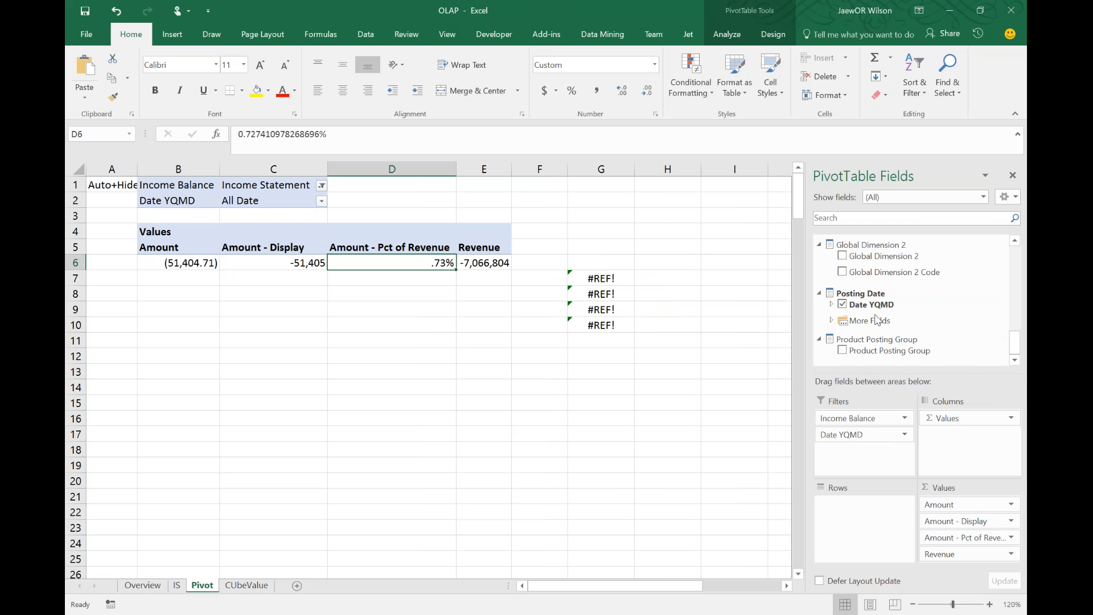
# Add Chart of Accounts to the pivot table rows and look through the account lines down to the Grand Total
pyautogui.scroll(4, 886, 307)
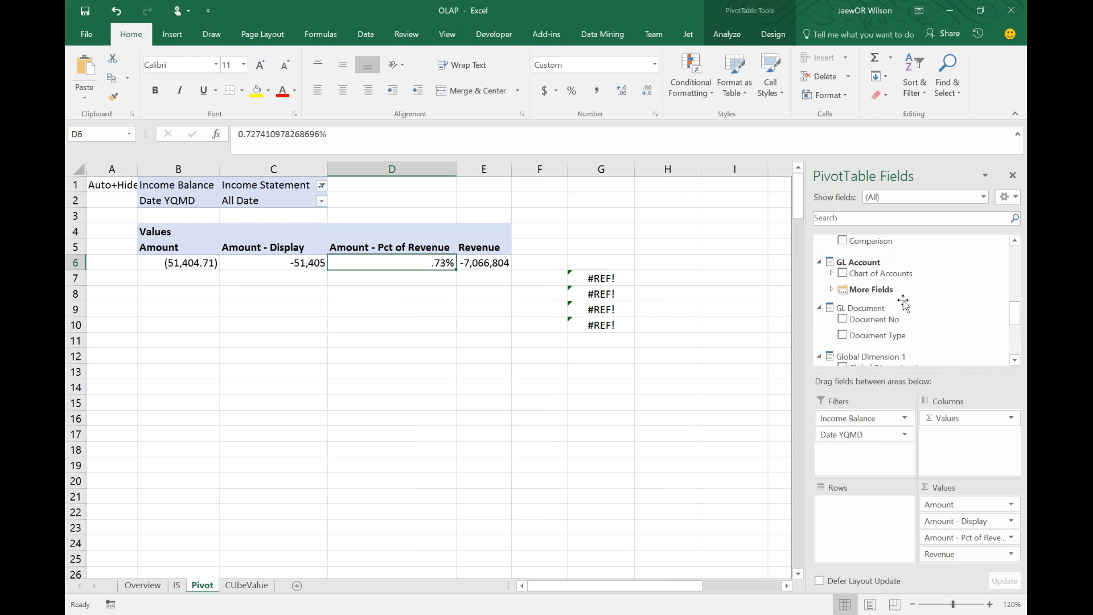
pyautogui.click(891, 276)
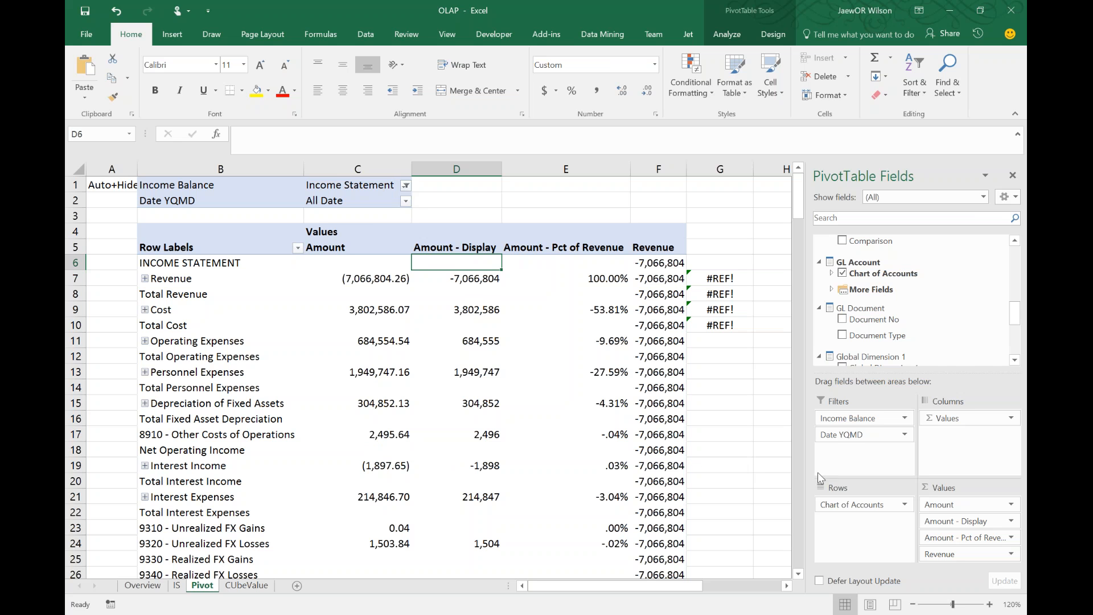
pyautogui.click(217, 451)
pyautogui.scroll(-3, 217, 451)
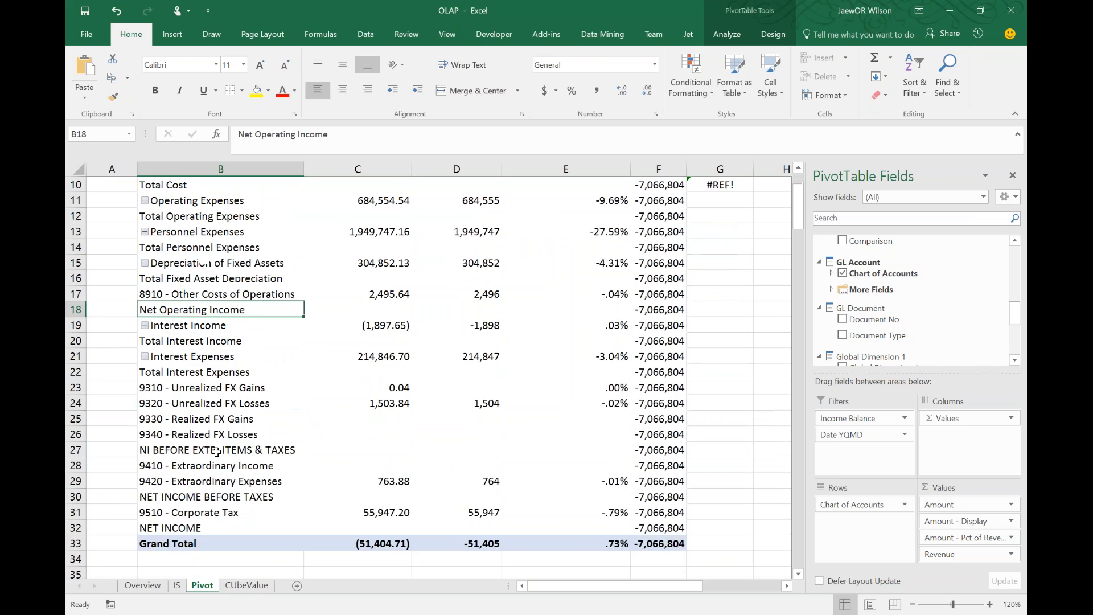
pyautogui.scroll(-2, 217, 451)
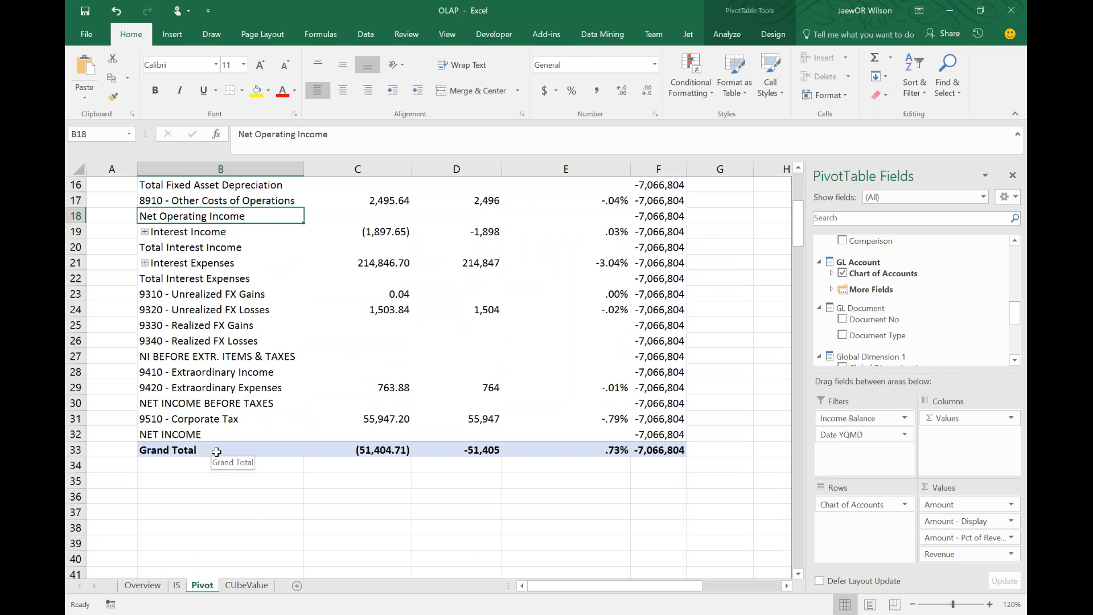
pyautogui.scroll(5, 217, 451)
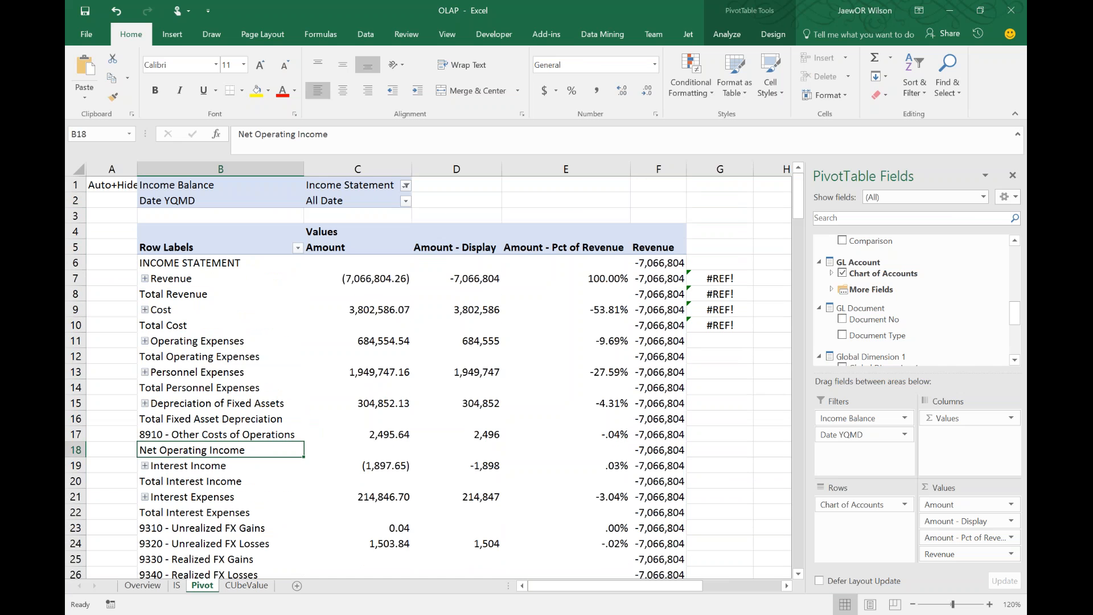
pyautogui.click(217, 265)
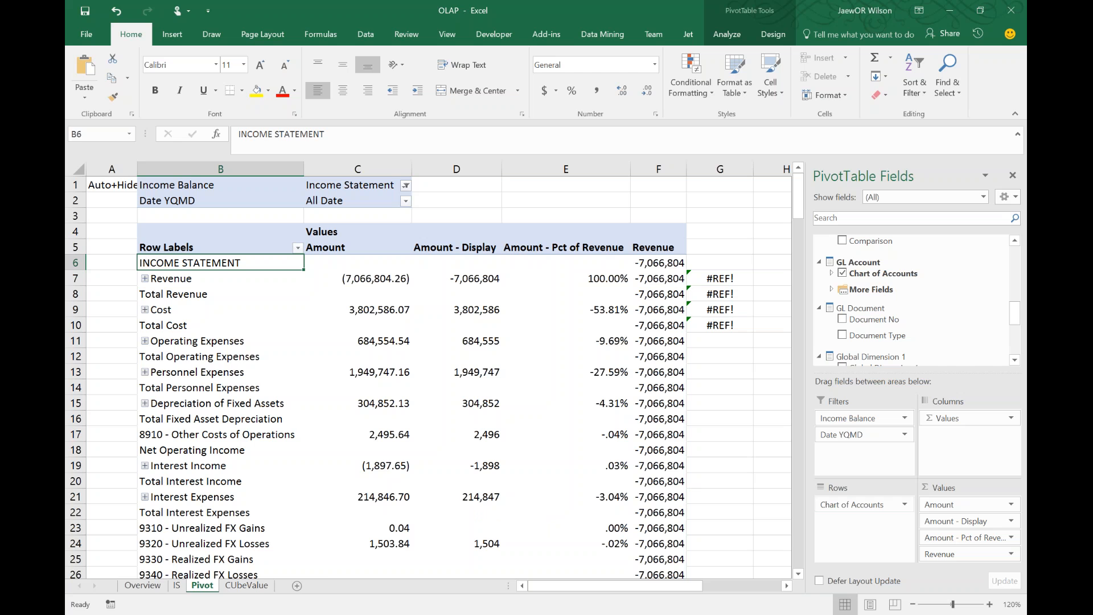
# Toggle Chart of Accounts off and on again, and remove the Revenue measure from the pivot values
pyautogui.click(842, 274)
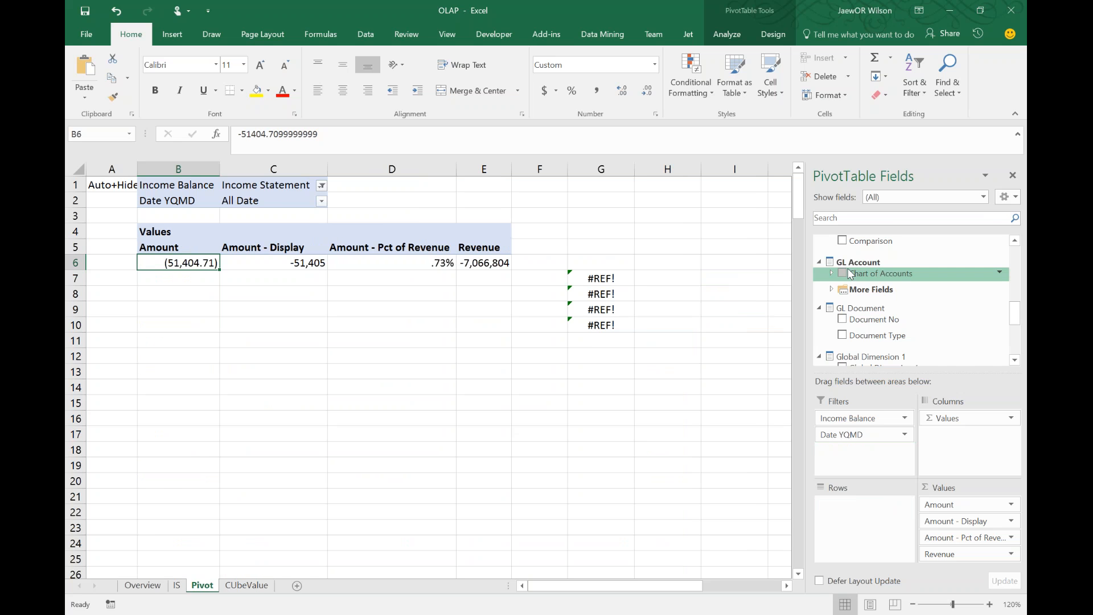
pyautogui.click(842, 274)
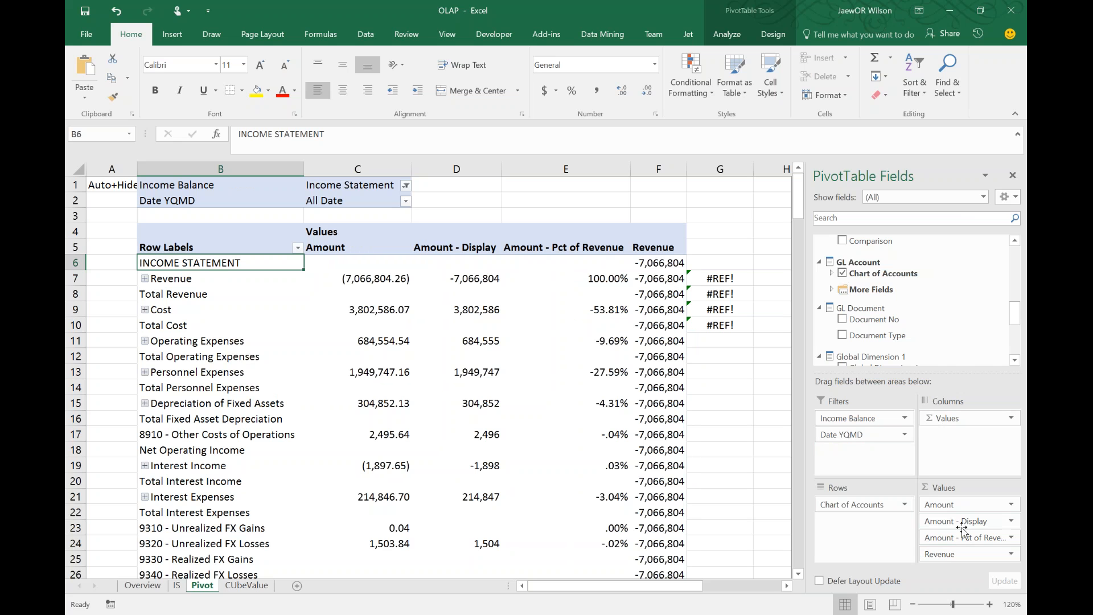
pyautogui.moveTo(940, 555); pyautogui.dragTo(757, 521)
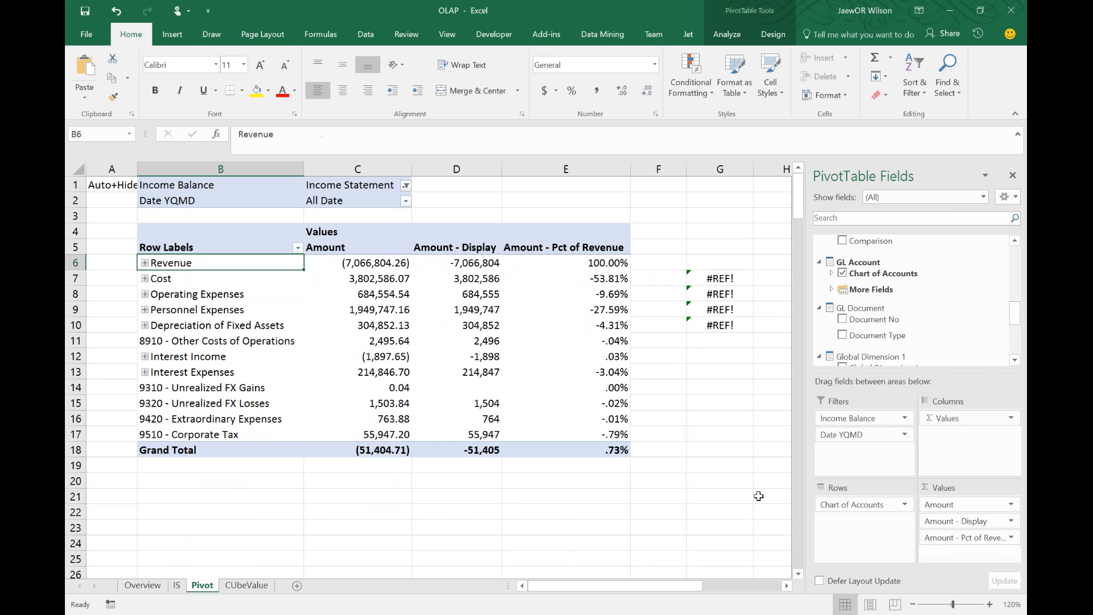
pyautogui.click(287, 358)
pyautogui.scroll(-1, 328, 416)
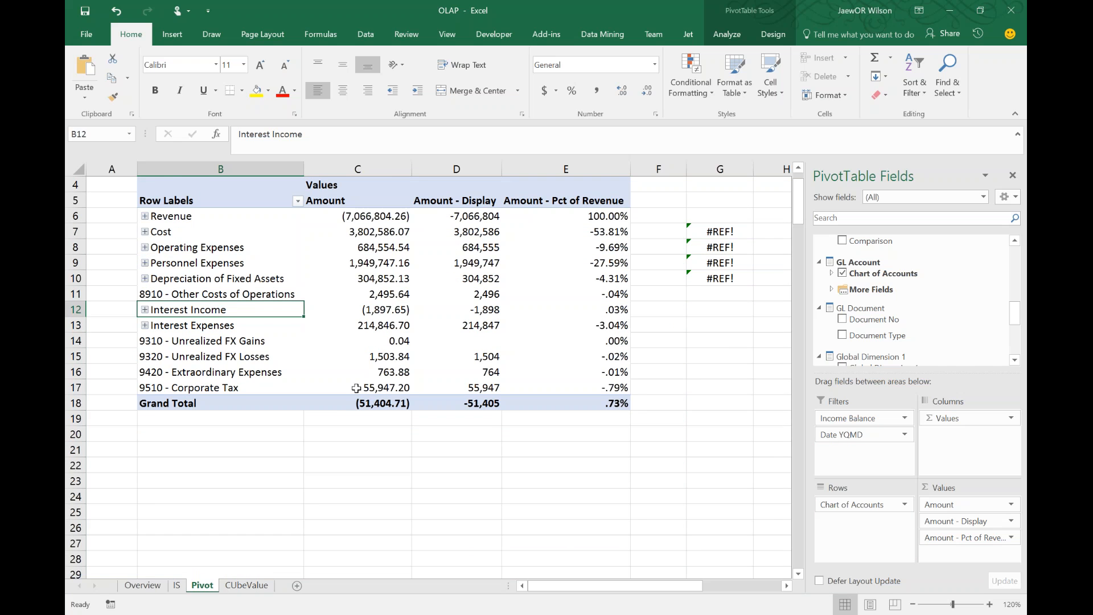
pyautogui.scroll(1, 336, 436)
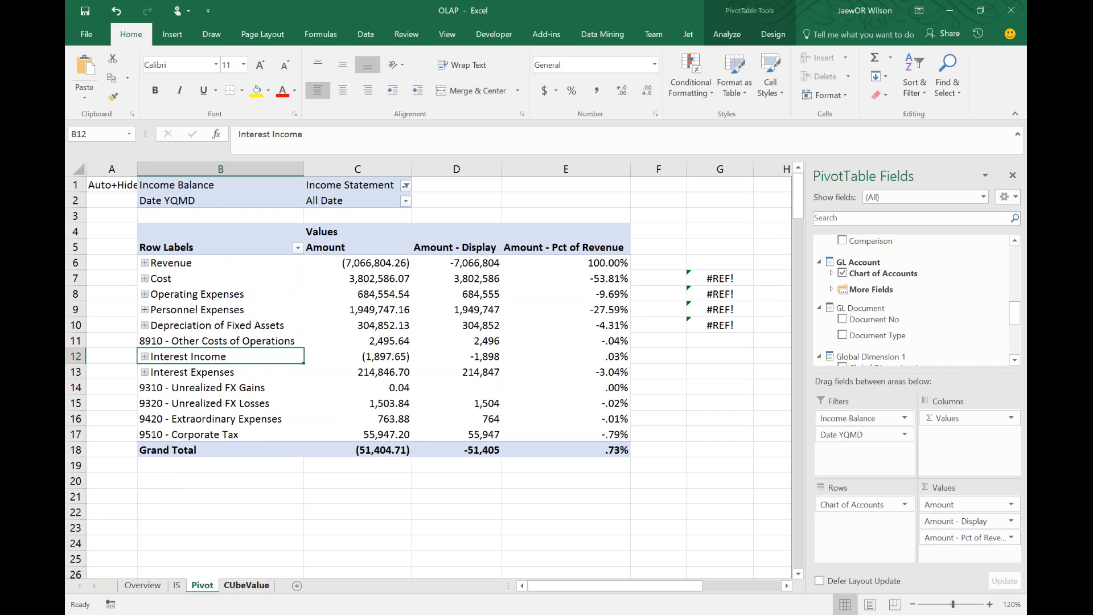
# Review the sign inversion notes on the CUbeValue sheet and examine the pivot's Amount - Display values for revenue and the other accounts
pyautogui.click(240, 590)
pyautogui.moveTo(776, 228); pyautogui.dragTo(930, 256)
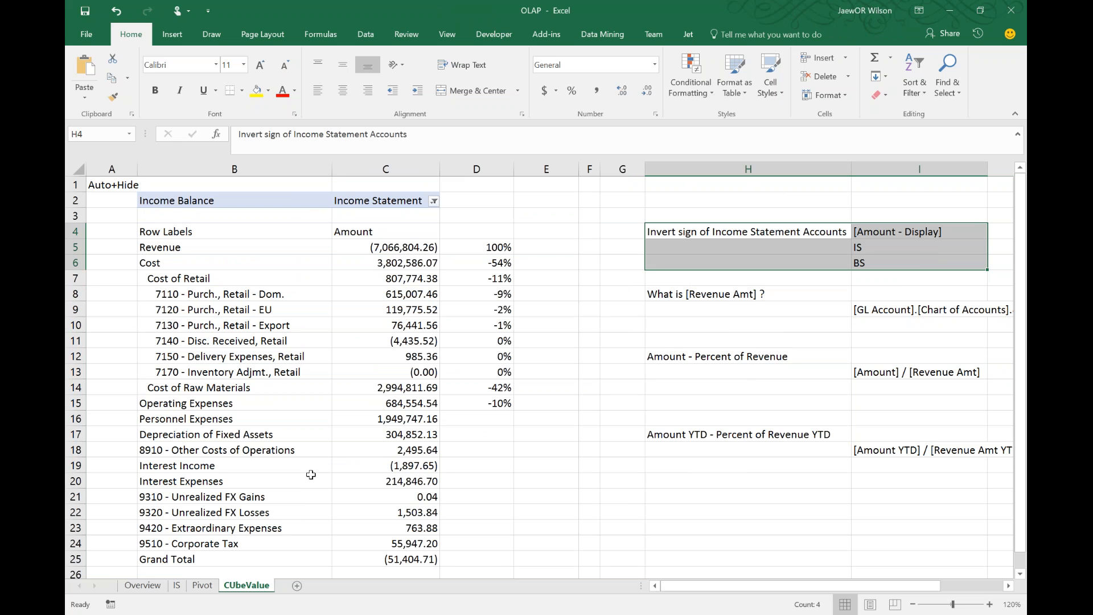
pyautogui.click(215, 586)
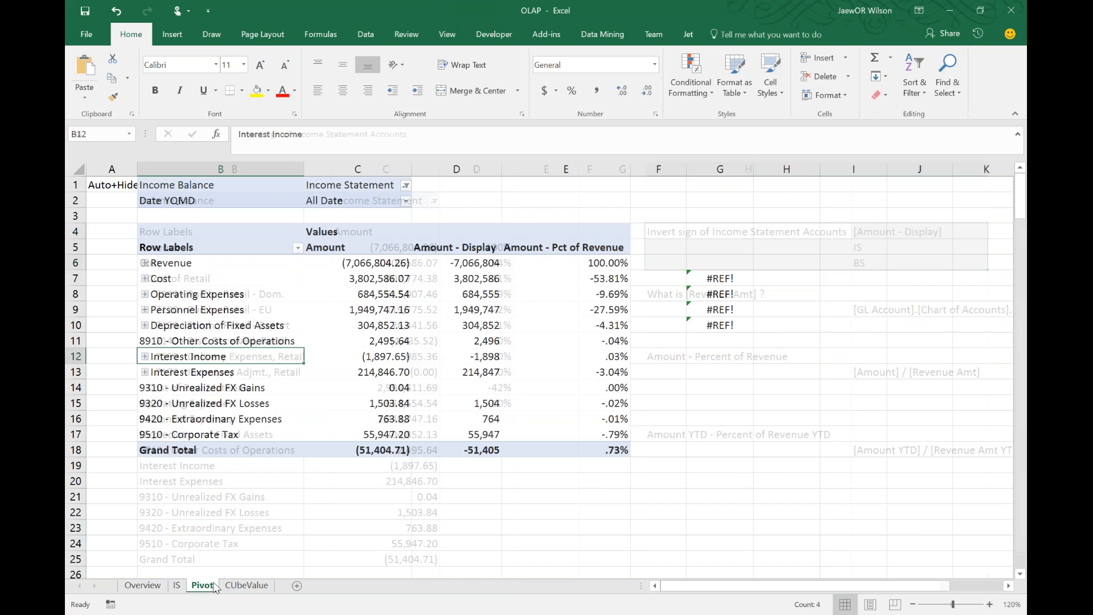
pyautogui.click(393, 277)
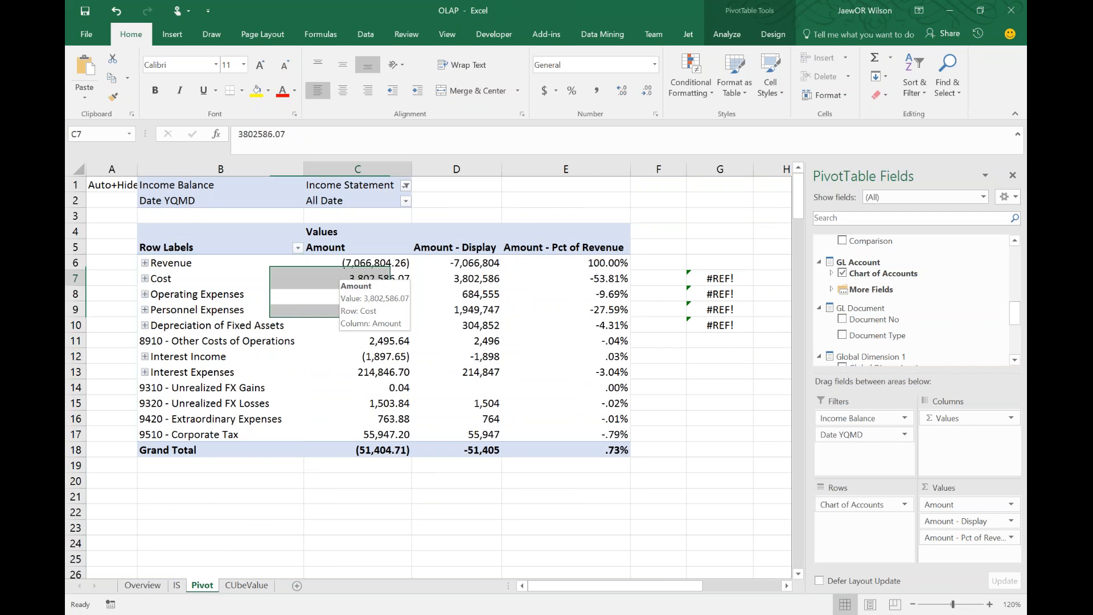
pyautogui.click(443, 257)
pyautogui.moveTo(462, 277); pyautogui.dragTo(453, 424)
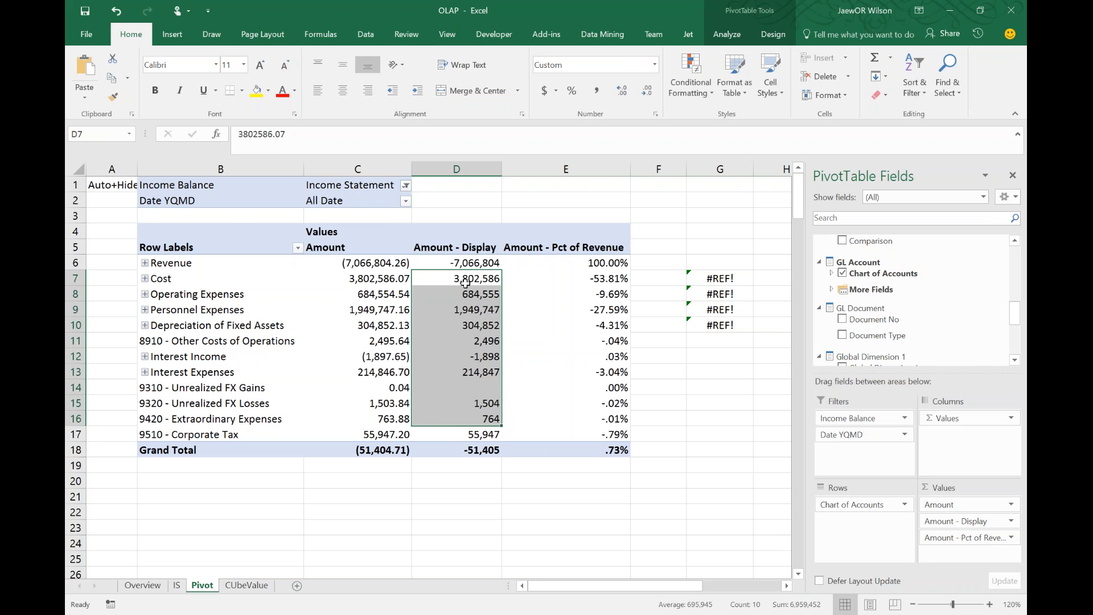
pyautogui.click(463, 265)
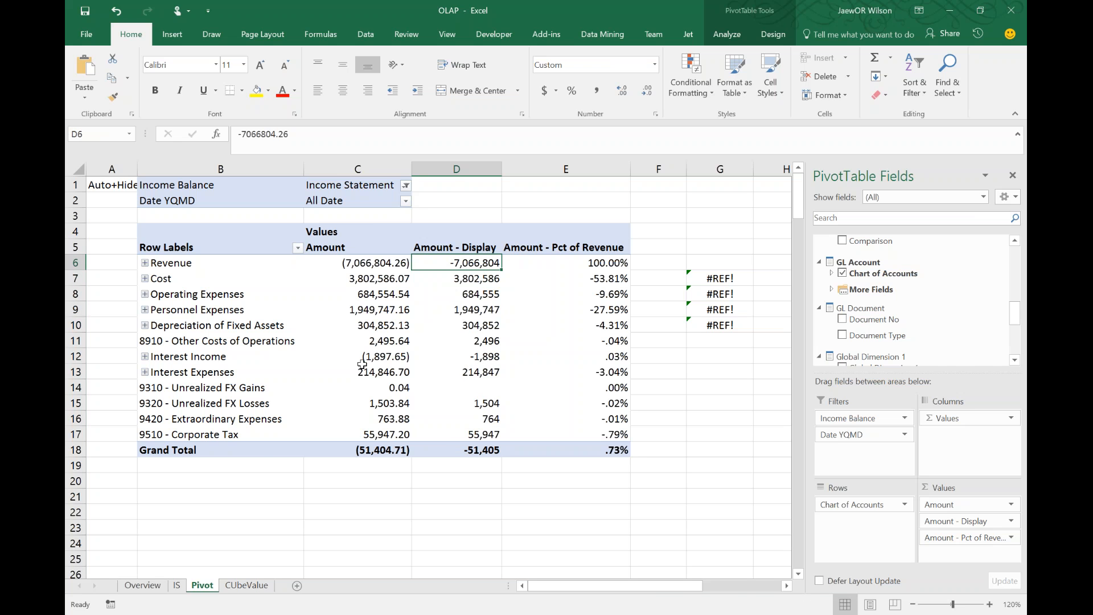
# Move Income Balance from the filters into the rows above Chart of Accounts and examine the Income Statement and Balance Sheet groups
pyautogui.moveTo(843, 419); pyautogui.dragTo(865, 512)
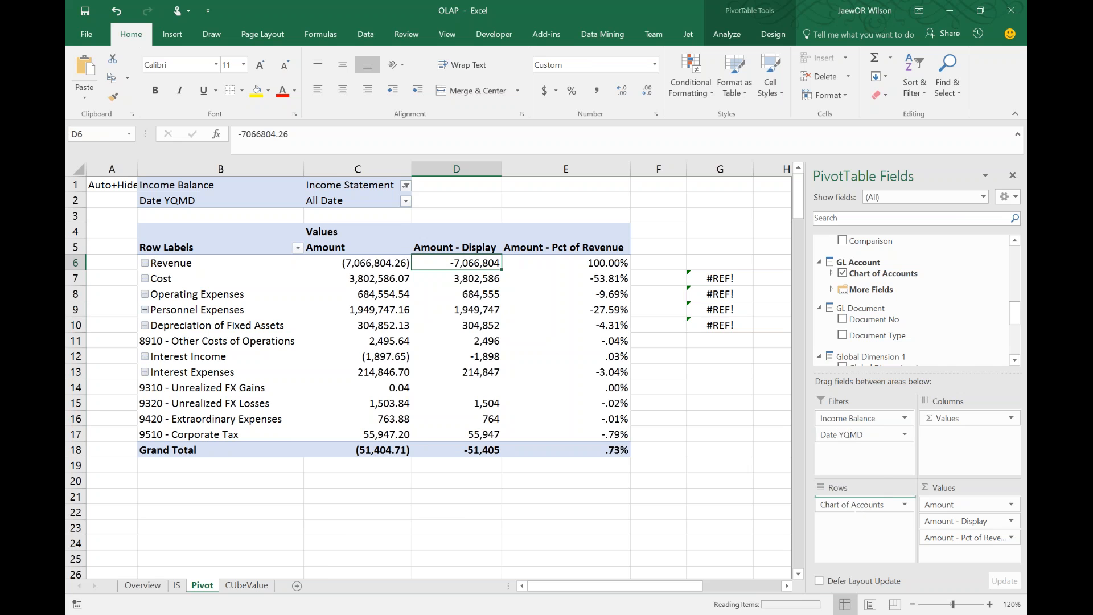
pyautogui.click(257, 470)
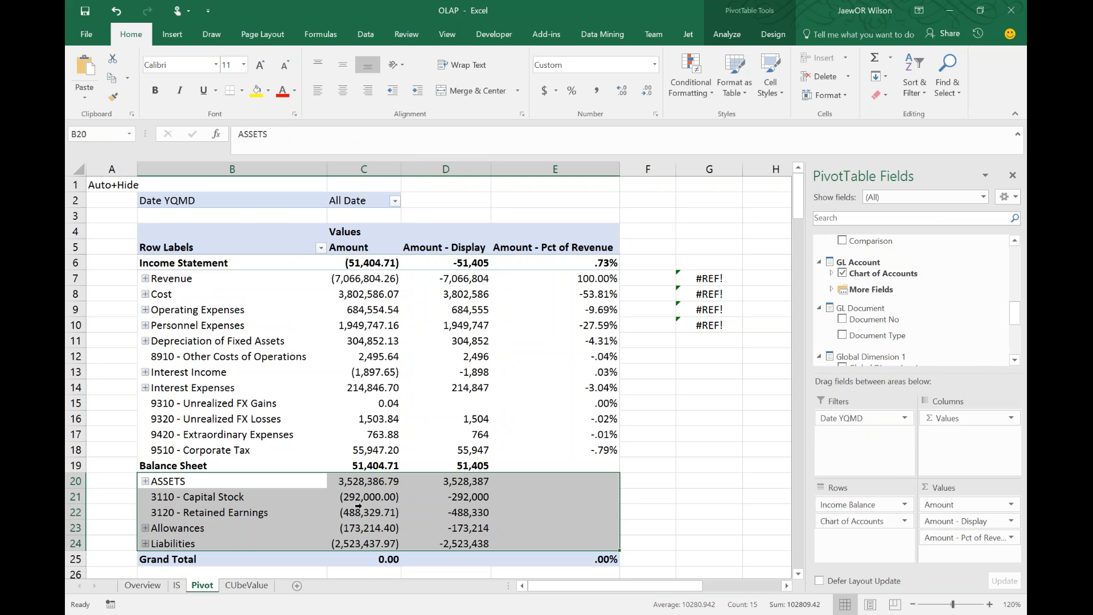
pyautogui.click(142, 466)
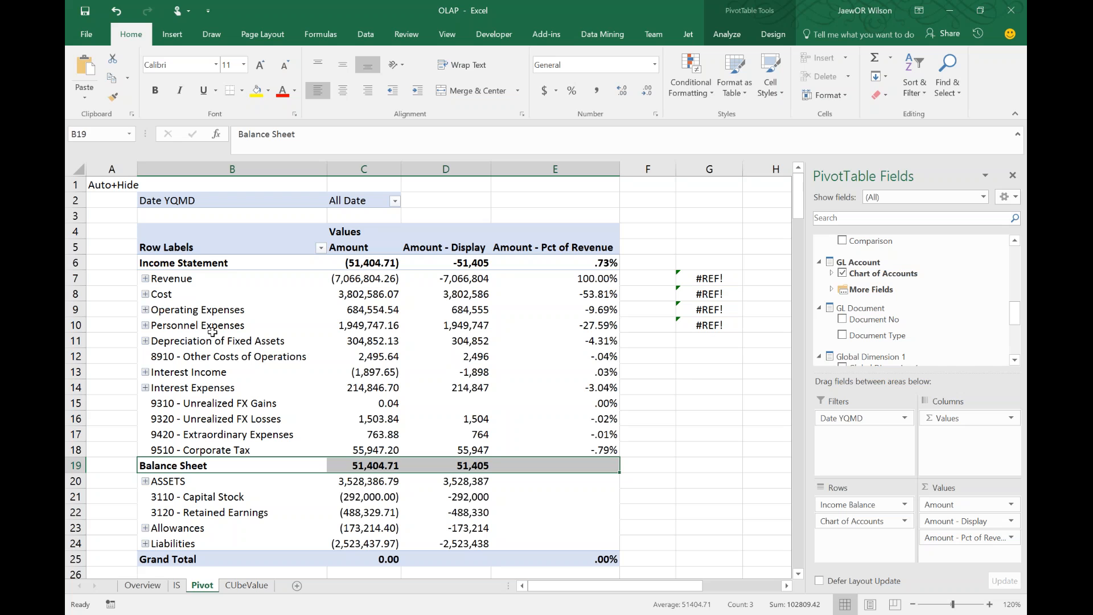
pyautogui.click(220, 262)
pyautogui.moveTo(367, 466); pyautogui.dragTo(500, 523)
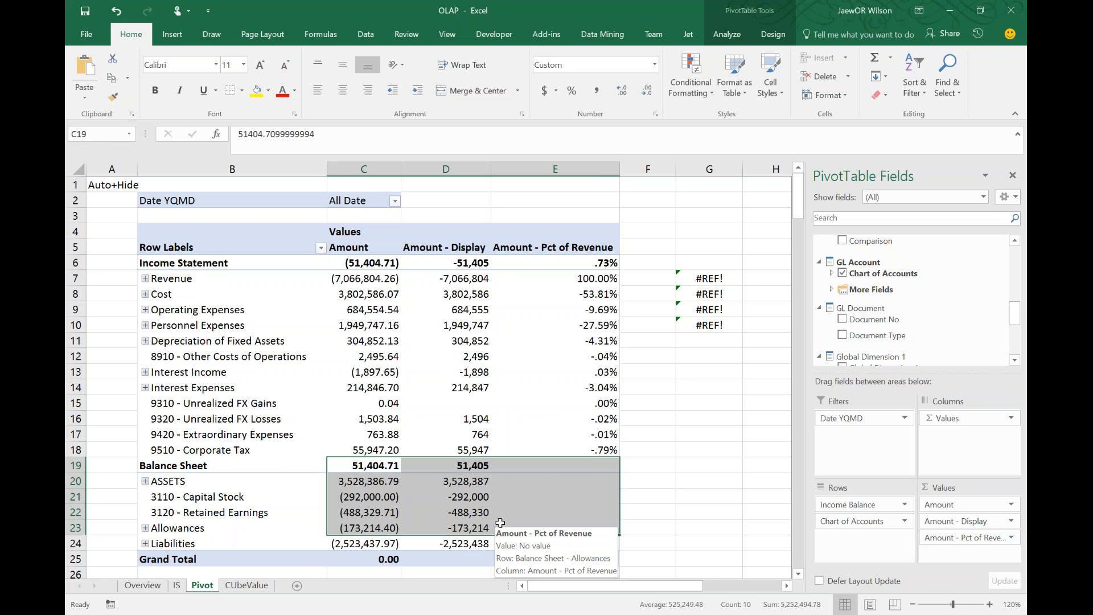
pyautogui.click(279, 420)
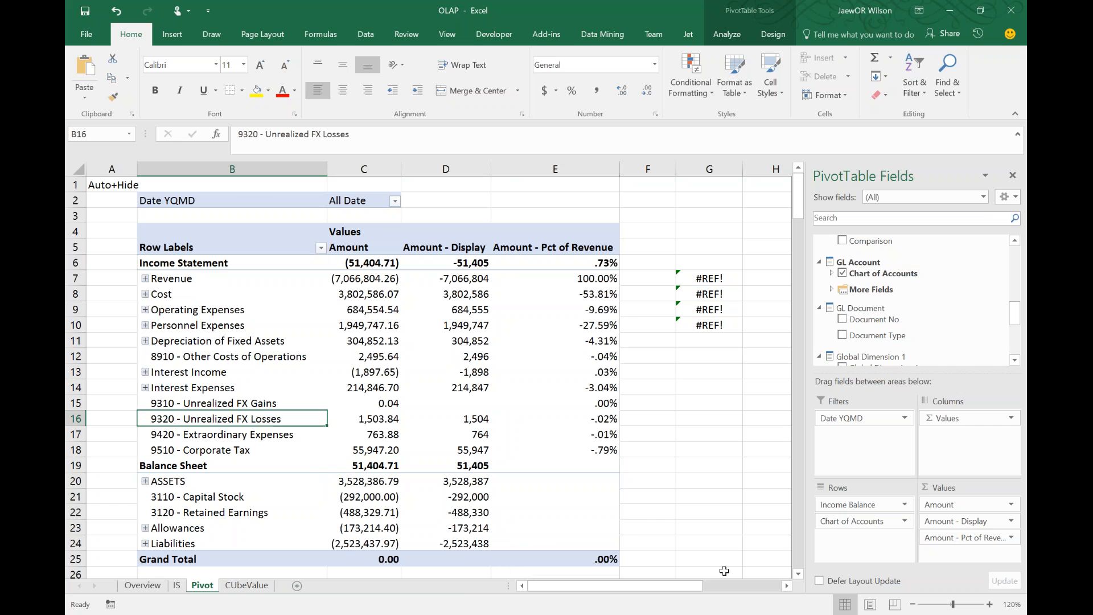
# Remove Chart of Accounts from the pivot rows and review the IS and BS notes for [Amount - Display] on the CUbeValue sheet
pyautogui.moveTo(854, 521); pyautogui.dragTo(727, 480)
pyautogui.click(247, 585)
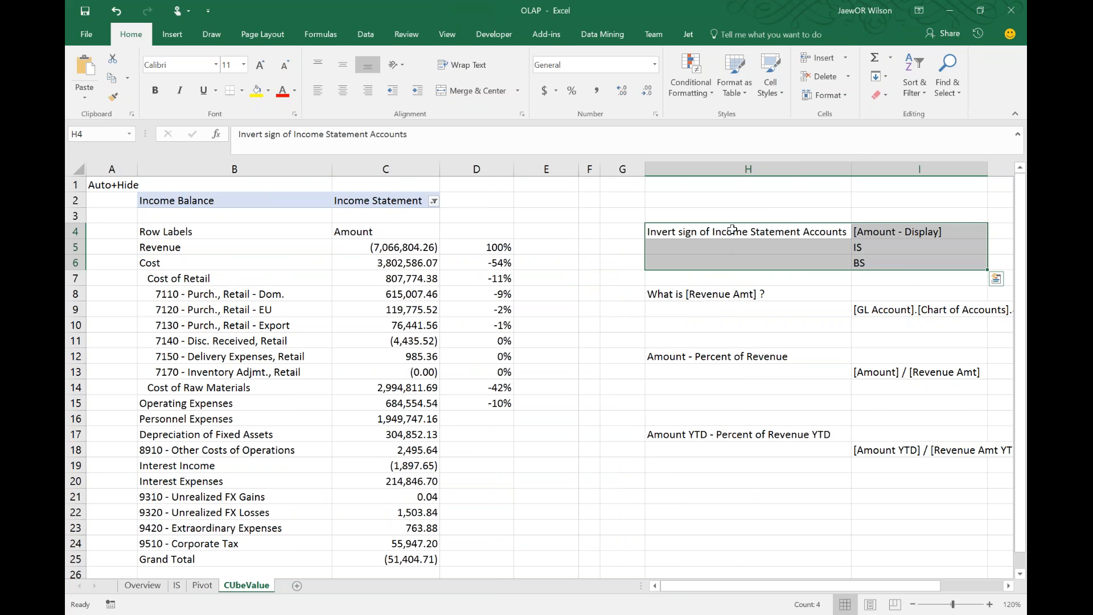
pyautogui.click(897, 234)
pyautogui.click(891, 254)
pyautogui.click(856, 263)
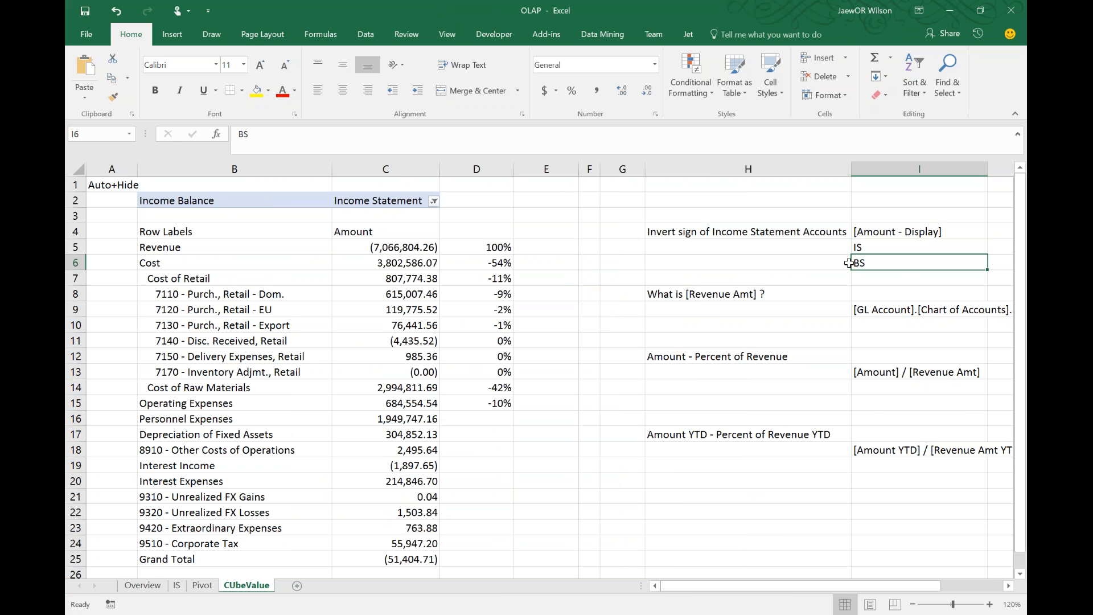
# Convert the pivot table on the Pivot sheet to cube formulas with the OLAP tools, leaving the Date YQMD report filter in place
pyautogui.click(202, 585)
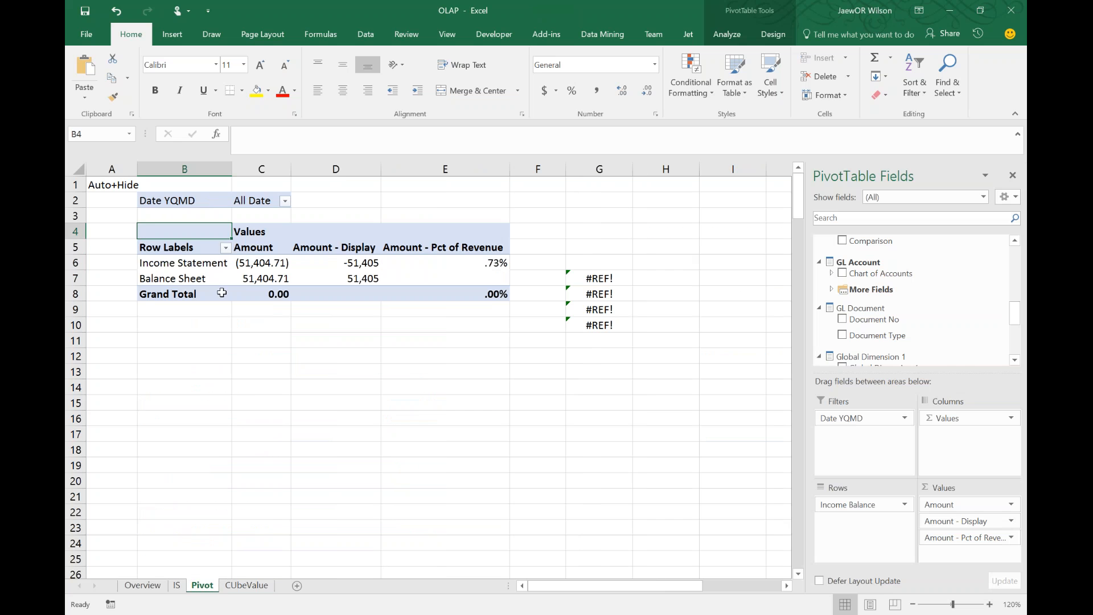
pyautogui.click(224, 278)
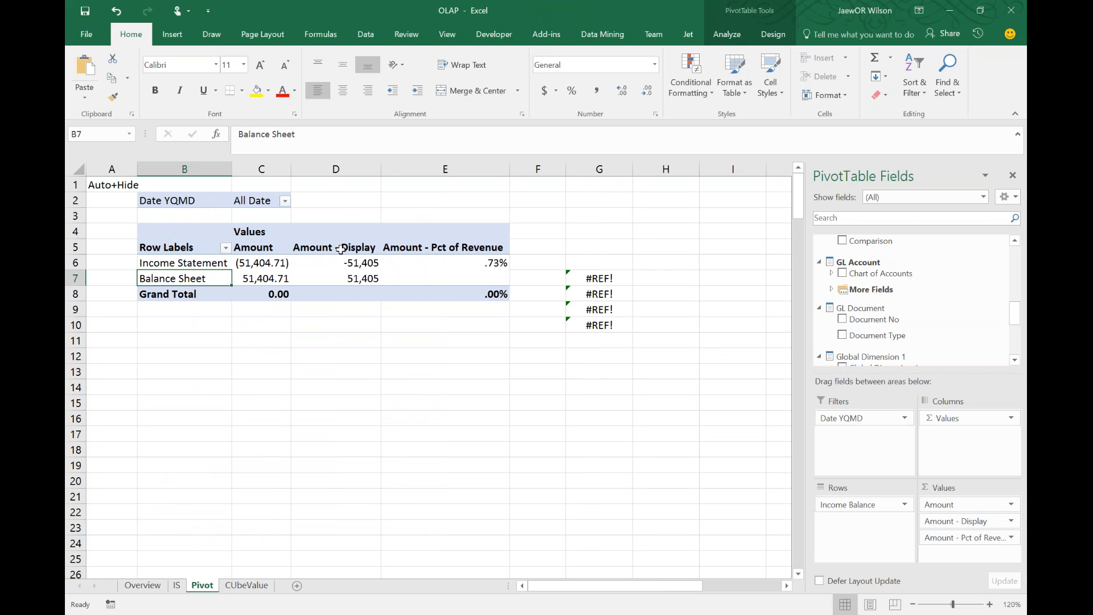
pyautogui.click(710, 40)
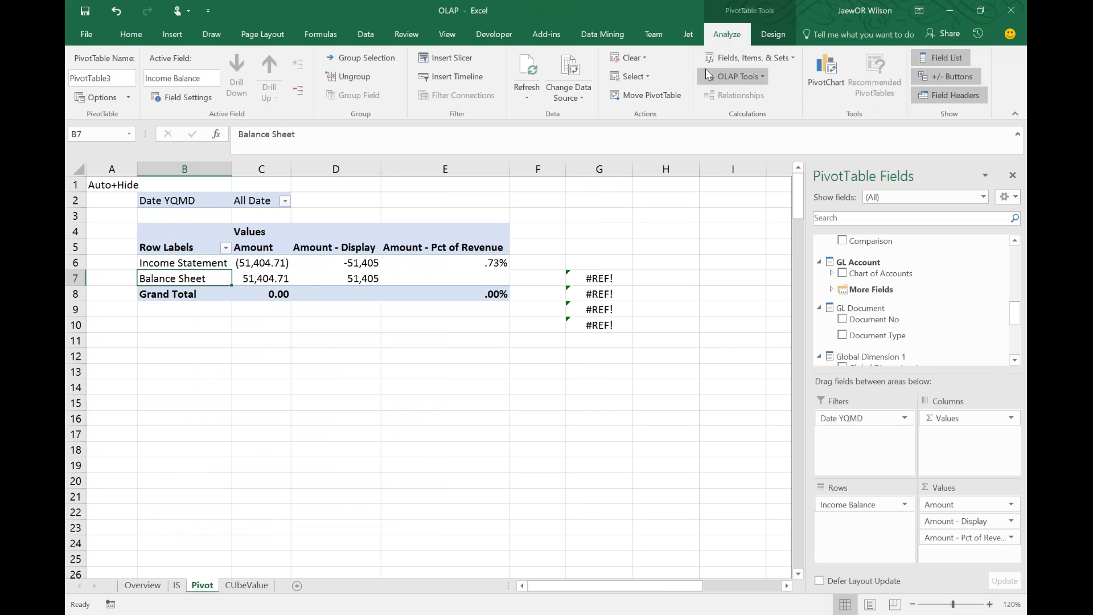
pyautogui.click(734, 76)
pyautogui.click(751, 127)
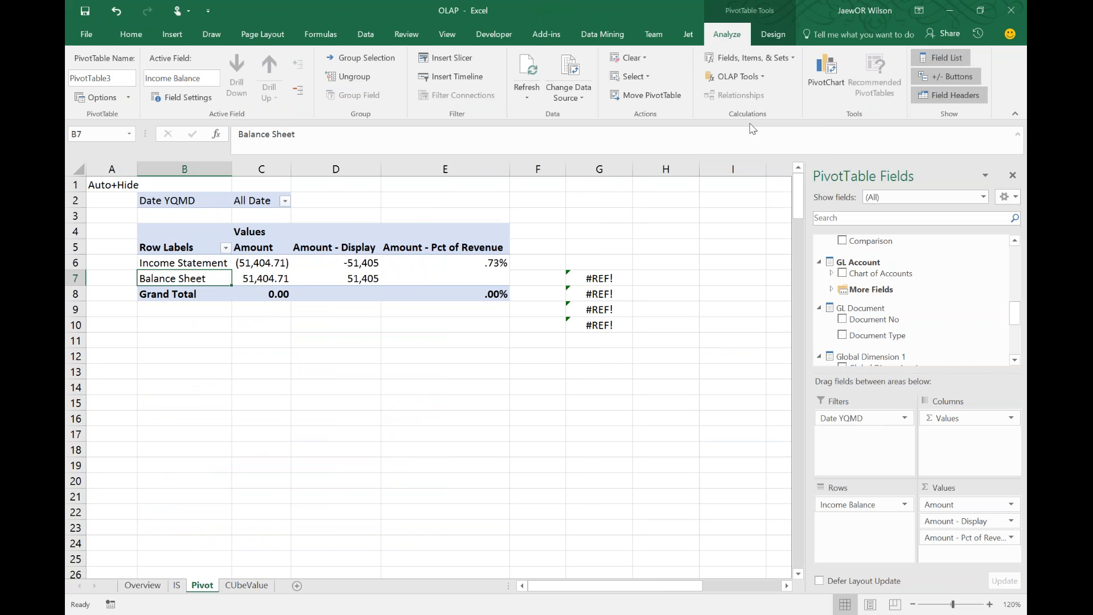
pyautogui.click(424, 334)
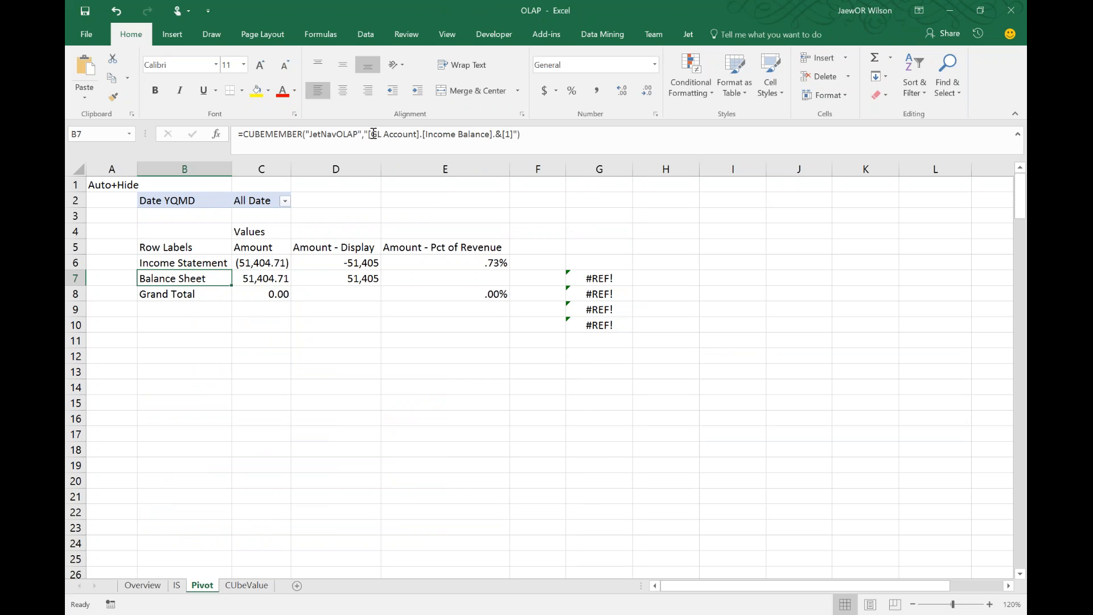
# Copy the expression [GL Account].[Income Balance].&[1] from the Balance Sheet formula and check the member key in the Income Statement formula
pyautogui.moveTo(365, 134); pyautogui.dragTo(532, 132)
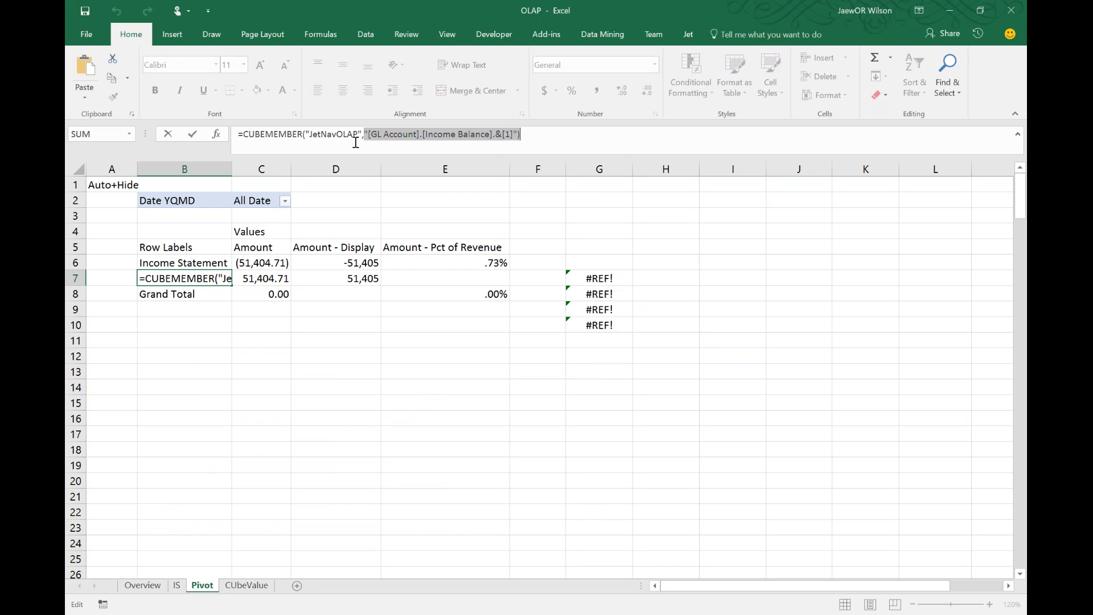
pyautogui.moveTo(367, 140); pyautogui.dragTo(515, 135)
pyautogui.hotkey('ctrl', 'c')
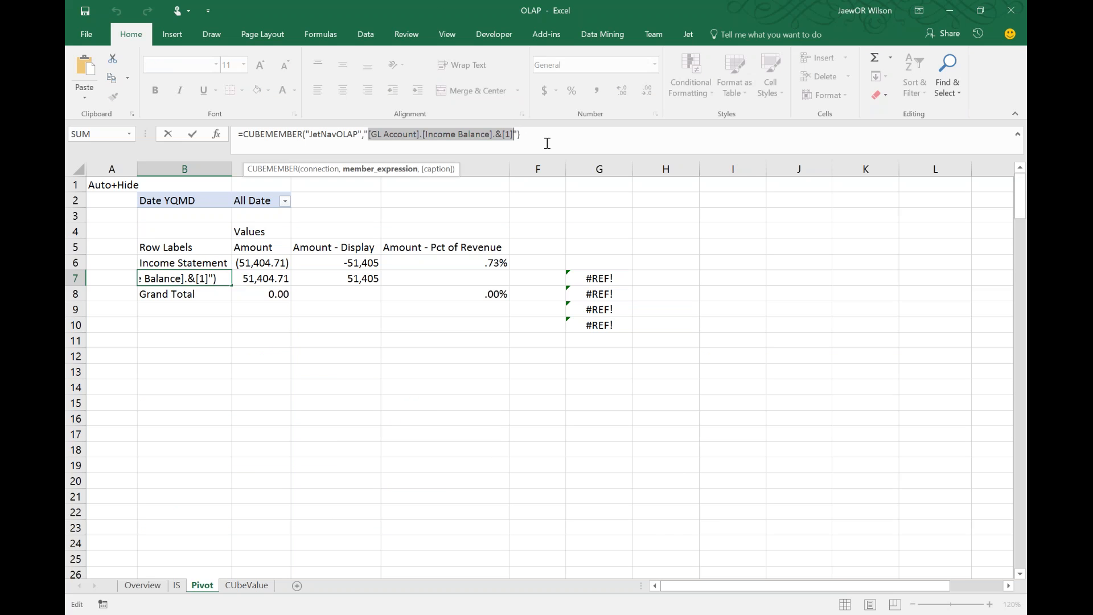
pyautogui.press('Escape')
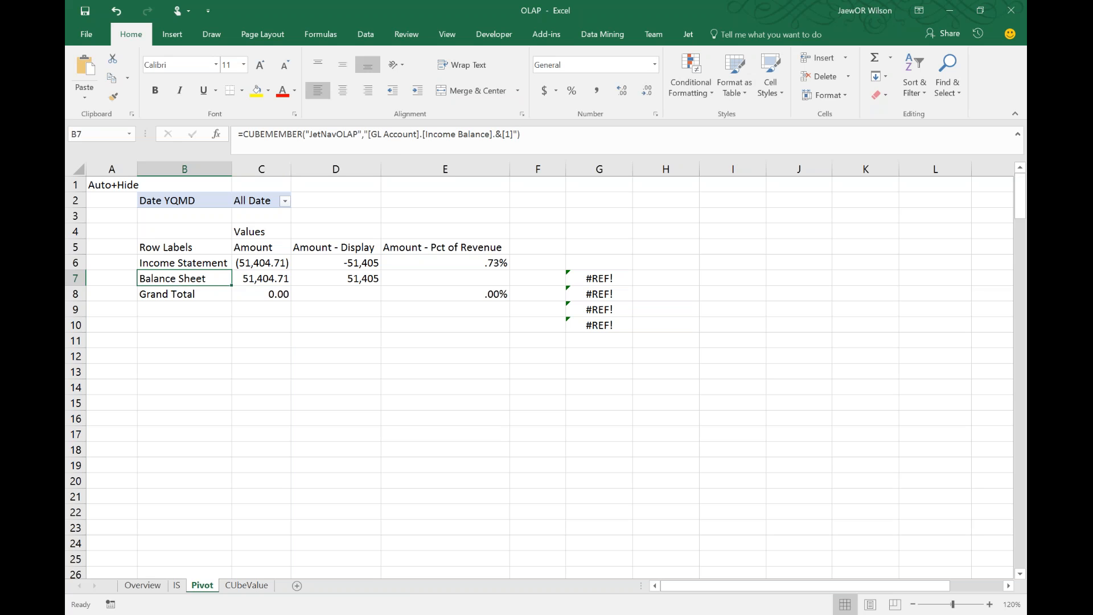
pyautogui.press('Up')
pyautogui.moveTo(502, 134); pyautogui.dragTo(514, 134)
pyautogui.press('Escape')
# Paste the copied member expression into H6 and H5 on the CUbeValue sheet, beside BS and IS, and bold H5
pyautogui.click(246, 585)
pyautogui.click(768, 261)
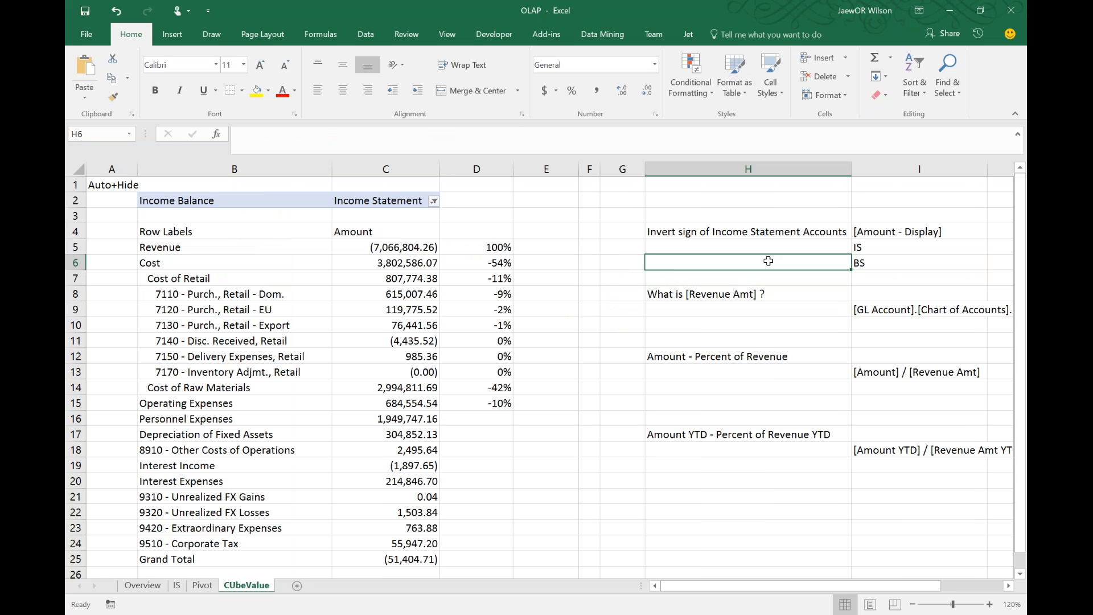
pyautogui.hotkey('ctrl', 'v')
pyautogui.click(769, 246)
pyautogui.hotkey('ctrl', 'v')
pyautogui.hotkey('ctrl', 'b')
# Change the expression in H5 to [GL Account].[Income Balance].&[0] and remove its bold formatting
pyautogui.click(410, 144)
pyautogui.press('Left')
pyautogui.hotkey('shift', 'Left')
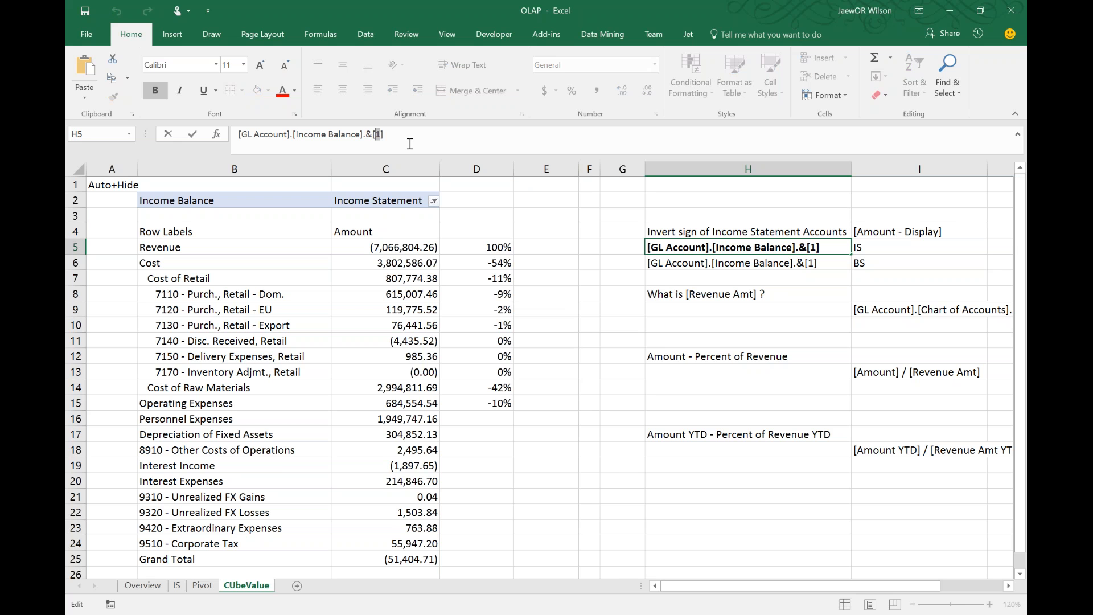
pyautogui.write('0')
pyautogui.press('Return')
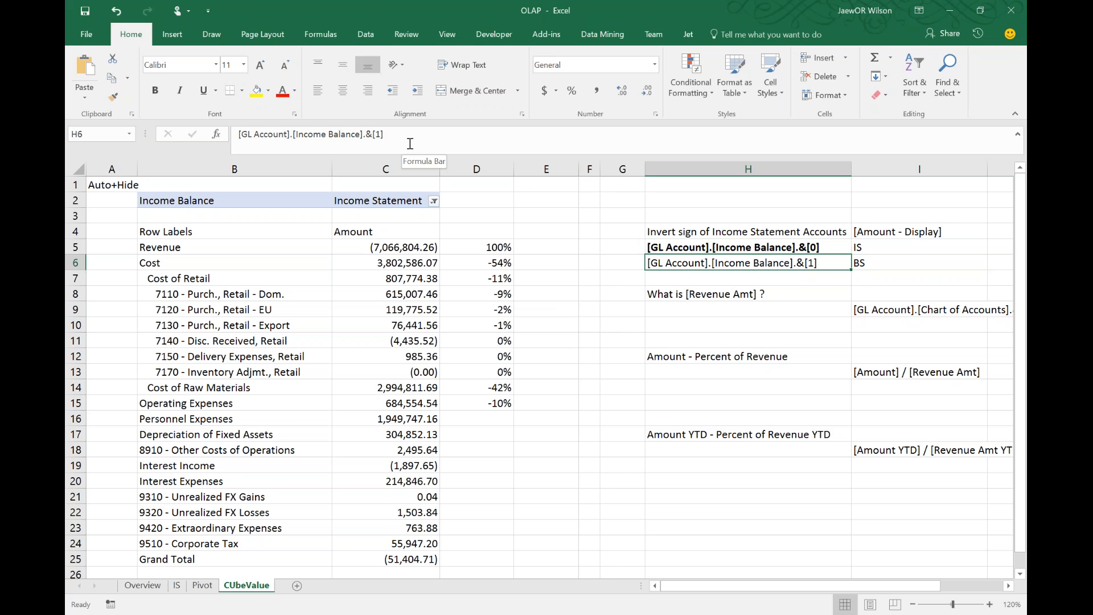
pyautogui.press('Up')
pyautogui.hotkey('ctrl', 'b')
pyautogui.press('Down')
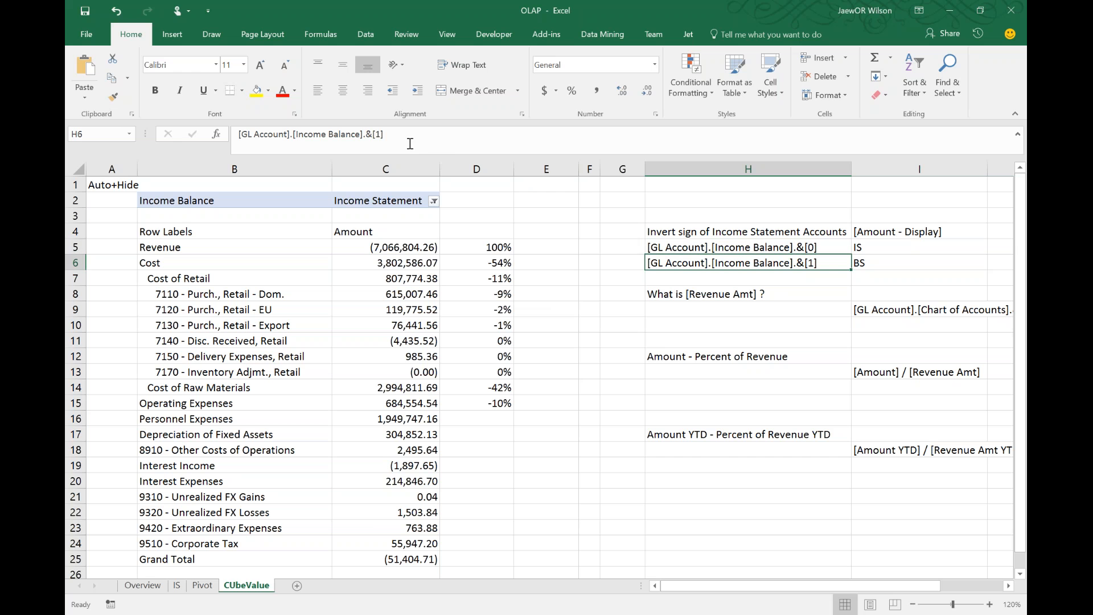
# Switch to Jet Data Manager and move and resize its window so the member expressions in Excel stay readable beside the full cube tree
pyautogui.moveTo(769, 248); pyautogui.dragTo(871, 246)
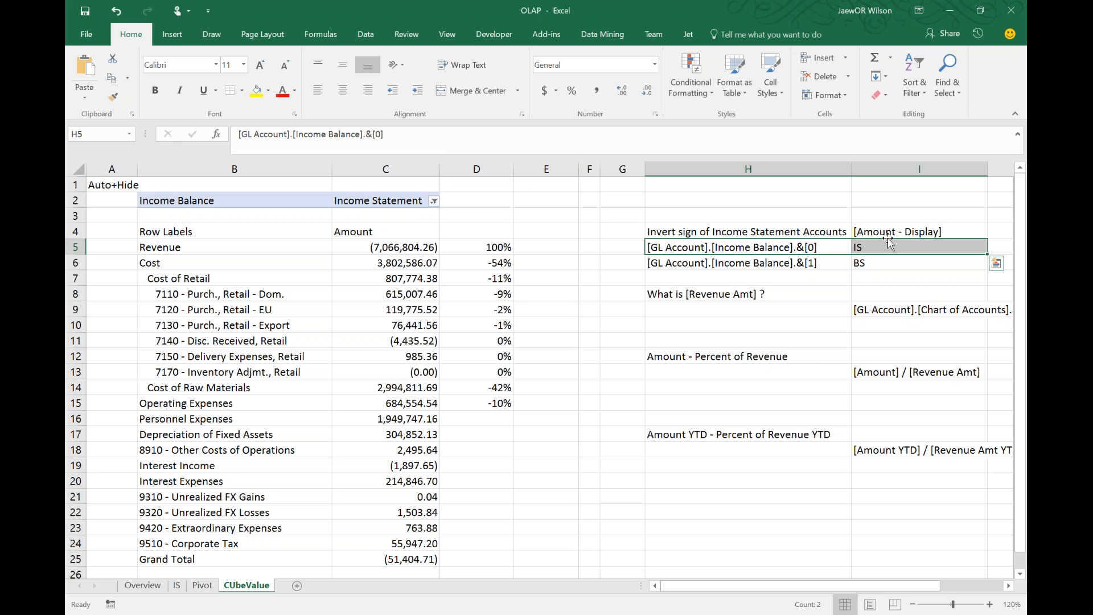
pyautogui.hotkey('alt', 'Tab')
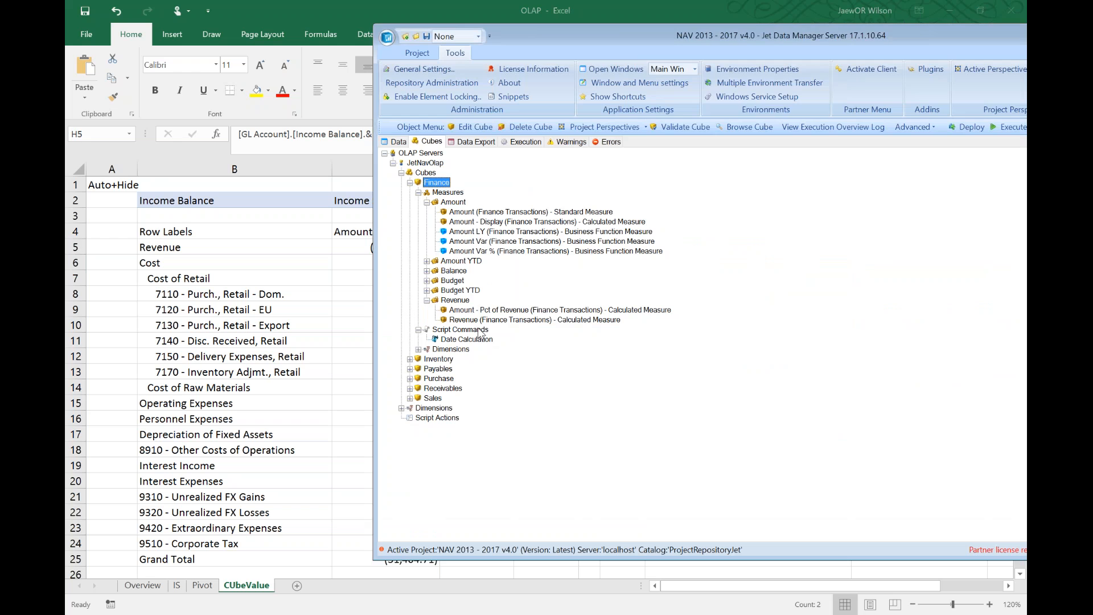
pyautogui.moveTo(746, 39); pyautogui.dragTo(65, 0)
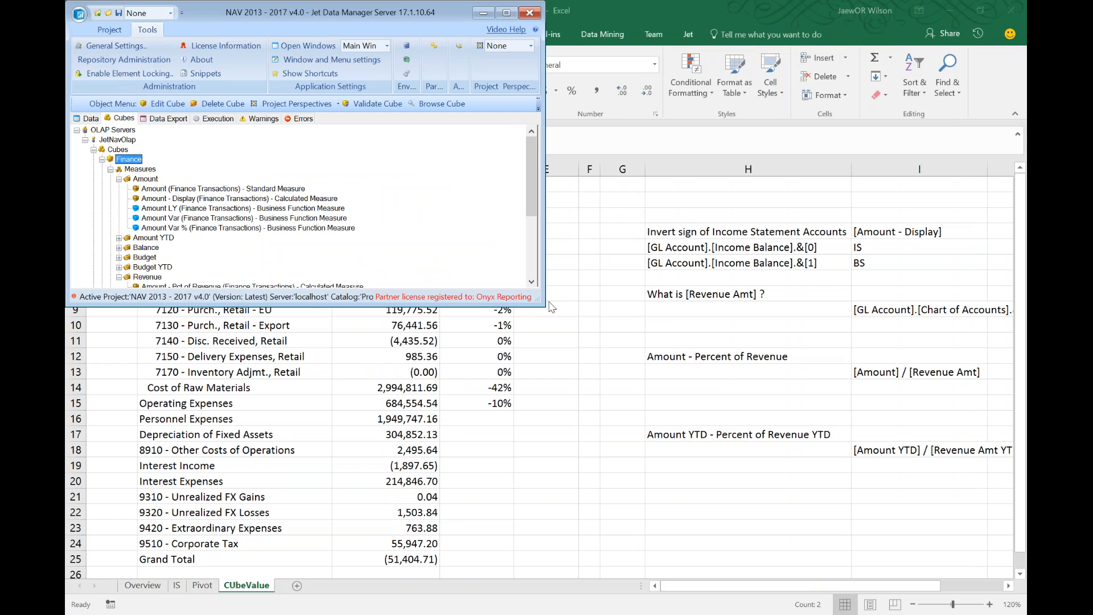
pyautogui.moveTo(539, 306); pyautogui.dragTo(559, 532)
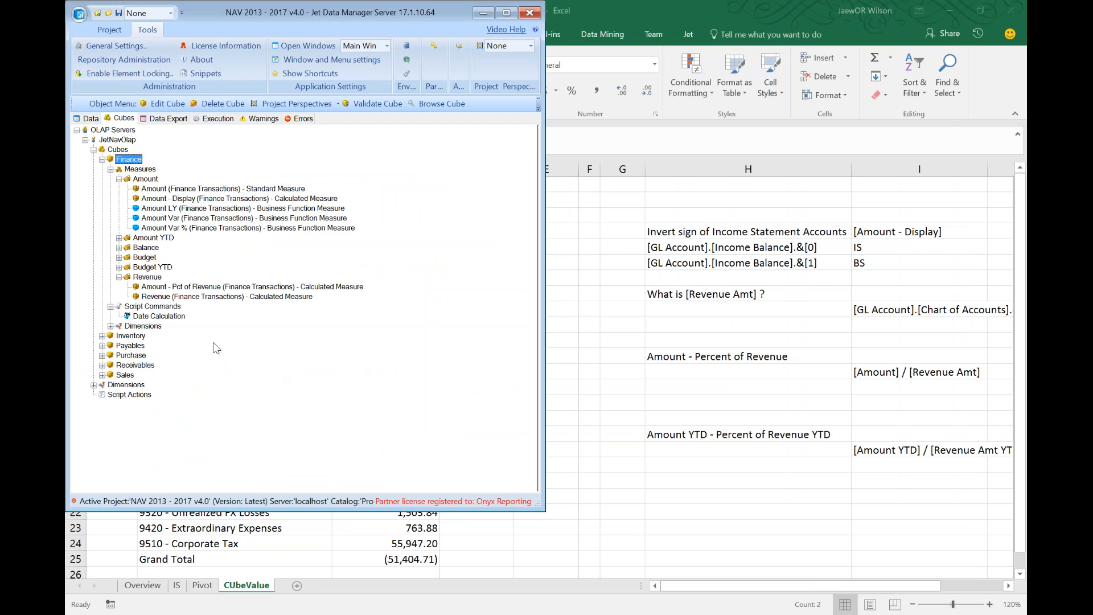
pyautogui.rightClick(171, 308)
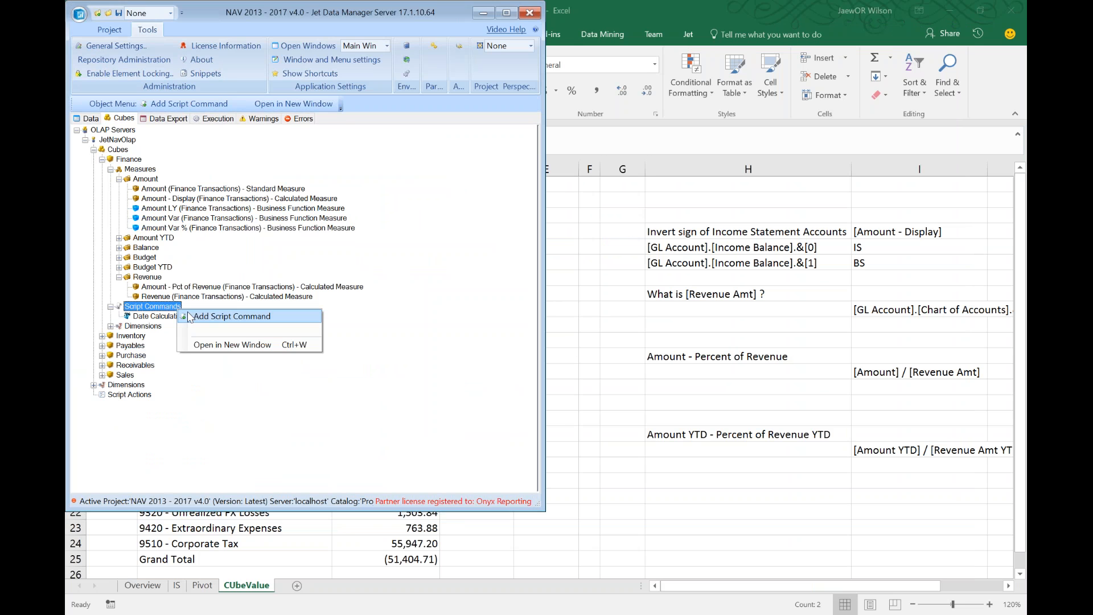
pyautogui.click(190, 315)
pyautogui.click(190, 126)
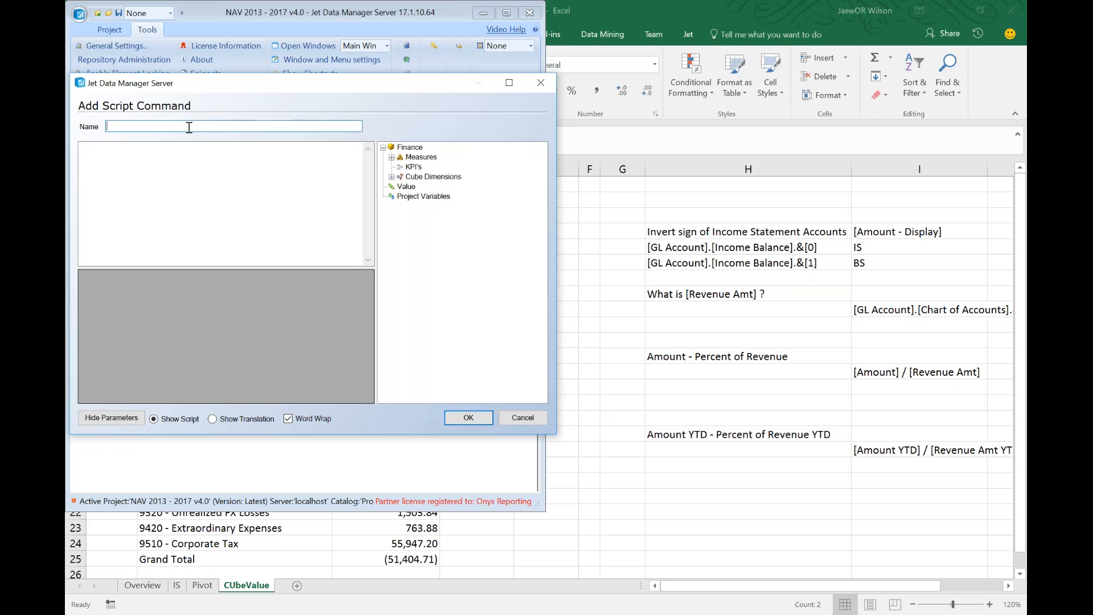
pyautogui.write('SCOEP')
pyautogui.press('Tab')
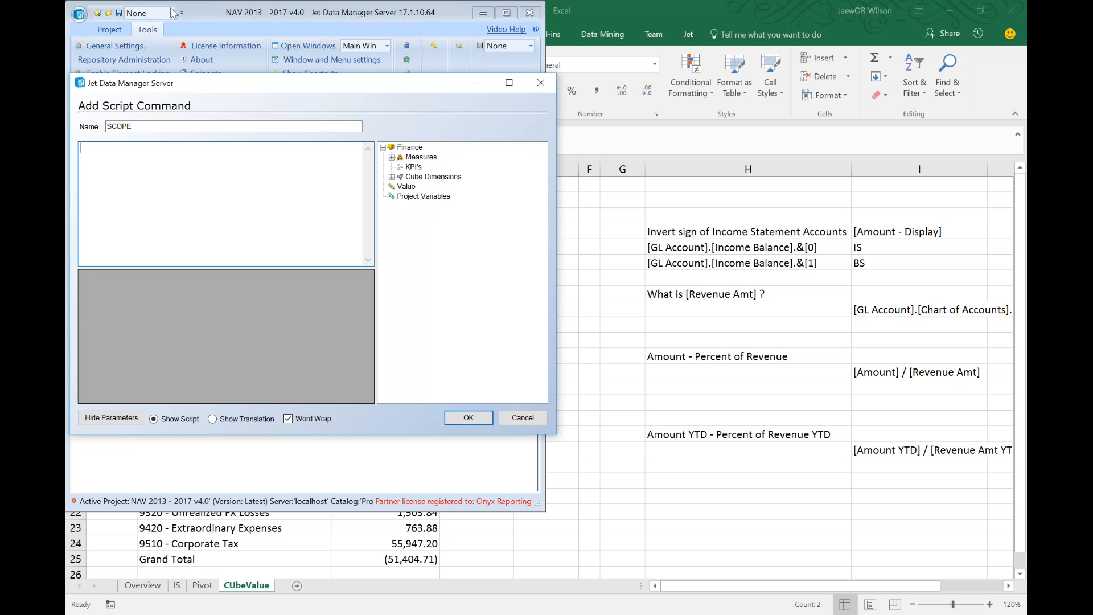
pyautogui.write('SCOPE')
pyautogui.click(392, 158)
pyautogui.click(444, 344)
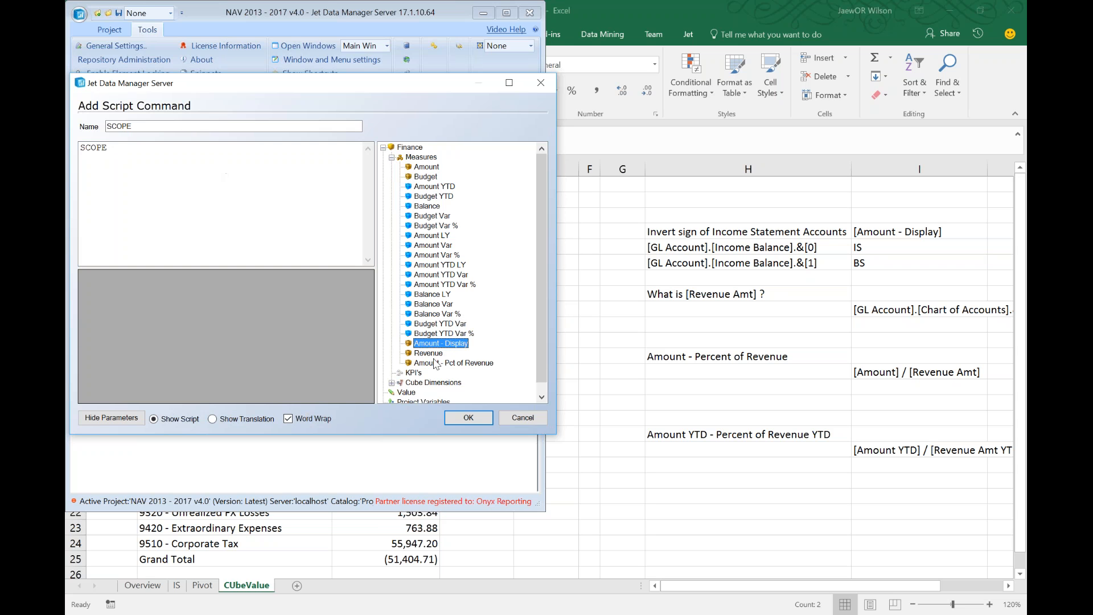
pyautogui.moveTo(444, 350); pyautogui.dragTo(242, 194)
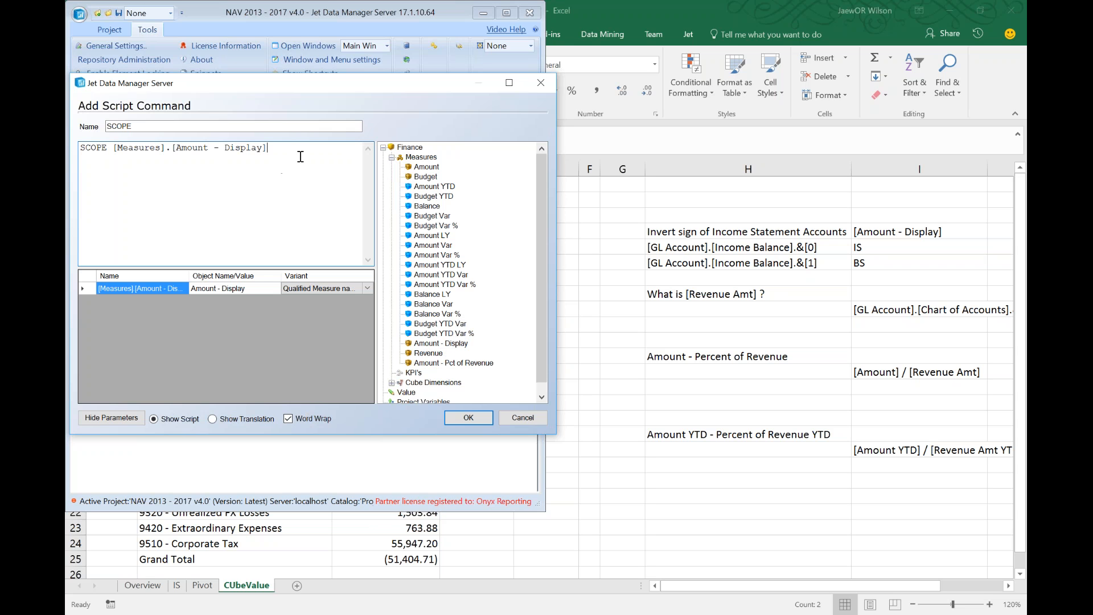
pyautogui.write(';')
pyautogui.moveTo(552, 428); pyautogui.dragTo(675, 543)
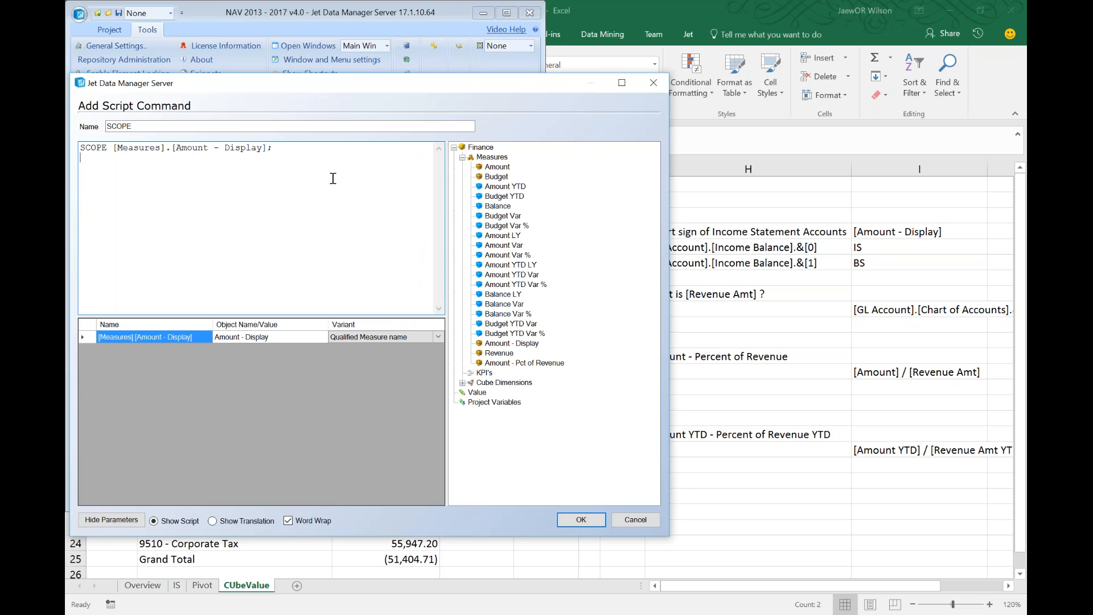
pyautogui.click(333, 178)
pyautogui.press('Return')
pyautogui.write('SCOPE')
pyautogui.press('Tab')
pyautogui.moveTo(153, 148); pyautogui.dragTo(272, 151)
pyautogui.click(258, 160)
pyautogui.click(511, 343)
# Copy the Income Statement expression [GL Account].[Income Balance].&[0] from H5 on the CUbeValue sheet and return to Jet Data Manager
pyautogui.click(823, 248)
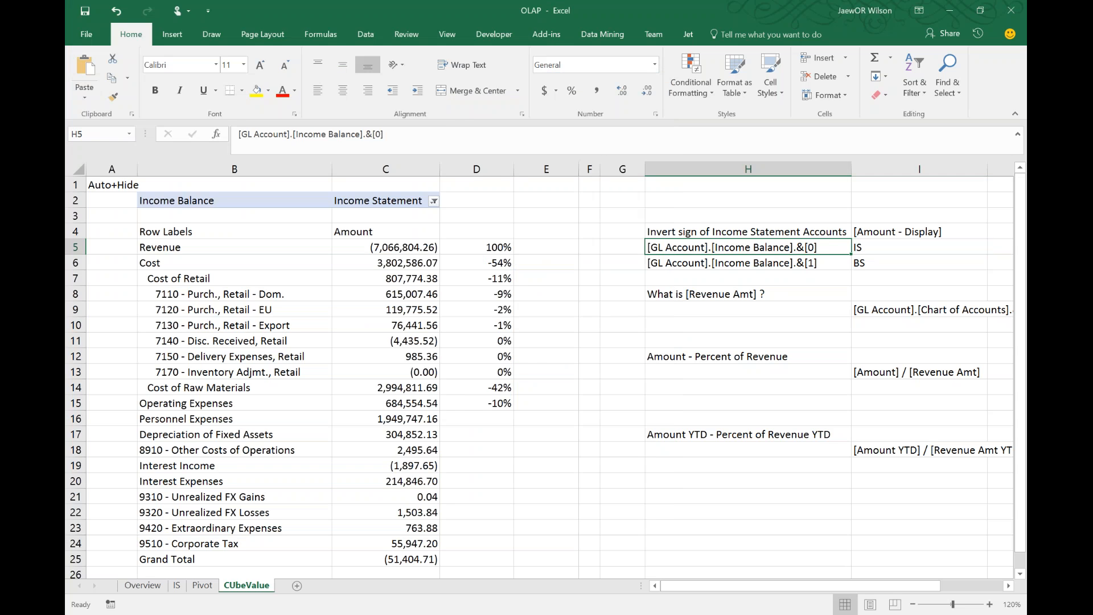
pyautogui.hotkey('ctrl', 'c')
pyautogui.hotkey('alt', 'Tab')
pyautogui.click(216, 164)
pyautogui.hotkey('ctrl', 'v')
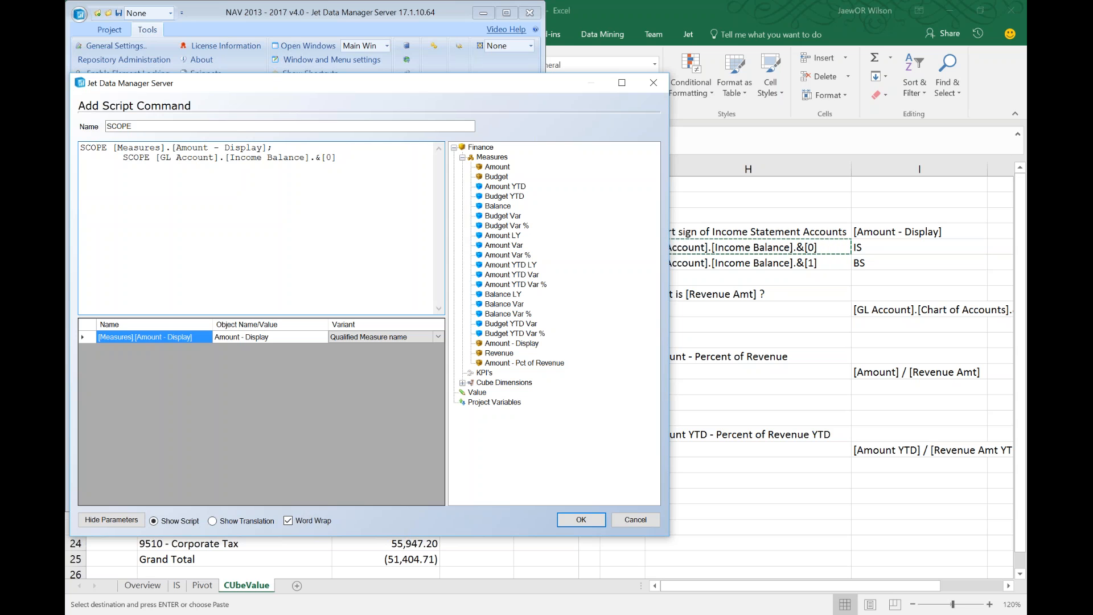
pyautogui.write(';')
pyautogui.press('Return')
pyautogui.press('Tab')
pyautogui.write('THIS =')
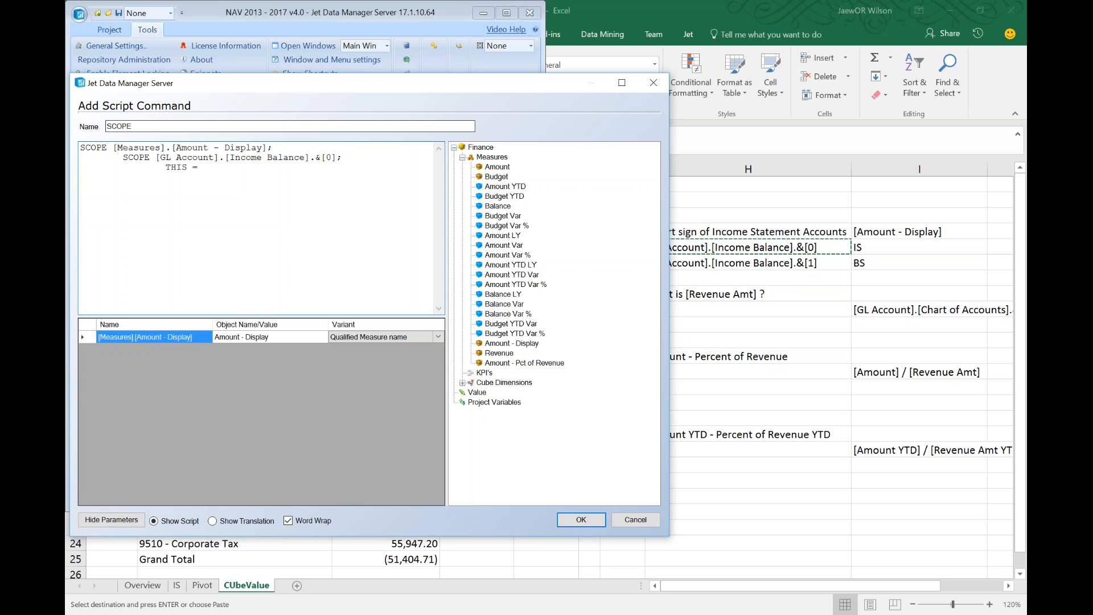
pyautogui.moveTo(173, 146); pyautogui.dragTo(292, 150)
pyautogui.press('Escape')
# Add a script command named SCOPE to the Finance cube and begin it with SCOPE [Measures].[Amount - Display];
pyautogui.rightClick(167, 307)
pyautogui.click(206, 321)
pyautogui.write('SCOPE')
pyautogui.press('Tab')
pyautogui.write('SCOPE')
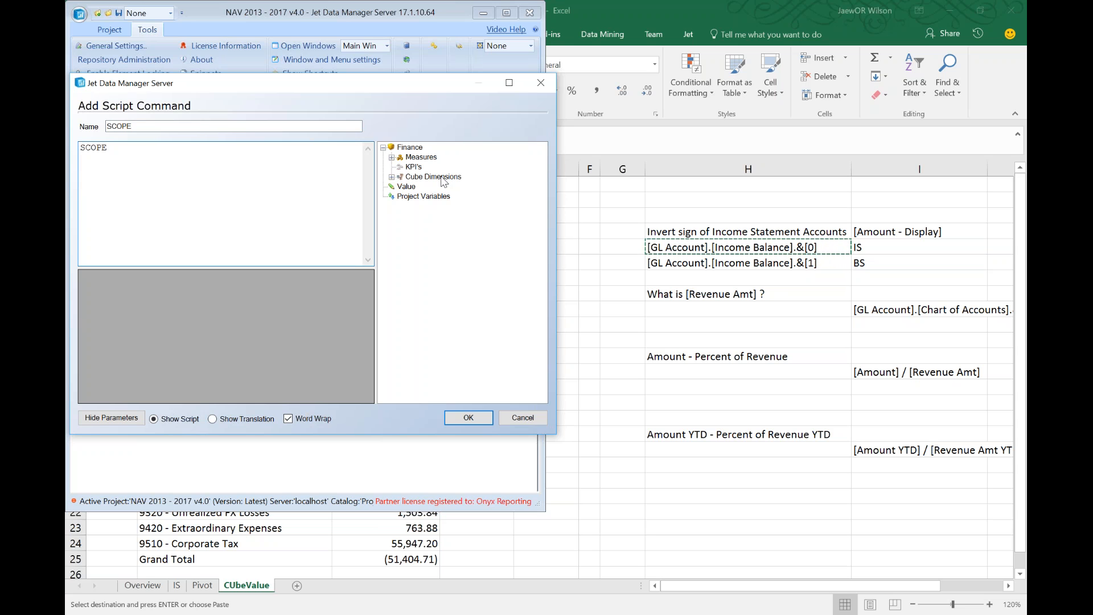
pyautogui.click(392, 157)
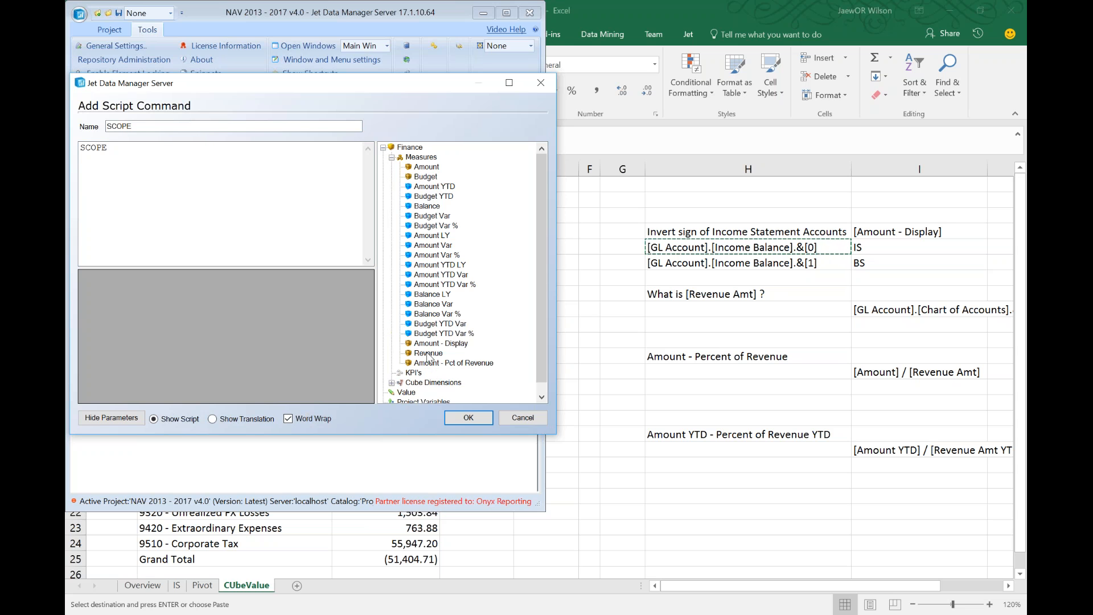
pyautogui.moveTo(435, 344); pyautogui.dragTo(265, 189)
pyautogui.write(';')
# Add a nested SCOPE [GL Account].[Income Balance].&[0]; containing THIS = [Measures].[Amount] * -1;
pyautogui.write('SCOPE')
pyautogui.hotkey('ctrl', 'v')
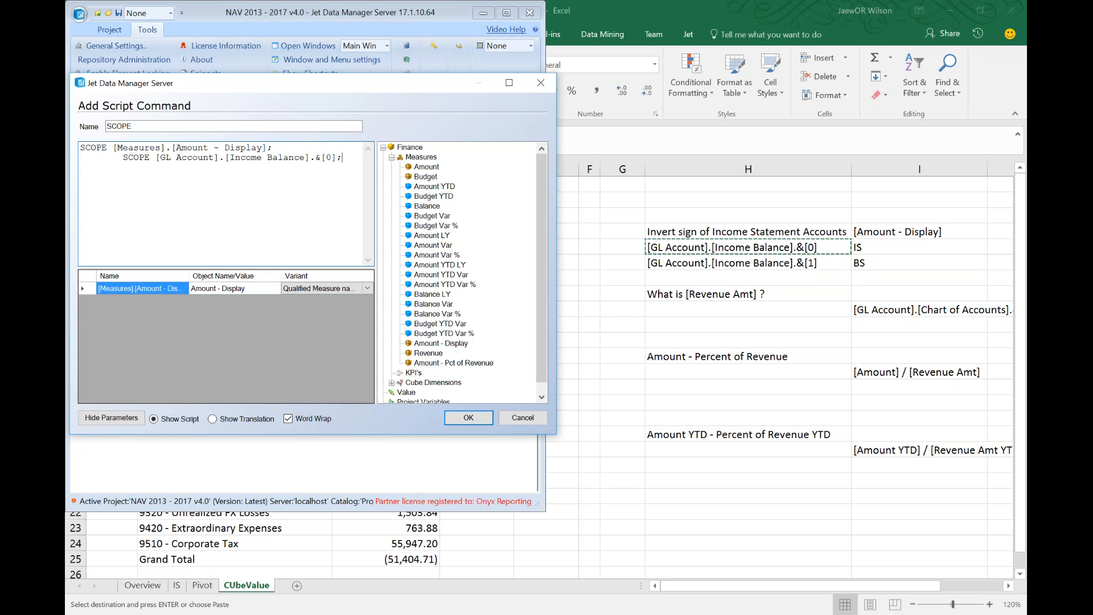
pyautogui.press('Tab')
pyautogui.write('THIS =')
pyautogui.moveTo(414, 169); pyautogui.dragTo(234, 171)
pyautogui.write('* -1')
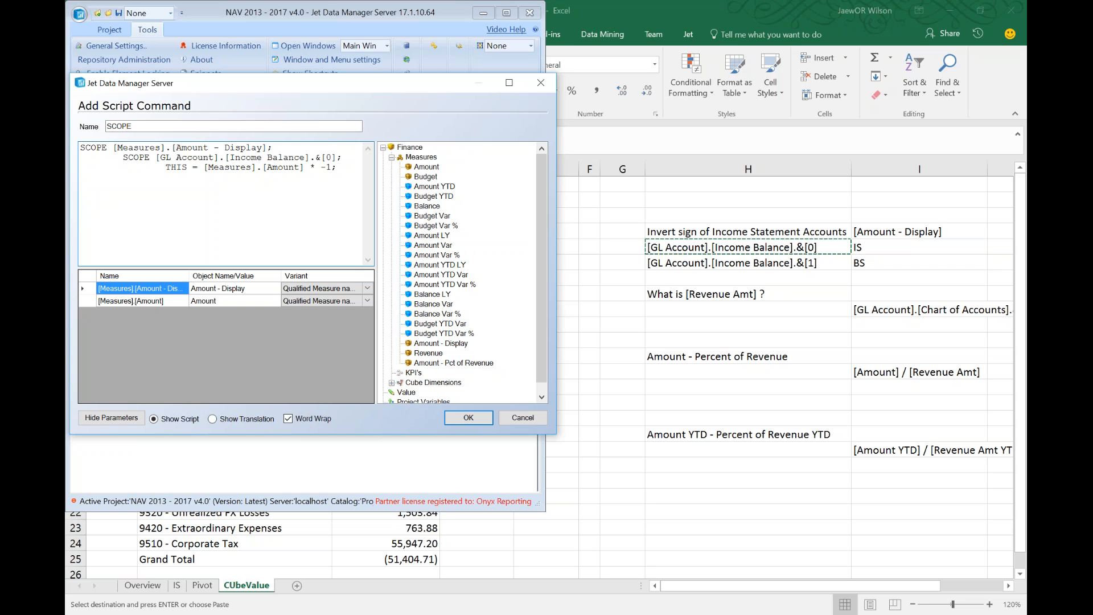
# Close the nested scope with an indented END SCOPE and the outer scope with End SCOPE;
pyautogui.press('Tab')
pyautogui.write('End')
pyautogui.press('BackSpace')
pyautogui.write('ND SCOPE')
pyautogui.write('Sope')
pyautogui.press('BackSpace')
pyautogui.press('BackSpace')
pyautogui.press('BackSpace')
pyautogui.write('COPE;')
# Duplicate the nested Income Balance scope block below itself, before the outer End SCOPE;
pyautogui.moveTo(81, 157); pyautogui.dragTo(172, 178)
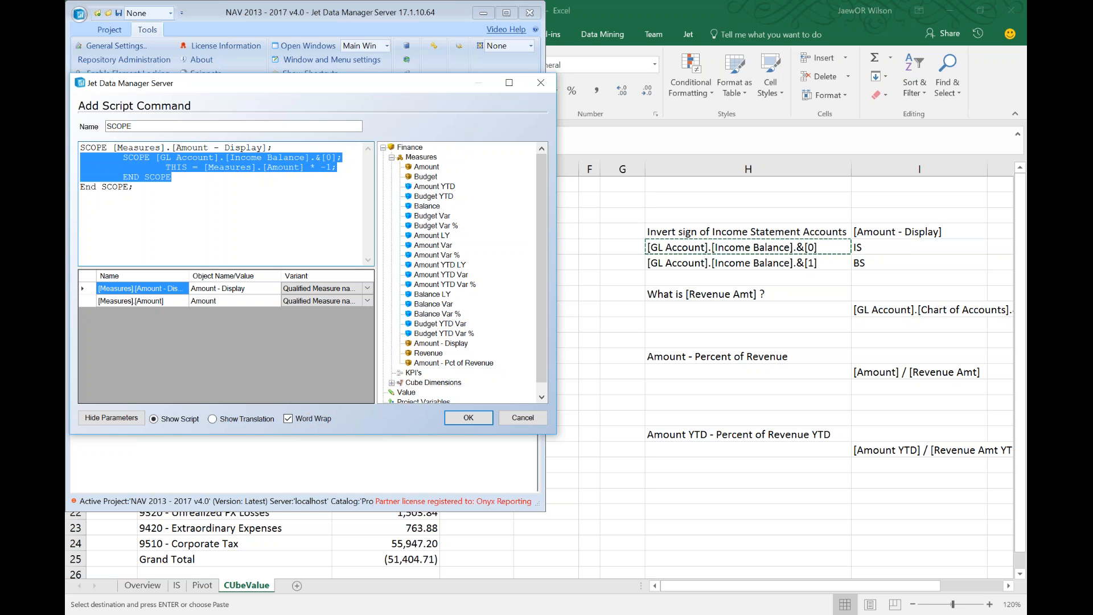
pyautogui.click(89, 187)
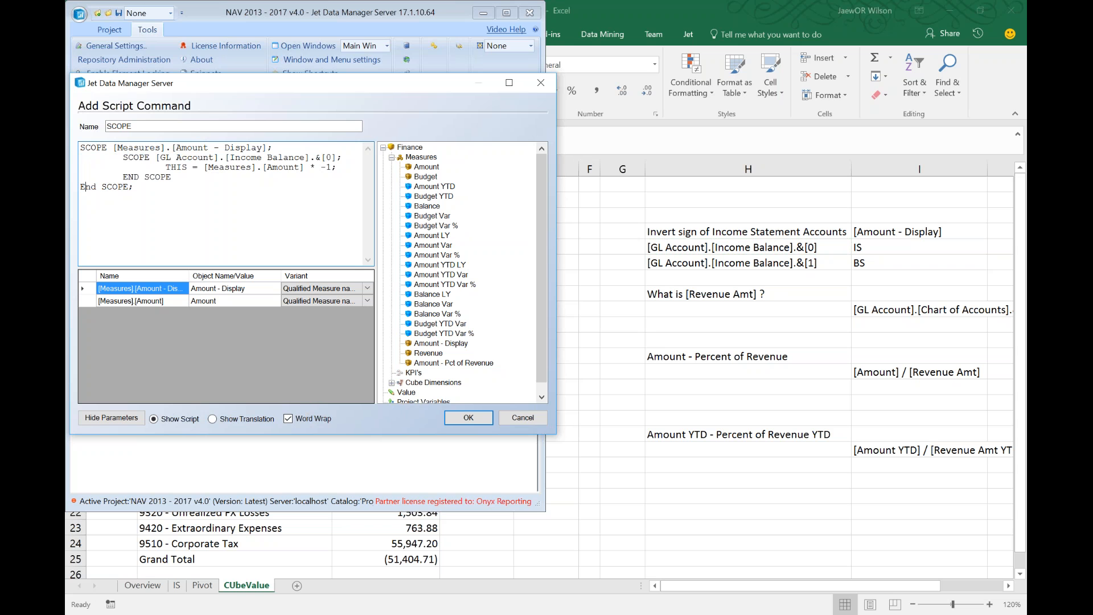
pyautogui.press('Return')
pyautogui.press('Return')
pyautogui.hotkey('ctrl', 'v')
pyautogui.press('Up')
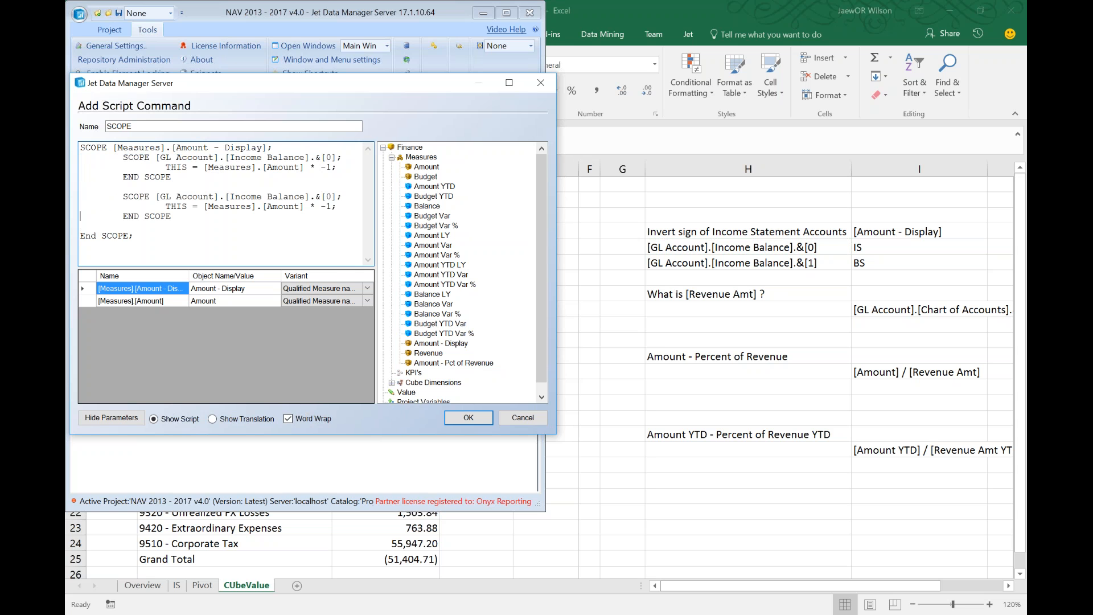
# Change the duplicated scope to [GL Account].[Income Balance].&[1] and remove the * -1 multiplier from its THIS line
pyautogui.press('Up')
pyautogui.hotkey('shift', 'Left')
pyautogui.write('1')
pyautogui.press('Down')
pyautogui.press('BackSpace')
pyautogui.press('BackSpace')
pyautogui.press('BackSpace')
pyautogui.press('BackSpace')
pyautogui.press('BackSpace')
# Tidy the ending of the second nested scope with a semicolon and save the SCOPE script command
pyautogui.click(136, 226)
pyautogui.press('BackSpace')
pyautogui.write(';')
pyautogui.click(469, 419)
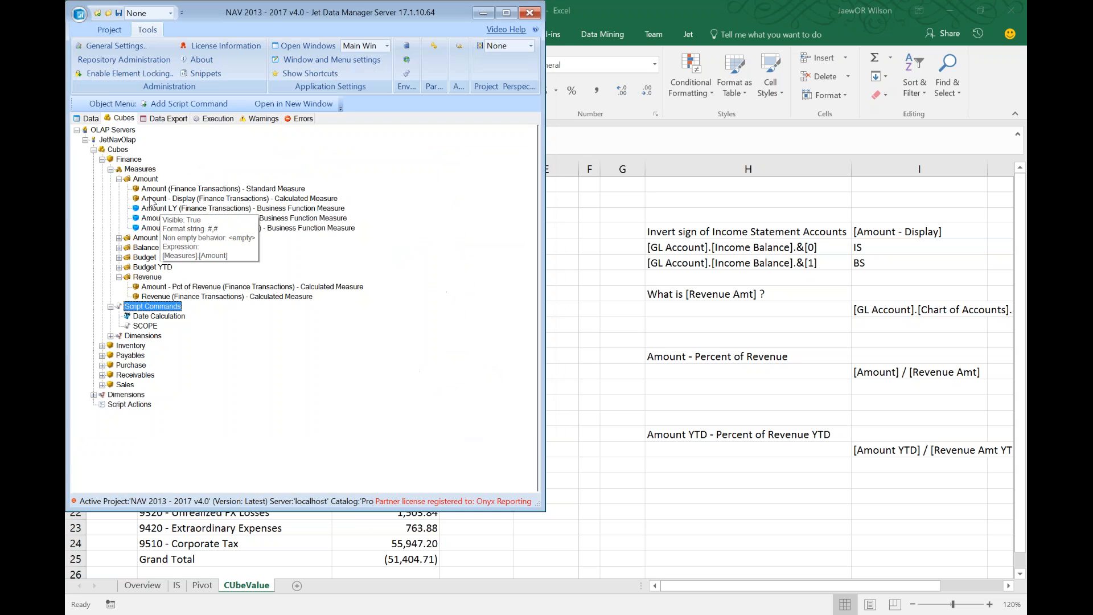
# Redeploy the calculated measures of the Finance cube
pyautogui.rightClick(120, 160)
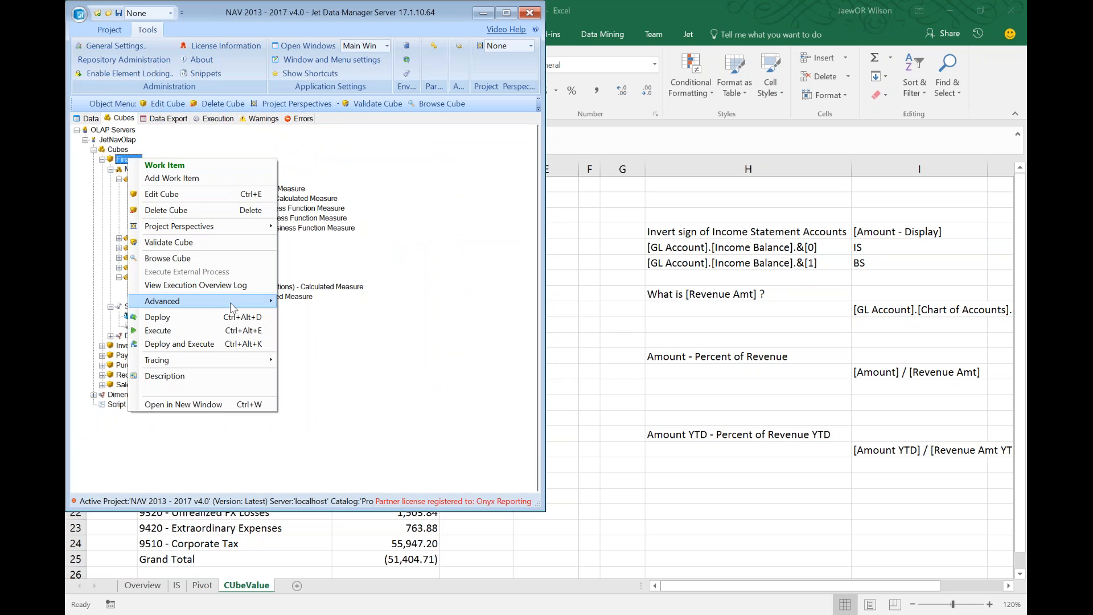
pyautogui.moveTo(228, 301)
pyautogui.click(342, 469)
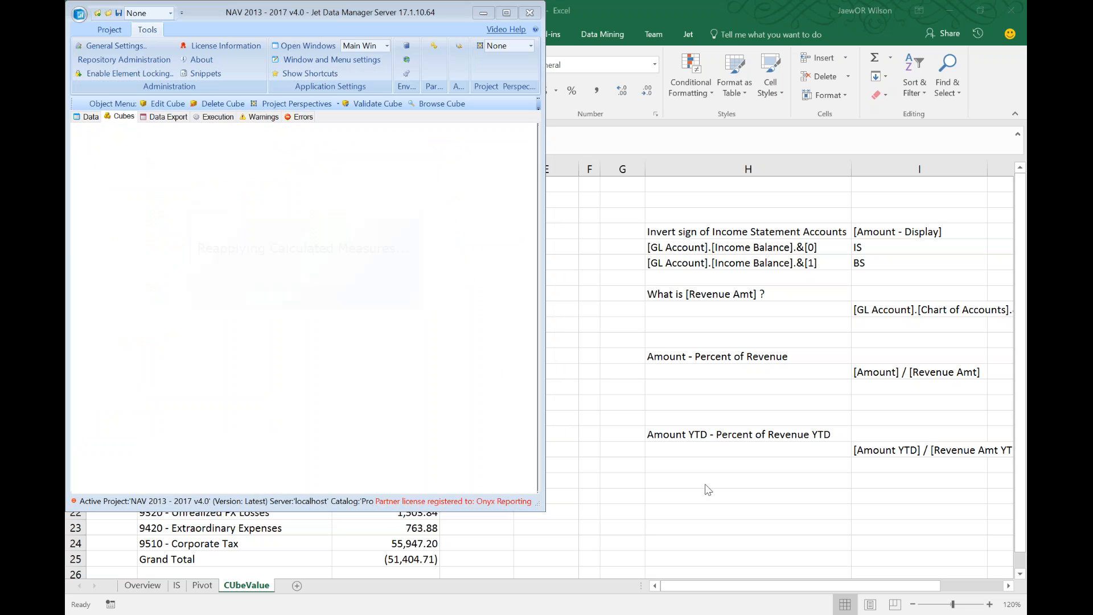
# In Excel, undo the recent edits back through the conversion of the Pivot sheet's pivot table to cube formulas
pyautogui.click(200, 588)
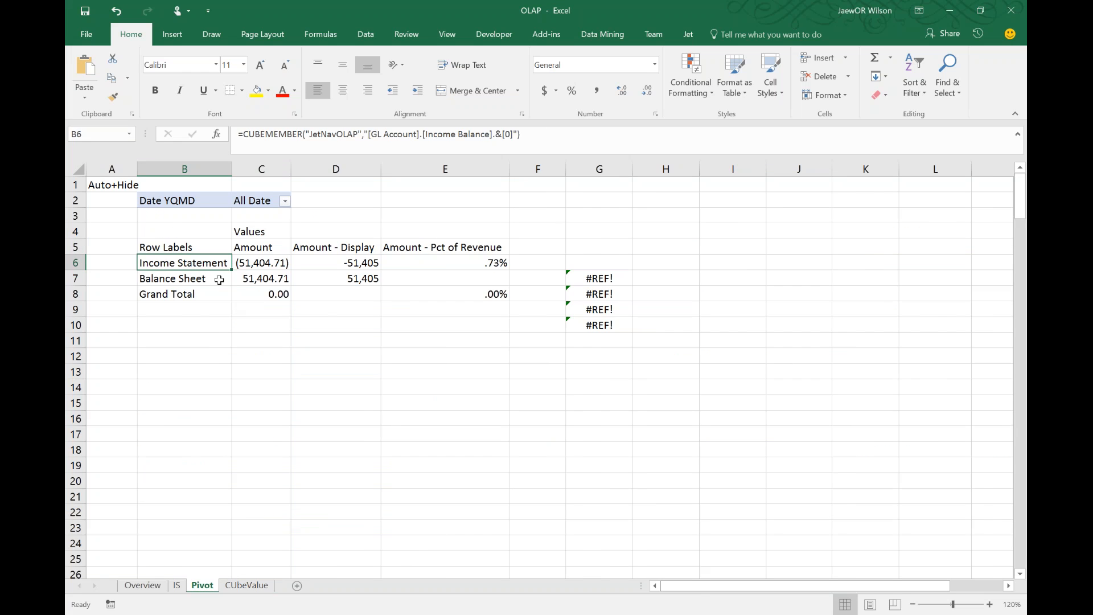
pyautogui.click(253, 385)
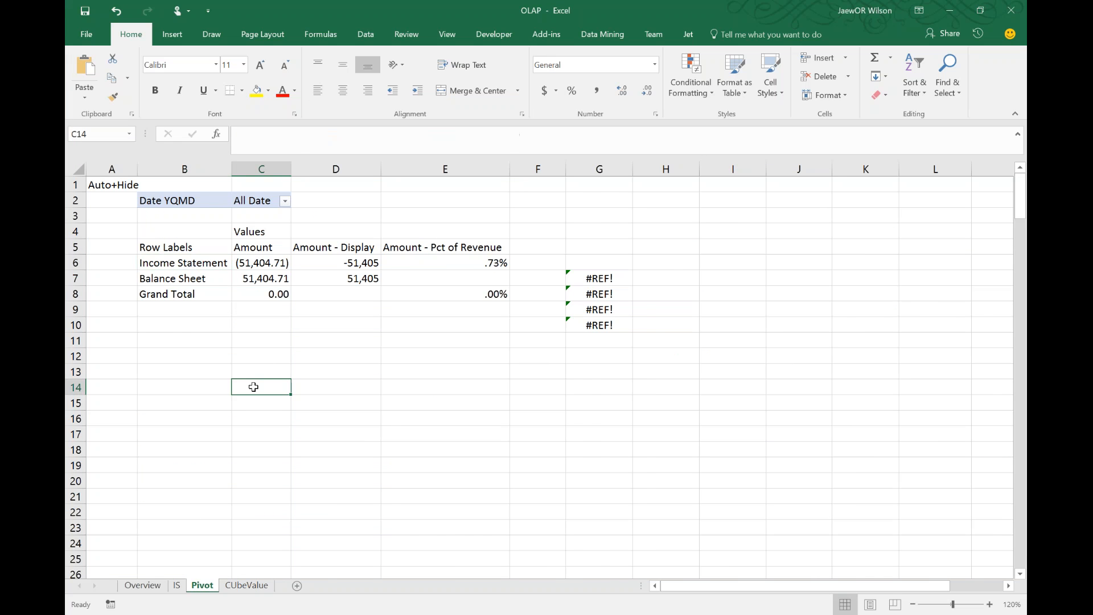
pyautogui.hotkey('ctrl', 'pagedown')
pyautogui.click(200, 583)
pyautogui.hotkey('ctrl', 'pagedown')
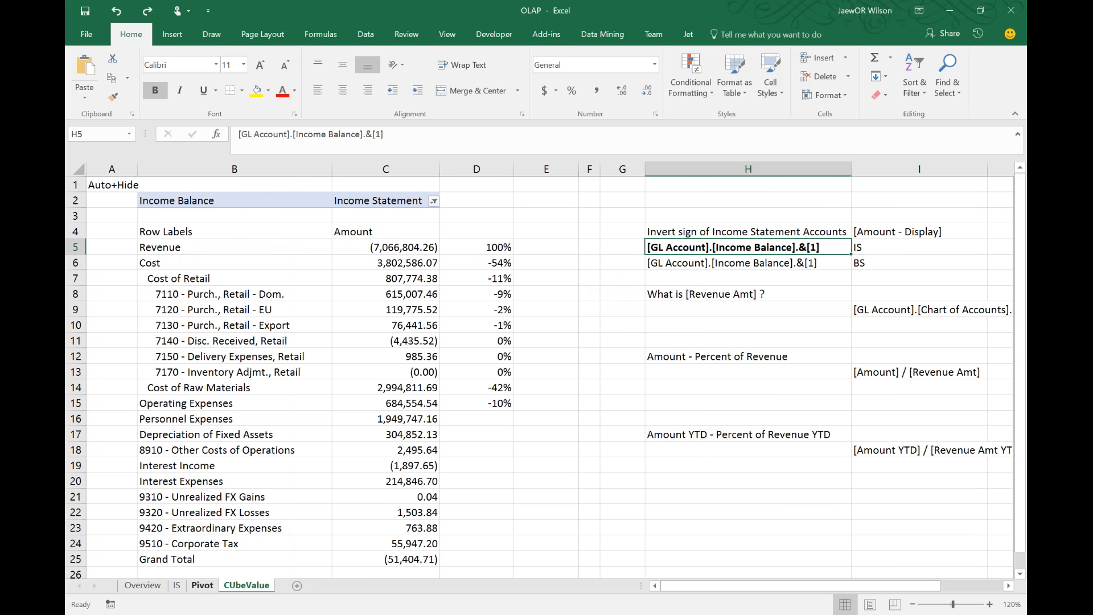
pyautogui.click(202, 585)
pyautogui.hotkey('ctrl', 'z')
pyautogui.click(201, 585)
pyautogui.hotkey('ctrl', 'z')
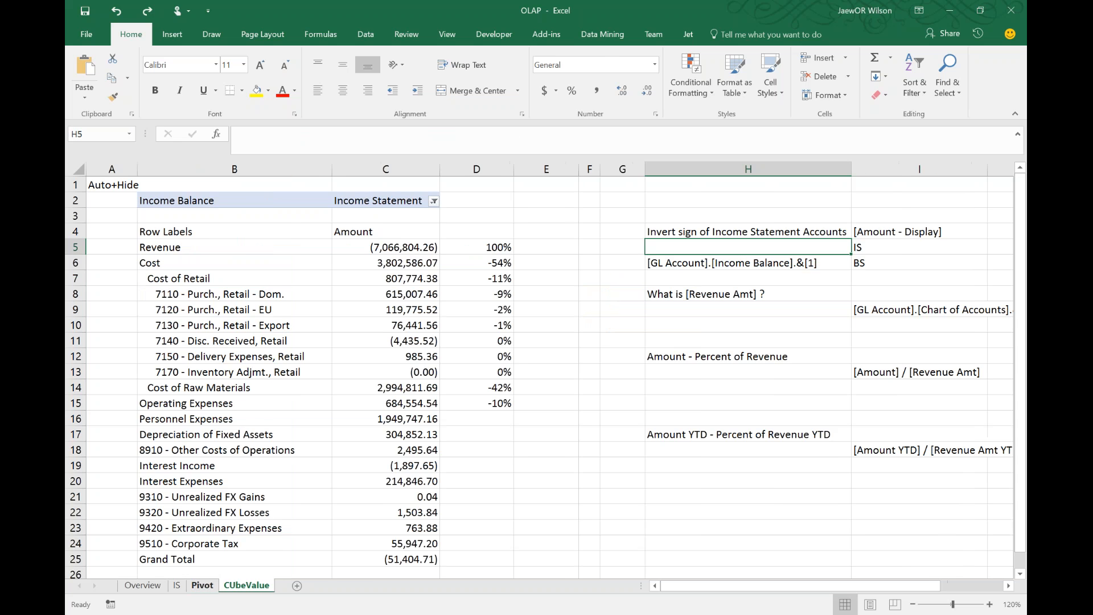
pyautogui.click(202, 585)
pyautogui.hotkey('ctrl', 'z')
pyautogui.click(202, 585)
pyautogui.hotkey('ctrl', 'z')
pyautogui.click(247, 586)
# Enter [GL Account].[Income Balance].&[0] in H5 on the CUbeValue sheet, beside IS
pyautogui.hotkey('ctrl', 'v')
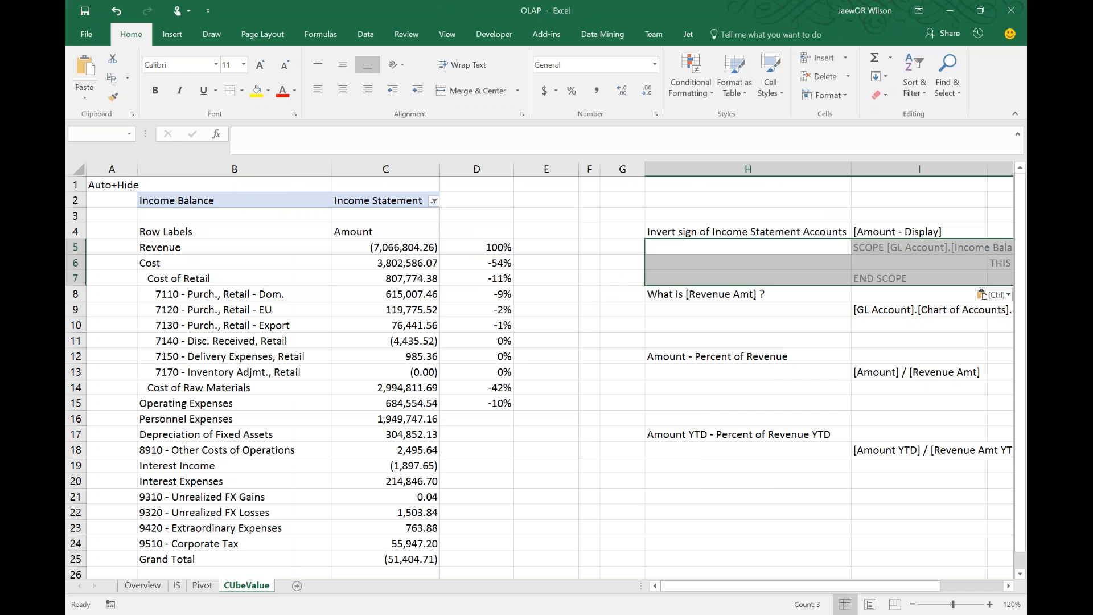
pyautogui.hotkey('ctrl', 'z')
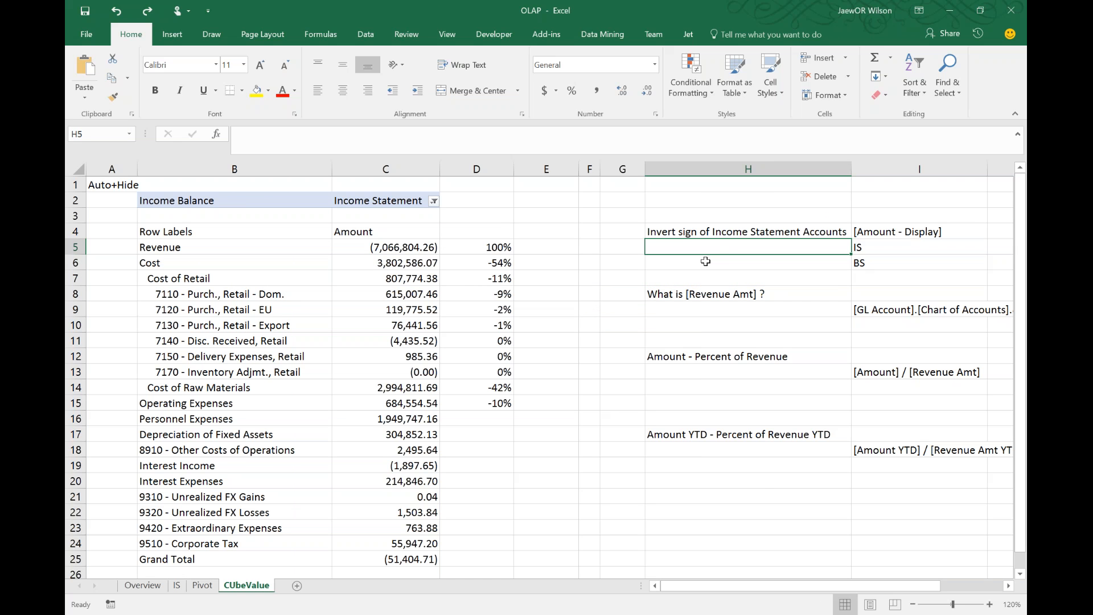
pyautogui.write('[GL A')
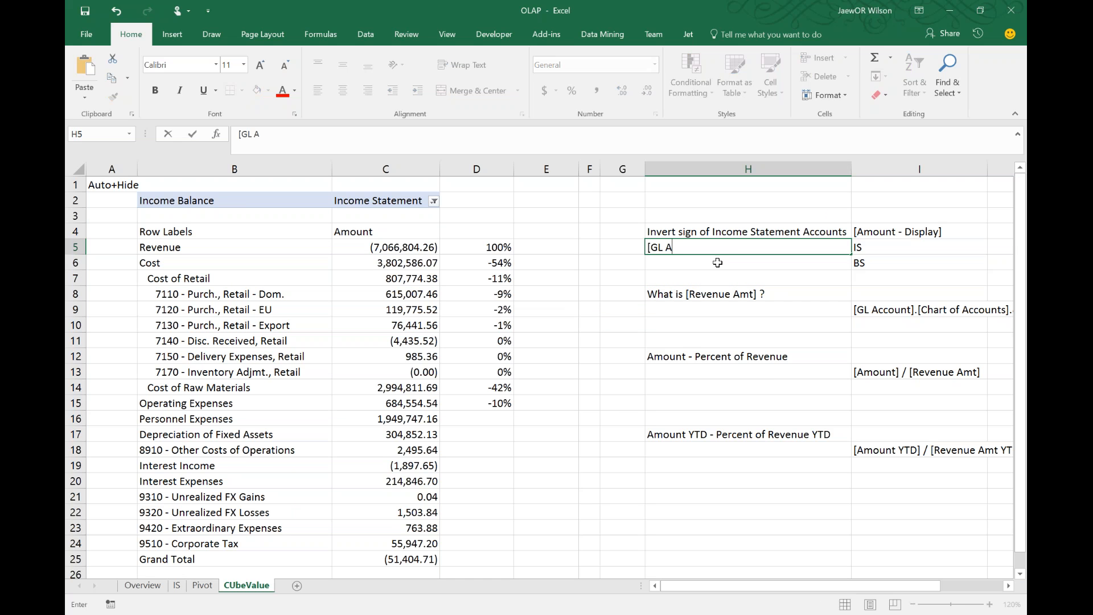
pyautogui.write('Ccount].[Income Balance] ')
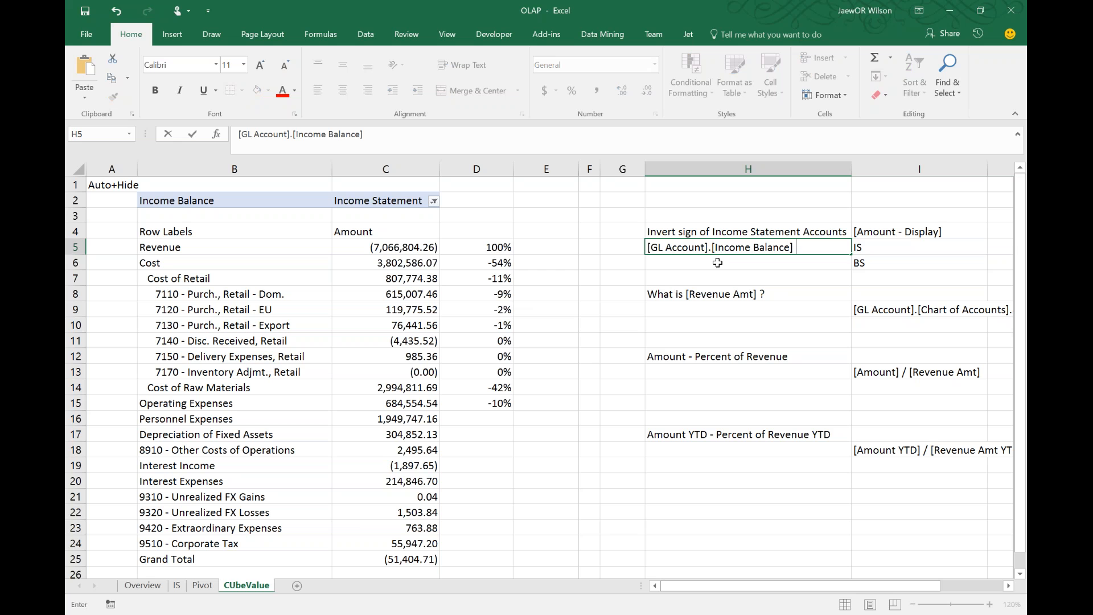
pyautogui.write('&[0]')
pyautogui.press('Return')
# Copy the H5 expression into H6 beside BS and change its member key to &[1]
pyautogui.press('Up')
pyautogui.hotkey('ctrl', 'c')
pyautogui.press('Down')
pyautogui.hotkey('ctrl', 'v')
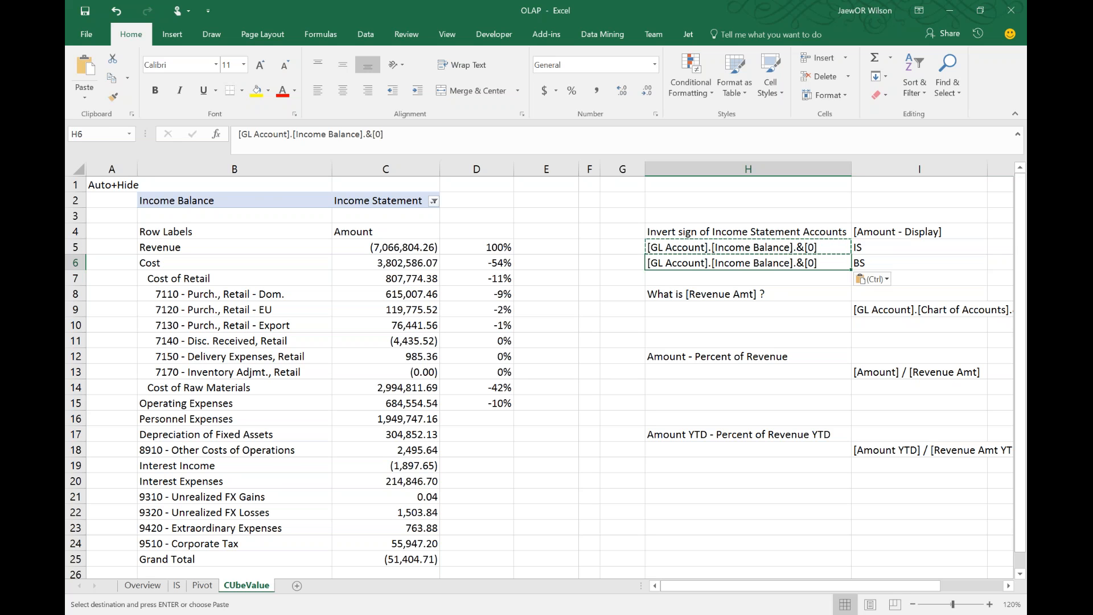
pyautogui.press('F2')
pyautogui.press('Left')
pyautogui.press('BackSpace')
pyautogui.write('1')
pyautogui.press('Return')
# Refresh the pivot table on the Pivot sheet in Excel
pyautogui.hotkey('alt', 'Tab')
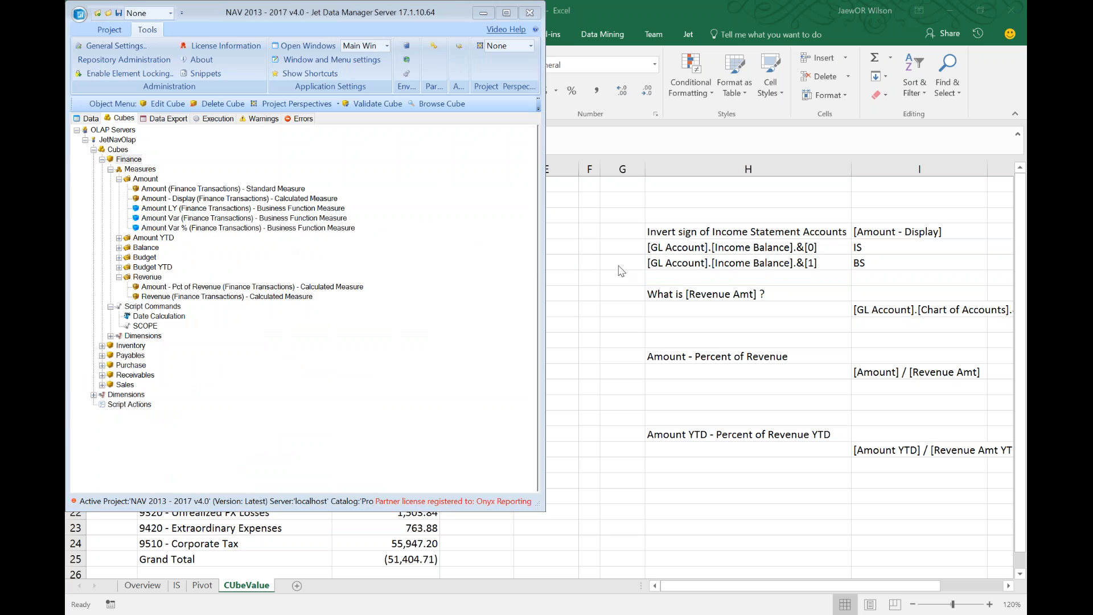
pyautogui.click(716, 272)
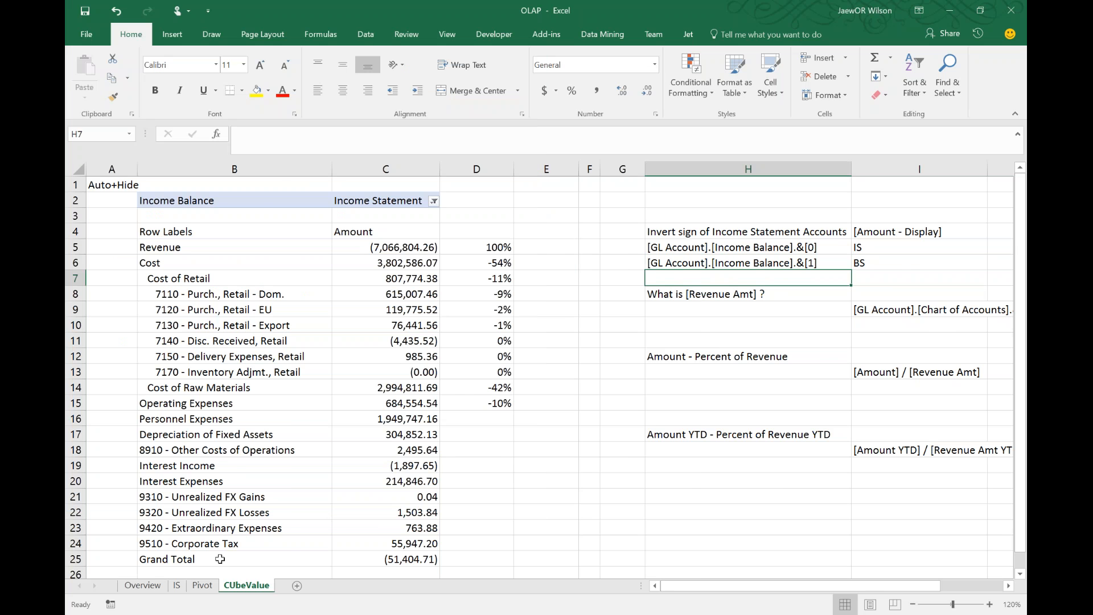
pyautogui.click(202, 586)
pyautogui.click(282, 279)
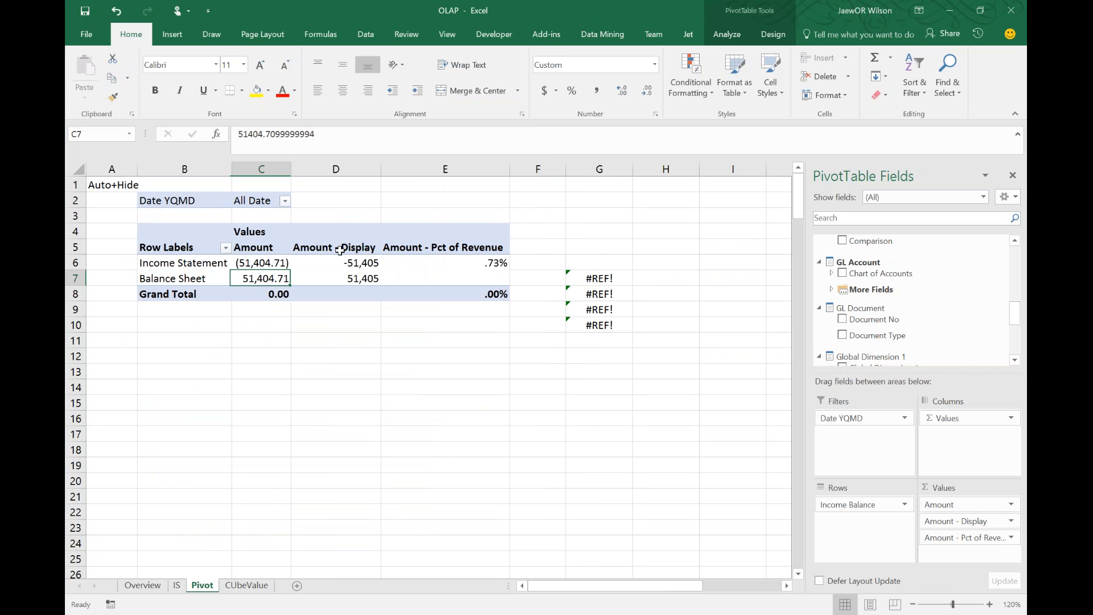
pyautogui.click(727, 35)
pyautogui.click(527, 71)
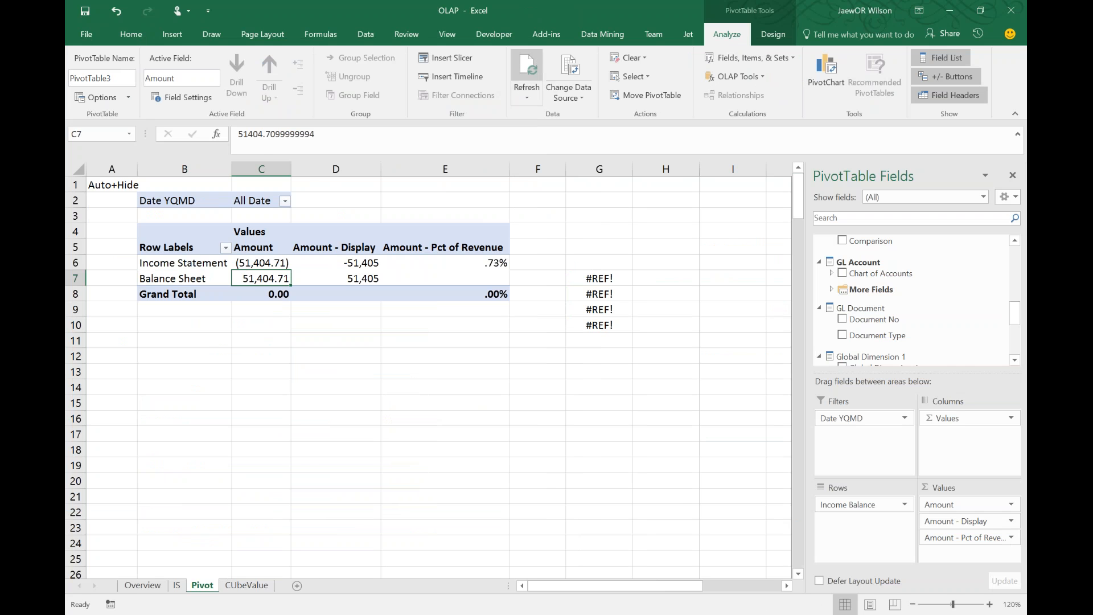
# Move Income Balance from the pivot table's rows to its filters and add Chart of Accounts to the rows
pyautogui.moveTo(852, 505); pyautogui.dragTo(865, 439)
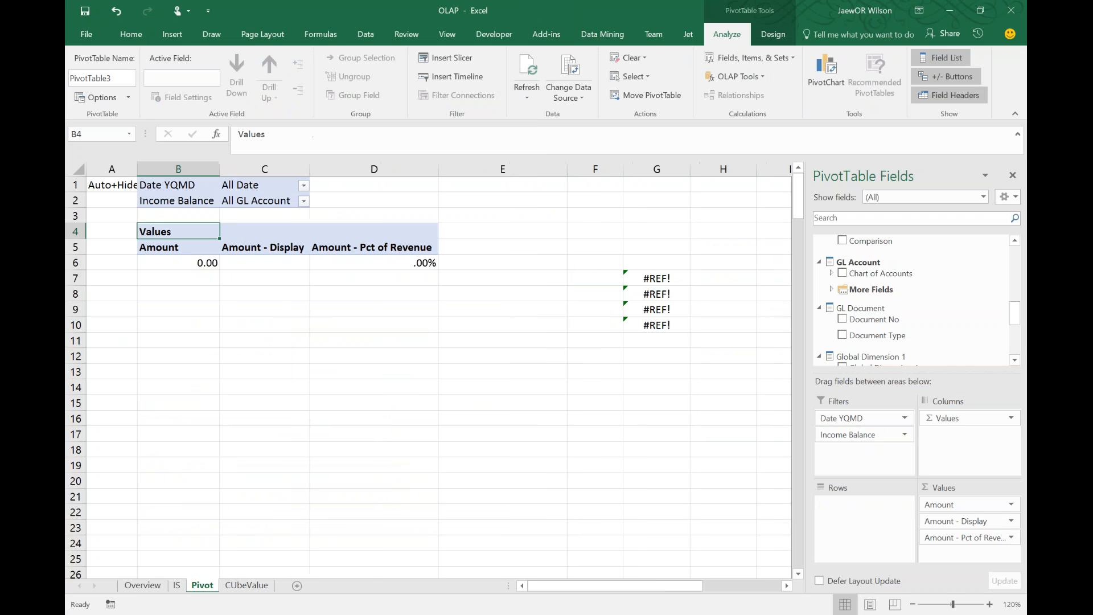
pyautogui.moveTo(880, 274); pyautogui.dragTo(863, 519)
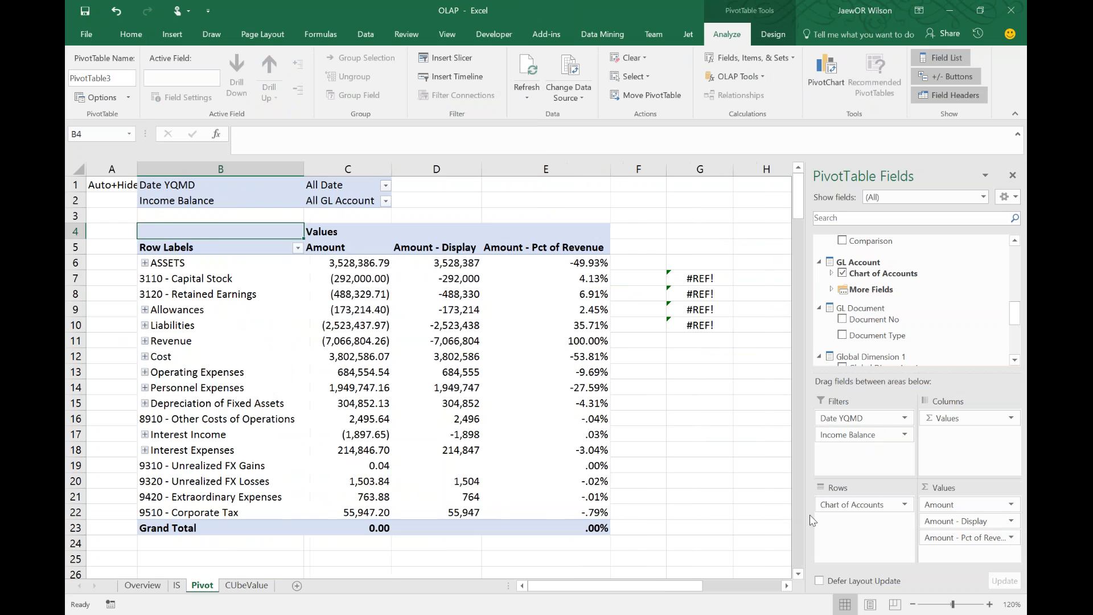
pyautogui.click(250, 388)
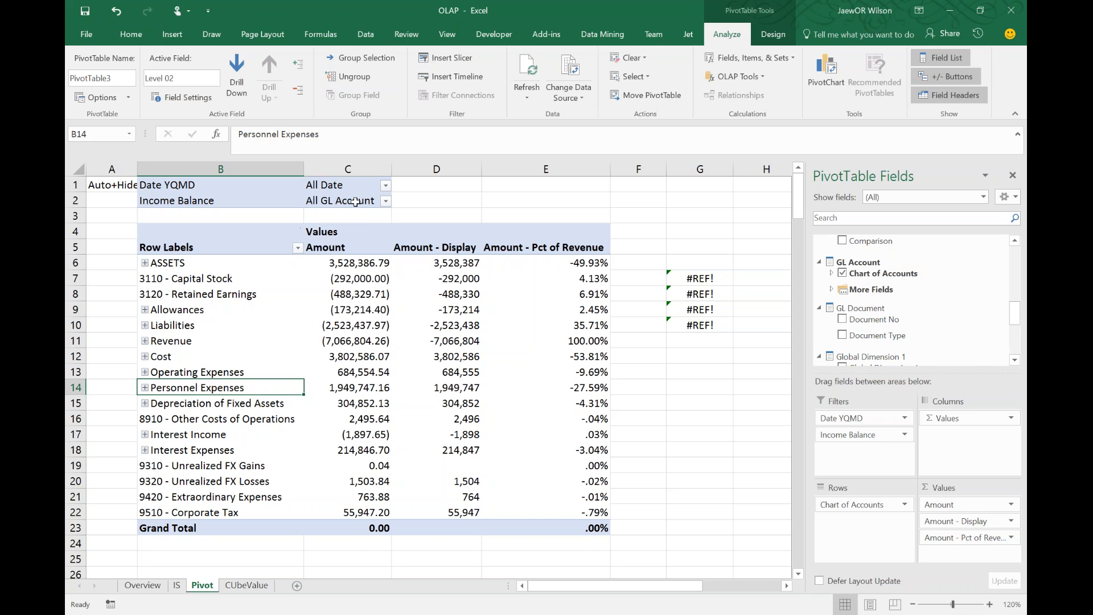
# Check the Revenue row and the unfiltered Amount - Display column, and filter Income Balance to Income Statement
pyautogui.click(384, 200)
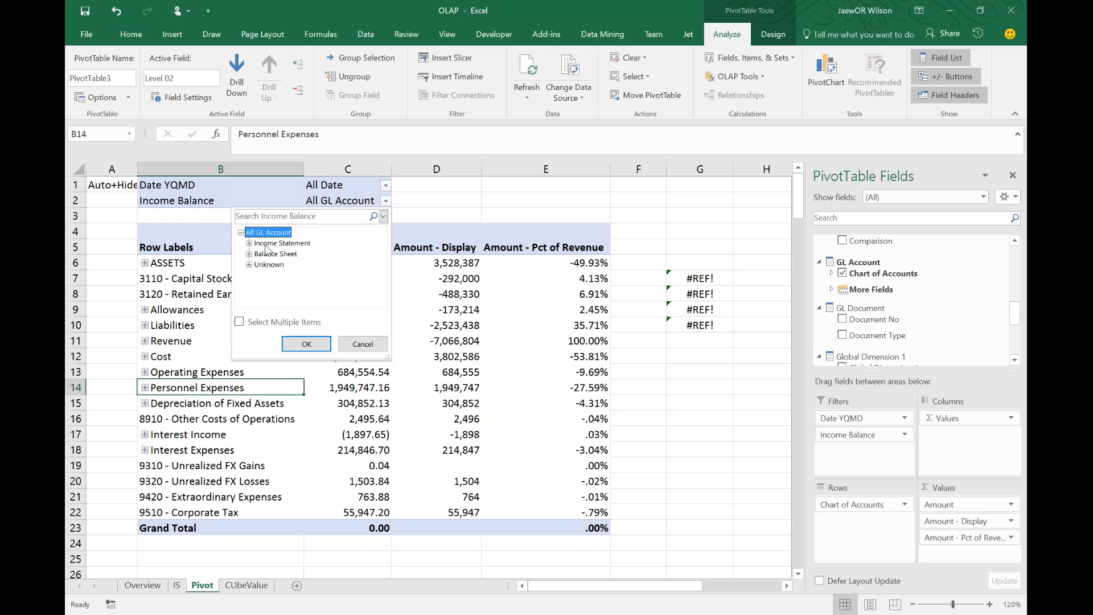
pyautogui.click(455, 327)
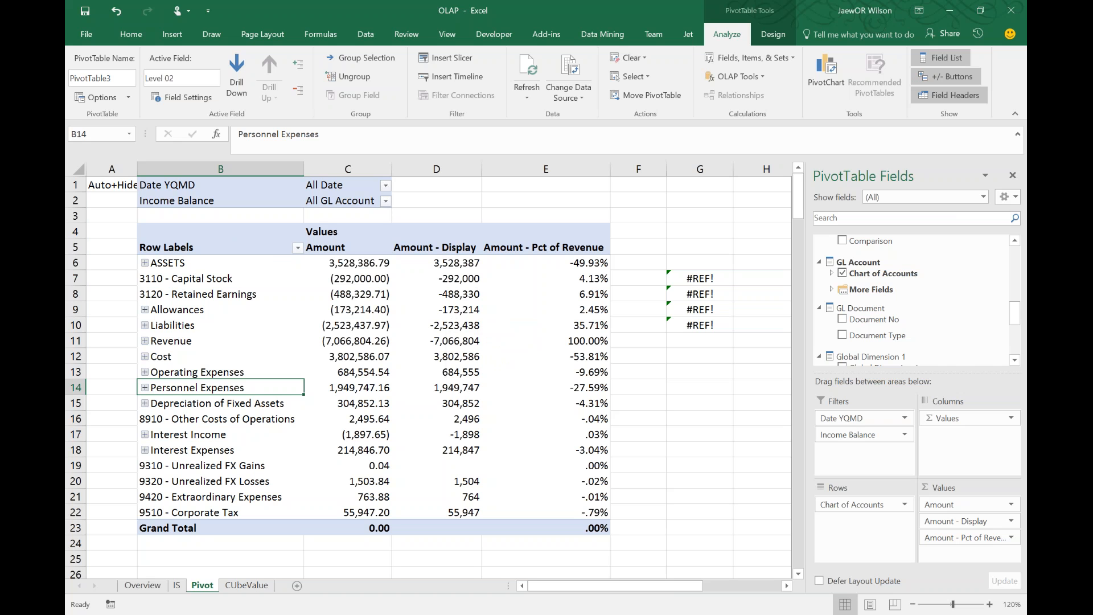
pyautogui.moveTo(188, 340); pyautogui.dragTo(574, 338)
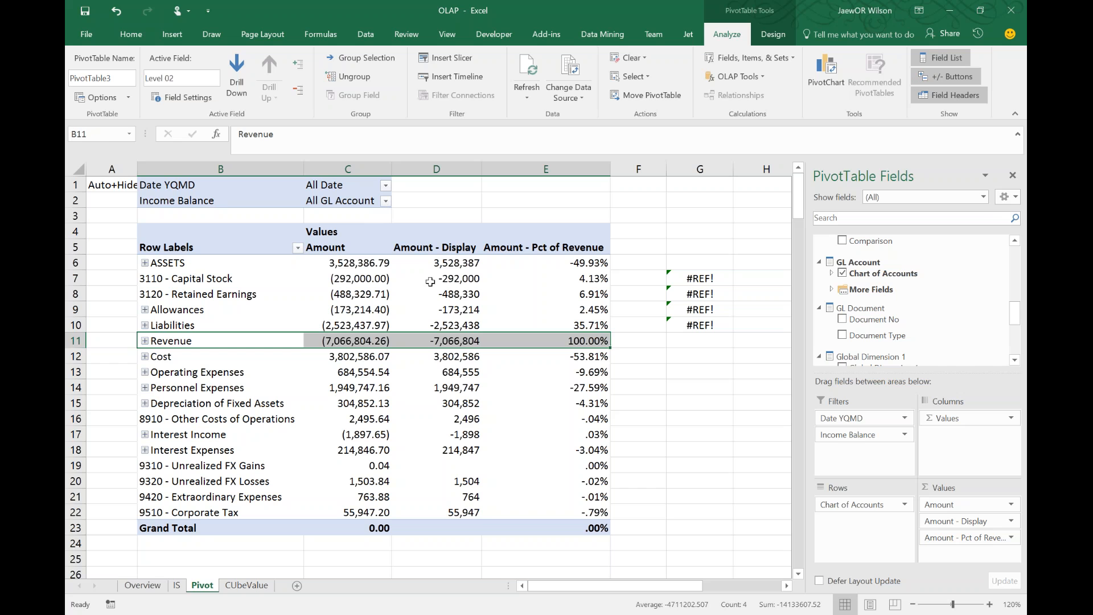
pyautogui.moveTo(431, 277); pyautogui.dragTo(441, 514)
pyautogui.click(444, 528)
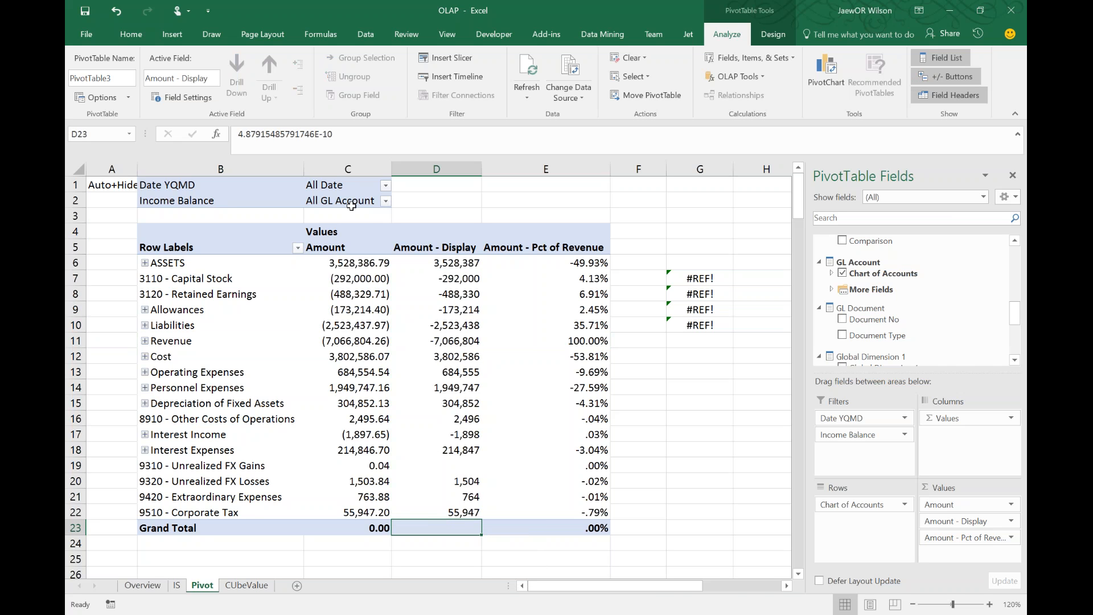
pyautogui.click(385, 200)
pyautogui.click(240, 232)
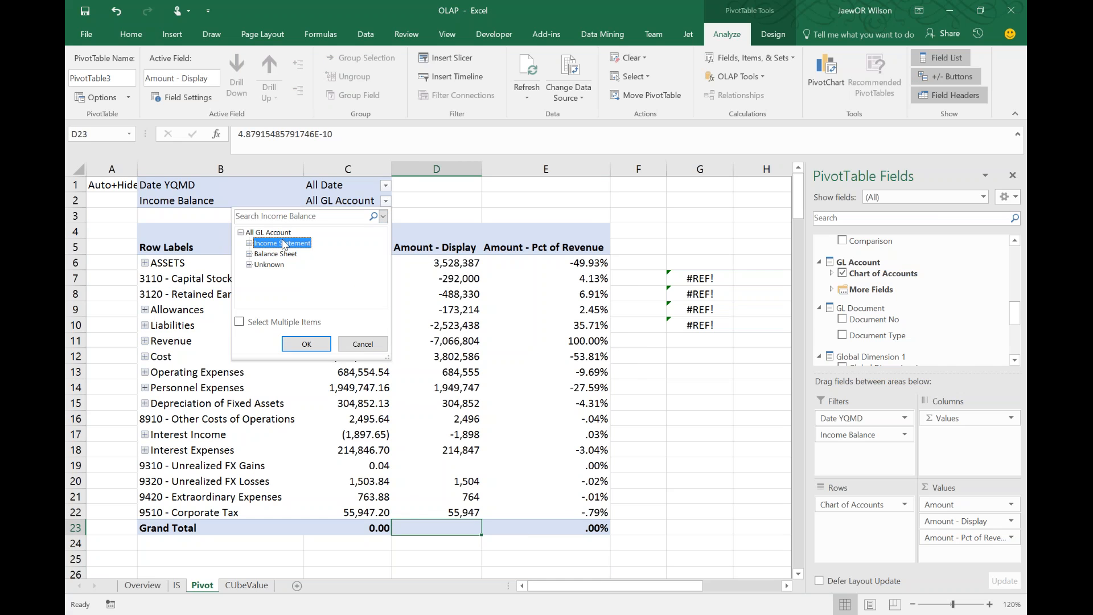
pyautogui.click(306, 343)
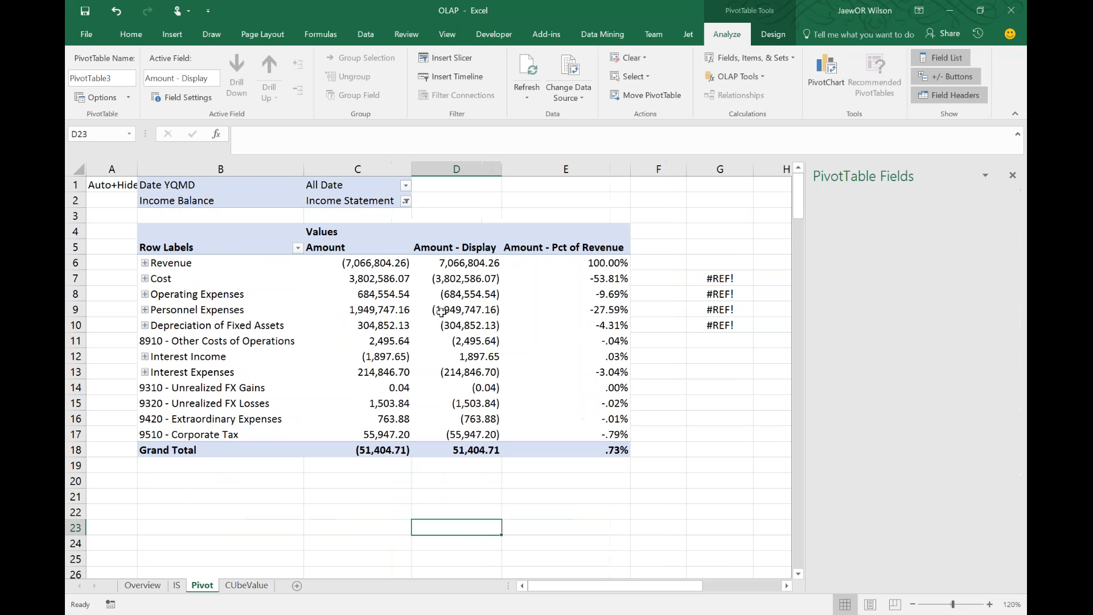
# Compare the signs of Amount, Amount - Display and Amount - Pct of Revenue across the income statement rows and grand total
pyautogui.click(443, 264)
pyautogui.press('Down')
pyautogui.press('Down')
pyautogui.press('Down')
pyautogui.press('Down')
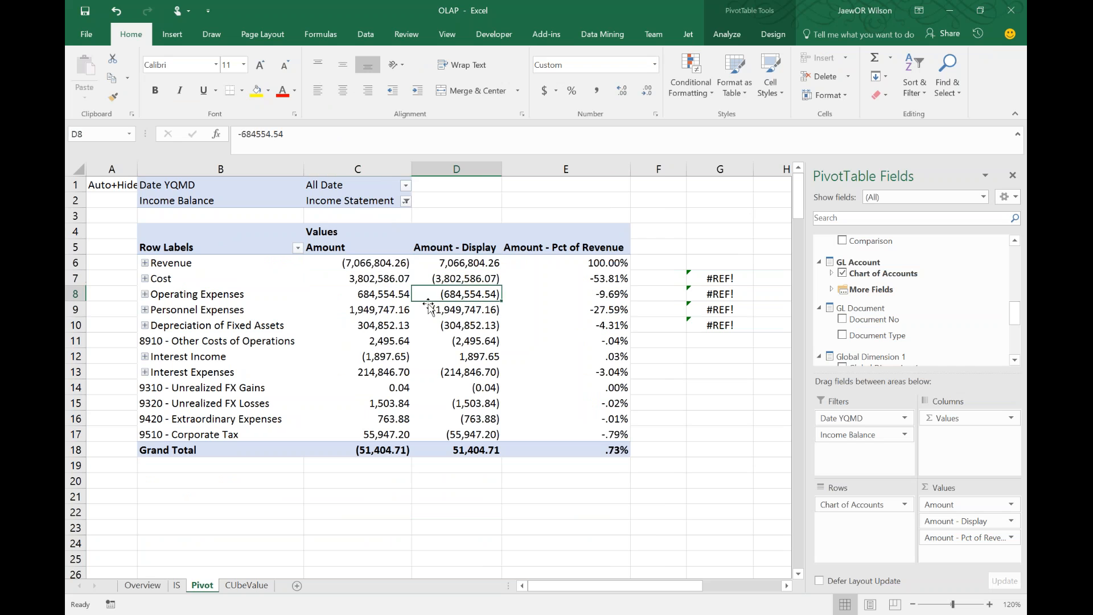
pyautogui.click(389, 448)
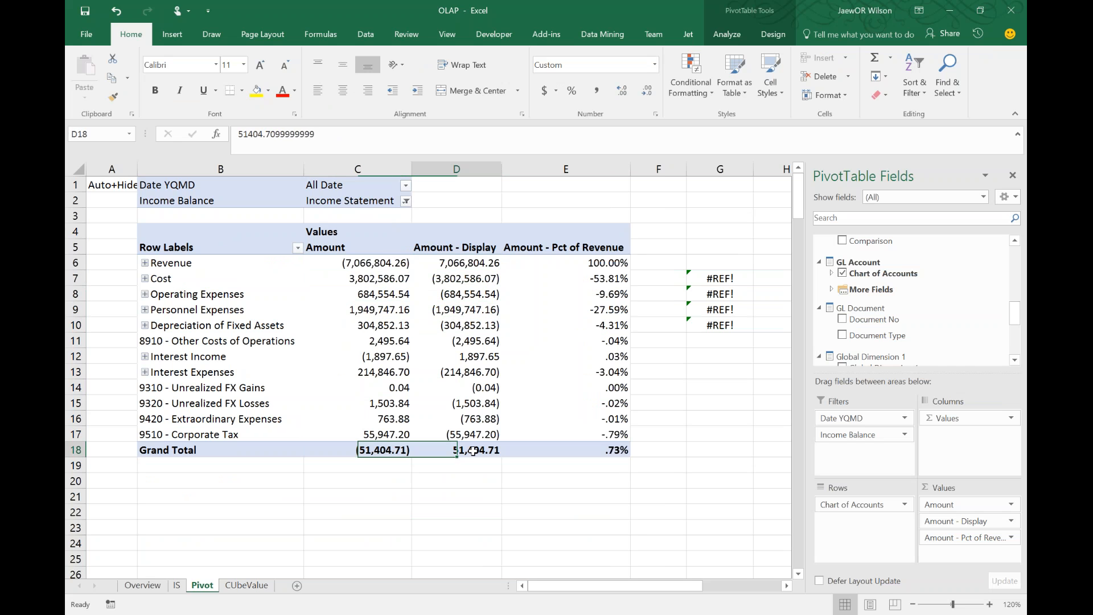
pyautogui.click(394, 264)
pyautogui.moveTo(394, 265); pyautogui.dragTo(455, 264)
pyautogui.moveTo(392, 282); pyautogui.dragTo(469, 426)
pyautogui.moveTo(583, 273); pyautogui.dragTo(543, 422)
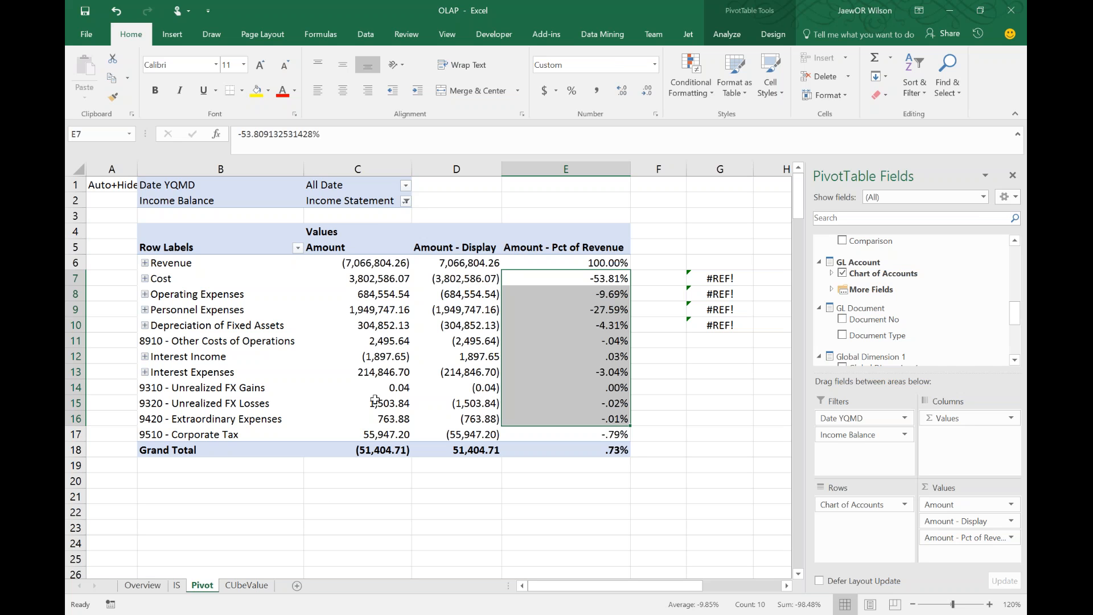
# Review the CUbeValue sheet's notes on sign inversion, Revenue Amt, Amount - Percent of Revenue and Amount YTD - Percent of Revenue YTD
pyautogui.click(247, 585)
pyautogui.click(762, 356)
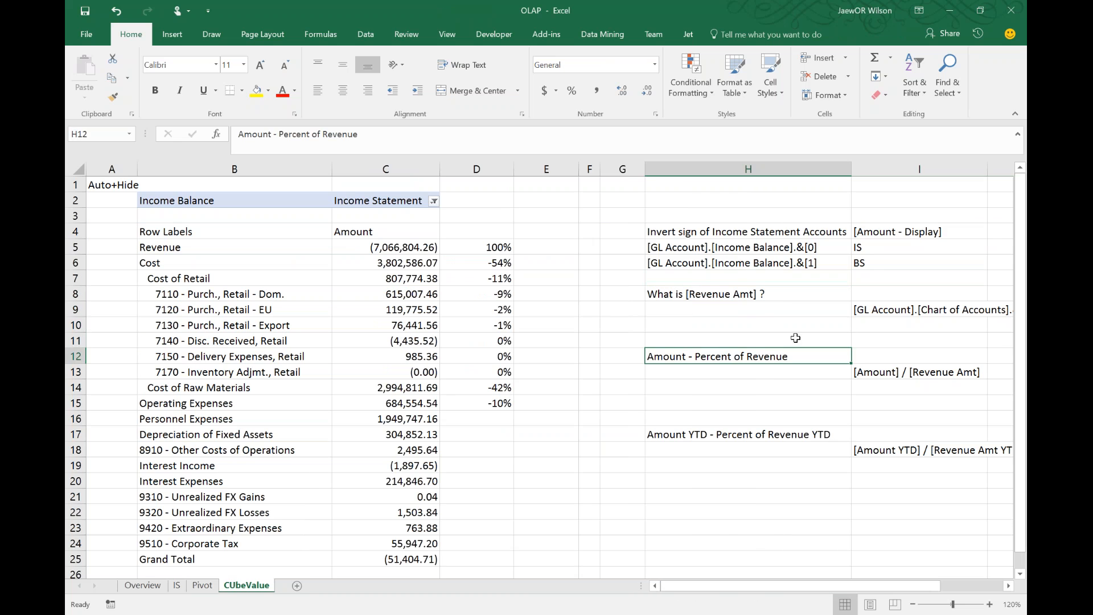
pyautogui.moveTo(802, 236); pyautogui.dragTo(884, 266)
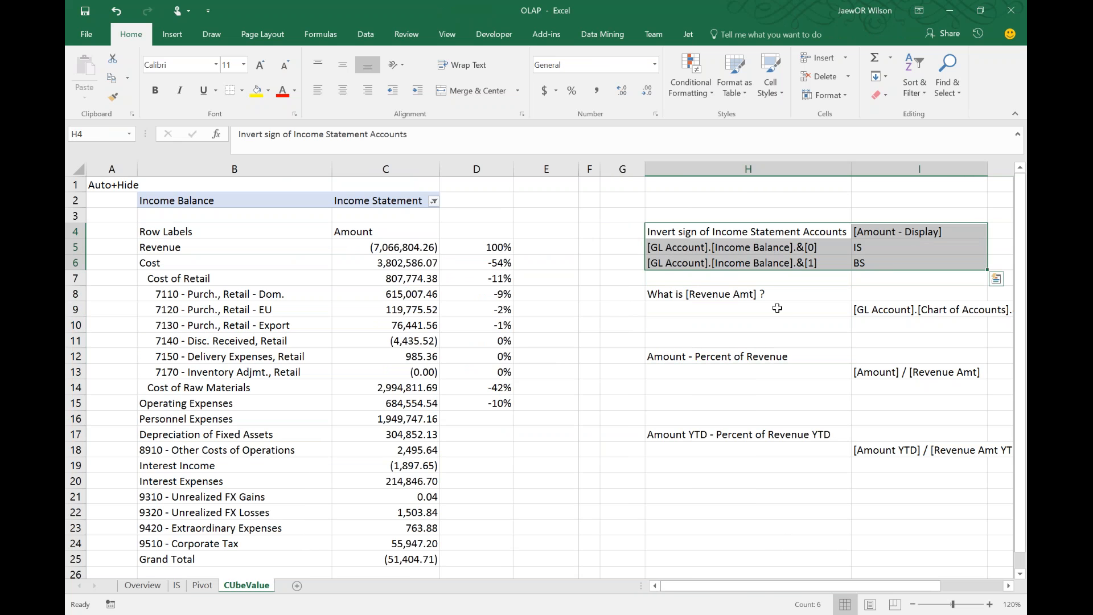
pyautogui.moveTo(765, 295); pyautogui.dragTo(905, 312)
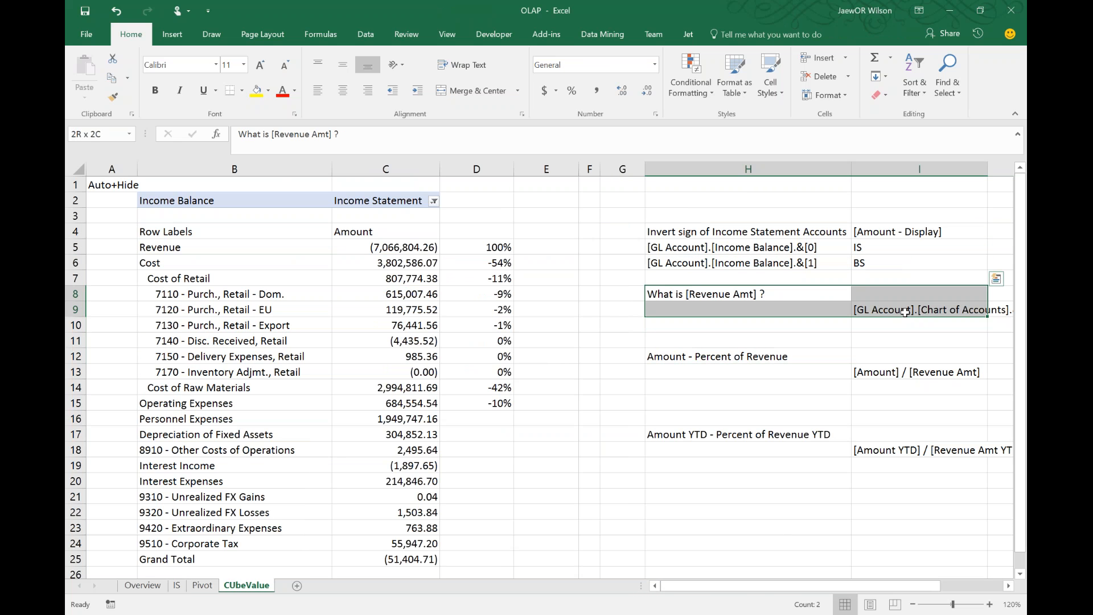
pyautogui.moveTo(808, 356); pyautogui.dragTo(881, 370)
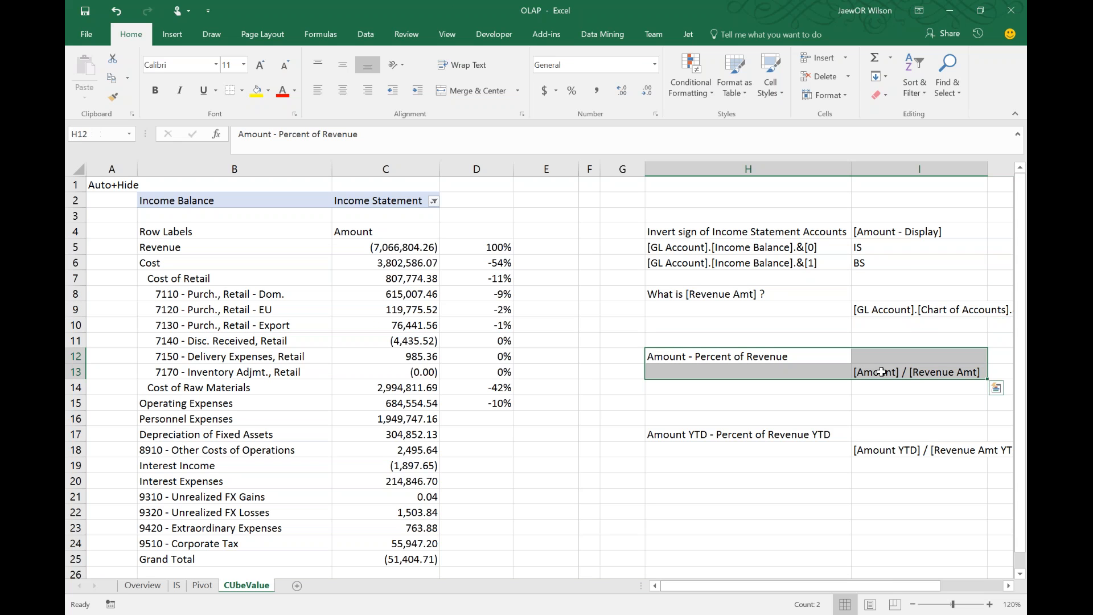
pyautogui.moveTo(760, 434); pyautogui.dragTo(905, 451)
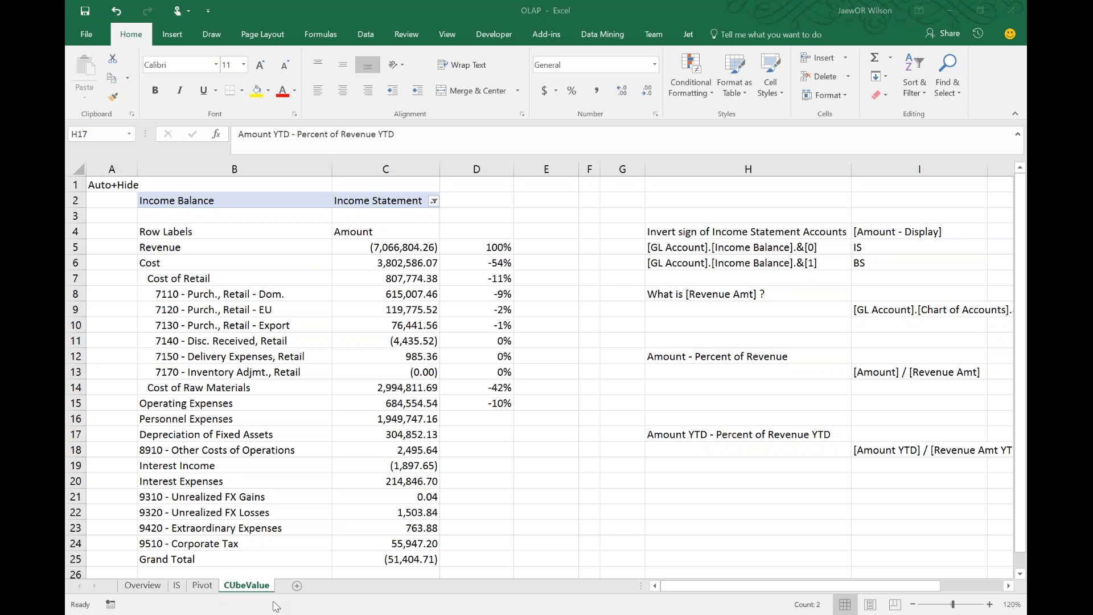
# In Jet Data Manager, copy the MDX formula of the Finance cube's Amount YTD measure and leave the measure unchanged
pyautogui.hotkey('alt', 'Tab')
pyautogui.hotkey('alt', 'Tab')
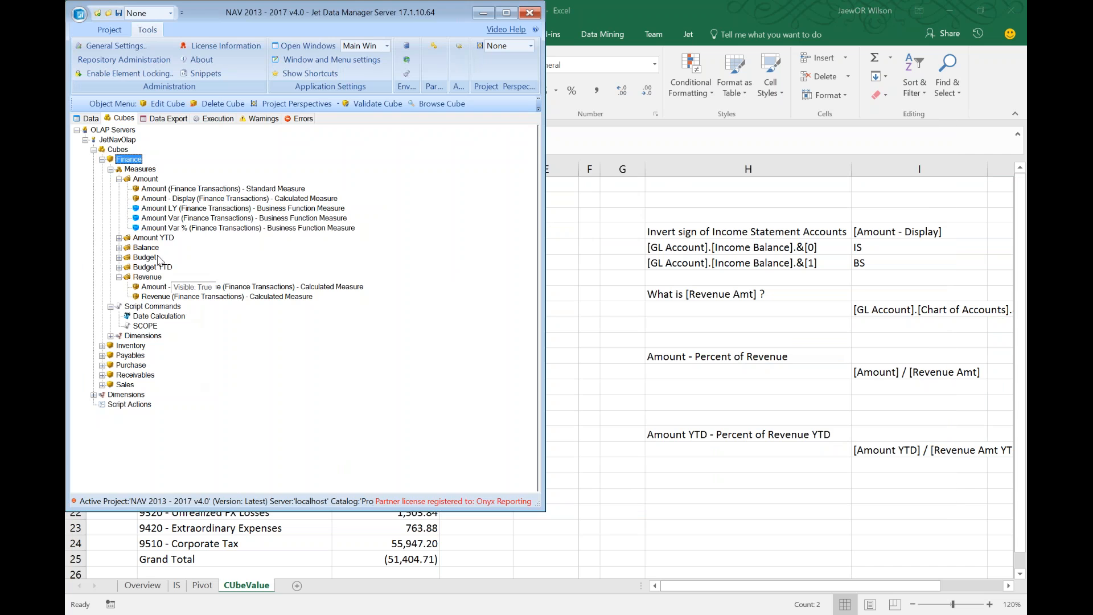
pyautogui.doubleClick(139, 238)
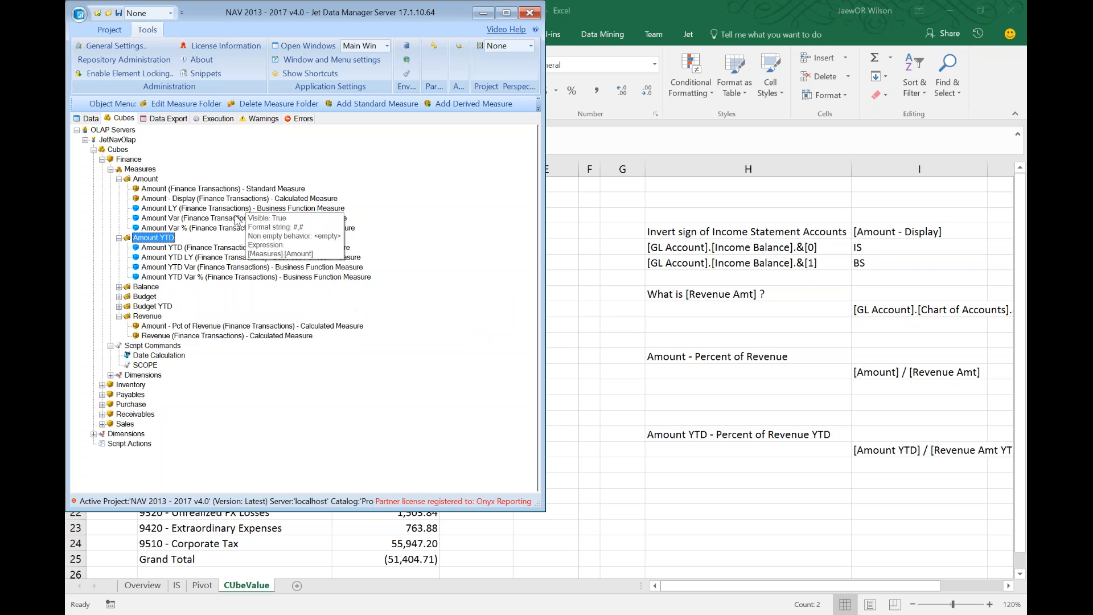
pyautogui.click(234, 248)
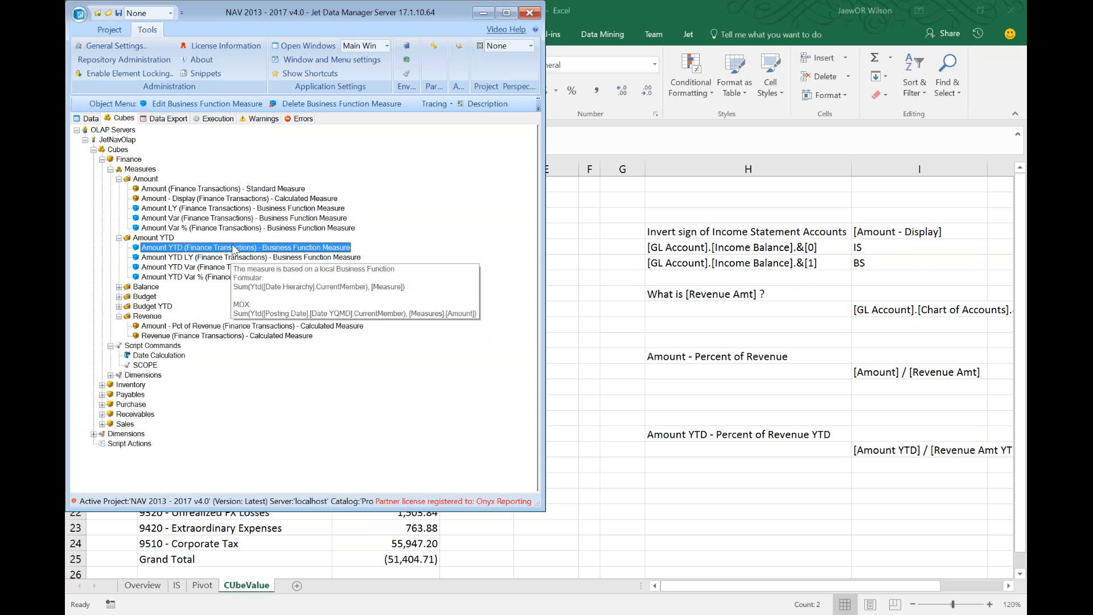
pyautogui.doubleClick(234, 248)
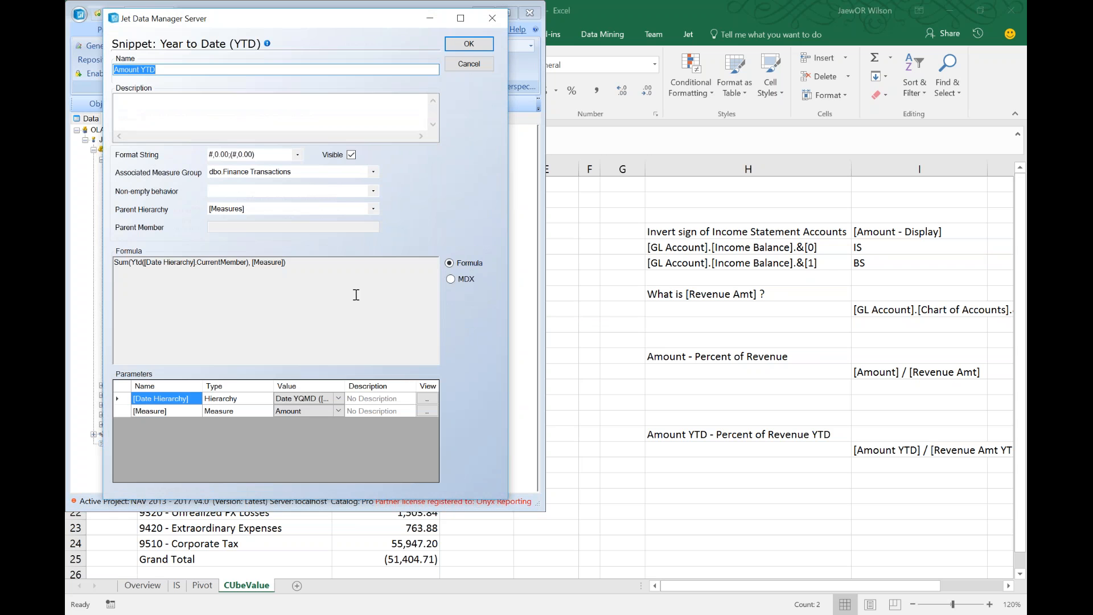
pyautogui.click(458, 278)
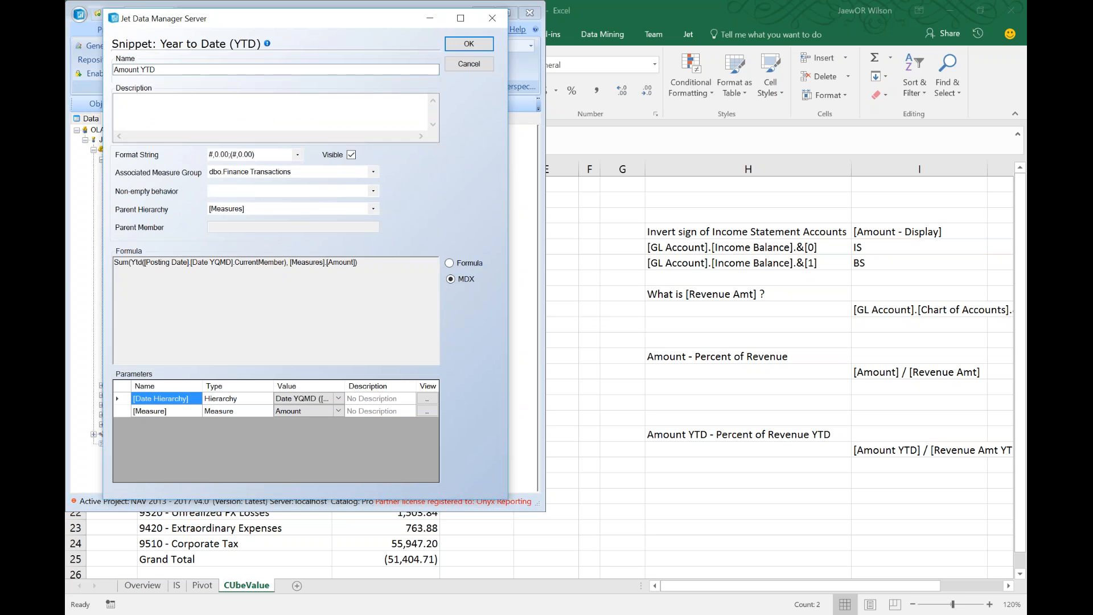
pyautogui.moveTo(386, 285); pyautogui.dragTo(67, 284)
pyautogui.hotkey('ctrl', 'c')
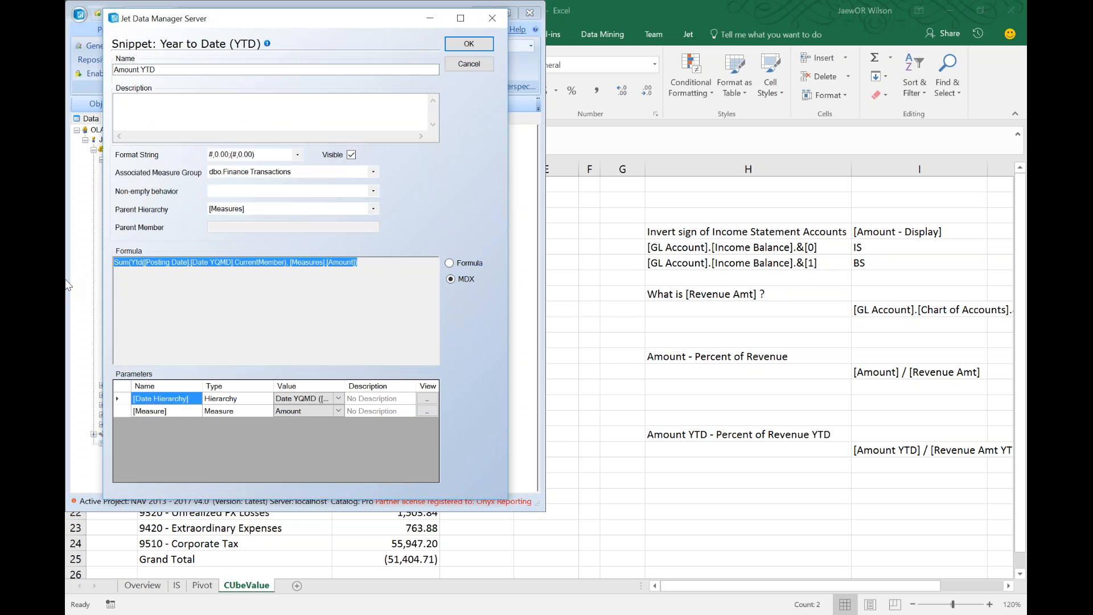
pyautogui.moveTo(218, 21); pyautogui.dragTo(577, 104)
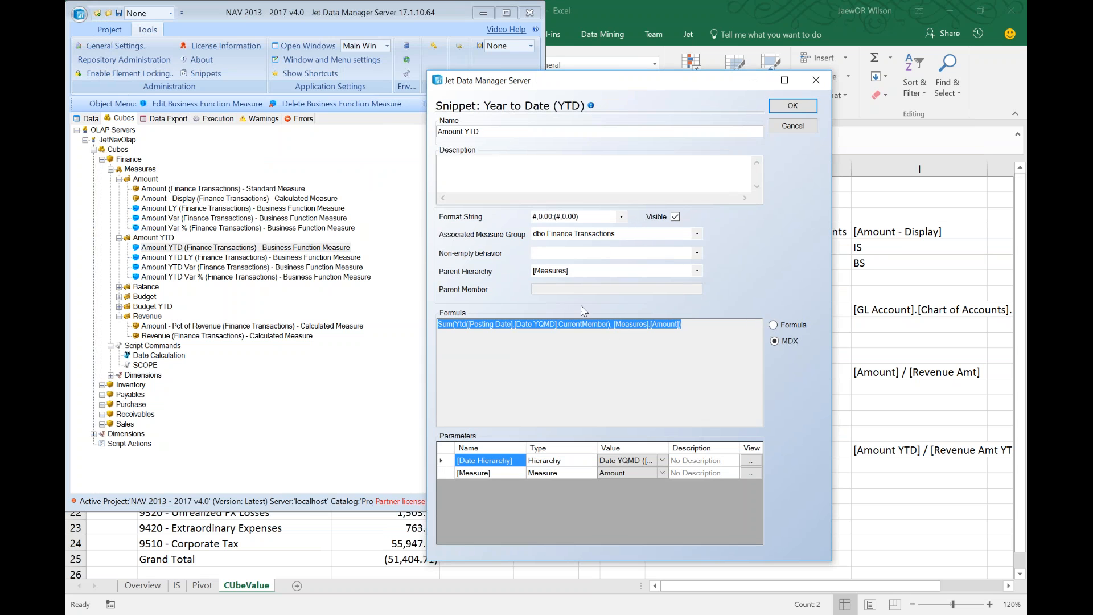
pyautogui.press('Escape')
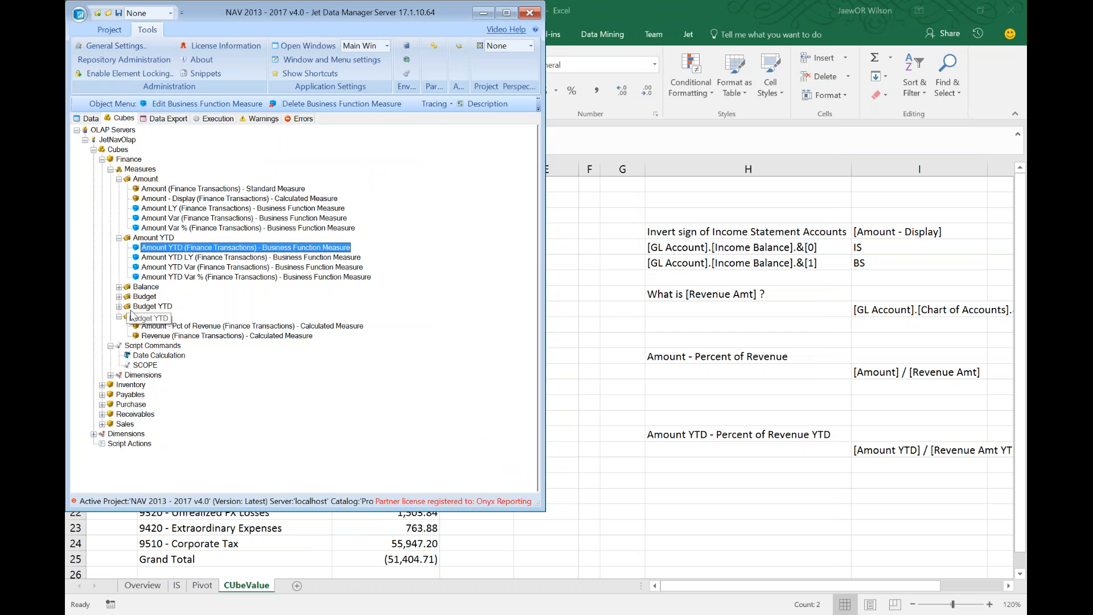
# Add a calculated measure named Amount YTD - Display under Amount YTD, using the copied year-to-date MDX as its expression
pyautogui.click(146, 239)
pyautogui.rightClick(146, 239)
pyautogui.click(197, 304)
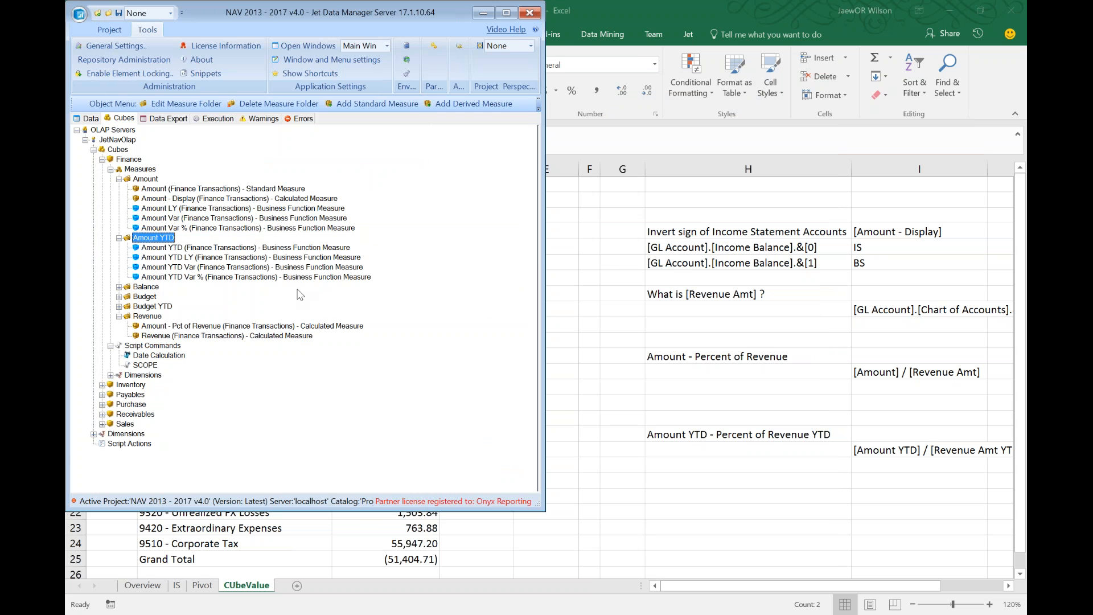
pyautogui.hotkey('ctrl', 'v')
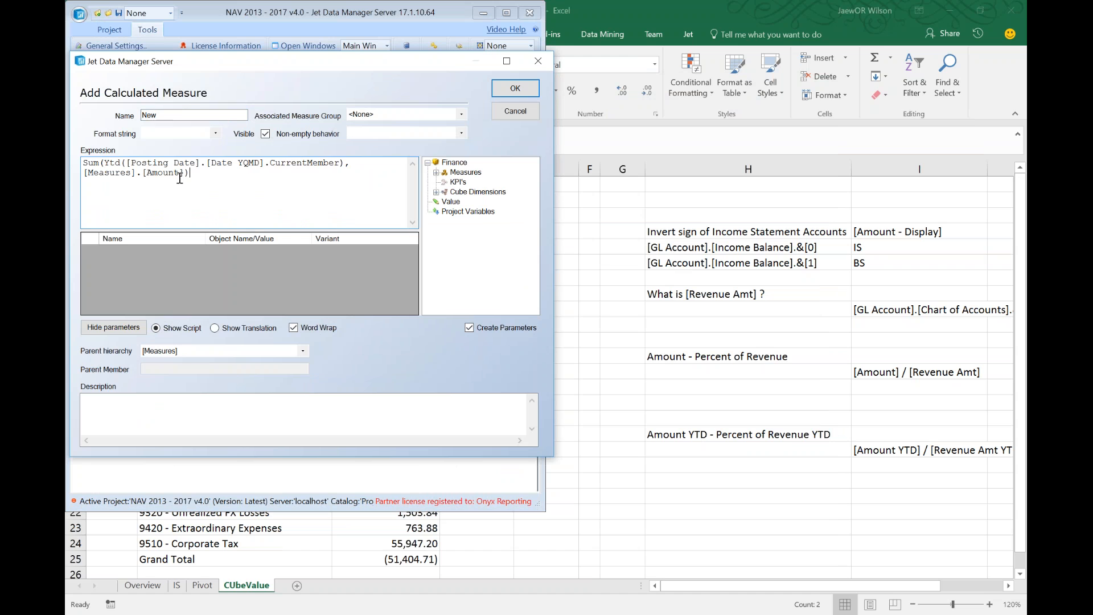
pyautogui.doubleClick(179, 117)
pyautogui.write('Amount YTD - Display')
# Set the new measure's associated measure group to Finance Transactions and its format string to #,#
pyautogui.press('Tab')
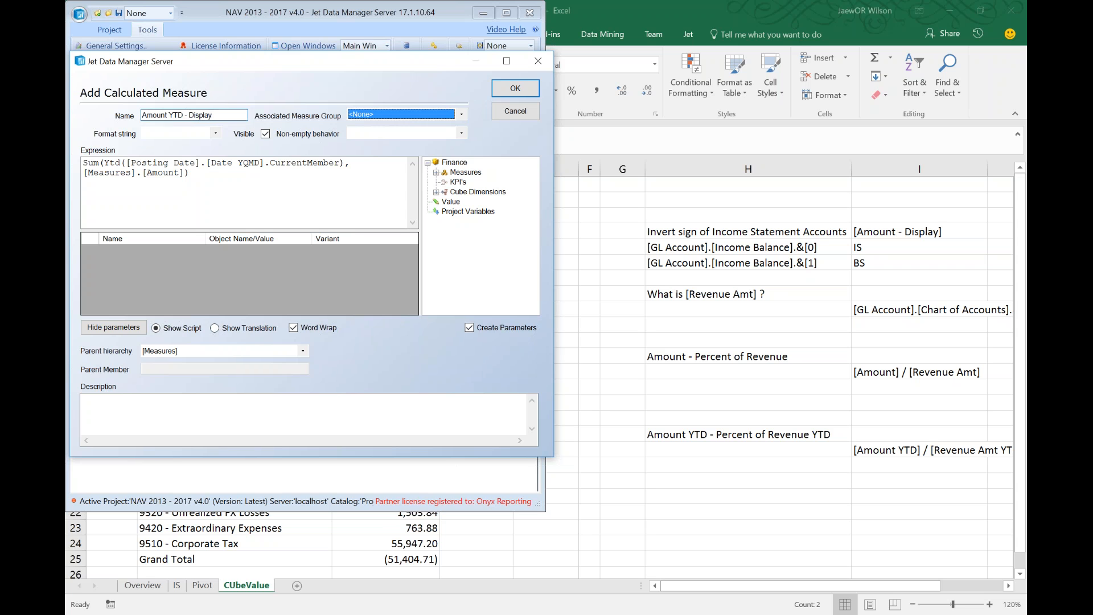
pyautogui.press('Down')
pyautogui.press('Tab')
pyautogui.write('#,#')
# Insert a reference to [Measures].[Amount - Display] into the measure's year-to-date expression
pyautogui.click(206, 176)
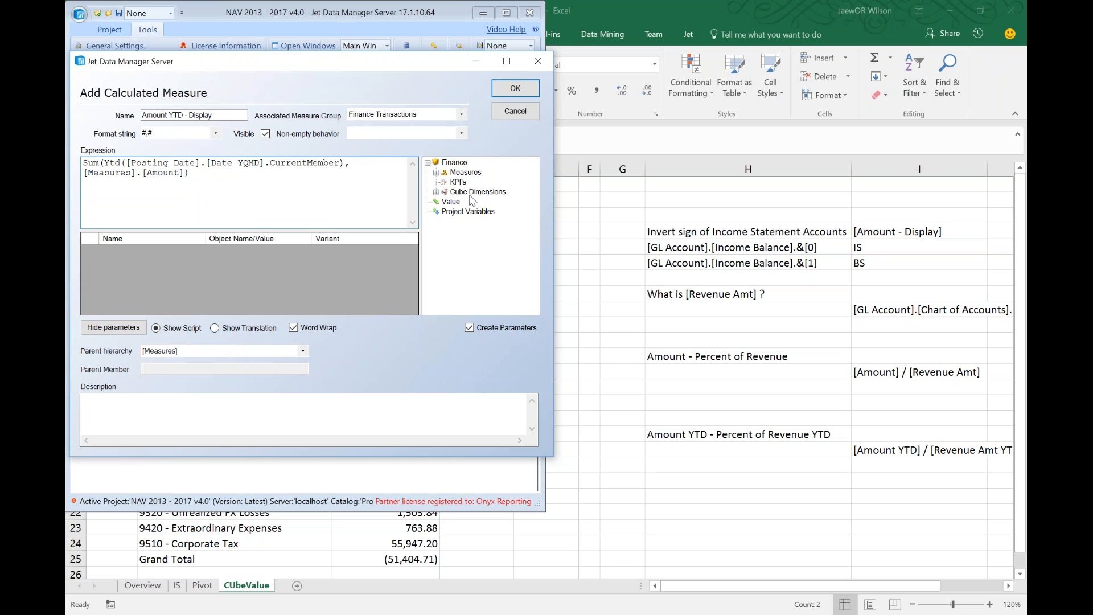
pyautogui.click(436, 172)
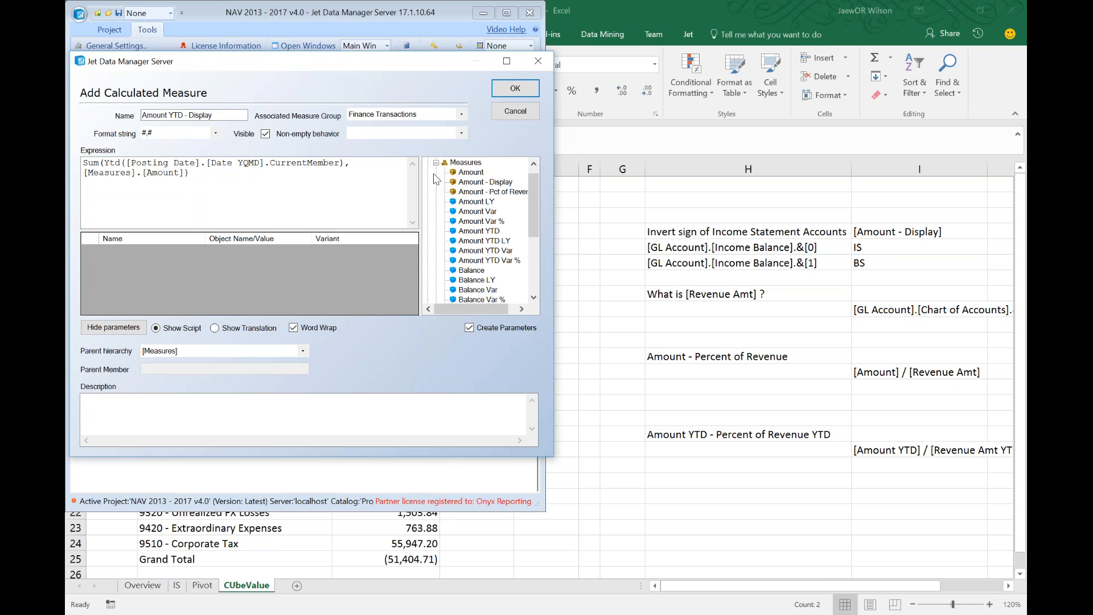
pyautogui.doubleClick(447, 172)
pyautogui.click(470, 183)
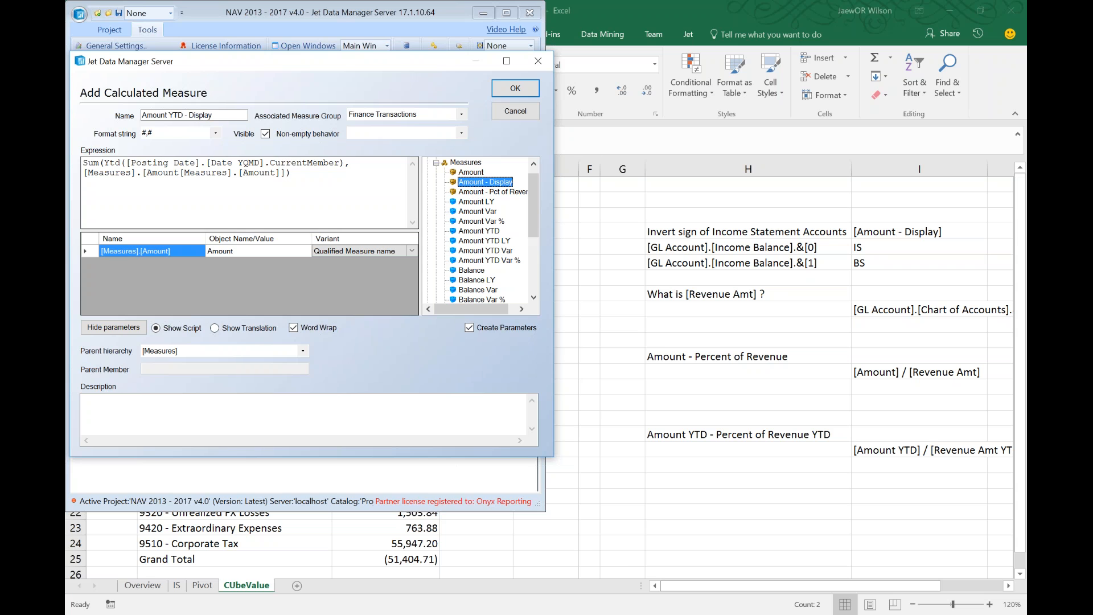
pyautogui.click(274, 172)
pyautogui.write('- Ds')
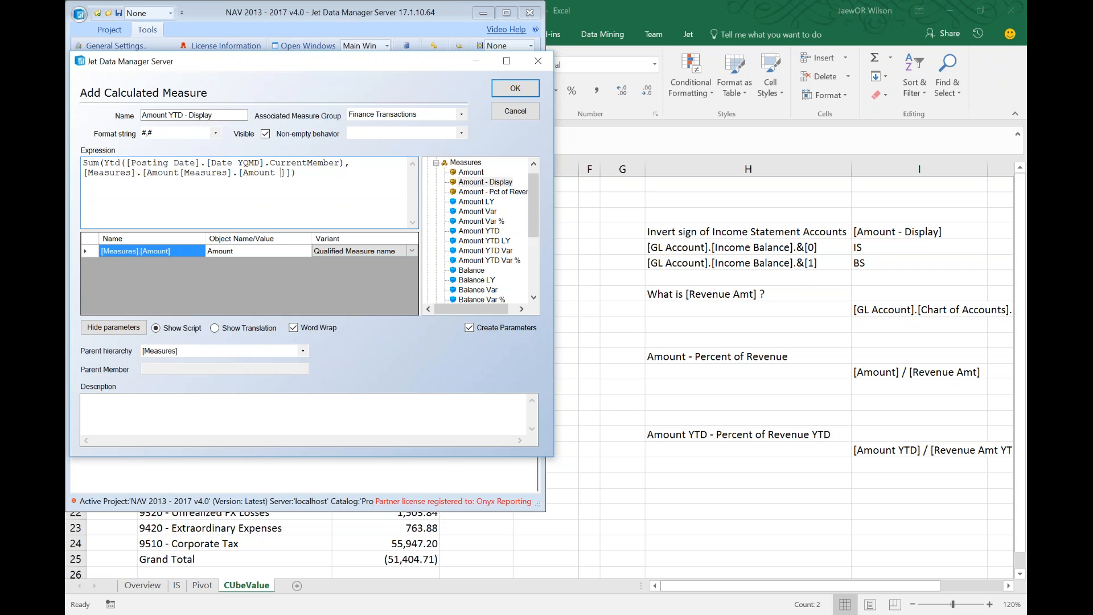
pyautogui.write('splay')
# Split the expression onto separate indented lines for Ytd(, the Posting Date member and the measure argument
pyautogui.click(105, 163)
pyautogui.press('Return')
pyautogui.press('Tab')
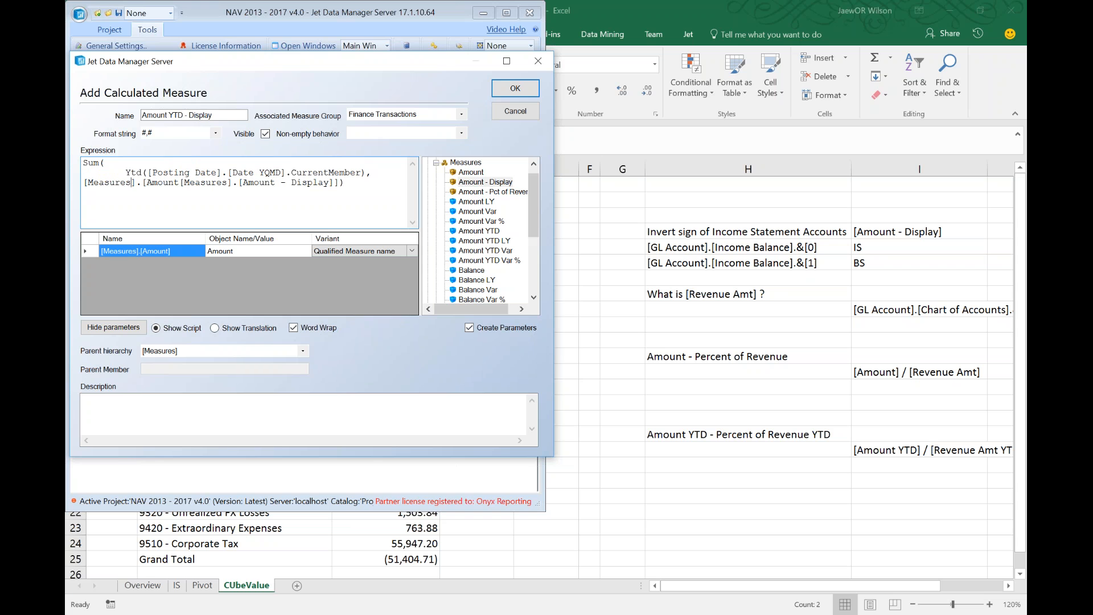
pyautogui.press('Return')
pyautogui.press('Tab')
pyautogui.press('Tab')
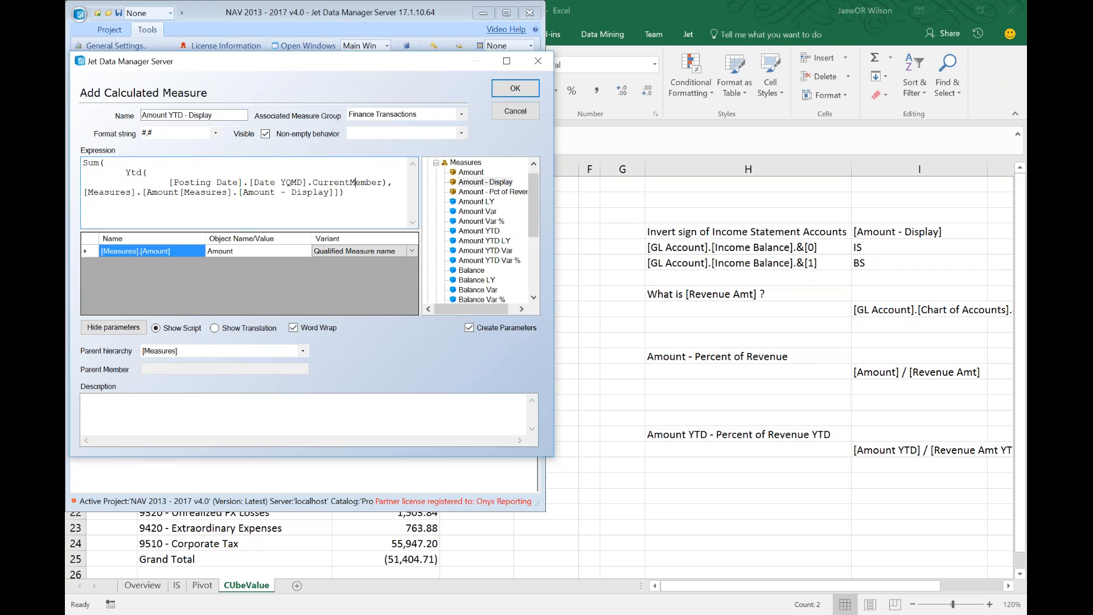
pyautogui.press('Right')
pyautogui.press('Return')
pyautogui.press('Tab')
pyautogui.press('Tab')
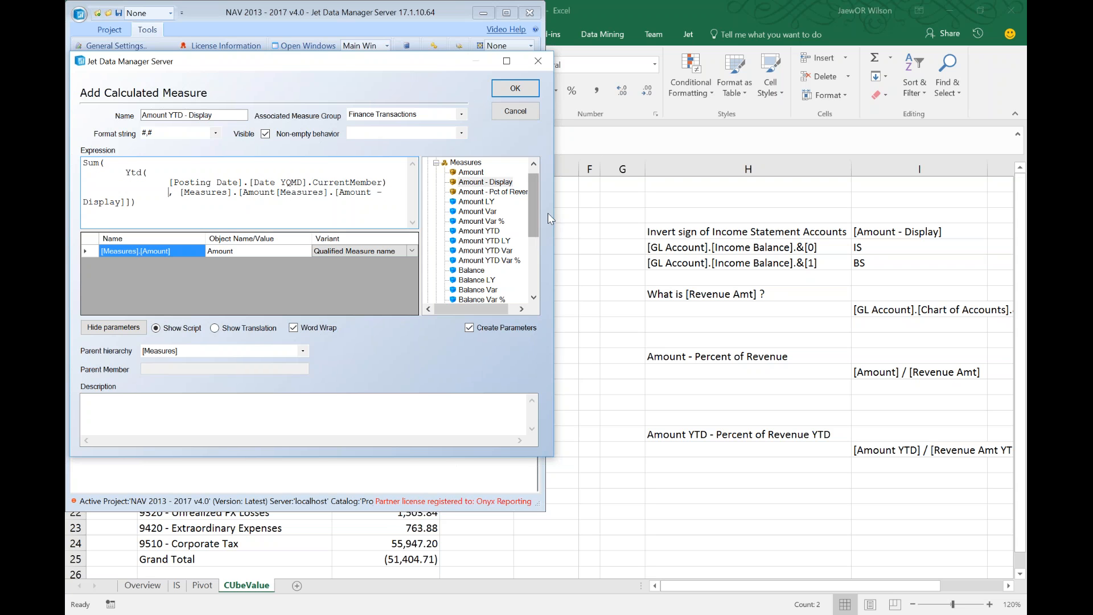
# Widen the dialog and remove the leftover [Amount fragment so the expression sums [Measures].[Amount - Display], with the closing parenthesis on its own line
pyautogui.moveTo(555, 211); pyautogui.dragTo(938, 201)
pyautogui.click(272, 196)
pyautogui.hotkey('shift', 'Left')
pyautogui.hotkey('shift', 'Left')
pyautogui.hotkey('shift', 'Left')
pyautogui.hotkey('shift', 'Left')
pyautogui.hotkey('shift', 'Left')
pyautogui.hotkey('shift', 'Left')
pyautogui.hotkey('shift', 'Left')
pyautogui.hotkey('shift', 'Left')
pyautogui.hotkey('shift', 'Left')
pyautogui.hotkey('shift', 'Left')
pyautogui.hotkey('shift', 'Left')
pyautogui.hotkey('shift', 'Left')
pyautogui.hotkey('shift', 'Left')
pyautogui.hotkey('shift', 'Left')
pyautogui.hotkey('shift', 'Left')
pyautogui.hotkey('shift', 'Left')
pyautogui.hotkey('shift', 'Left')
pyautogui.hotkey('shift', 'Left')
pyautogui.press('Delete')
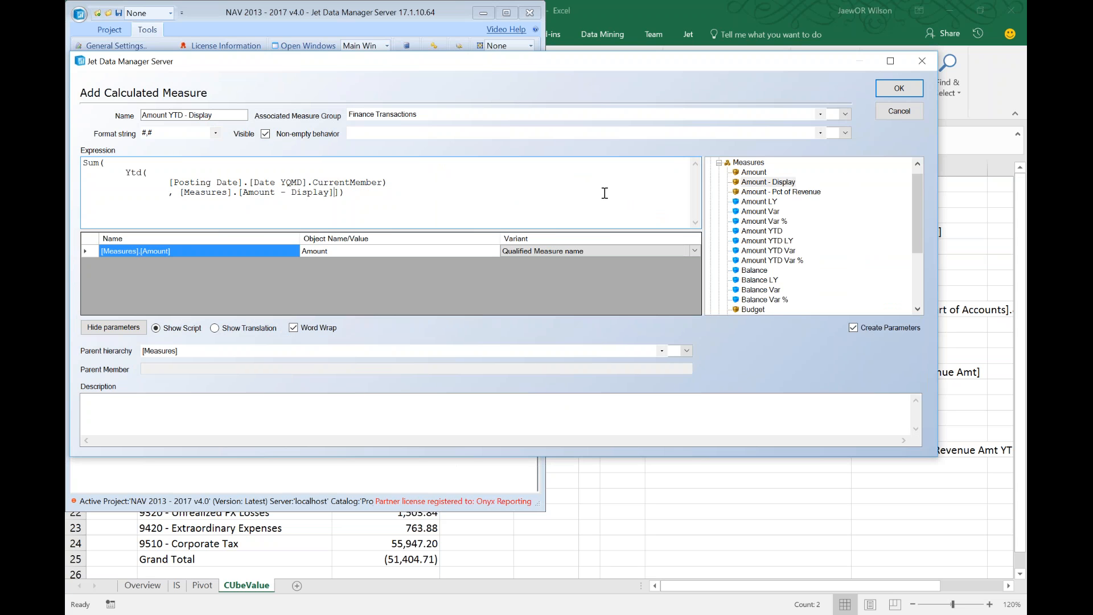
pyautogui.press('BackSpace')
pyautogui.press('Return')
# Check the Ytd and measure arguments of the expression, then save Amount YTD - Display and remove its unused parameters
pyautogui.moveTo(123, 172); pyautogui.dragTo(409, 182)
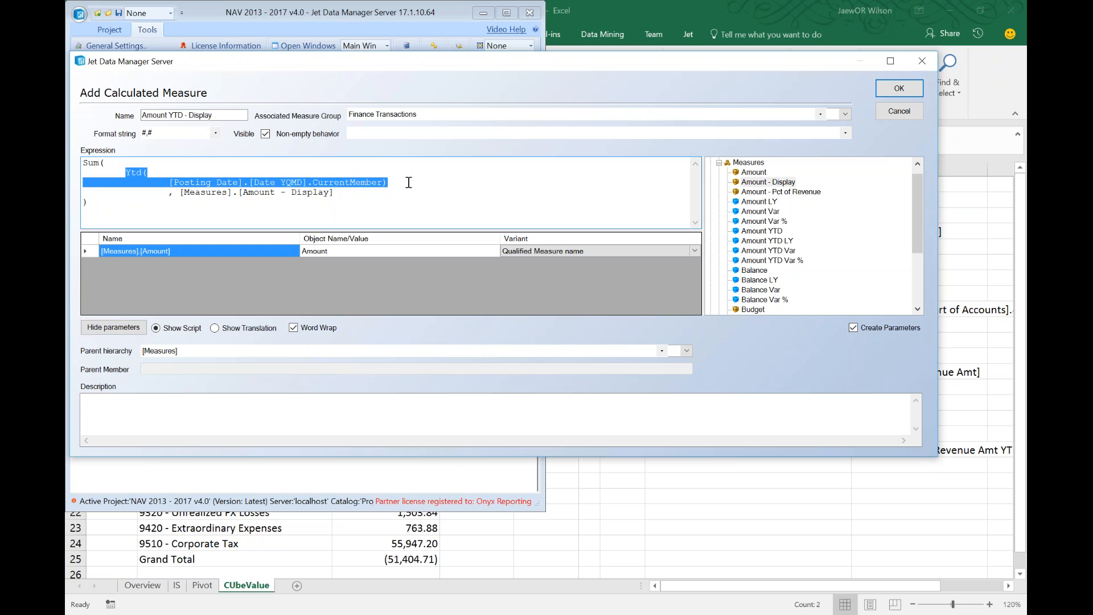
pyautogui.moveTo(169, 193); pyautogui.dragTo(371, 205)
pyautogui.click(318, 220)
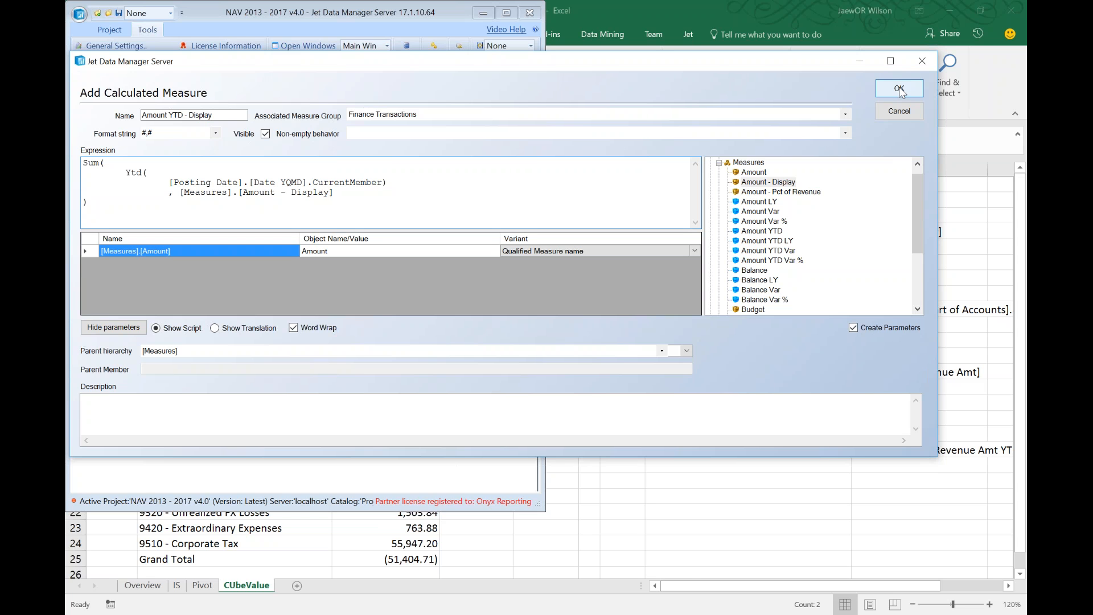
pyautogui.click(899, 89)
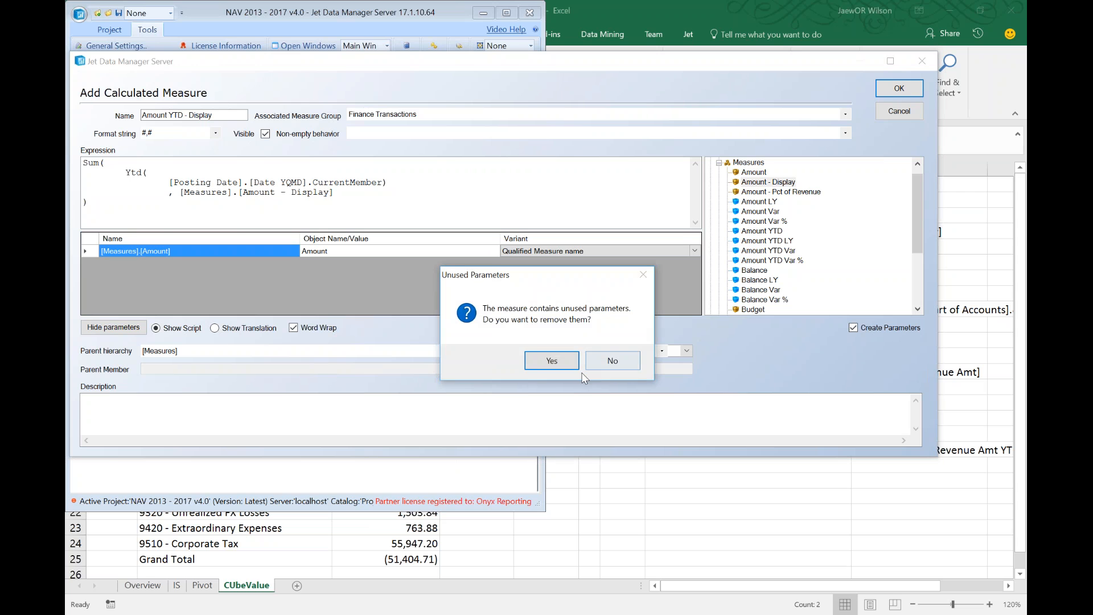
pyautogui.click(551, 361)
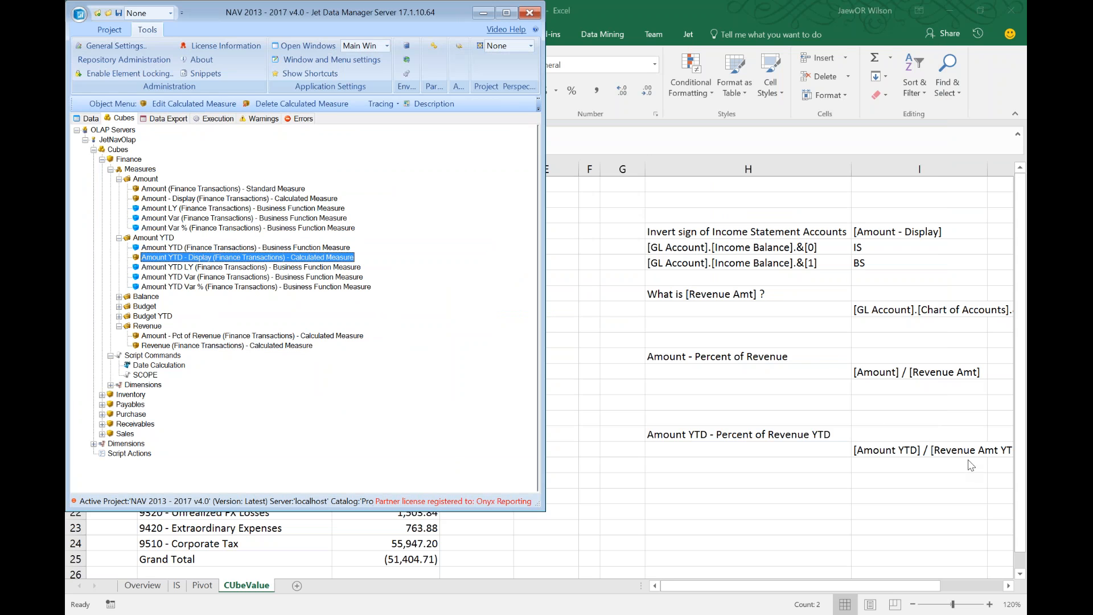
# Add a calculated measure named Revenue YTD under Revenue, using the copied year-to-date MDX as its expression
pyautogui.rightClick(147, 326)
pyautogui.click(221, 391)
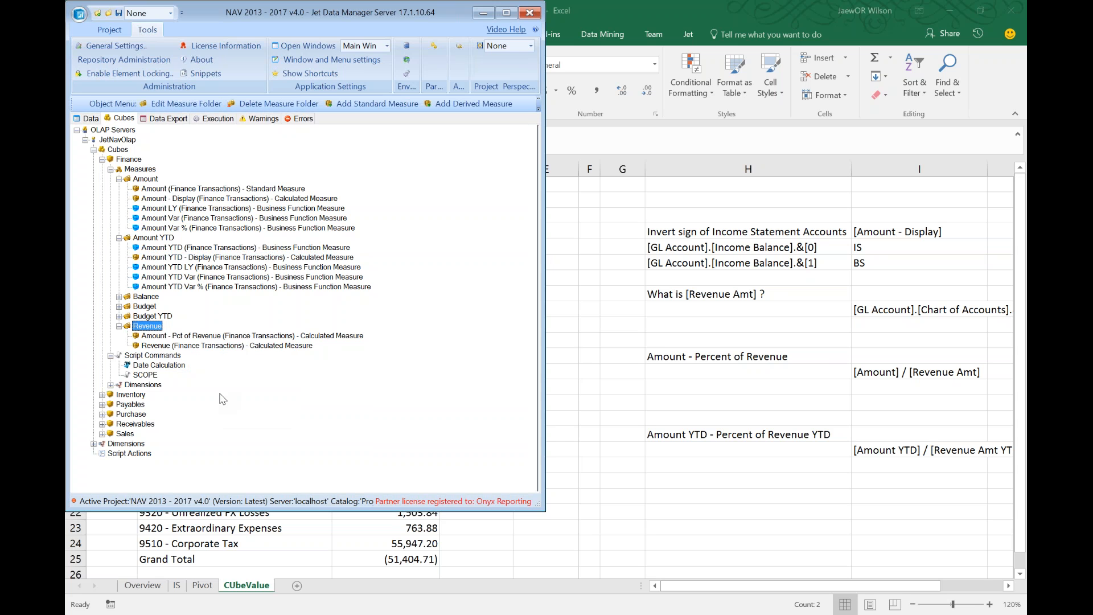
pyautogui.hotkey('ctrl', 'v')
pyautogui.doubleClick(149, 115)
pyautogui.write('Revenue YTD')
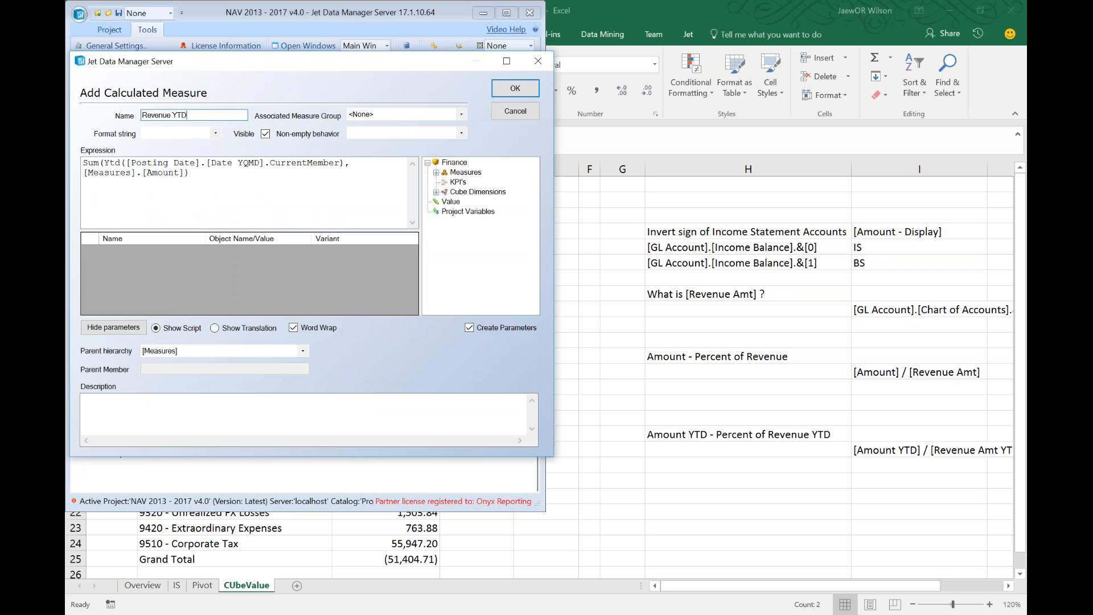
# Set Revenue YTD's associated measure group to Finance Transactions and its format string to #,#
pyautogui.press('Tab')
pyautogui.press('Down')
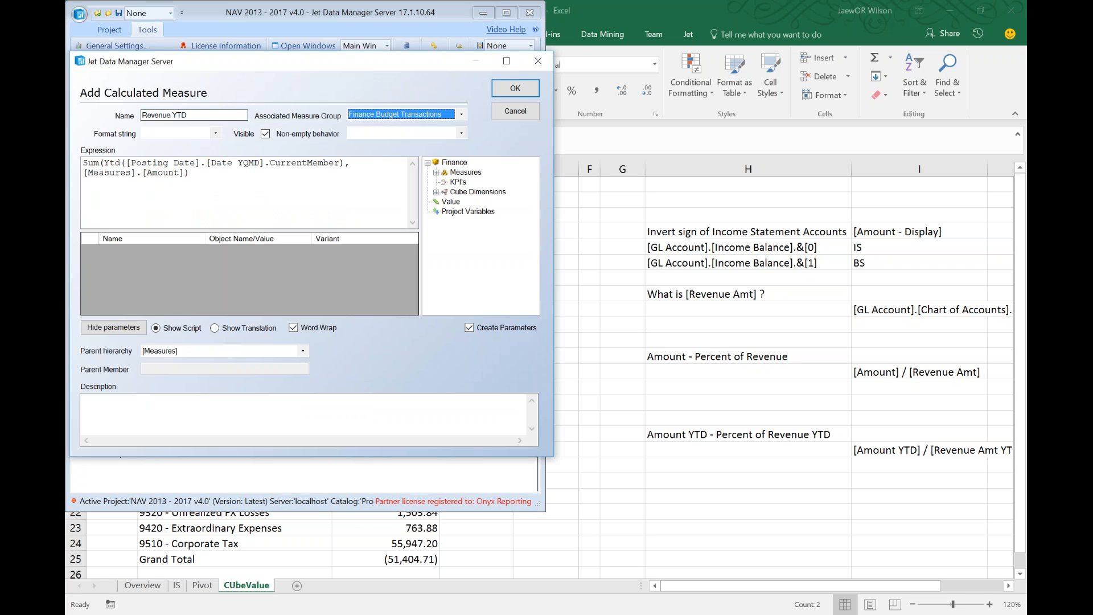
pyautogui.press('Tab')
pyautogui.write('#,#')
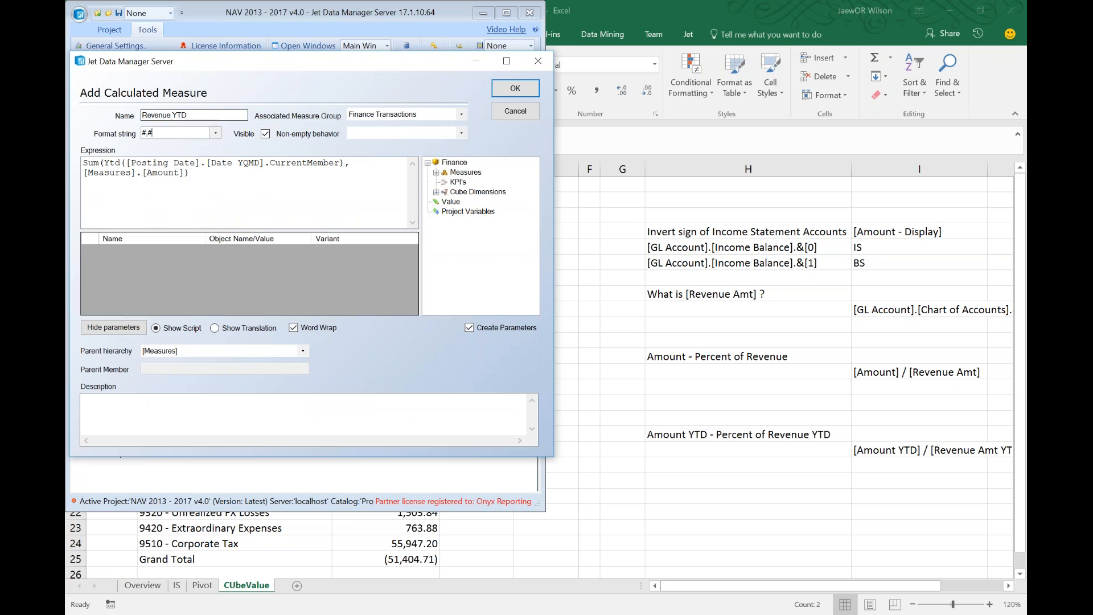
# Replace Amount with Revenue in the Revenue YTD expression and save the measure
pyautogui.moveTo(147, 172); pyautogui.dragTo(177, 172)
pyautogui.write('Revenue')
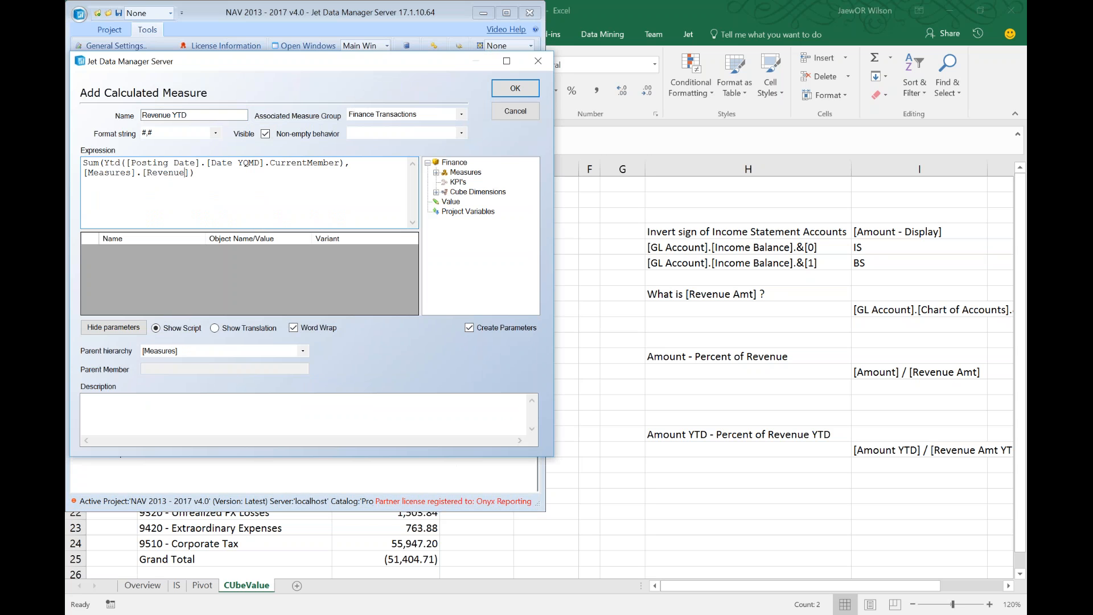
pyautogui.click(499, 95)
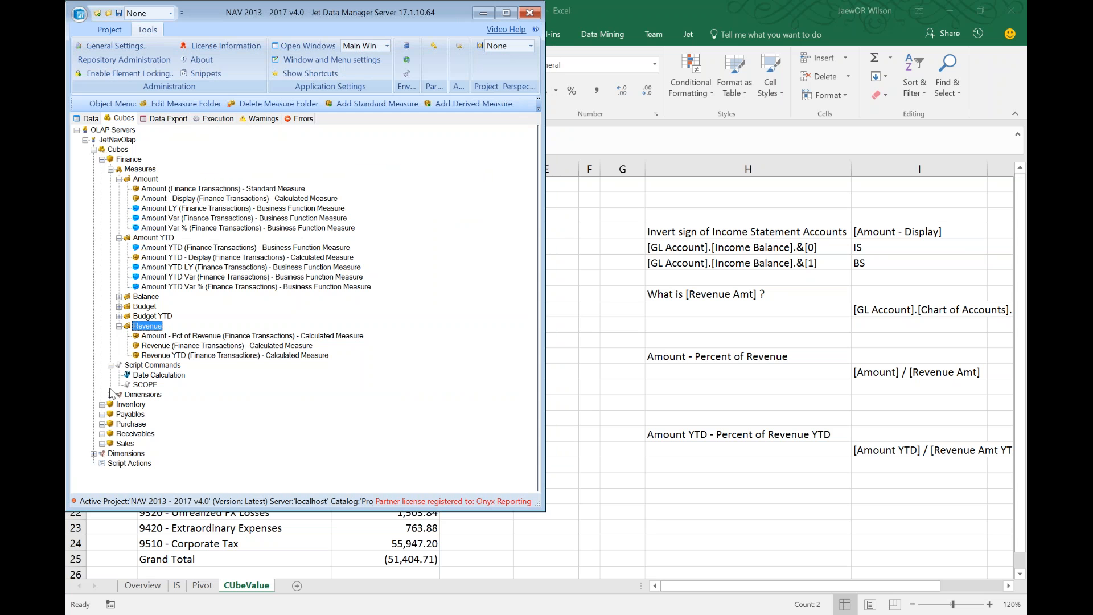
# Copy the whole Iif expression of the Amount - Pct of Revenue measure and close that measure without changes
pyautogui.click(170, 335)
pyautogui.doubleClick(170, 335)
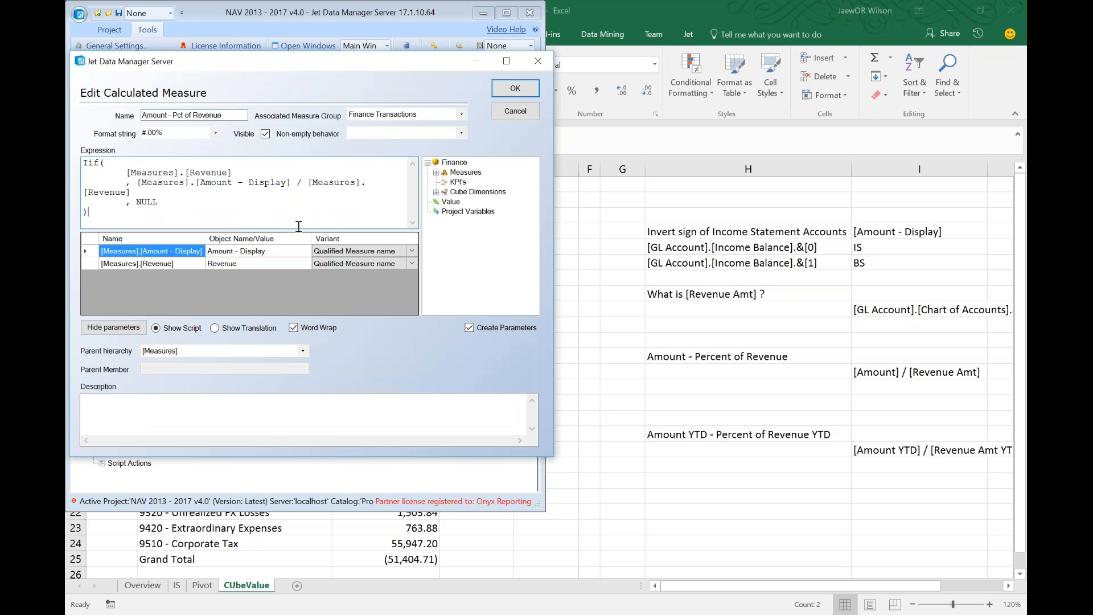
pyautogui.hotkey('ctrl', 'a')
pyautogui.hotkey('ctrl', 'c')
pyautogui.press('Escape')
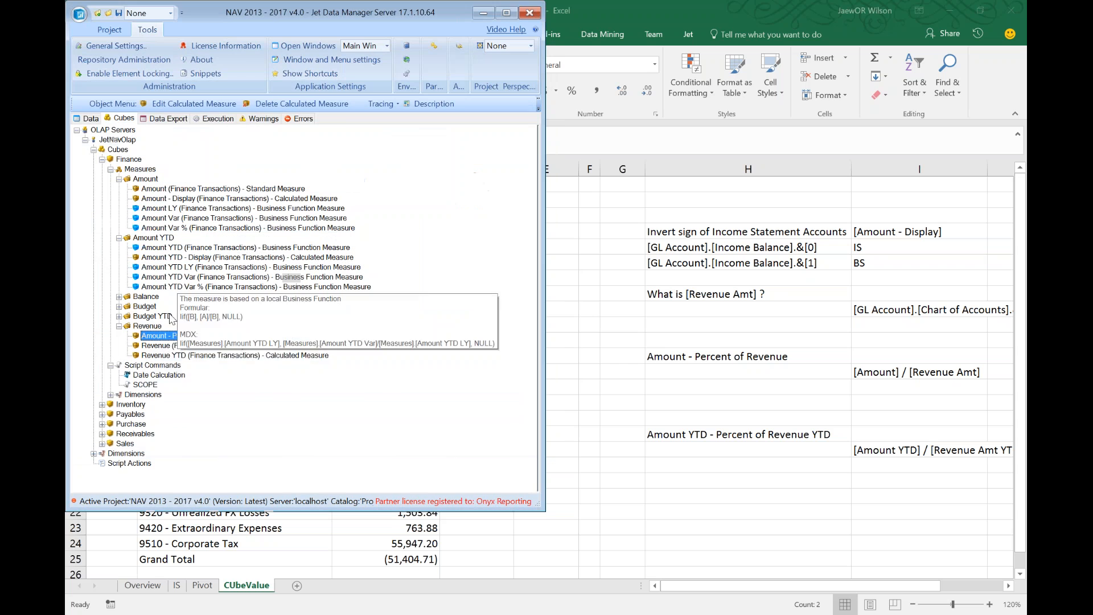
# Add another calculated measure under Revenue and name it Amount YTD - Pct of Revenue
pyautogui.rightClick(154, 333)
pyautogui.rightClick(153, 329)
pyautogui.rightClick(156, 330)
pyautogui.click(205, 392)
pyautogui.write('Amount YT D')
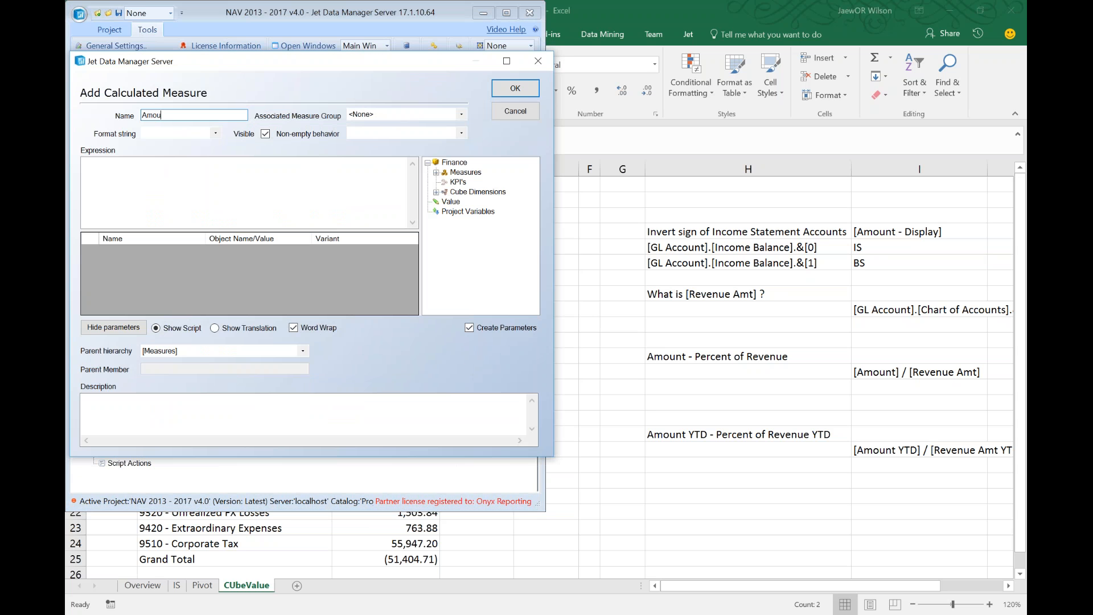
pyautogui.press('BackSpace')
pyautogui.press('BackSpace')
pyautogui.write('D - Pct of Revenue')
# Set the new percentage measure's associated measure group to Finance Transactions and its format string to #.00%
pyautogui.press('Tab')
pyautogui.press('Down')
pyautogui.press('Tab')
pyautogui.write('#.00%')
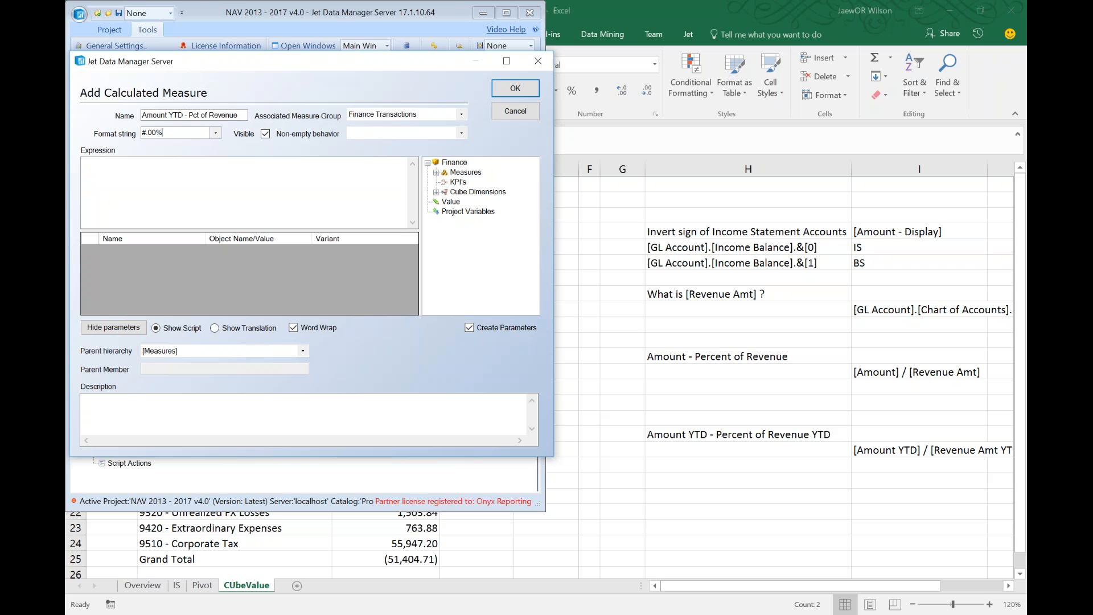
pyautogui.press('Tab')
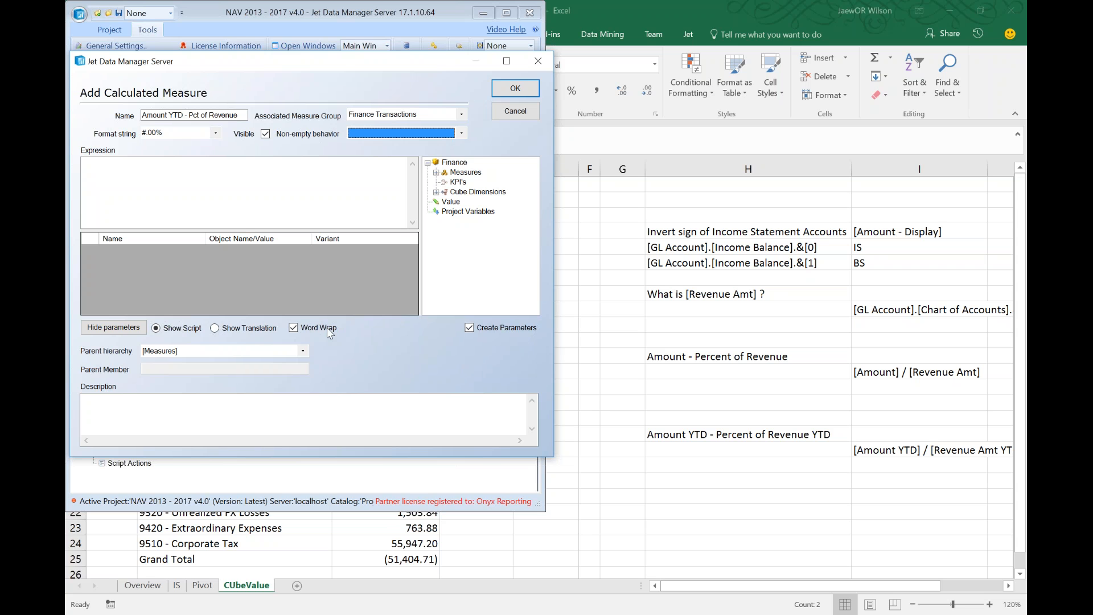
# Paste the copied Iif expression, change its references to [Revenue YTD] and [Amount YTD - Display], and save the measure
pyautogui.click(345, 174)
pyautogui.hotkey('ctrl', 'v')
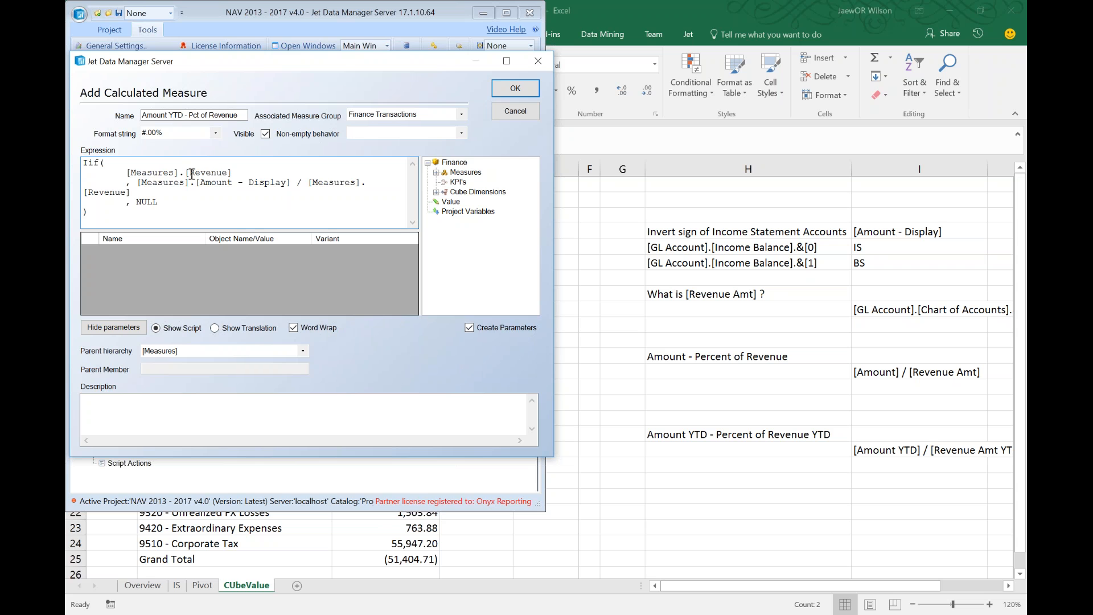
pyautogui.click(233, 171)
pyautogui.write('YTD')
pyautogui.click(127, 192)
pyautogui.write('YTD')
pyautogui.press('BackSpace')
pyautogui.press('Right')
pyautogui.click(236, 183)
pyautogui.write('YTD')
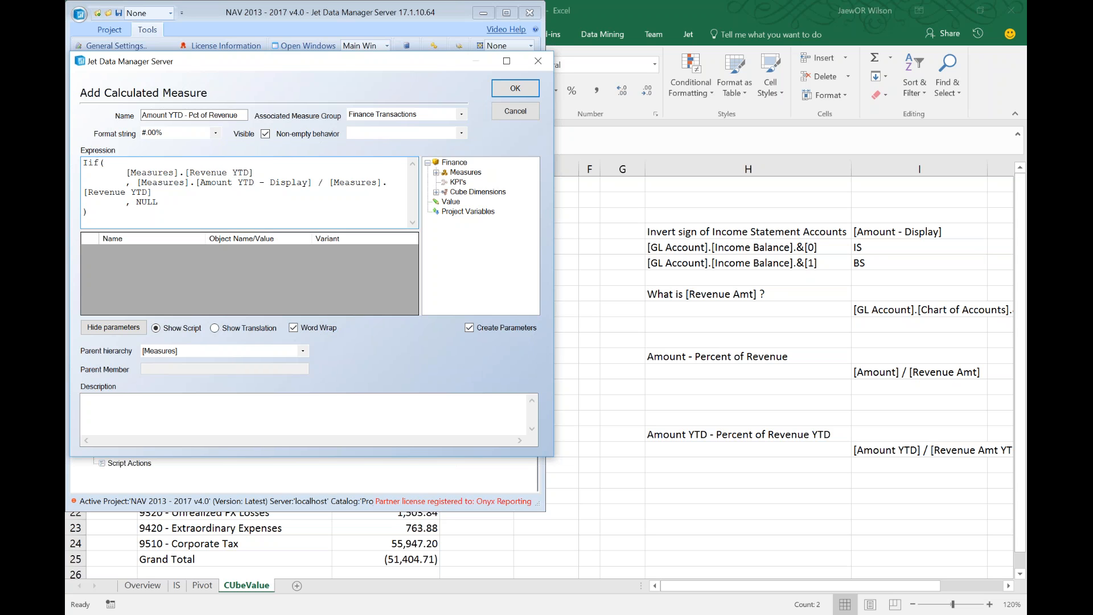
pyautogui.click(508, 90)
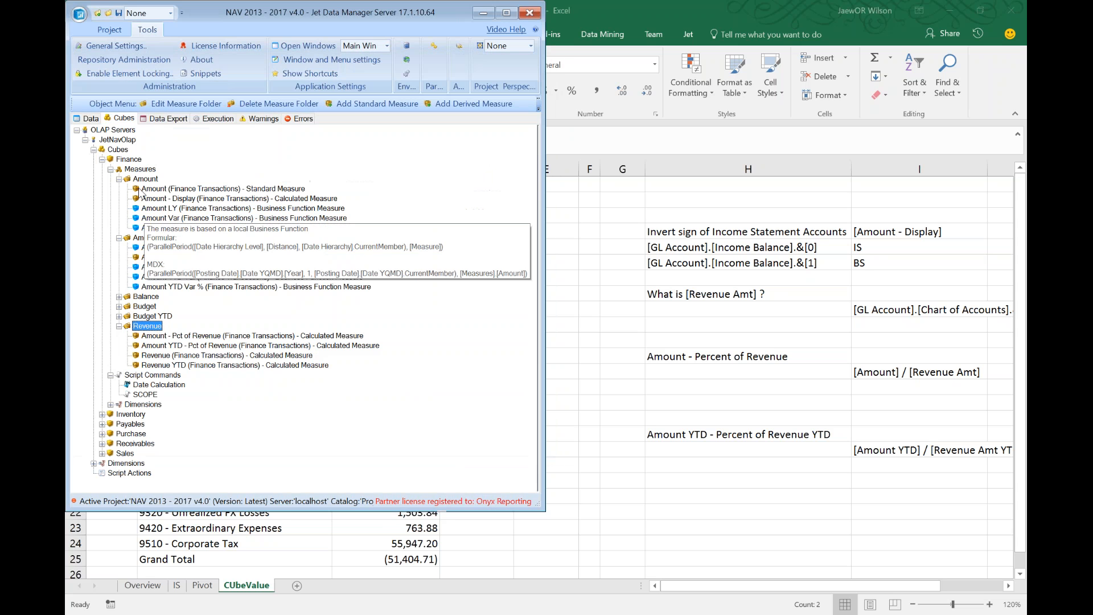
# Reapply the calculated measures and script commands of the Finance cube
pyautogui.rightClick(134, 160)
pyautogui.moveTo(187, 307)
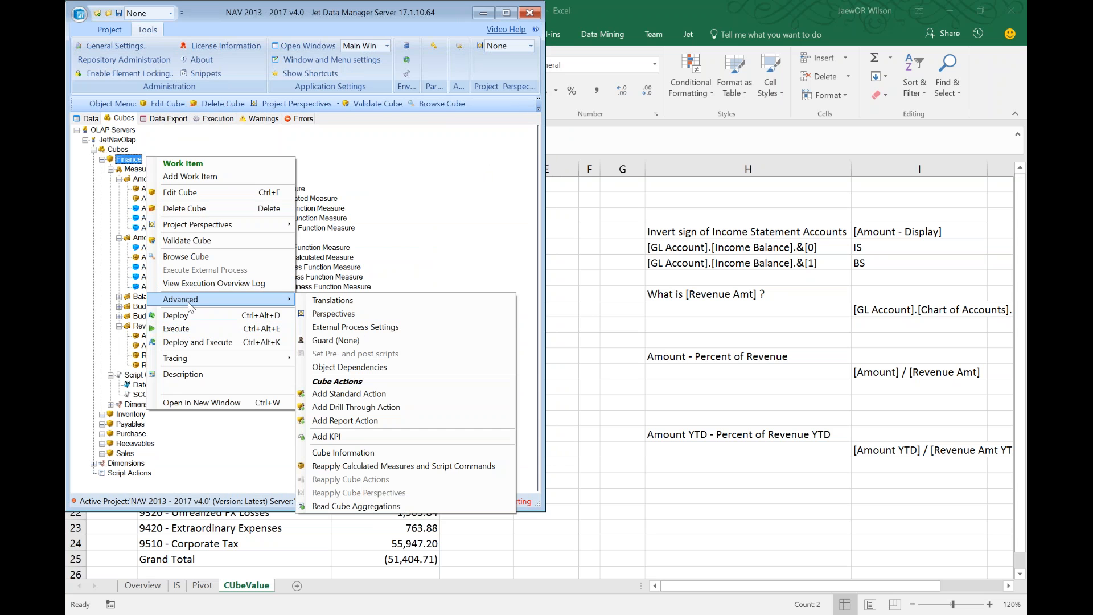
pyautogui.click(342, 454)
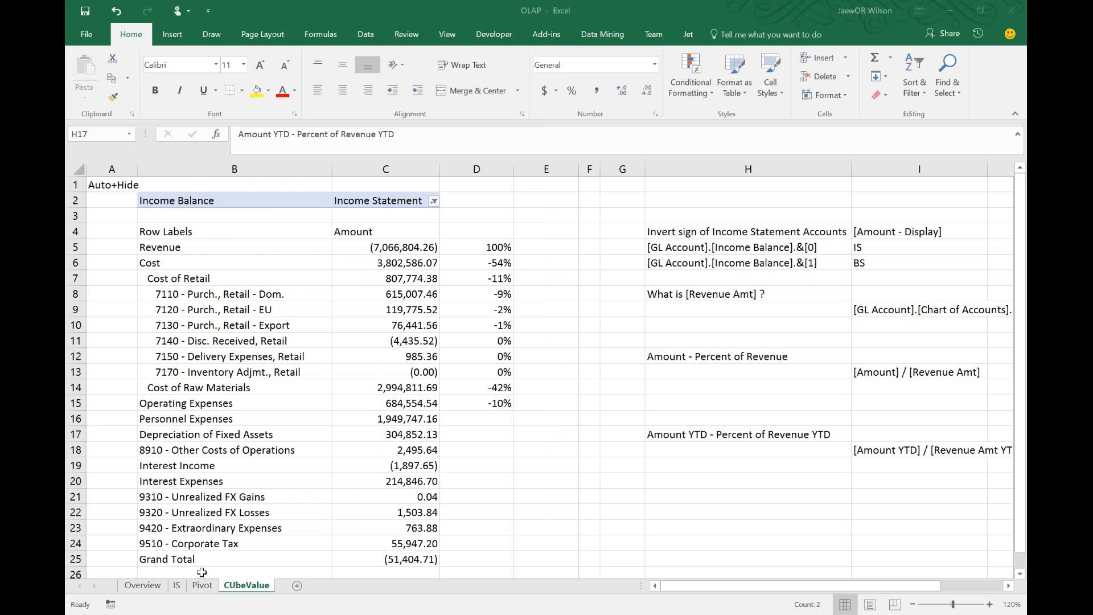
# Switch to the Pivot sheet in Excel and insert four blank columns at F:I, beside the pivot table
pyautogui.click(202, 585)
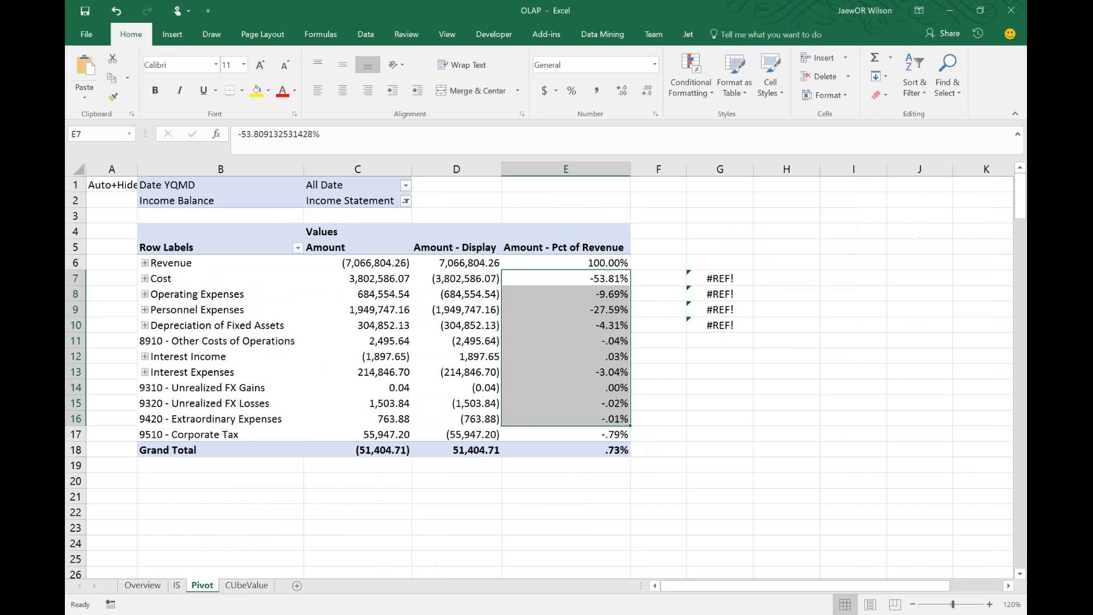
pyautogui.click(228, 366)
pyautogui.moveTo(659, 169); pyautogui.dragTo(623, 168)
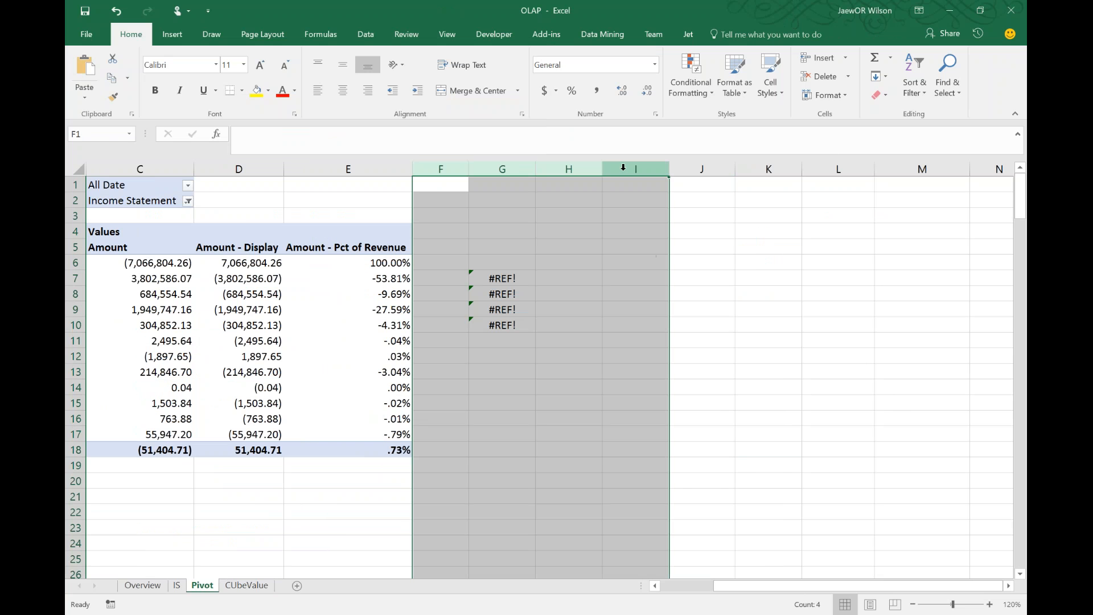
pyautogui.rightClick(624, 167)
pyautogui.click(655, 266)
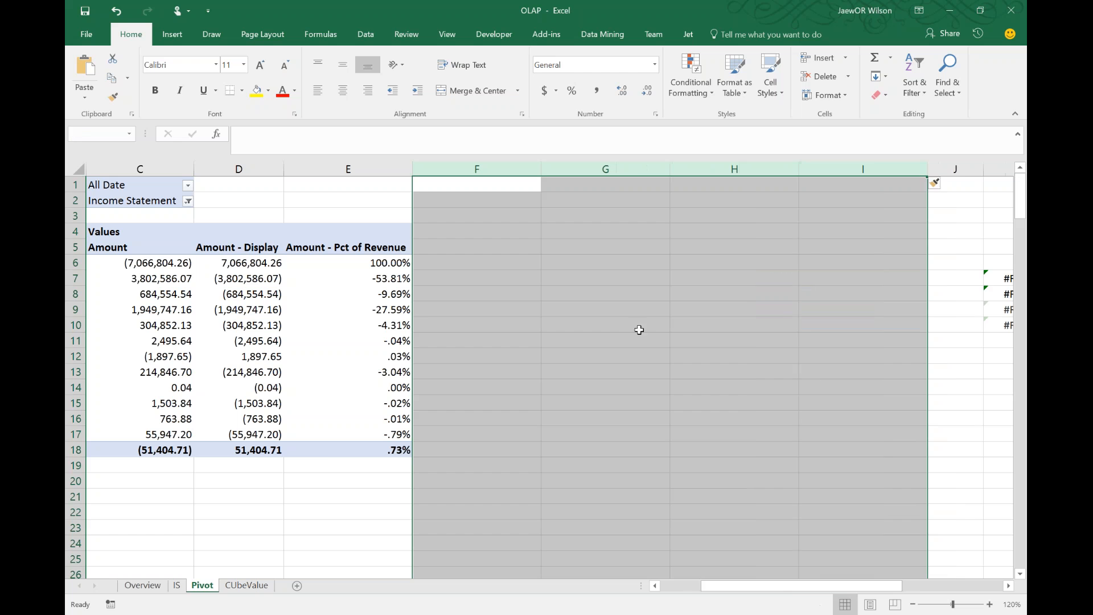
# Add the Amount YTD measure from Finance Transactions to the pivot table's values and inspect its column
pyautogui.click(354, 311)
pyautogui.click(317, 370)
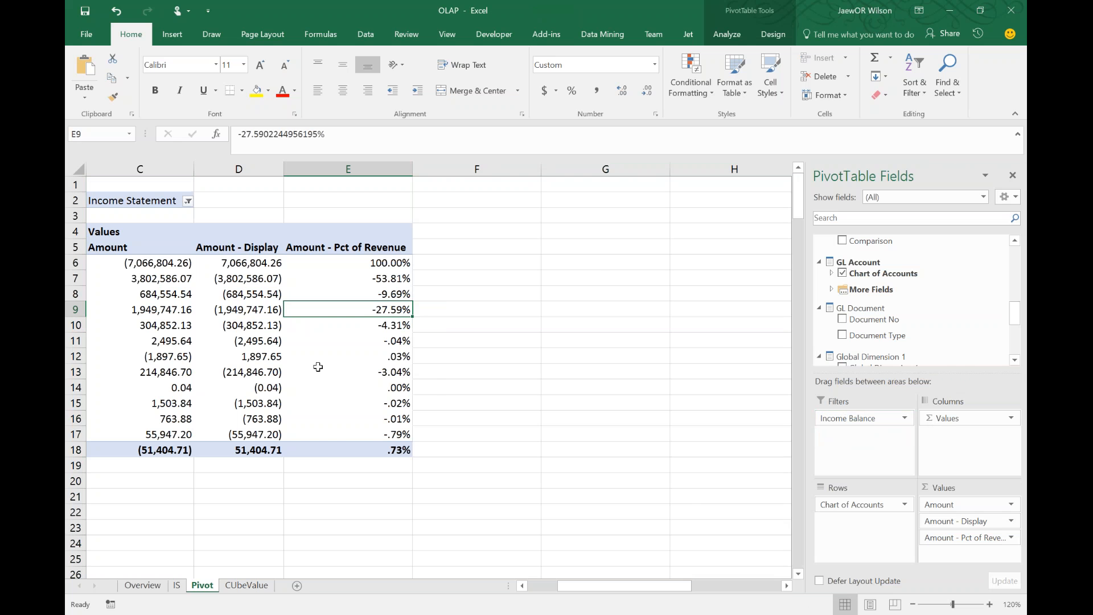
pyautogui.press('Left')
pyautogui.press('Left')
pyautogui.press('Left')
pyautogui.press('Left')
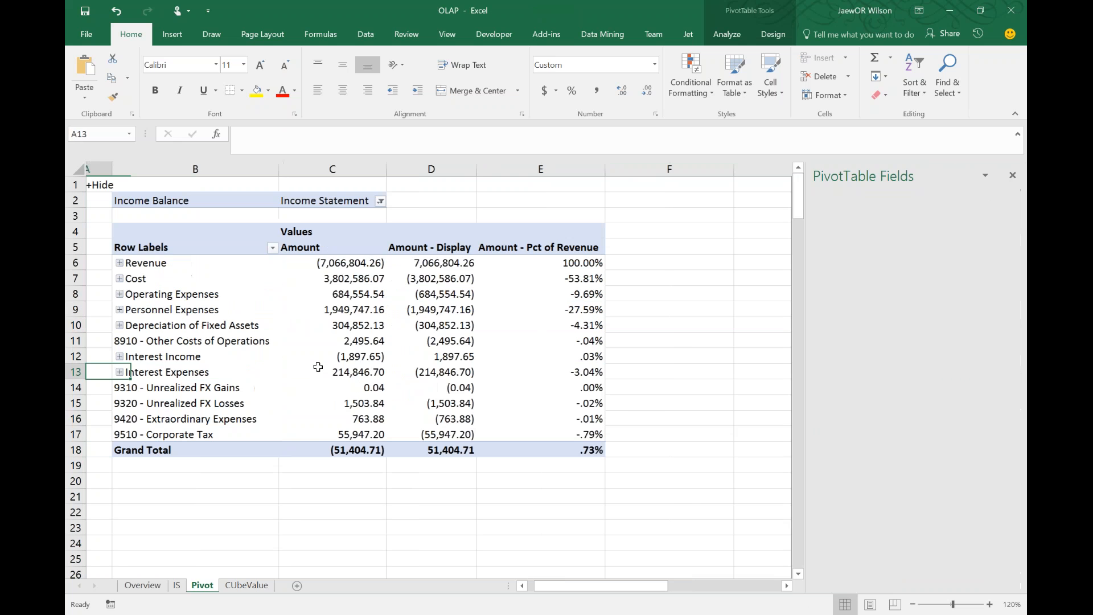
pyautogui.click(318, 367)
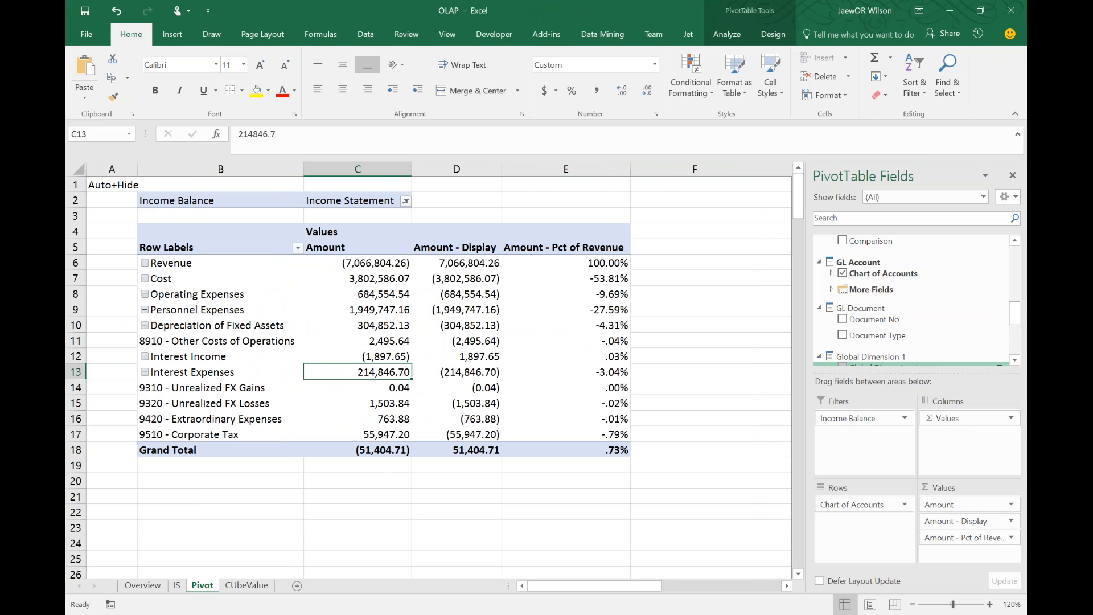
pyautogui.moveTo(1018, 309); pyautogui.dragTo(1017, 260)
pyautogui.click(833, 284)
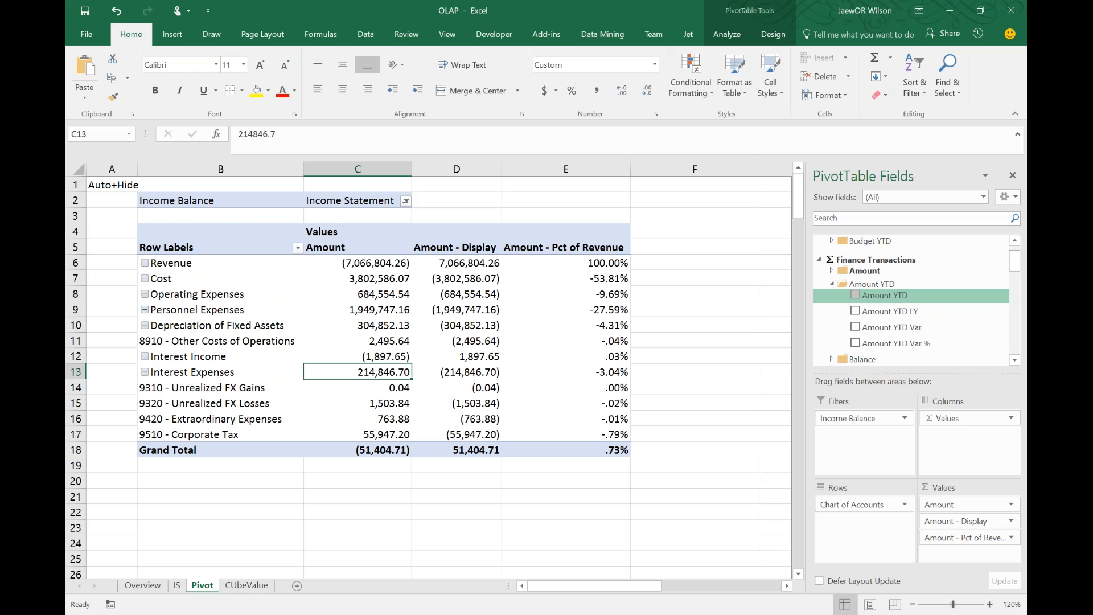
pyautogui.click(856, 295)
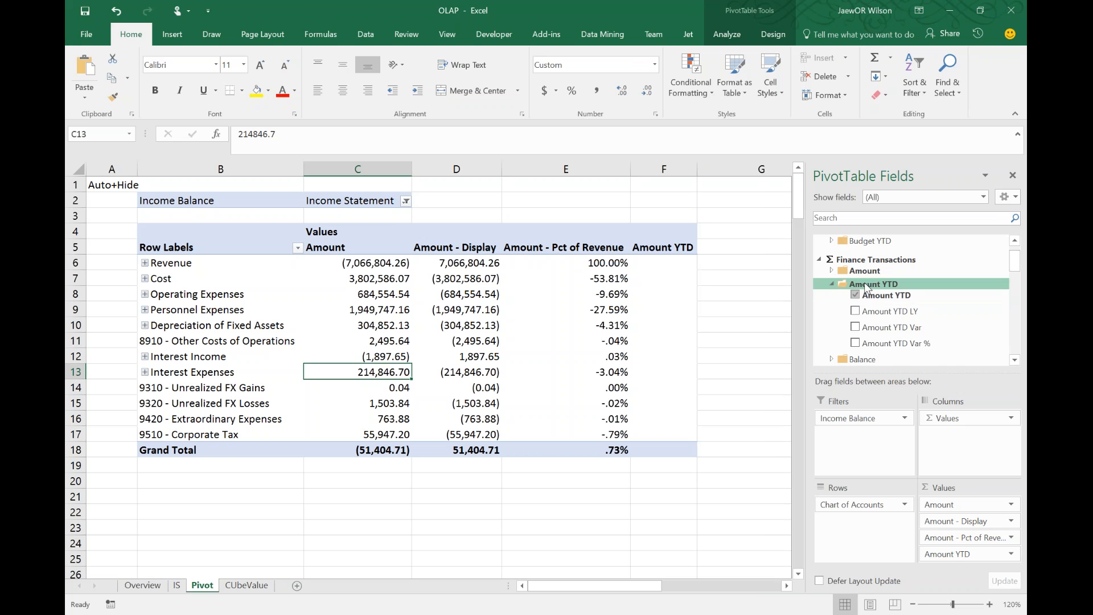
pyautogui.moveTo(663, 263); pyautogui.dragTo(659, 436)
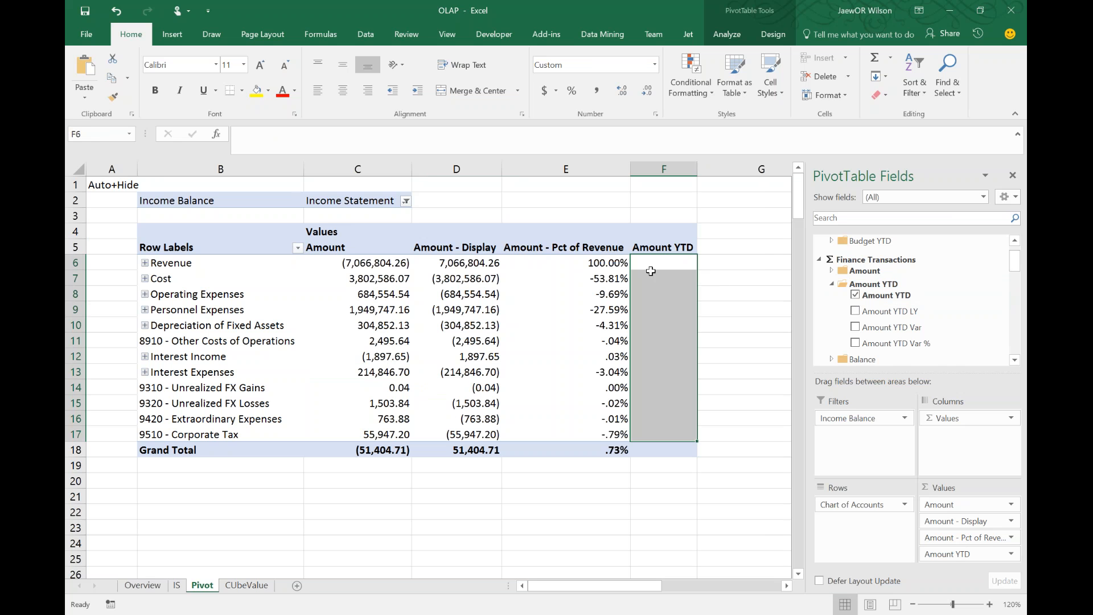
# Add the Date YQMD hierarchy of Posting Date as a report filter of the pivot table
pyautogui.scroll(-2, 862, 295)
pyautogui.scroll(-5, 862, 295)
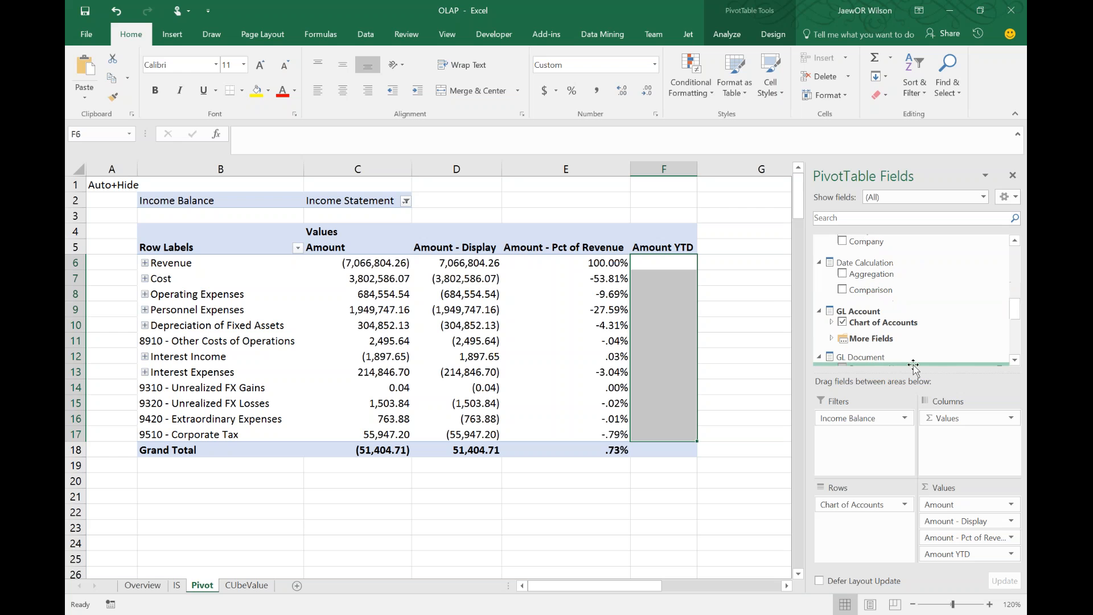
pyautogui.scroll(-4, 918, 288)
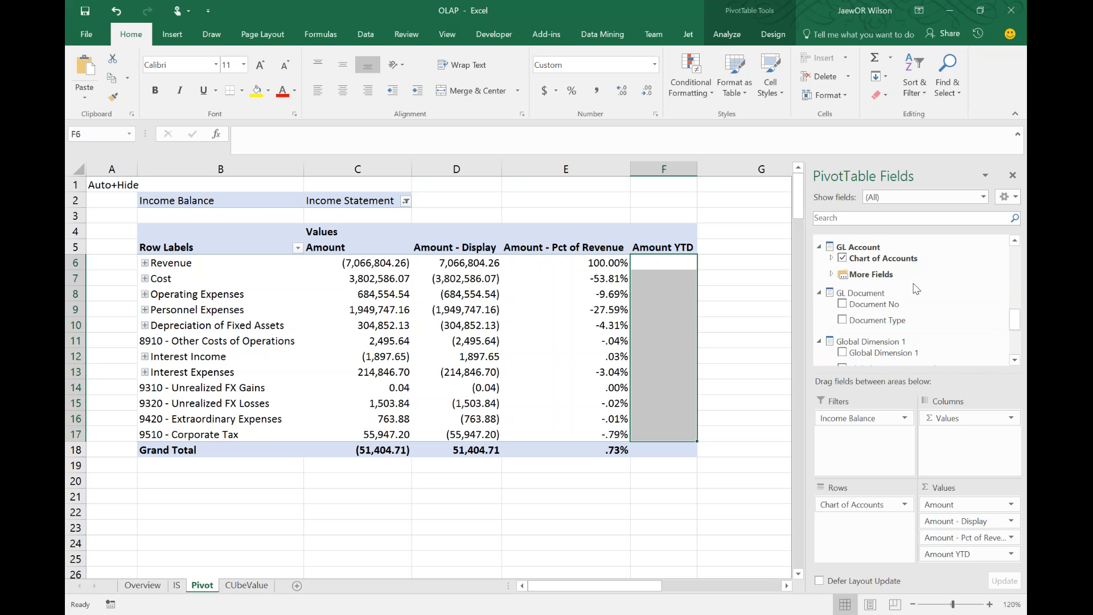
pyautogui.scroll(-2, 918, 290)
pyautogui.moveTo(870, 322); pyautogui.dragTo(857, 437)
# Filter the pivot table's Date YQMD to 2016 Jan
pyautogui.click(405, 200)
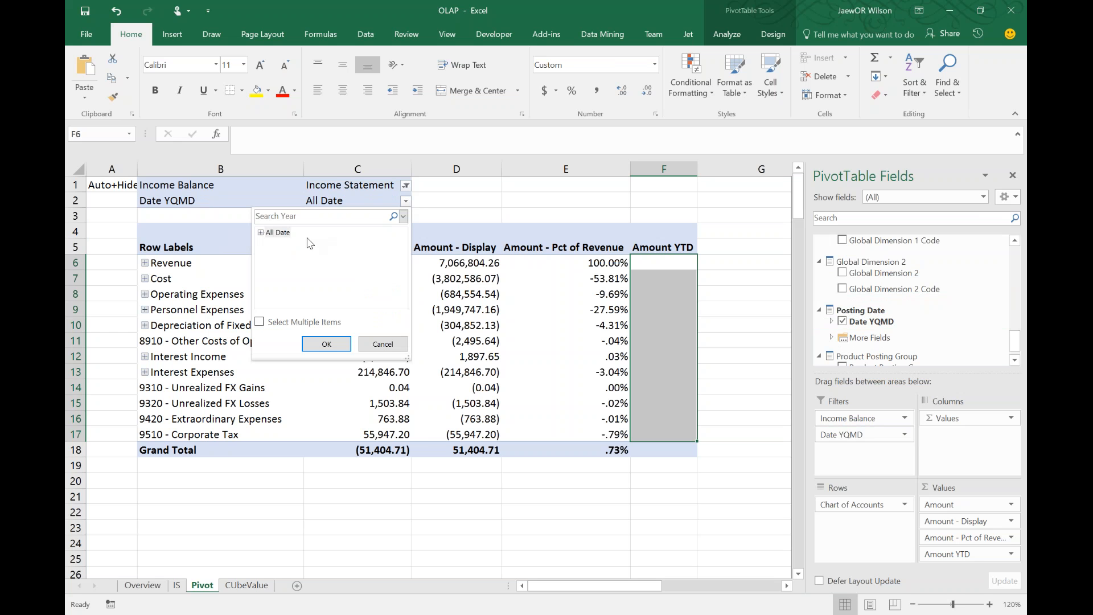
pyautogui.click(261, 232)
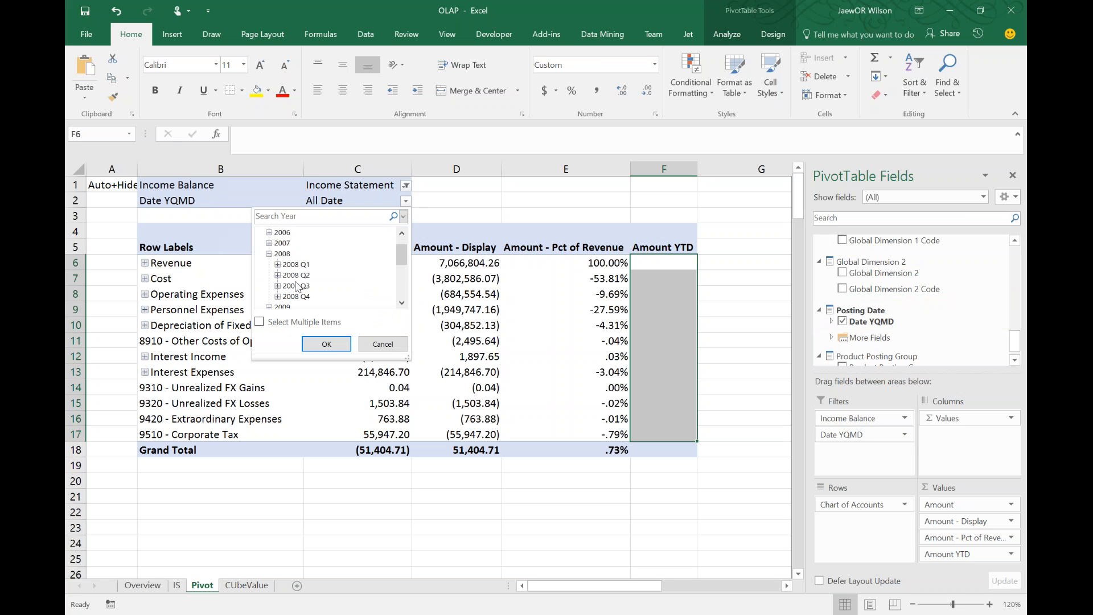
pyautogui.scroll(-2, 296, 280)
pyautogui.click(269, 275)
pyautogui.click(268, 243)
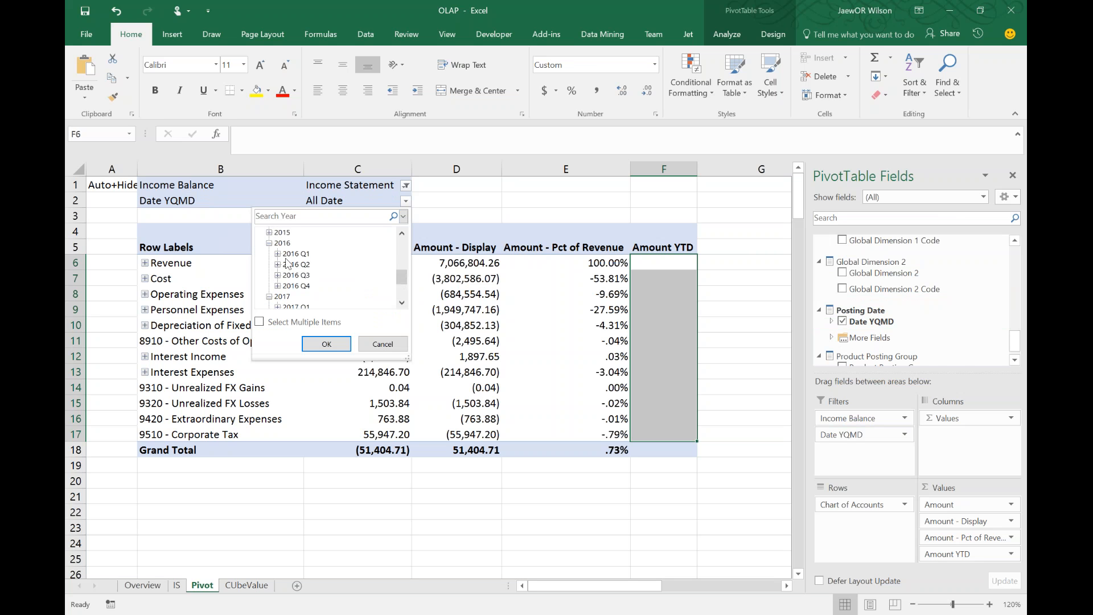
pyautogui.click(277, 253)
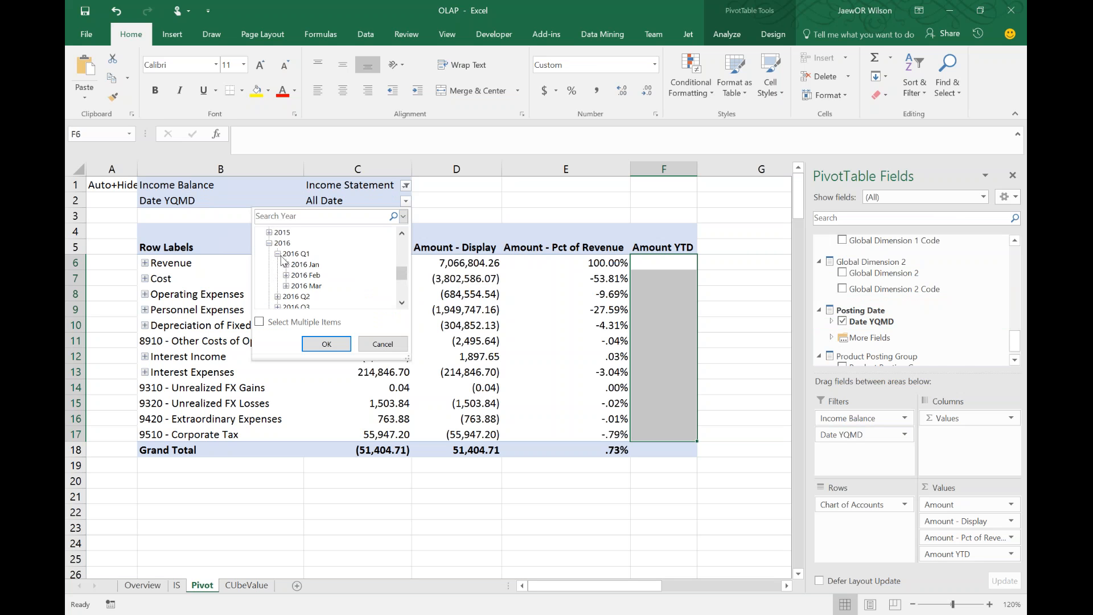
pyautogui.click(326, 344)
# Inspect the Amount YTD column and remove that measure from the pivot table's values
pyautogui.moveTo(677, 264); pyautogui.dragTo(675, 334)
pyautogui.moveTo(950, 554); pyautogui.dragTo(740, 499)
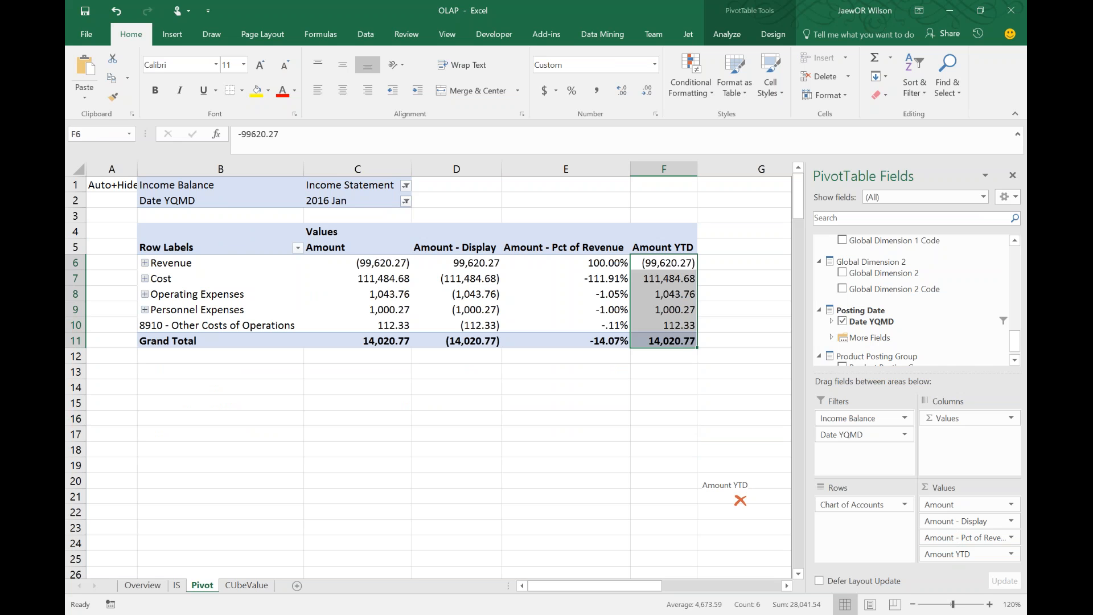
pyautogui.moveTo(740, 500); pyautogui.dragTo(740, 500)
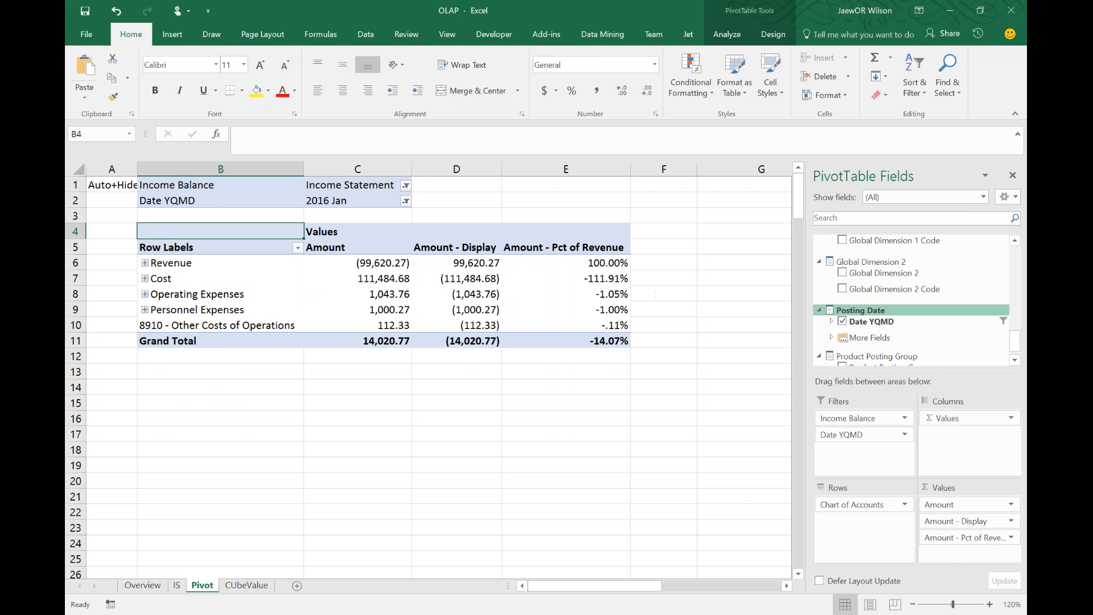
# Look through the Finance Transactions measures in the field list for the new YTD display and percentage measures
pyautogui.scroll(5, 894, 304)
pyautogui.scroll(5, 894, 306)
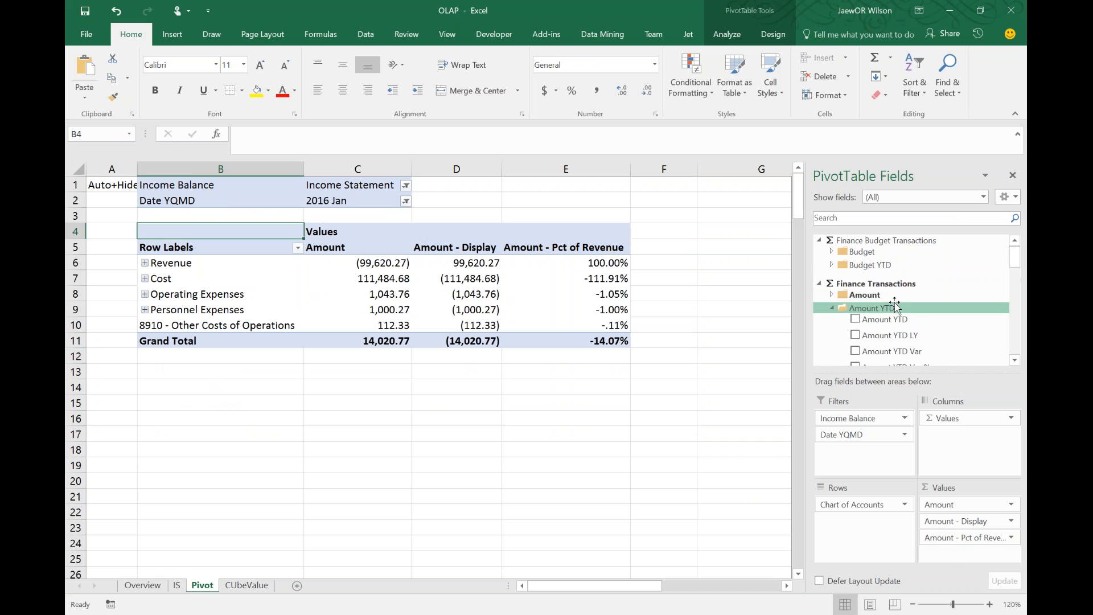
pyautogui.scroll(-2, 835, 314)
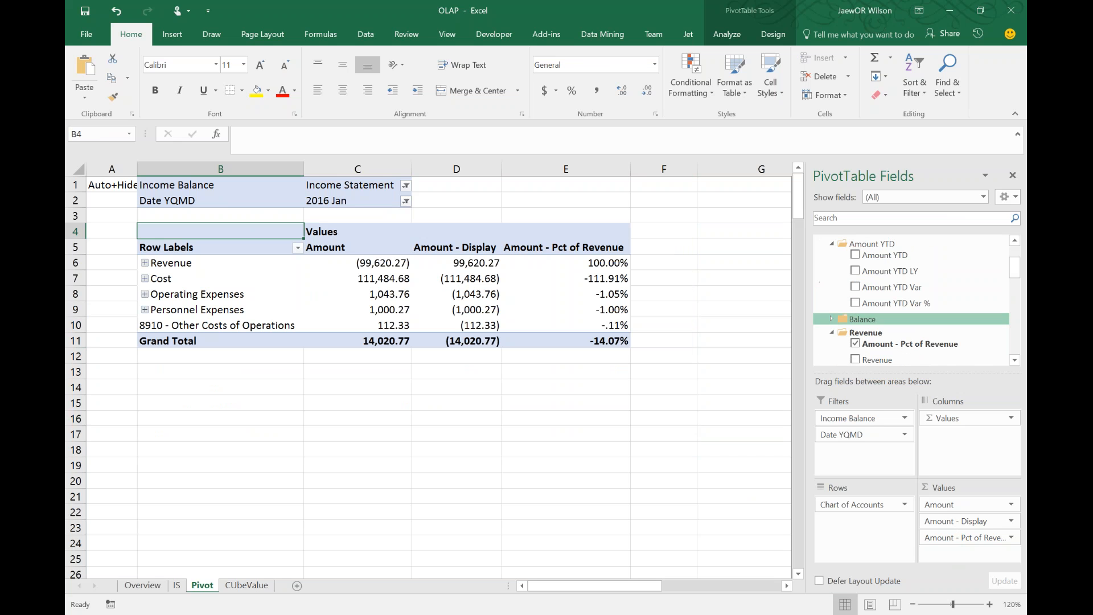
pyautogui.scroll(3, 832, 336)
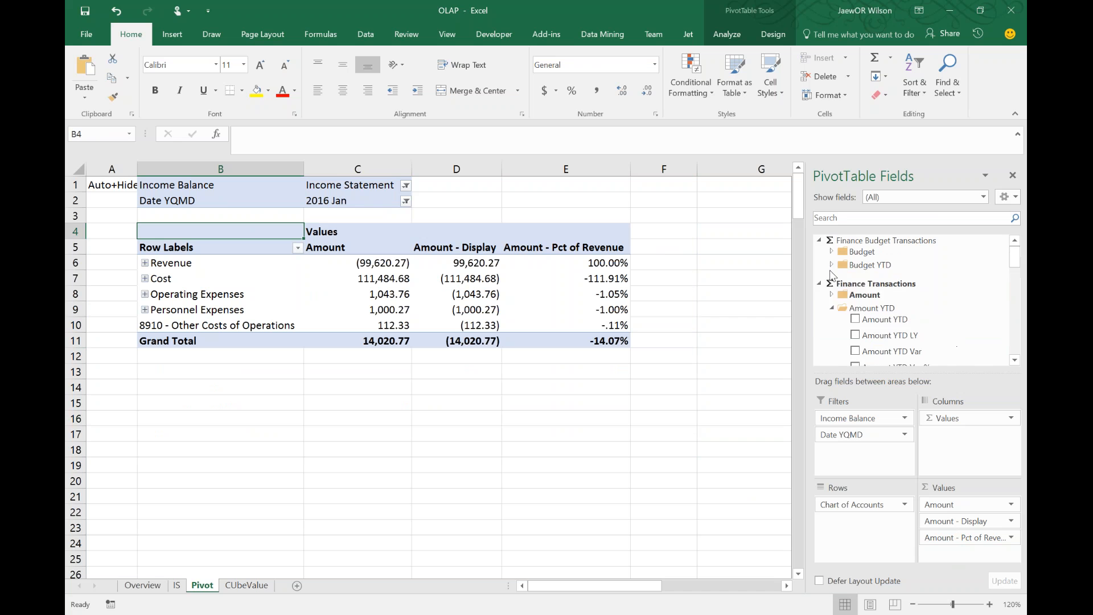
pyautogui.scroll(-2, 900, 310)
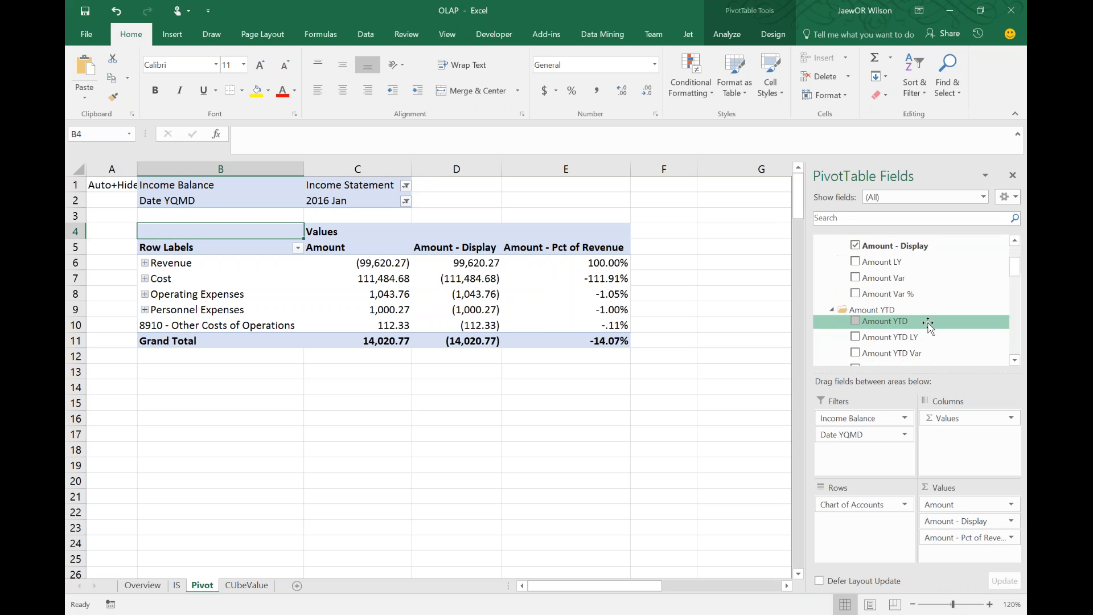
pyautogui.scroll(-2, 943, 320)
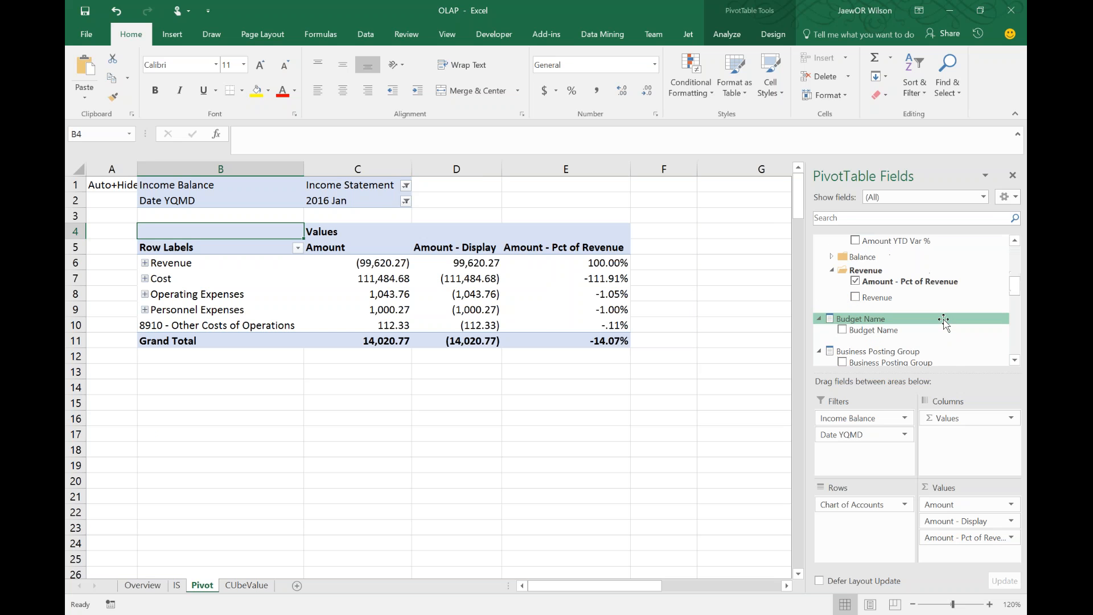
pyautogui.scroll(1, 832, 261)
# Refresh the pivot table and add the Amount YTD - Display measure to its values
pyautogui.click(595, 279)
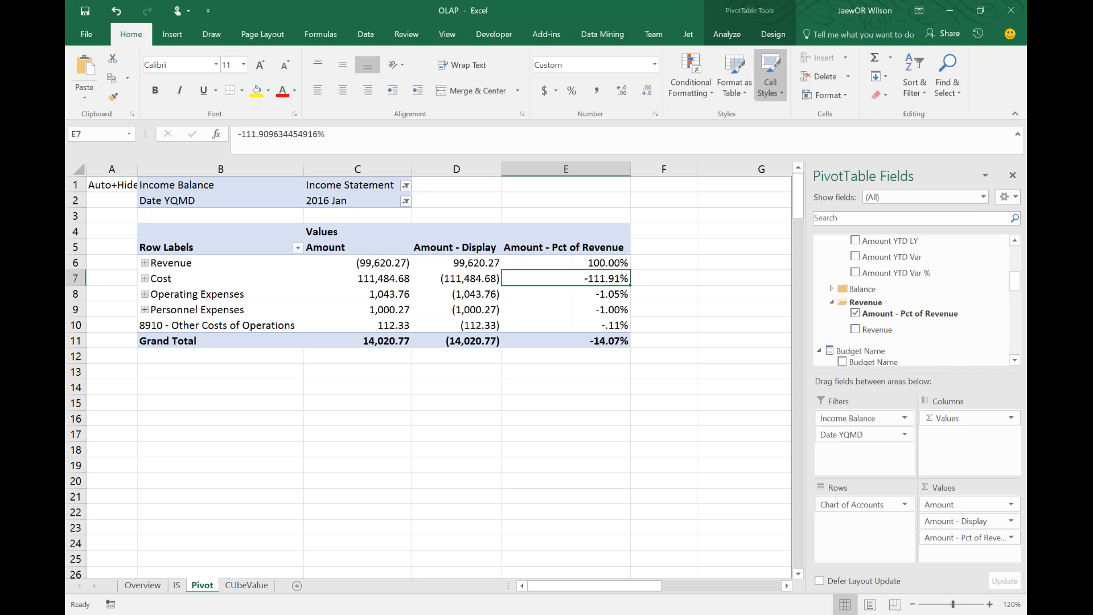
pyautogui.click(742, 33)
pyautogui.click(526, 71)
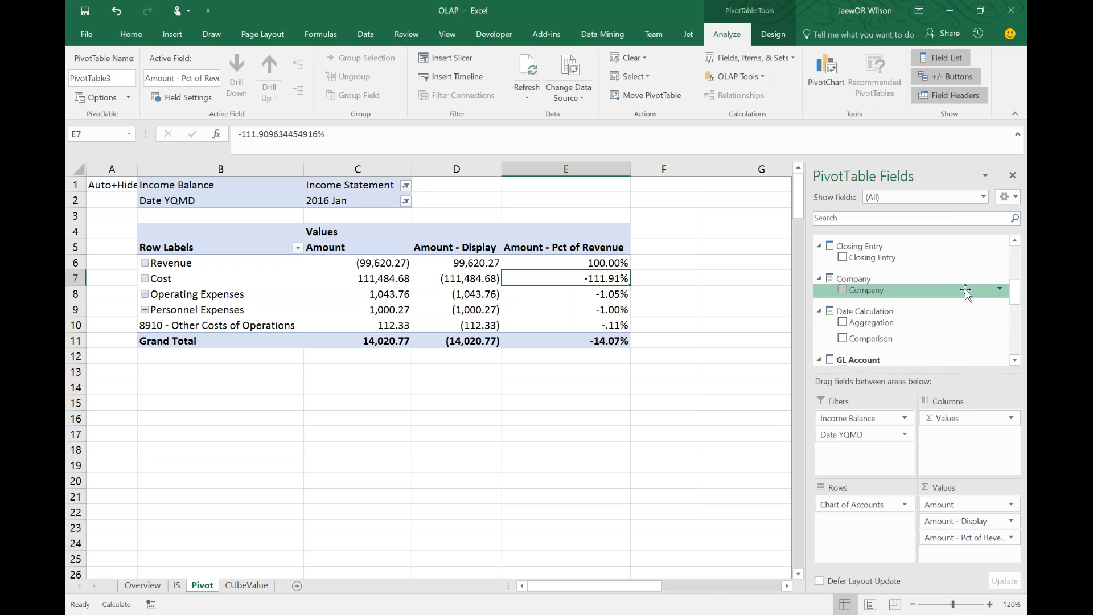
pyautogui.doubleClick(925, 295)
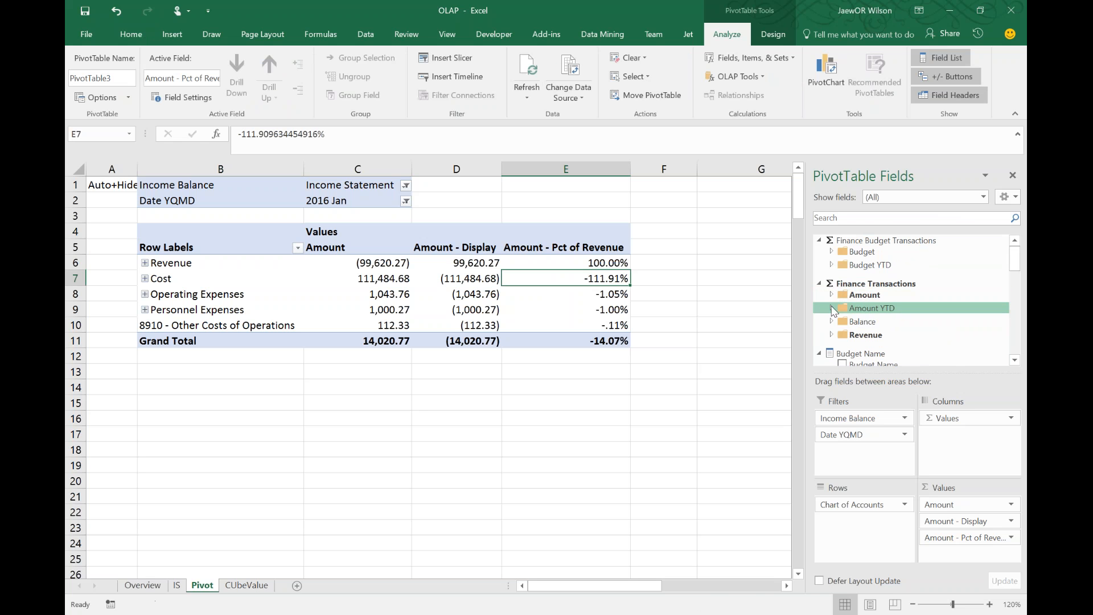
pyautogui.moveTo(911, 310); pyautogui.dragTo(970, 555)
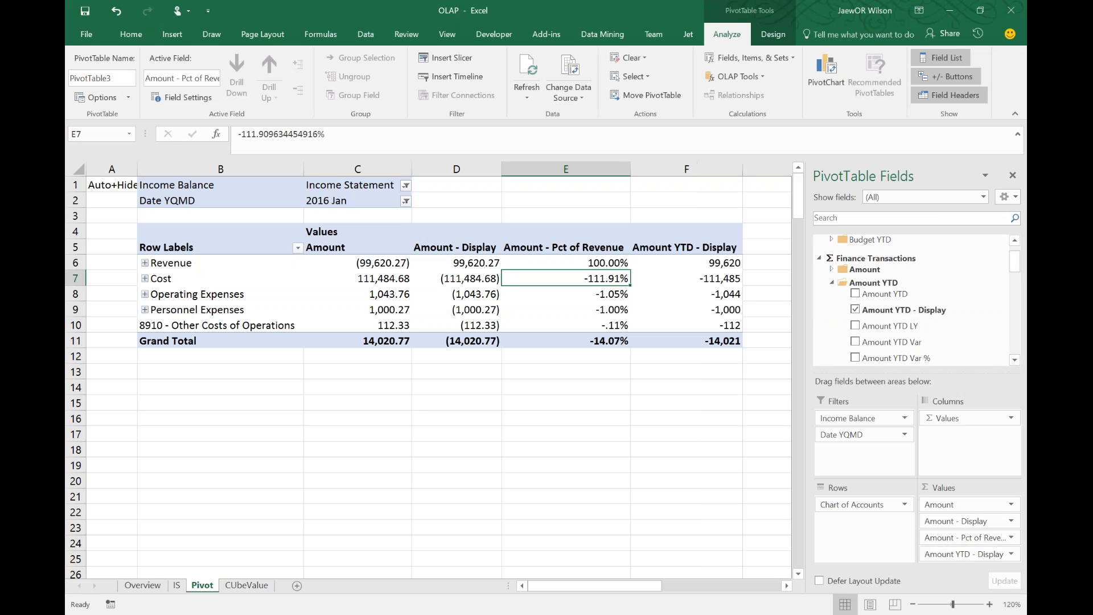
# Compare the Revenue and Cost values of Amount YTD - Display with those of Amount - Display and Amount
pyautogui.click(712, 264)
pyautogui.click(483, 267)
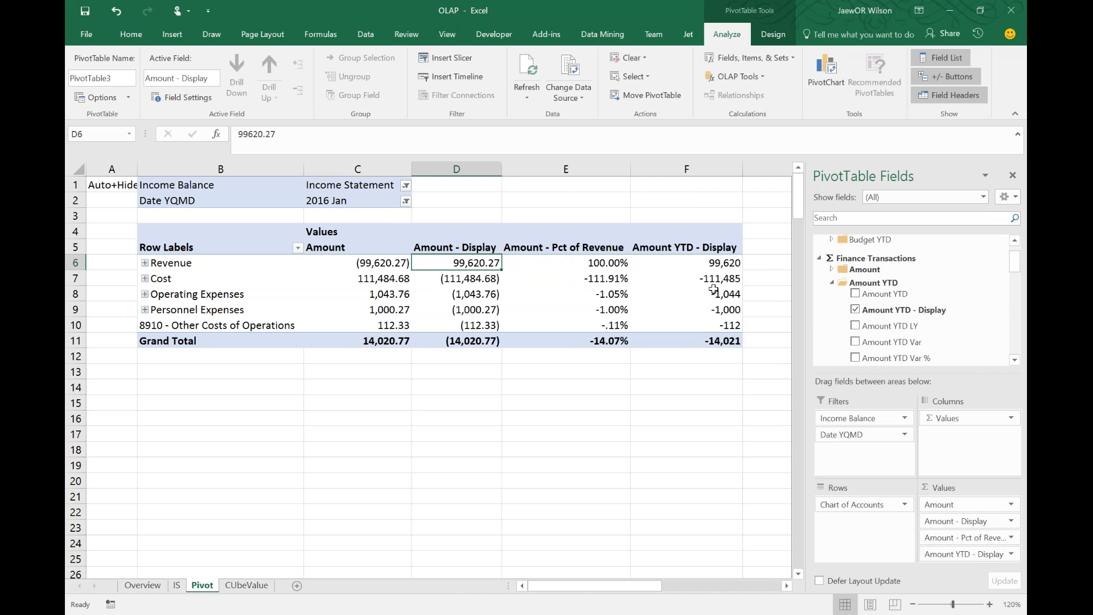
pyautogui.click(717, 290)
pyautogui.click(485, 280)
pyautogui.click(403, 279)
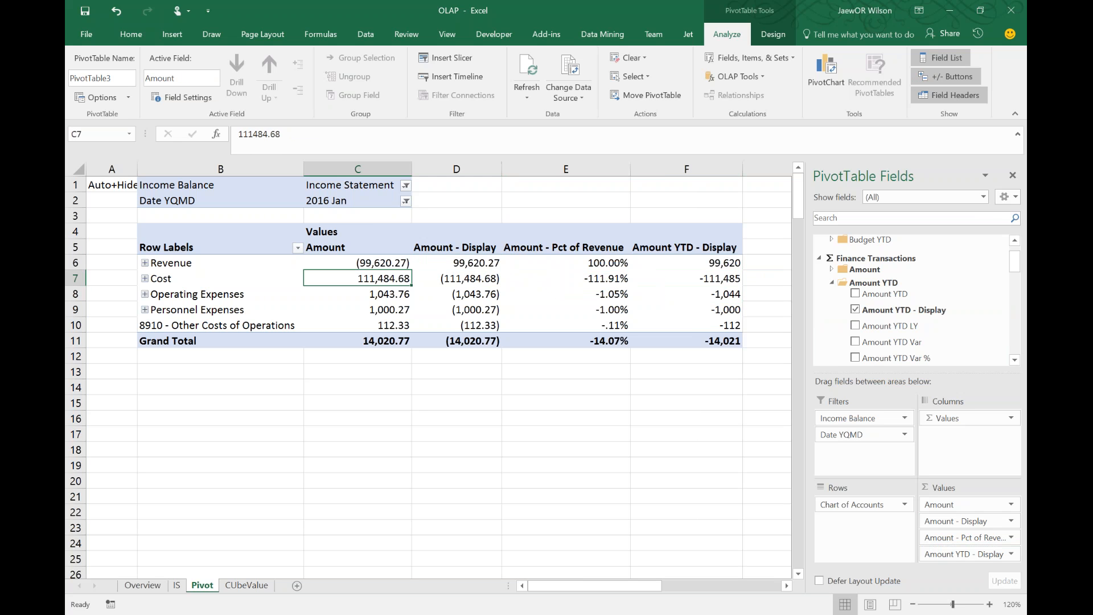
pyautogui.click(678, 280)
# Add the Amount YTD - Pct of Revenue measure from the Revenue folder to the pivot table's values
pyautogui.scroll(-1, 931, 311)
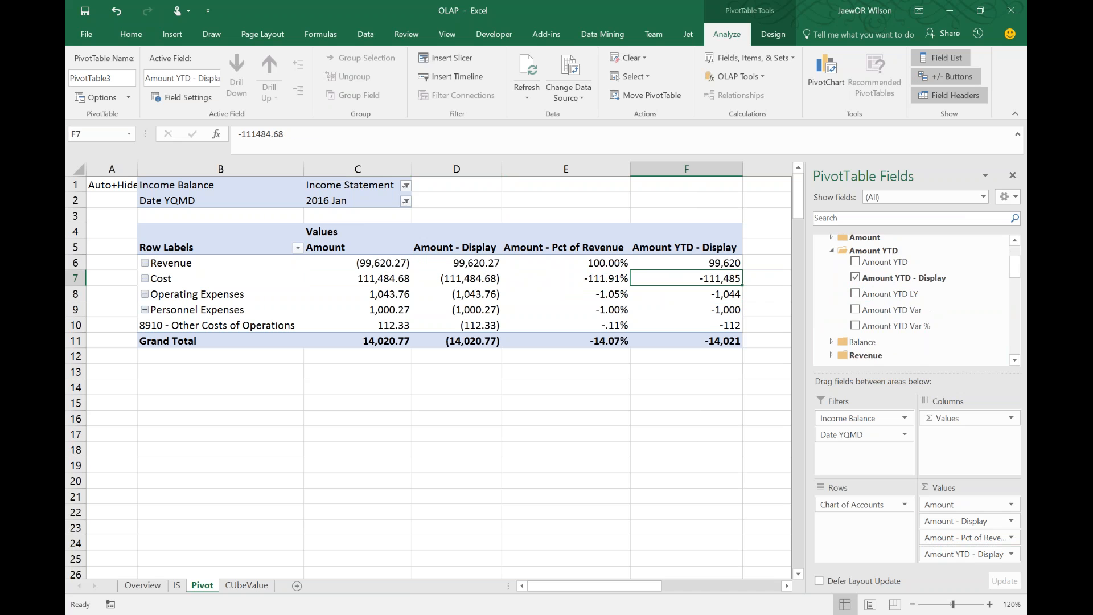
pyautogui.scroll(-1, 932, 303)
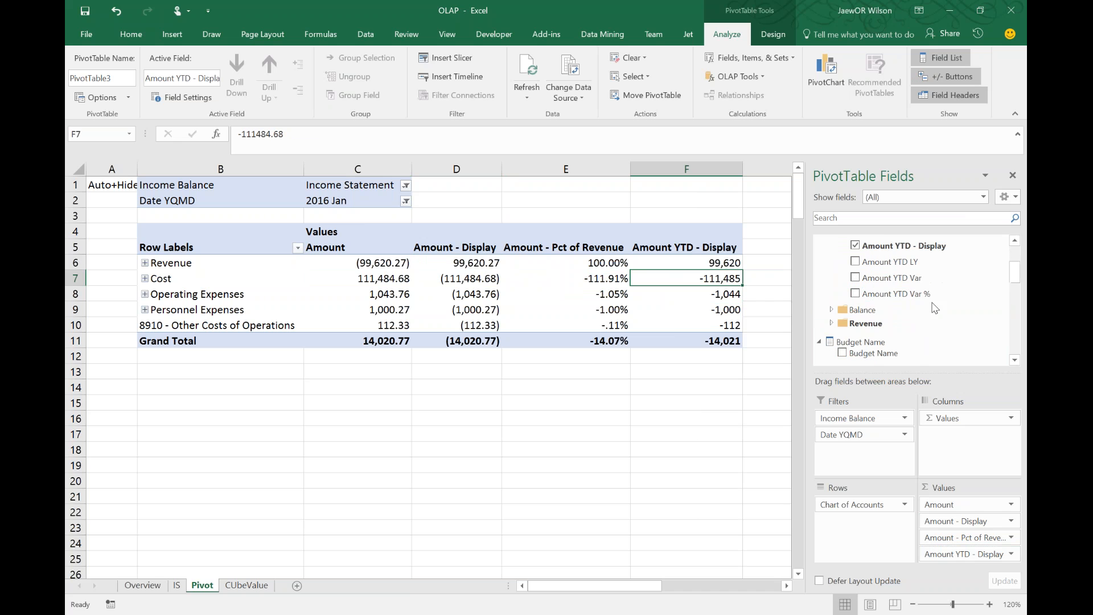
pyautogui.click(831, 322)
pyautogui.click(855, 326)
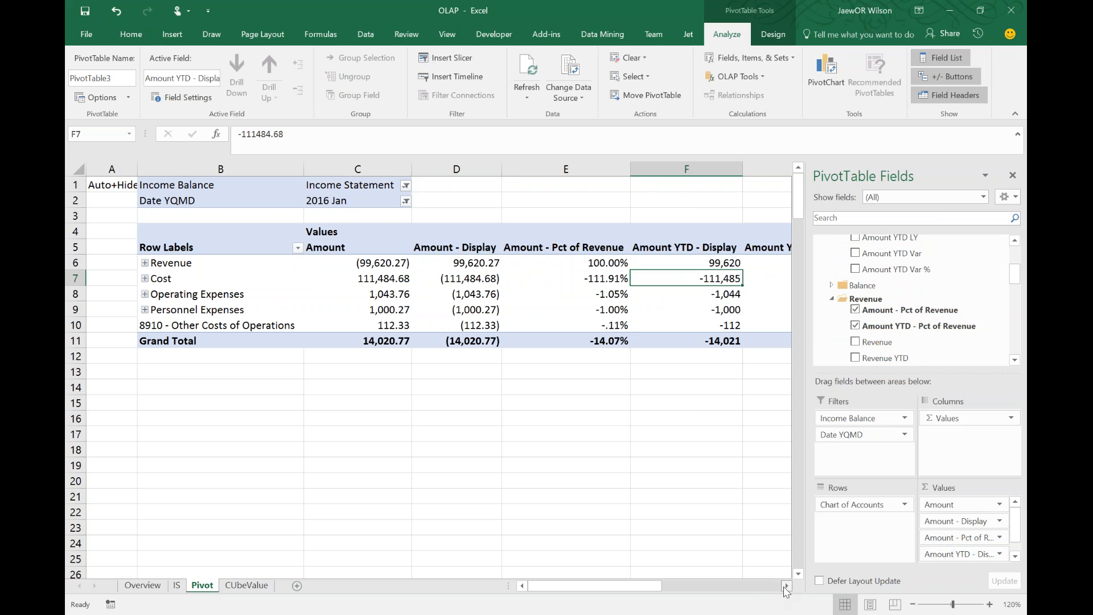
pyautogui.click(786, 585)
pyautogui.click(786, 585)
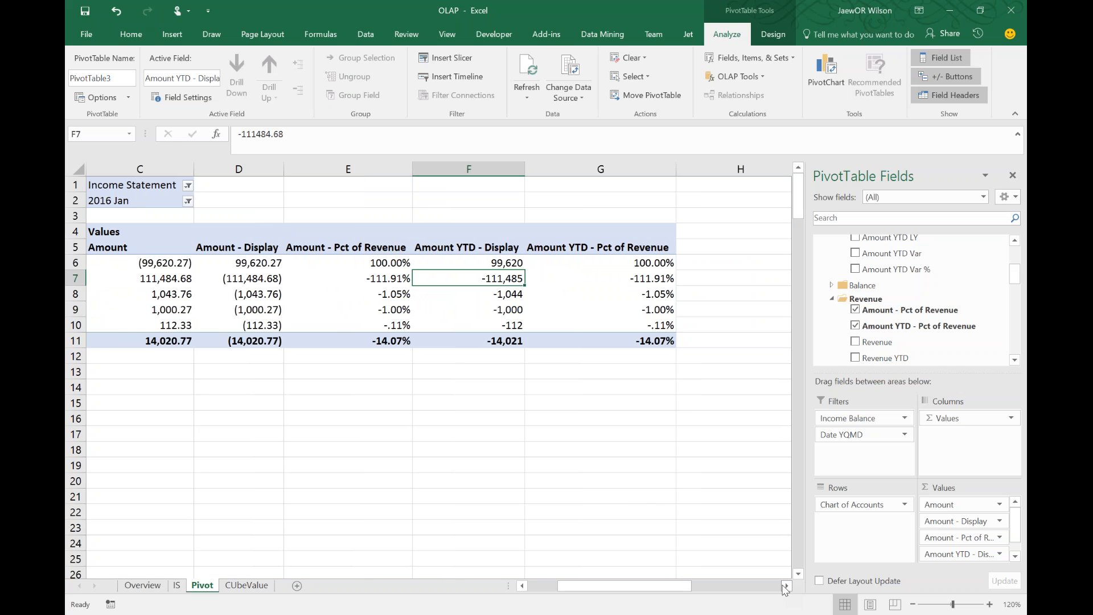
# Filter Date YQMD to 2016 Dec to examine the YTD columns, and undo that filter change
pyautogui.click(191, 201)
pyautogui.scroll(-2, 119, 296)
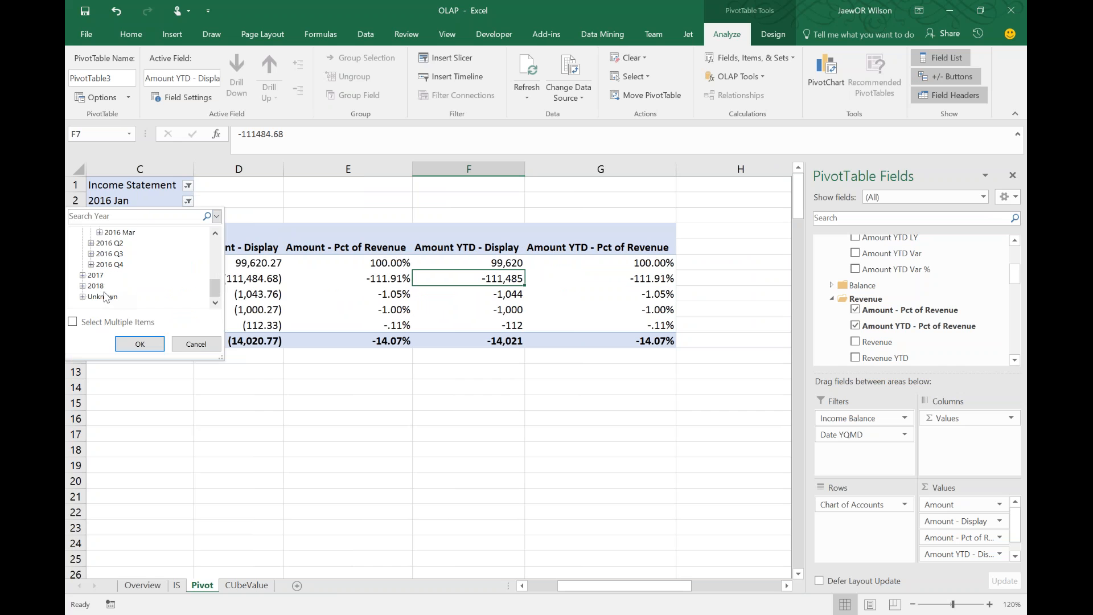
pyautogui.click(90, 264)
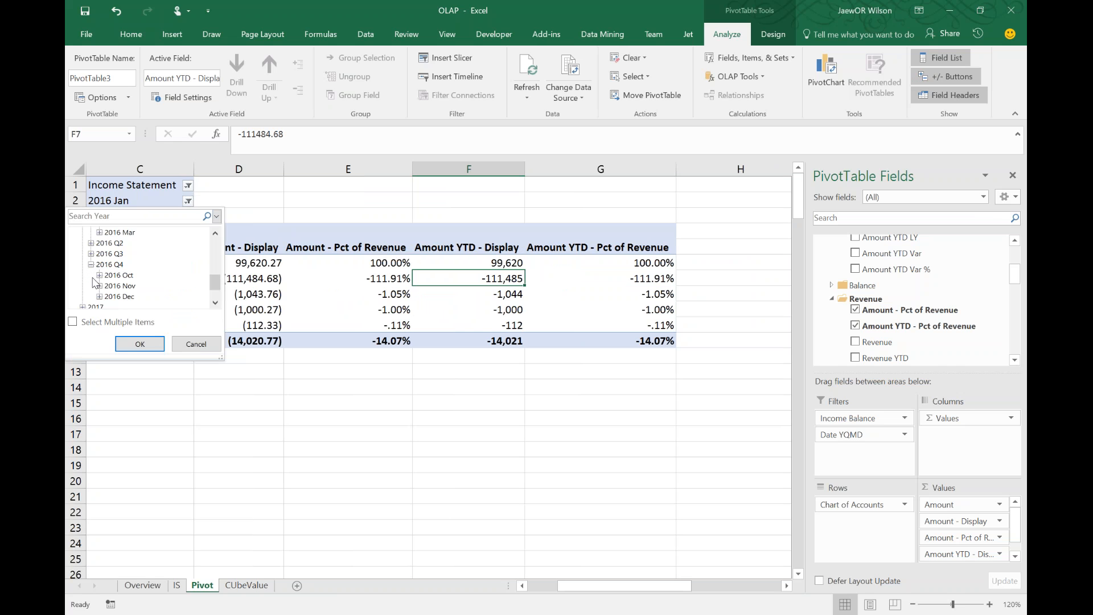
pyautogui.click(119, 297)
pyautogui.click(140, 344)
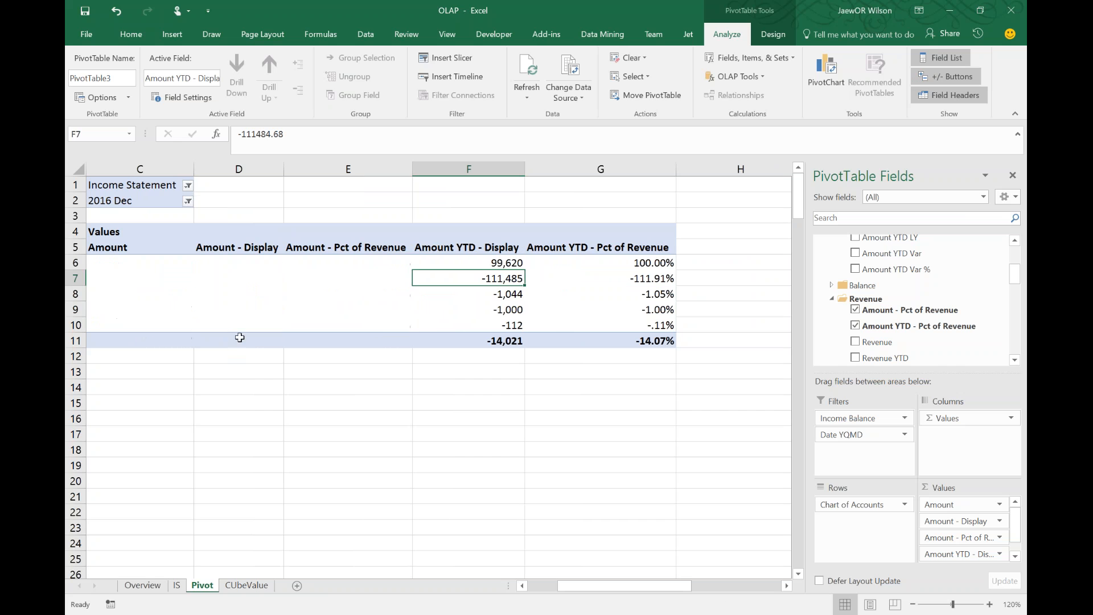
pyautogui.click(365, 308)
pyautogui.moveTo(436, 292)
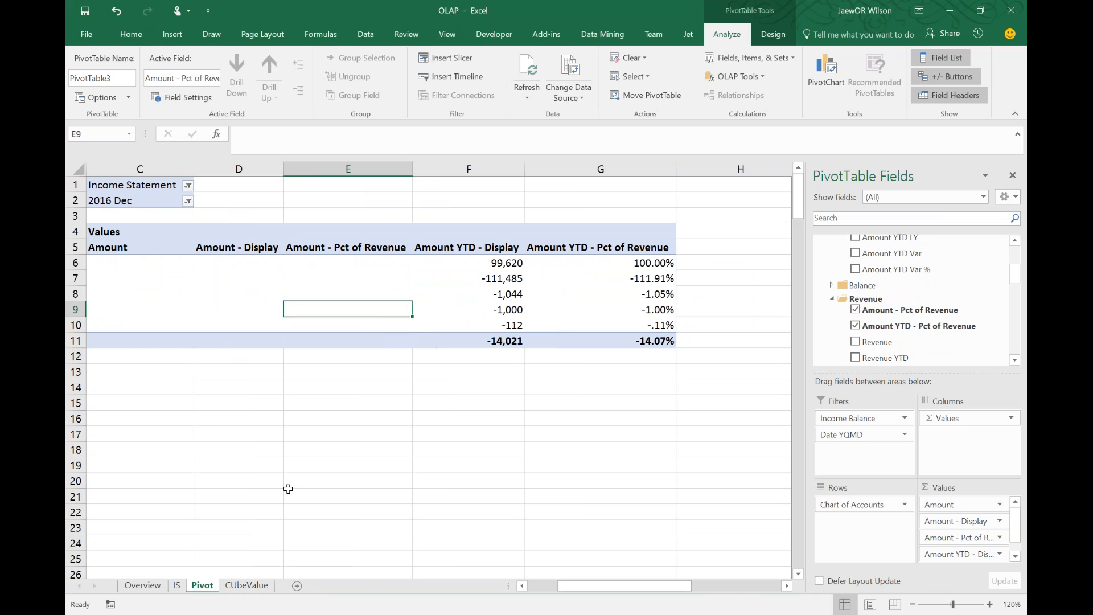
pyautogui.hotkey('ctrl', 'z')
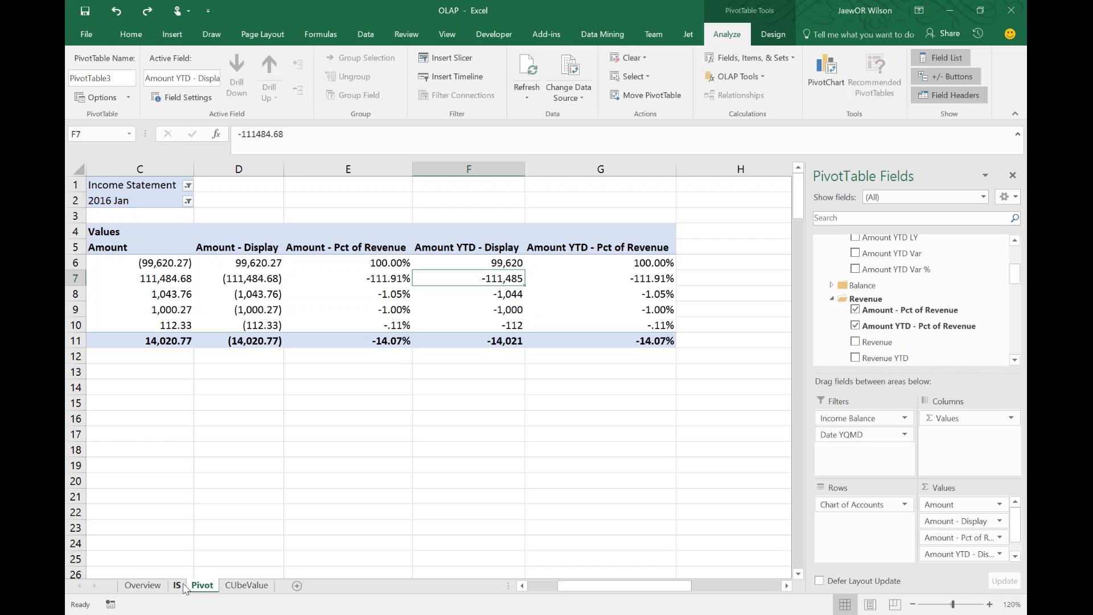
# Switch to the IS sheet
pyautogui.hotkey('ctrl', 'pageup')
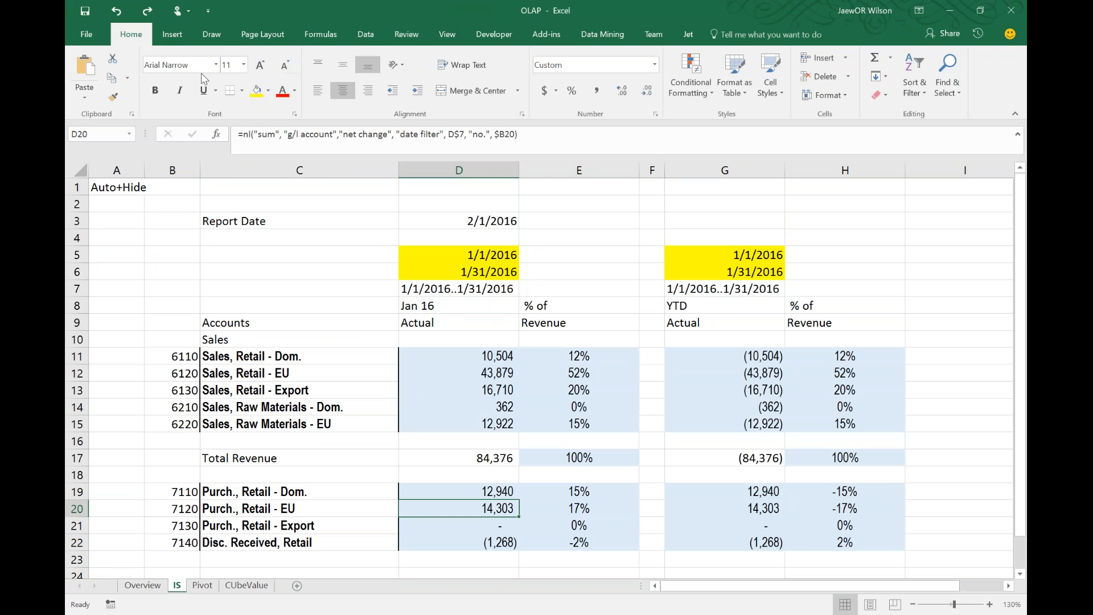
# On the Pivot sheet, replace Chart of Accounts in the pivot table's rows with Global Dimension 1 and Document Type
pyautogui.click(202, 585)
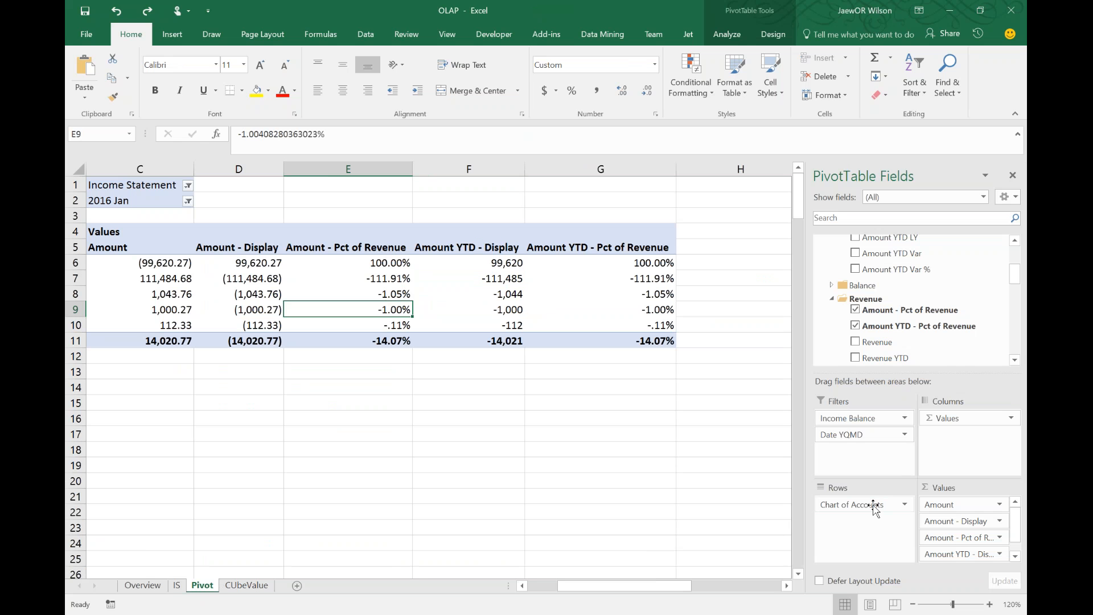
pyautogui.moveTo(852, 504); pyautogui.dragTo(915, 311)
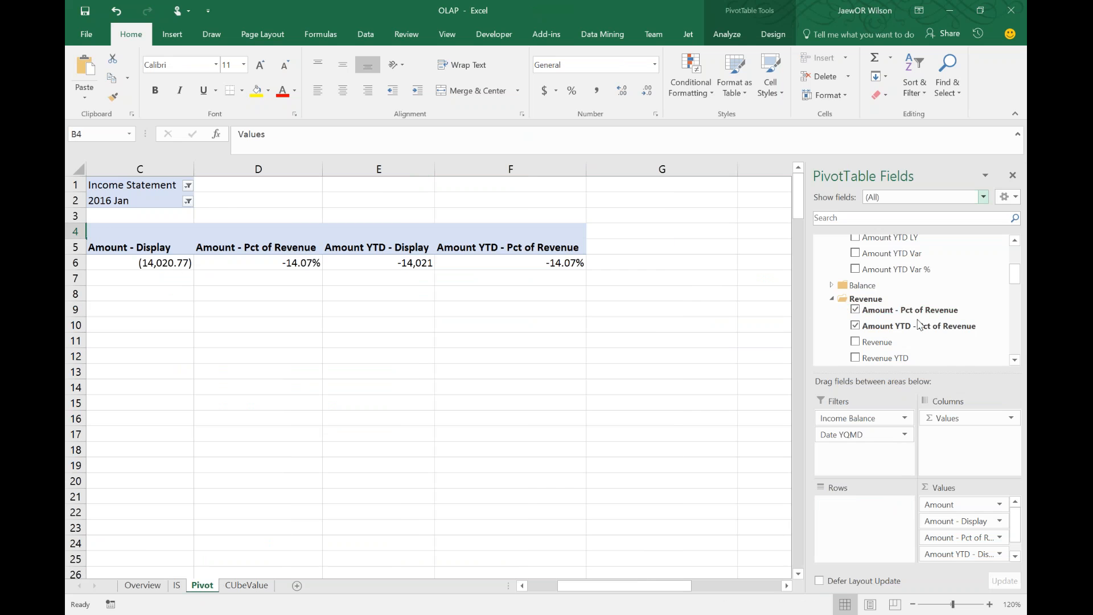
pyautogui.scroll(-4, 905, 315)
pyautogui.scroll(-3, 905, 315)
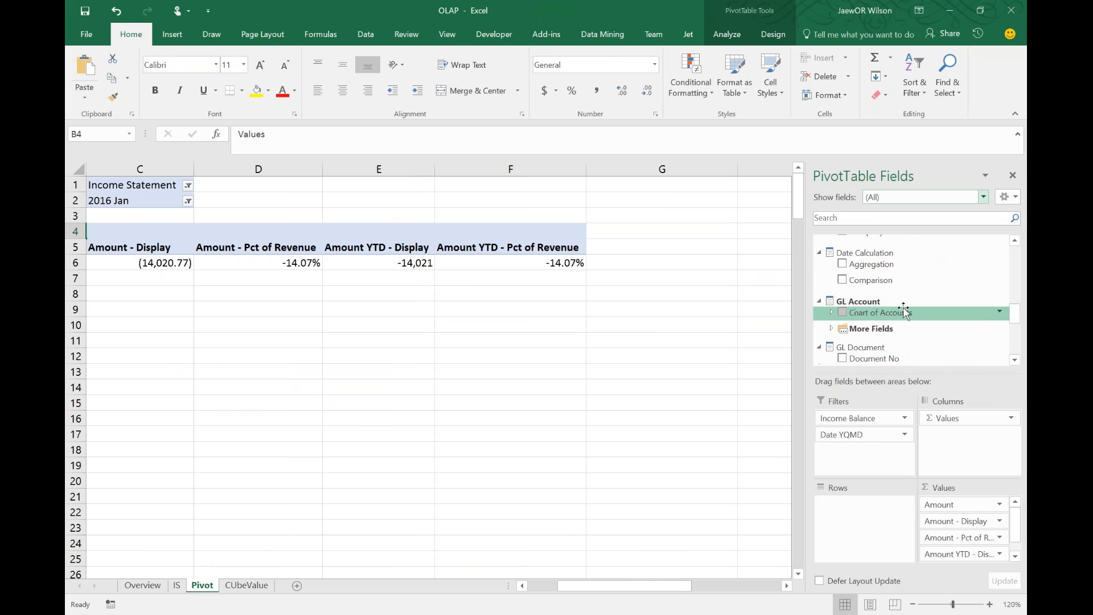
pyautogui.scroll(-1, 909, 318)
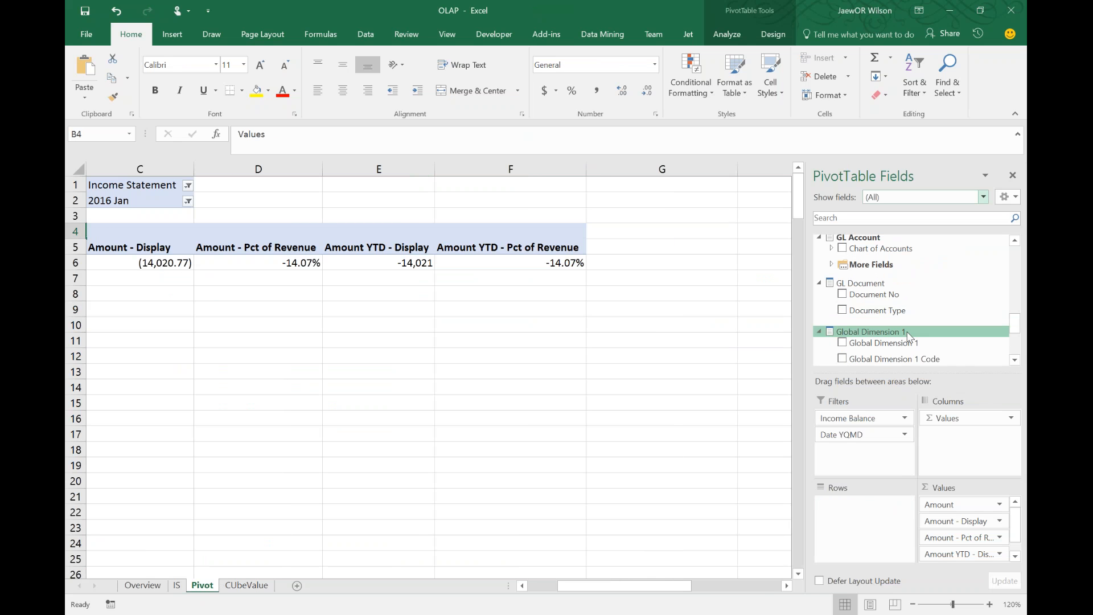
pyautogui.moveTo(903, 344); pyautogui.dragTo(876, 543)
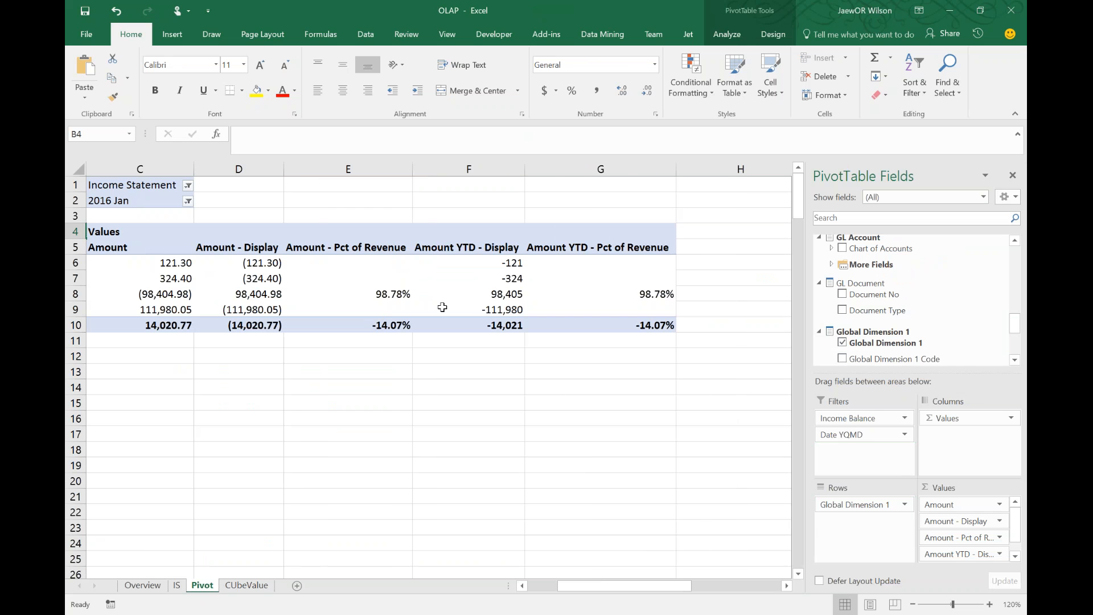
pyautogui.moveTo(883, 310); pyautogui.dragTo(871, 541)
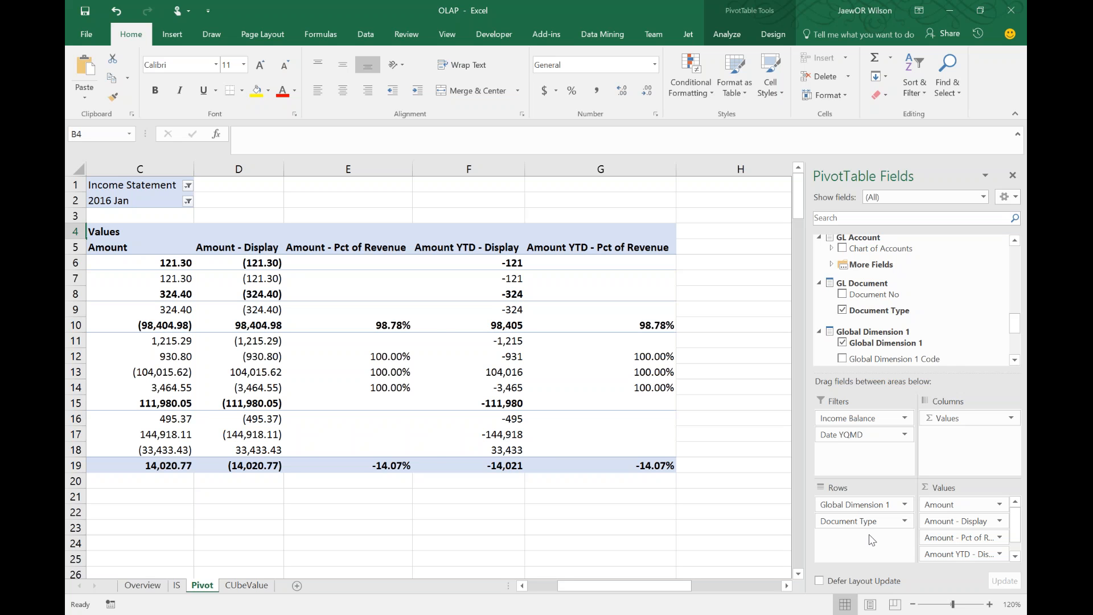
# Examine the SALES - Sales Payment row across the pivot table's measures up to Amount YTD - Pct of Revenue
pyautogui.click(442, 358)
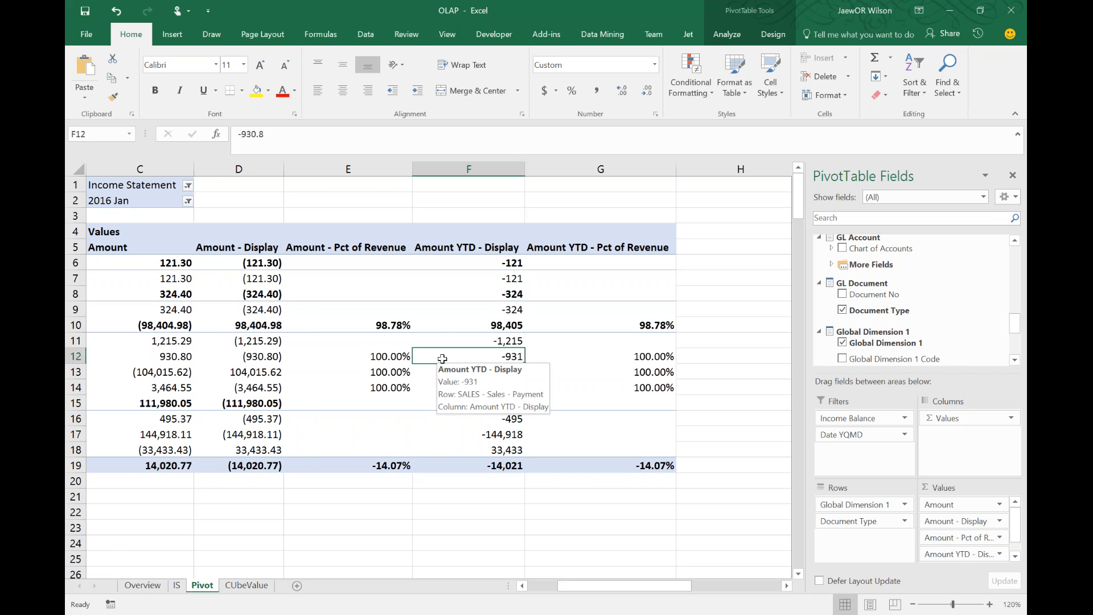
pyautogui.hotkey('ctrl', 'Left')
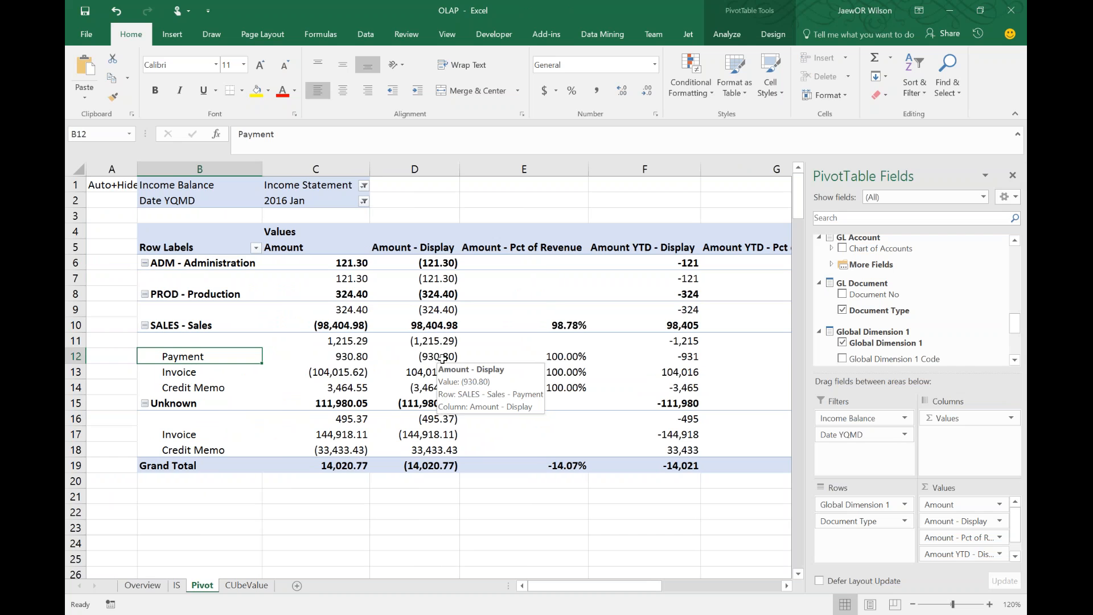
pyautogui.press('Right')
pyautogui.press('Right')
pyautogui.press('Right')
pyautogui.press('Right')
pyautogui.press('Right')
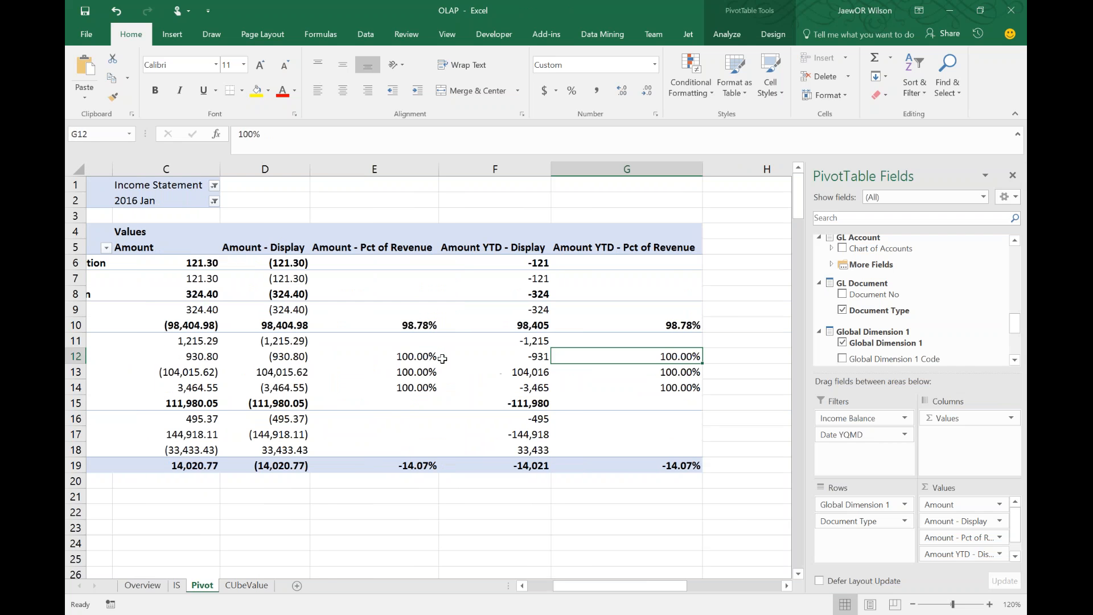
# Examine the GETPIVOTDATA percentage formulas in column K beside the pivot table
pyautogui.press('Right')
pyautogui.press('Right')
pyautogui.press('Right')
pyautogui.press('Right')
pyautogui.press('Up')
pyautogui.press('Up')
pyautogui.press('Up')
pyautogui.press('Up')
pyautogui.press('Down')
pyautogui.press('Down')
pyautogui.press('Down')
pyautogui.press('Up')
pyautogui.press('Up')
pyautogui.press('Up')
pyautogui.press('Up')
pyautogui.press('Down')
pyautogui.press('Down')
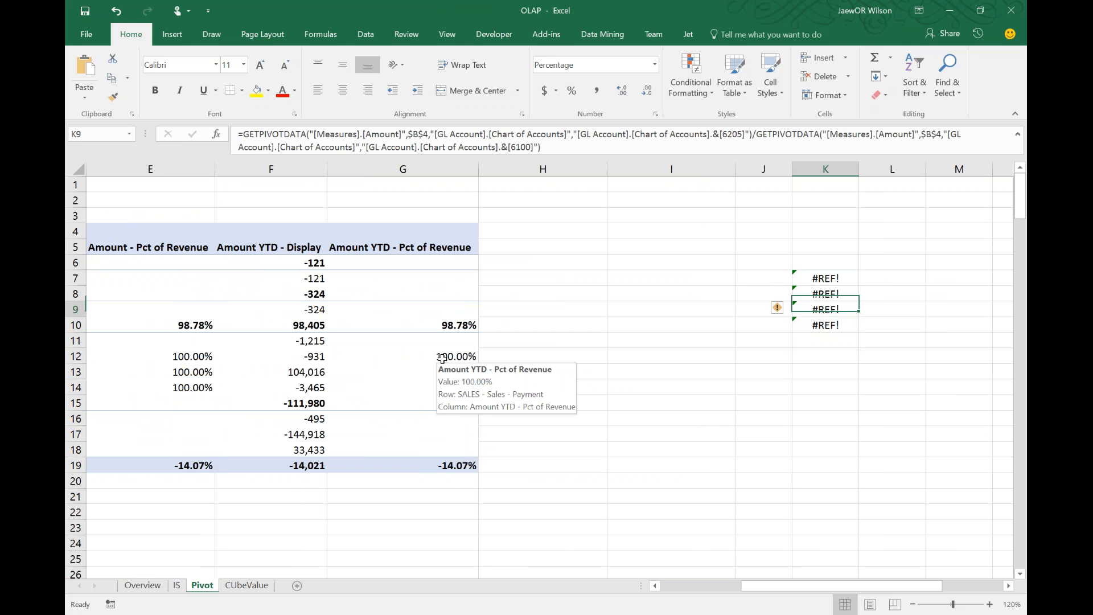
pyautogui.press('Down')
pyautogui.press('Down')
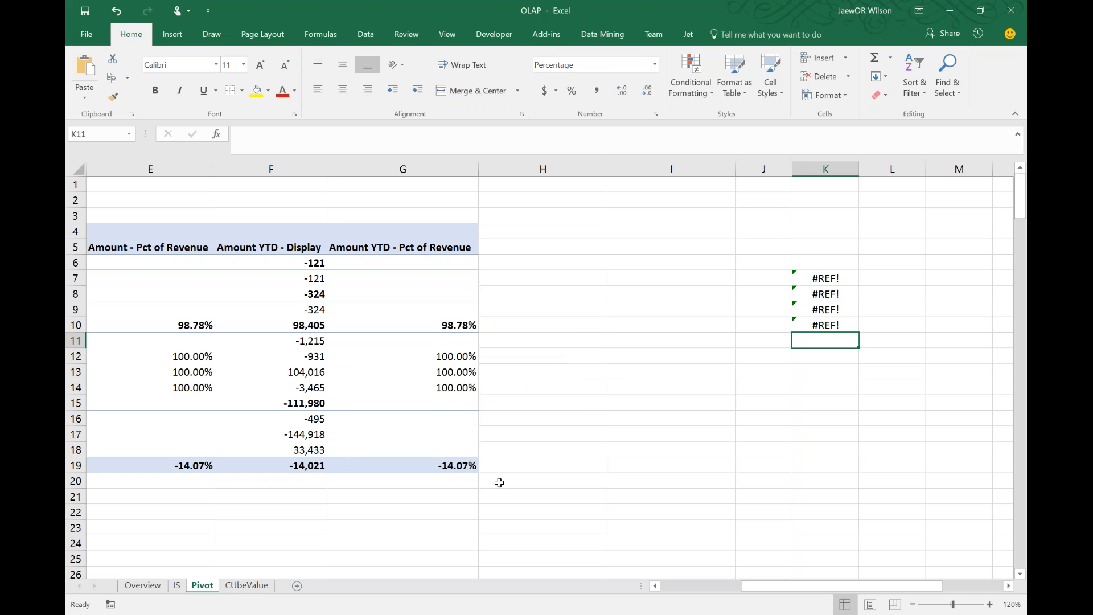
pyautogui.click(462, 388)
# Switch to Power BI Desktop and start a new report
pyautogui.hotkey('alt', 'Tab')
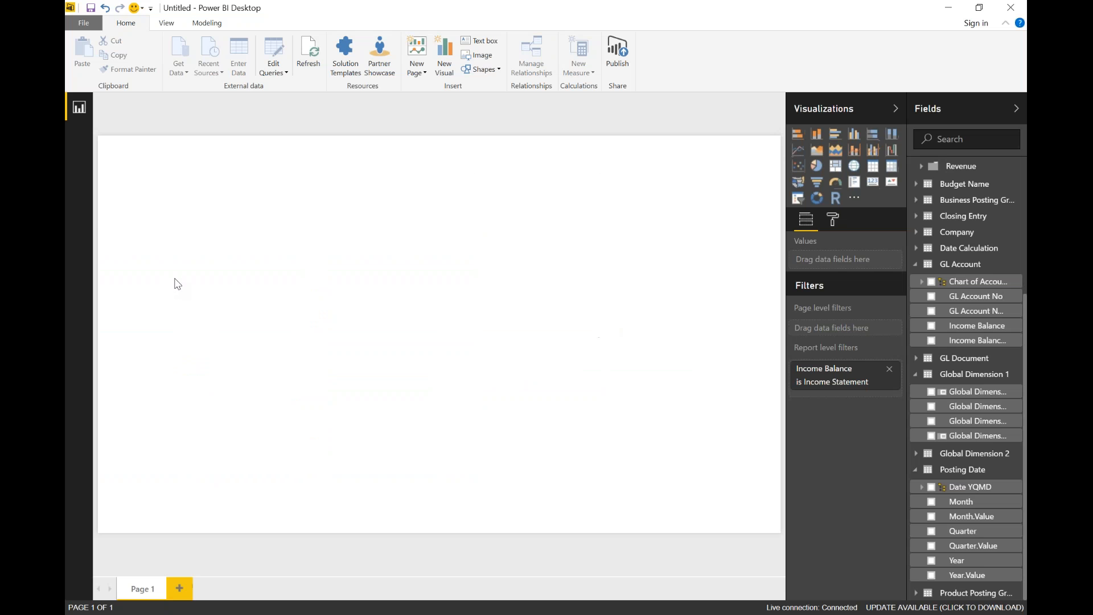
pyautogui.click(90, 22)
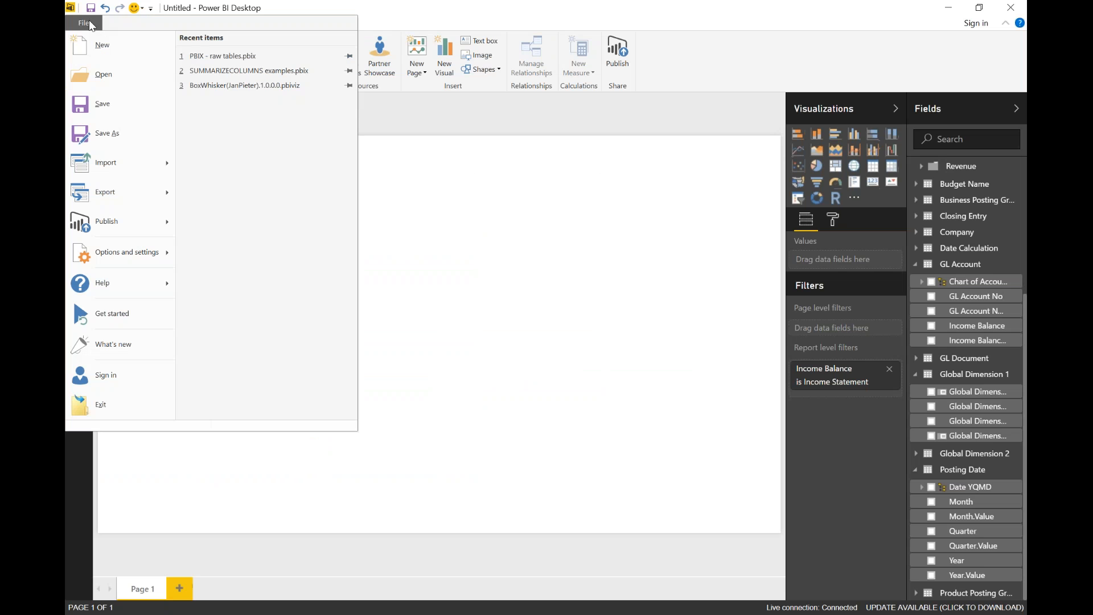
pyautogui.click(93, 45)
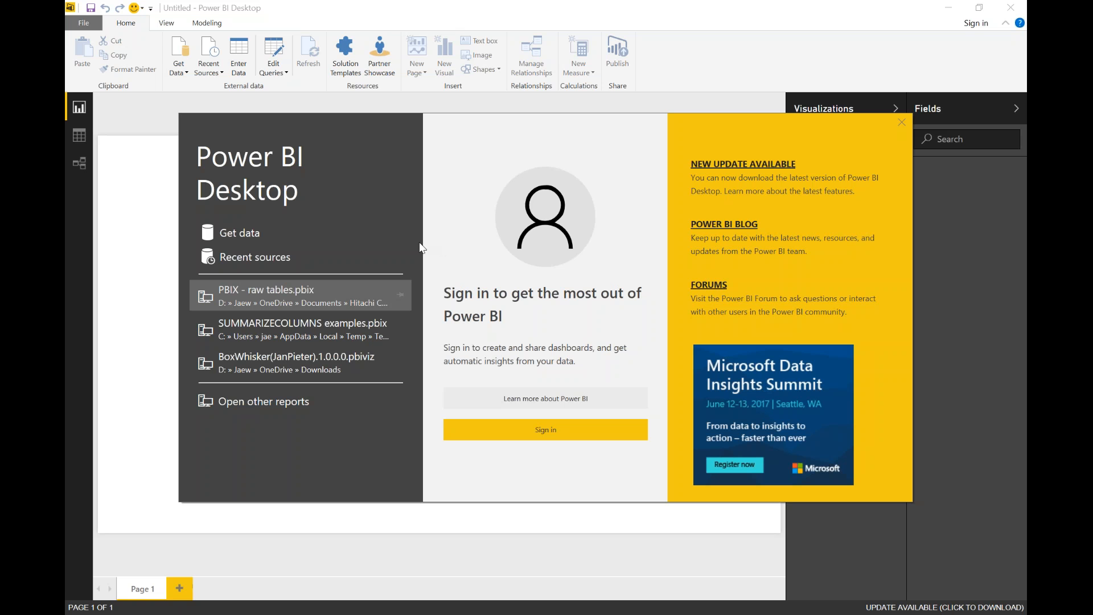
# Start getting data from a SQL Server Analysis Services database
pyautogui.click(241, 235)
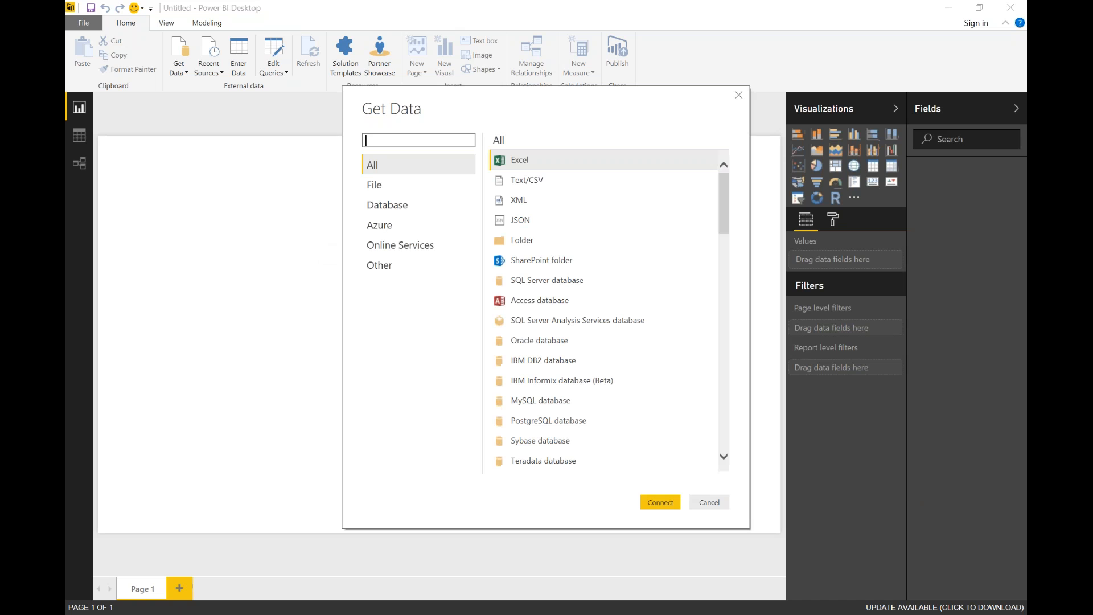
pyautogui.click(397, 206)
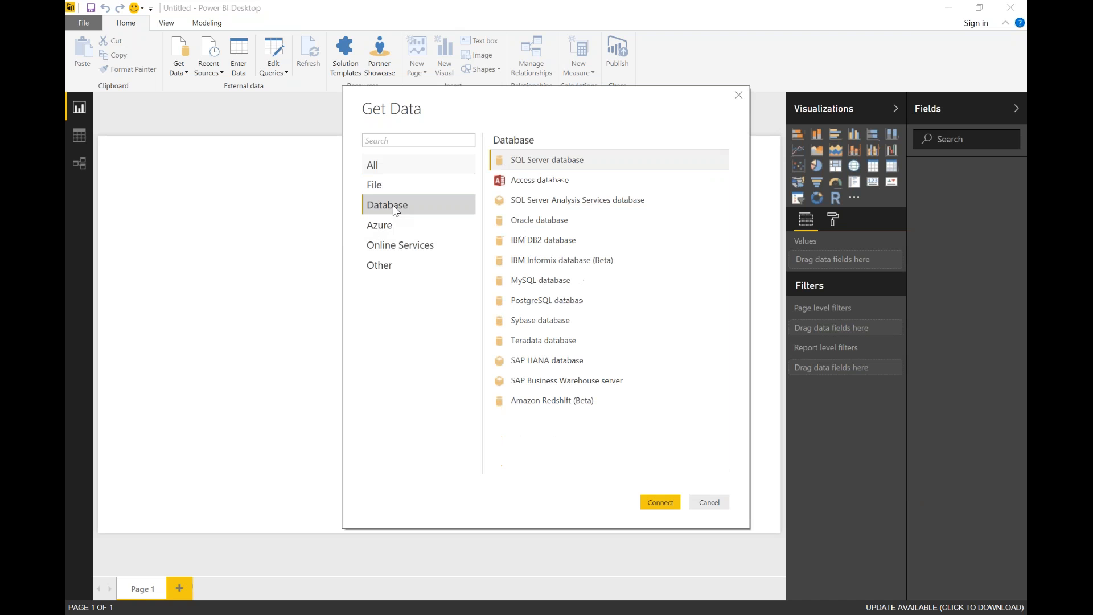
pyautogui.click(521, 208)
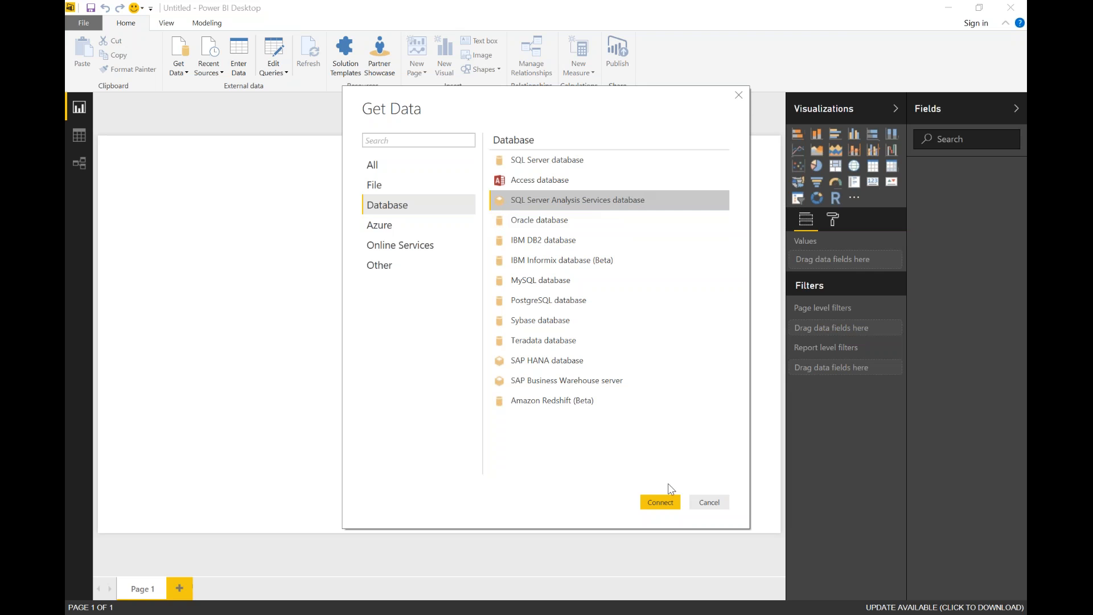
pyautogui.click(672, 503)
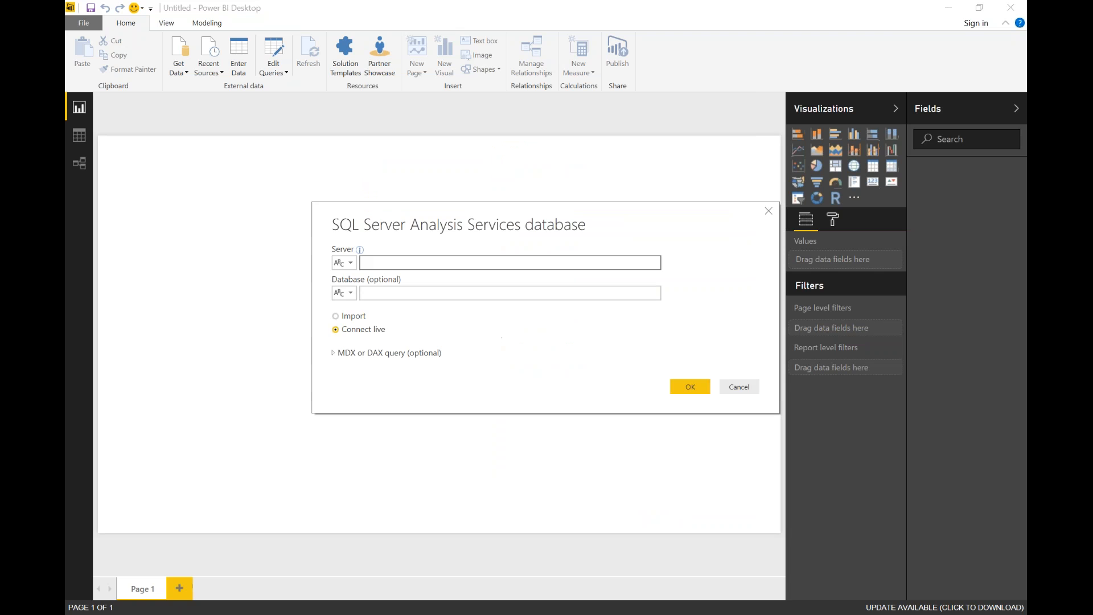
# Enter localhost as the server and JetNavOlap as the database, with the connection mode set to Connect live
pyautogui.write('loclah')
pyautogui.press('BackSpace')
pyautogui.press('BackSpace')
pyautogui.press('BackSpace')
pyautogui.write('alhost')
pyautogui.press('Tab')
pyautogui.press('Tab')
pyautogui.write('JetNavOl')
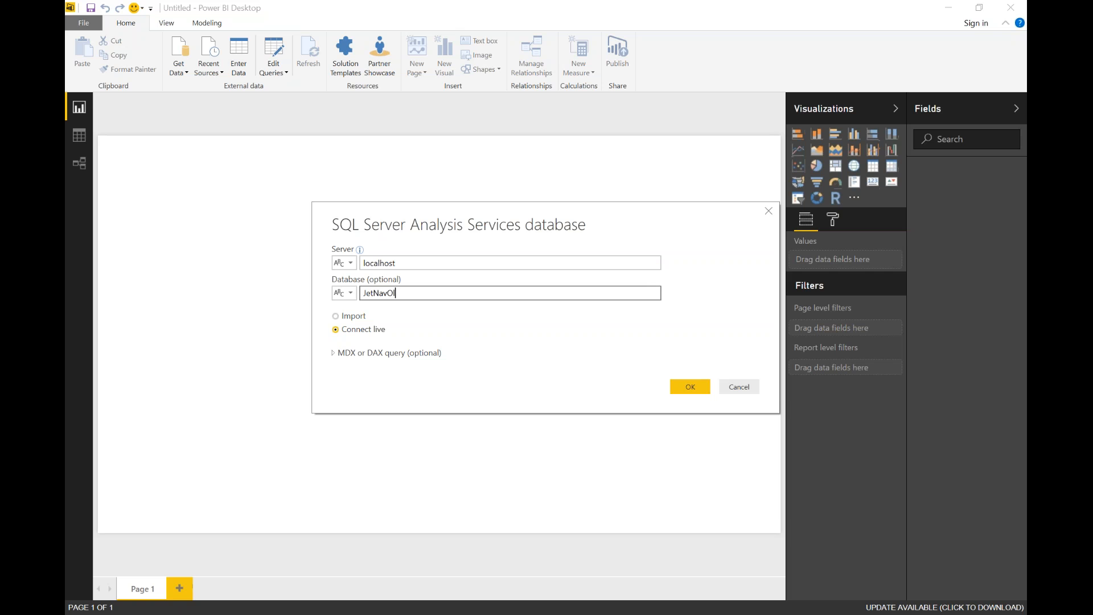
pyautogui.write('ap')
pyautogui.click(348, 318)
pyautogui.click(349, 331)
pyautogui.click(348, 317)
pyautogui.click(353, 331)
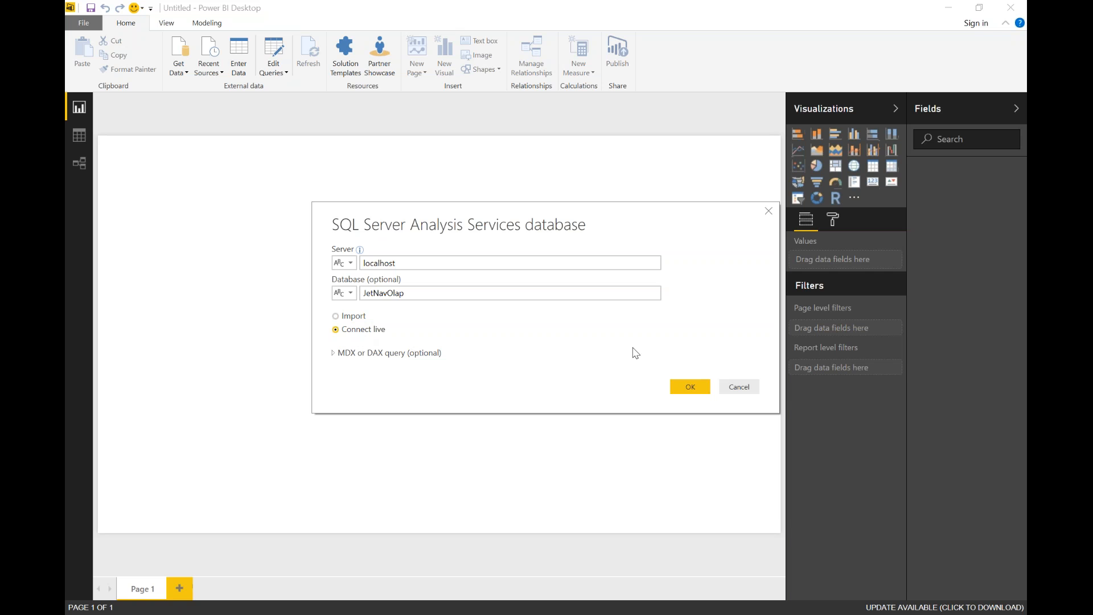
# Connect to the database and load its Finance perspective into the report
pyautogui.click(685, 393)
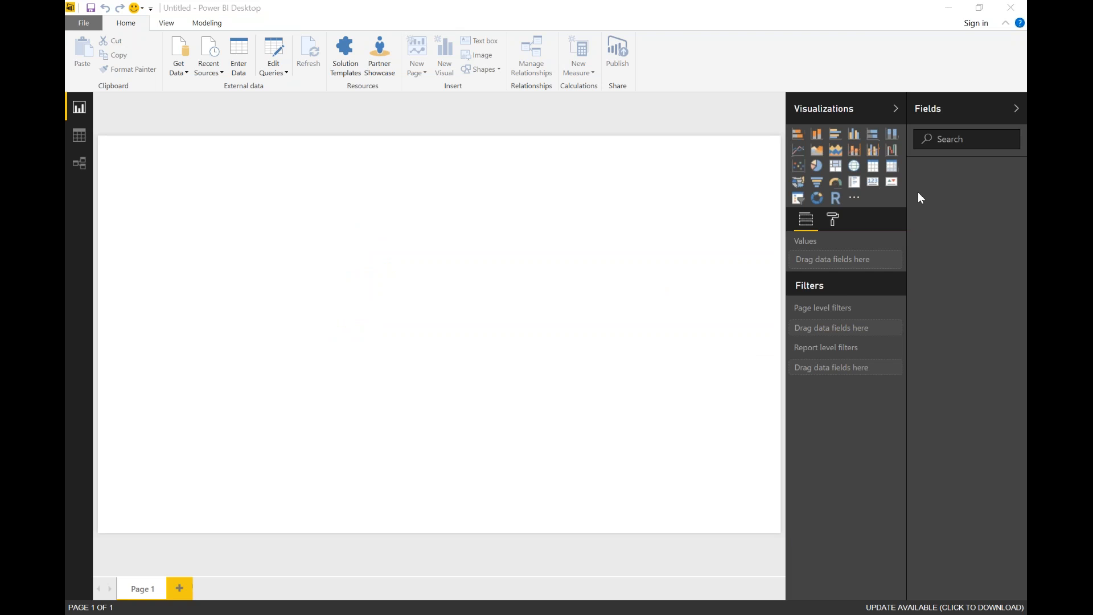
pyautogui.click(342, 182)
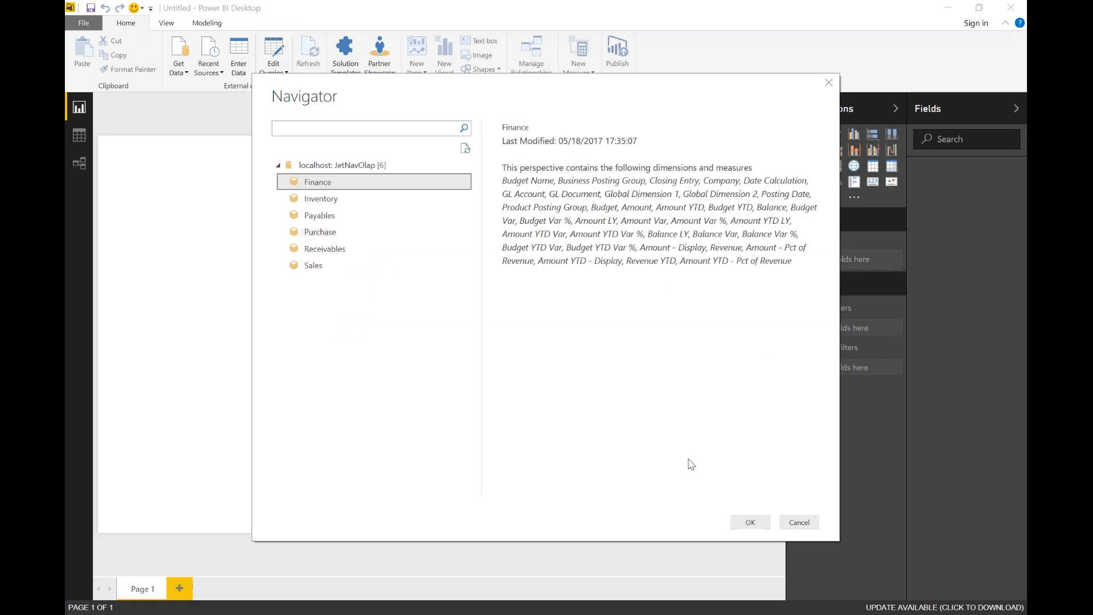
pyautogui.click(749, 521)
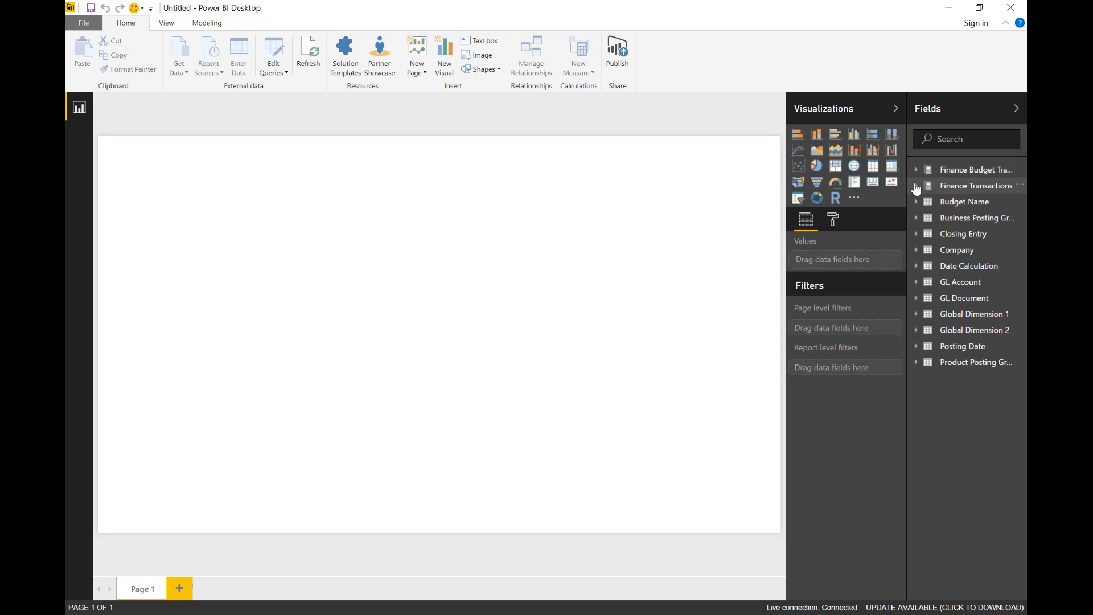
# Create a chart from the Amount - Display and Amount - Pct of Revenue measures of Finance Transactions
pyautogui.click(916, 187)
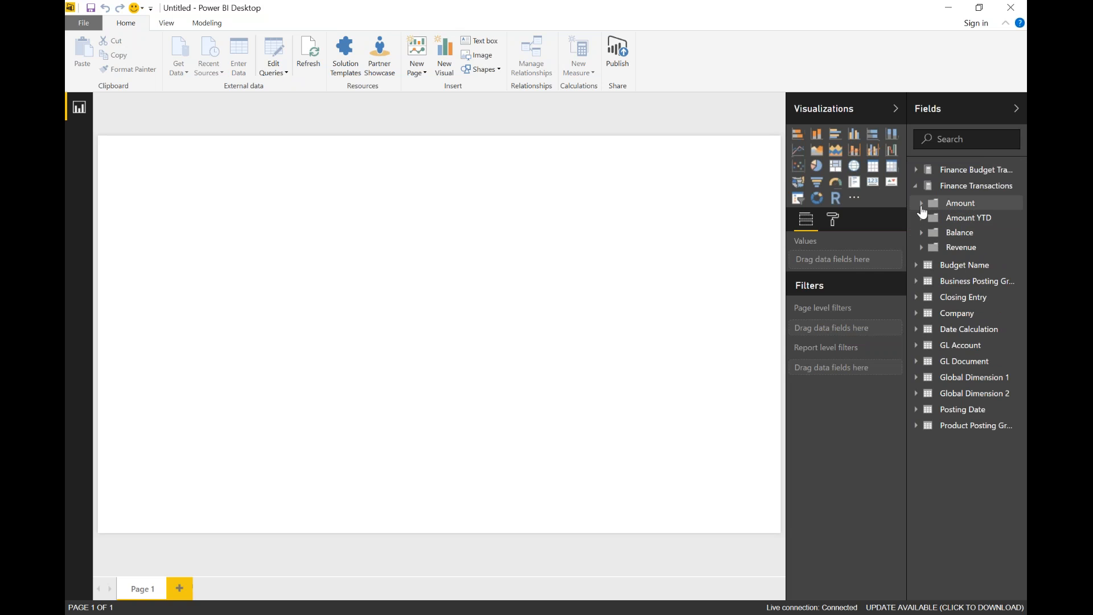
pyautogui.click(922, 206)
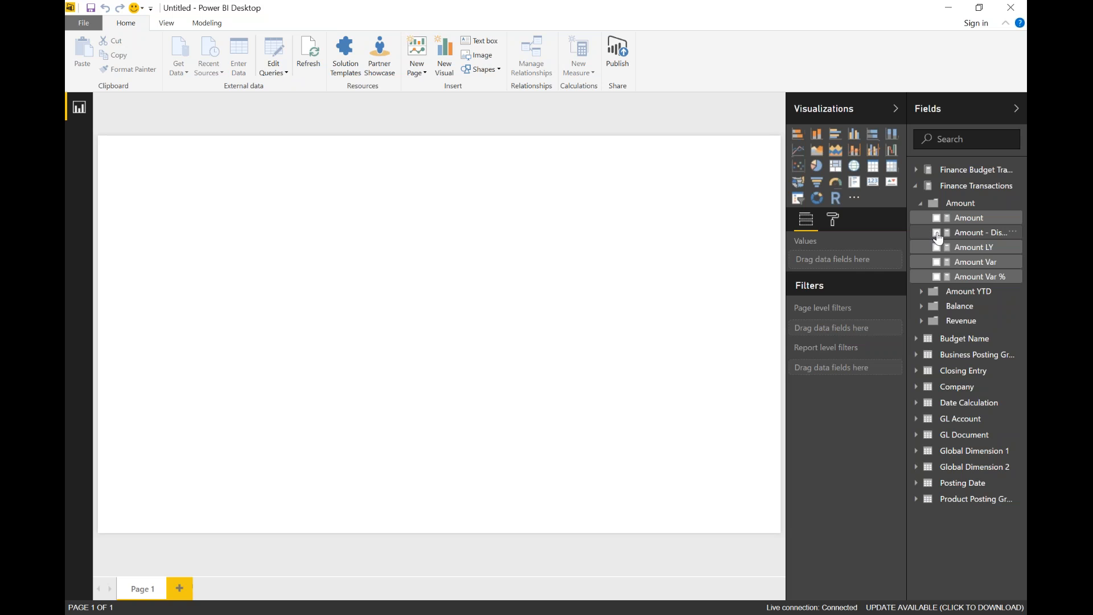
pyautogui.click(936, 232)
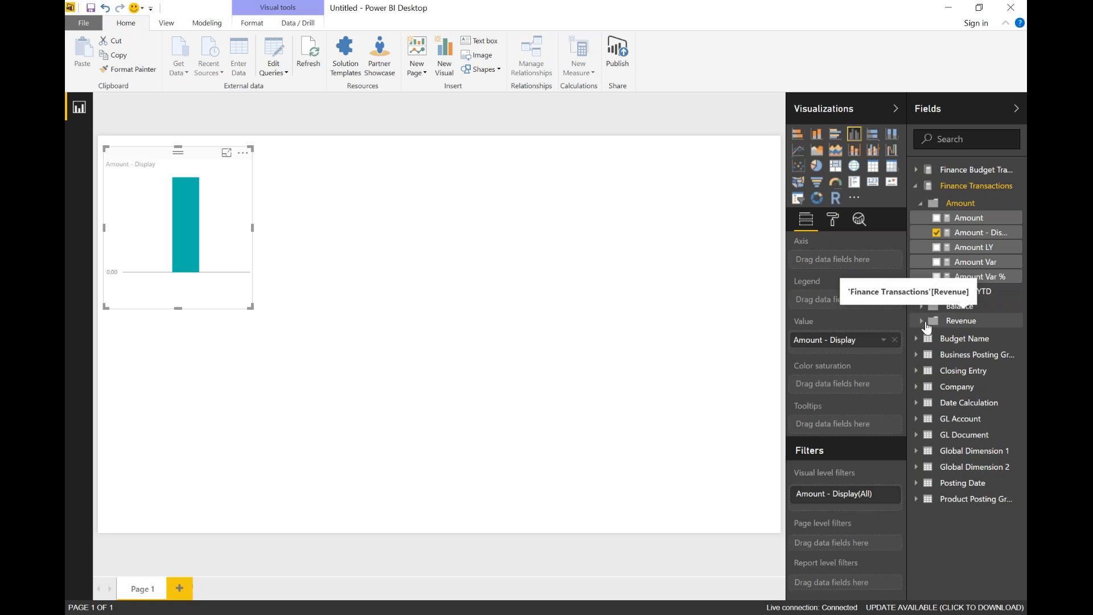
pyautogui.click(921, 322)
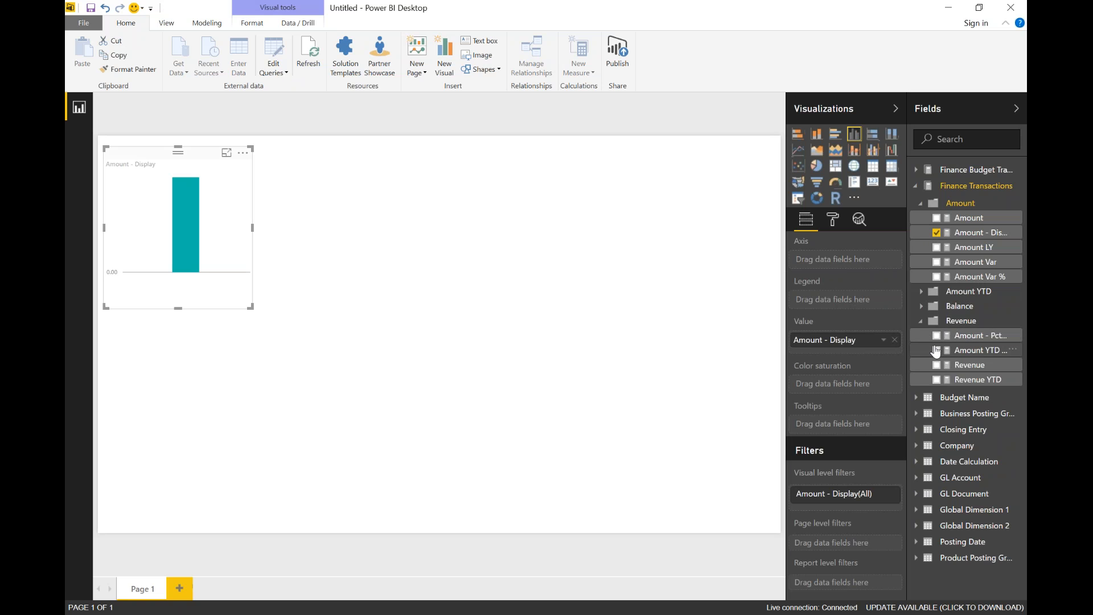
pyautogui.click(936, 336)
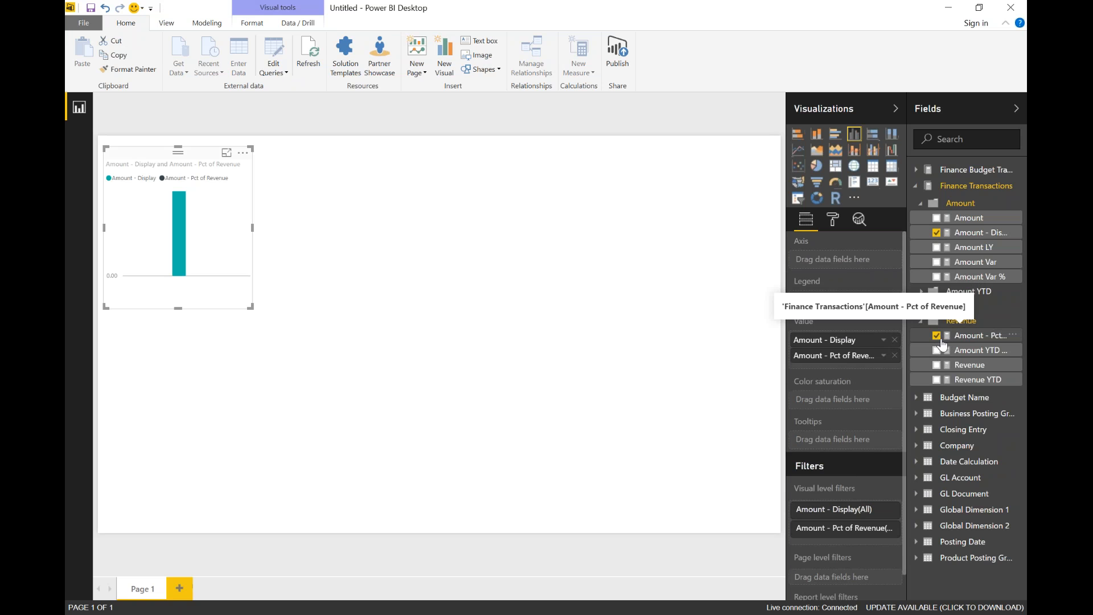
# Change the visual to a line and stacked column chart with GL Account's Chart of Accounts hierarchy as the shared axis
pyautogui.click(856, 153)
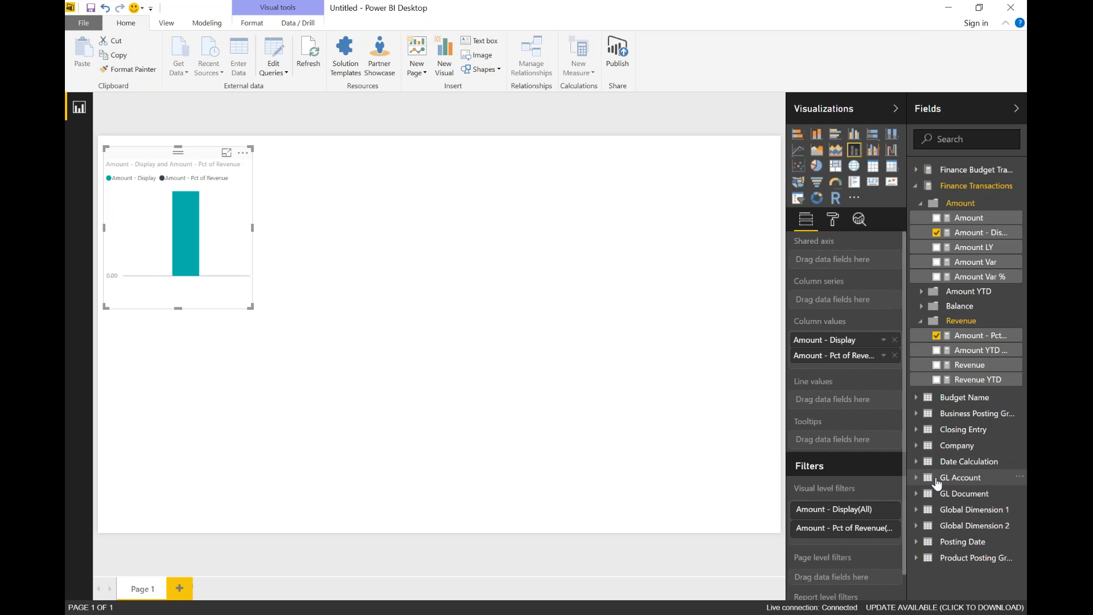
pyautogui.click(916, 478)
pyautogui.click(916, 479)
pyautogui.click(916, 479)
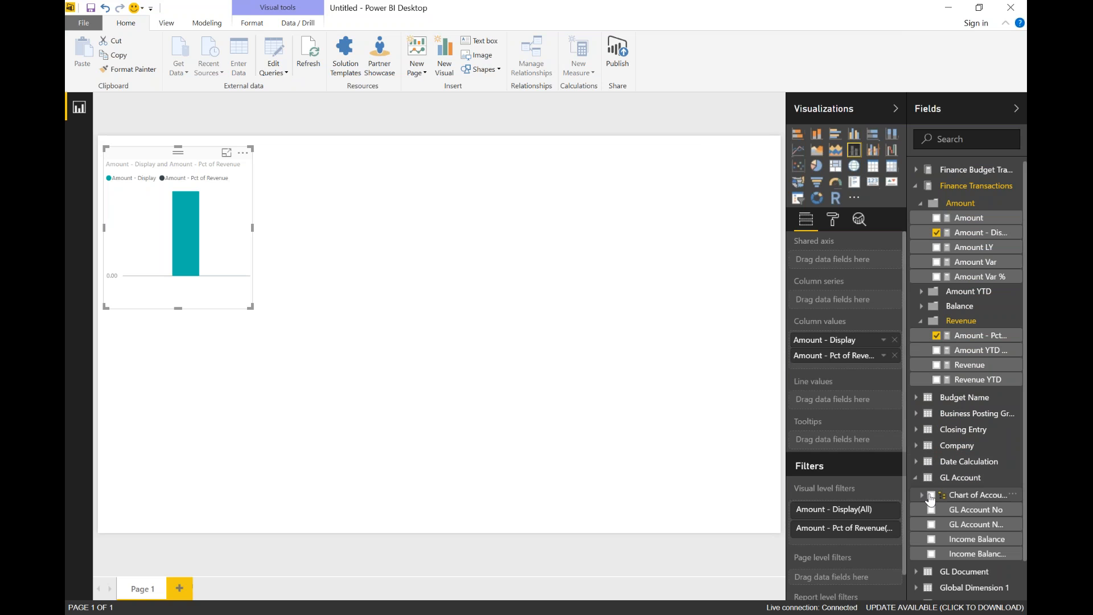
pyautogui.click(930, 495)
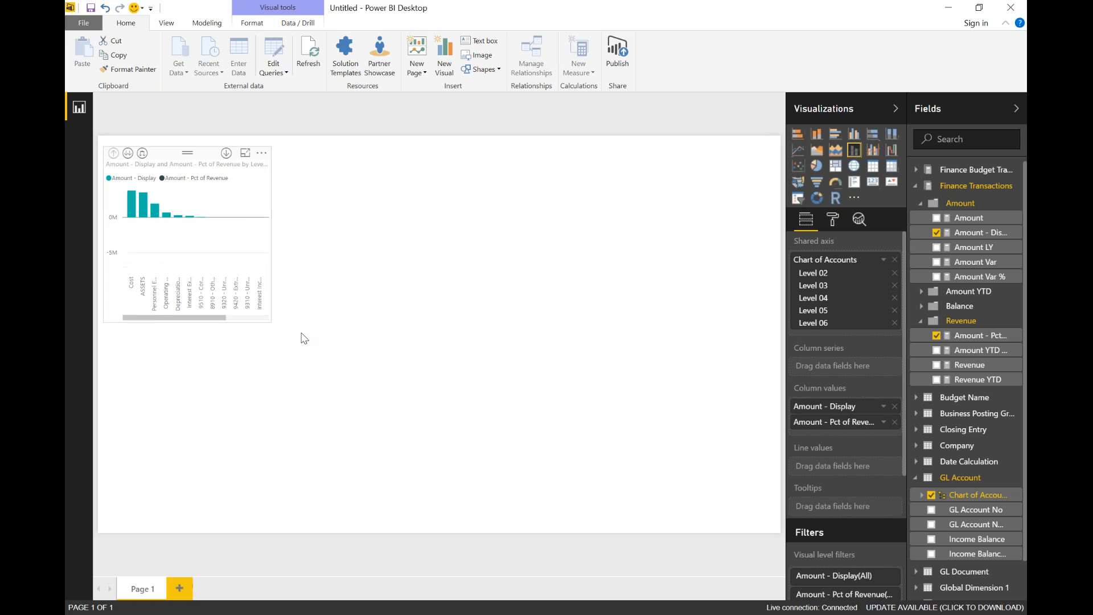
# Enlarge the chart slightly and move Amount - Pct of Revenue from the column values to the line values
pyautogui.moveTo(248, 307); pyautogui.dragTo(311, 334)
pyautogui.click(363, 294)
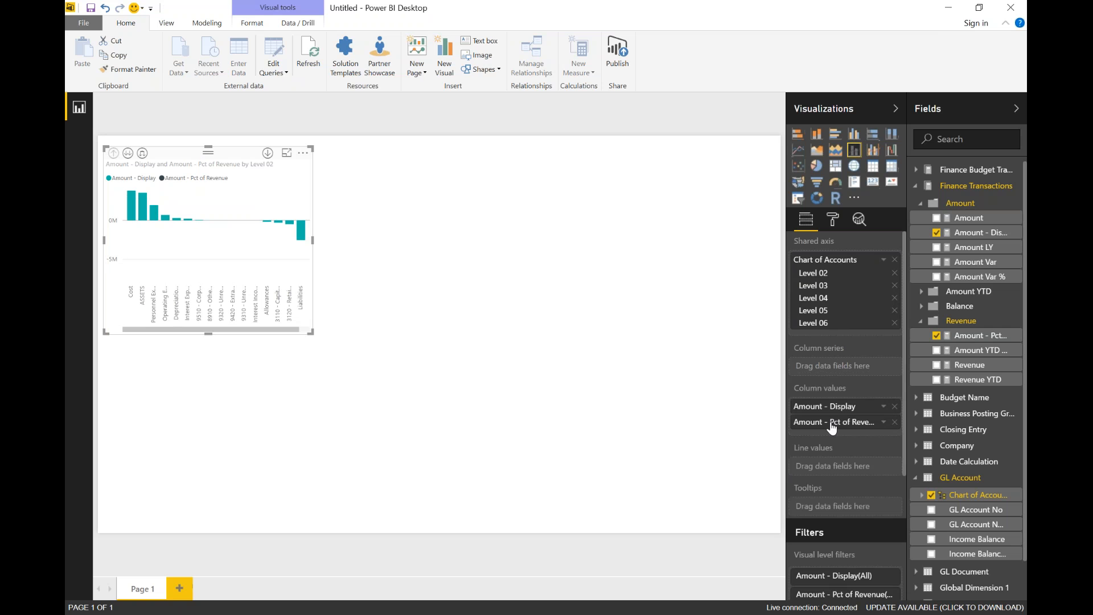
pyautogui.moveTo(831, 425); pyautogui.dragTo(834, 468)
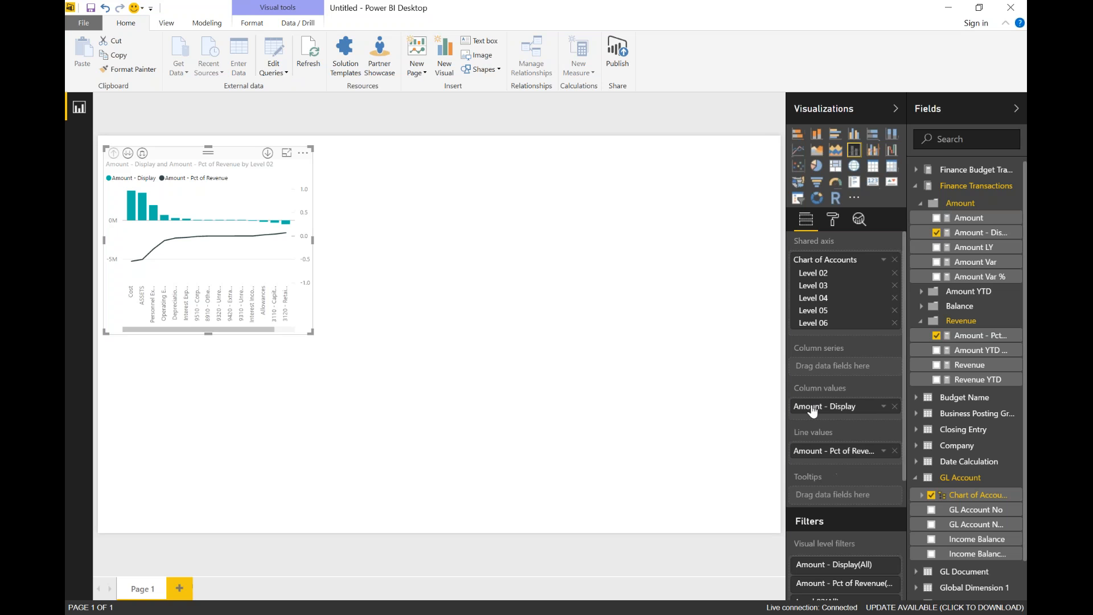
# Convert the visual to a stacked bar chart and remove Amount - Pct of Revenue from its values
pyautogui.click(798, 134)
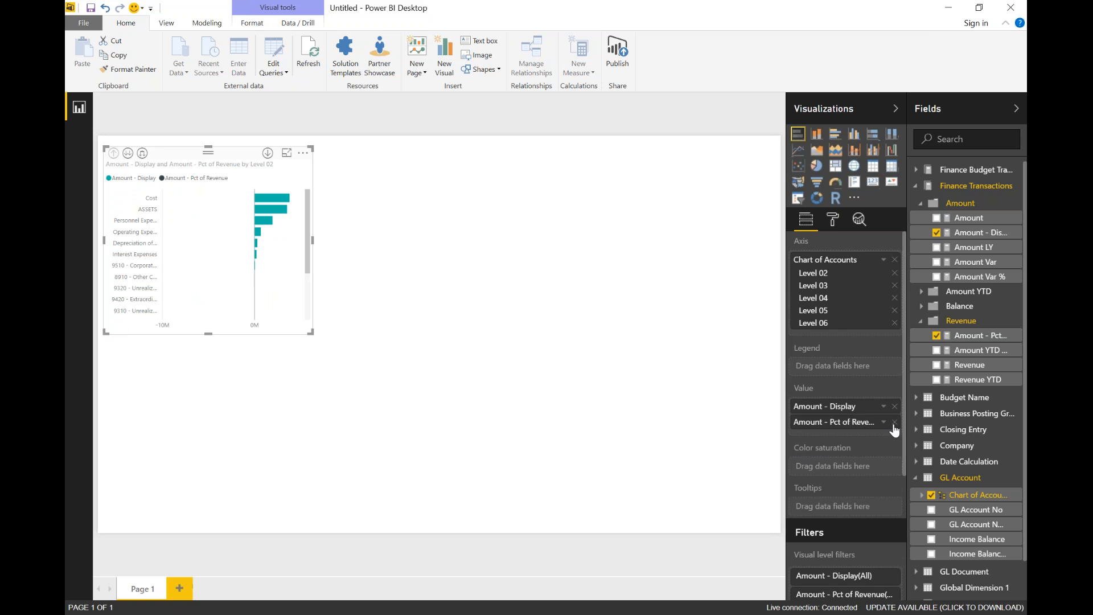
pyautogui.click(894, 422)
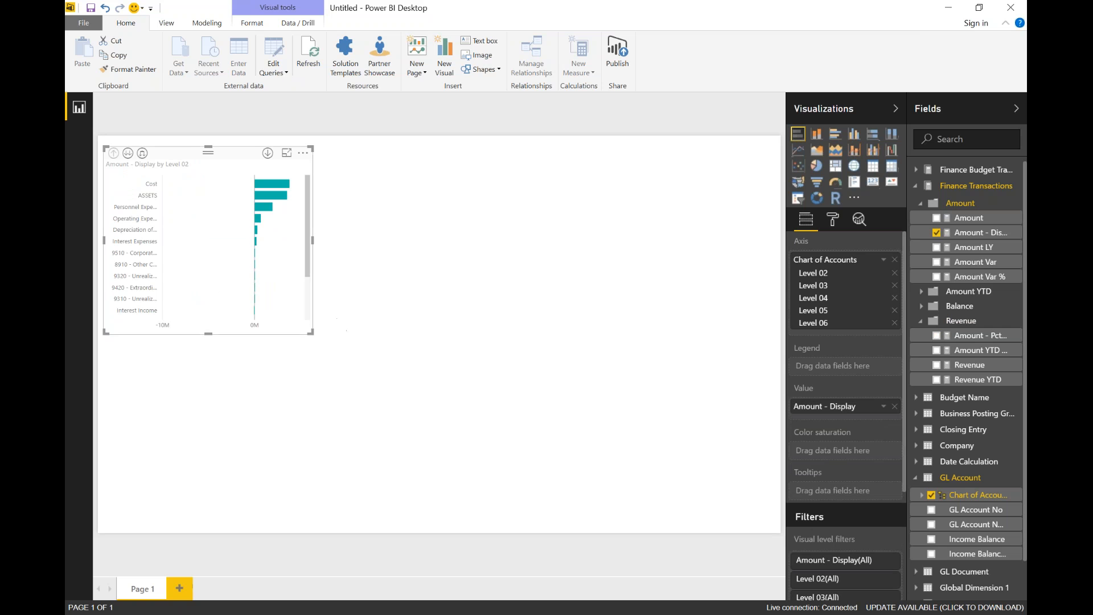
# Enlarge the stacked bar chart to cover most of the page's height and about two fifths of its width
pyautogui.moveTo(311, 336); pyautogui.dragTo(357, 480)
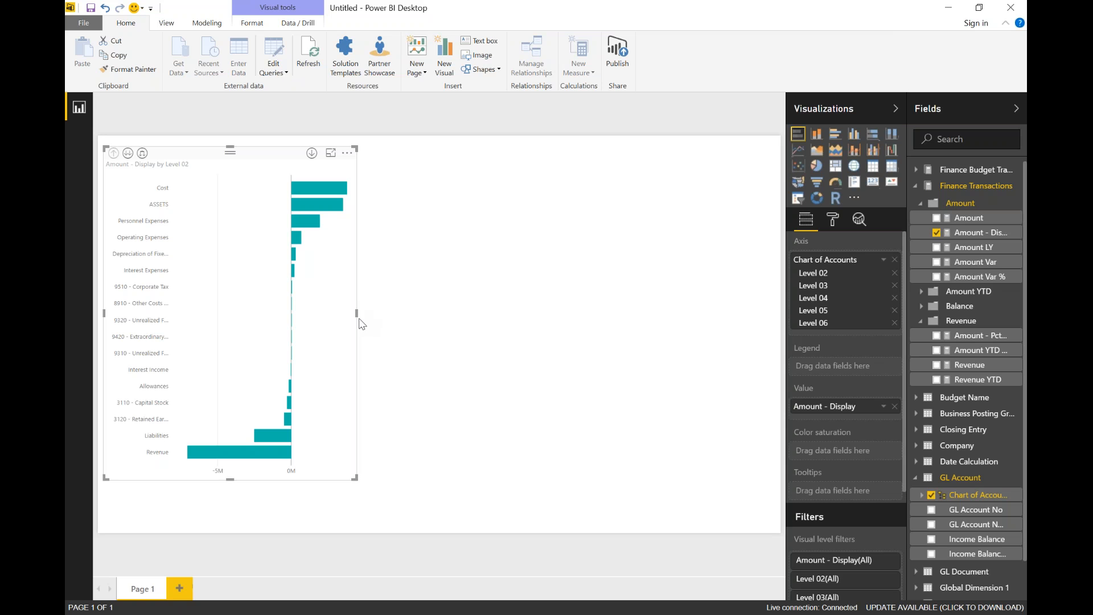
pyautogui.moveTo(358, 313); pyautogui.dragTo(392, 313)
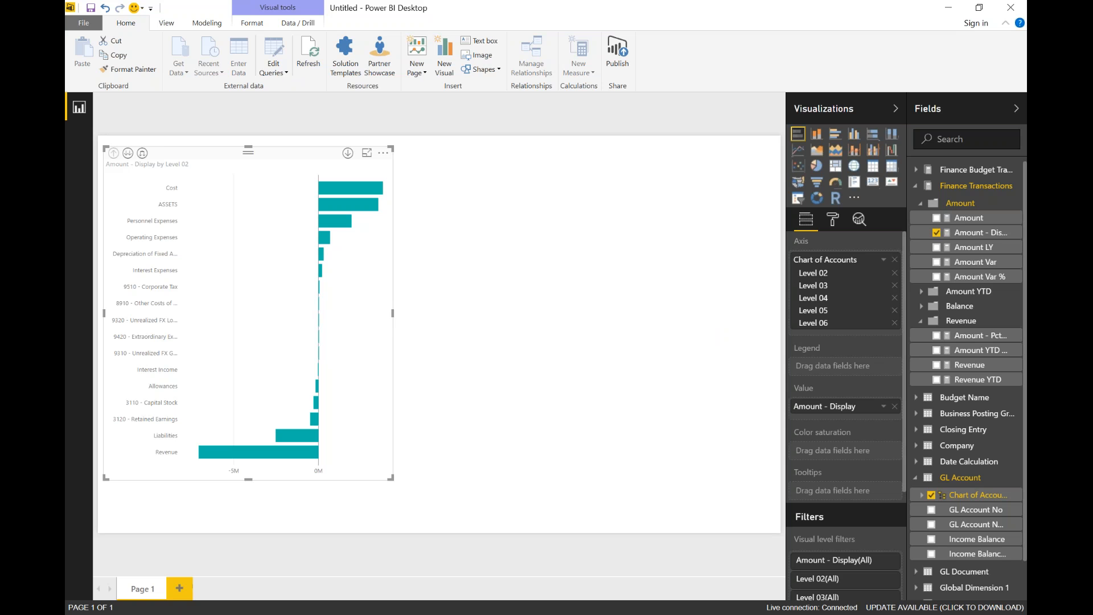
pyautogui.click(798, 199)
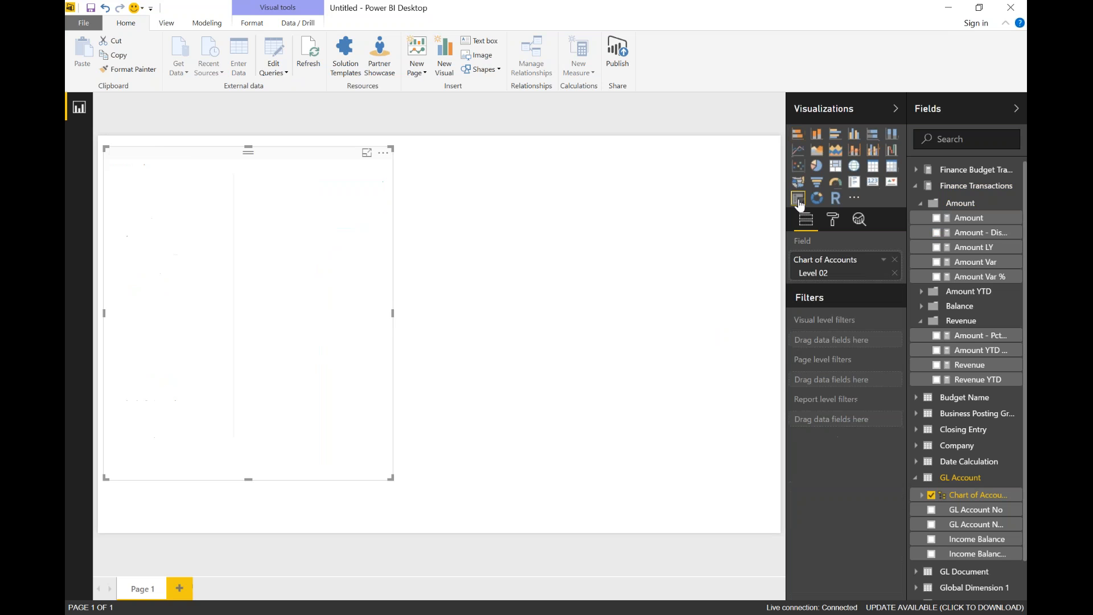
pyautogui.hotkey('ctrl', 'z')
# Try a separate slicer on the plain Month field of Posting Date and remove it again
pyautogui.click(664, 249)
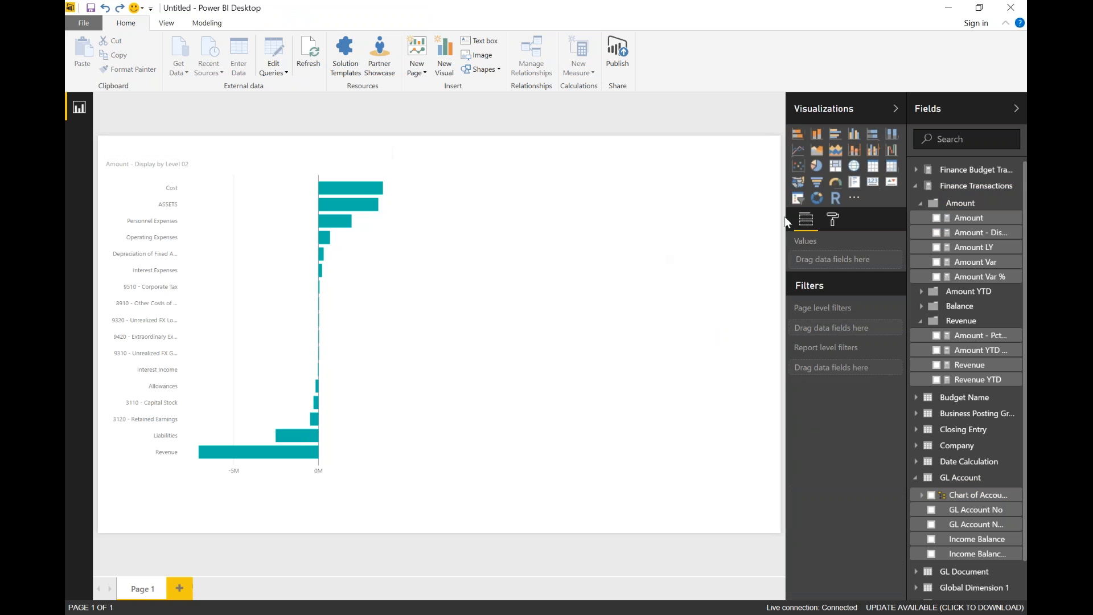
pyautogui.click(798, 199)
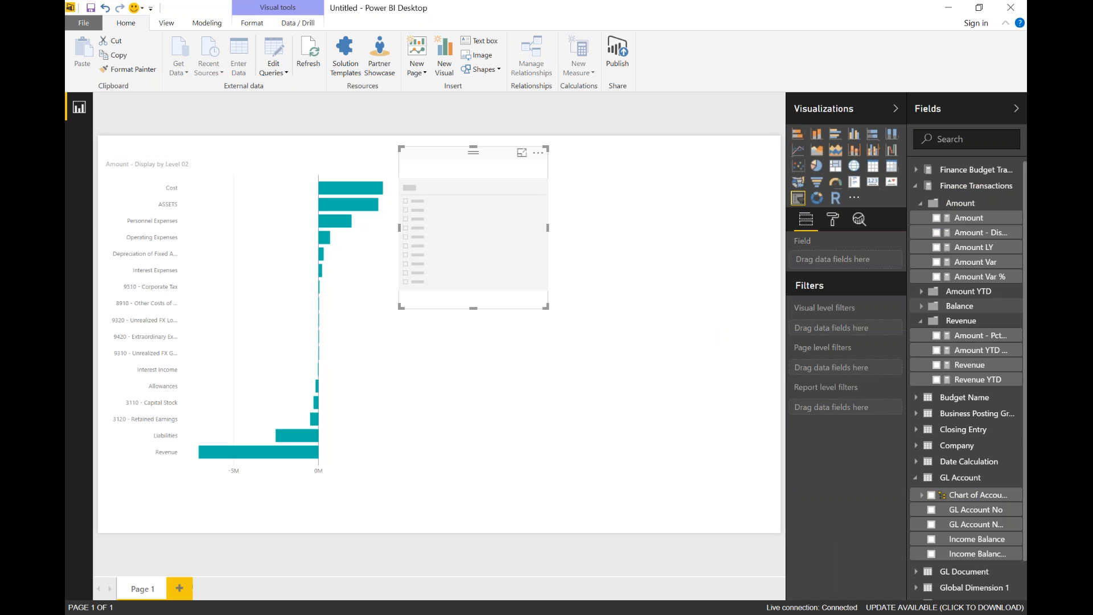
pyautogui.click(983, 449)
pyautogui.scroll(-2, 983, 453)
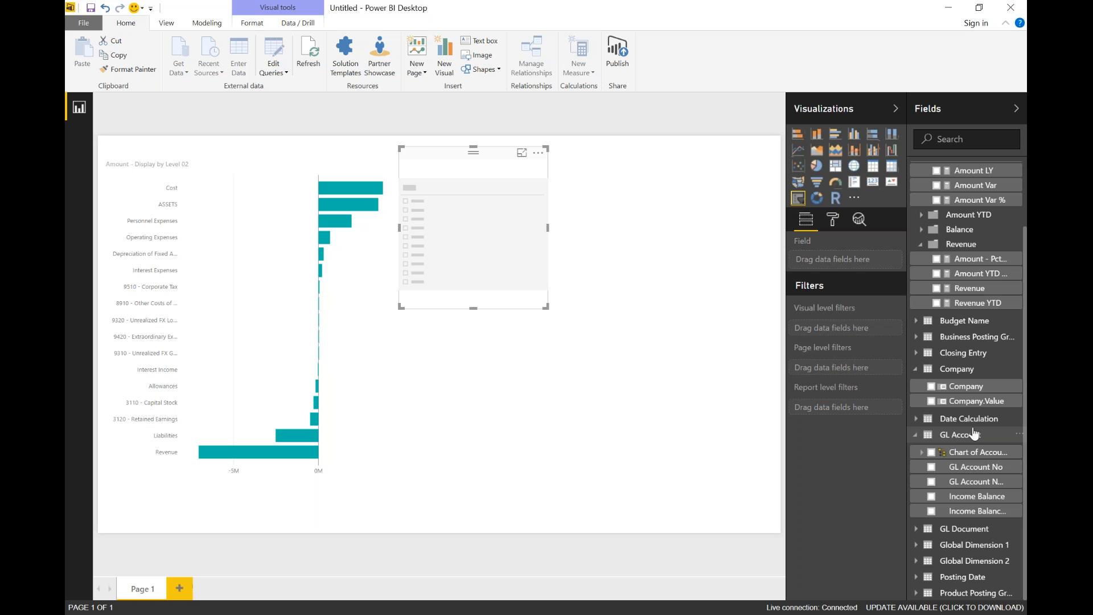
pyautogui.click(919, 578)
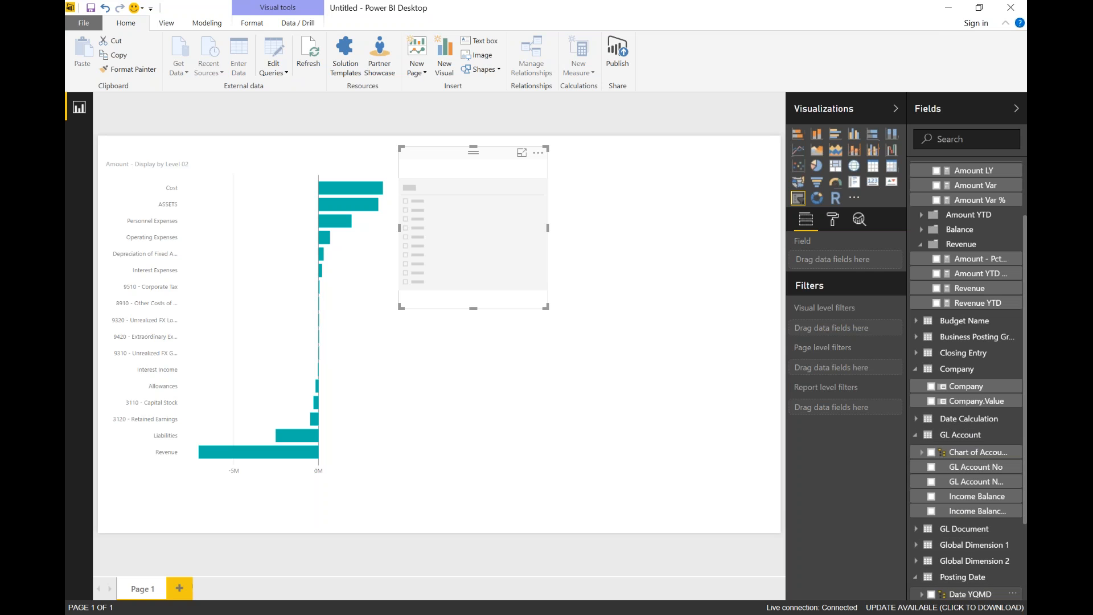
pyautogui.scroll(-2, 964, 587)
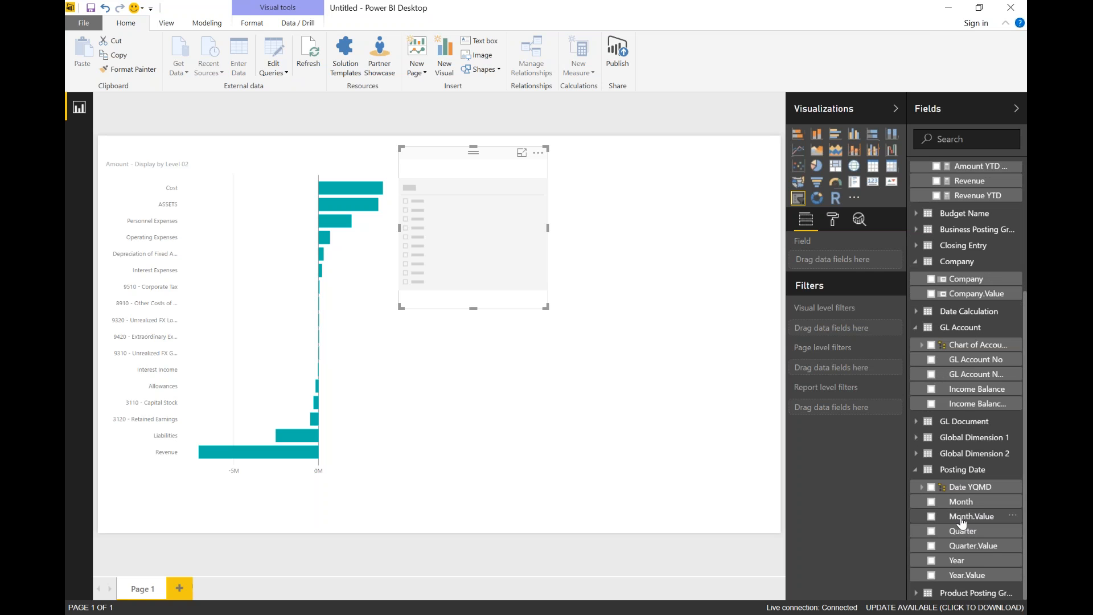
pyautogui.moveTo(961, 502); pyautogui.dragTo(461, 222)
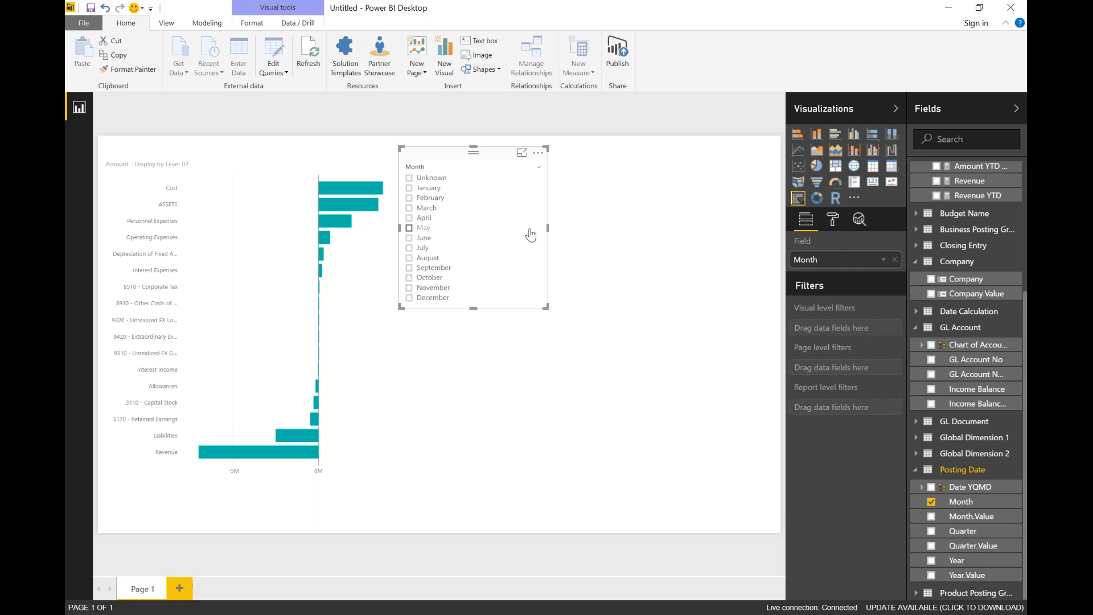
pyautogui.moveTo(963, 519); pyautogui.dragTo(475, 235)
pyautogui.click(893, 260)
pyautogui.moveTo(977, 522); pyautogui.dragTo(966, 502)
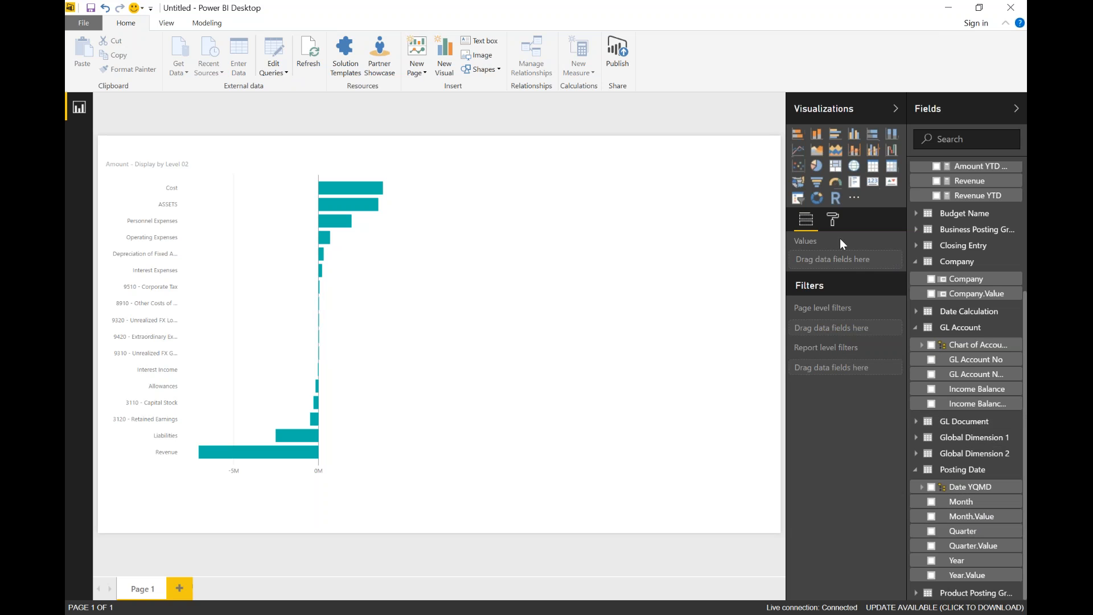
# Add a slicer beside the bar chart using the Month level of Posting Date's Date YQMD hierarchy
pyautogui.click(798, 198)
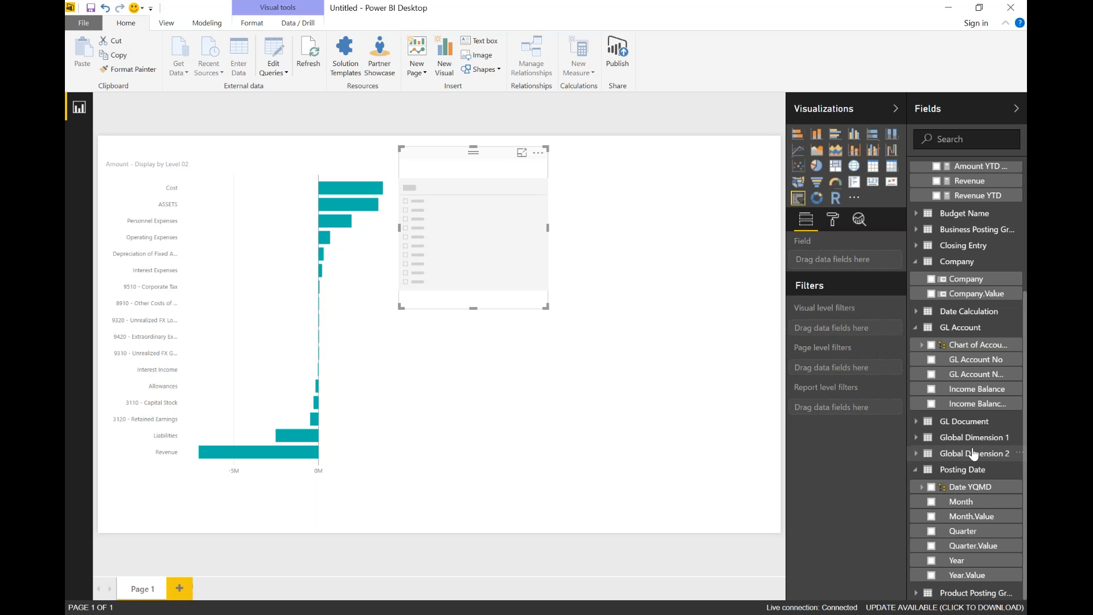
pyautogui.click(922, 488)
pyautogui.moveTo(962, 530); pyautogui.dragTo(432, 239)
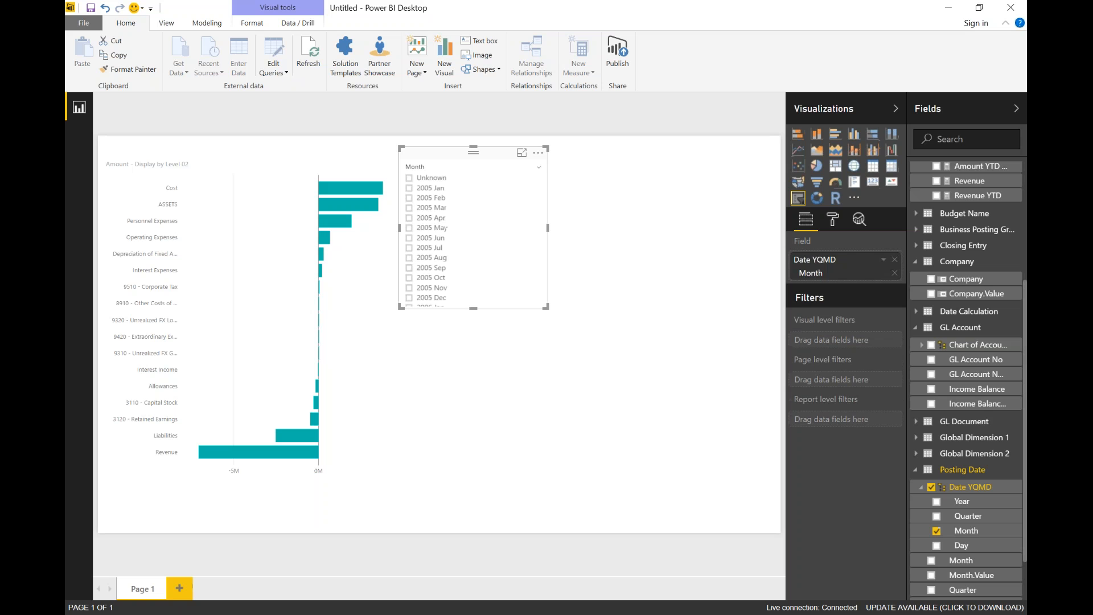
# Filter the report to 2016 Jan with the Month slicer
pyautogui.click(431, 249)
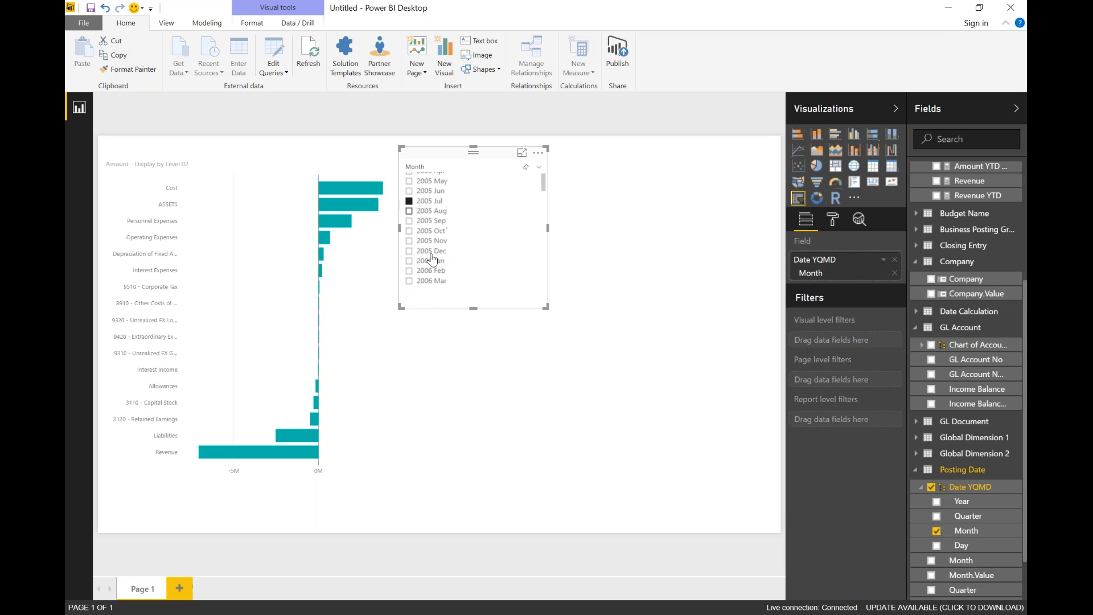
pyautogui.scroll(-3, 432, 256)
pyautogui.scroll(-3, 433, 256)
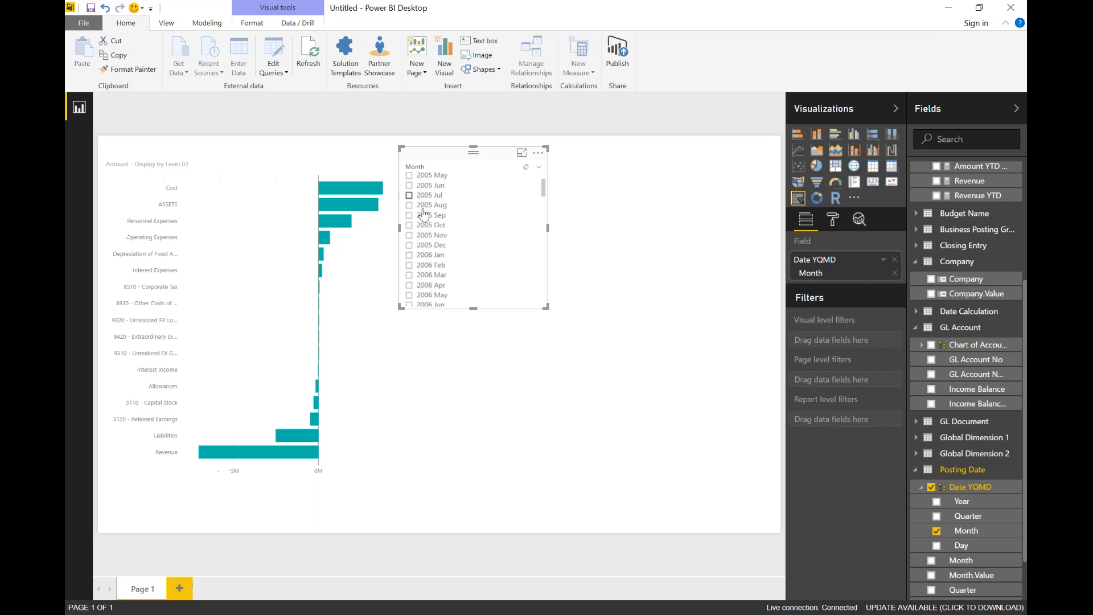
pyautogui.scroll(-20, 449, 239)
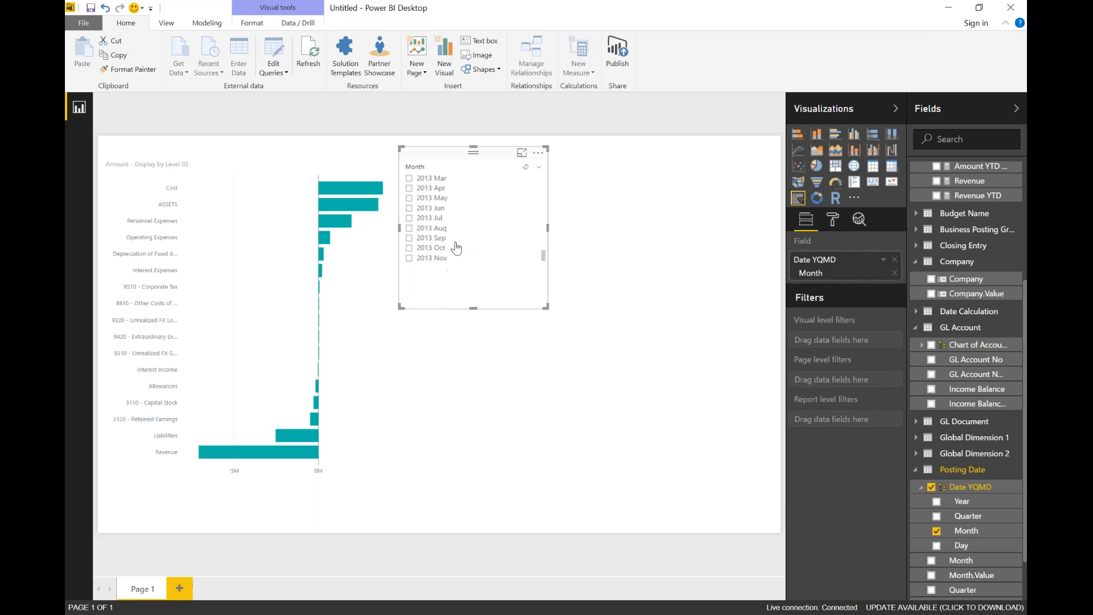
pyautogui.scroll(-5, 458, 251)
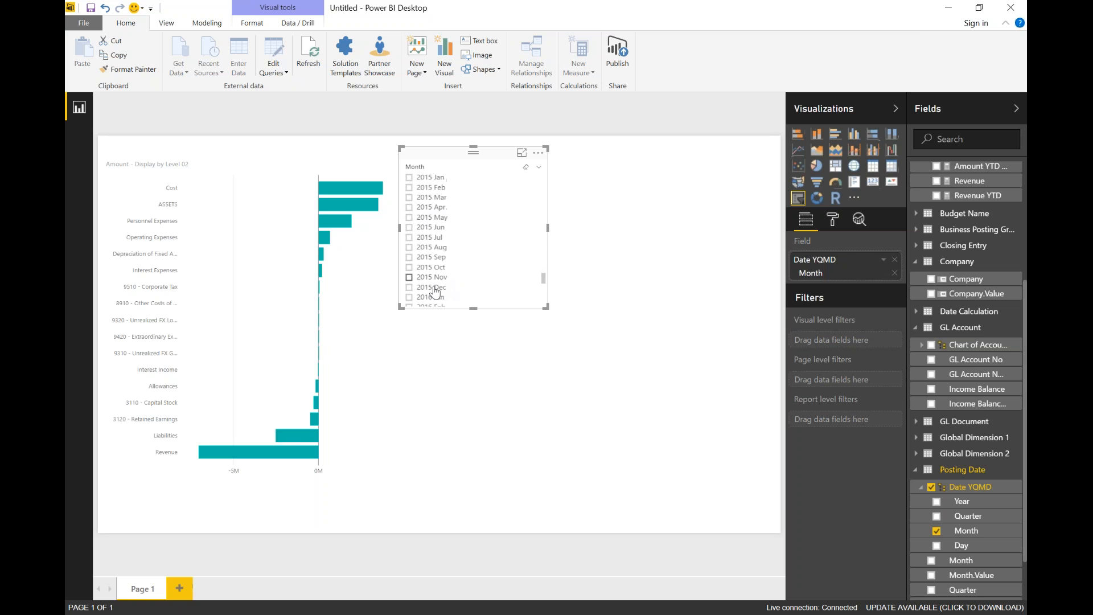
pyautogui.scroll(-5, 433, 294)
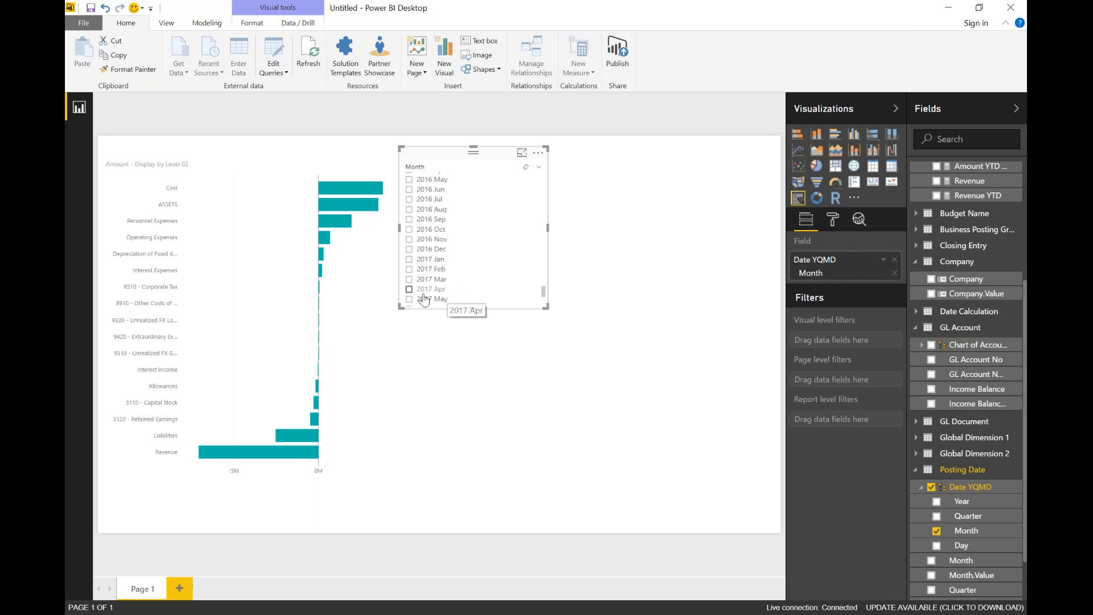
pyautogui.click(423, 280)
pyautogui.click(433, 261)
pyautogui.scroll(2, 434, 250)
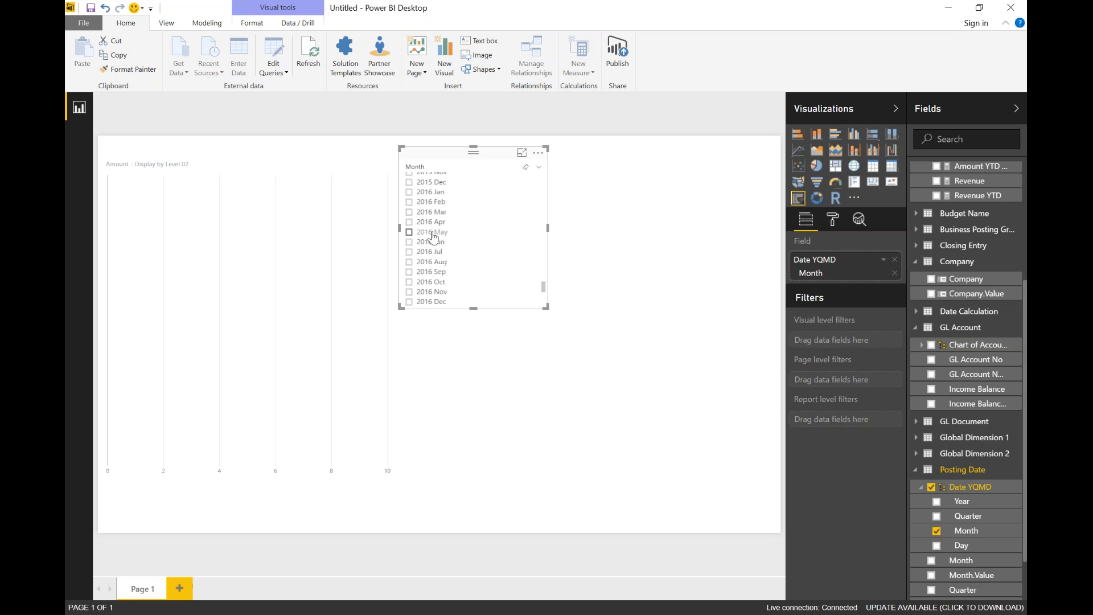
pyautogui.click(431, 193)
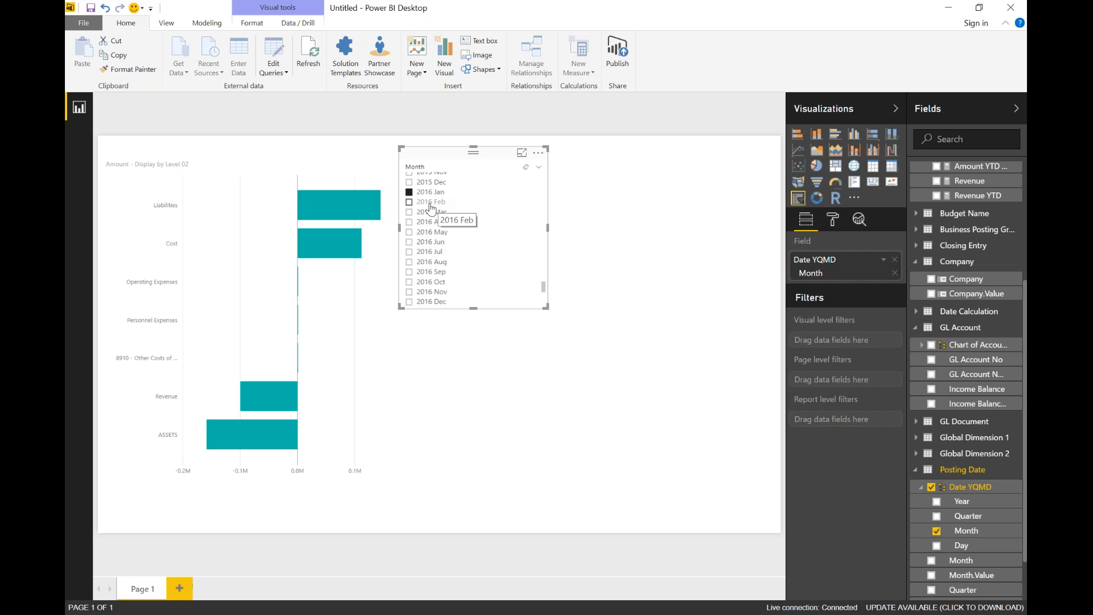
# Add a pie chart with Global Dimension 1 as the legend and Amount - Display as the values
pyautogui.click(602, 314)
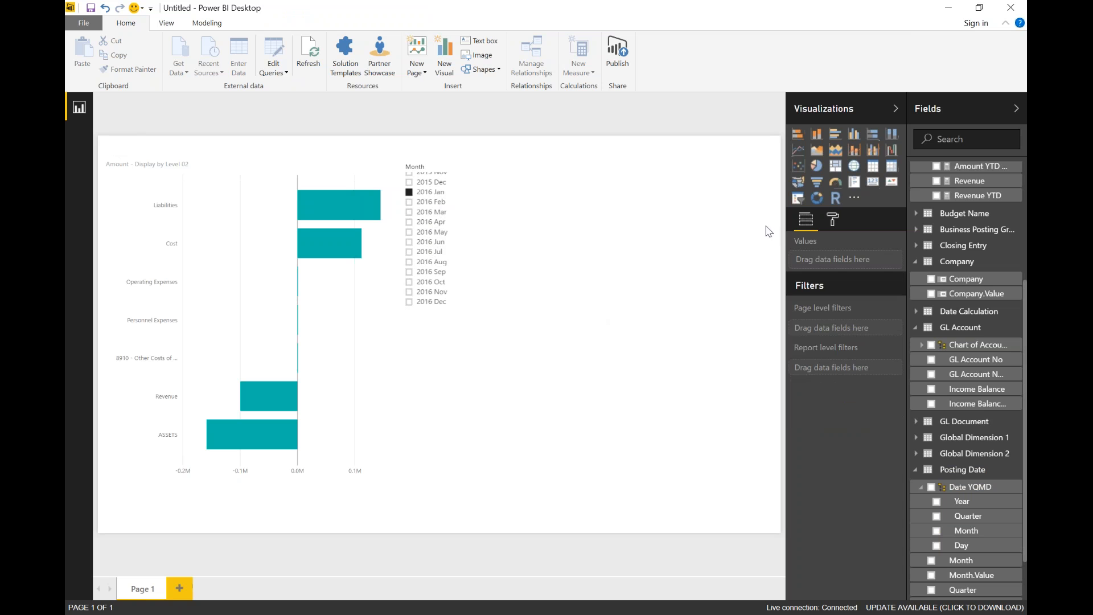
pyautogui.click(816, 166)
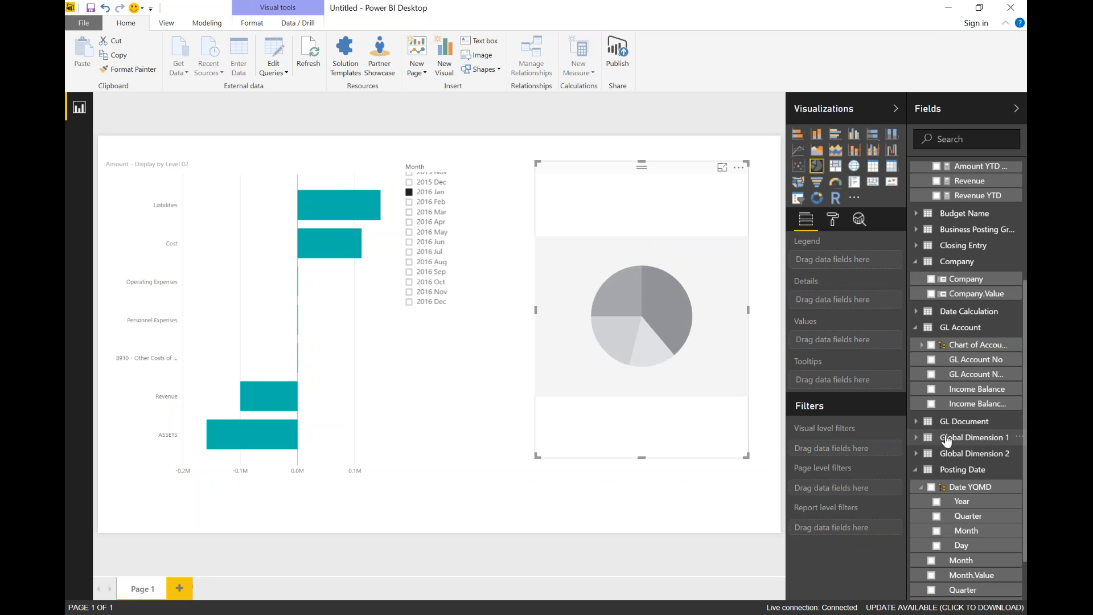
pyautogui.click(926, 439)
pyautogui.moveTo(945, 455); pyautogui.dragTo(603, 333)
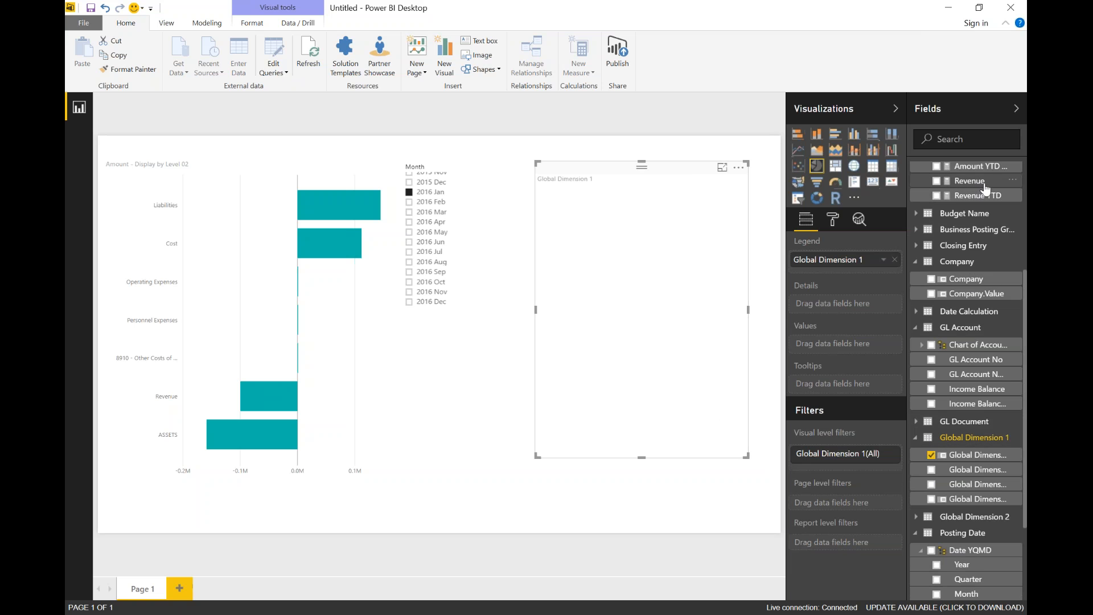
pyautogui.scroll(5, 975, 188)
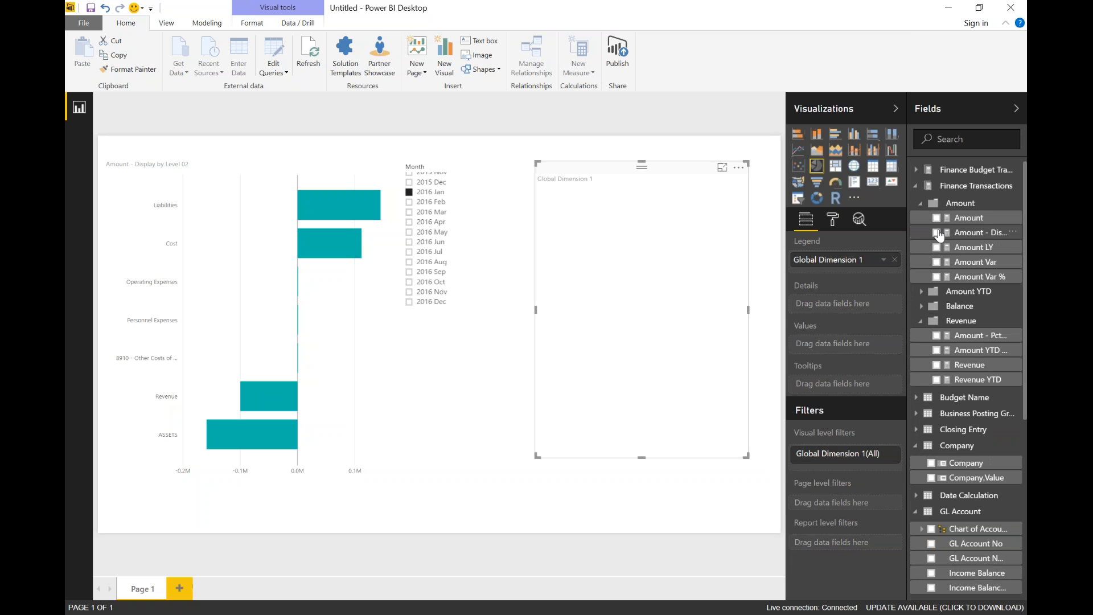
pyautogui.click(938, 234)
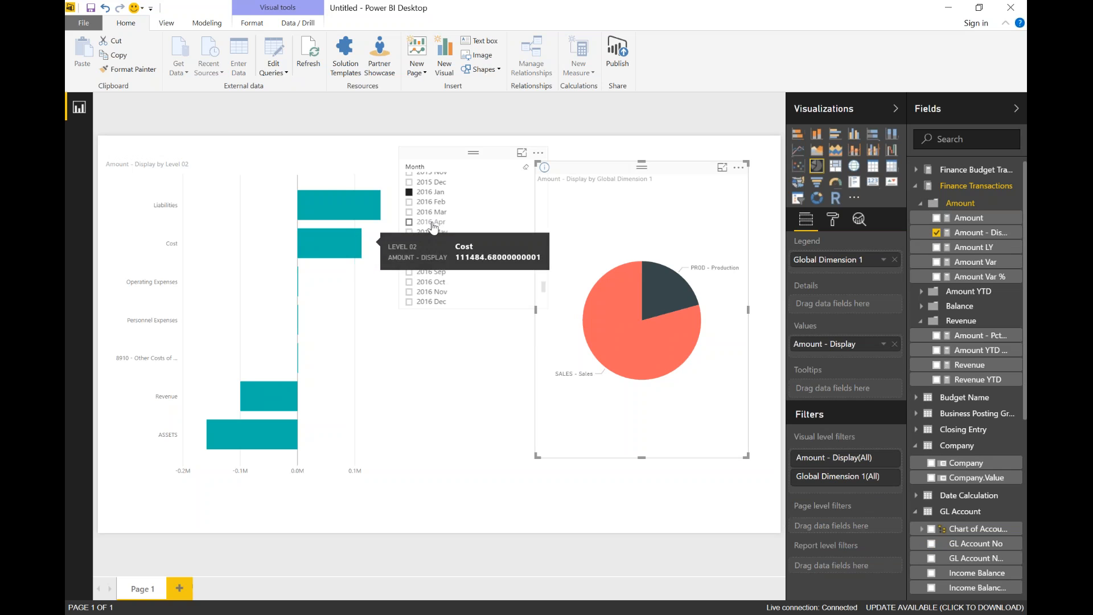
# Clear the 2016 Jan filter and cross-highlight the bar chart by the pie's Production, Unknown and Administration slices
pyautogui.click(423, 194)
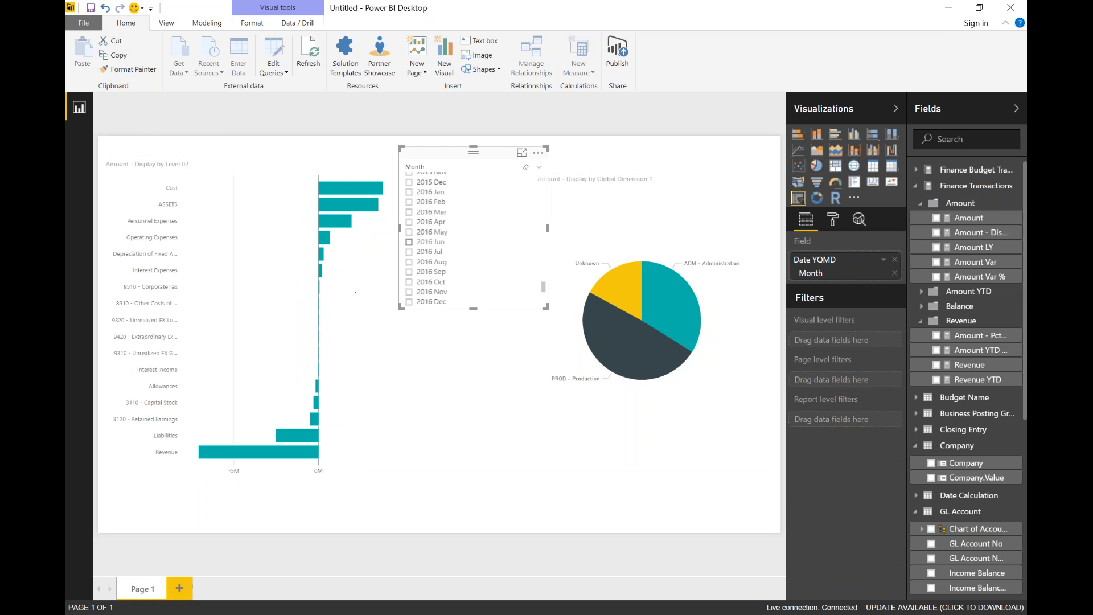
pyautogui.click(654, 353)
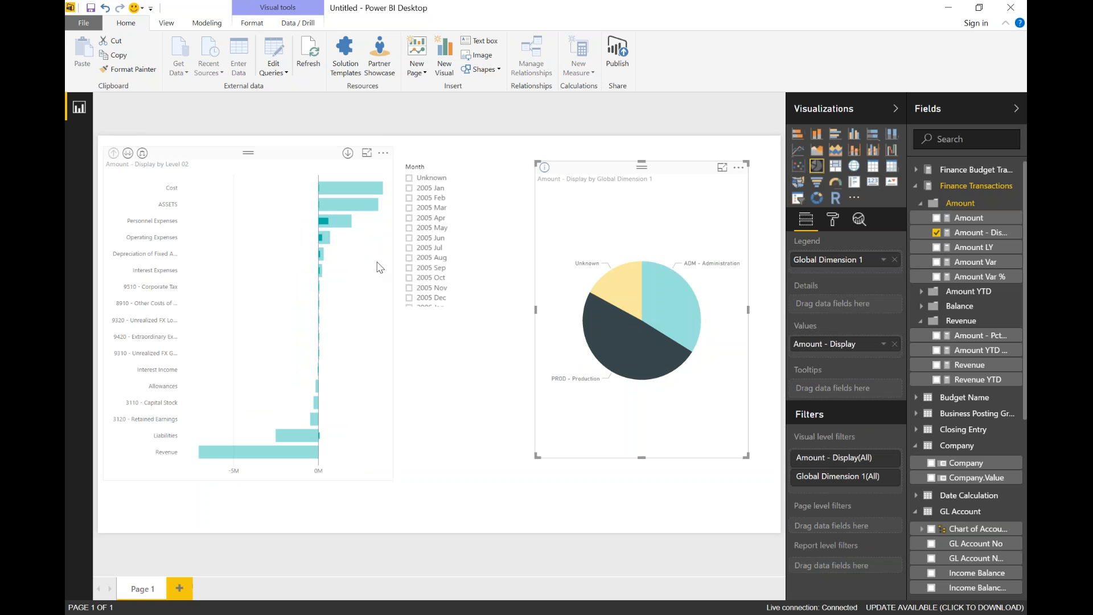
pyautogui.click(613, 283)
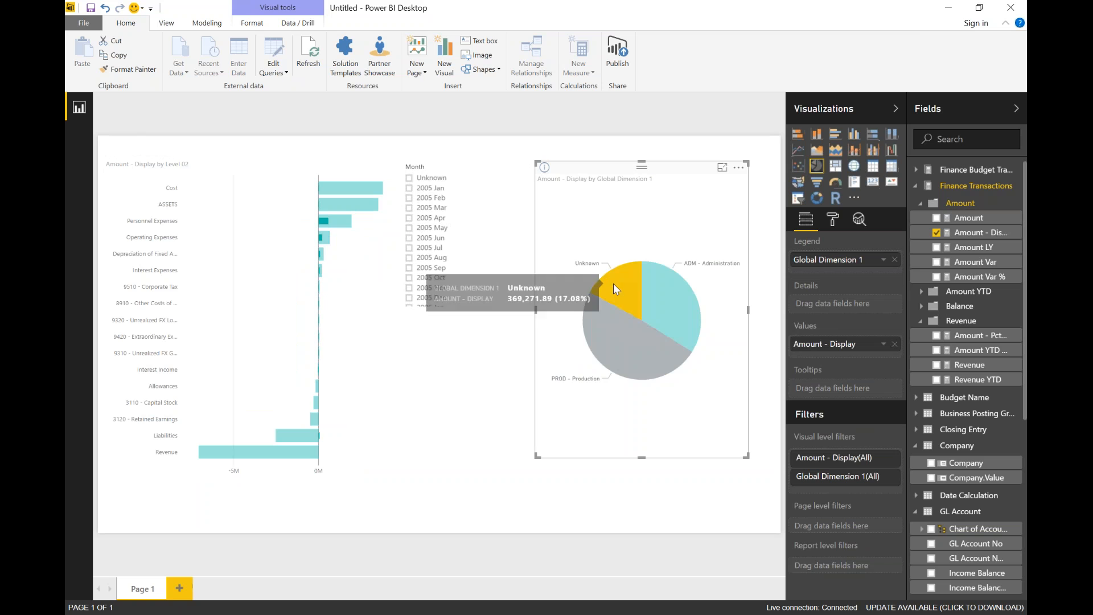
pyautogui.click(665, 298)
pyautogui.click(426, 219)
pyautogui.click(425, 218)
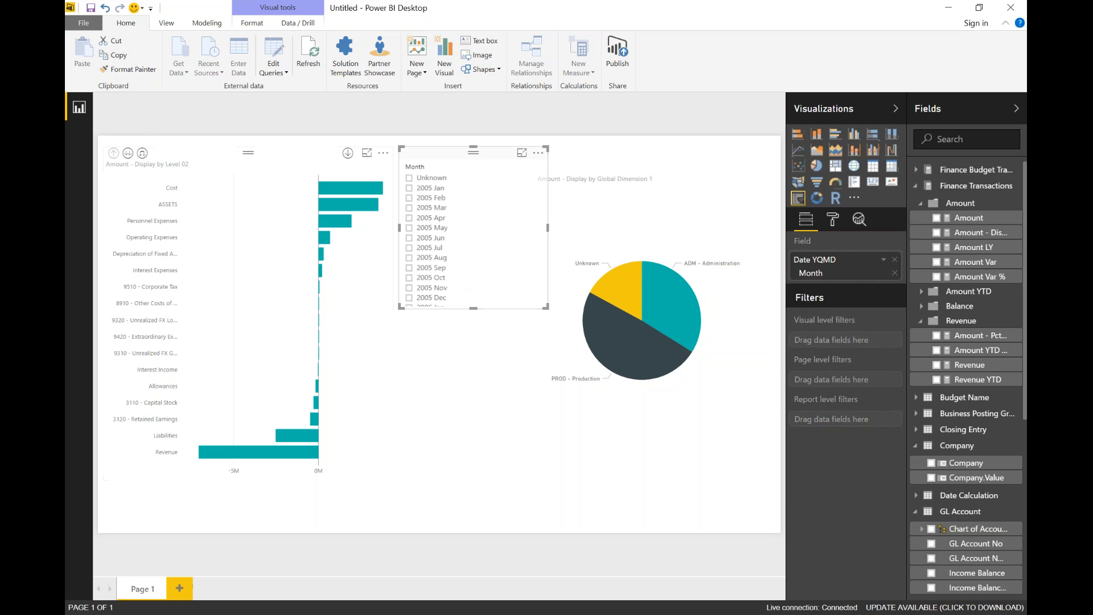
# Cross-highlight the pie chart by the bar chart's ASSETS, Personnel Expenses and Operating Expenses bars, and clear the highlighting
pyautogui.click(352, 213)
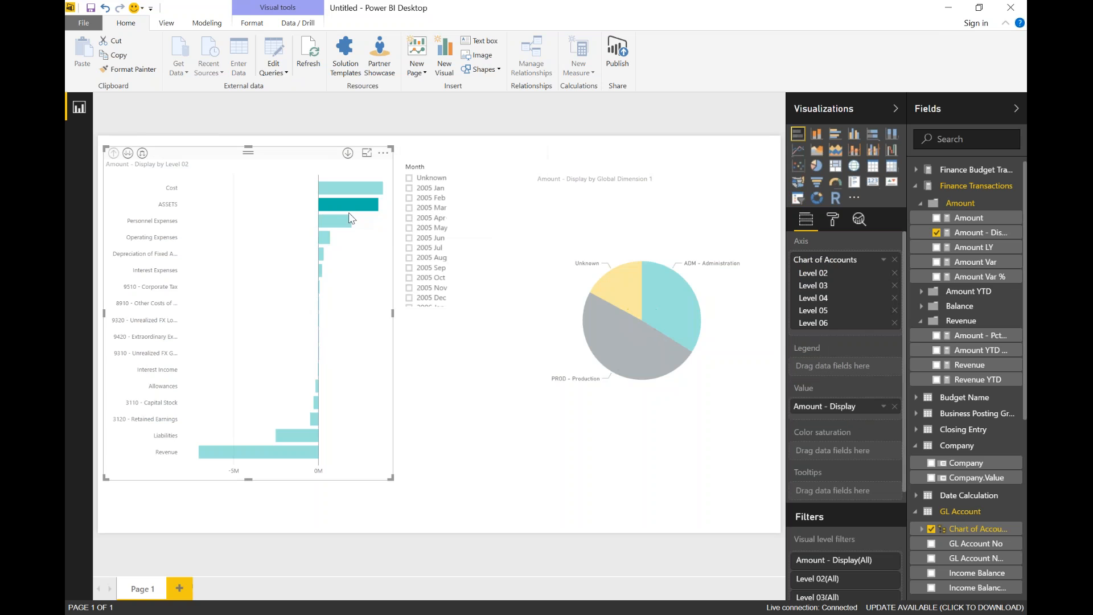
pyautogui.click(339, 222)
pyautogui.click(328, 238)
pyautogui.click(322, 234)
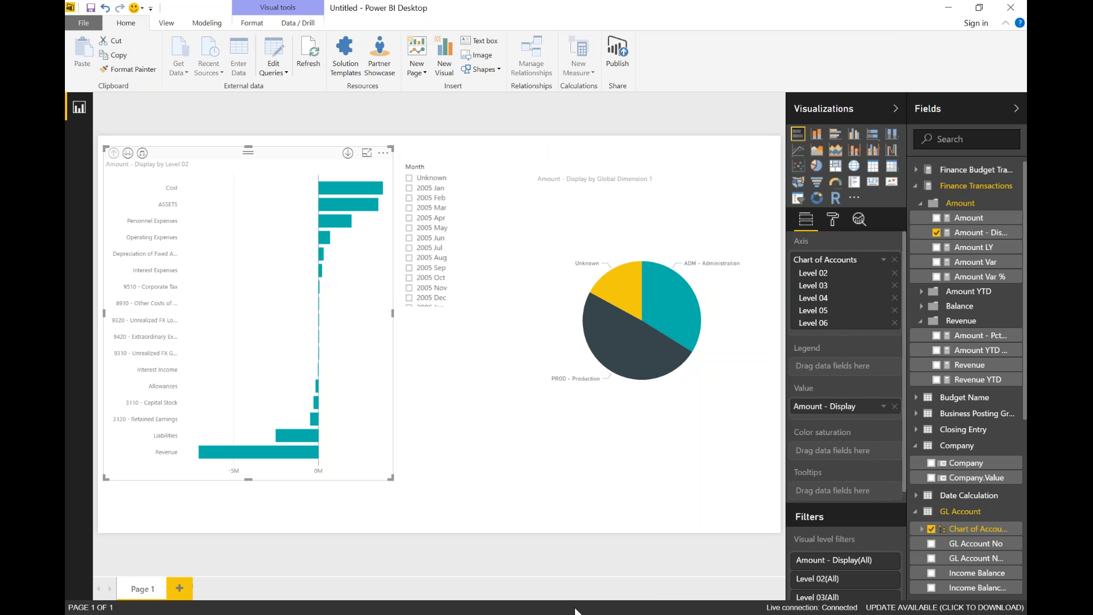
# Switch to the OLAP workbook in Excel and show its IS worksheet by way of the Overview sheet
pyautogui.moveTo(580, 613)
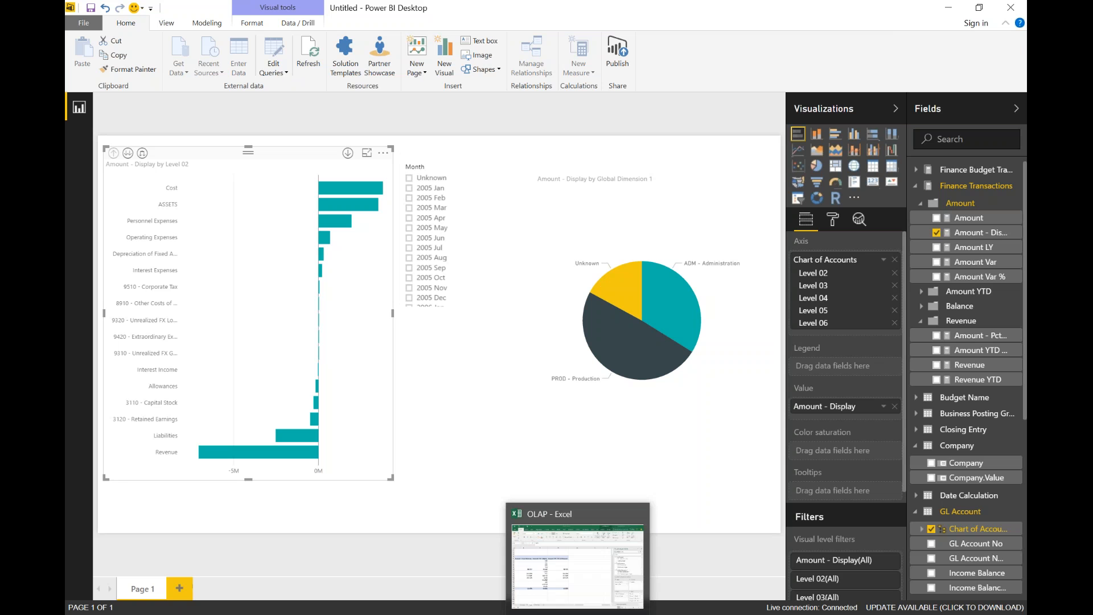
pyautogui.click(553, 588)
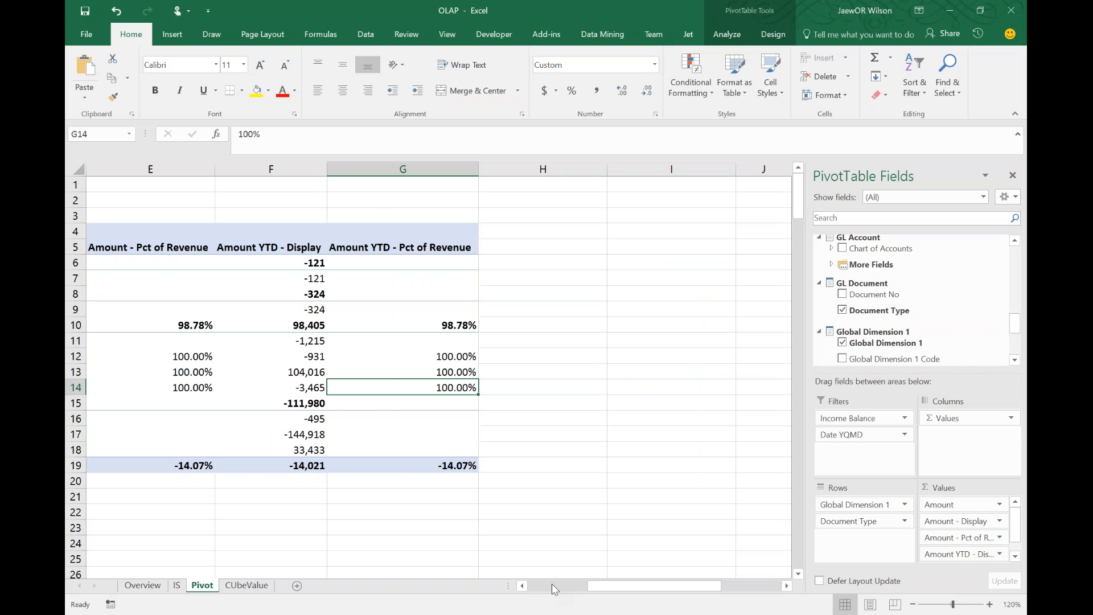
pyautogui.click(142, 585)
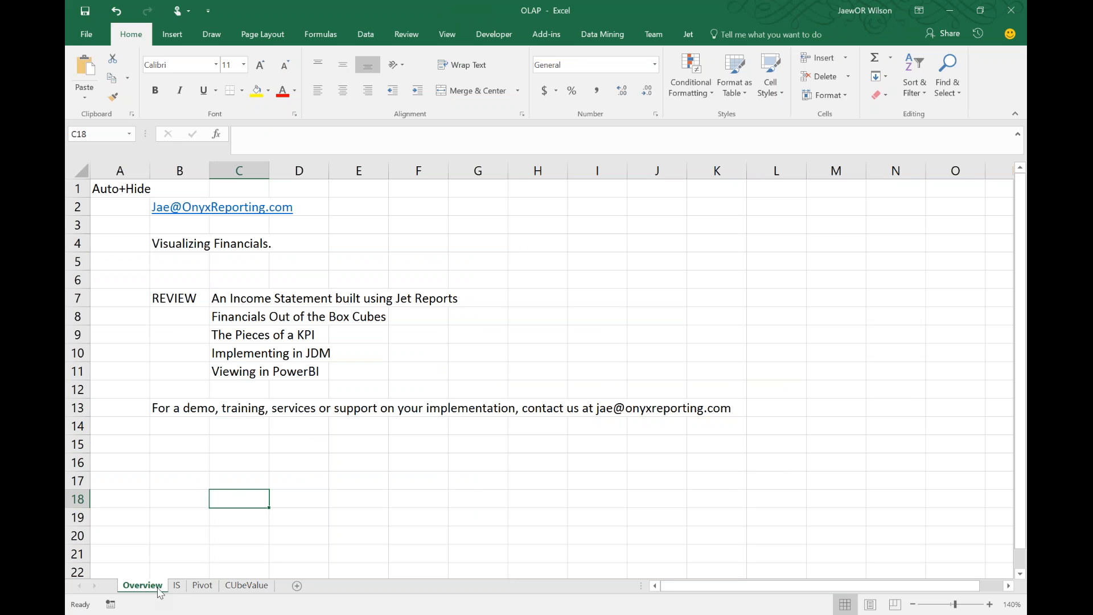
pyautogui.click(180, 586)
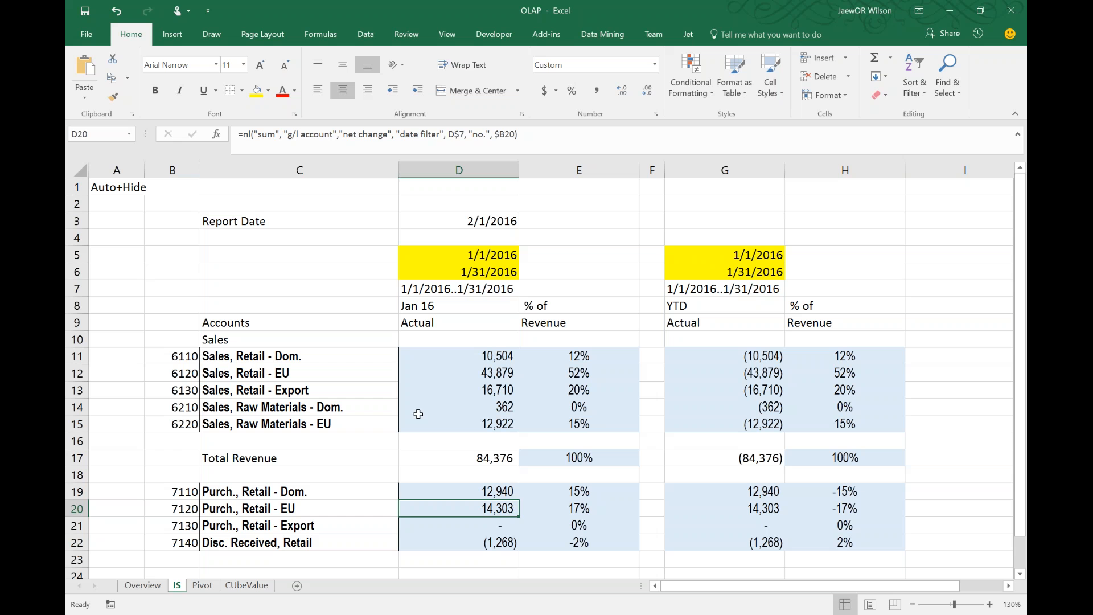
# Examine the Jan 16 formula for Sales, Retail - EU and select the income statement range C2:H17
pyautogui.click(257, 371)
pyautogui.click(451, 368)
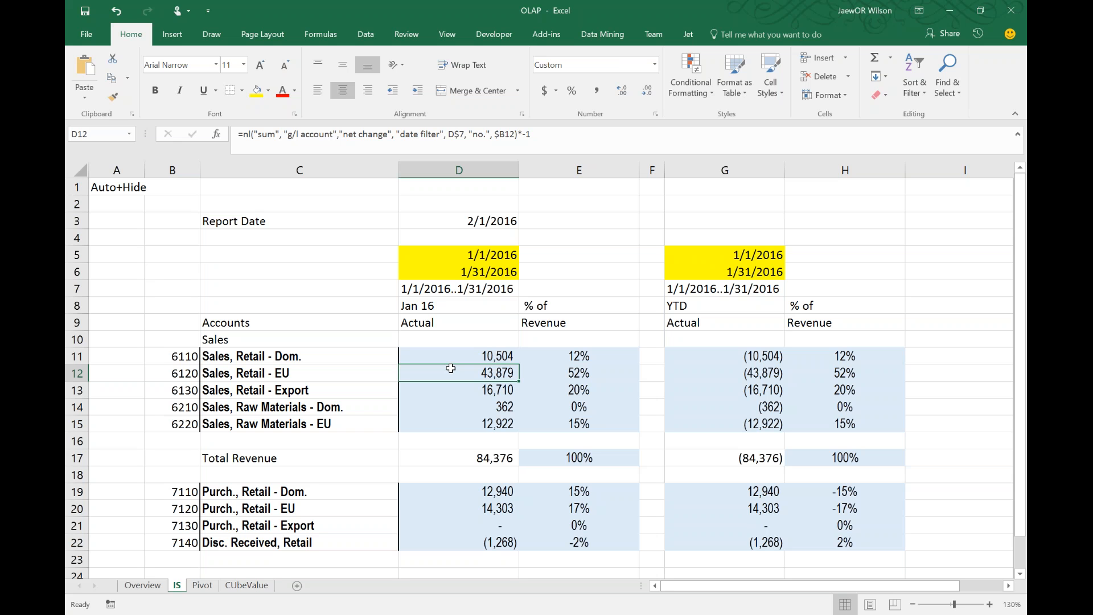
pyautogui.click(328, 209)
pyautogui.moveTo(327, 208); pyautogui.dragTo(854, 458)
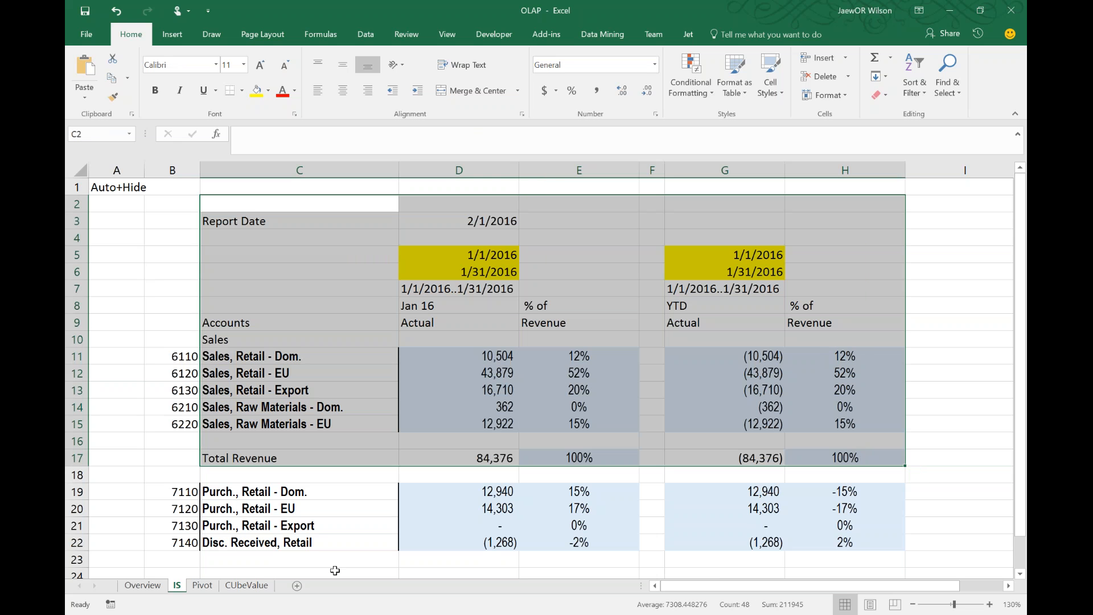
# Return to the Overview sheet and review the Financials Out of the Box Cubes item and the contact line
pyautogui.click(143, 585)
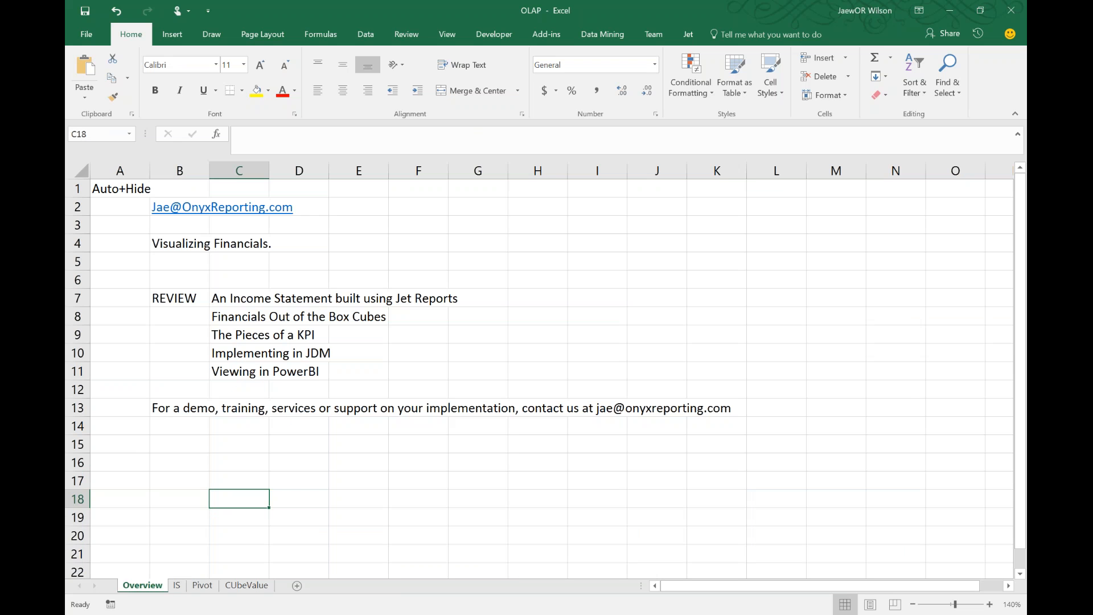
pyautogui.click(246, 318)
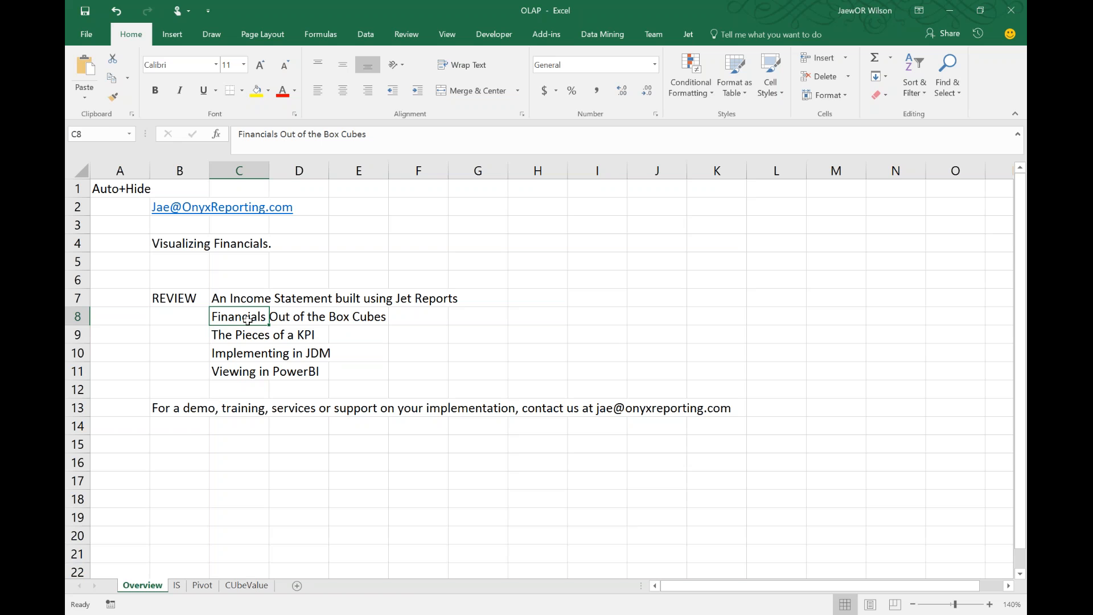
pyautogui.click(152, 405)
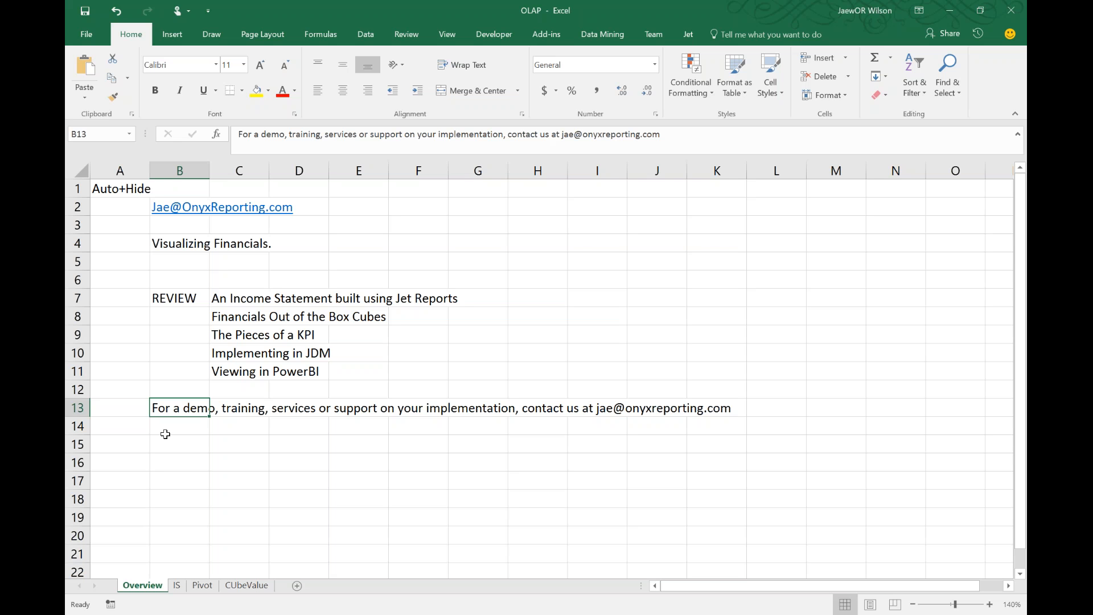
pyautogui.hotkey('alt', 'Tab')
pyautogui.click(988, 22)
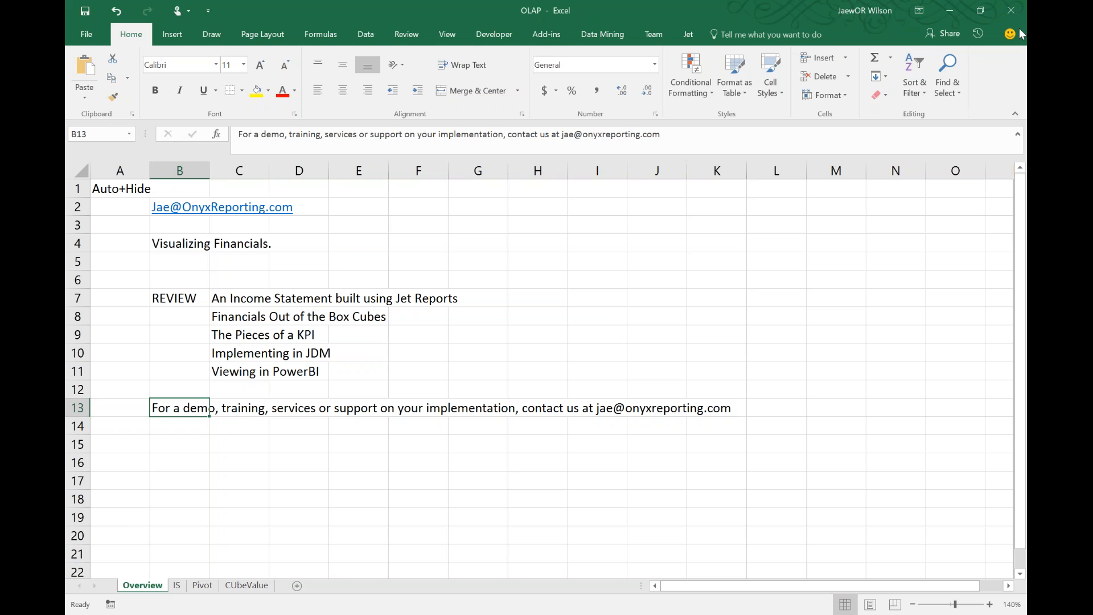